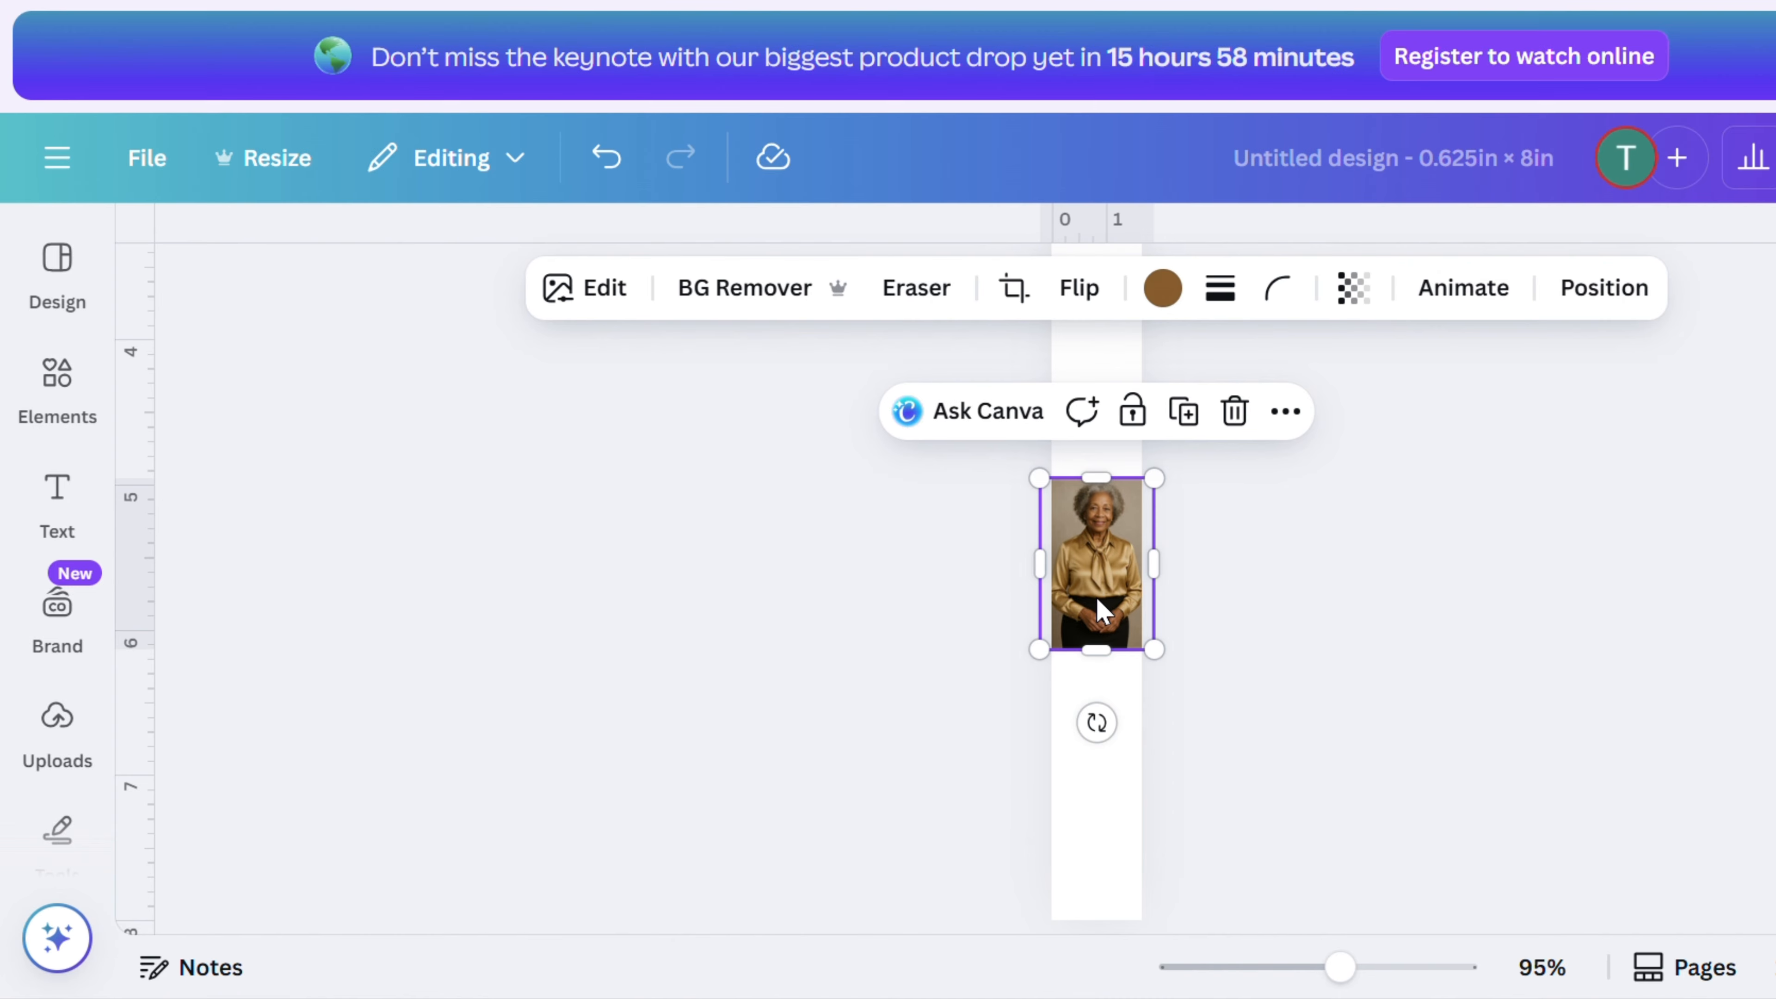
# - Try tinting the photo with the beige brand colour, then undo the colour change
pyautogui.click(1162, 290)
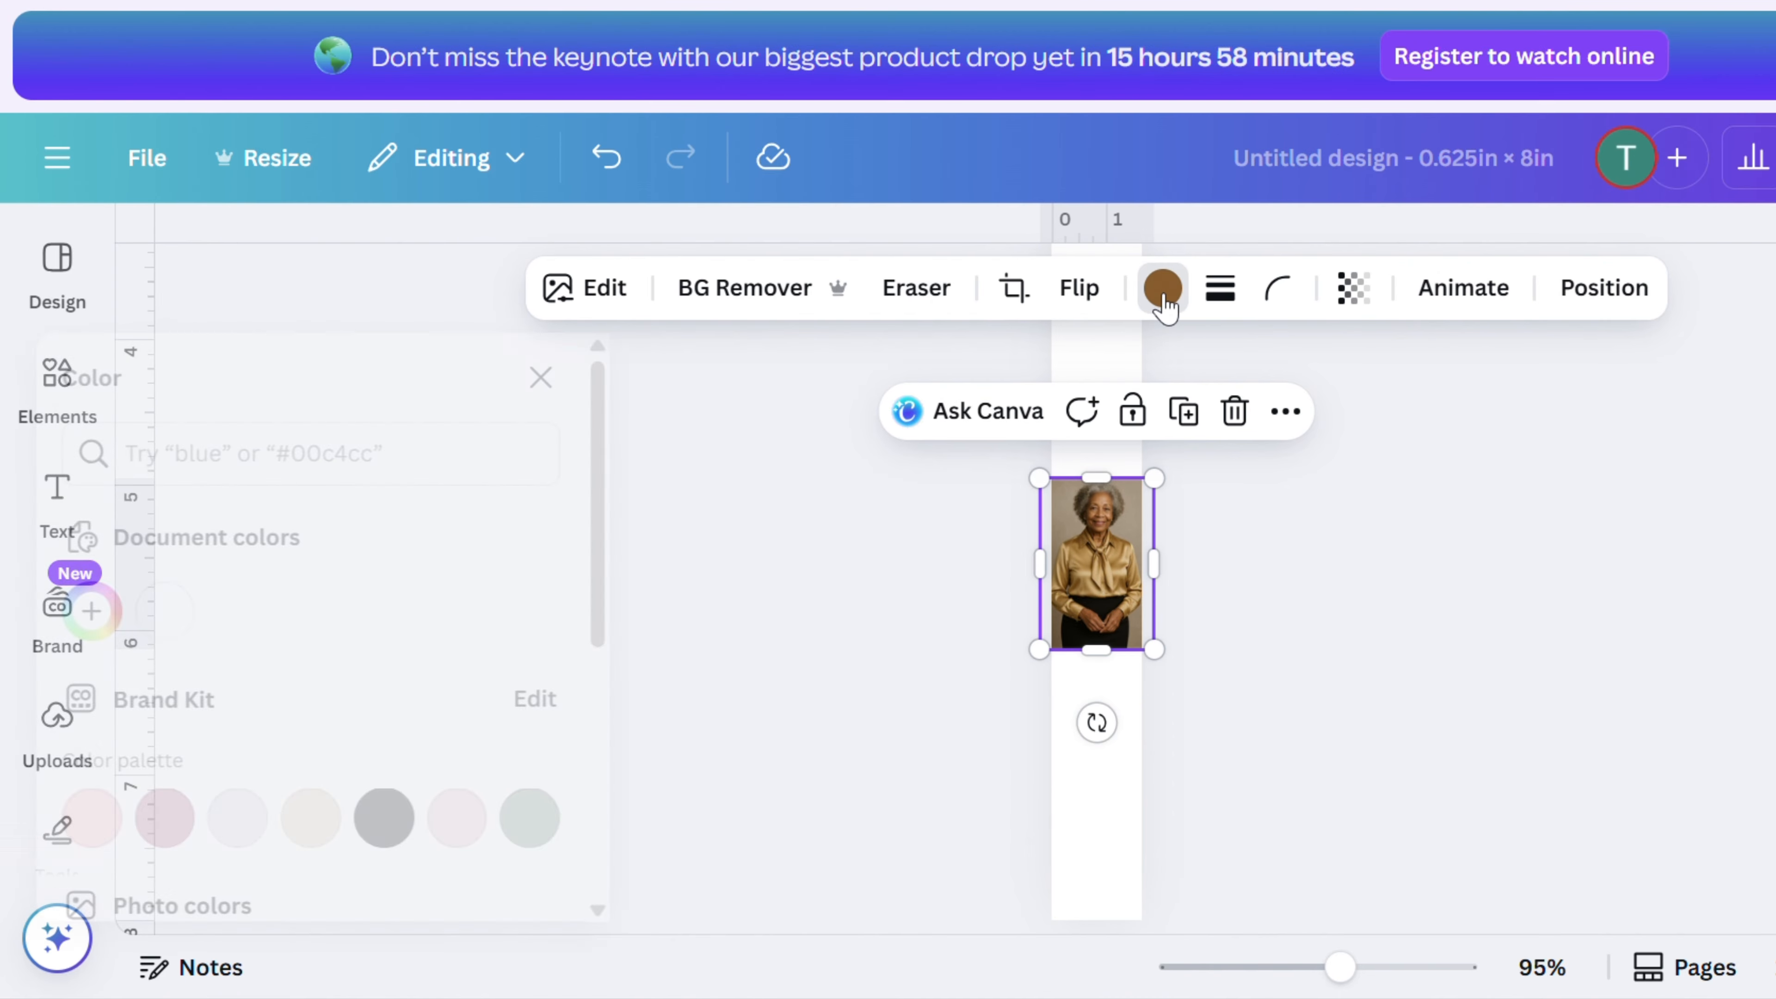
pyautogui.scroll(-2, 422, 740)
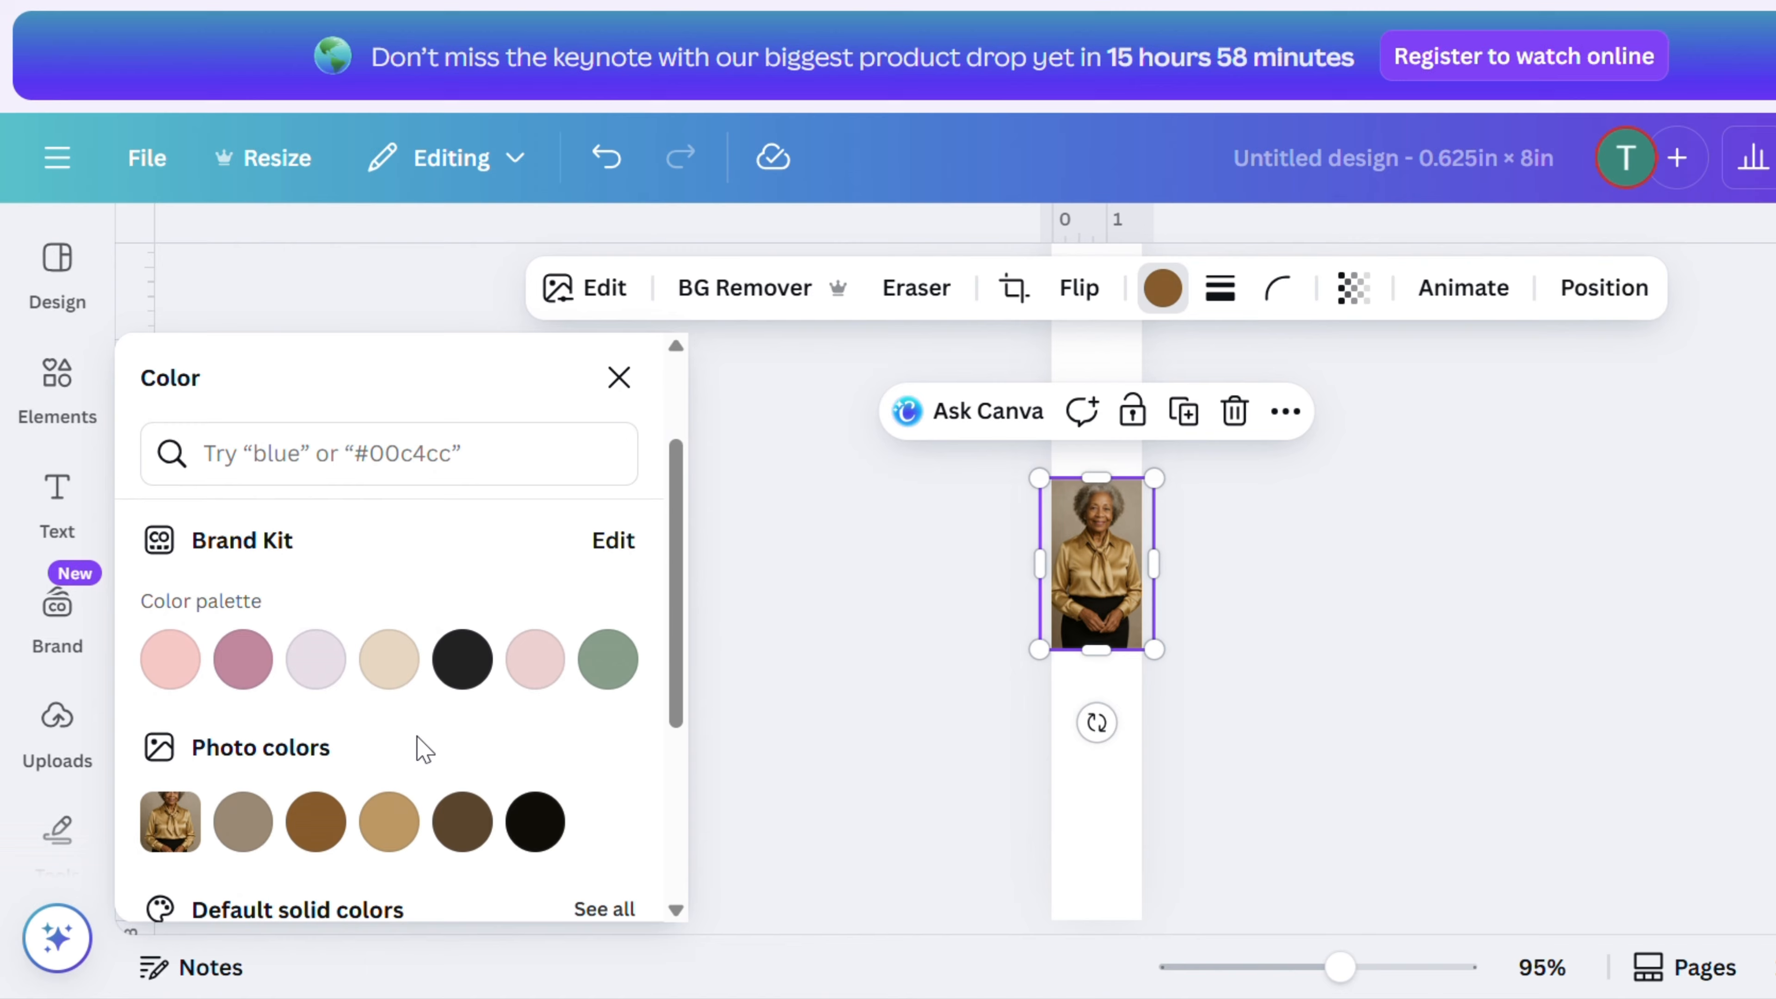
pyautogui.click(383, 675)
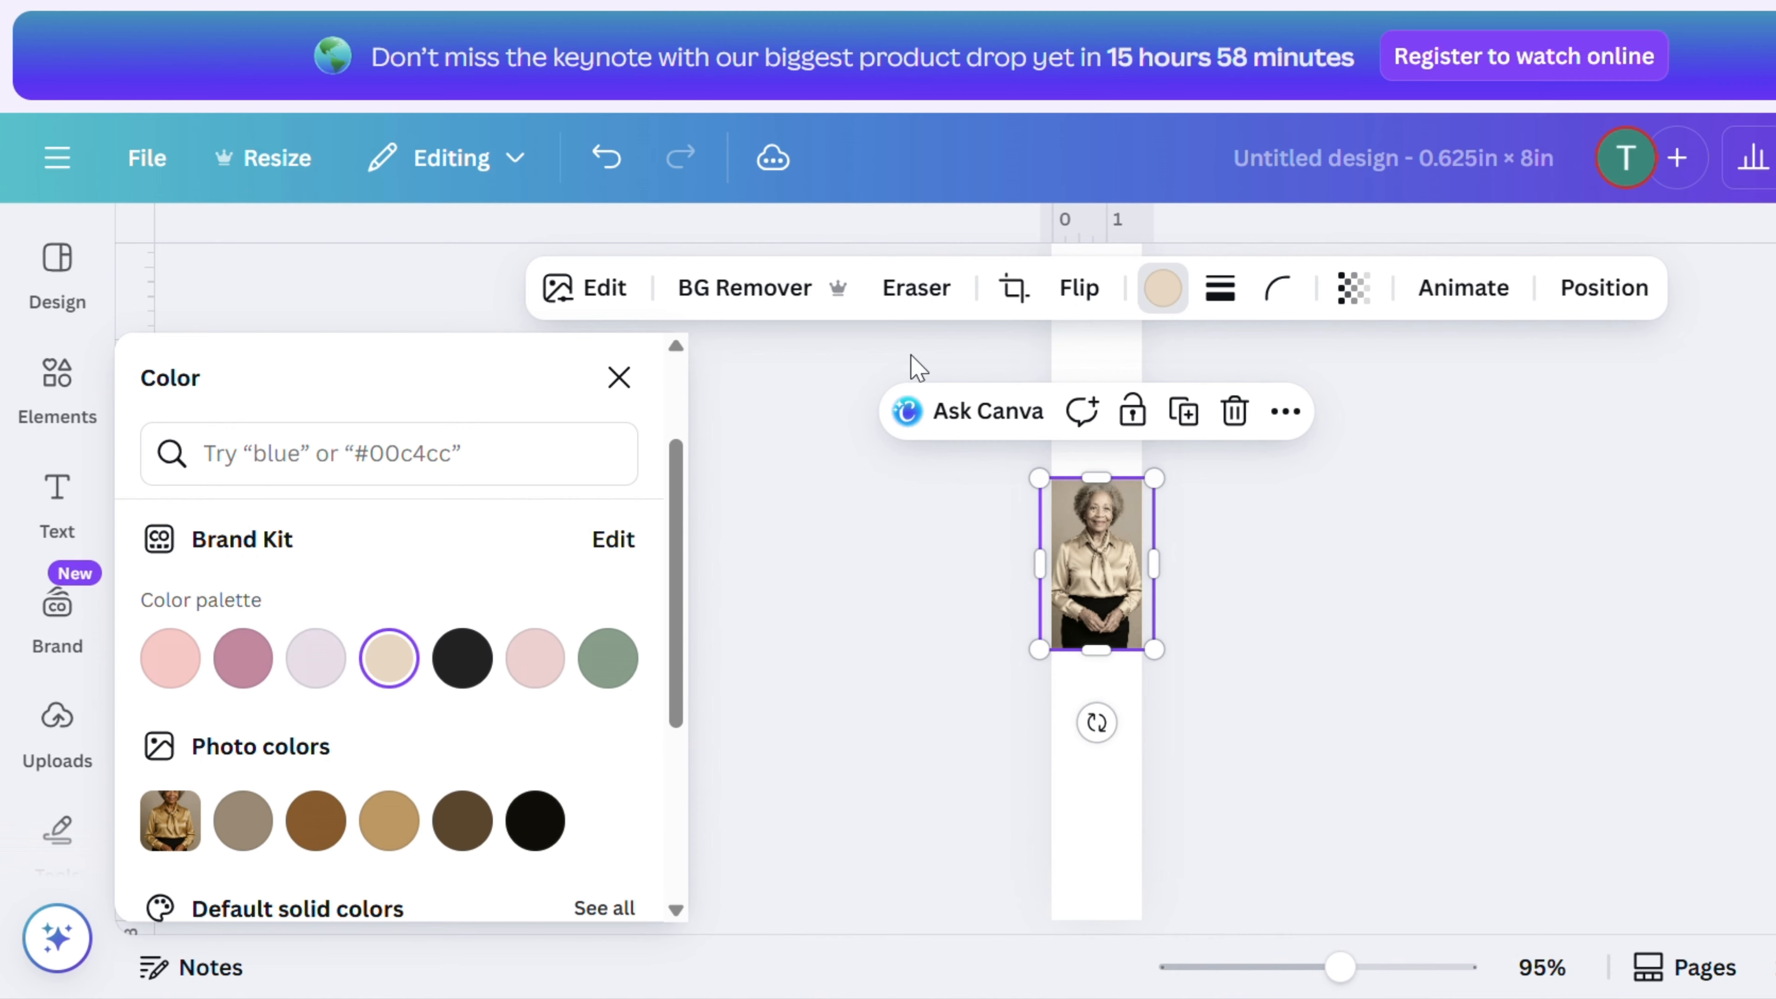
pyautogui.click(608, 158)
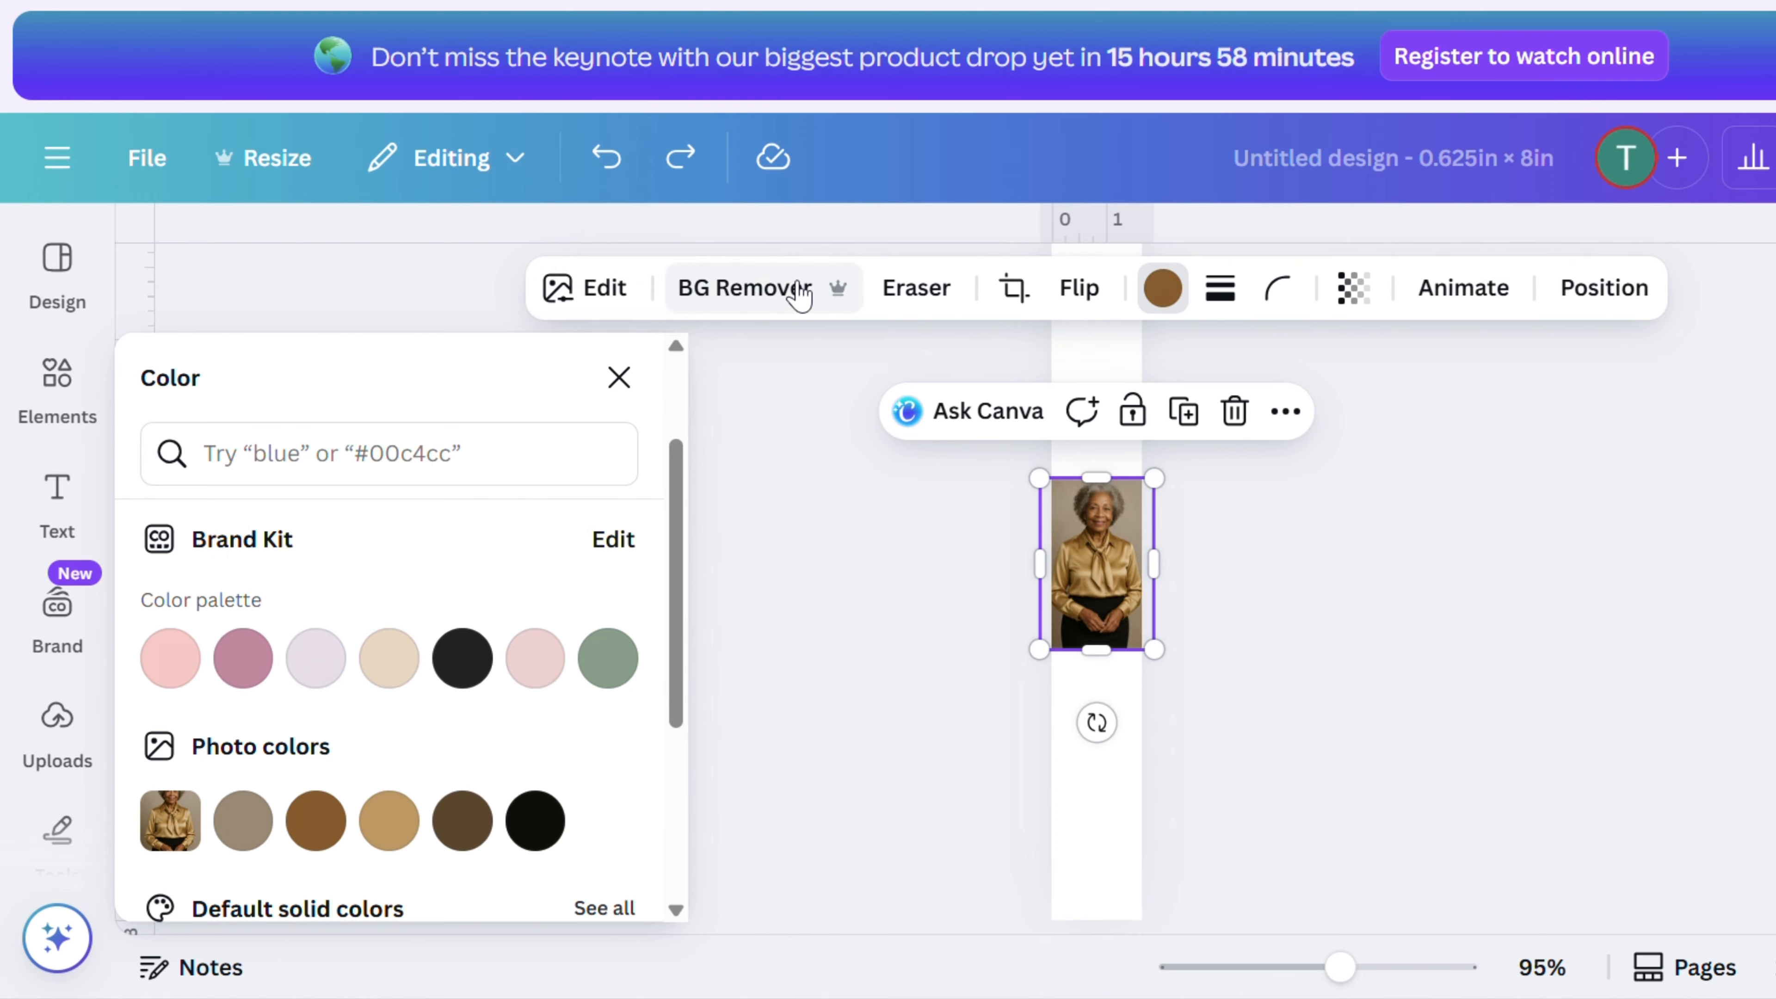
# - Remove the photo's background, move the photo to the bottom of the bookmark, and close the colour panel
pyautogui.click(785, 289)
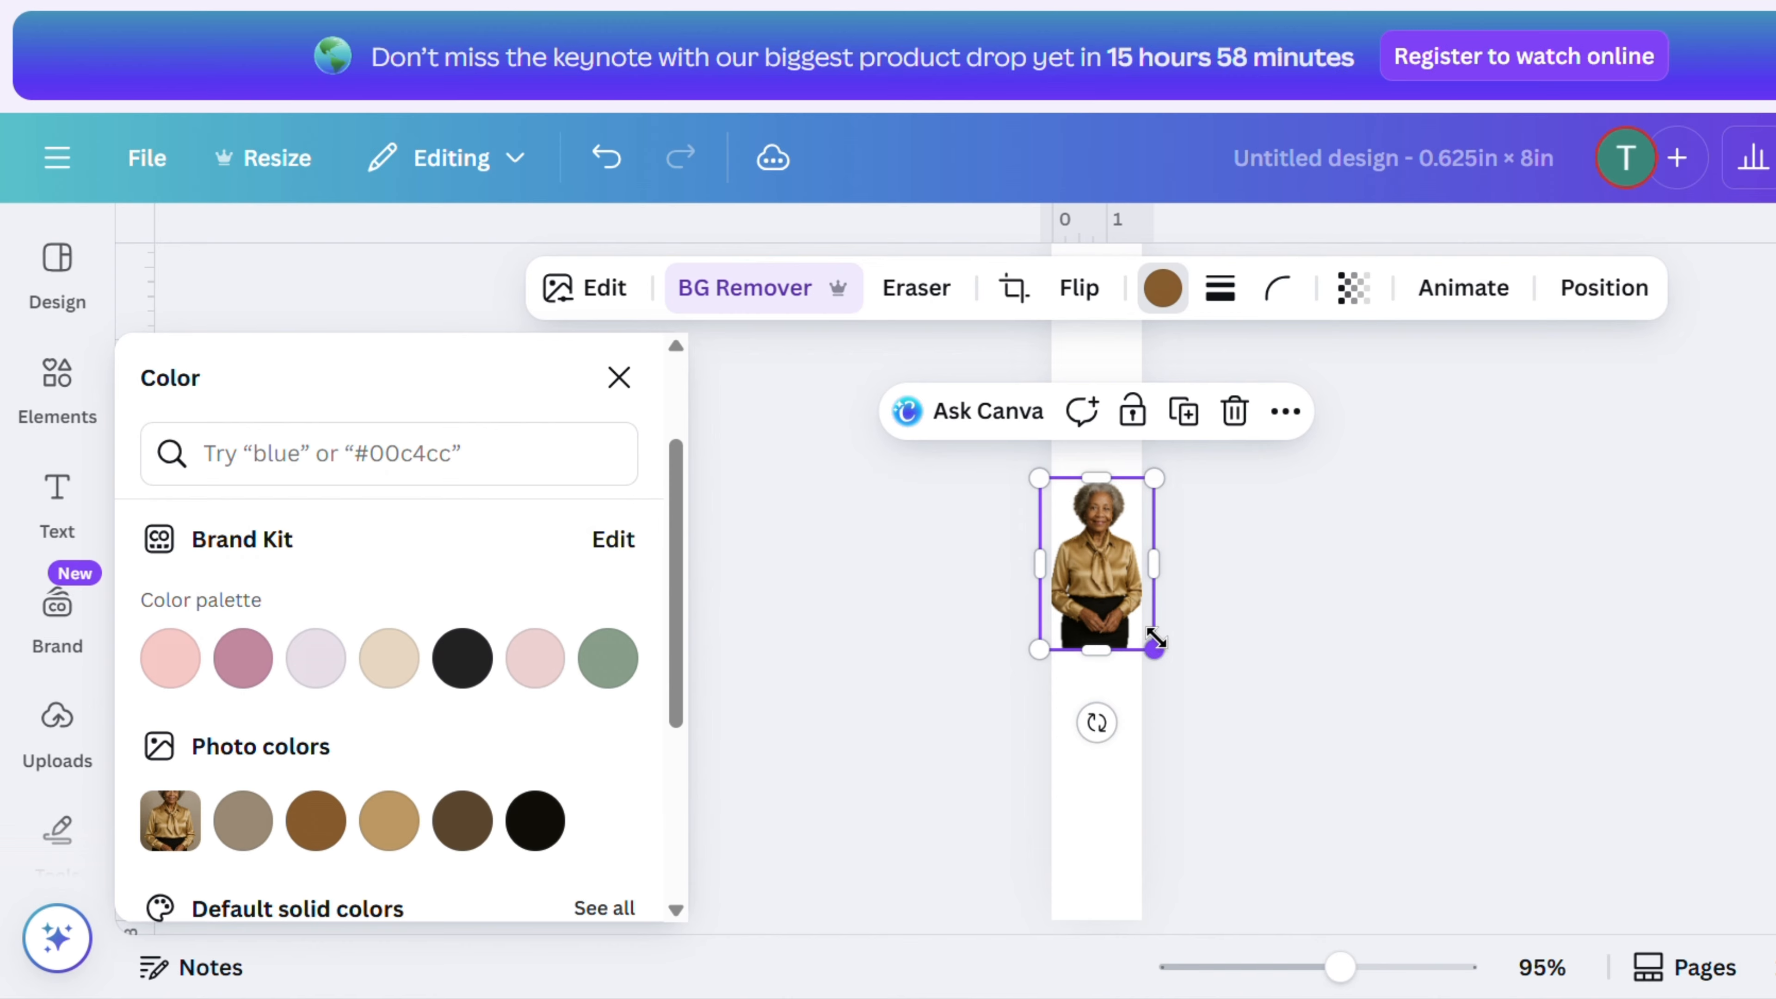
pyautogui.moveTo(1127, 610); pyautogui.dragTo(1115, 878)
pyautogui.scroll(-2, 1226, 749)
pyautogui.scroll(8, 1328, 518)
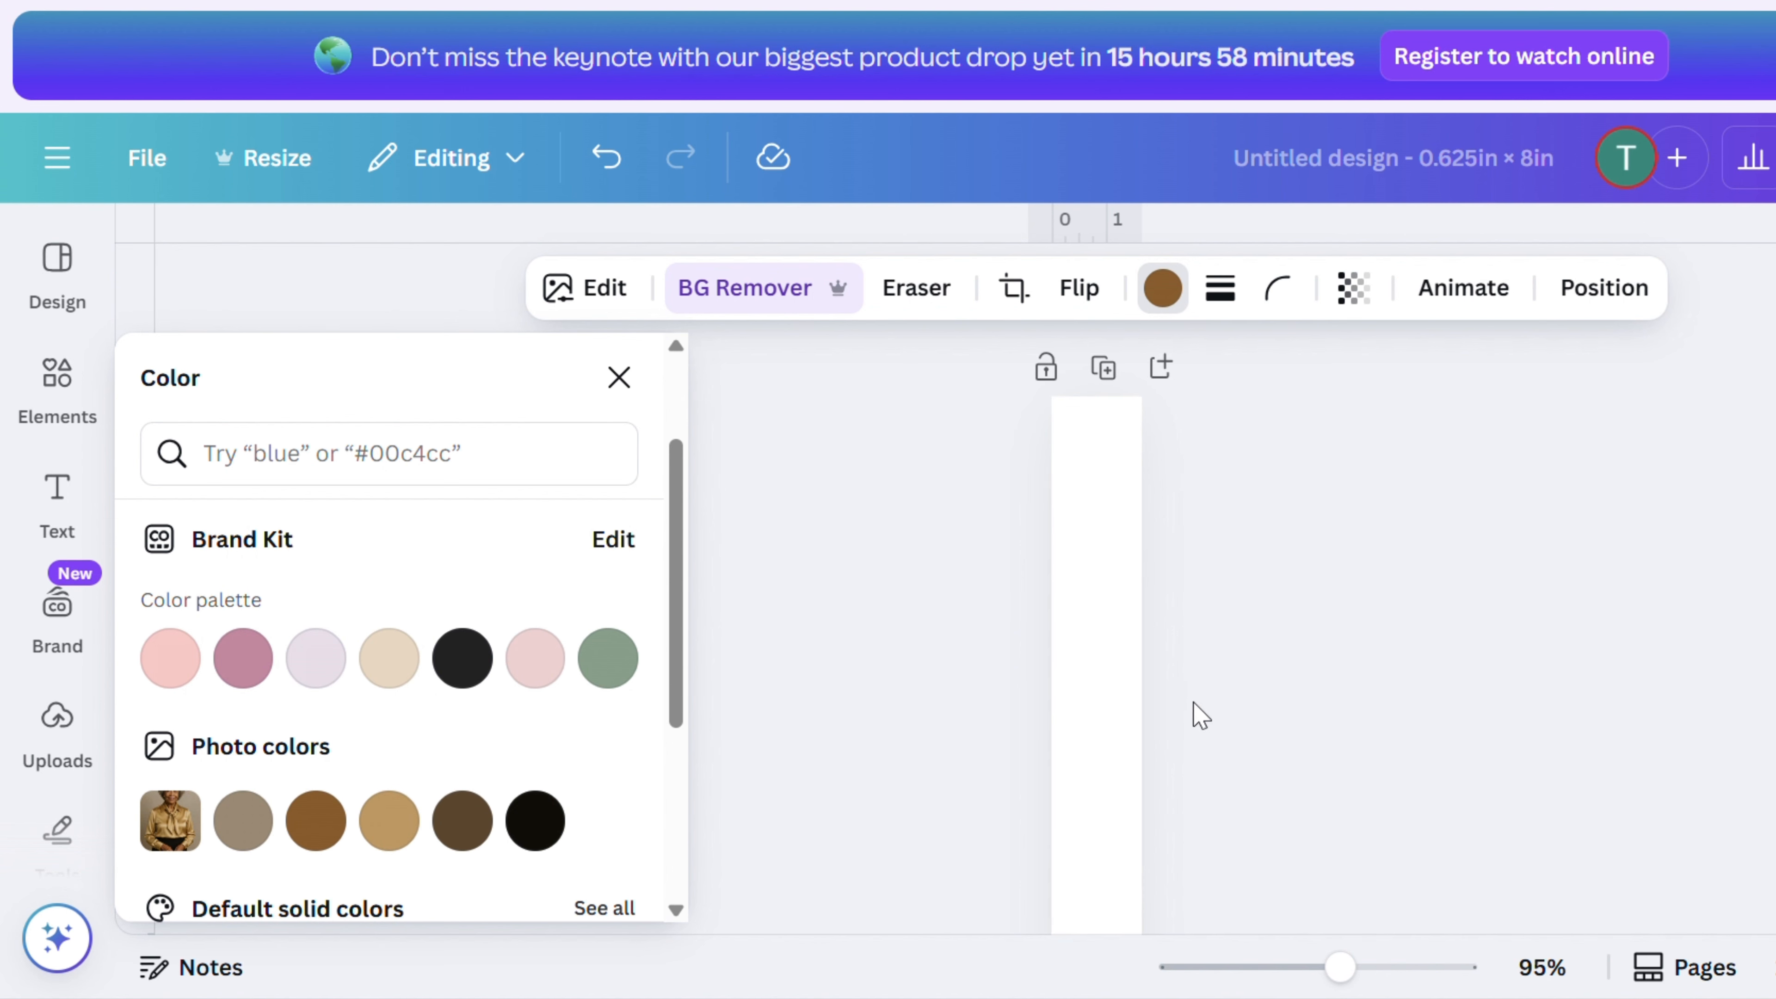
pyautogui.scroll(-1, 1103, 718)
pyautogui.scroll(-8, 1103, 718)
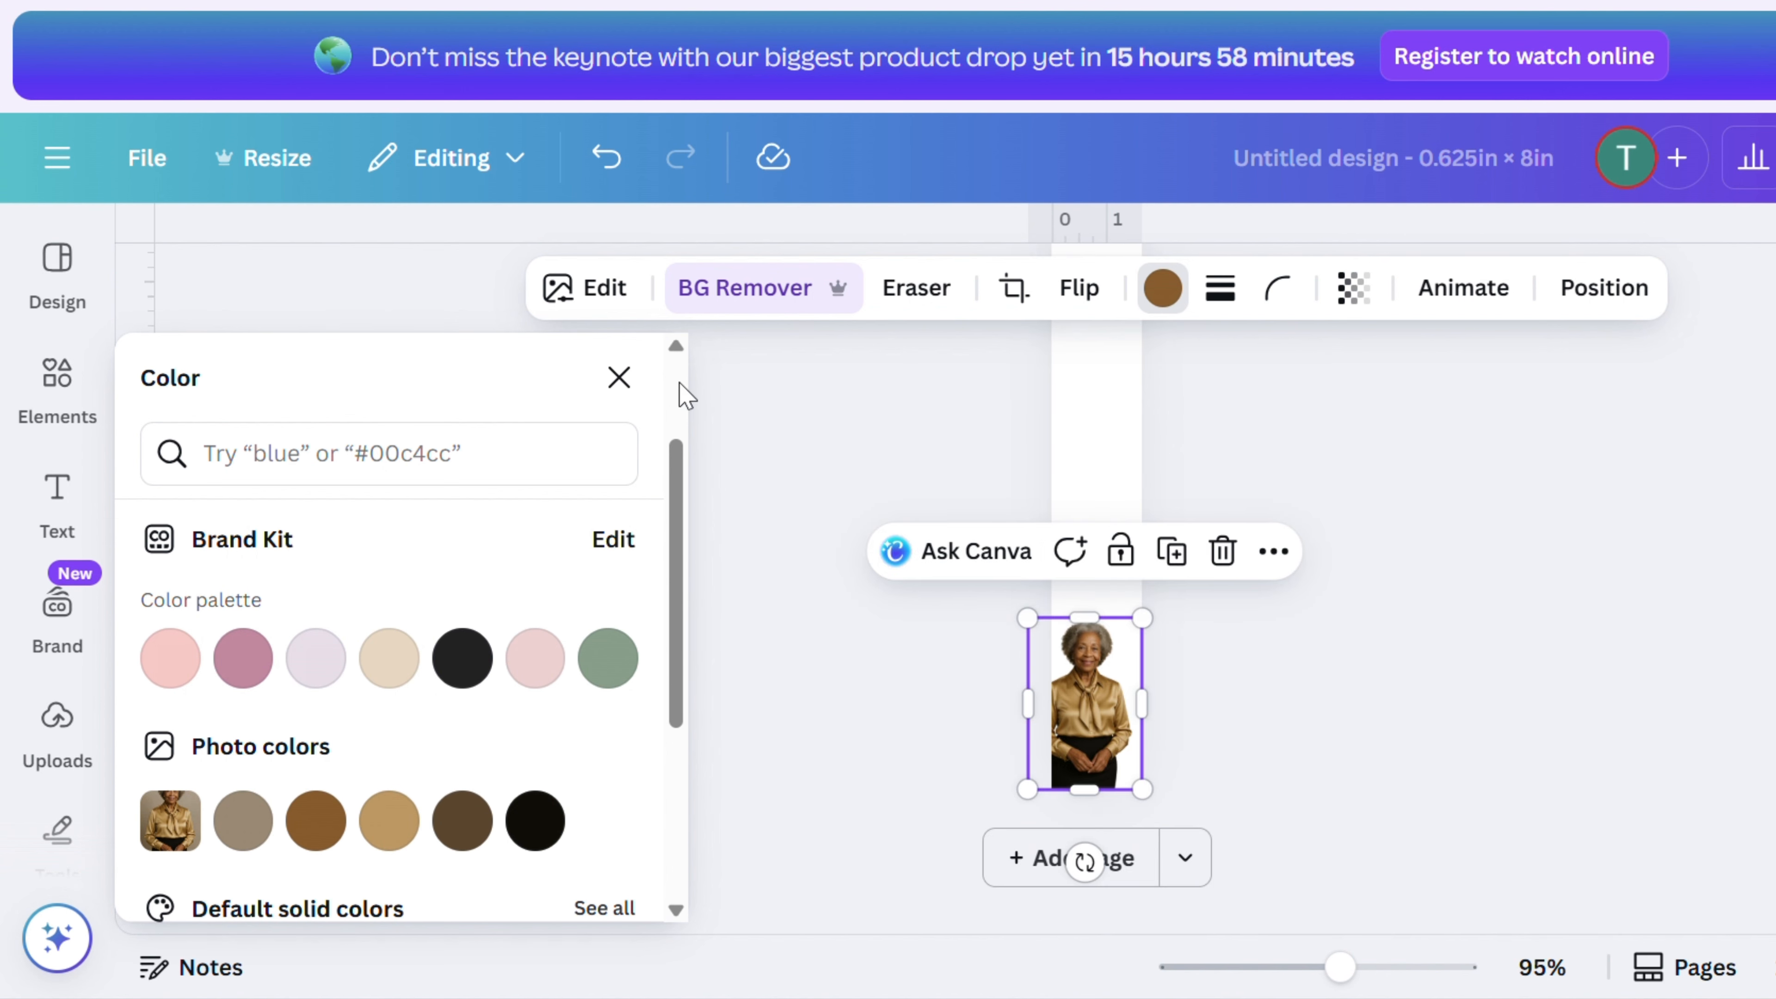
pyautogui.click(618, 378)
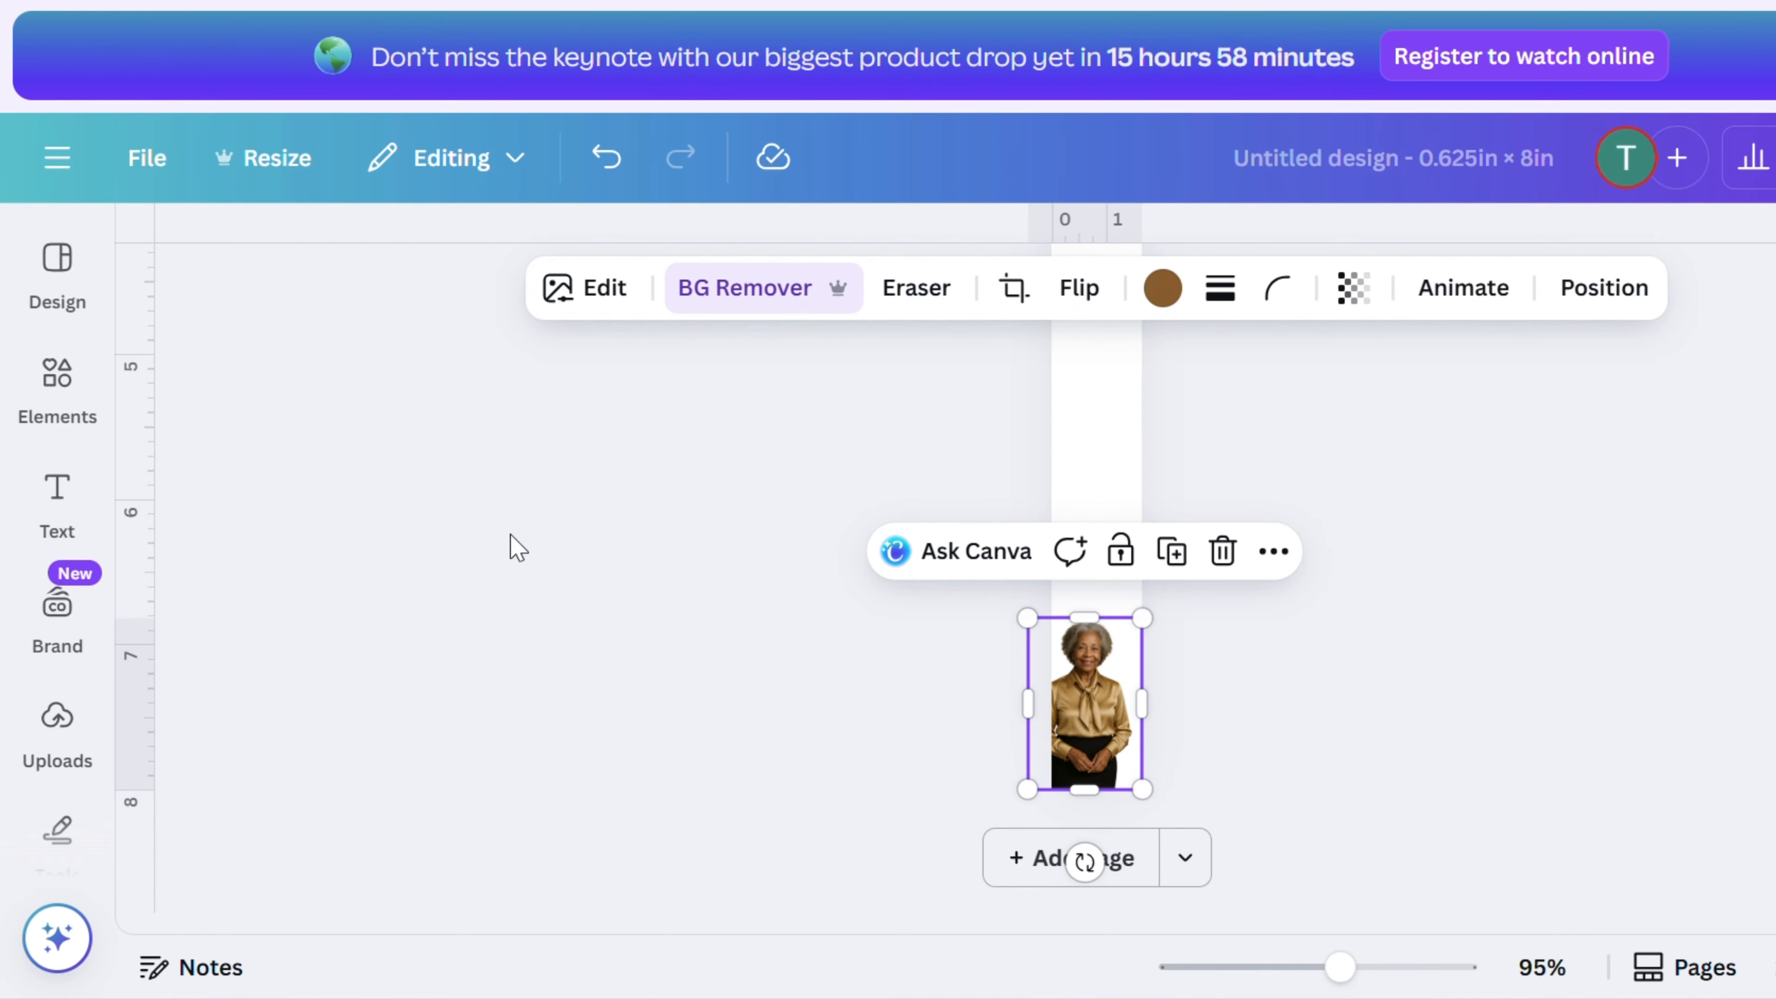
# - Add an arrow shape from Elements and move it down just above the photo
pyautogui.click(70, 420)
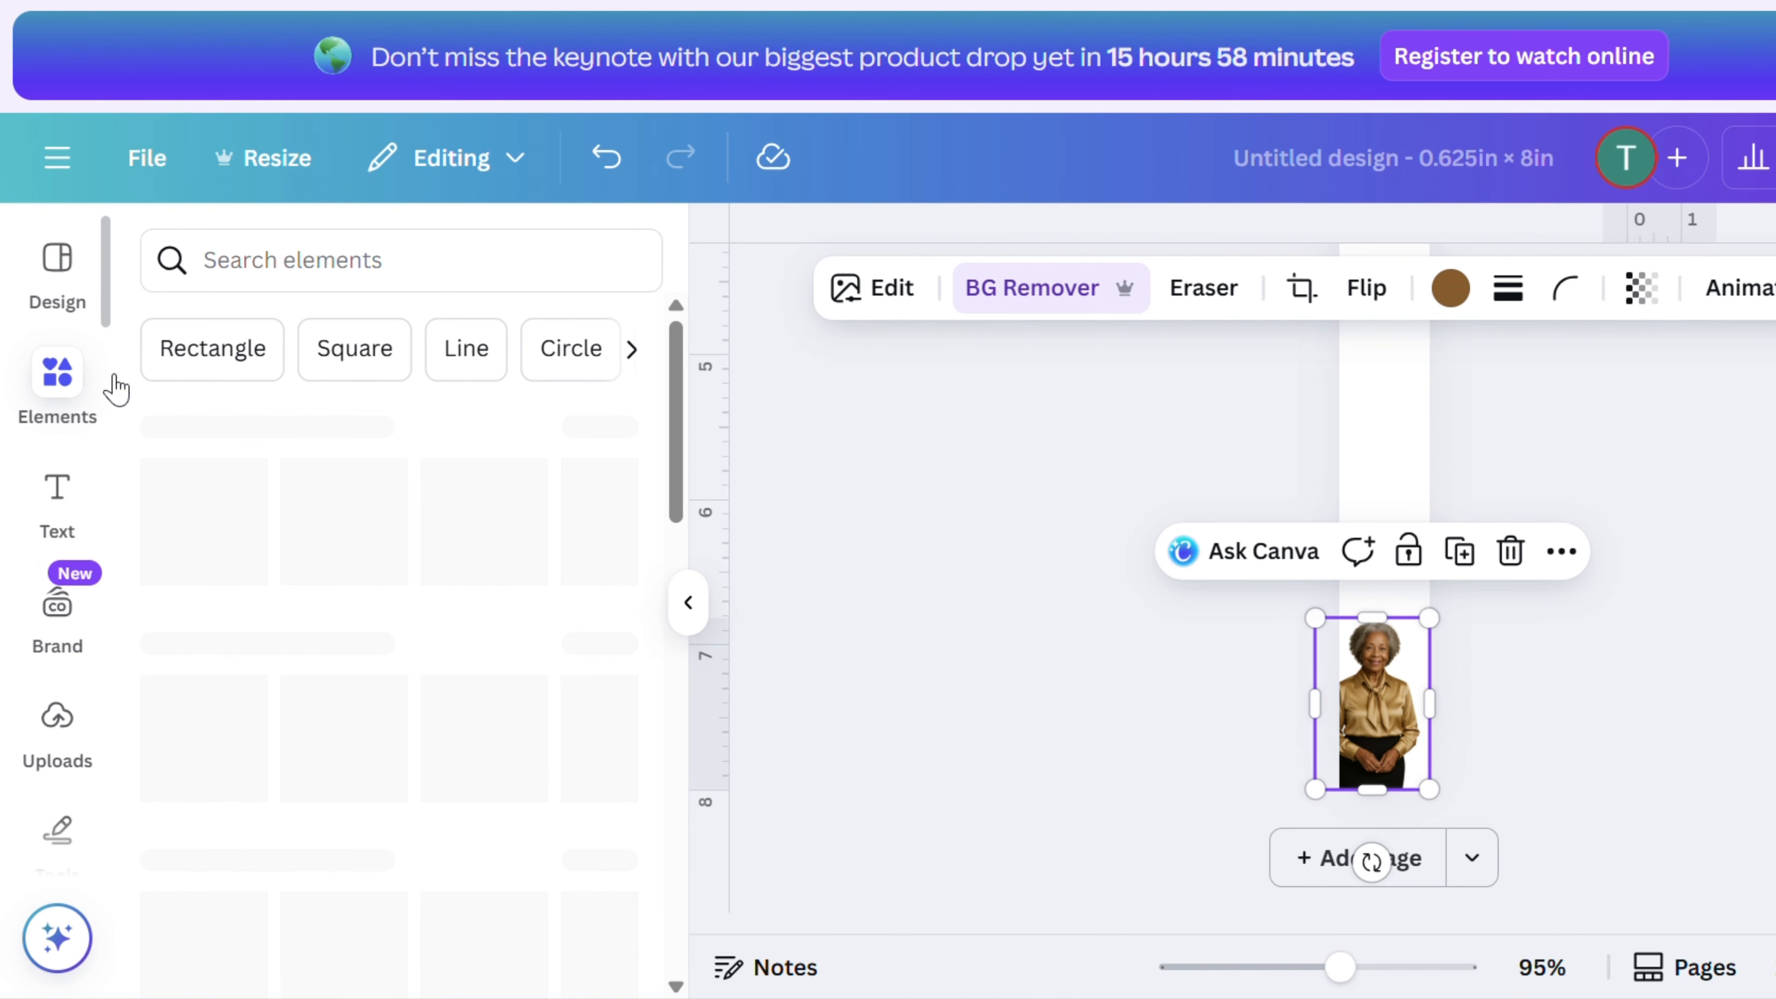
pyautogui.click(420, 728)
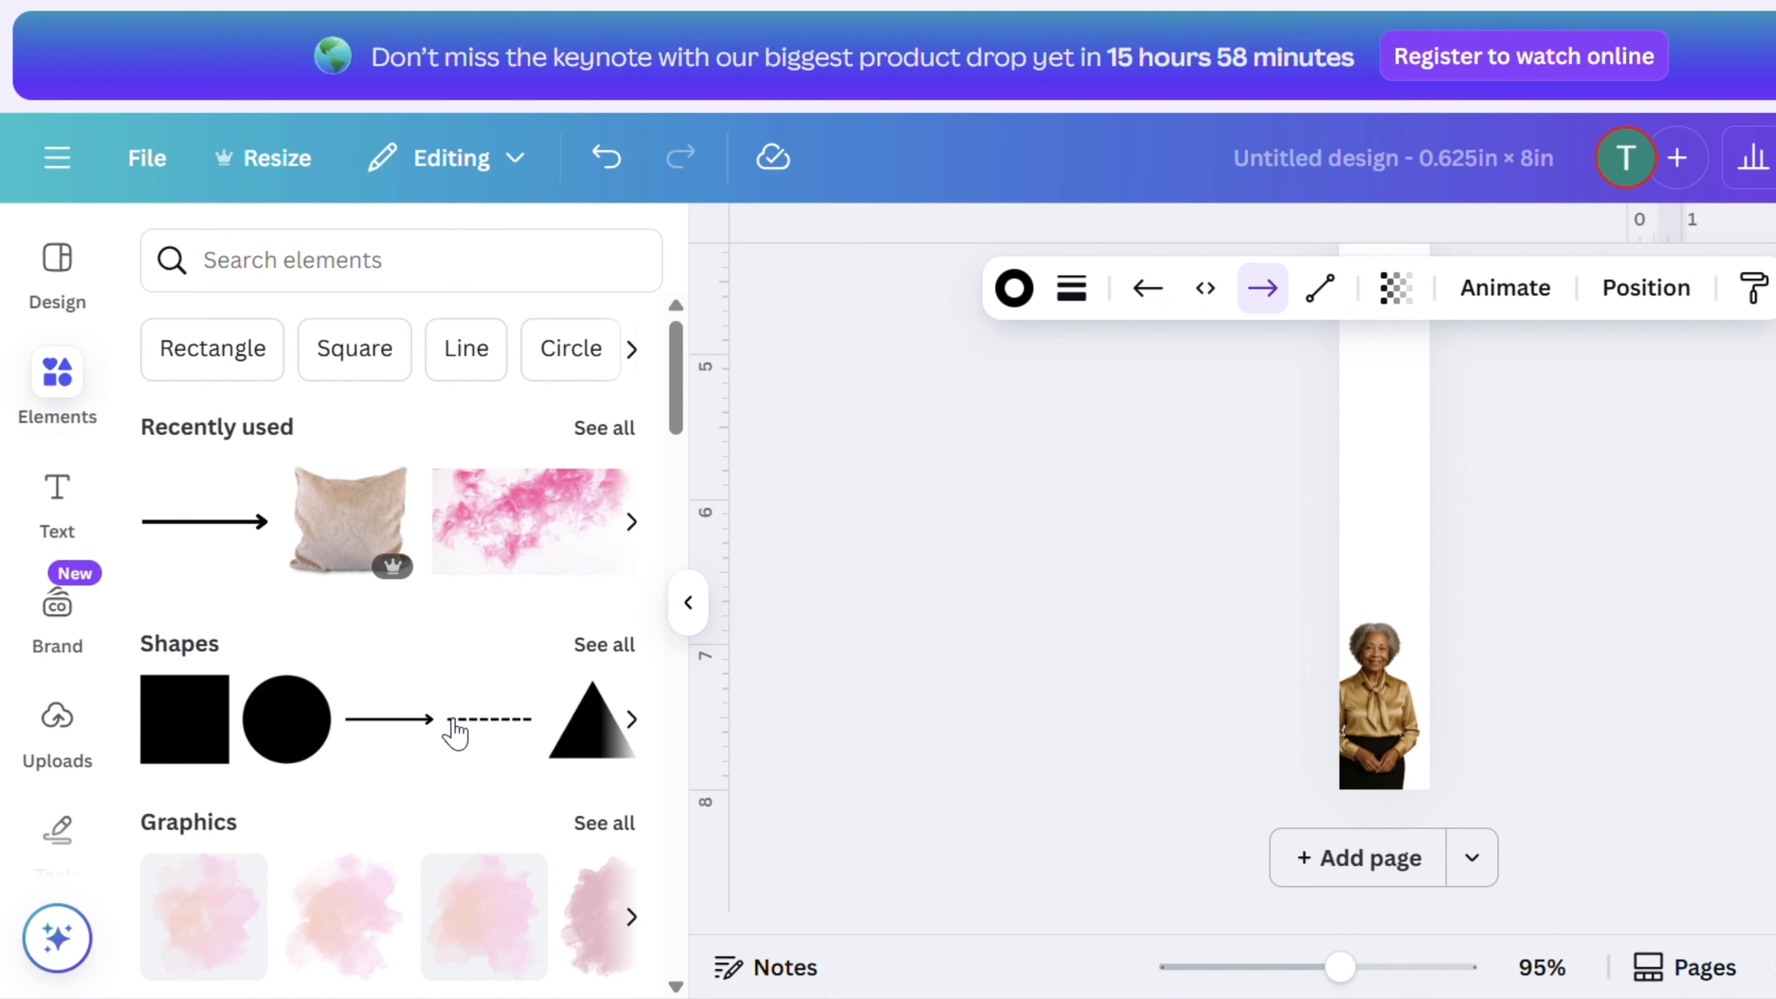
pyautogui.scroll(5, 998, 623)
pyautogui.scroll(-3, 1028, 594)
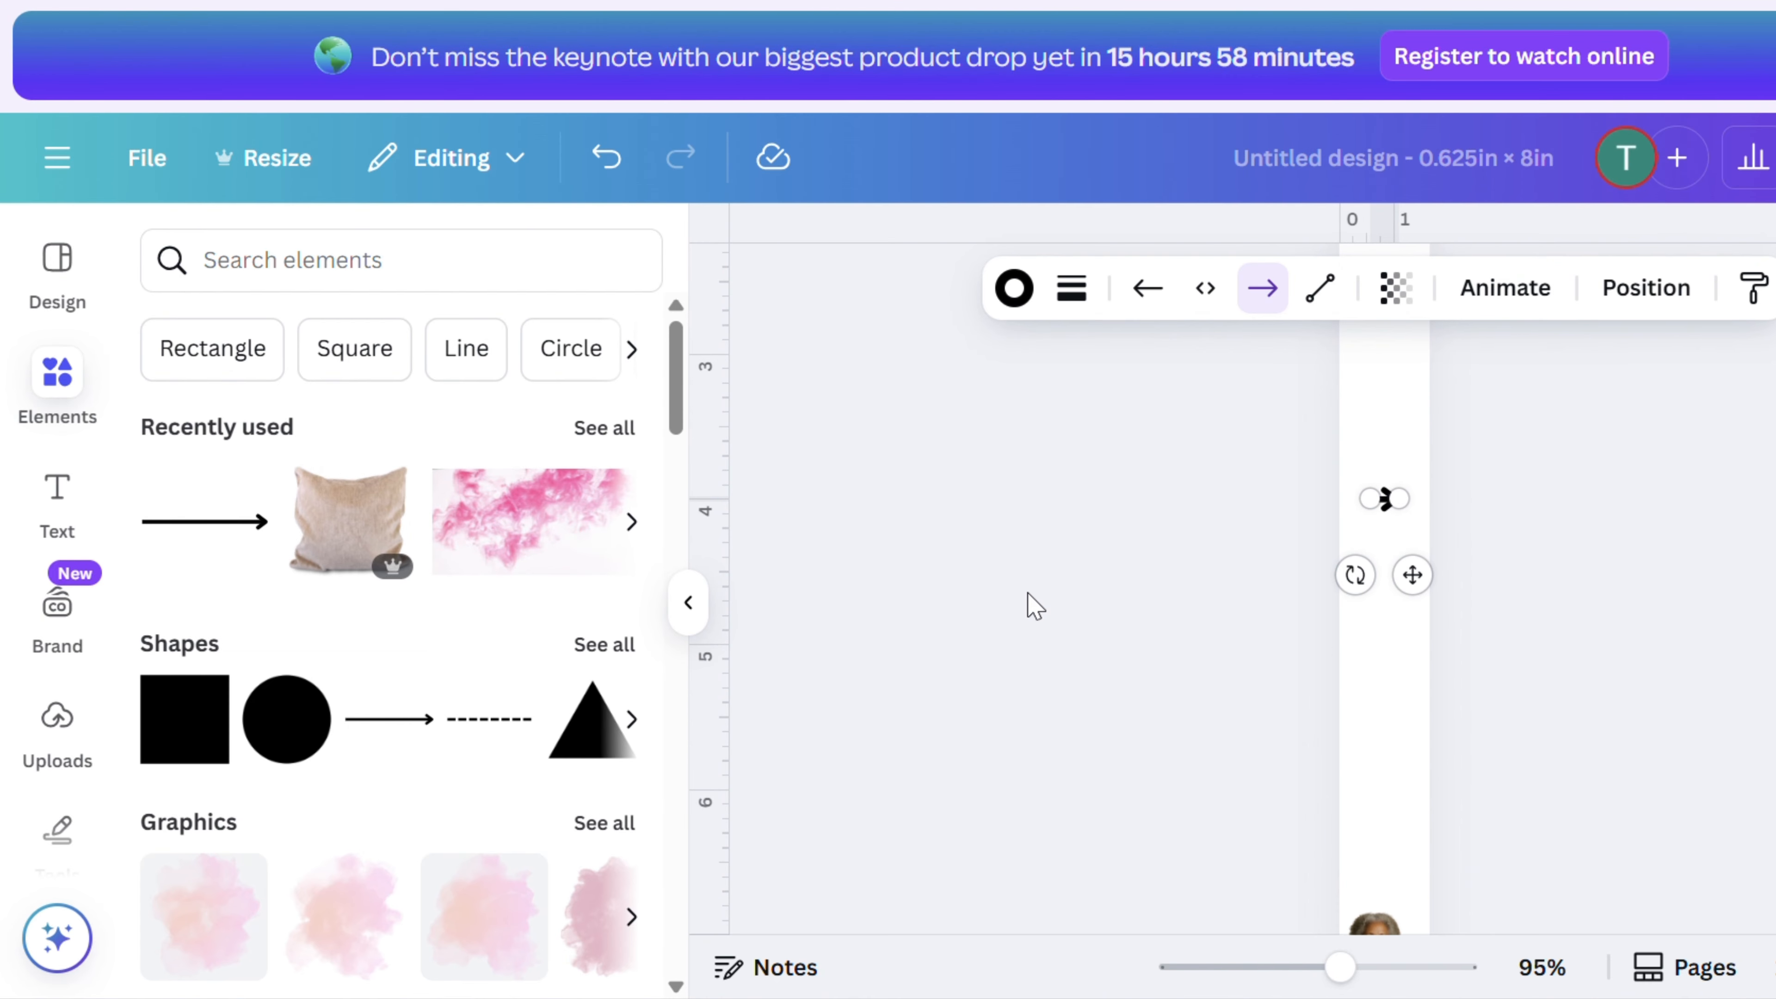
pyautogui.click(1397, 504)
pyautogui.click(1558, 642)
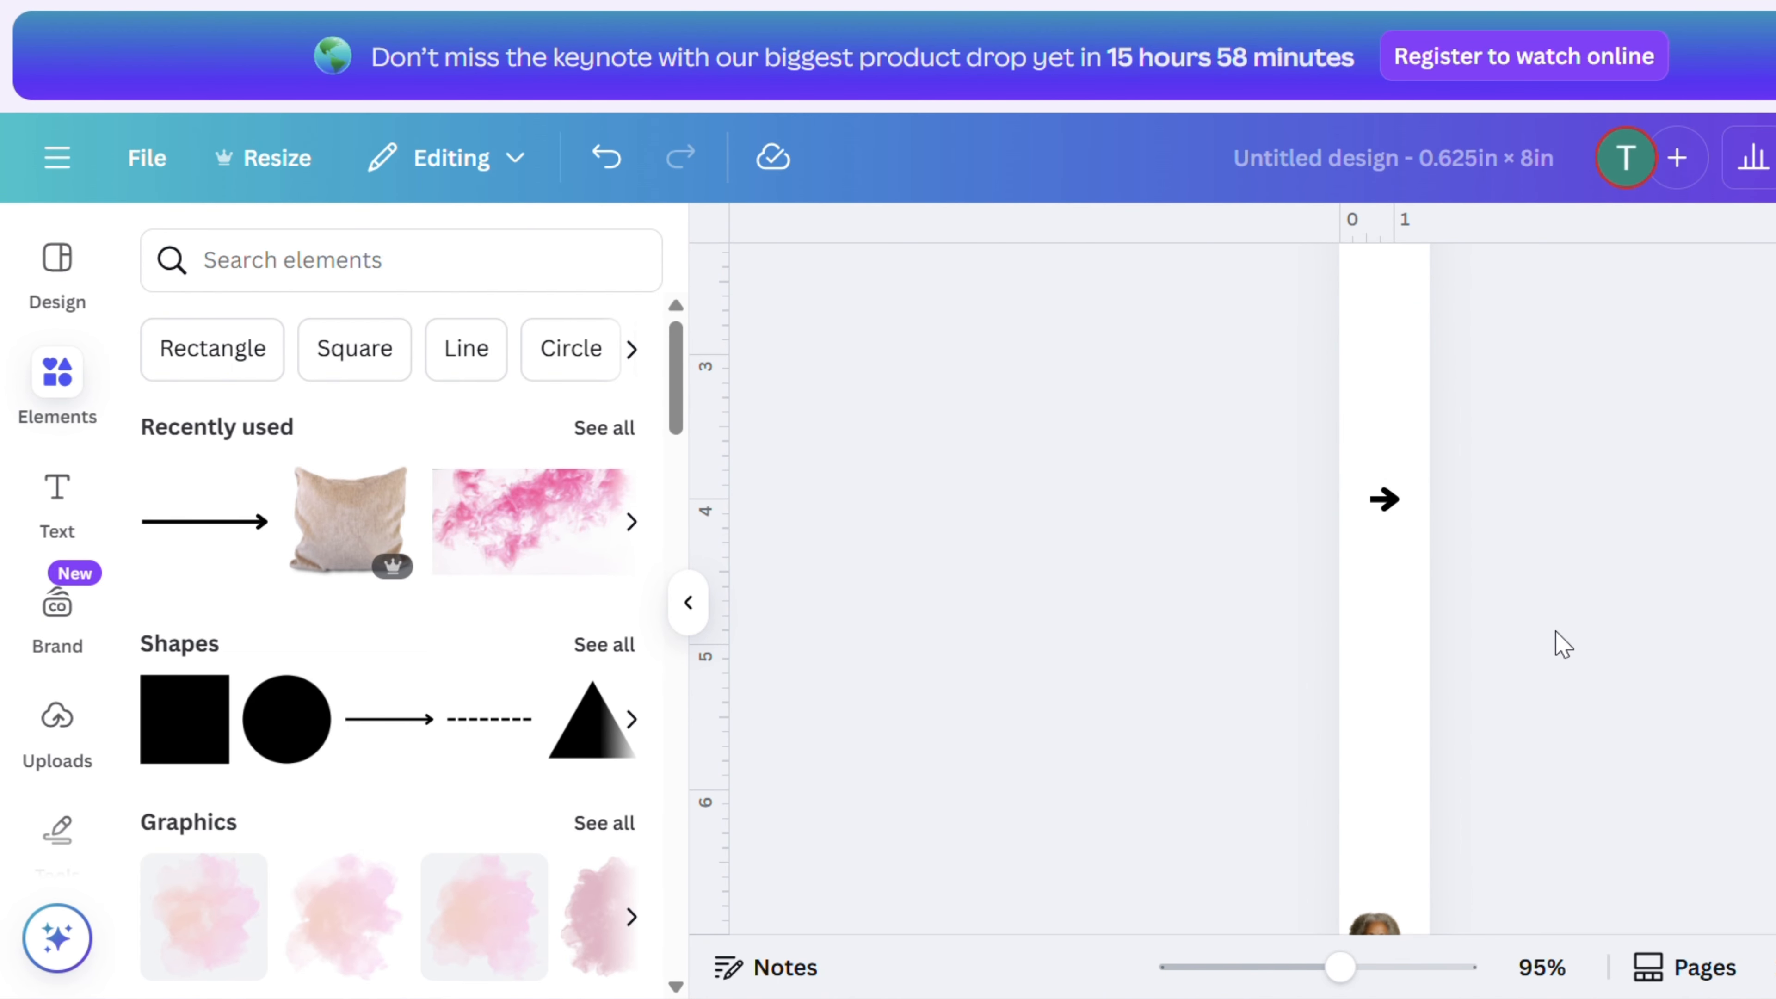
pyautogui.moveTo(1386, 549); pyautogui.dragTo(1388, 834)
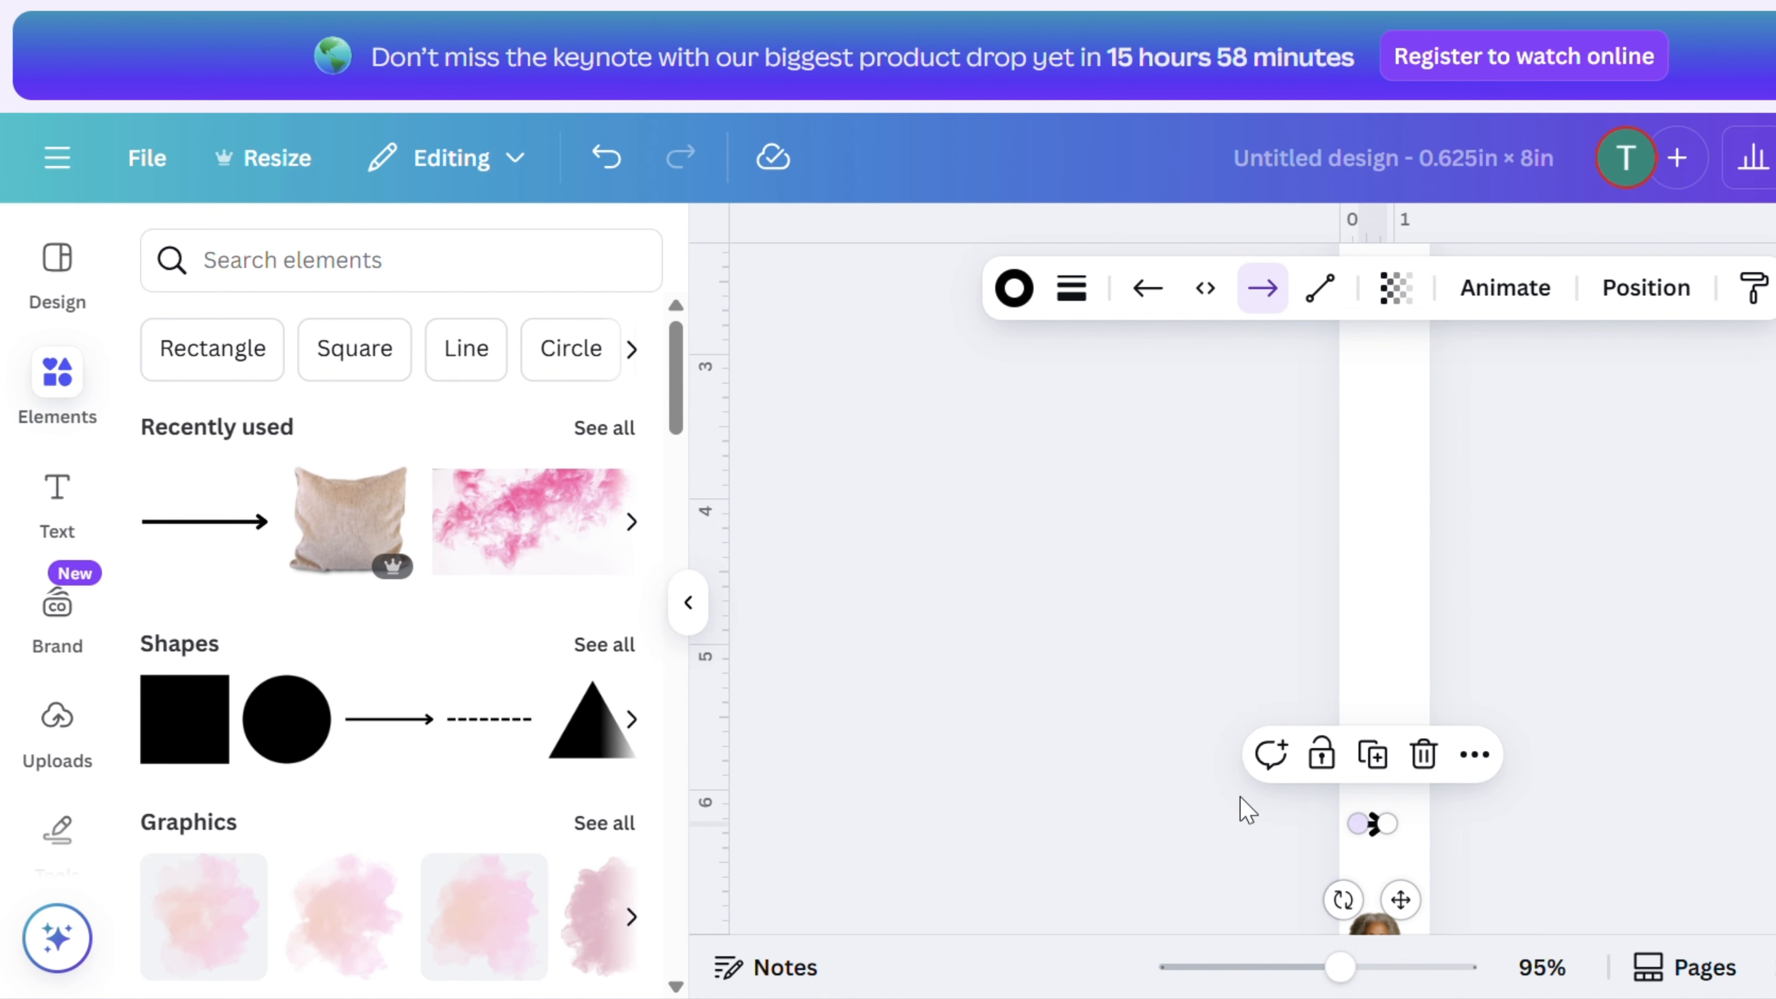
# - Stretch the arrow's ends so the line spans the bookmark's full width, and nudge it up slightly
pyautogui.scroll(2, 1120, 775)
pyautogui.scroll(-5, 999, 782)
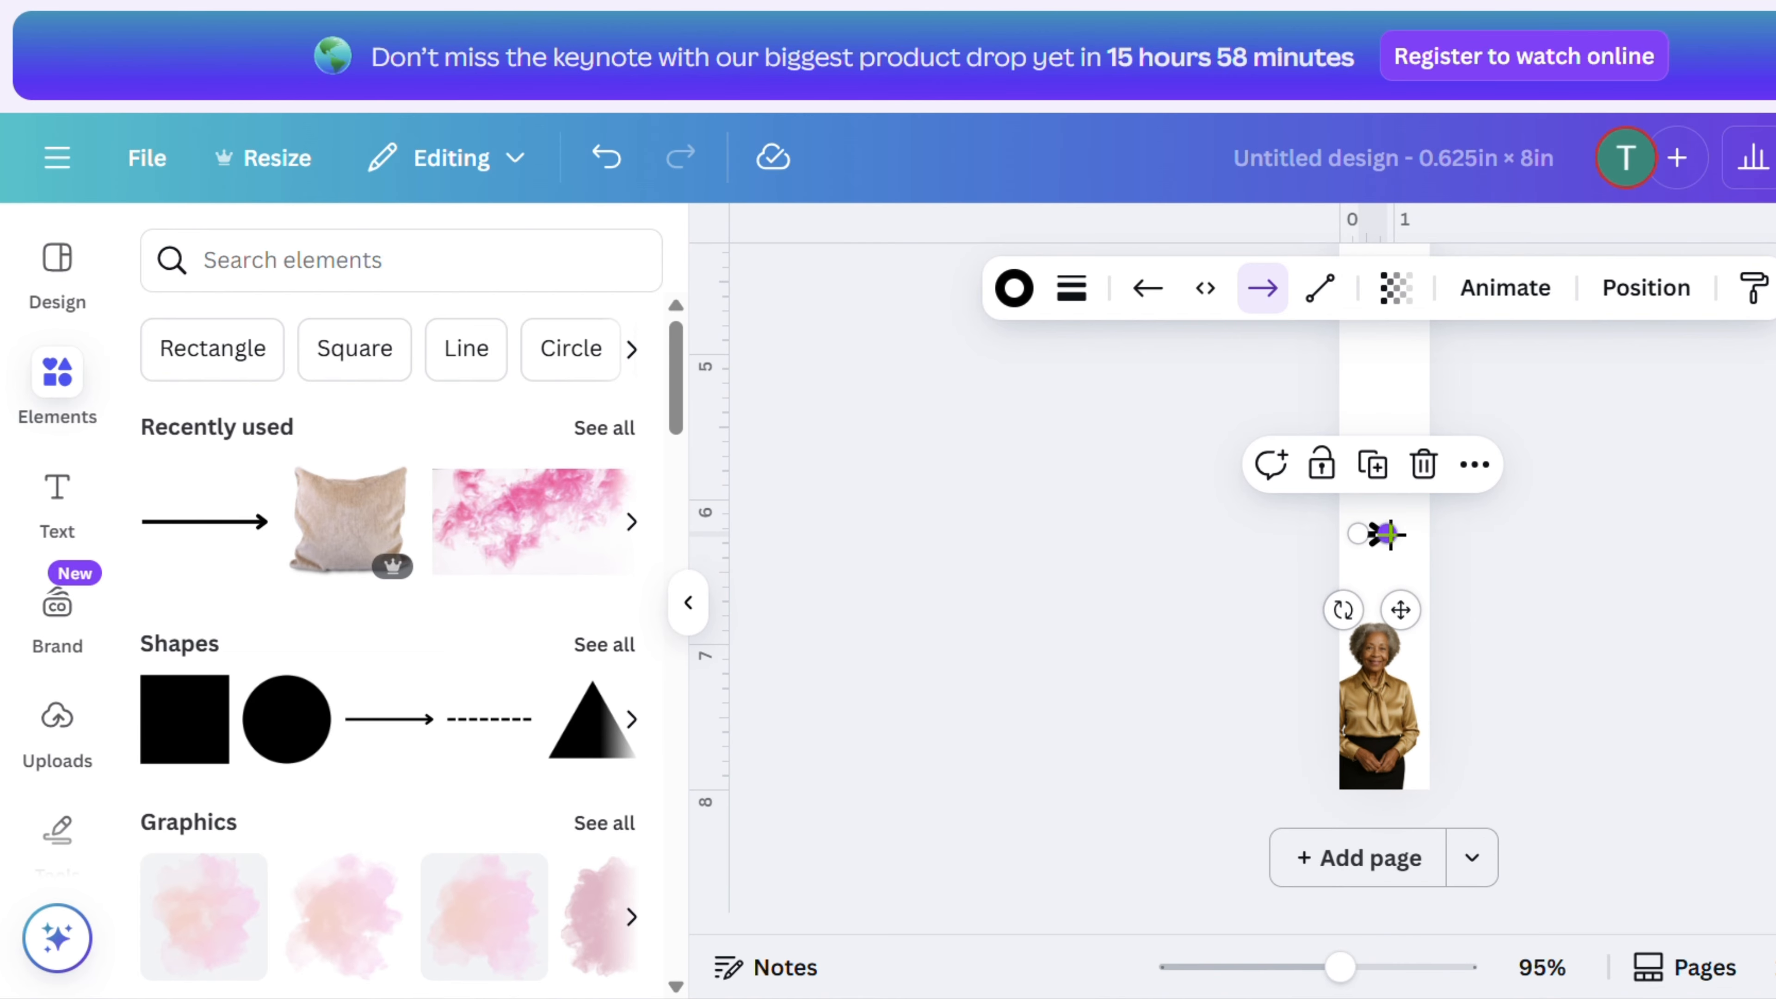
pyautogui.moveTo(1390, 535); pyautogui.dragTo(1459, 528)
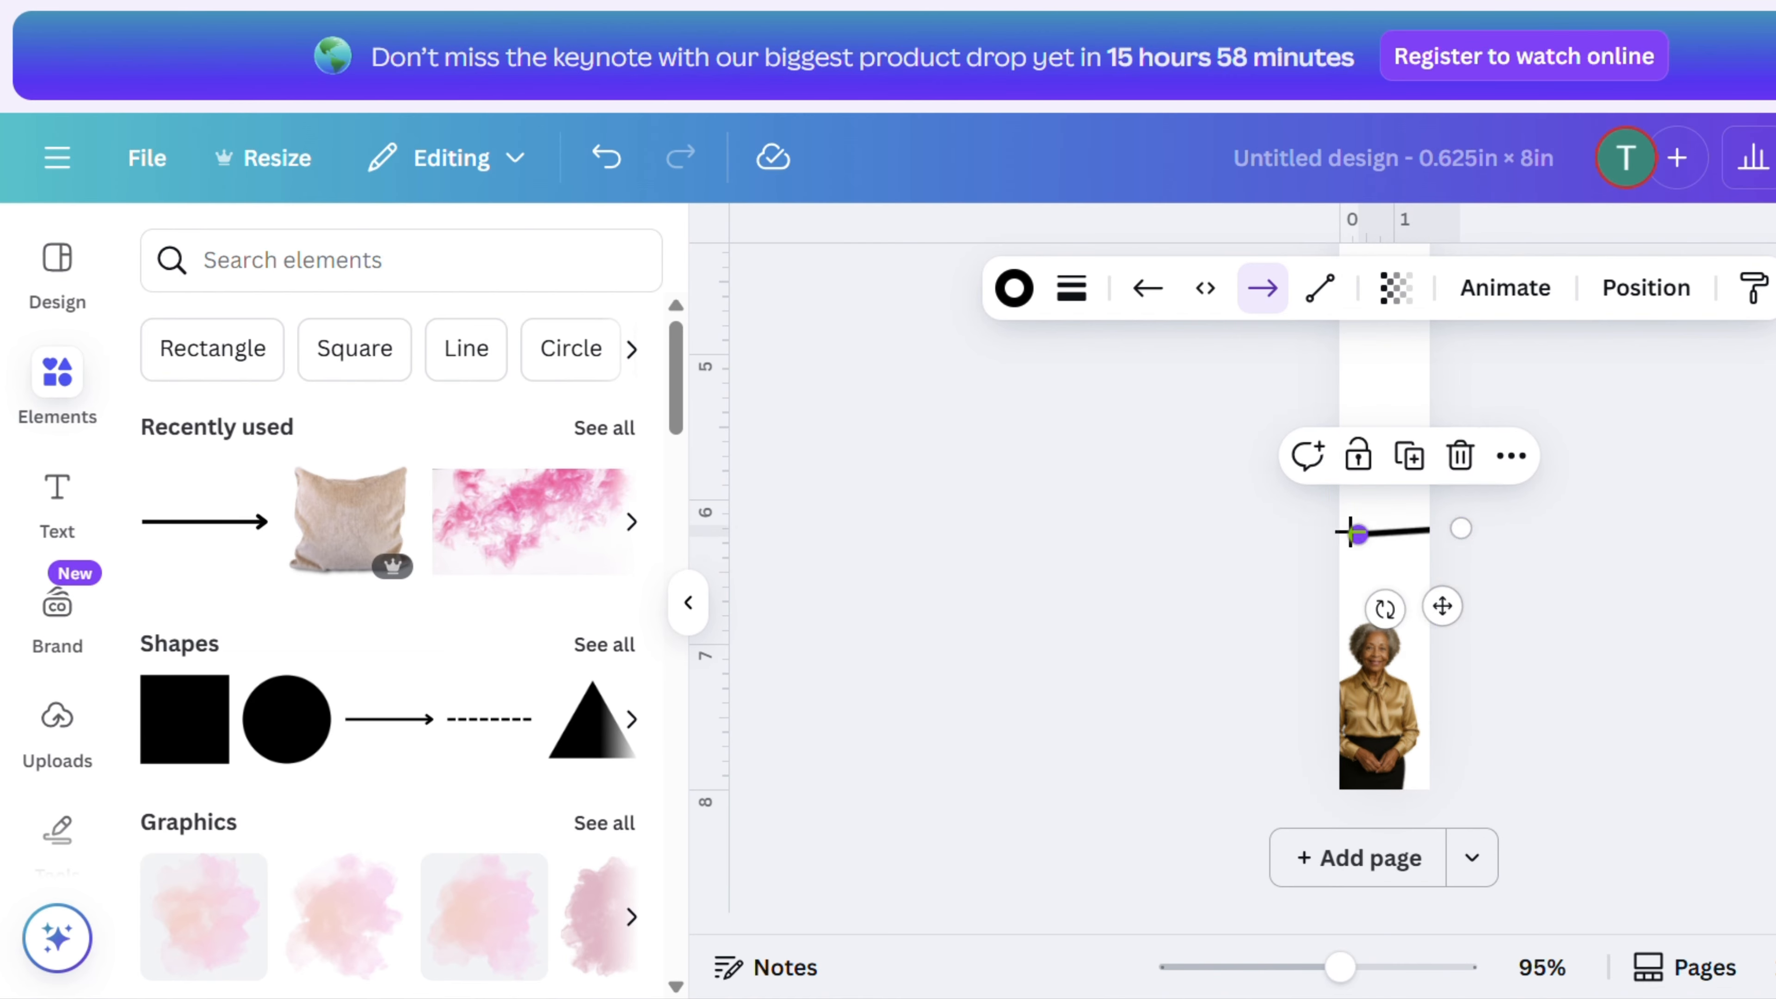
pyautogui.moveTo(1351, 533); pyautogui.dragTo(1325, 527)
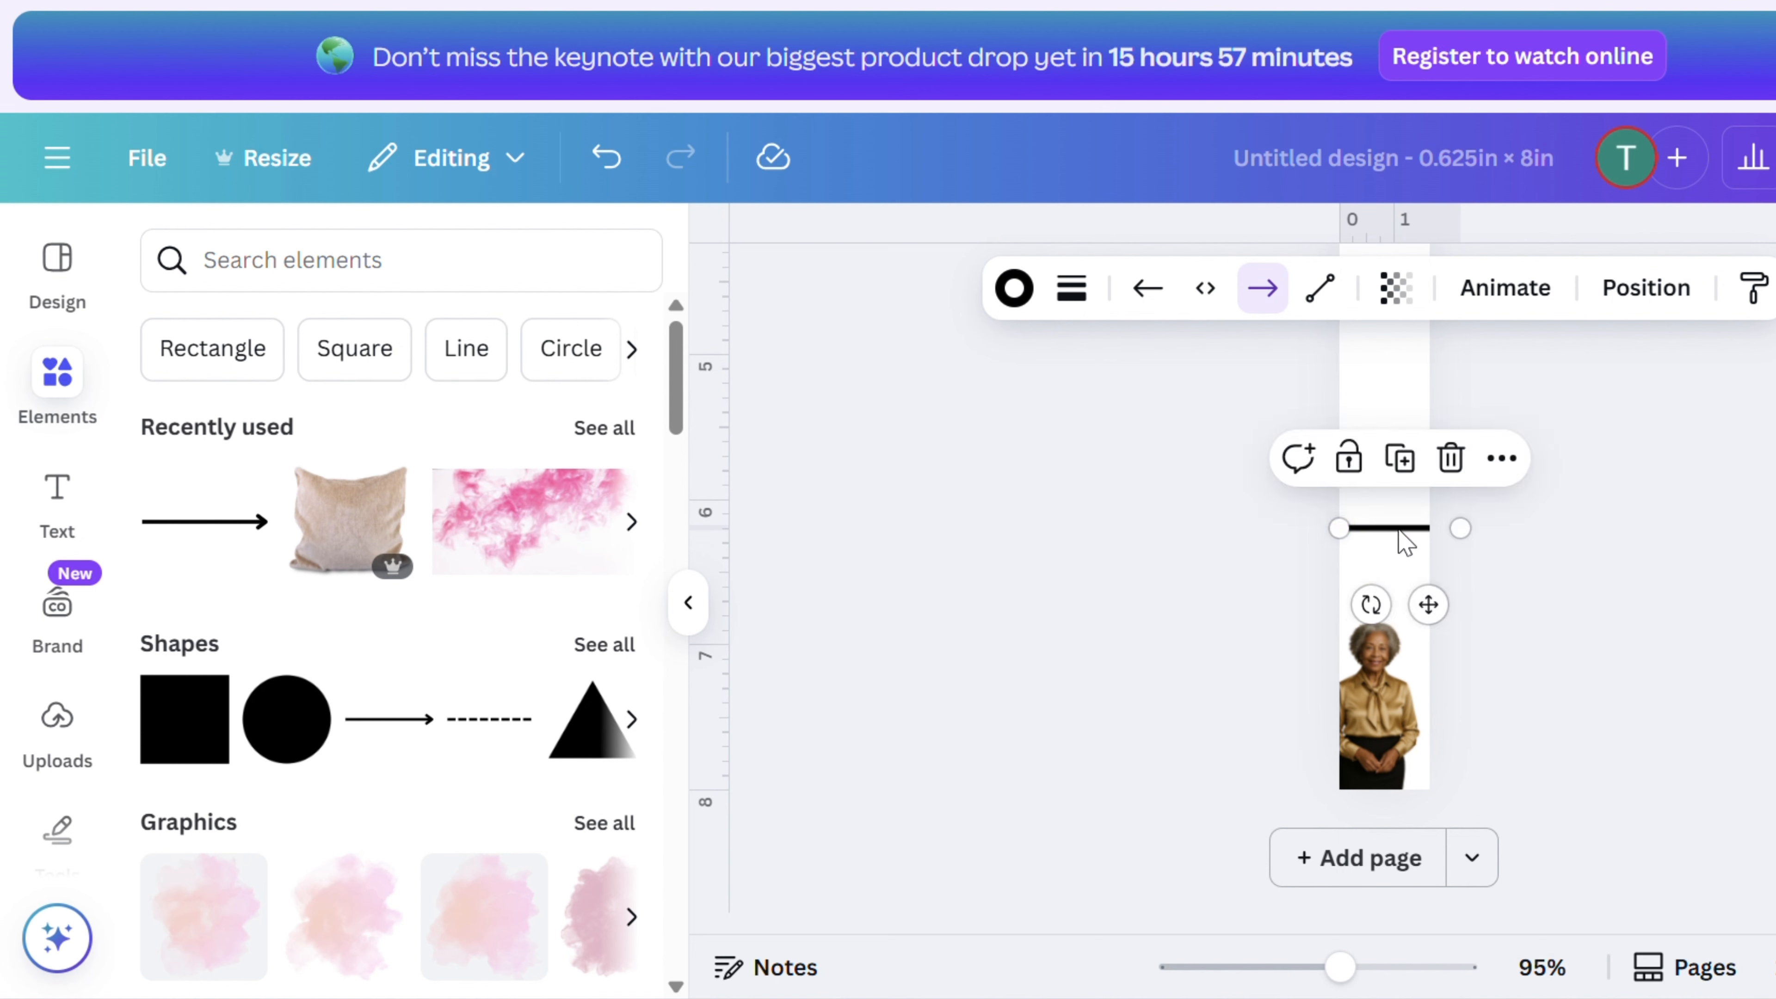
pyautogui.press('Up')
pyautogui.press('Up')
pyautogui.press('Up')
pyautogui.press('Up')
pyautogui.press('Up')
pyautogui.press('Up')
pyautogui.press('Up')
pyautogui.press('Up')
pyautogui.press('Up')
pyautogui.press('Up')
pyautogui.press('Up')
pyautogui.press('Up')
pyautogui.press('Up')
pyautogui.press('Up')
pyautogui.press('Up')
pyautogui.press('Up')
pyautogui.press('Up')
pyautogui.press('Up')
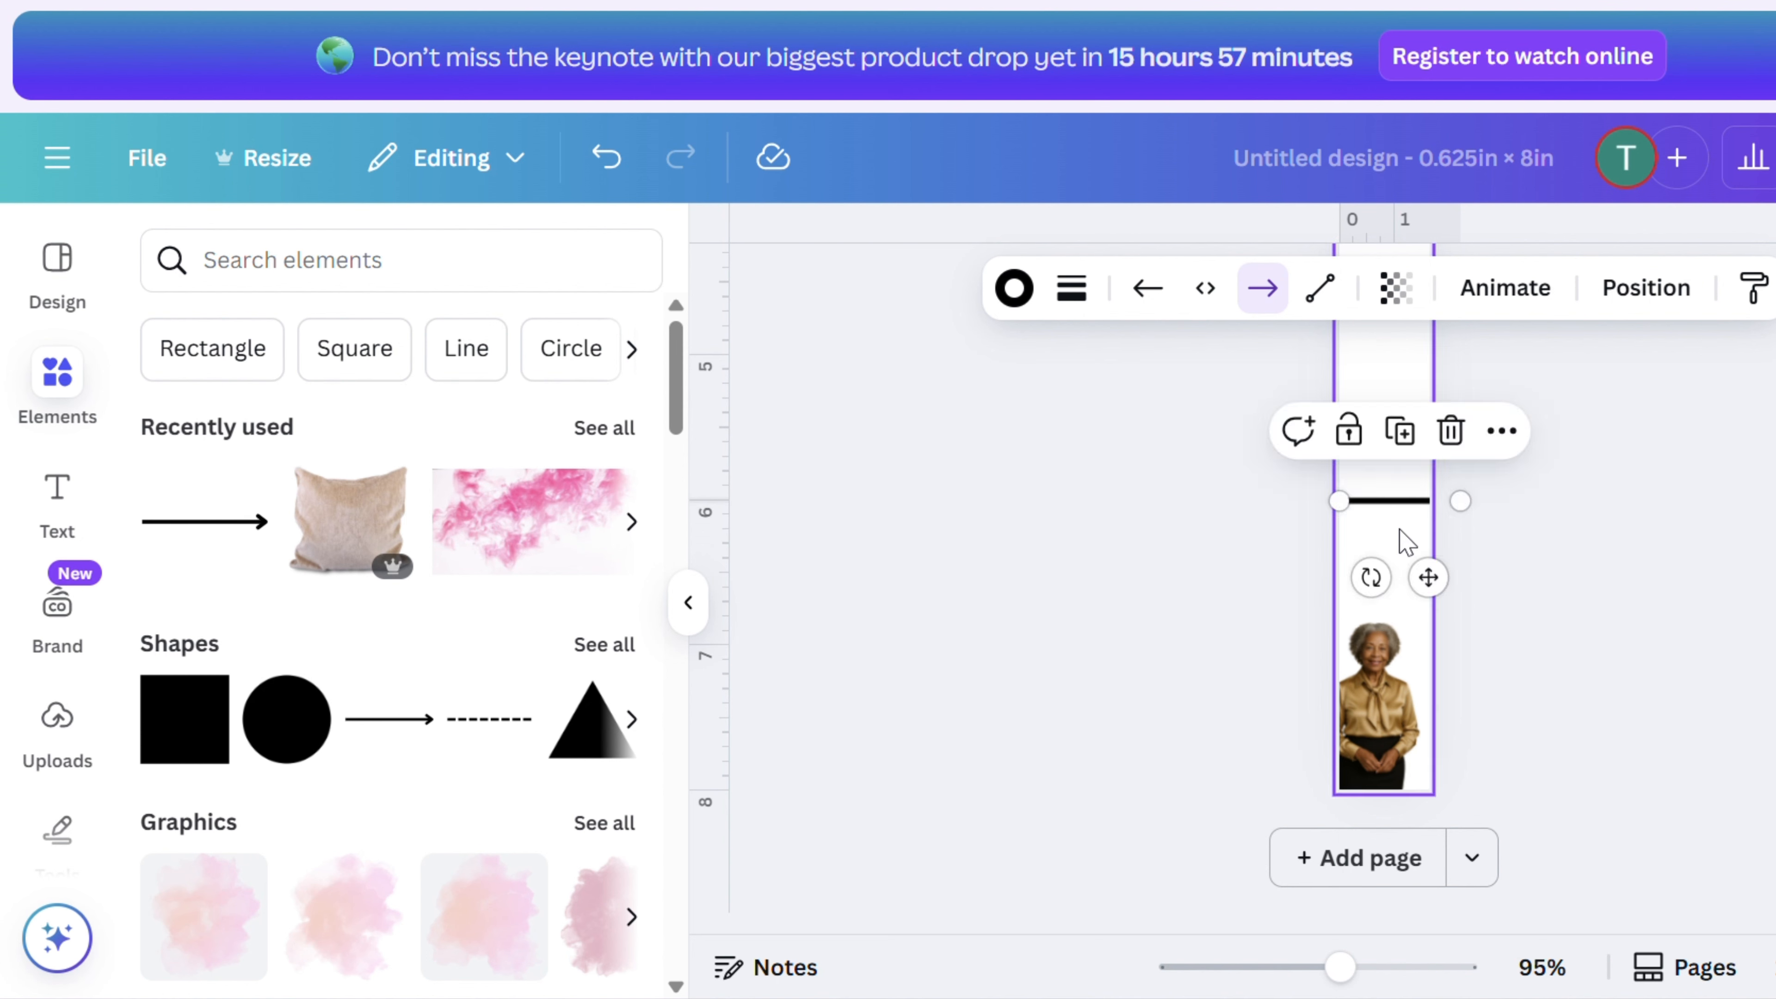
# - Copy the line and paste a duplicate near the top of the bookmark, nudging it into position
pyautogui.rightClick(1410, 508)
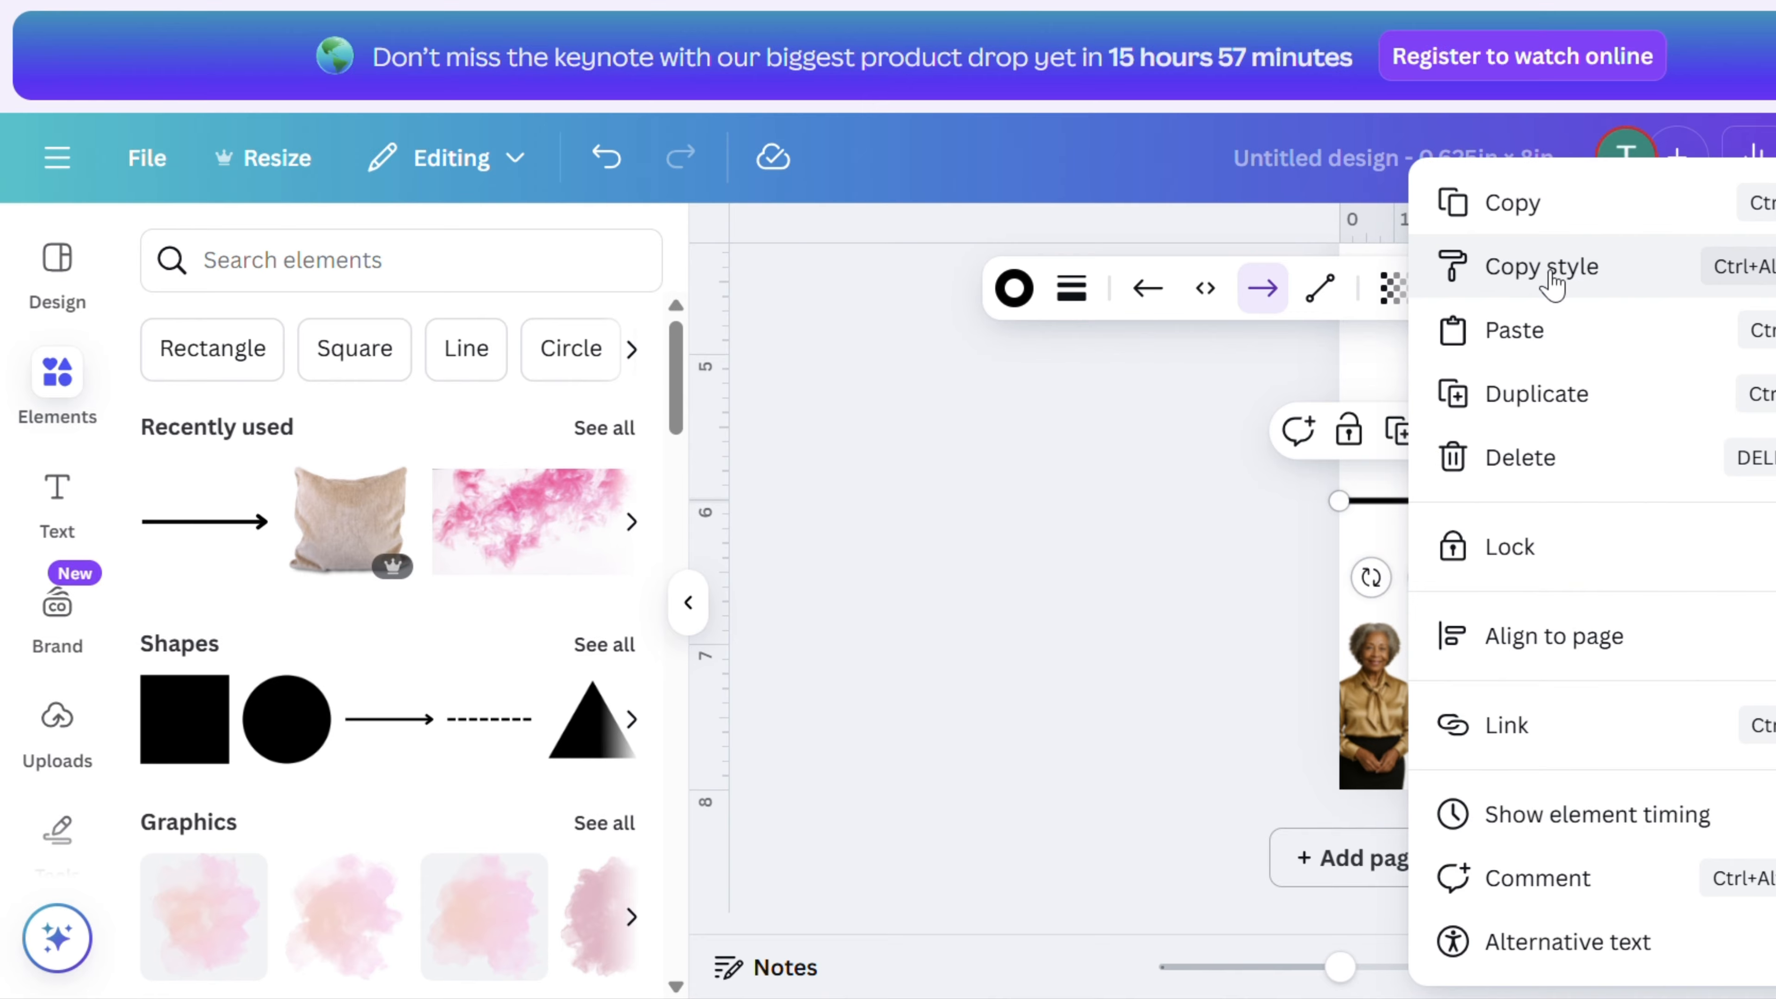
pyautogui.click(1562, 224)
pyautogui.scroll(10, 1506, 416)
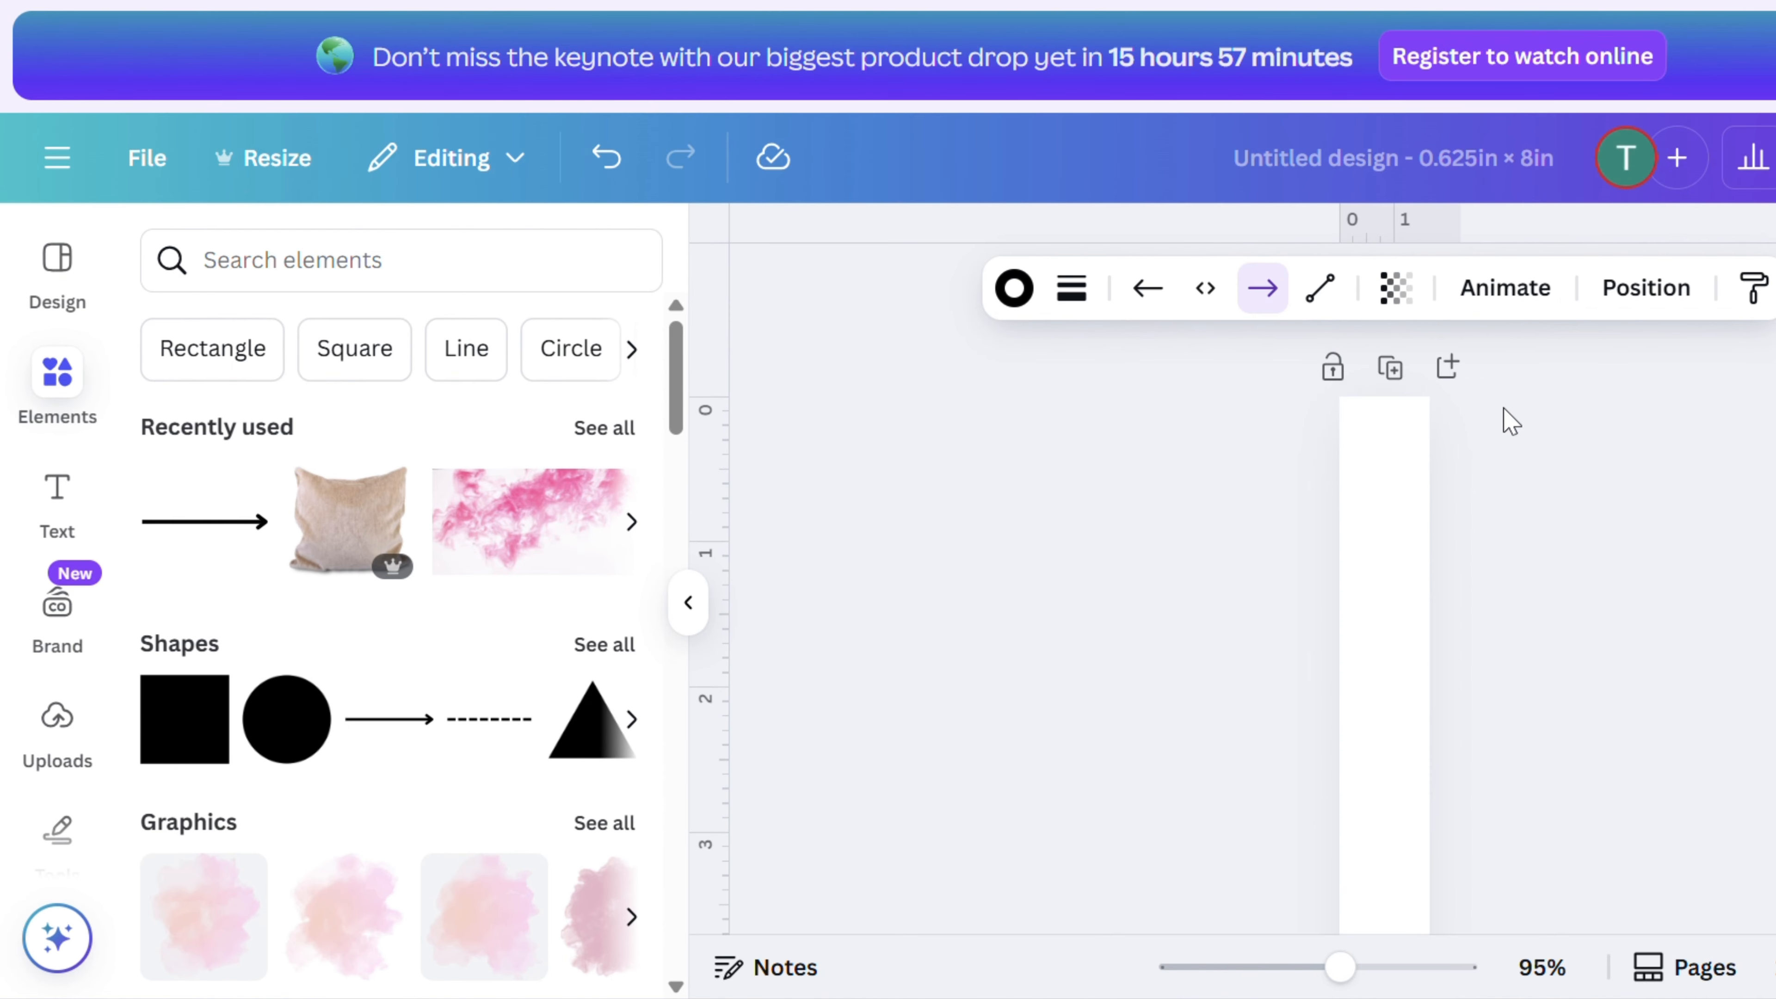
pyautogui.rightClick(1384, 579)
pyautogui.click(1490, 551)
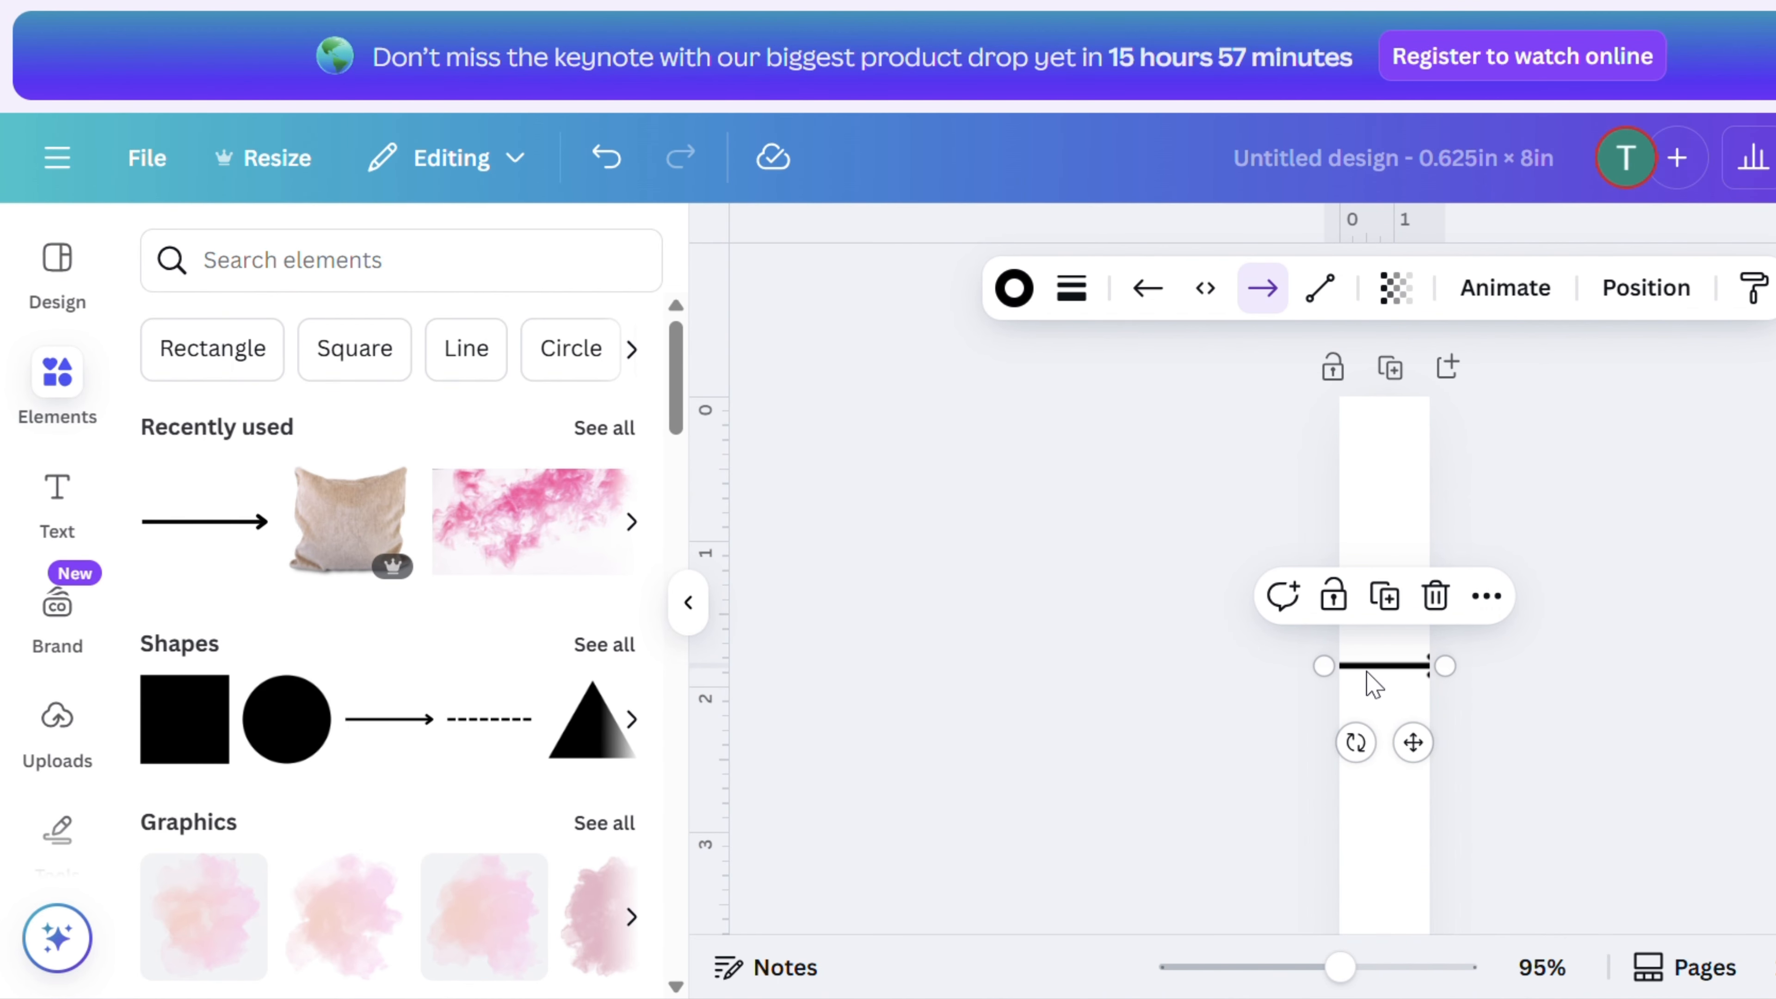
pyautogui.press('Down')
pyautogui.press('Down')
pyautogui.press('Down')
pyautogui.press('Down')
pyautogui.press('Down')
pyautogui.press('Down')
pyautogui.press('Down')
pyautogui.press('Down')
pyautogui.press('Down')
pyautogui.press('Down')
pyautogui.press('Down')
pyautogui.press('Down')
pyautogui.press('Down')
pyautogui.press('Down')
pyautogui.press('Down')
pyautogui.press('Down')
pyautogui.press('Down')
pyautogui.press('Down')
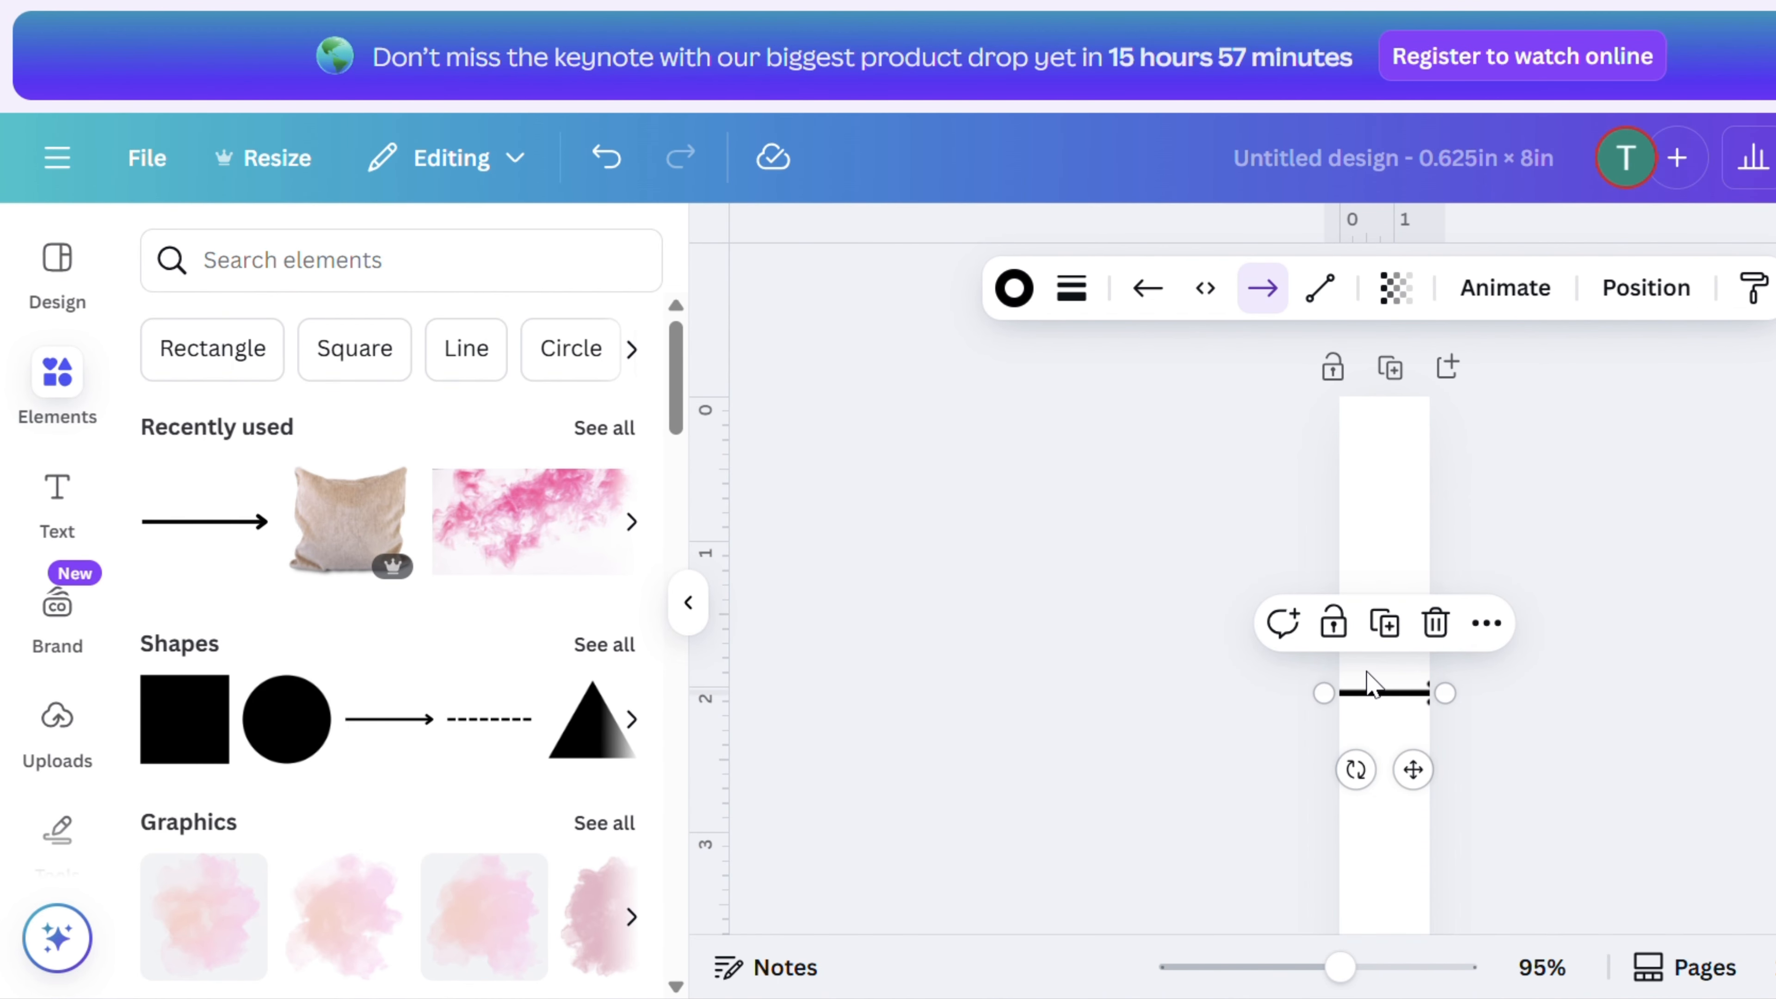
pyautogui.press('Up')
pyautogui.press('Up')
pyautogui.press('Up')
pyautogui.press('Up')
pyautogui.press('Up')
pyautogui.press('Up')
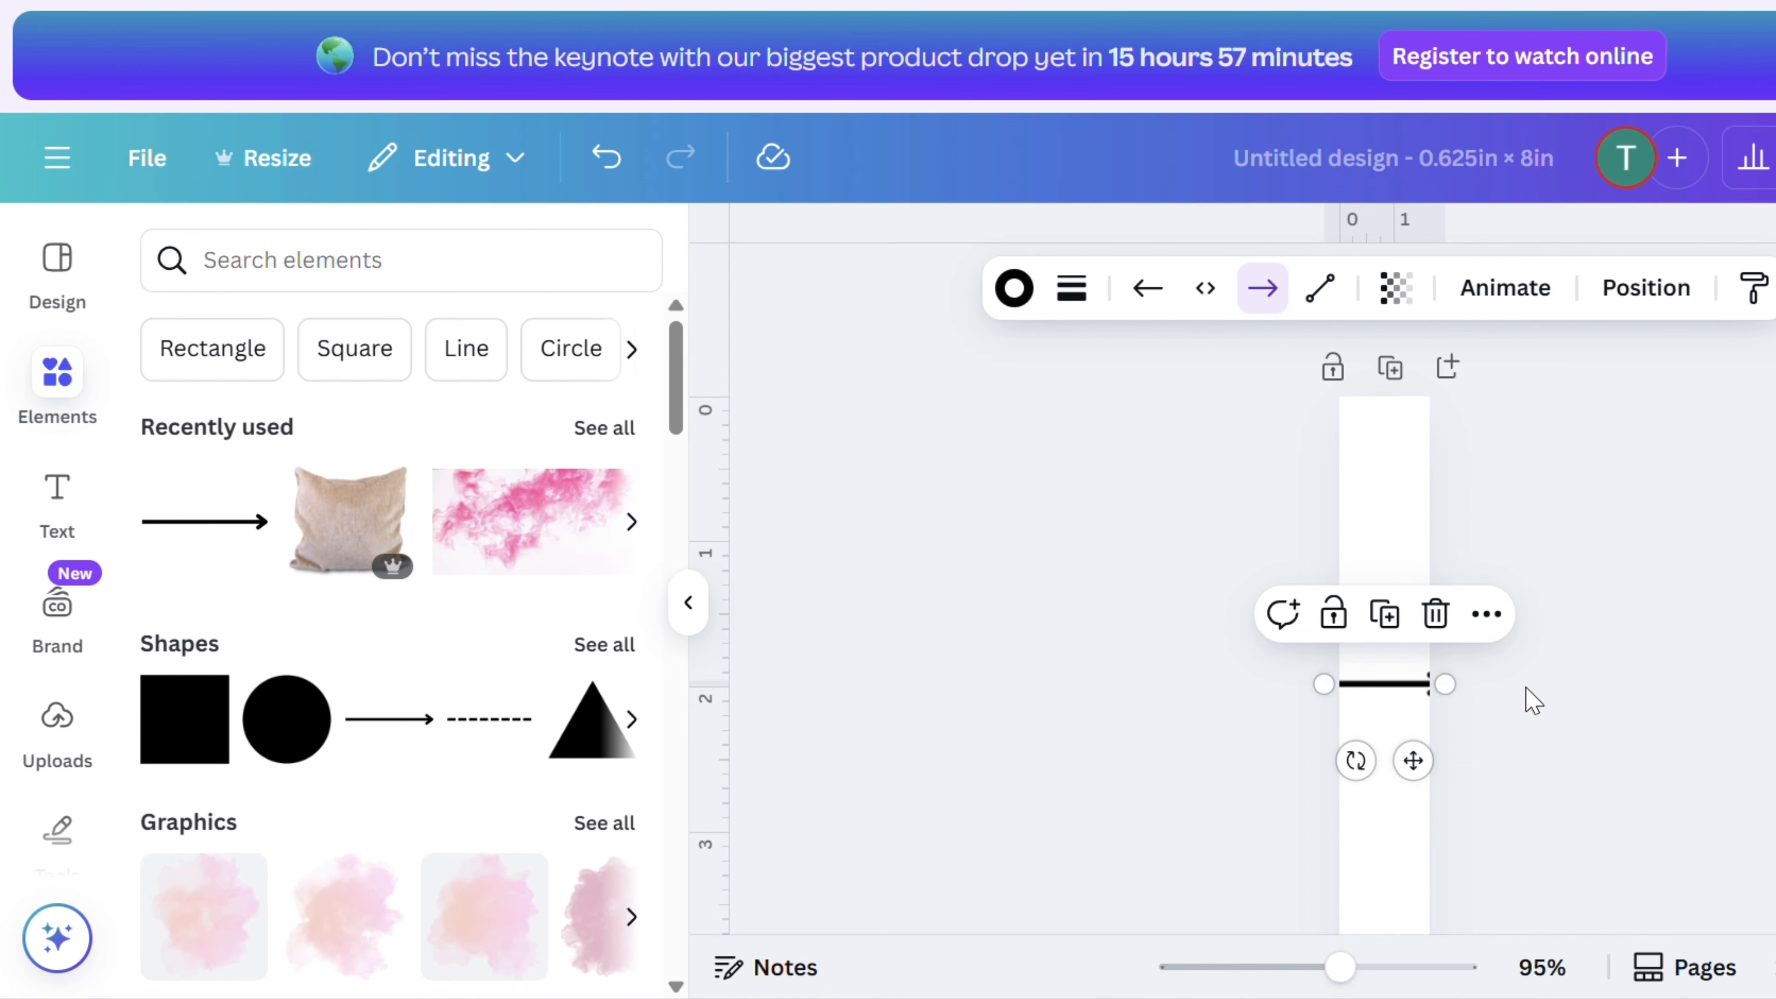
# - Enlarge the photo to fill the bookmark's width and reposition it at the bottom
pyautogui.scroll(-7, 1530, 696)
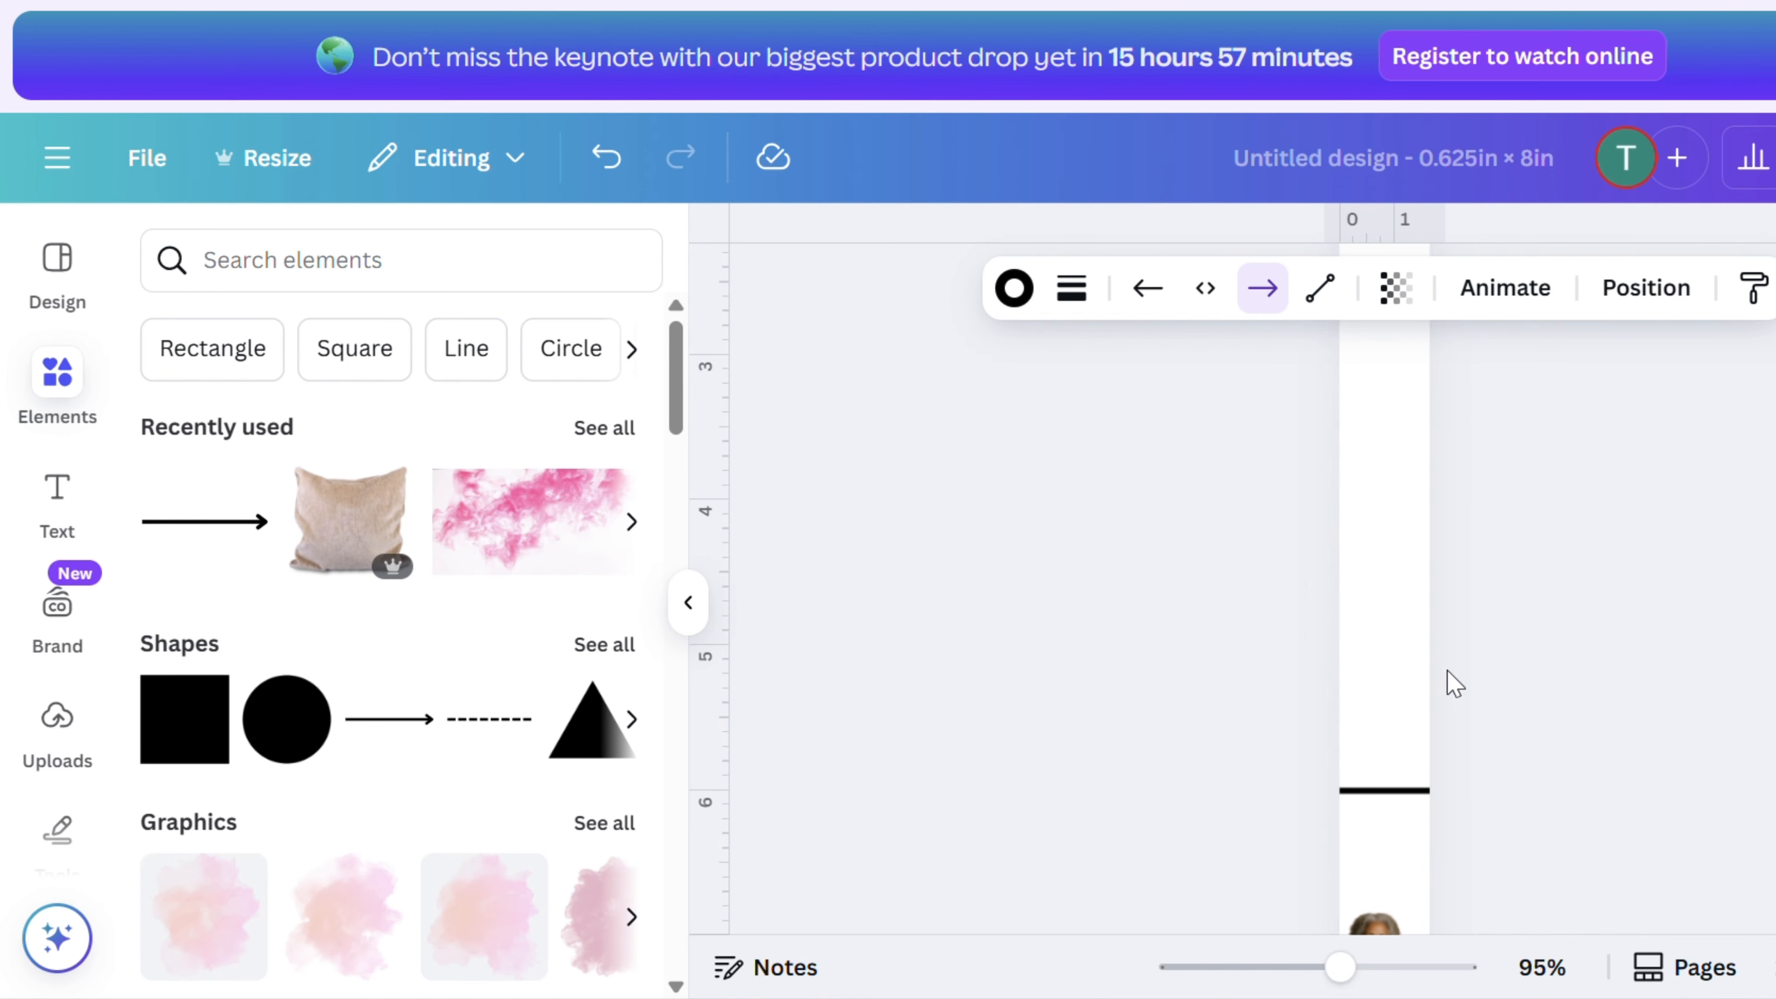
pyautogui.scroll(-4, 1394, 628)
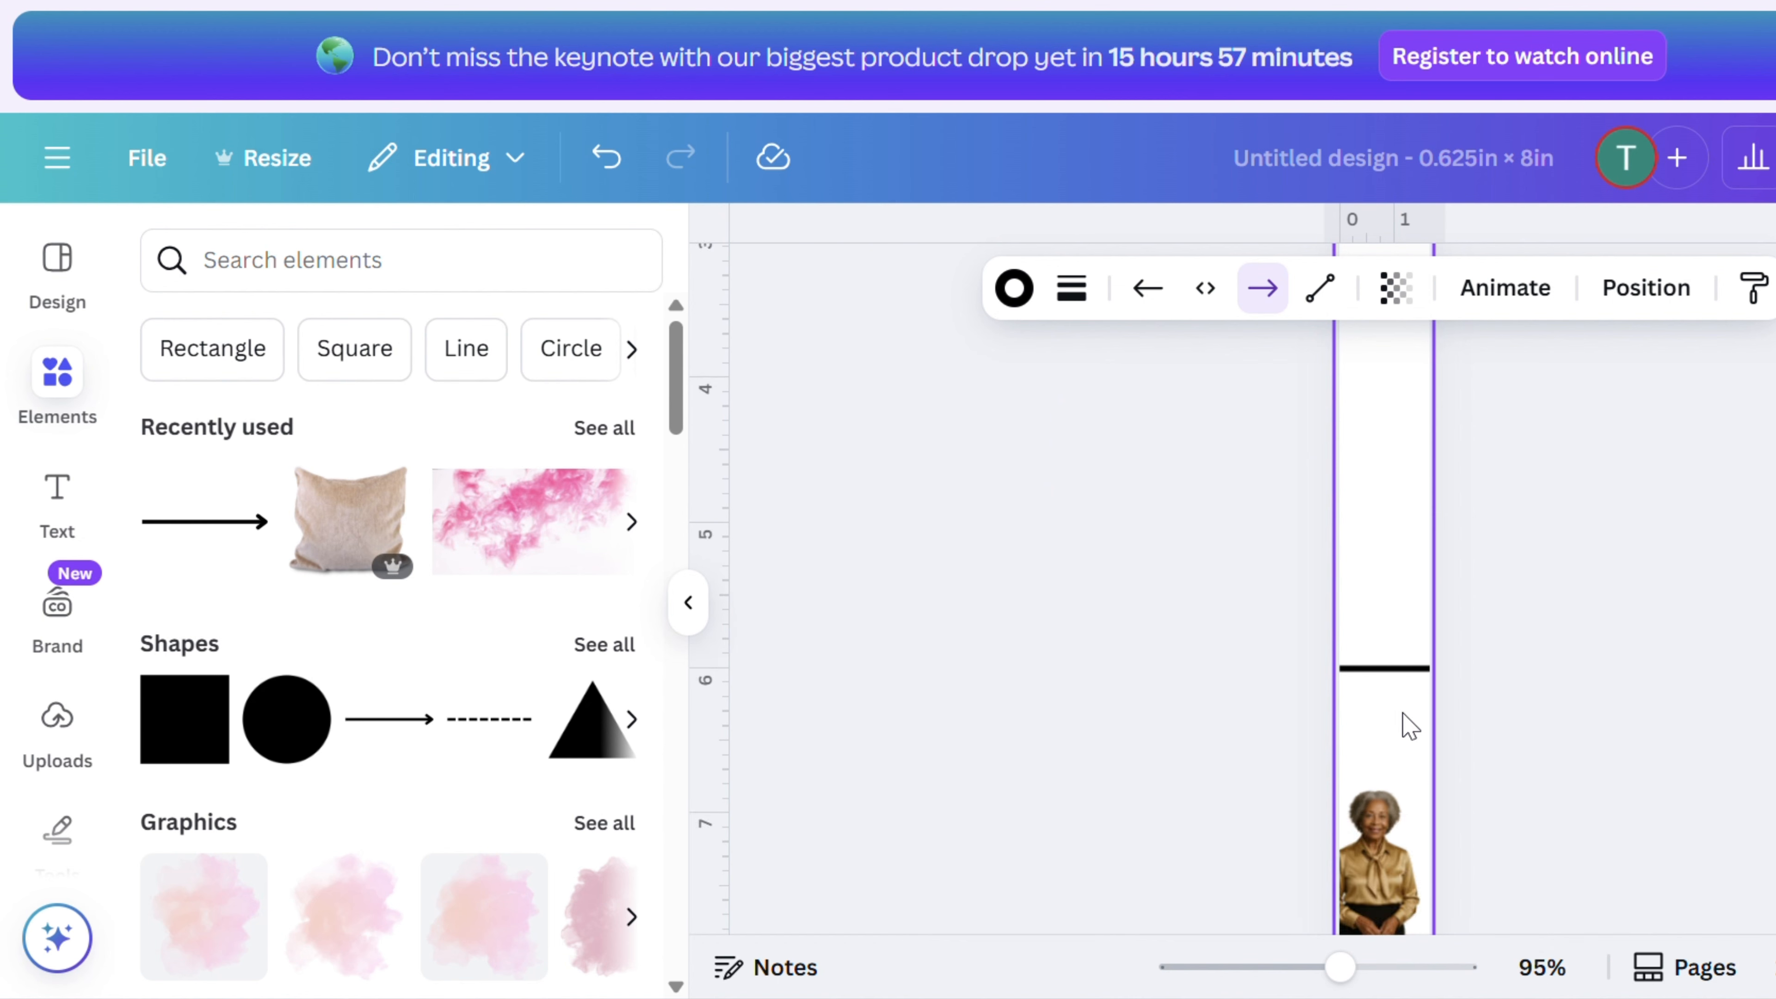
pyautogui.click(1379, 733)
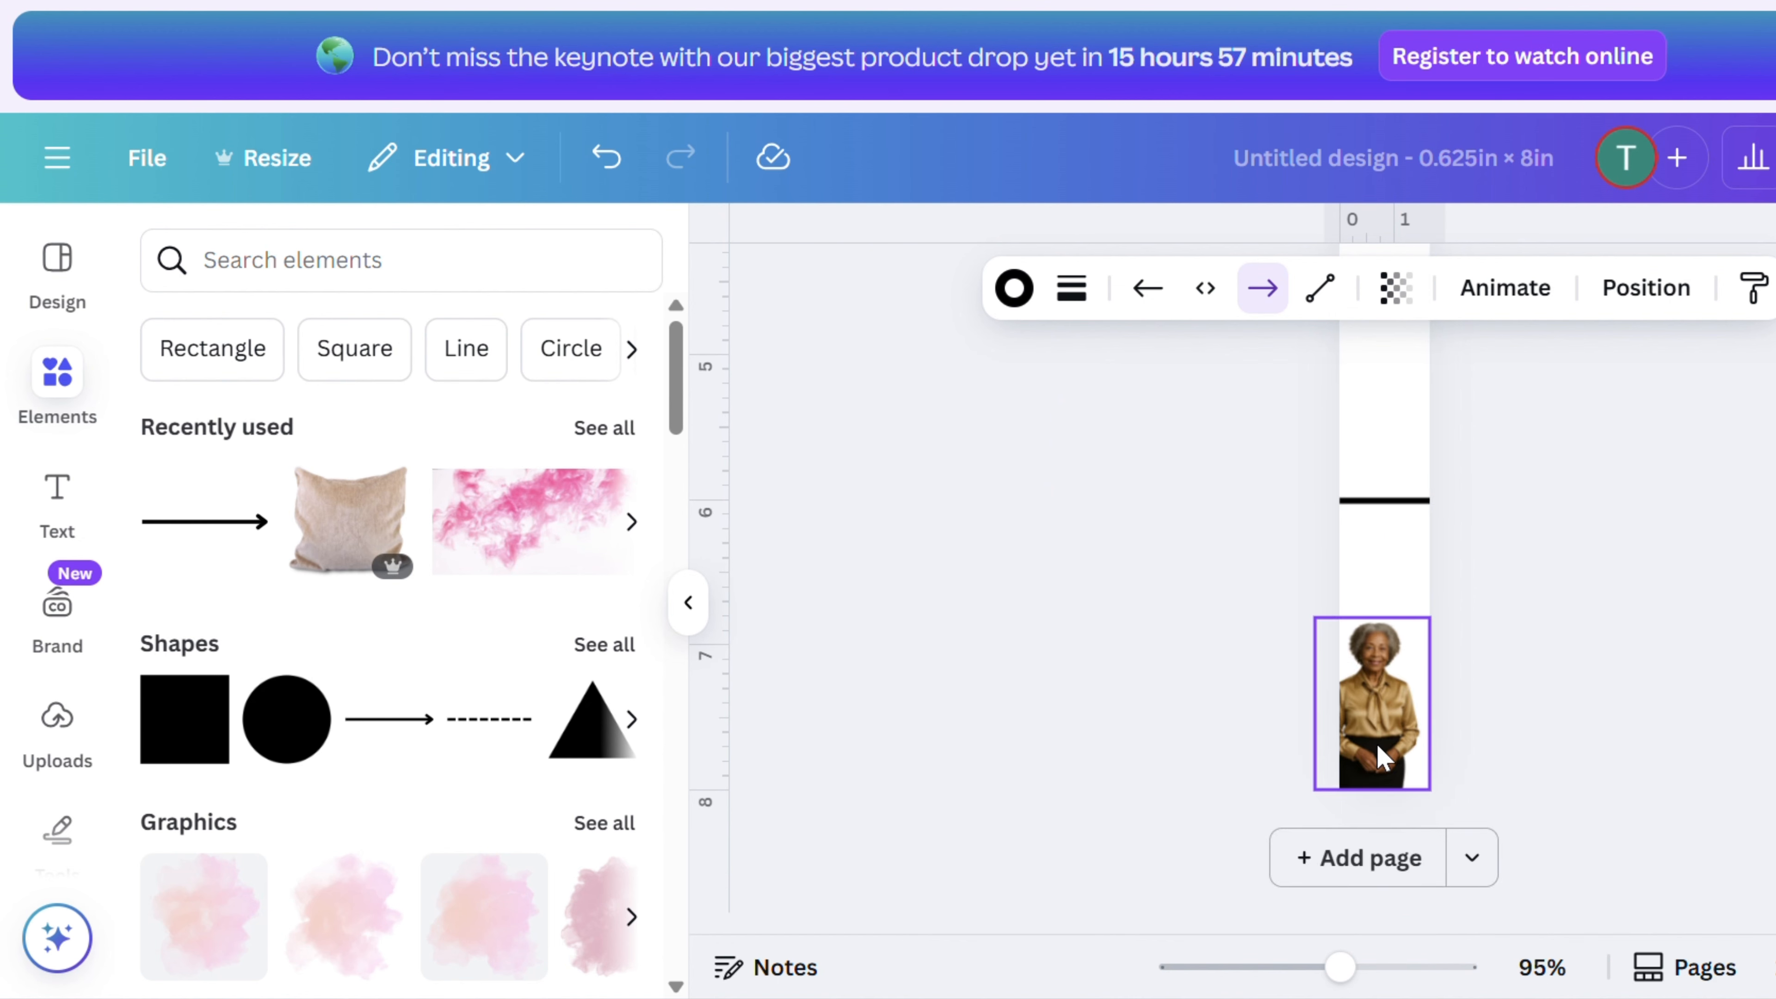
pyautogui.moveTo(1427, 619); pyautogui.dragTo(1495, 520)
pyautogui.moveTo(1413, 690)
pyautogui.mouseDown()
pyautogui.moveTo(1396, 736)
pyautogui.moveTo(1399, 705)
pyautogui.mouseUp()
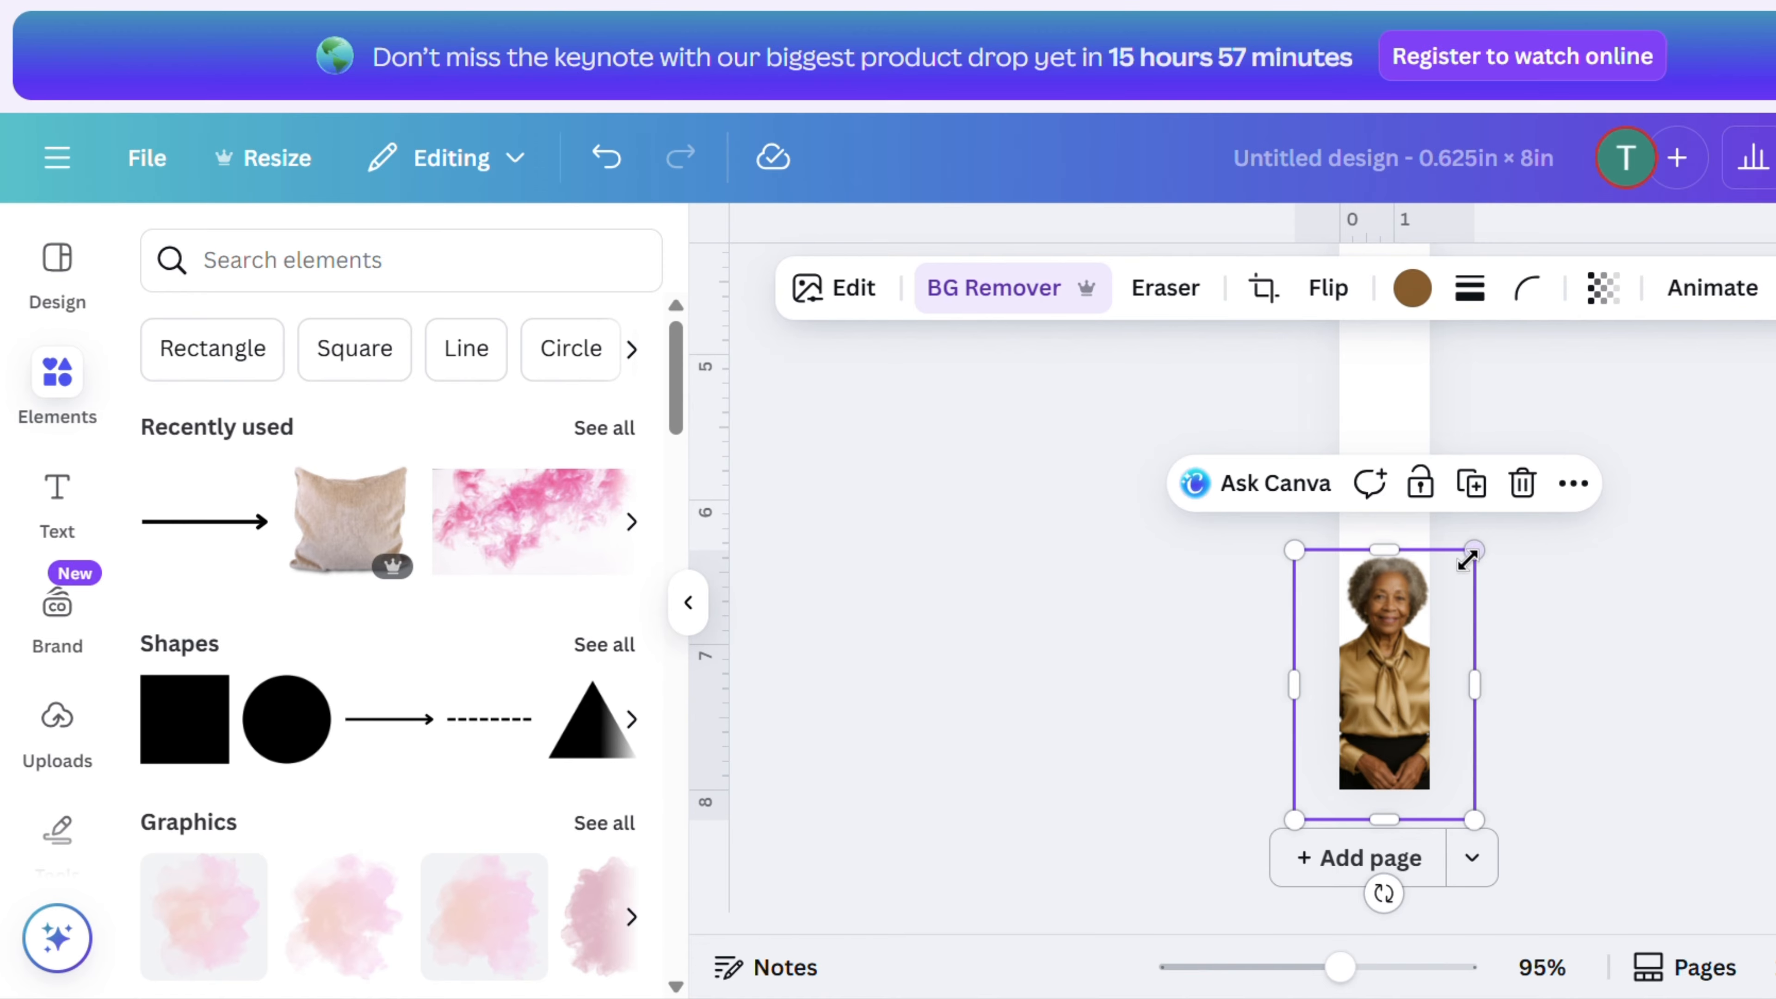
pyautogui.moveTo(1469, 563); pyautogui.dragTo(1452, 584)
pyautogui.moveTo(1383, 683); pyautogui.dragTo(1387, 672)
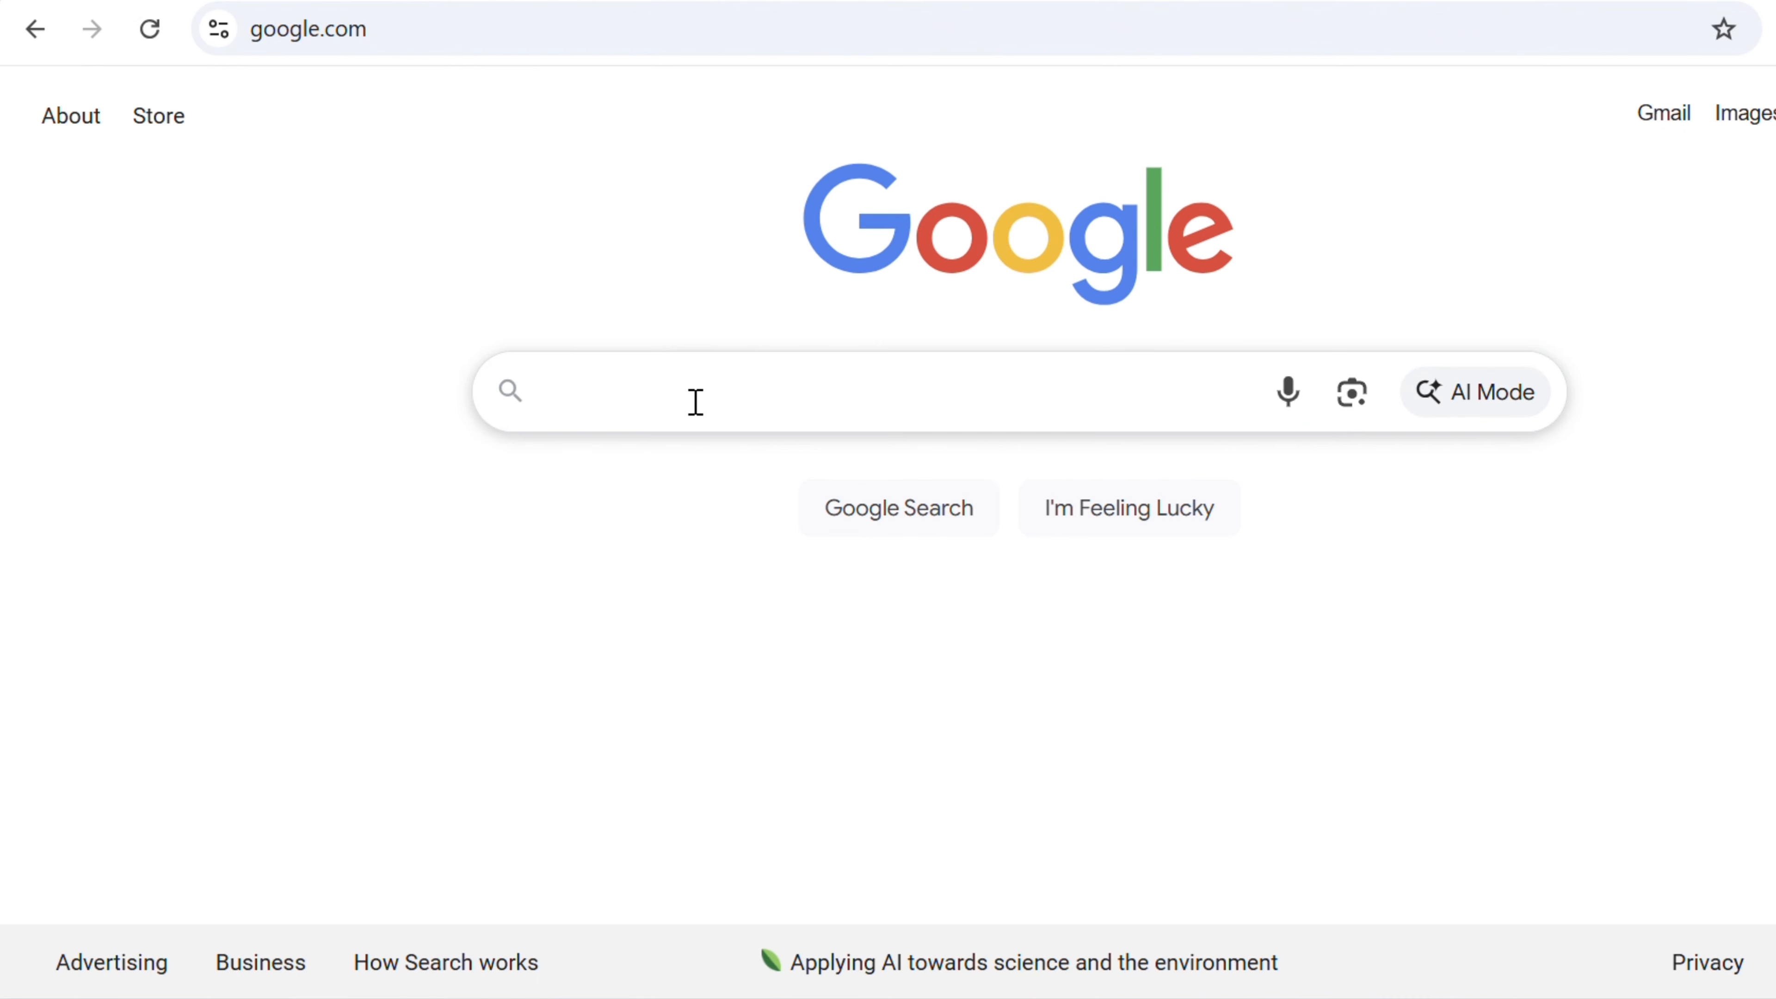
# - Switch to the browser and search Google for "in loving memory of"
pyautogui.click(696, 402)
pyautogui.write('in ')
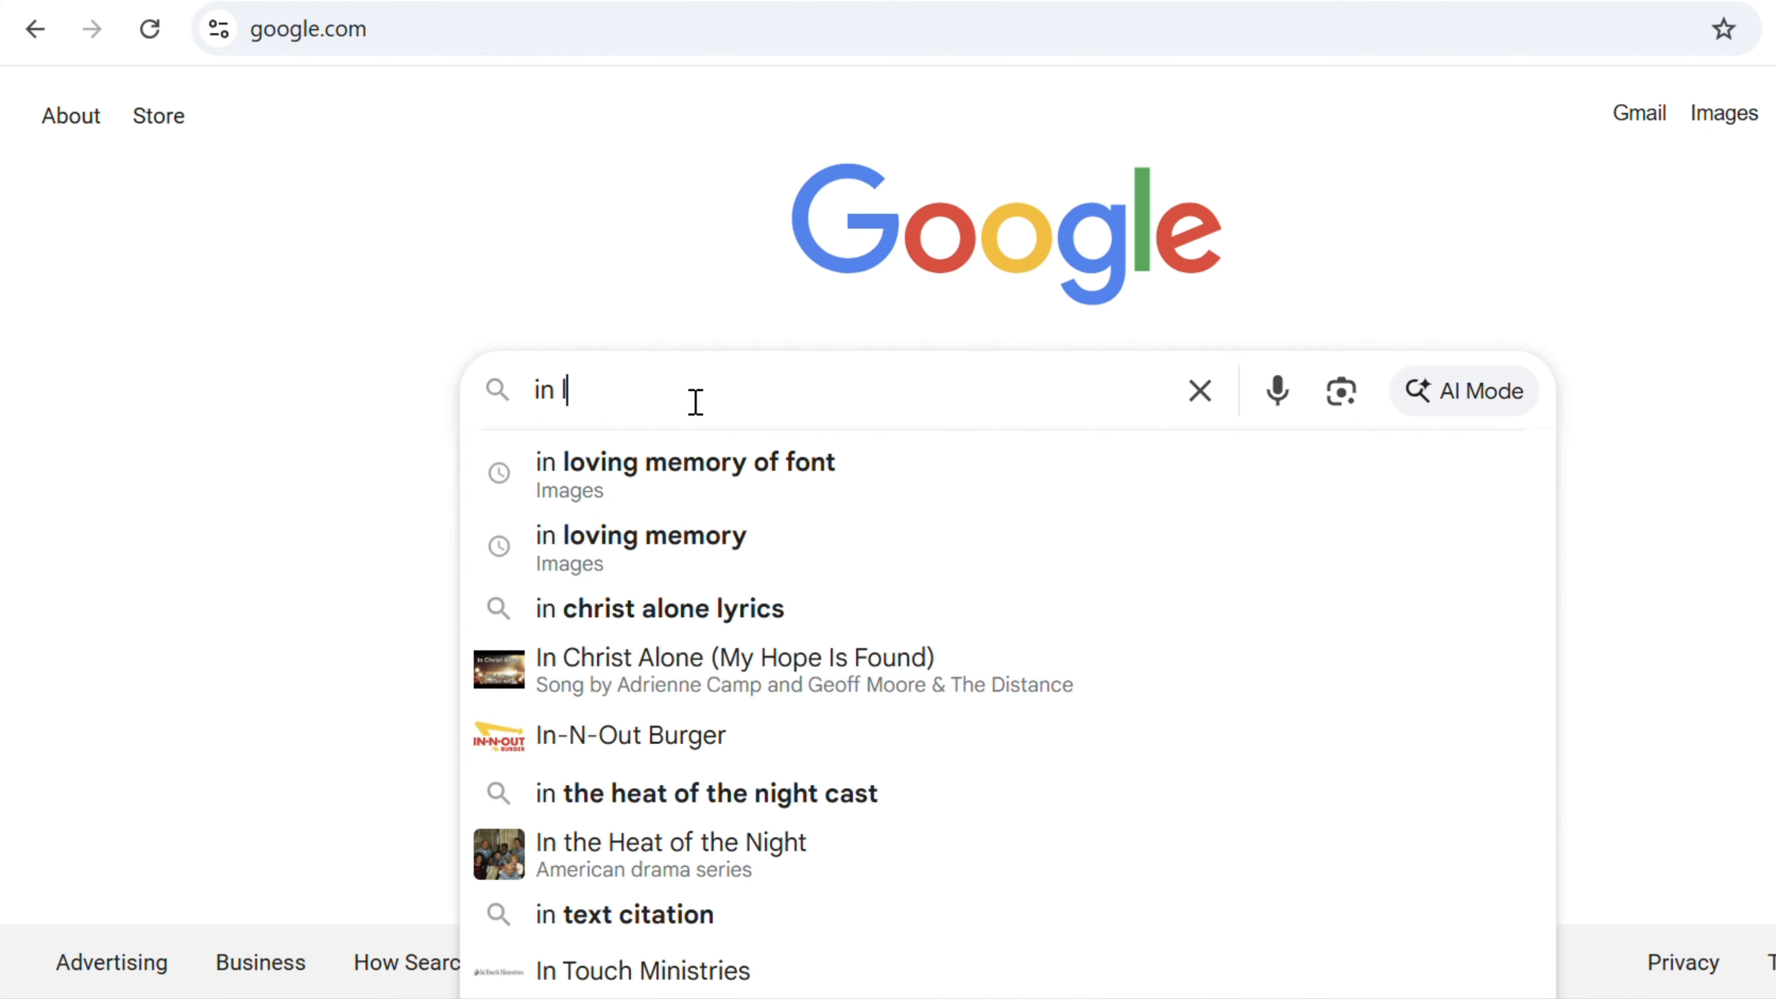
pyautogui.write('loving ')
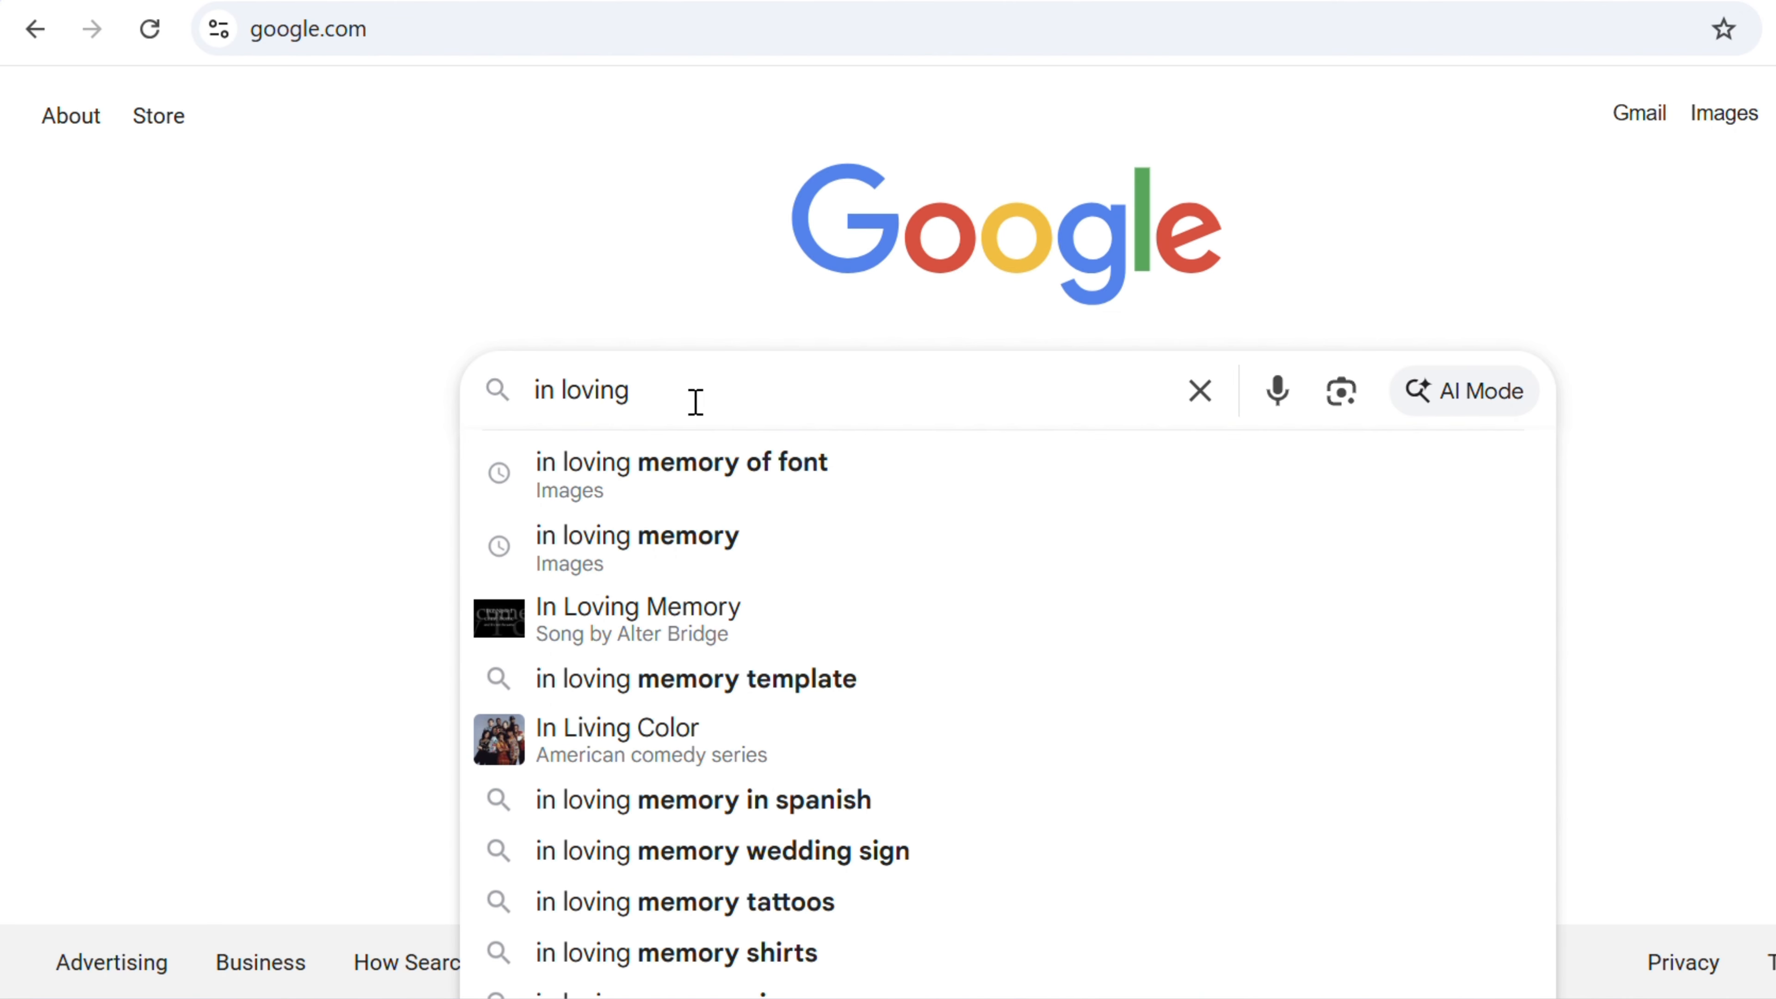
pyautogui.write('me')
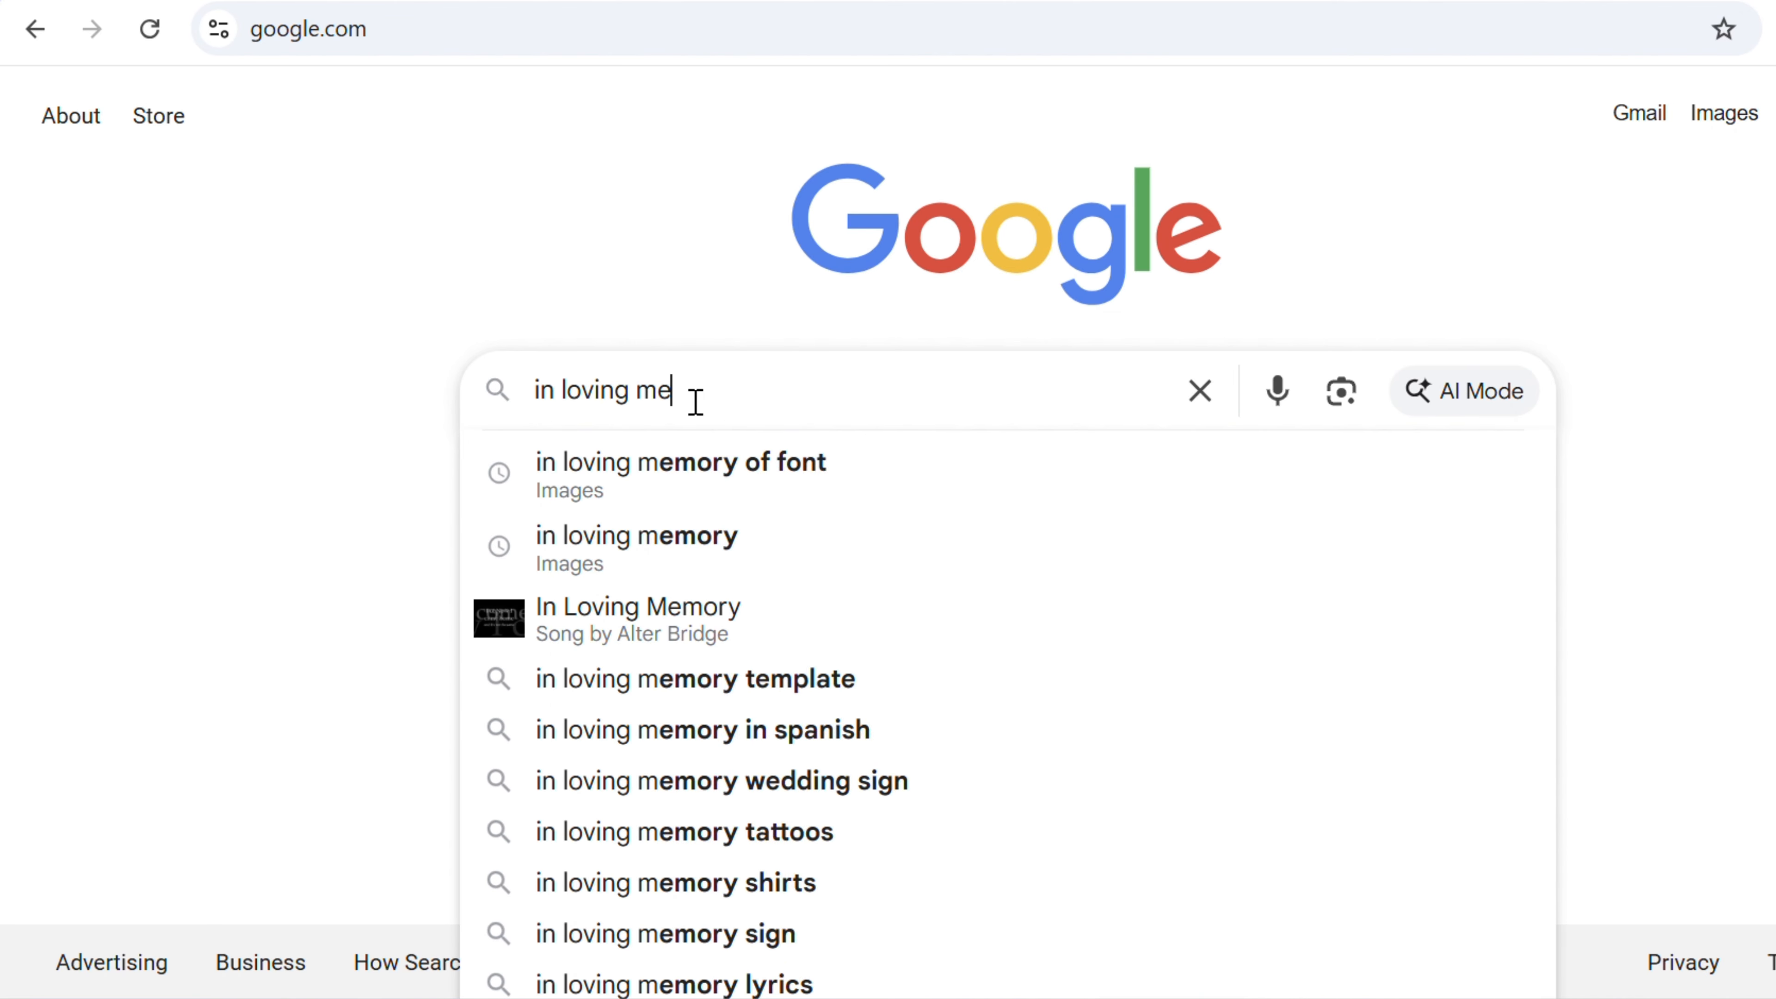
pyautogui.write('mory of')
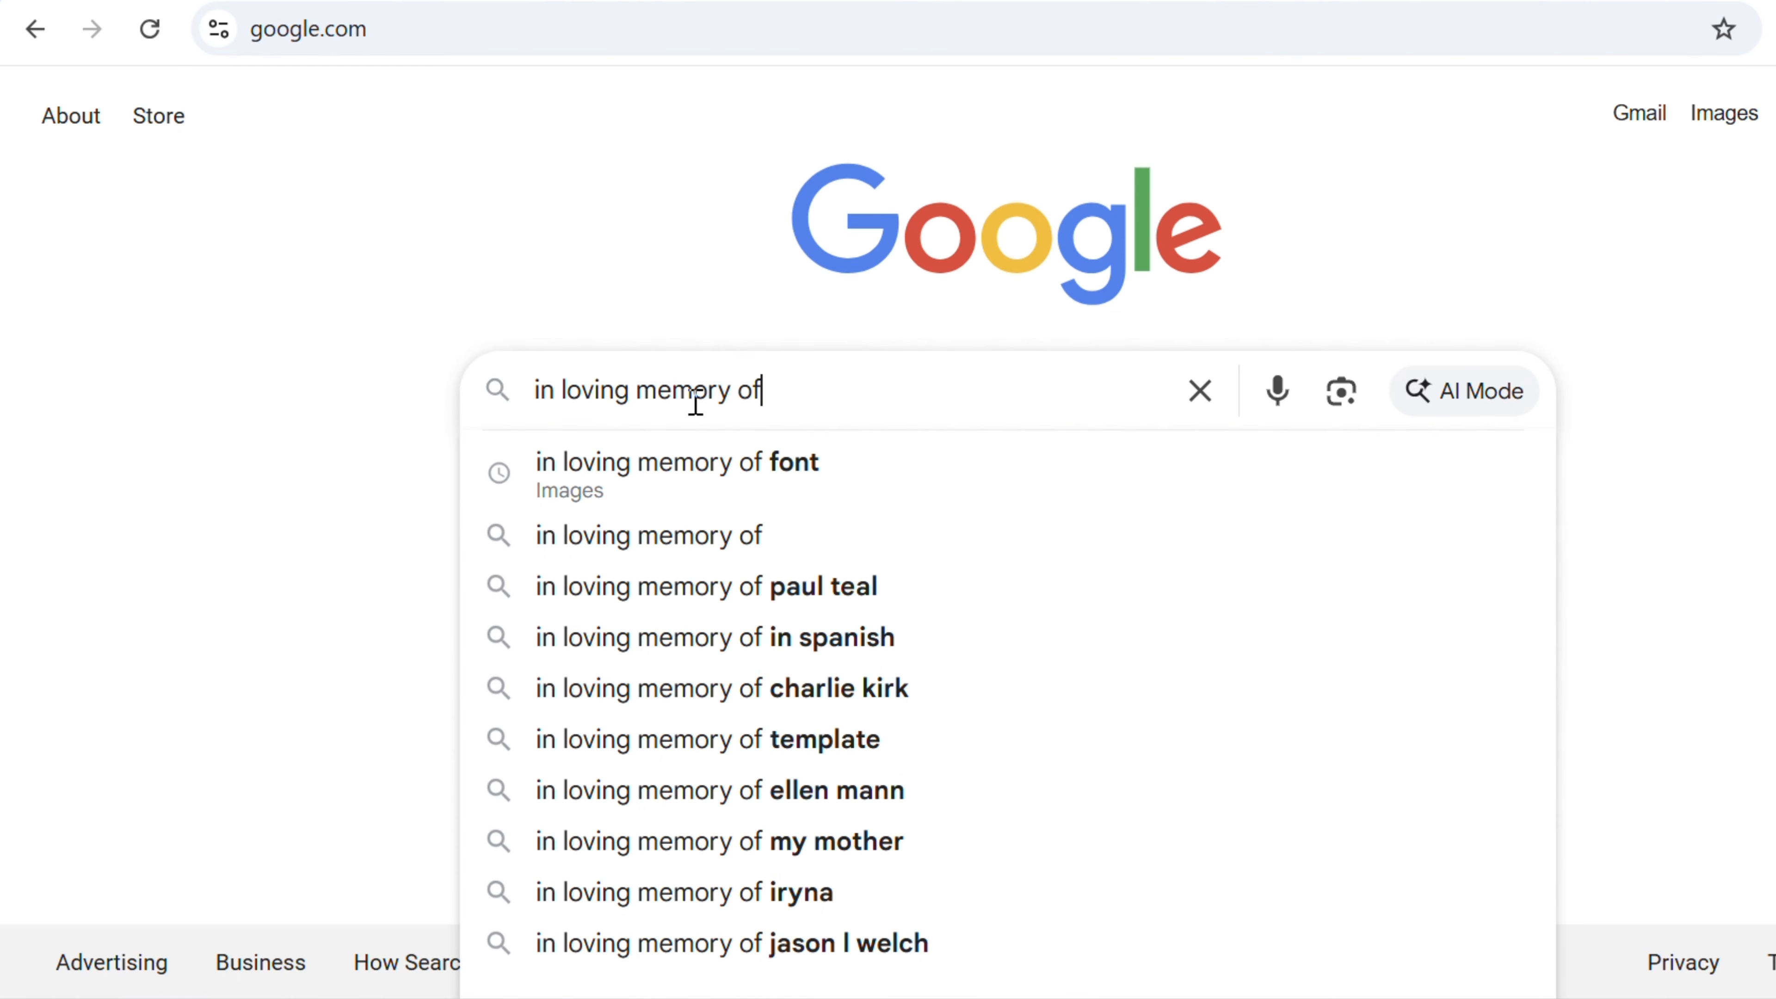
pyautogui.press('Return')
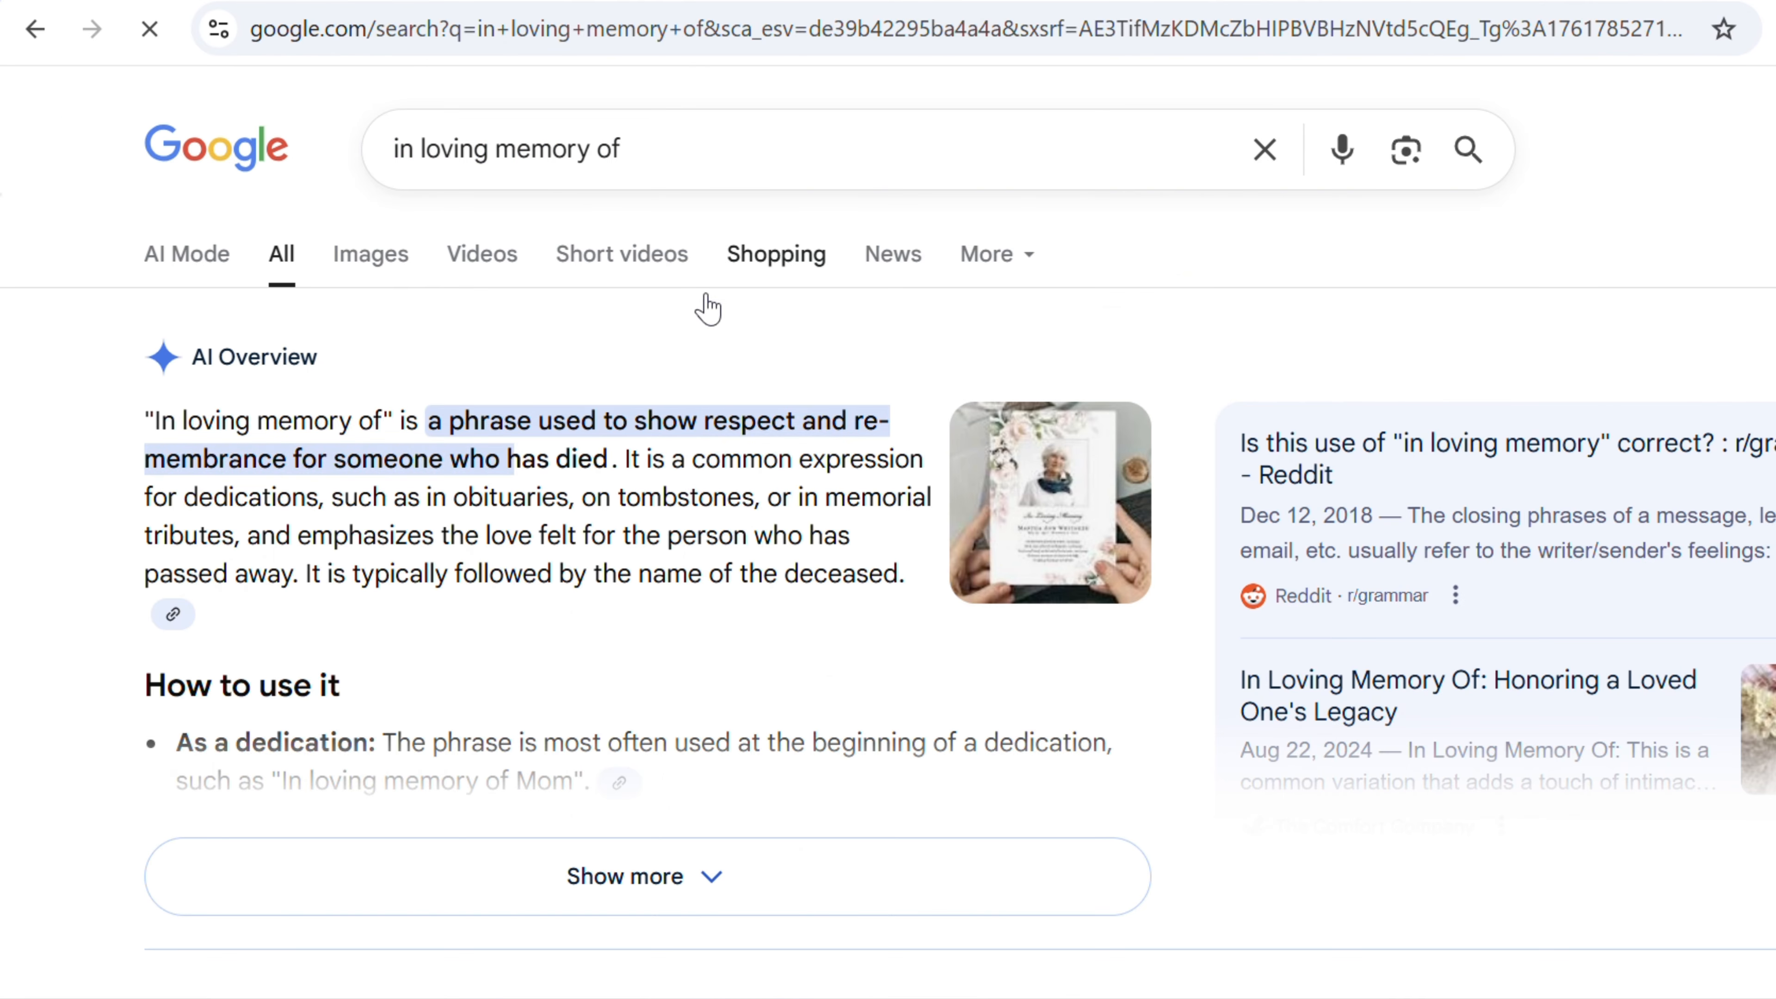
# - Browse the Google Images results for in loving memory designs
pyautogui.click(381, 278)
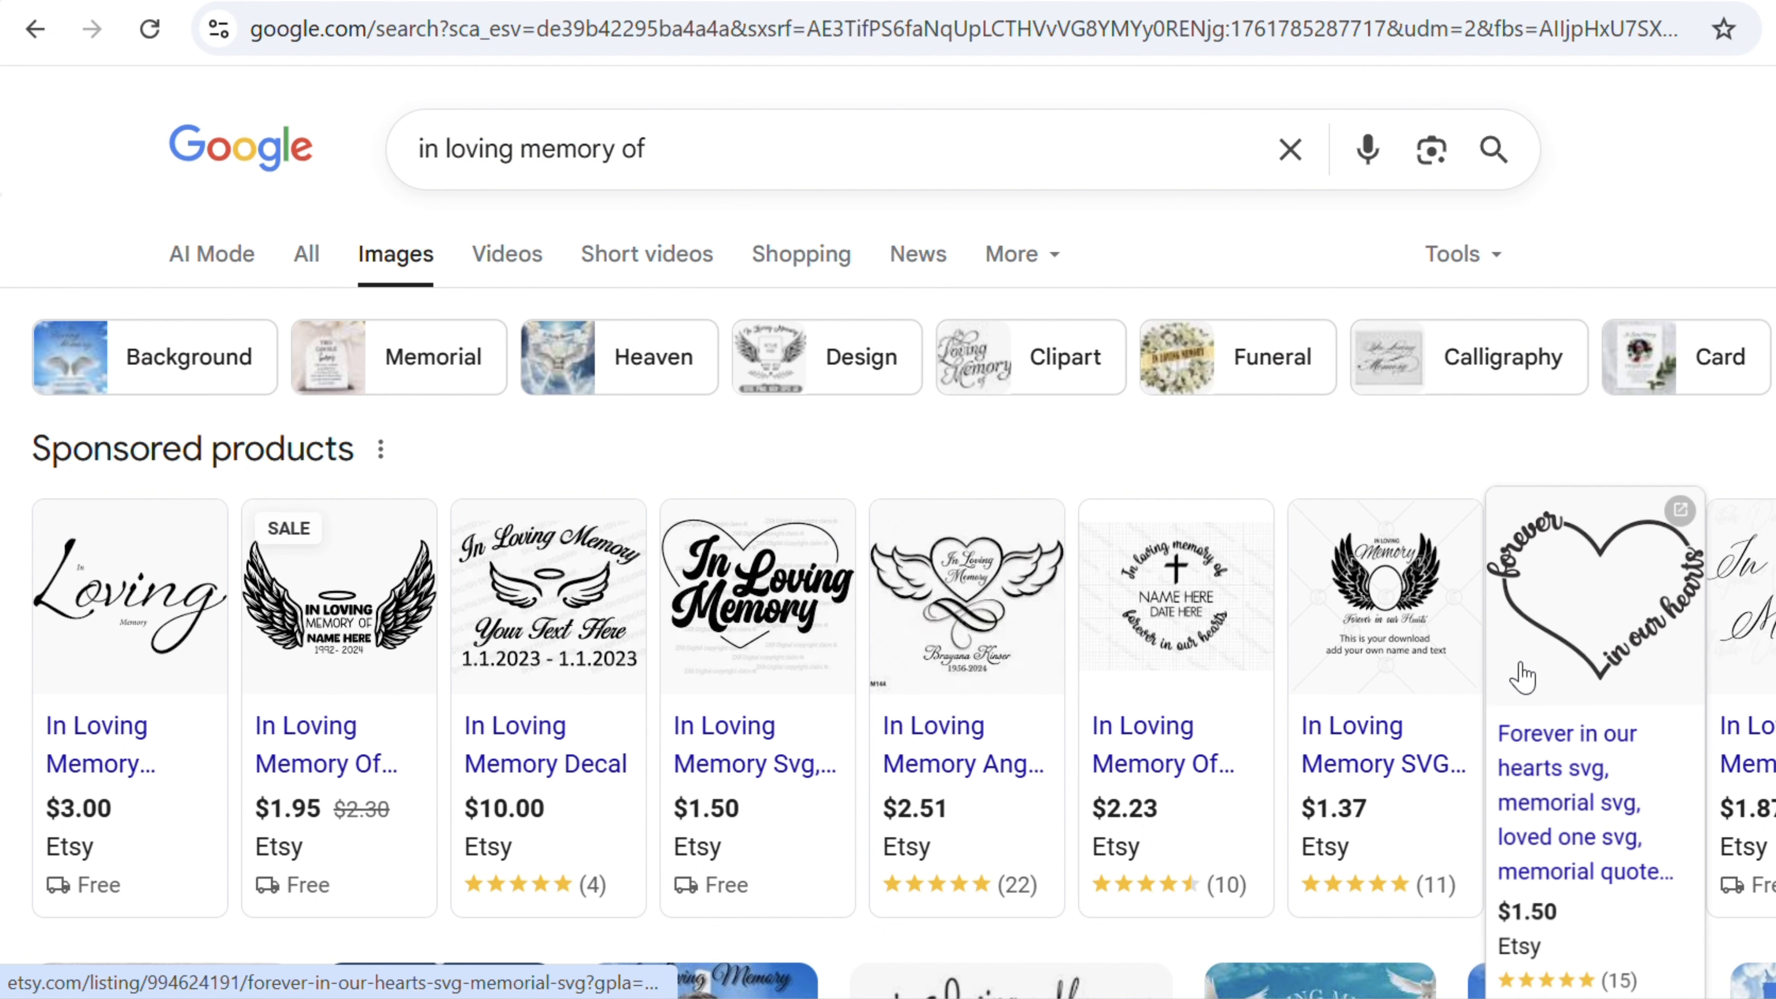
pyautogui.scroll(-5, 1519, 677)
pyautogui.scroll(-5, 1521, 673)
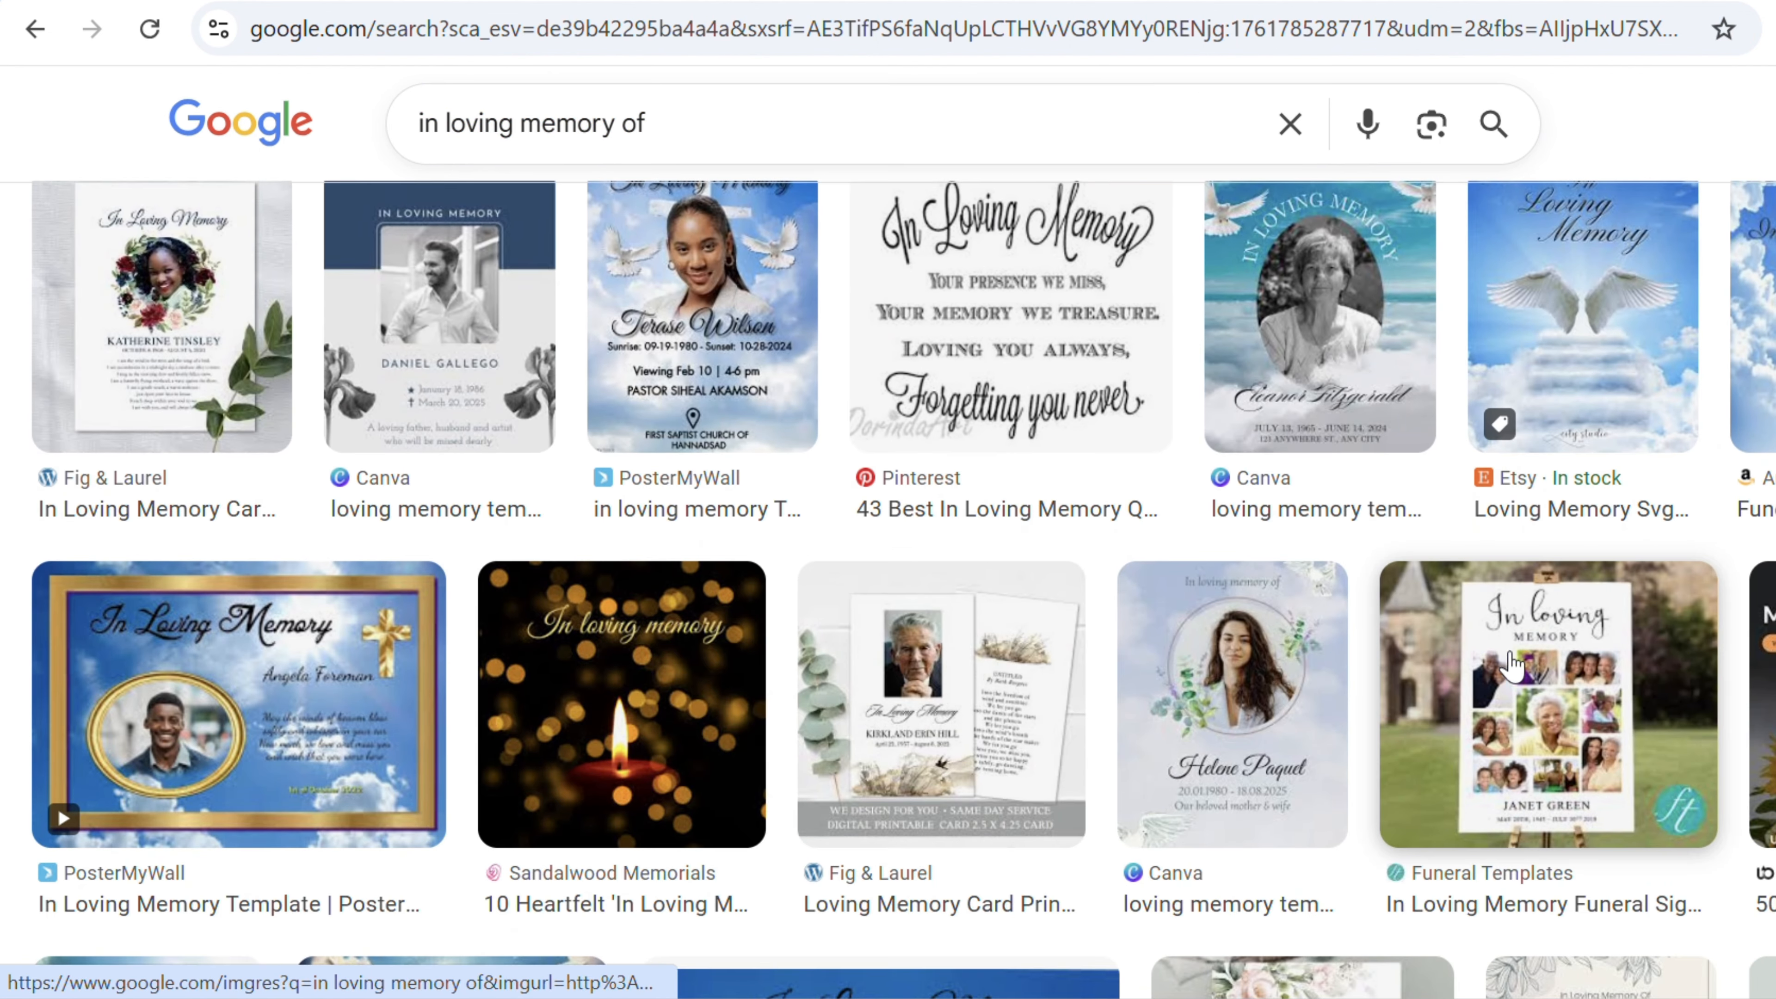
pyautogui.scroll(10, 1487, 647)
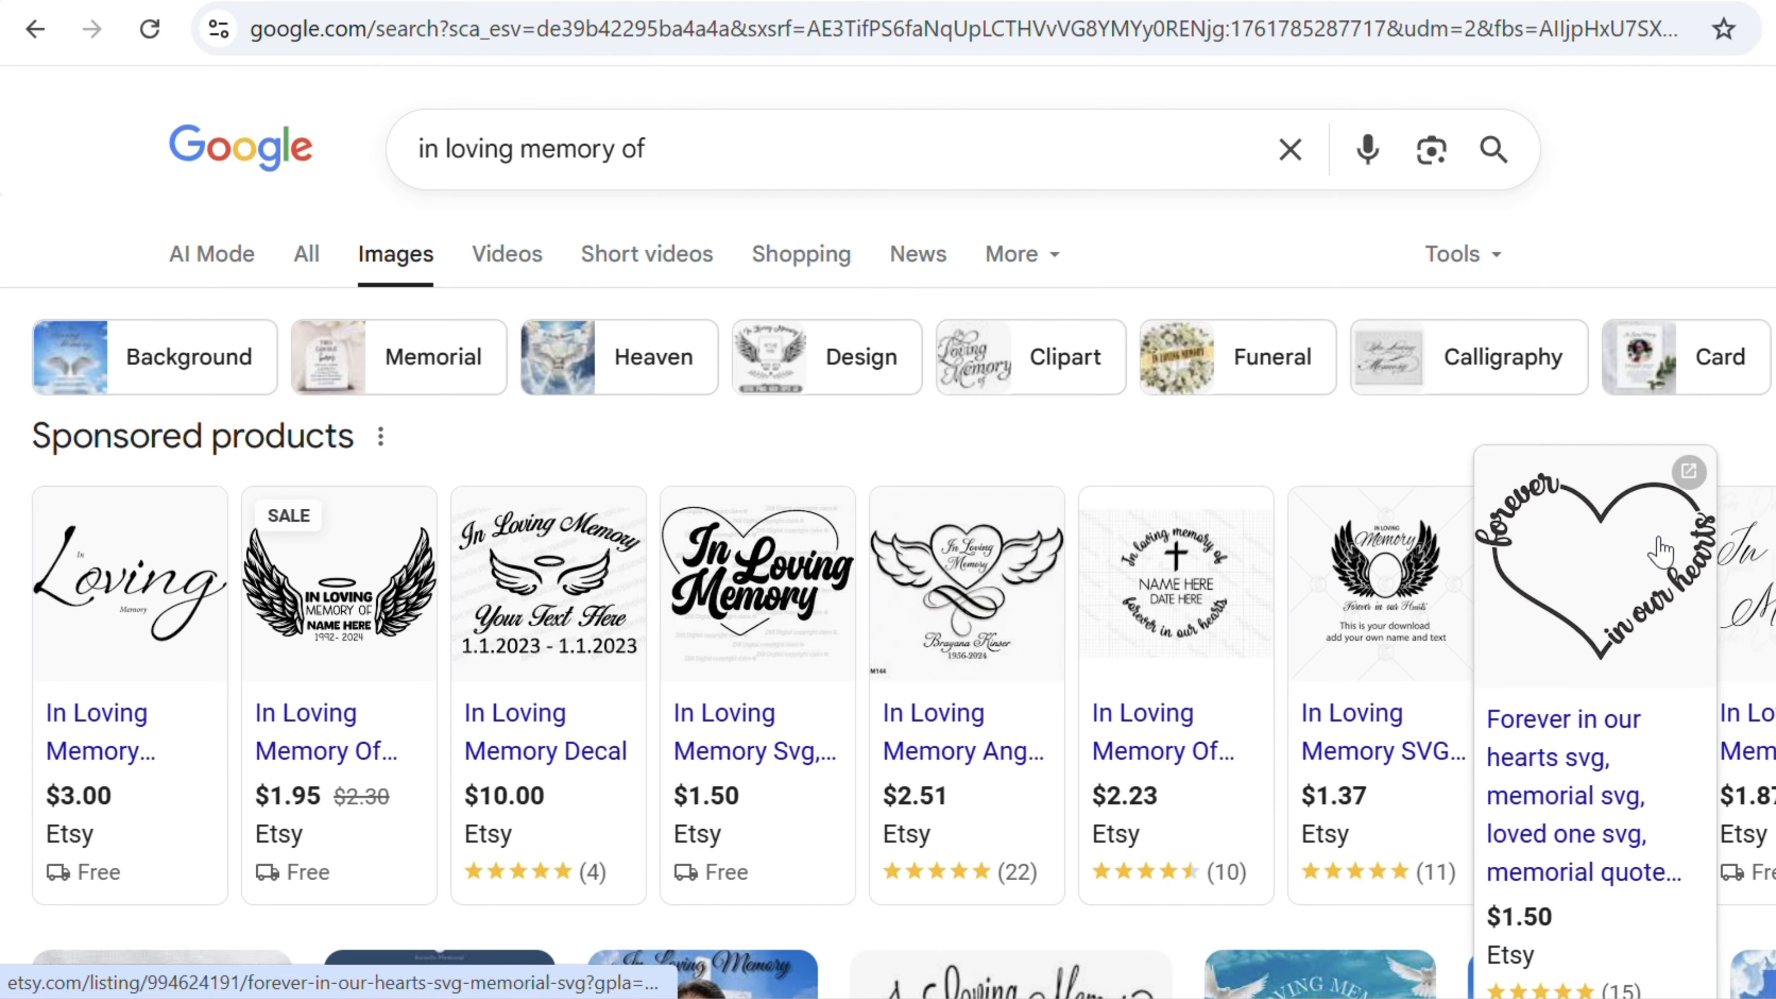
# - Pick the swirly "In Loving Memory" lettering image from the Google Images results and copy the image
pyautogui.scroll(-10, 1082, 626)
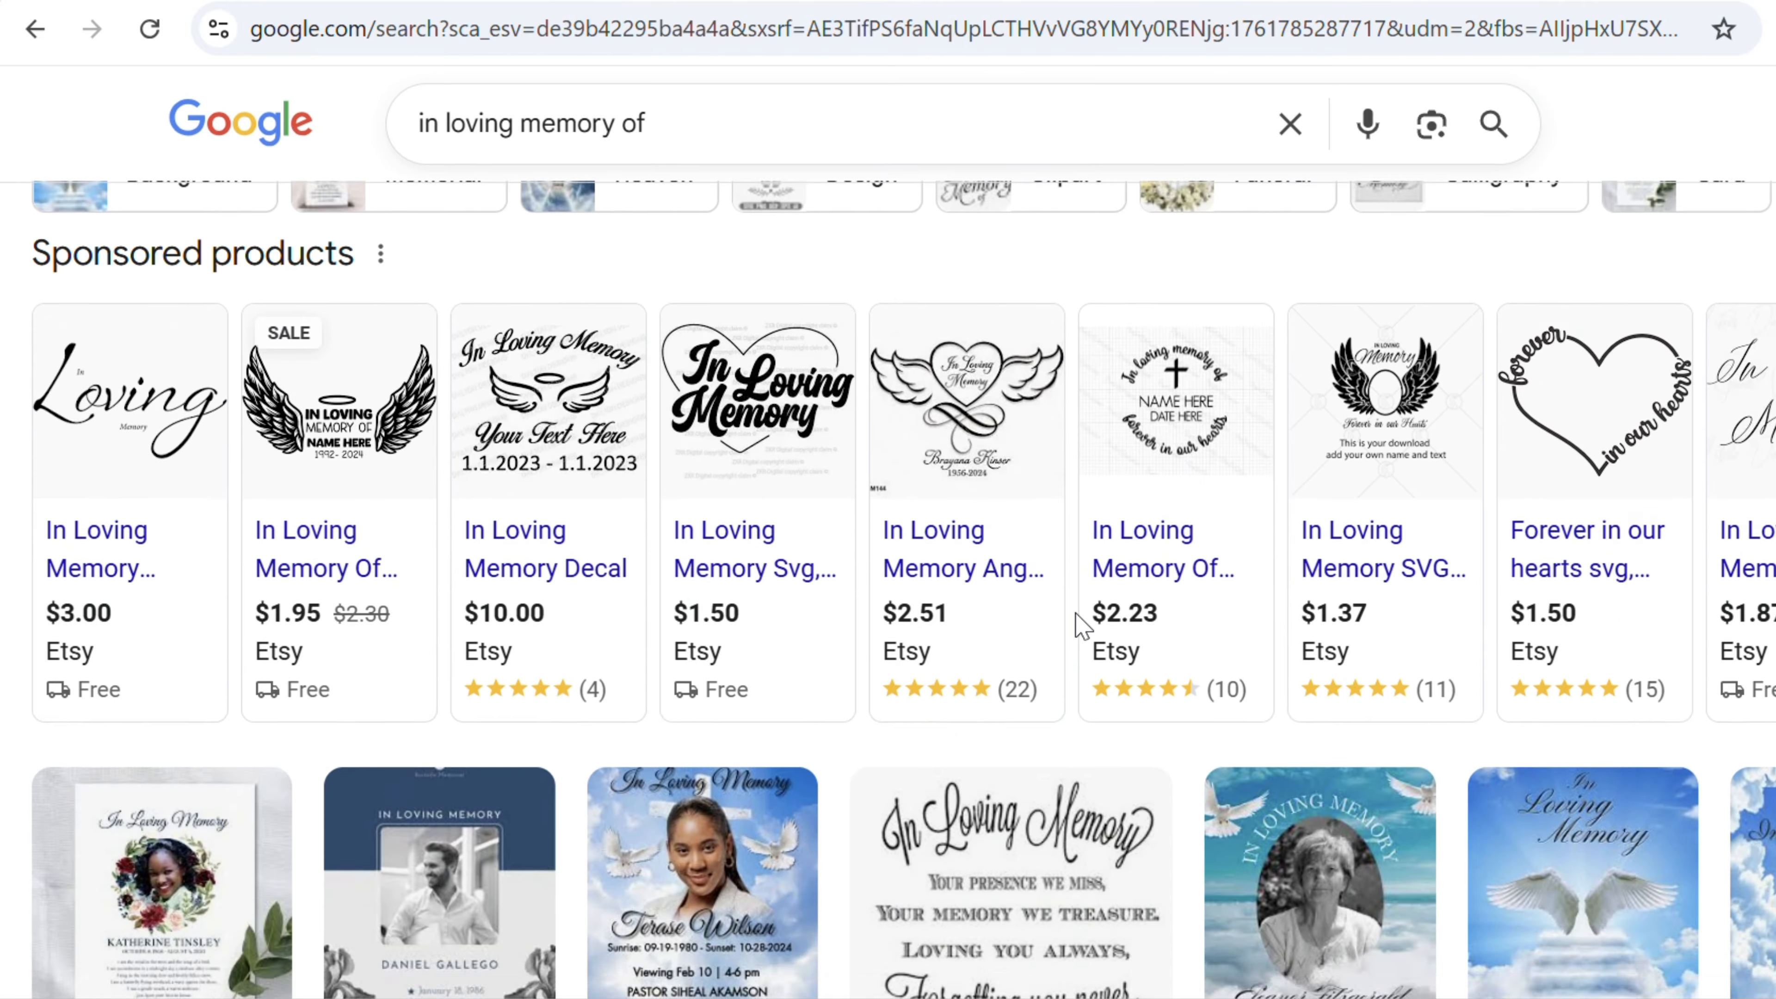
pyautogui.scroll(-6, 1077, 625)
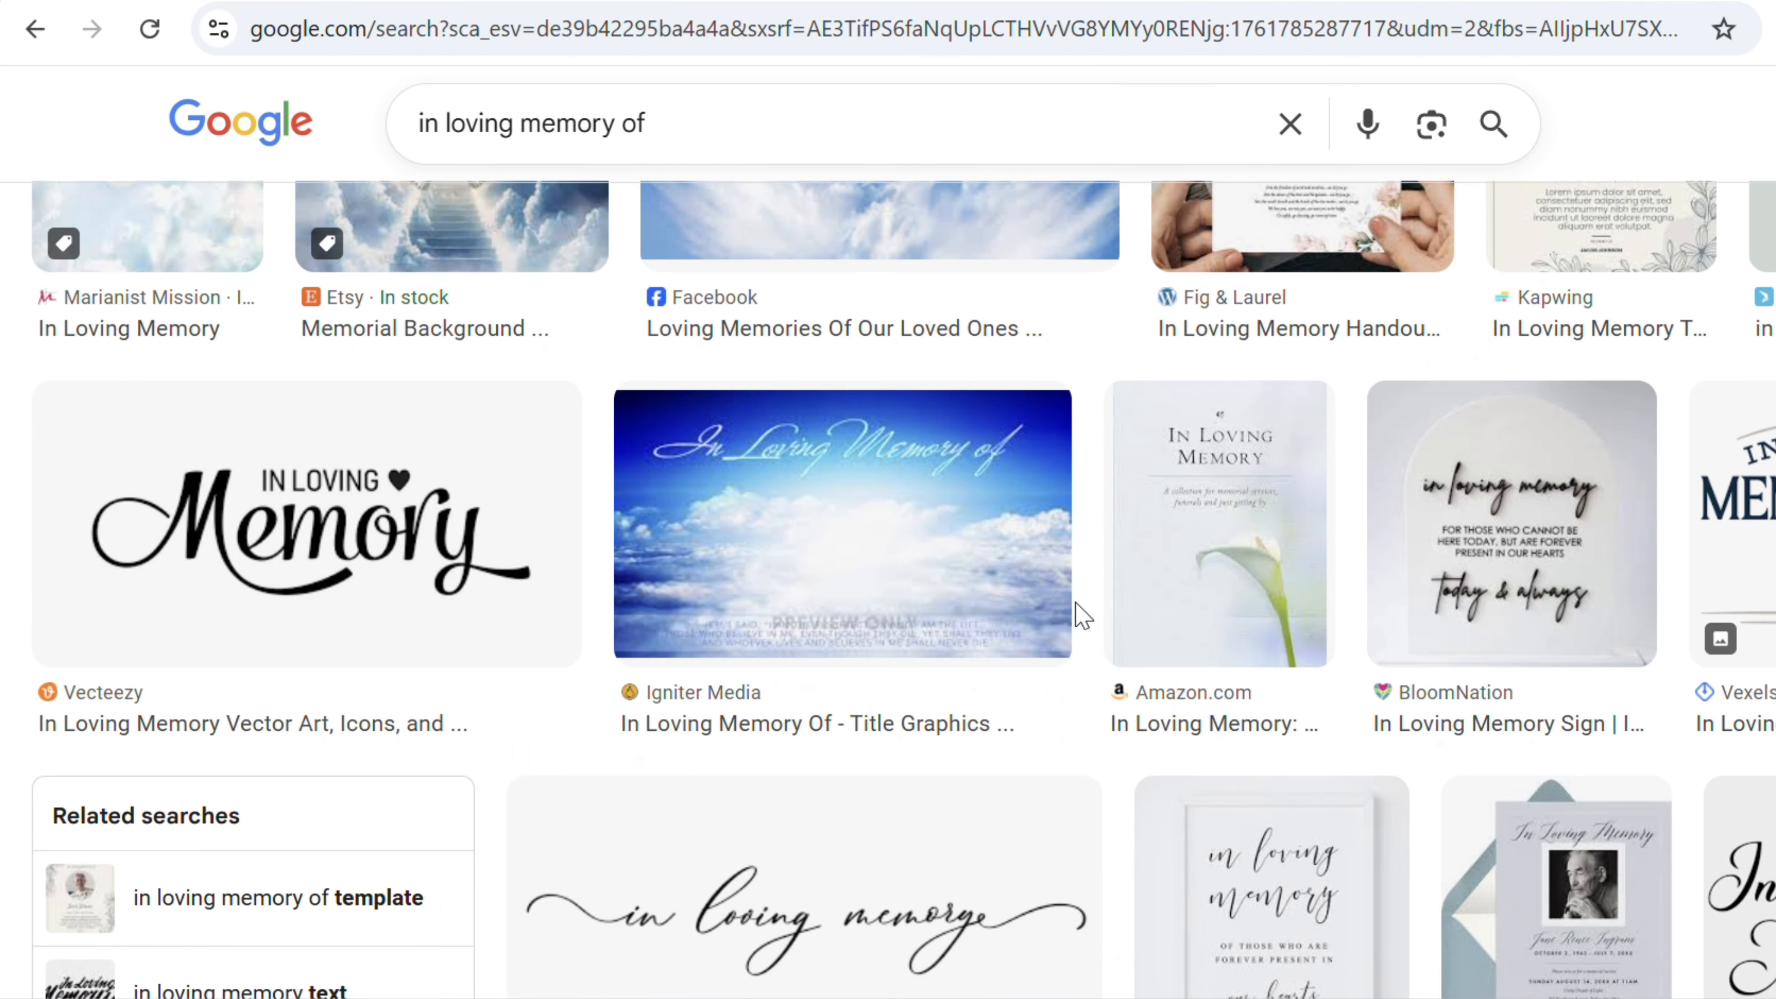
pyautogui.scroll(-2, 1077, 616)
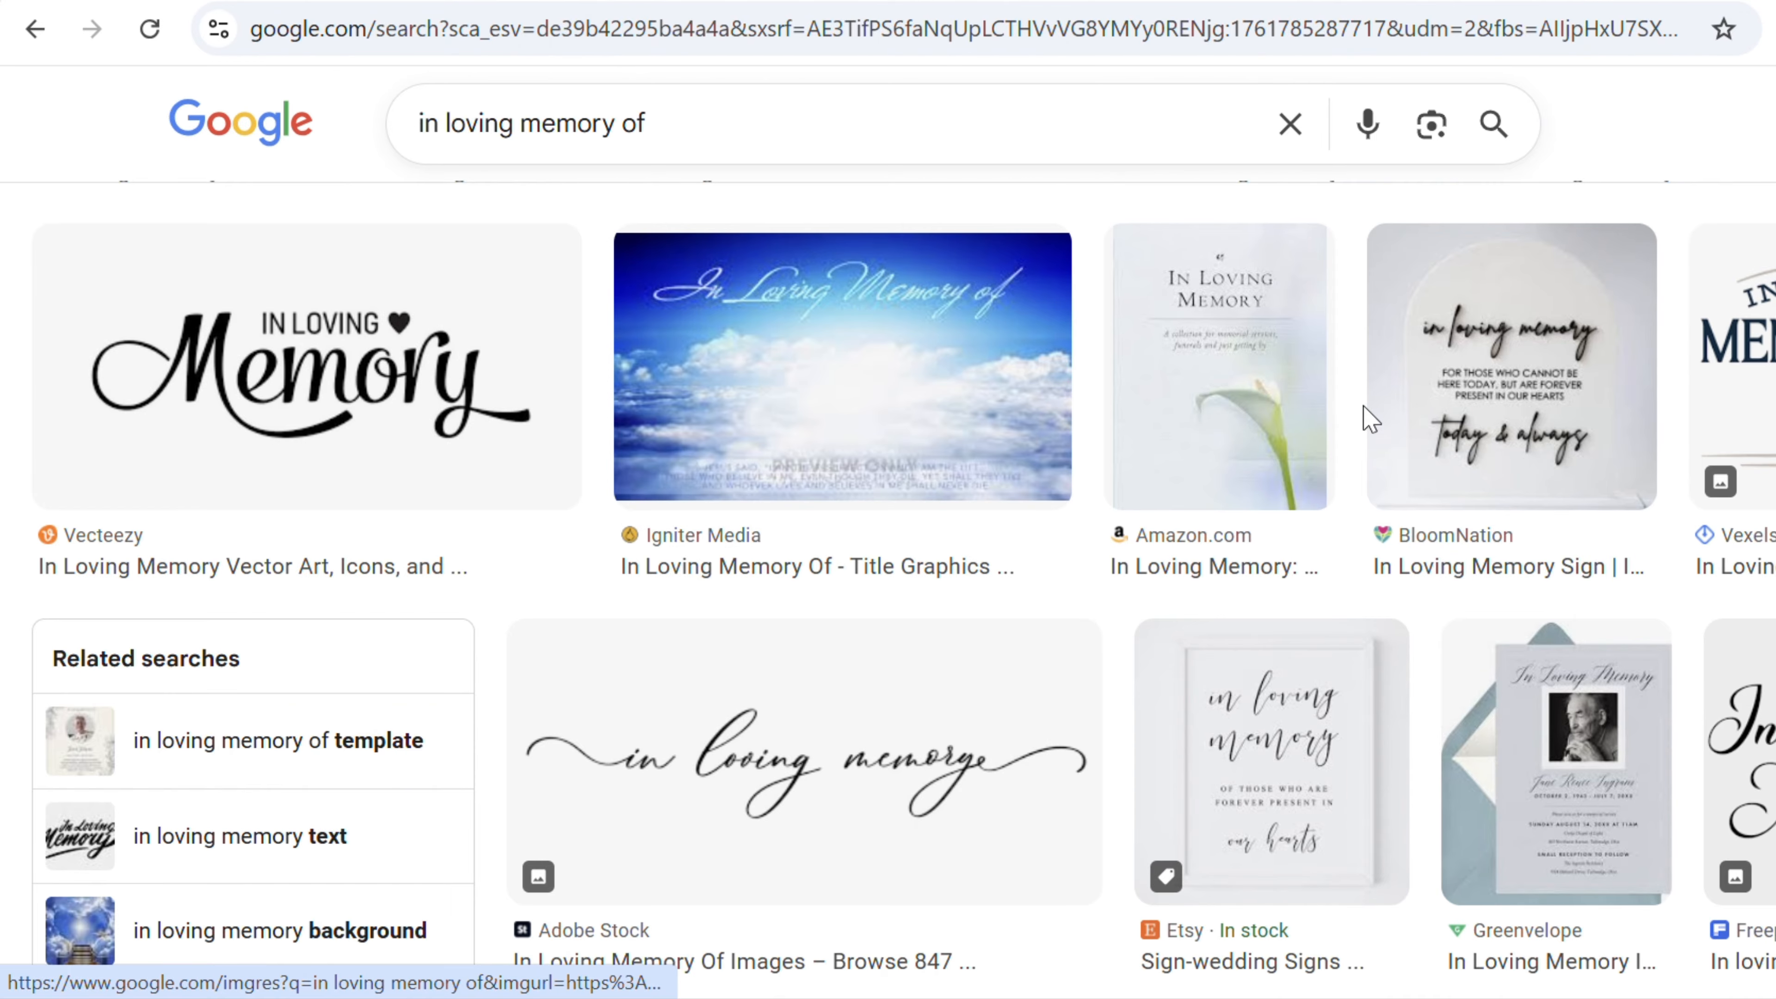
pyautogui.scroll(-4, 1367, 420)
pyautogui.scroll(-8, 782, 579)
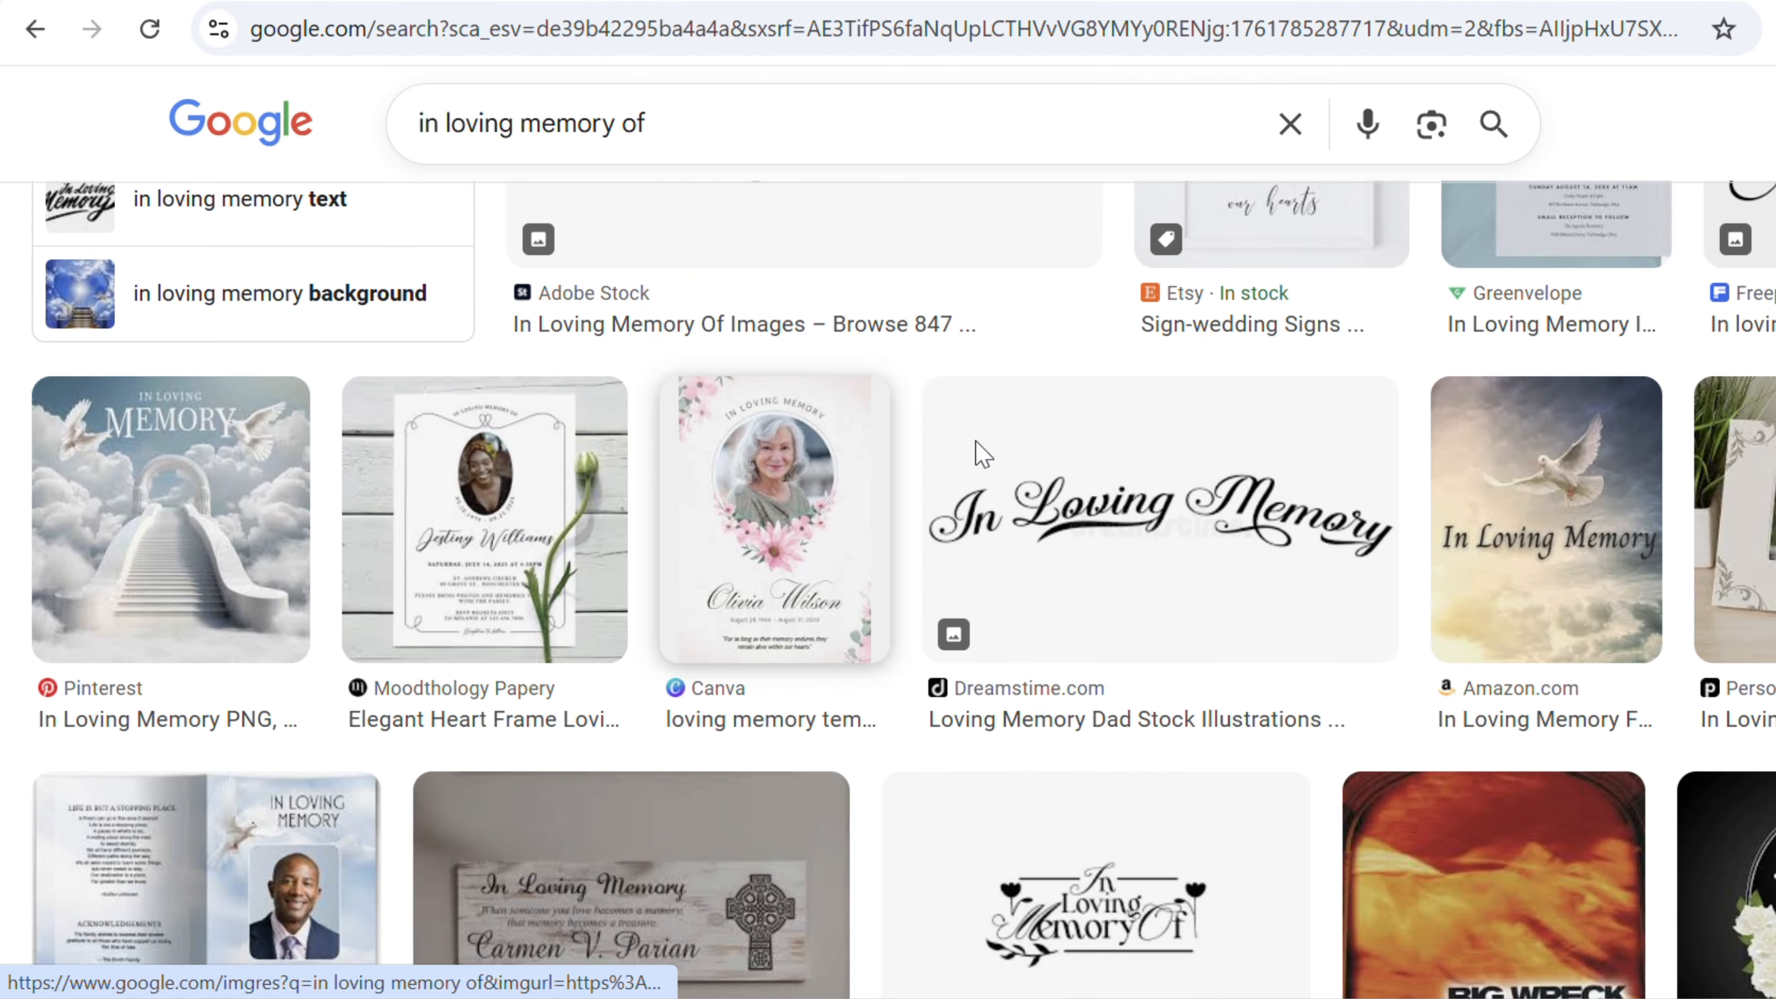
pyautogui.scroll(-12, 1244, 506)
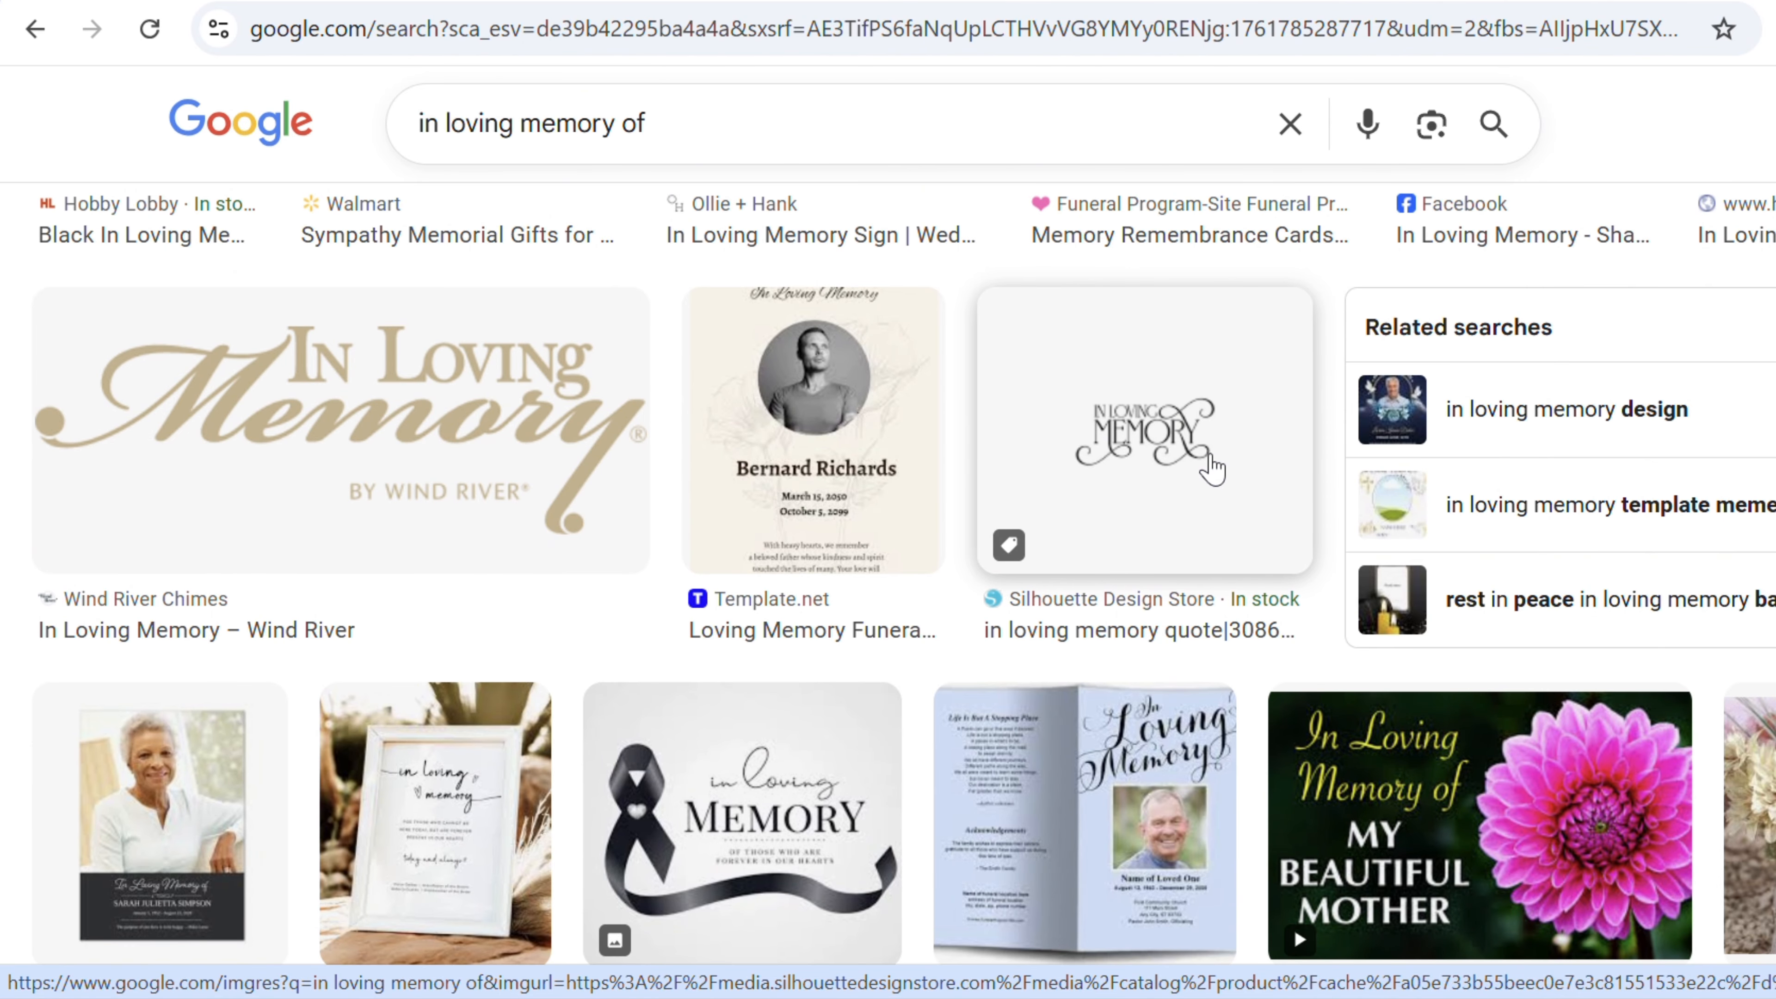
pyautogui.click(1187, 452)
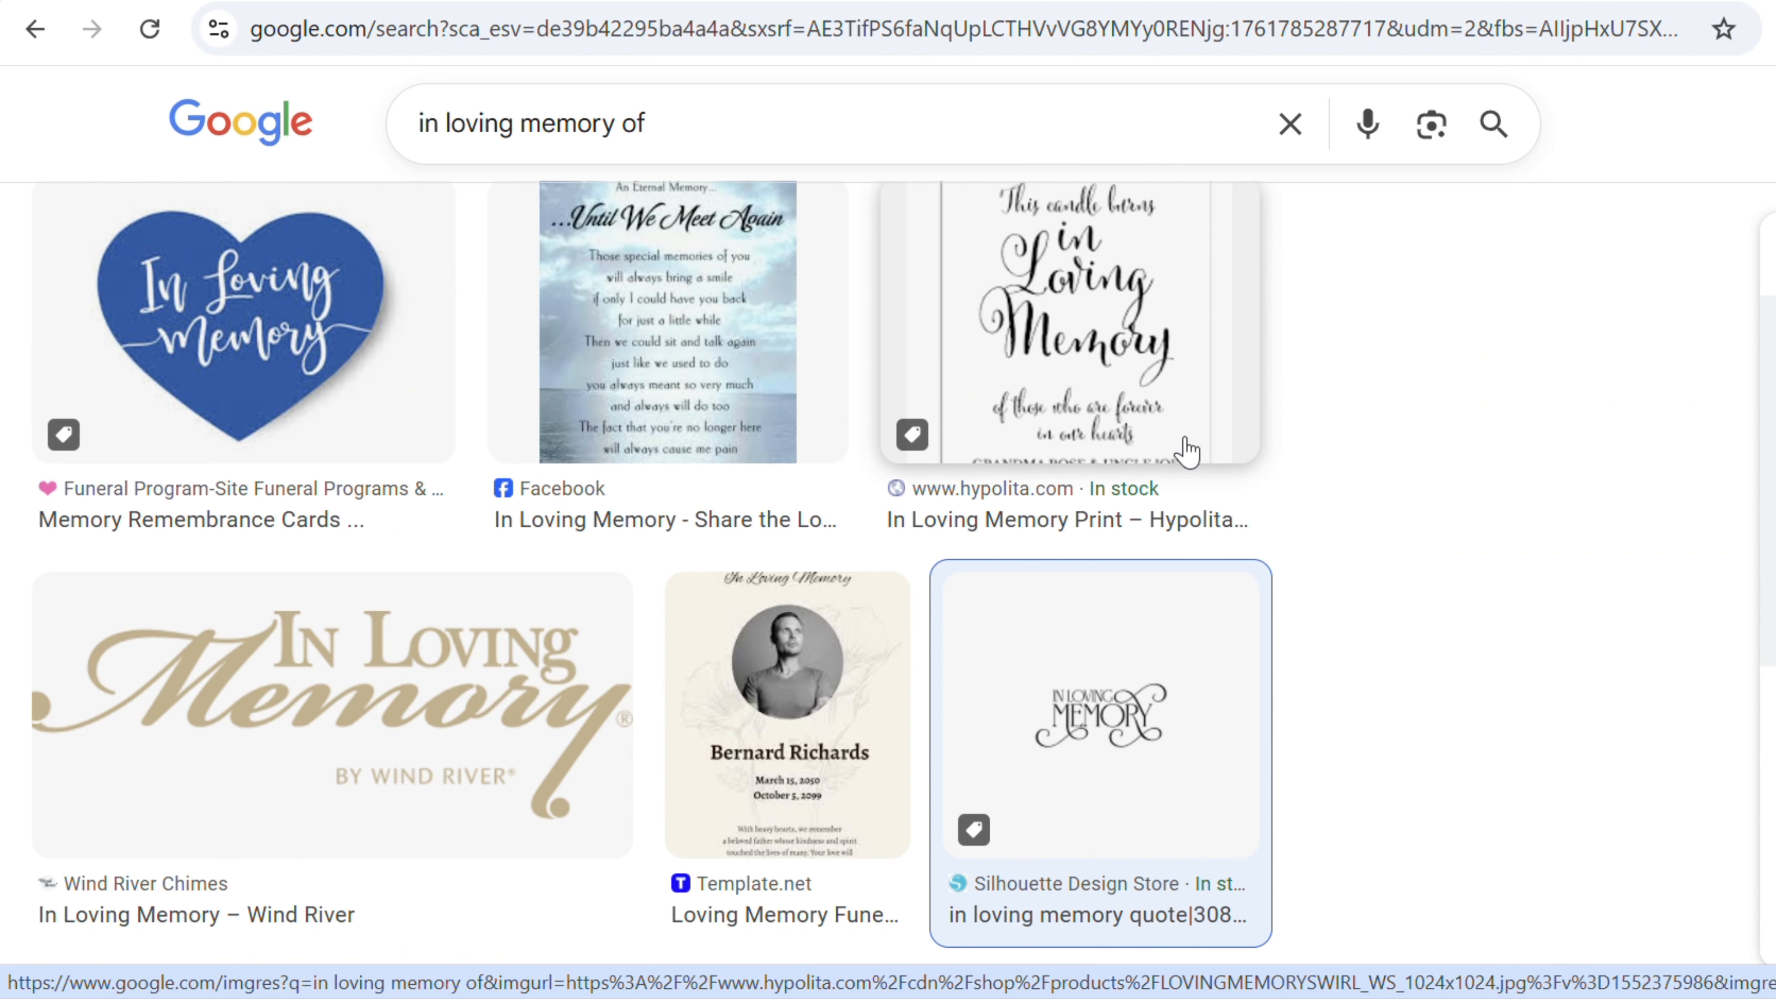
pyautogui.rightClick(1647, 490)
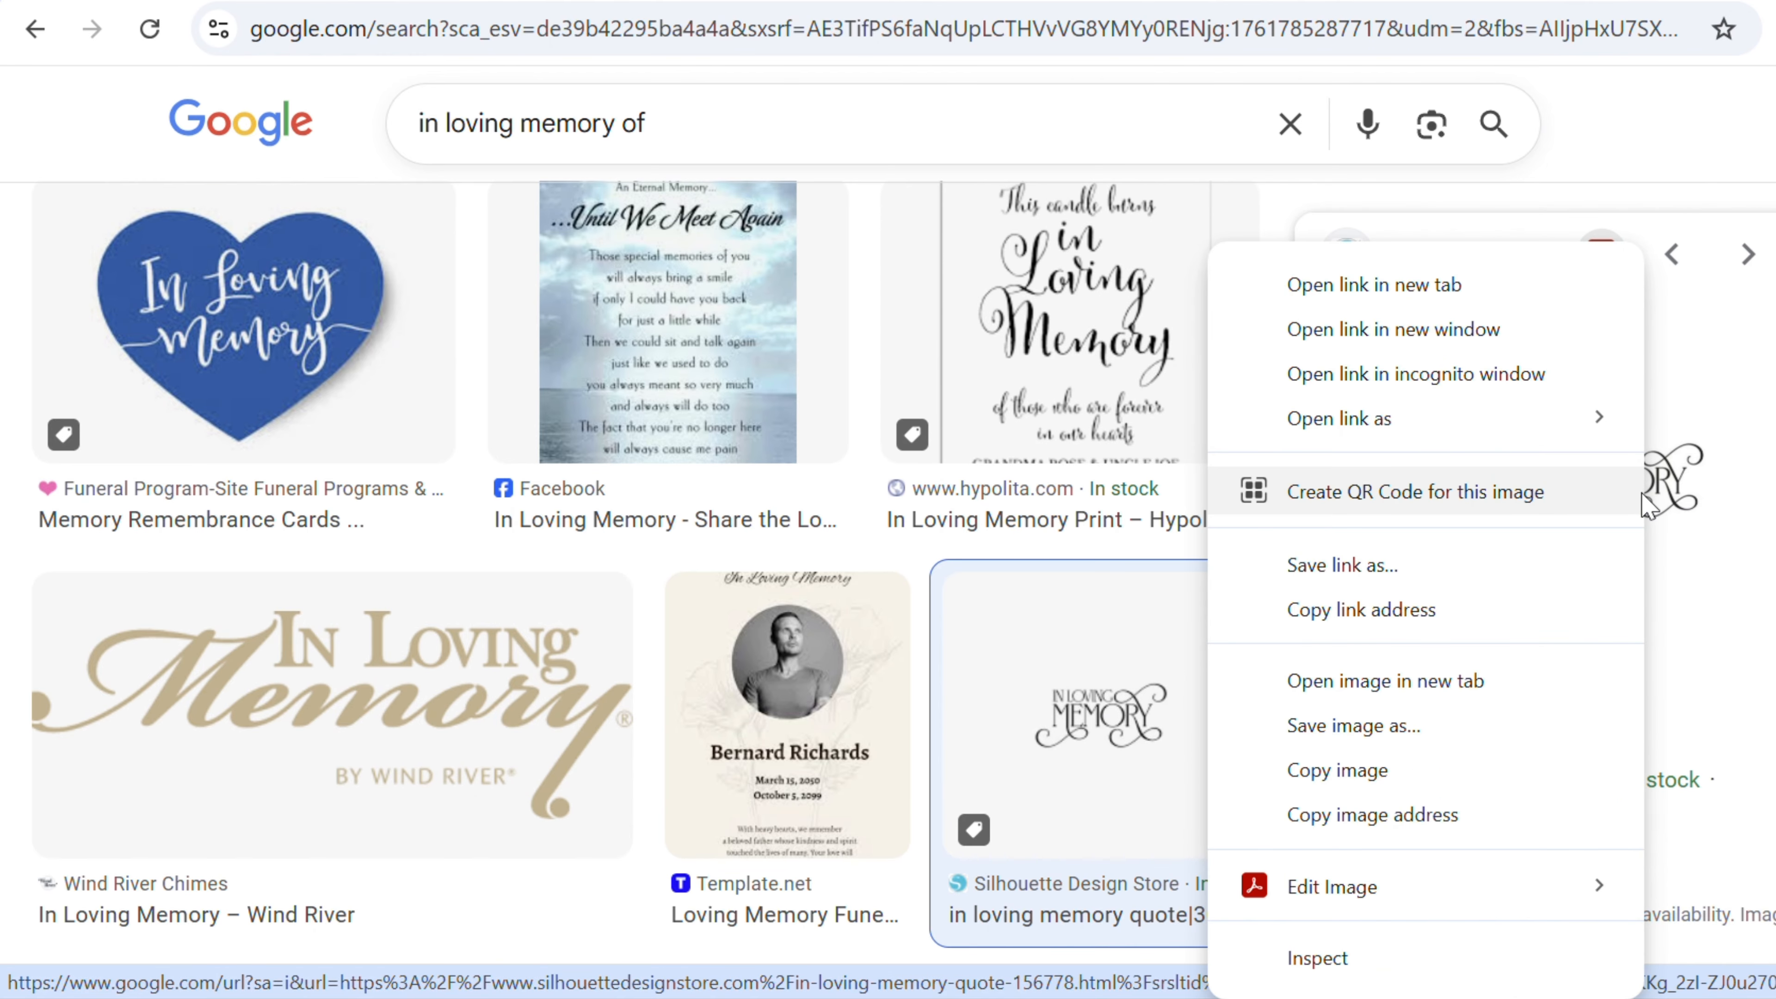
pyautogui.click(1399, 785)
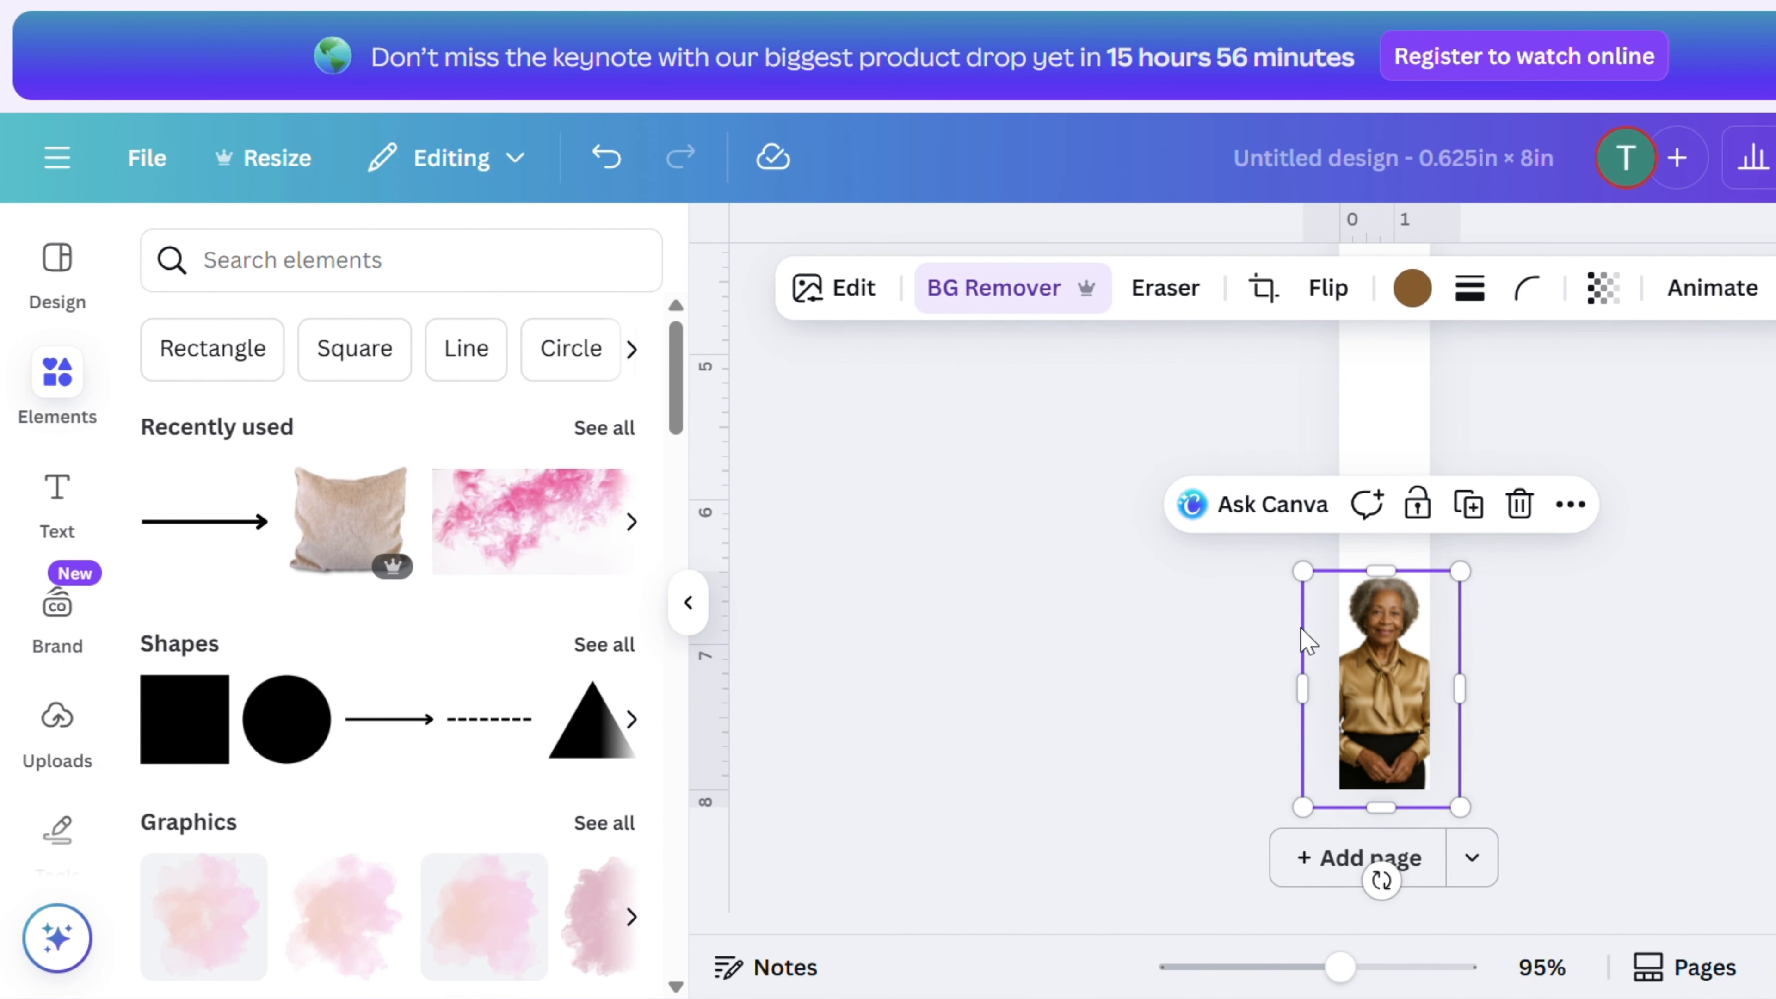
# - Paste the copied lettering image onto the bookmark and enlarge it slightly above the divider line
pyautogui.rightClick(1359, 423)
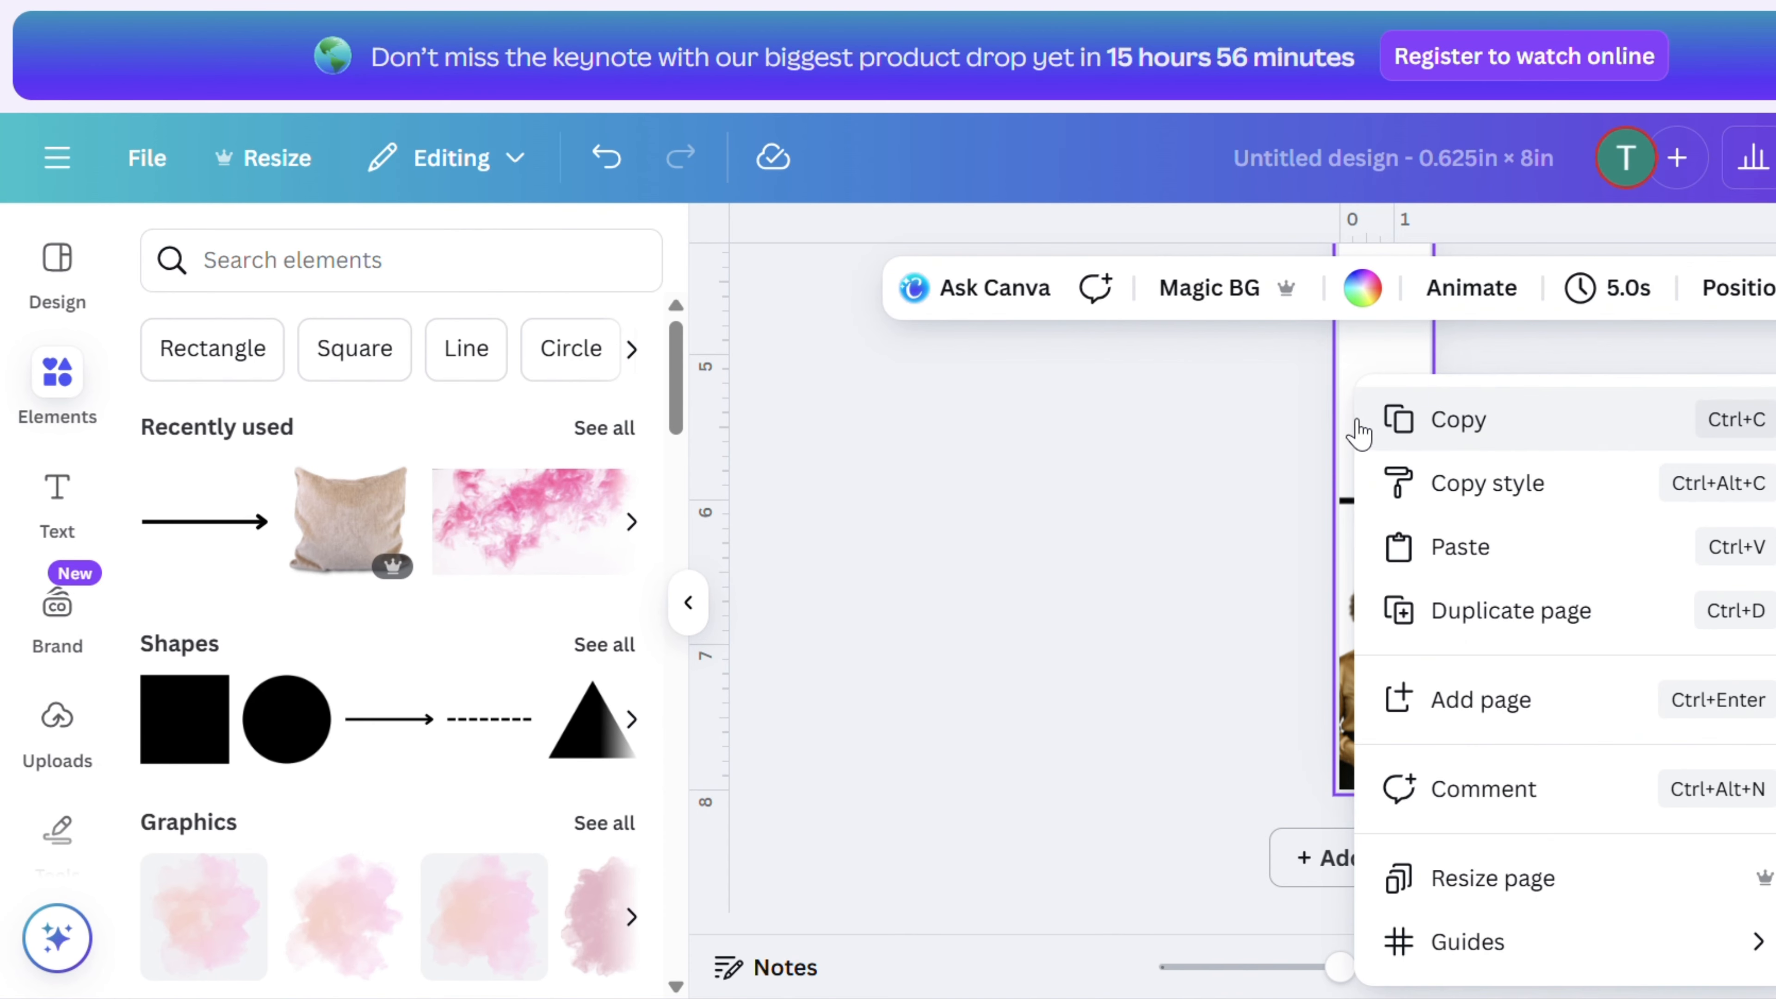
pyautogui.click(1453, 557)
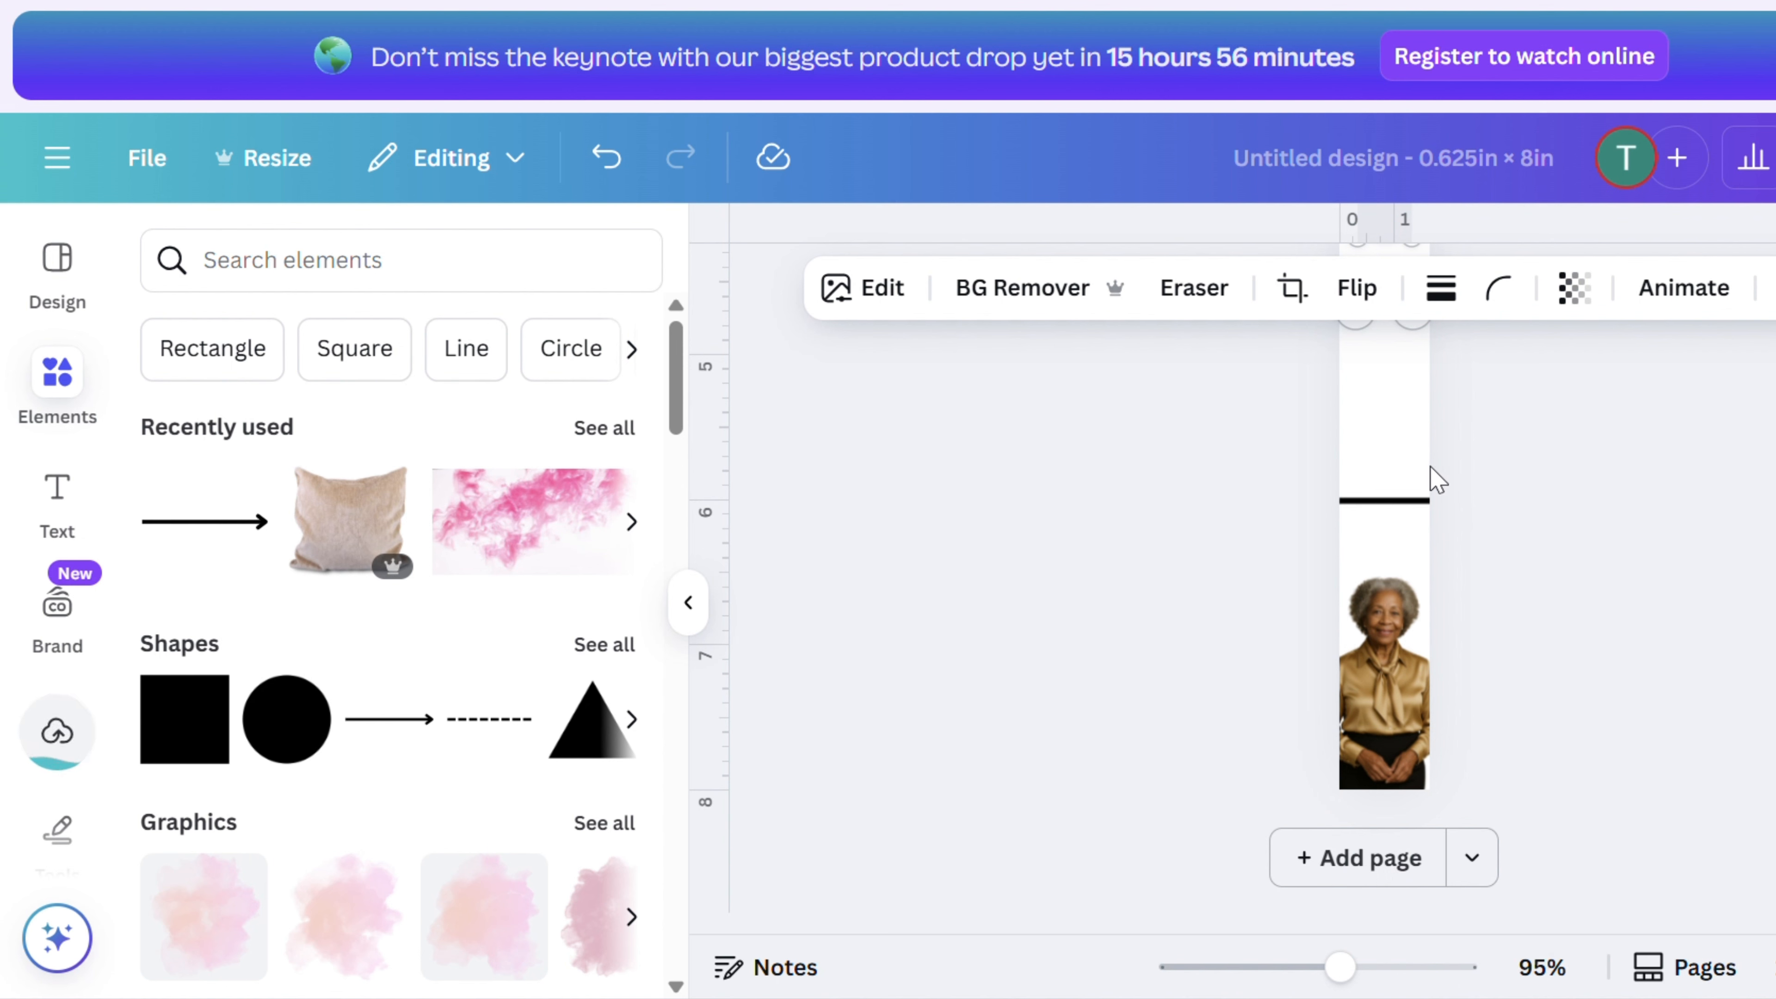
pyautogui.scroll(5, 1429, 469)
pyautogui.scroll(-5, 1432, 482)
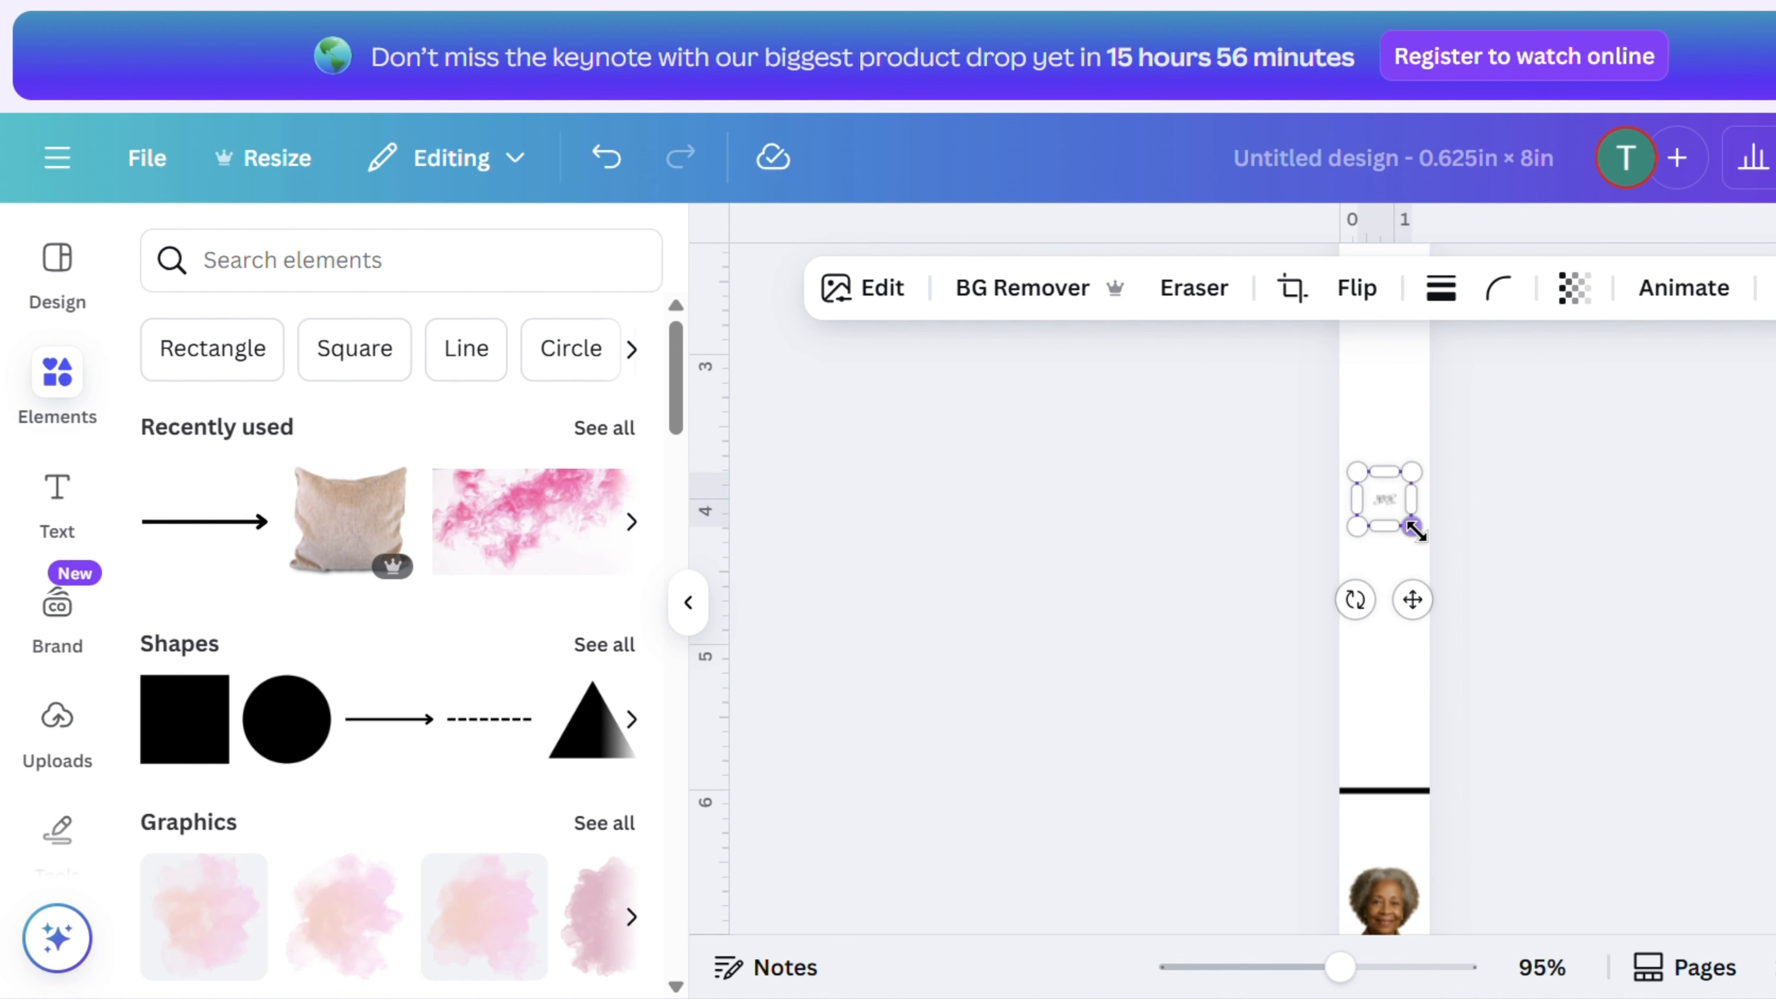
pyautogui.moveTo(1418, 531); pyautogui.dragTo(1492, 606)
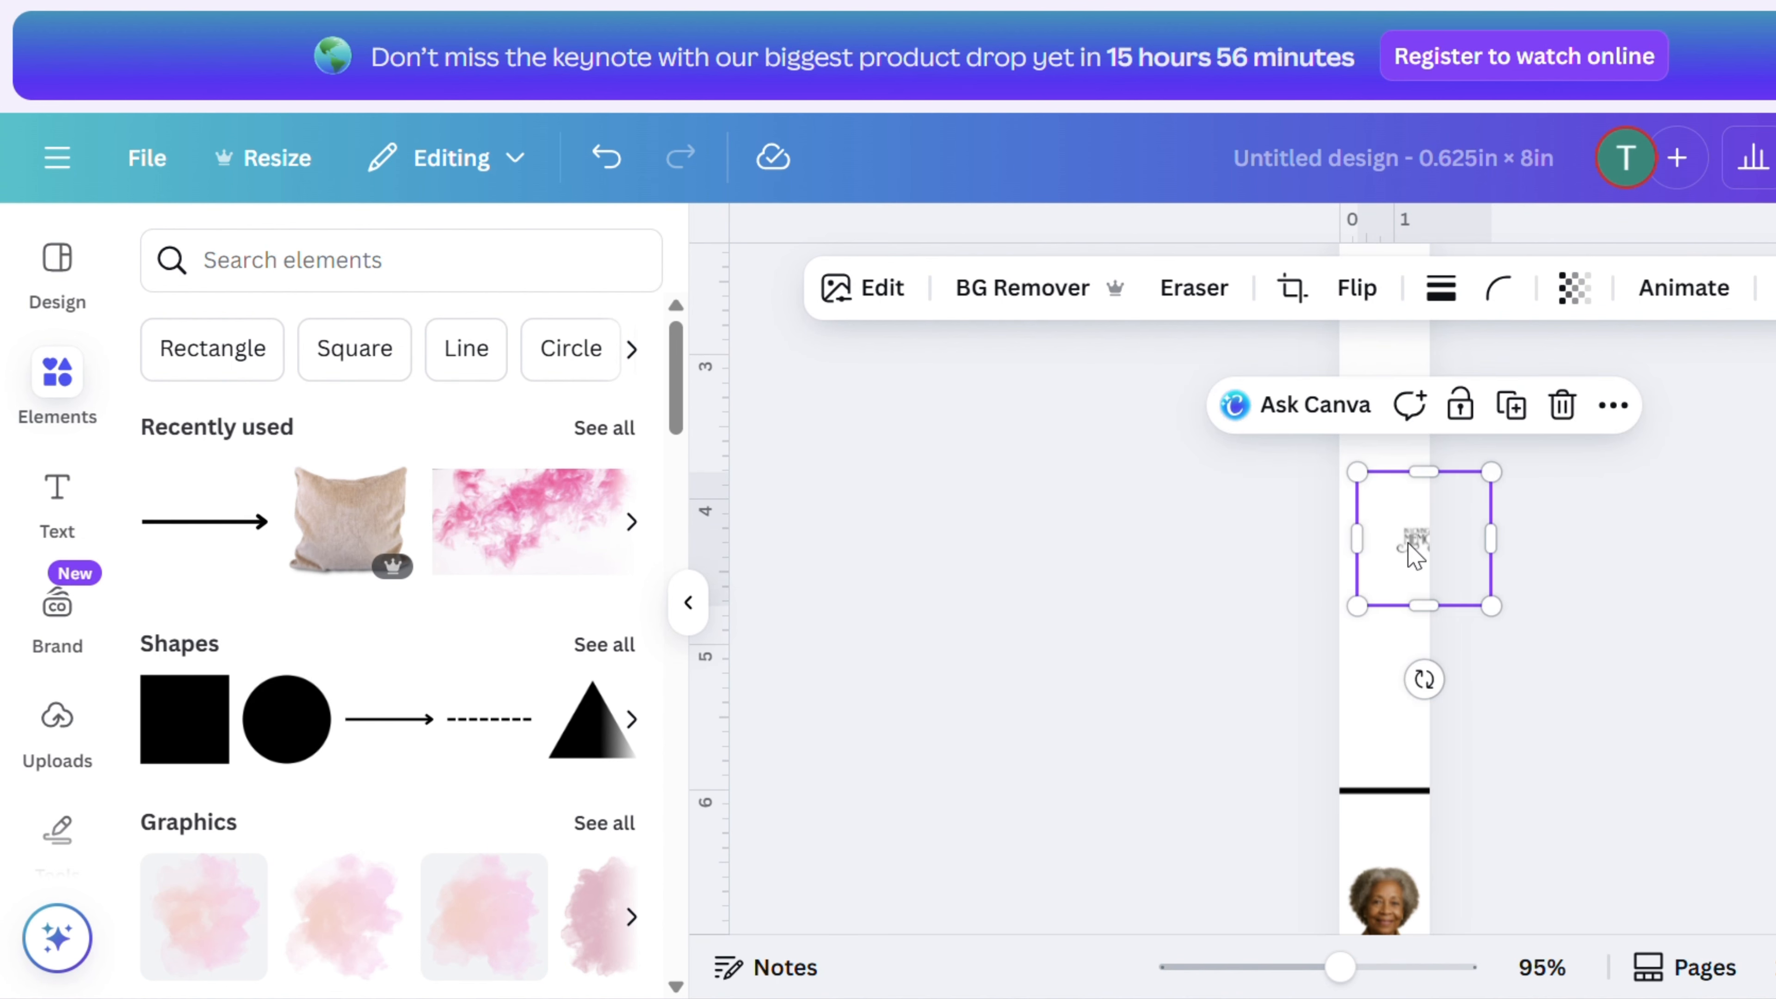
pyautogui.moveTo(1415, 556); pyautogui.dragTo(1381, 567)
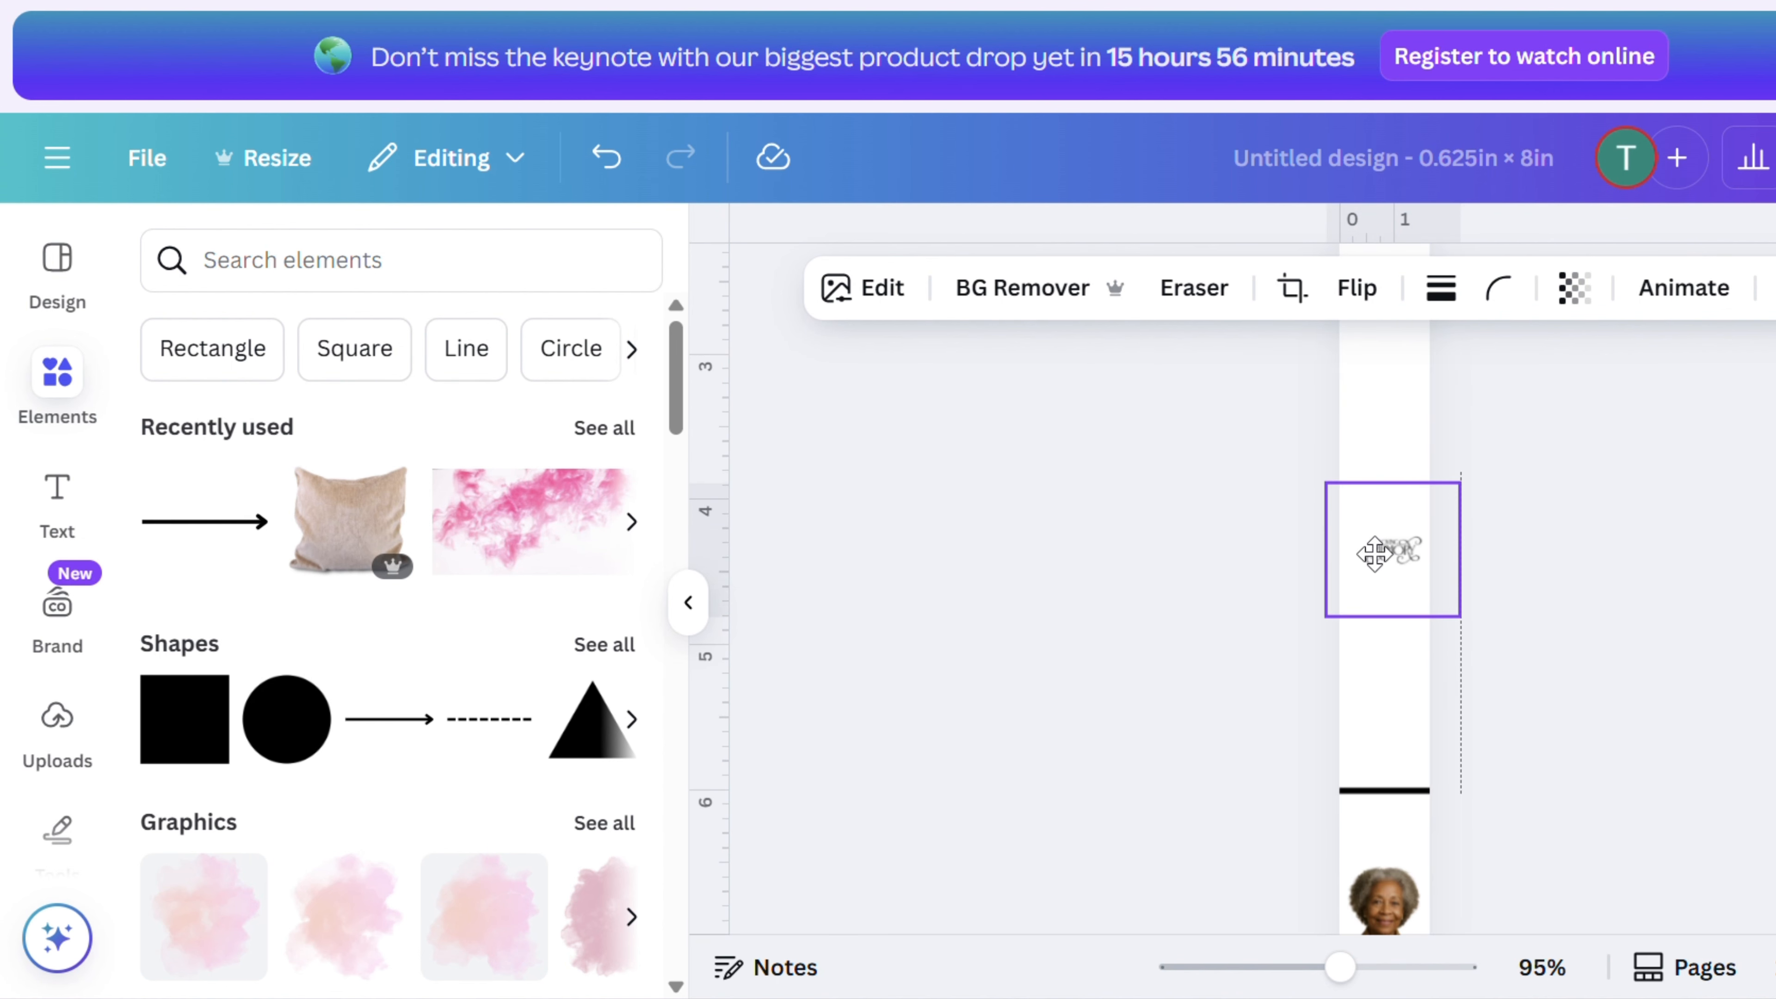
# - Apply BG Remover to the lettering image and enlarge it to span the bookmark's width
pyautogui.click(1038, 301)
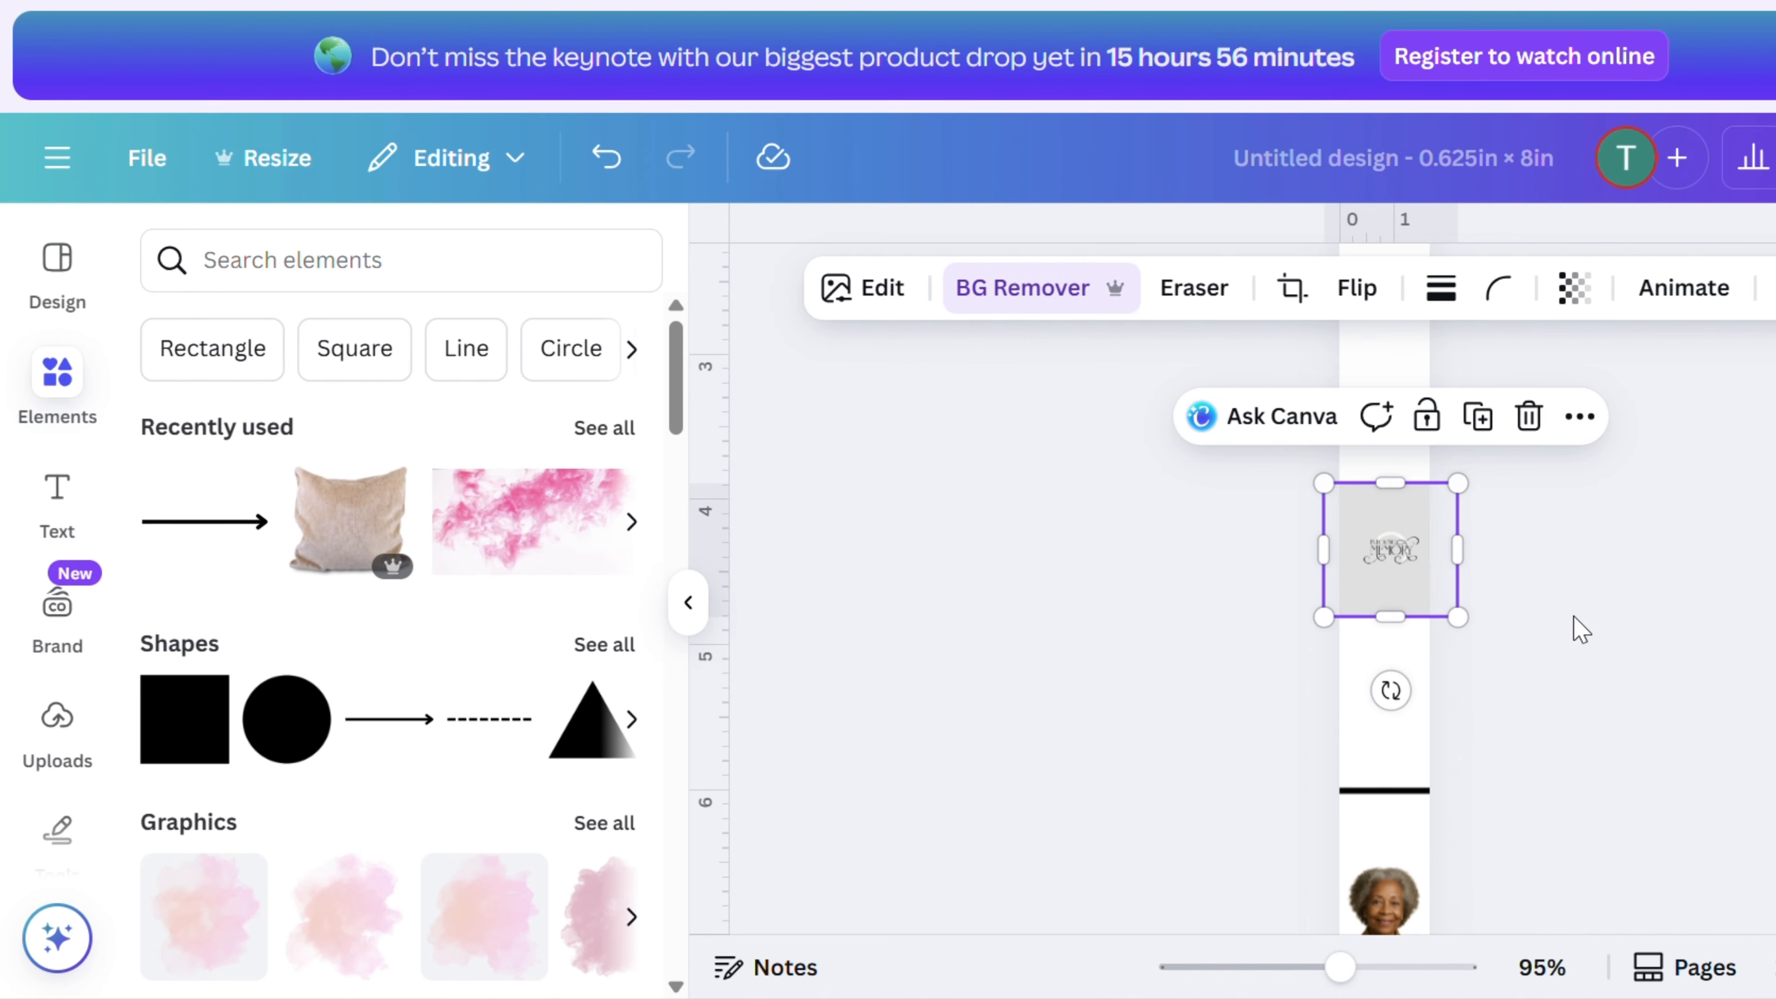
pyautogui.moveTo(1315, 613); pyautogui.dragTo(1167, 728)
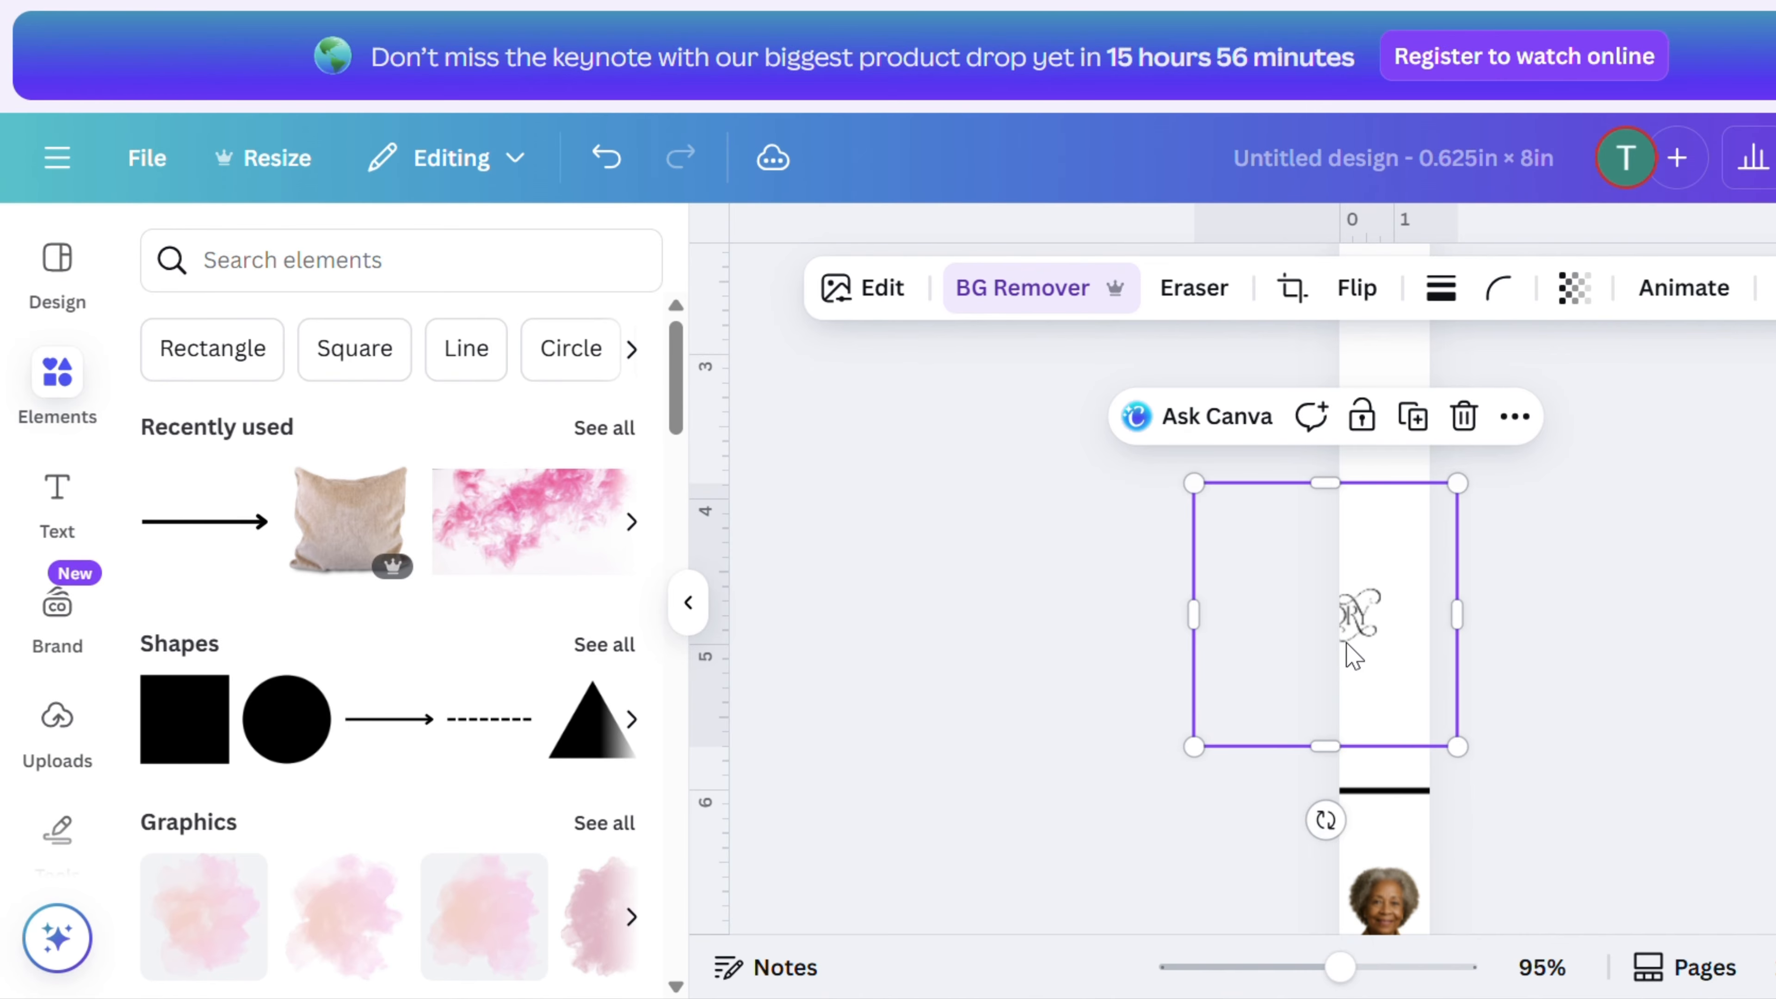
pyautogui.moveTo(1347, 636); pyautogui.dragTo(1404, 702)
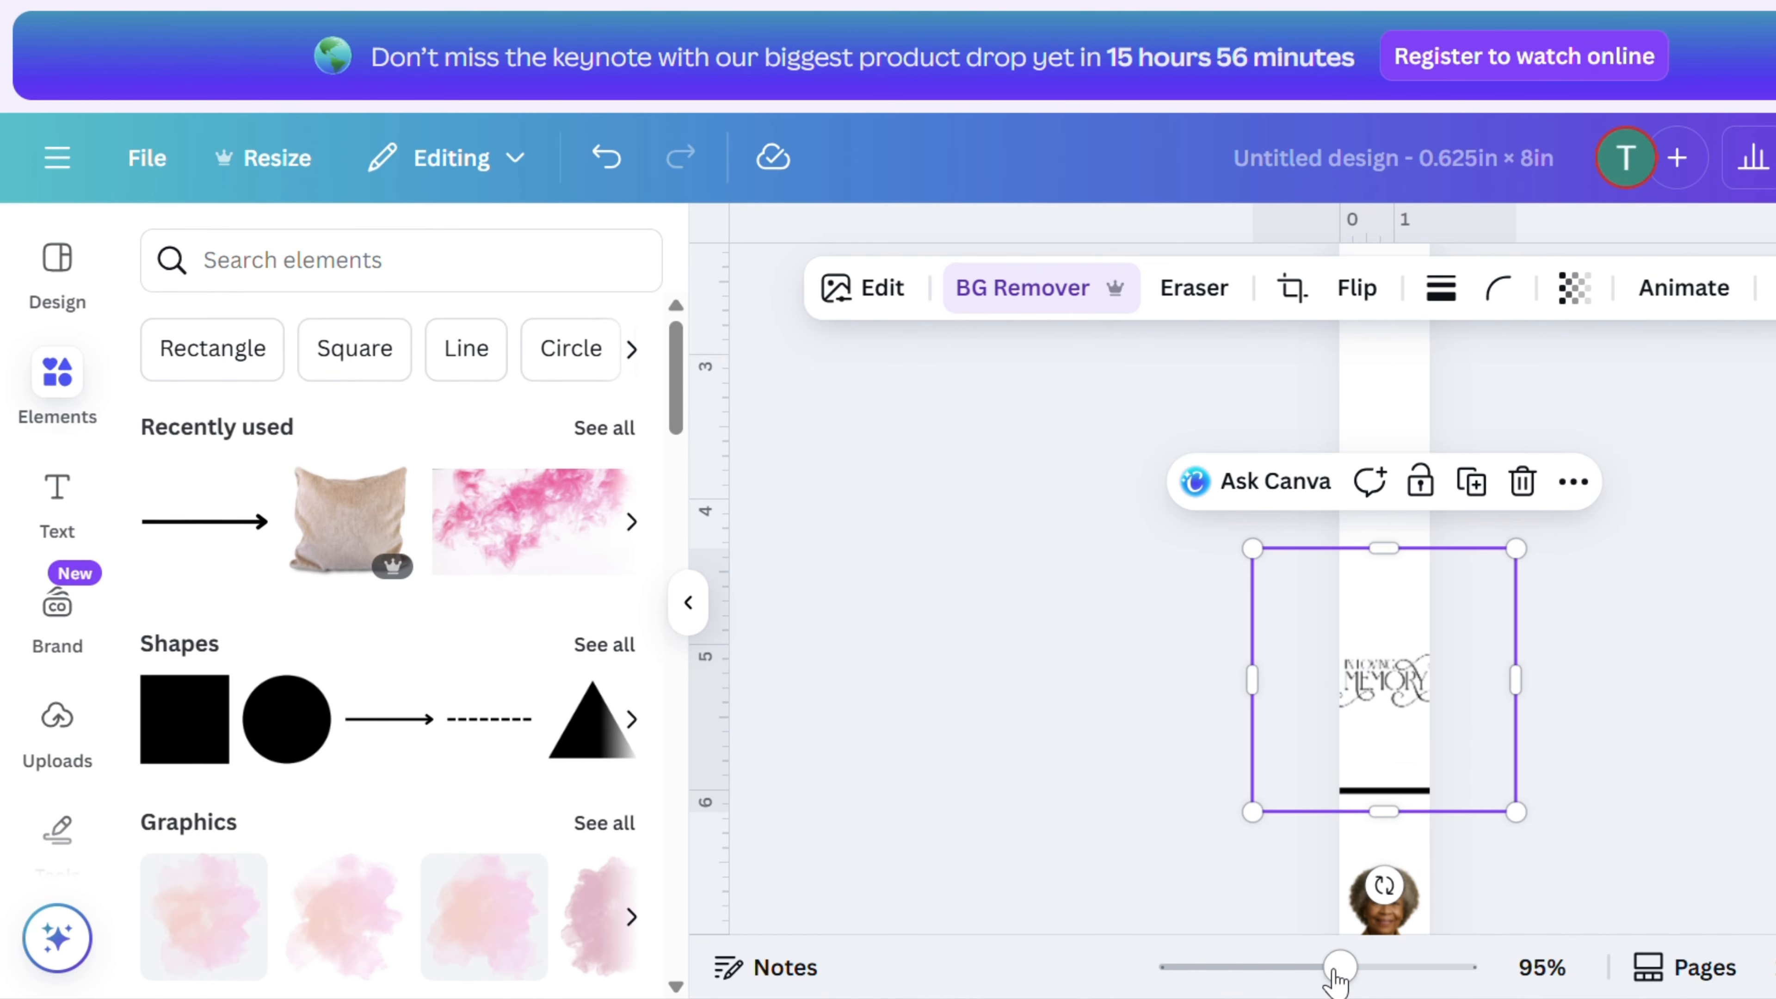
pyautogui.moveTo(1340, 968); pyautogui.dragTo(1418, 969)
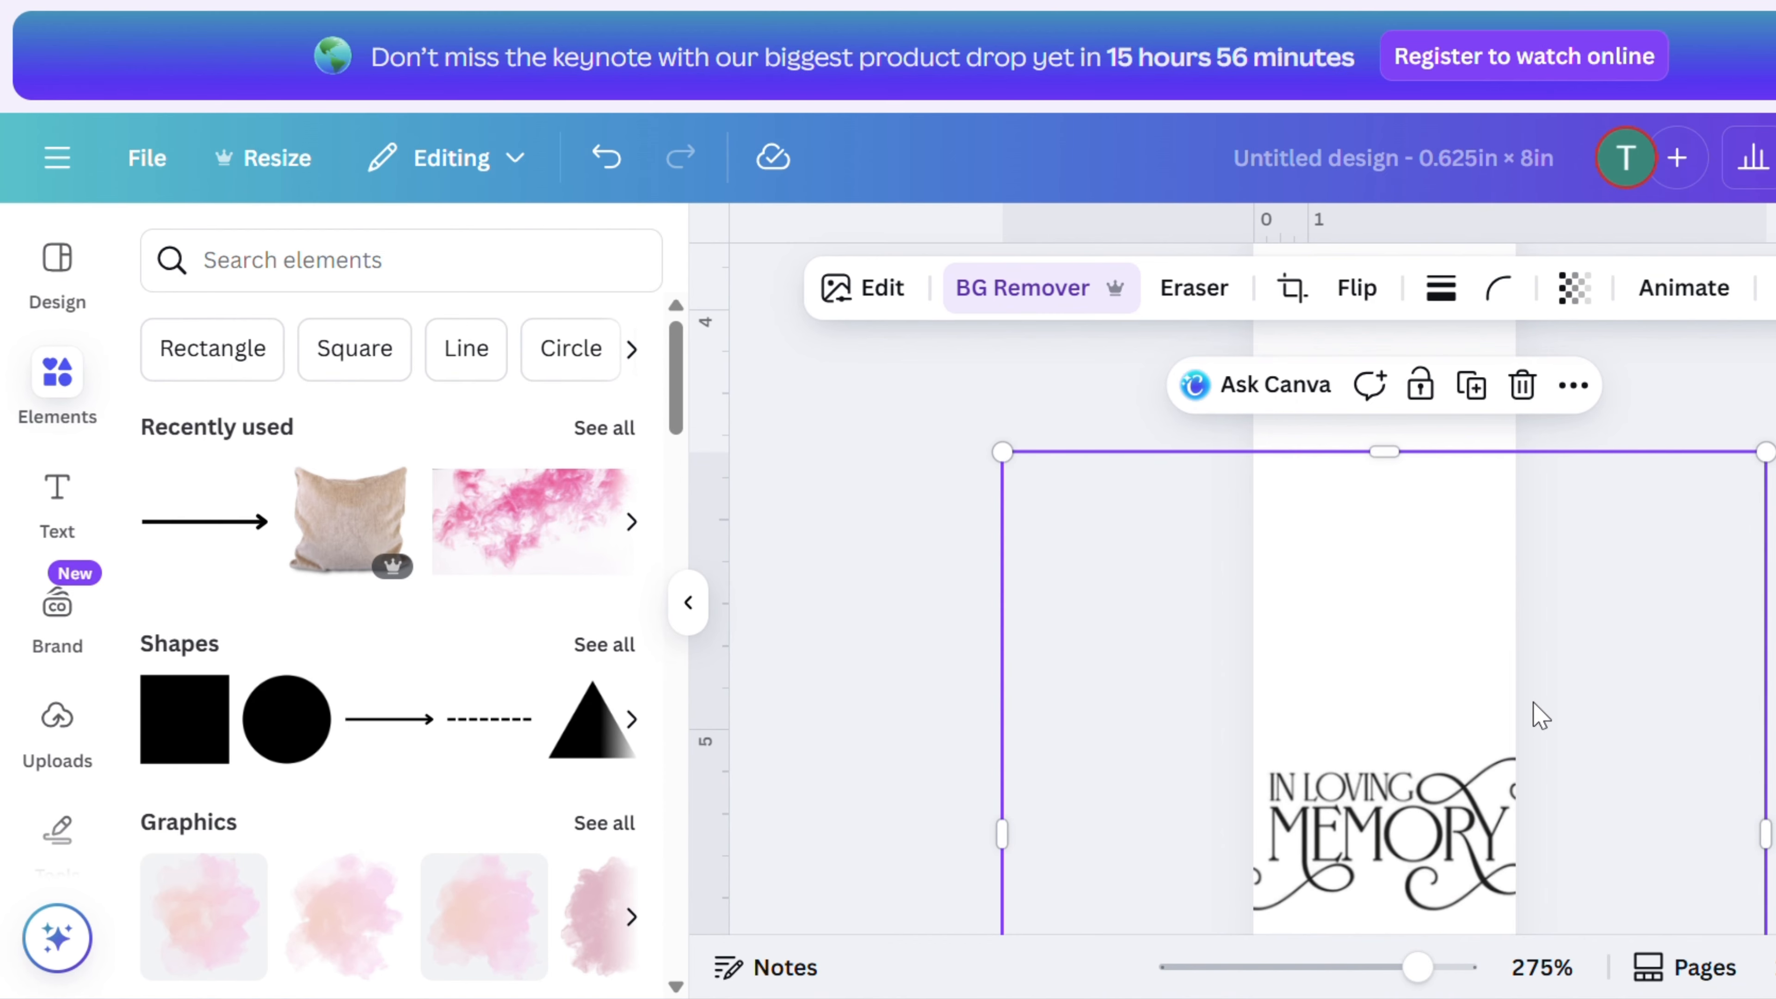
pyautogui.moveTo(1764, 451); pyautogui.dragTo(1747, 471)
pyautogui.moveTo(1401, 880); pyautogui.dragTo(1413, 871)
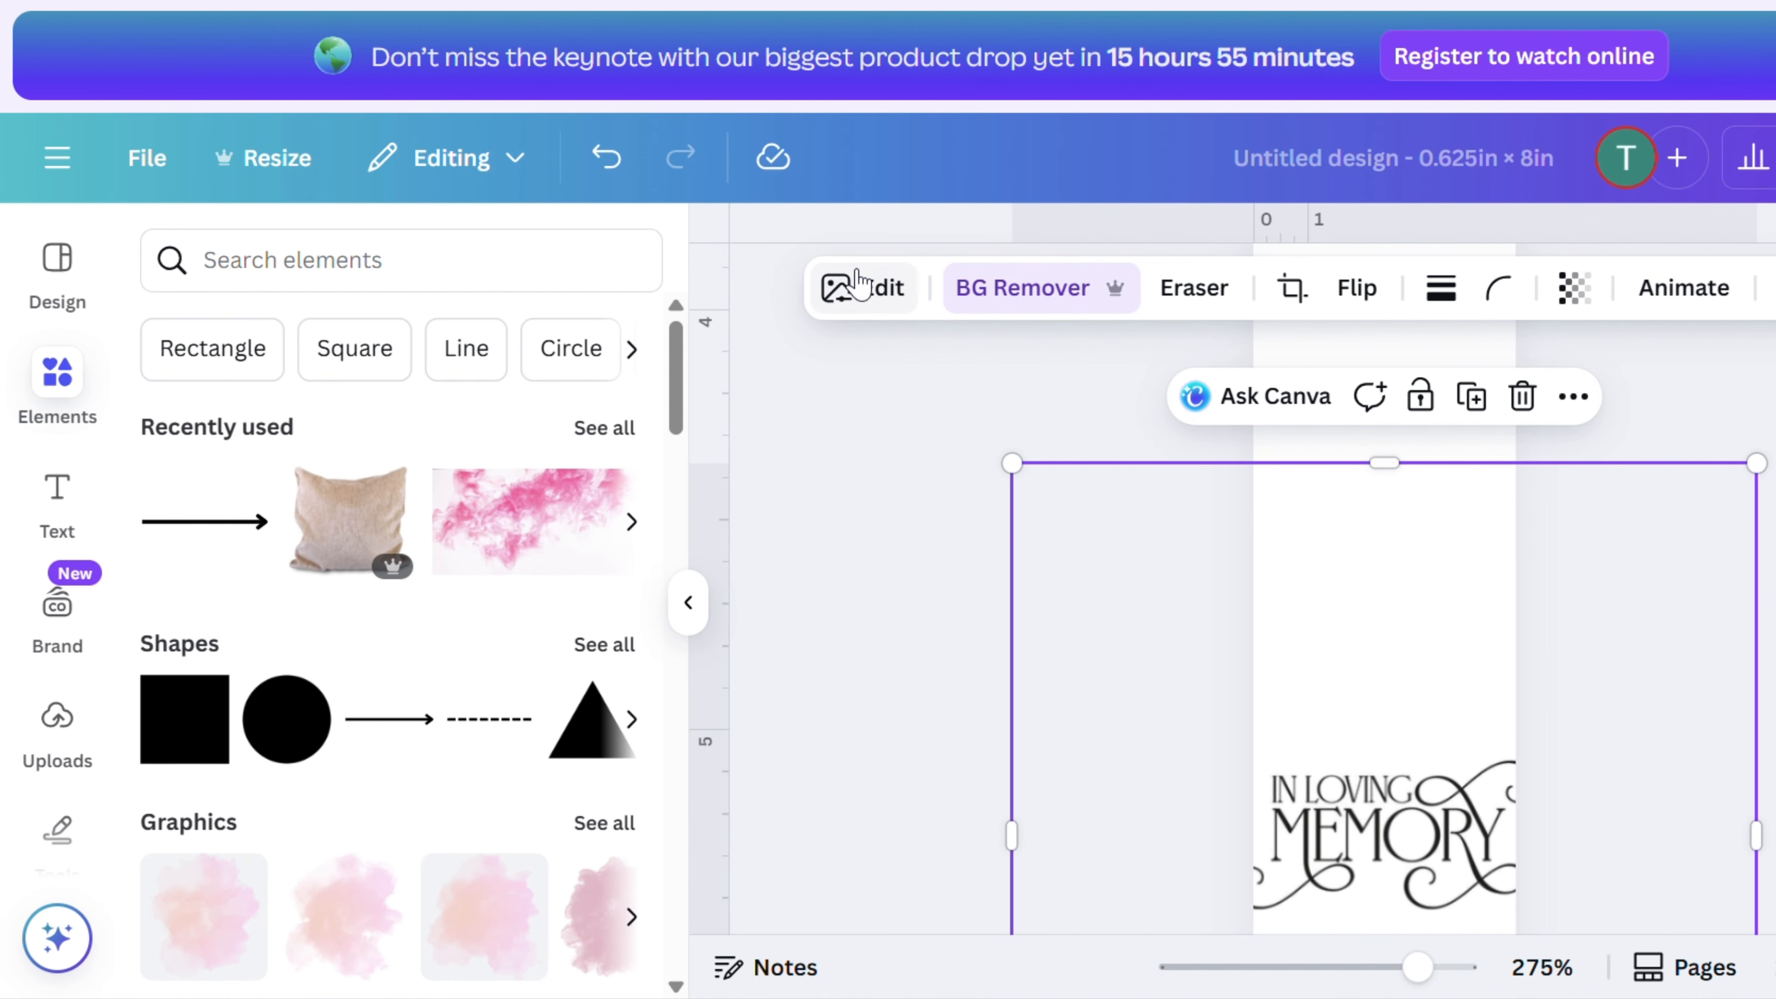
# - Add an Outline shadow to the lettering image and set the shadow size to 2
pyautogui.click(852, 286)
pyautogui.scroll(-8, 528, 530)
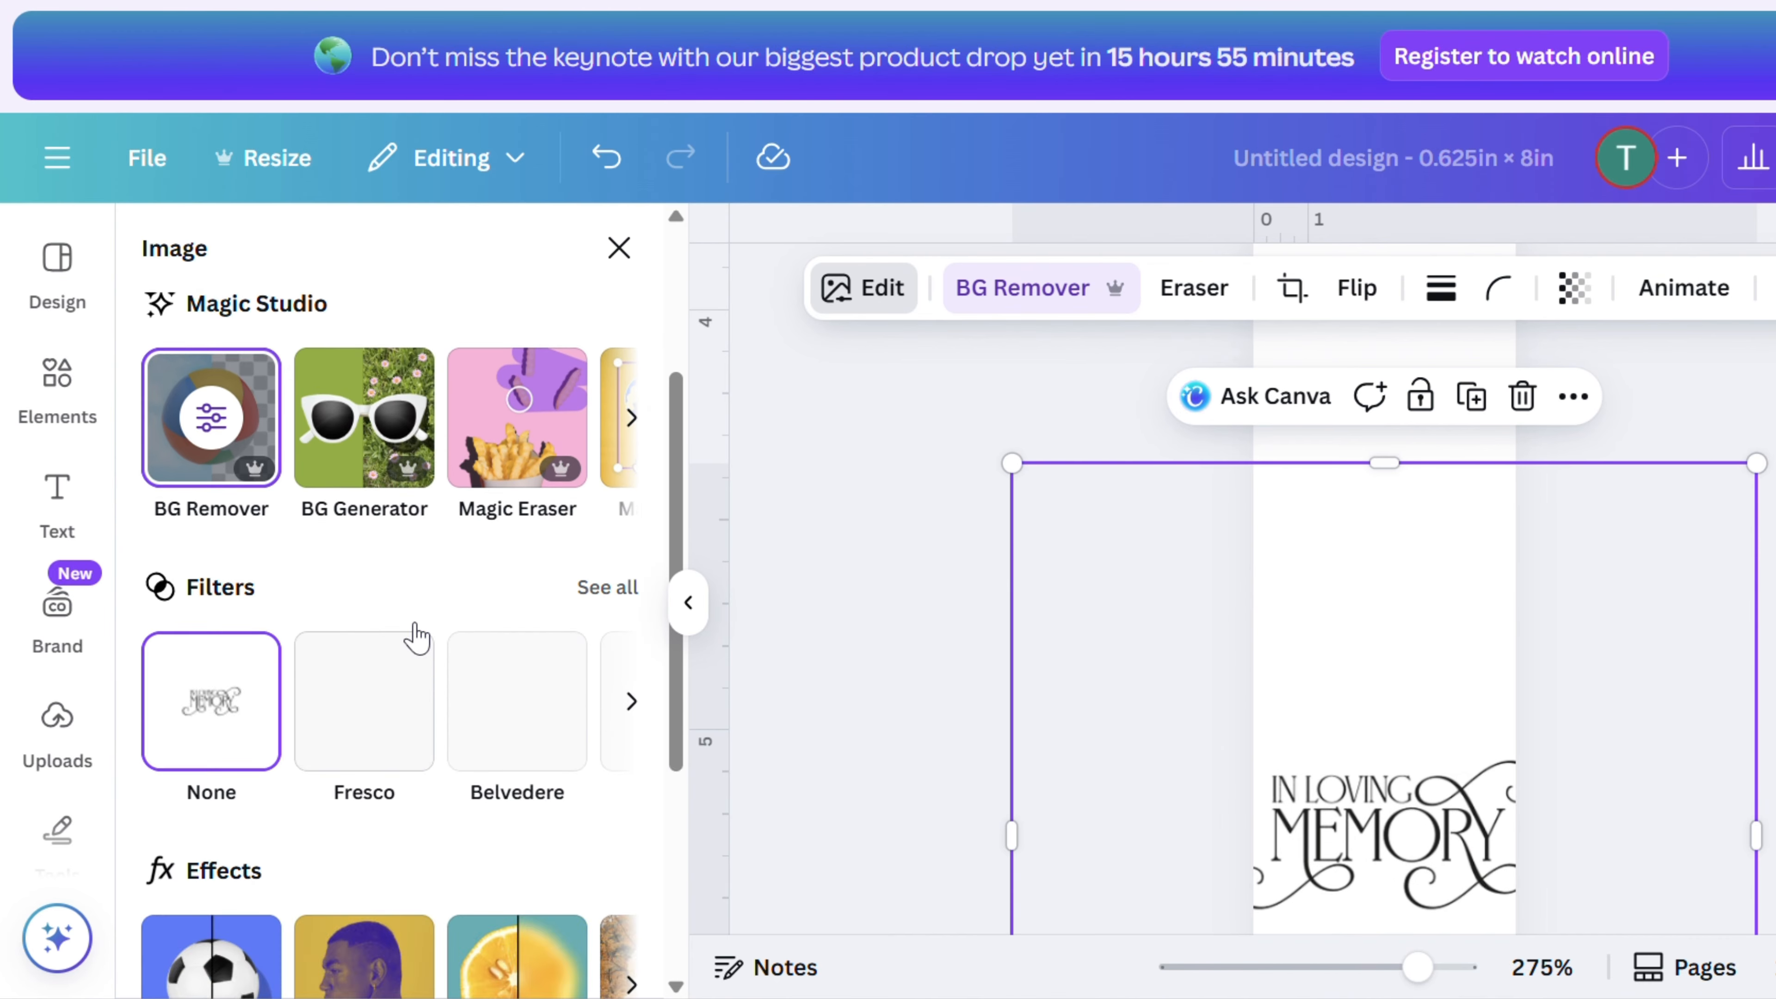
pyautogui.click(266, 595)
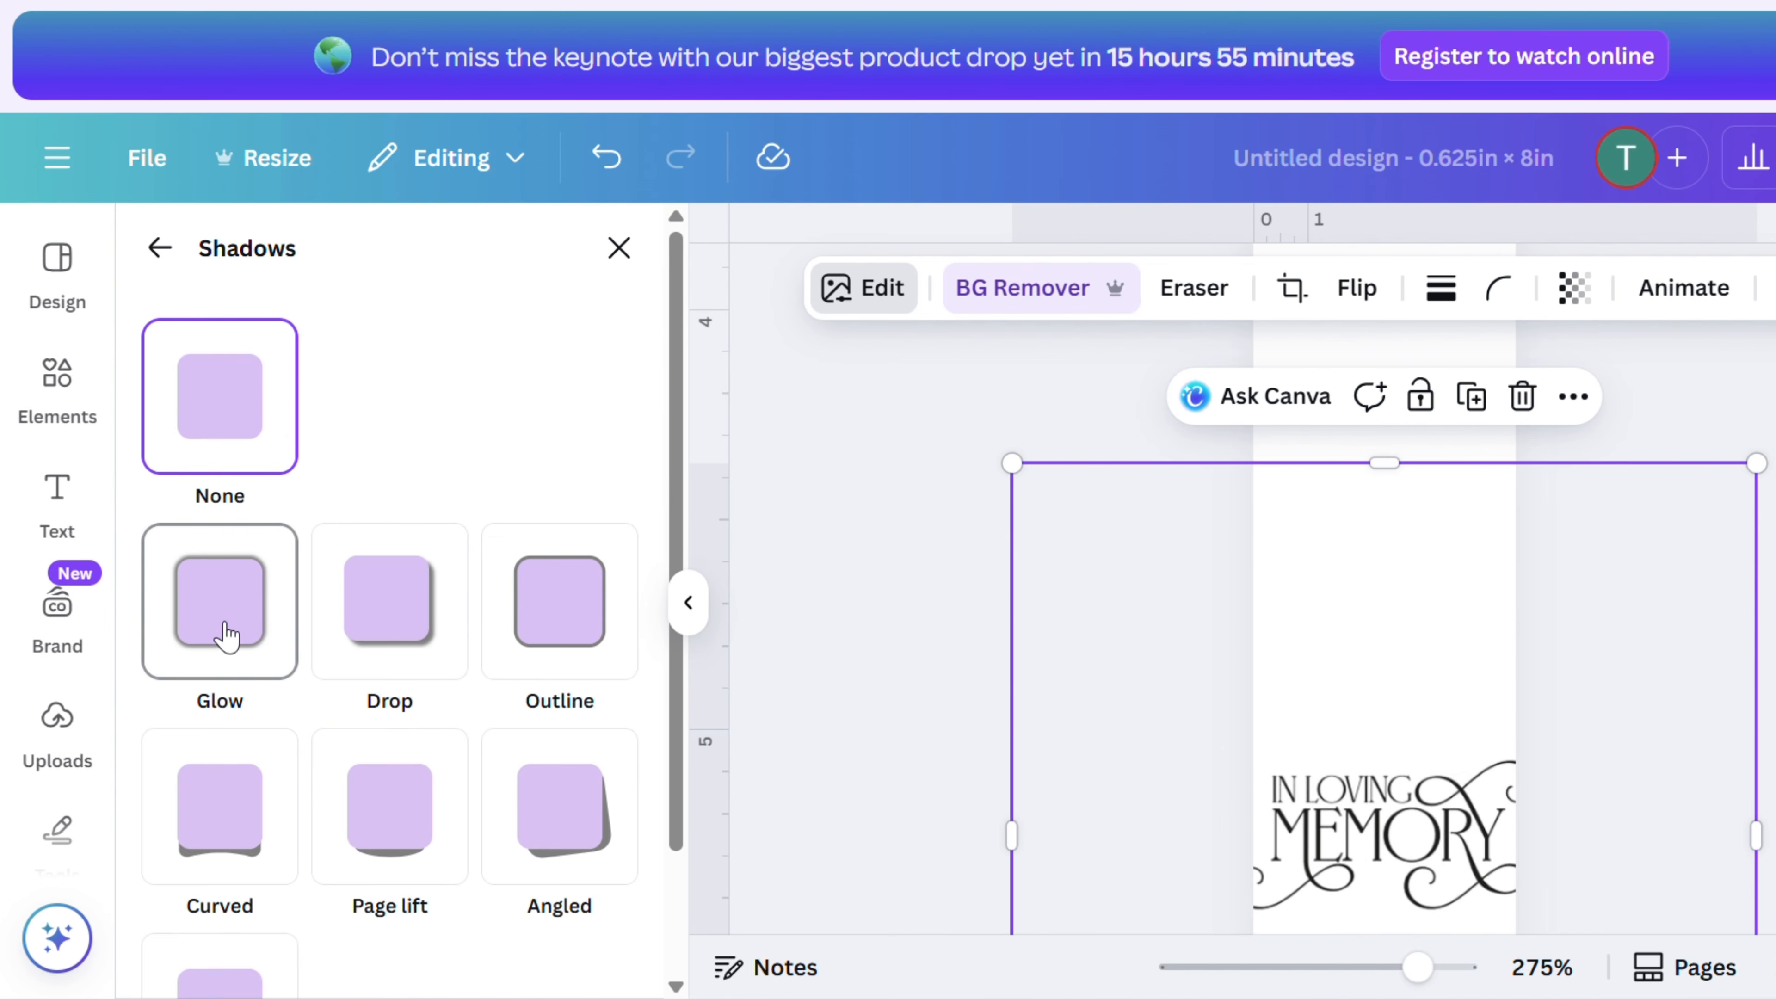
pyautogui.click(578, 634)
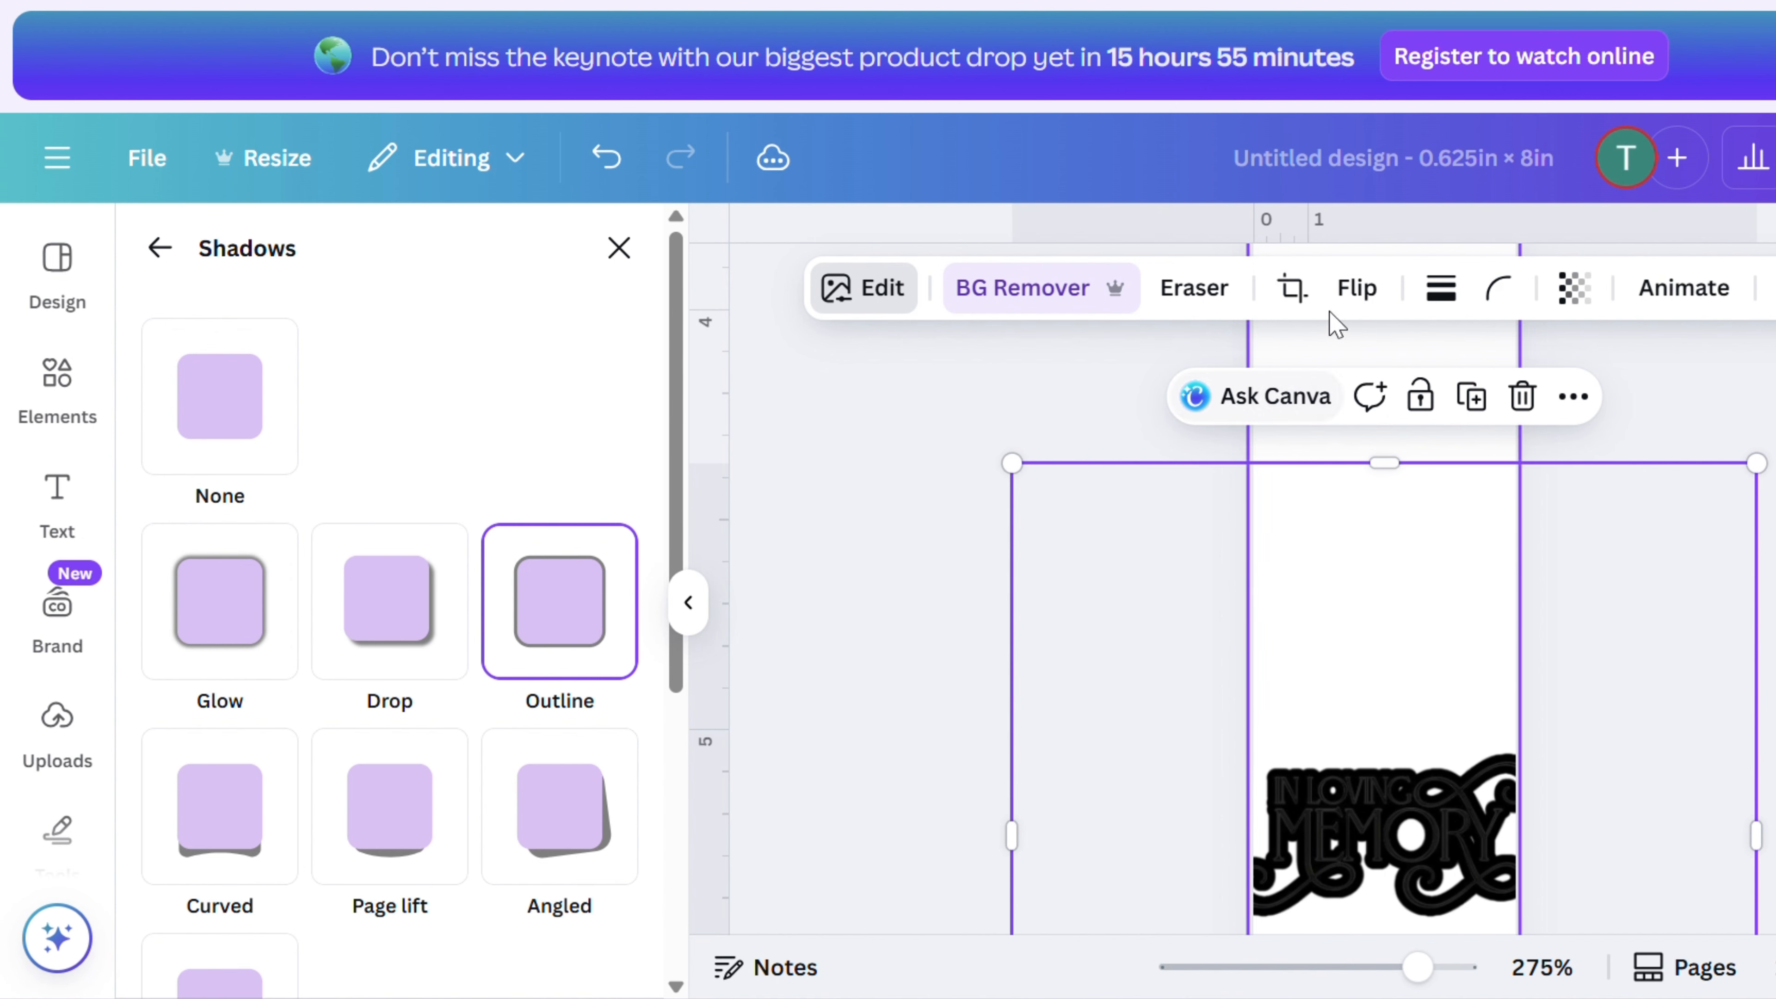
pyautogui.scroll(-5, 575, 666)
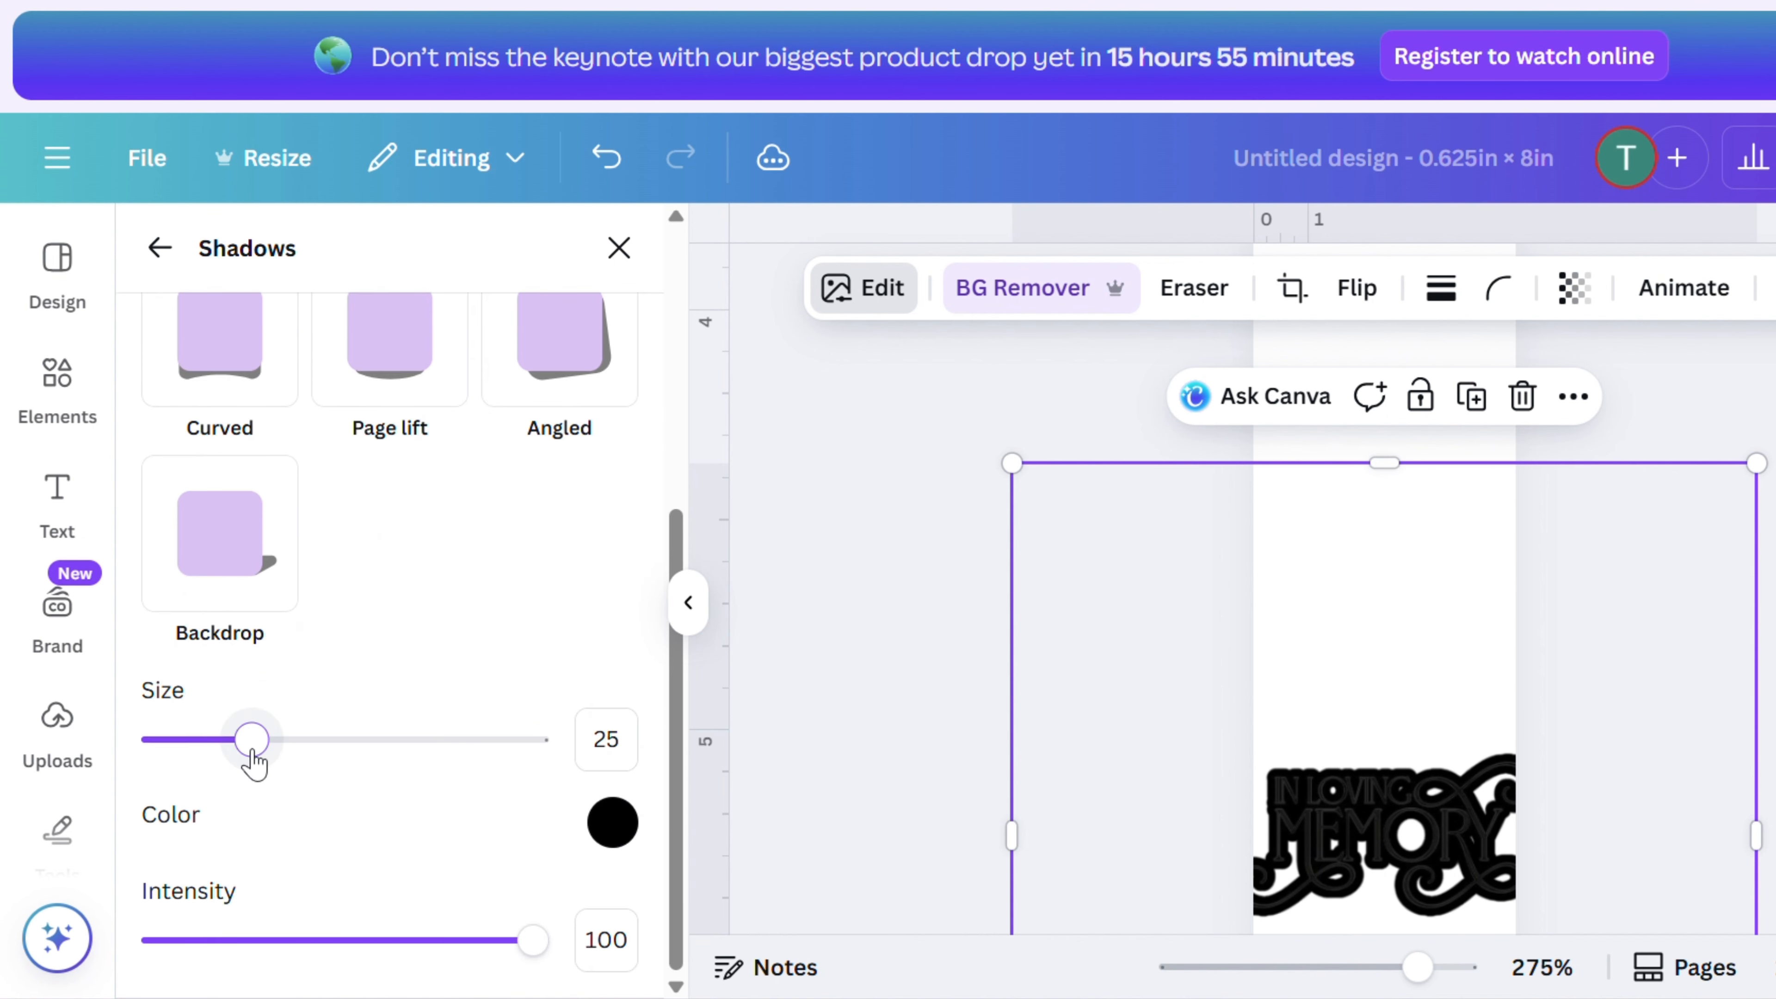
pyautogui.moveTo(250, 740); pyautogui.dragTo(163, 733)
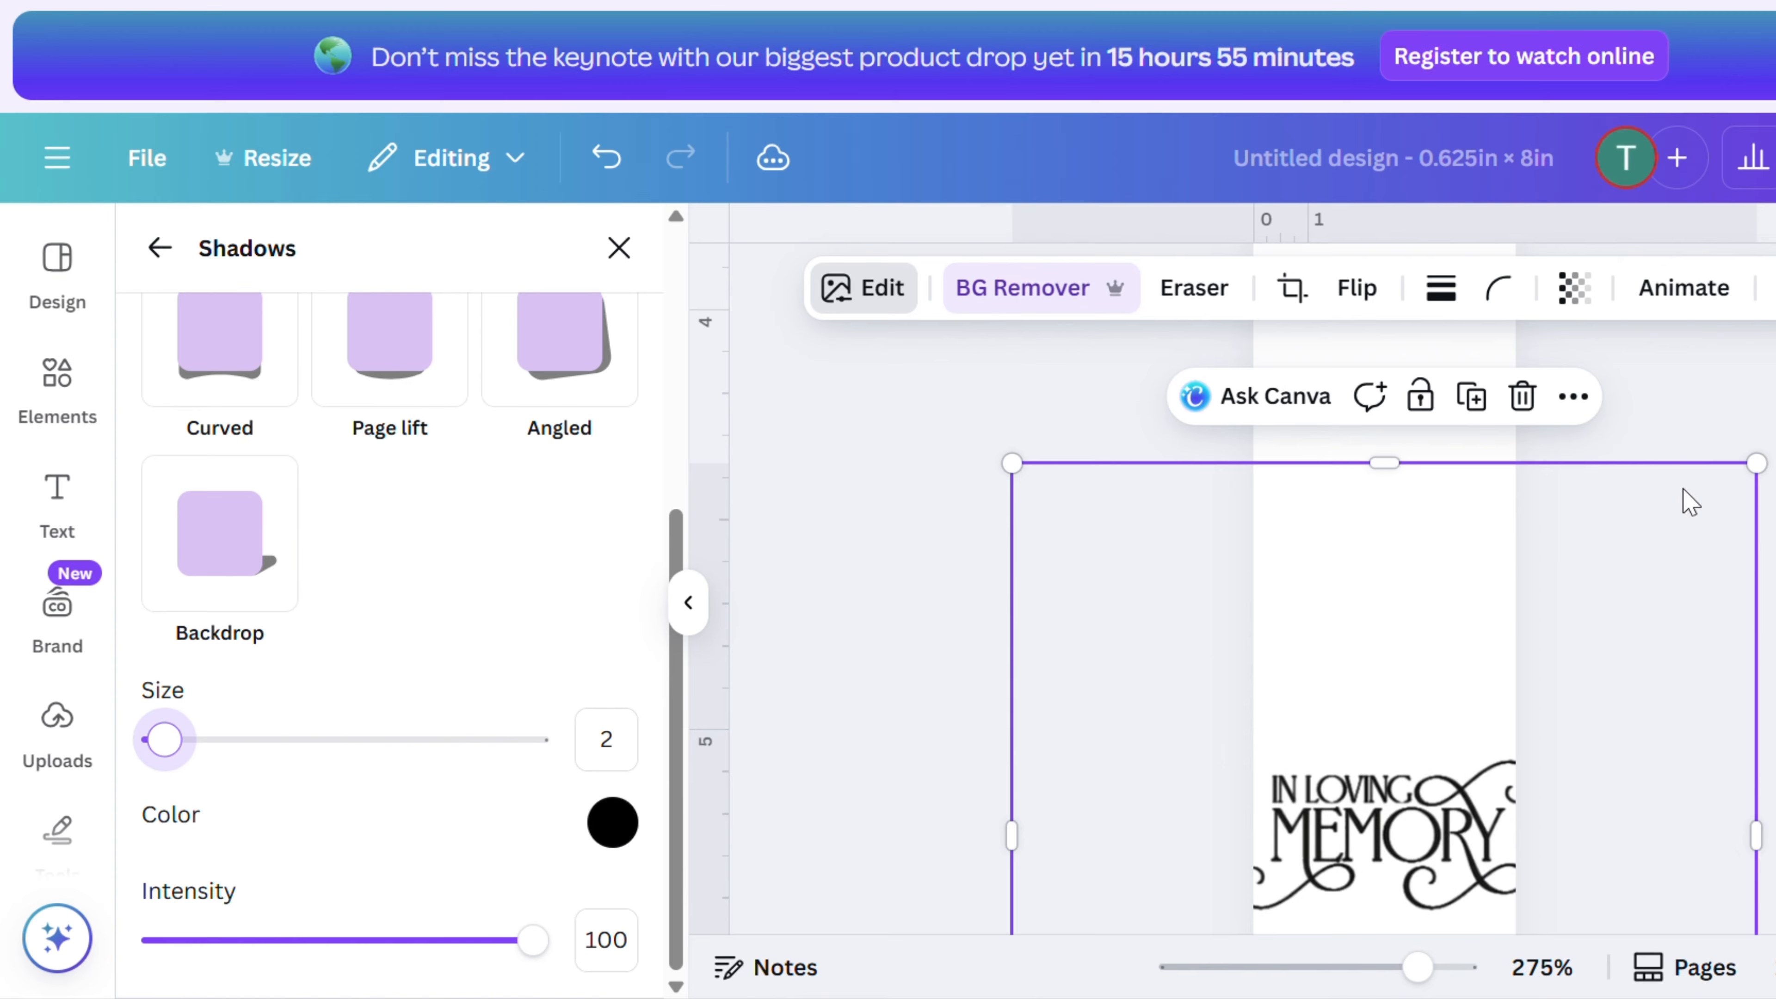
# - Shrink the lettering and position it between the lower divider line and the photo
pyautogui.moveTo(1730, 487); pyautogui.dragTo(1577, 633)
pyautogui.moveTo(1391, 900); pyautogui.dragTo(1455, 862)
pyautogui.scroll(-5, 1575, 759)
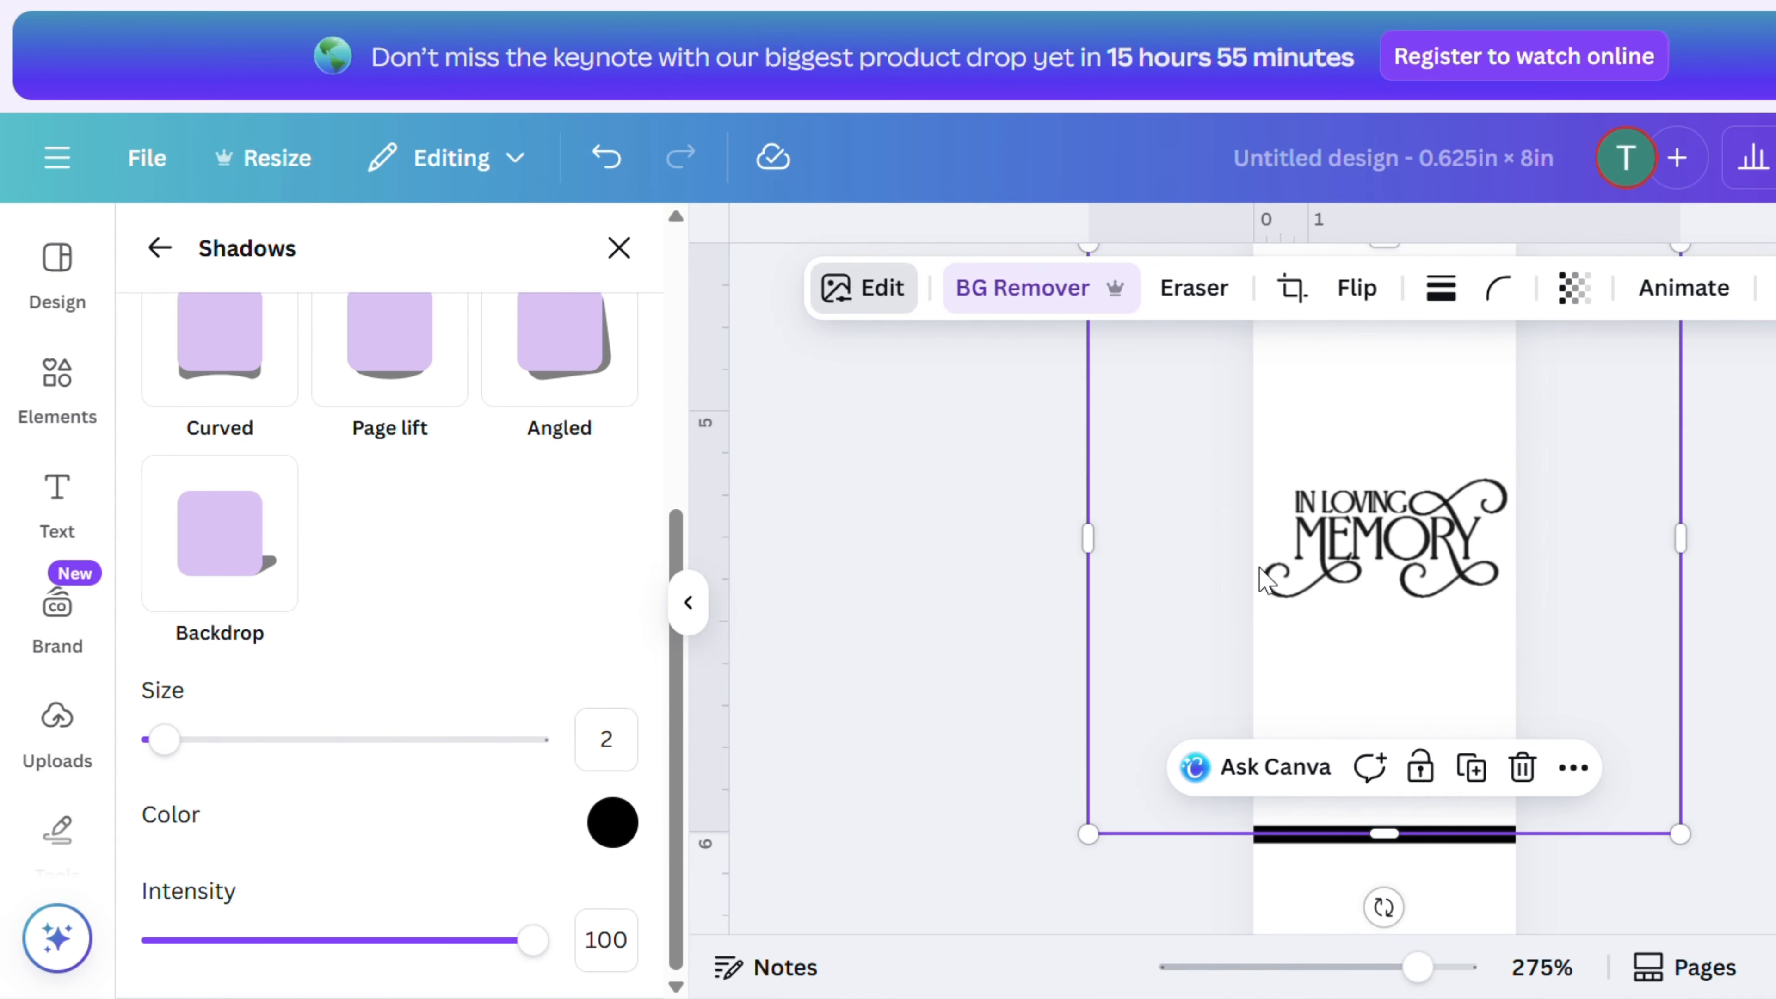
pyautogui.moveTo(1300, 557); pyautogui.dragTo(1384, 742)
pyautogui.scroll(-5, 1384, 738)
pyautogui.scroll(3, 1426, 459)
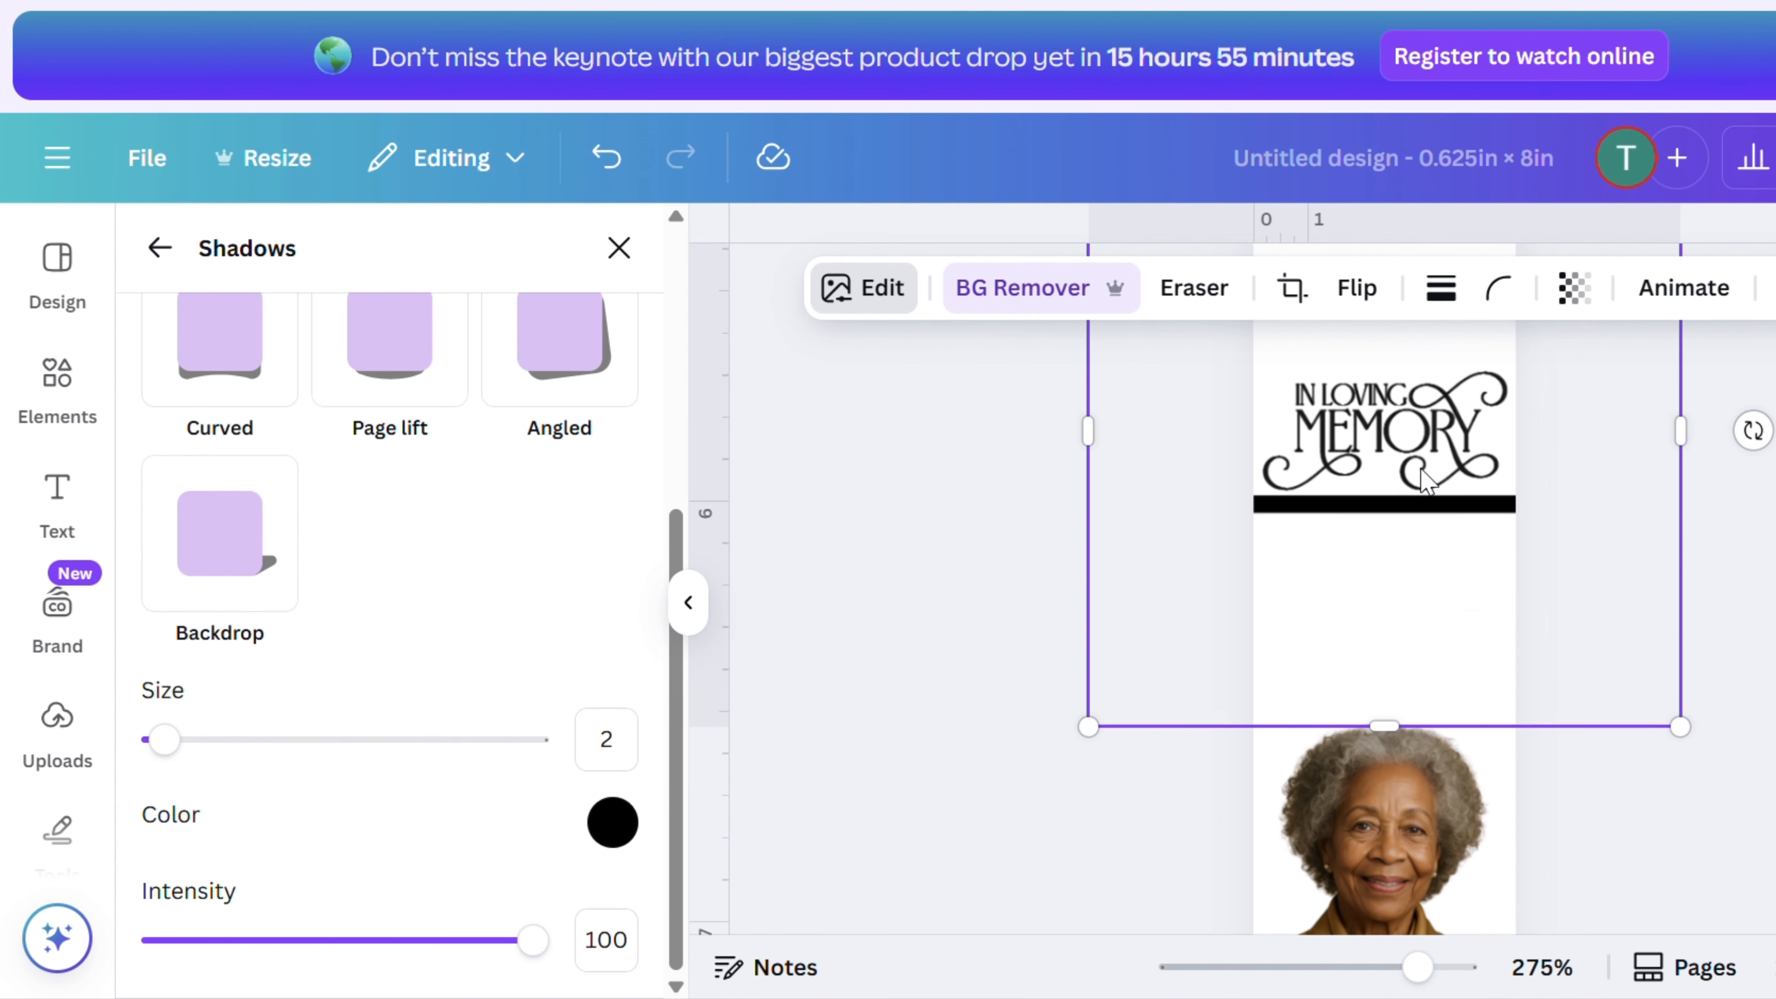
pyautogui.moveTo(1427, 458); pyautogui.dragTo(1417, 633)
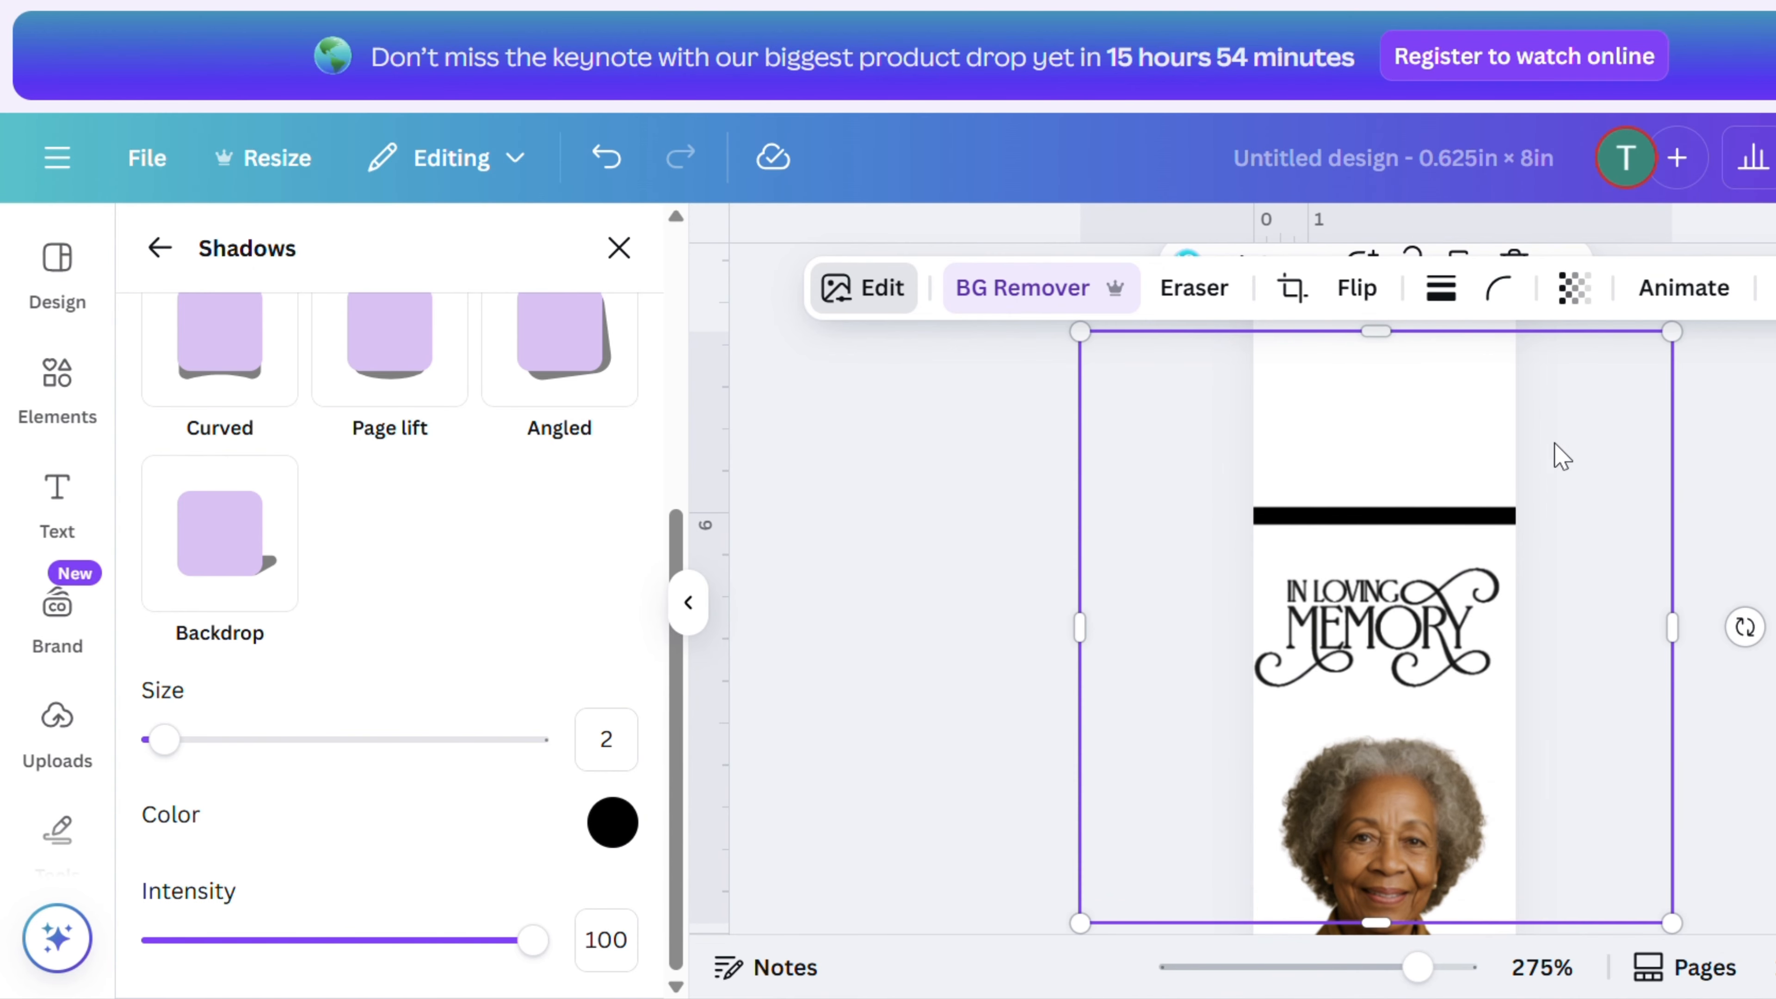
pyautogui.moveTo(1680, 334); pyautogui.dragTo(1690, 325)
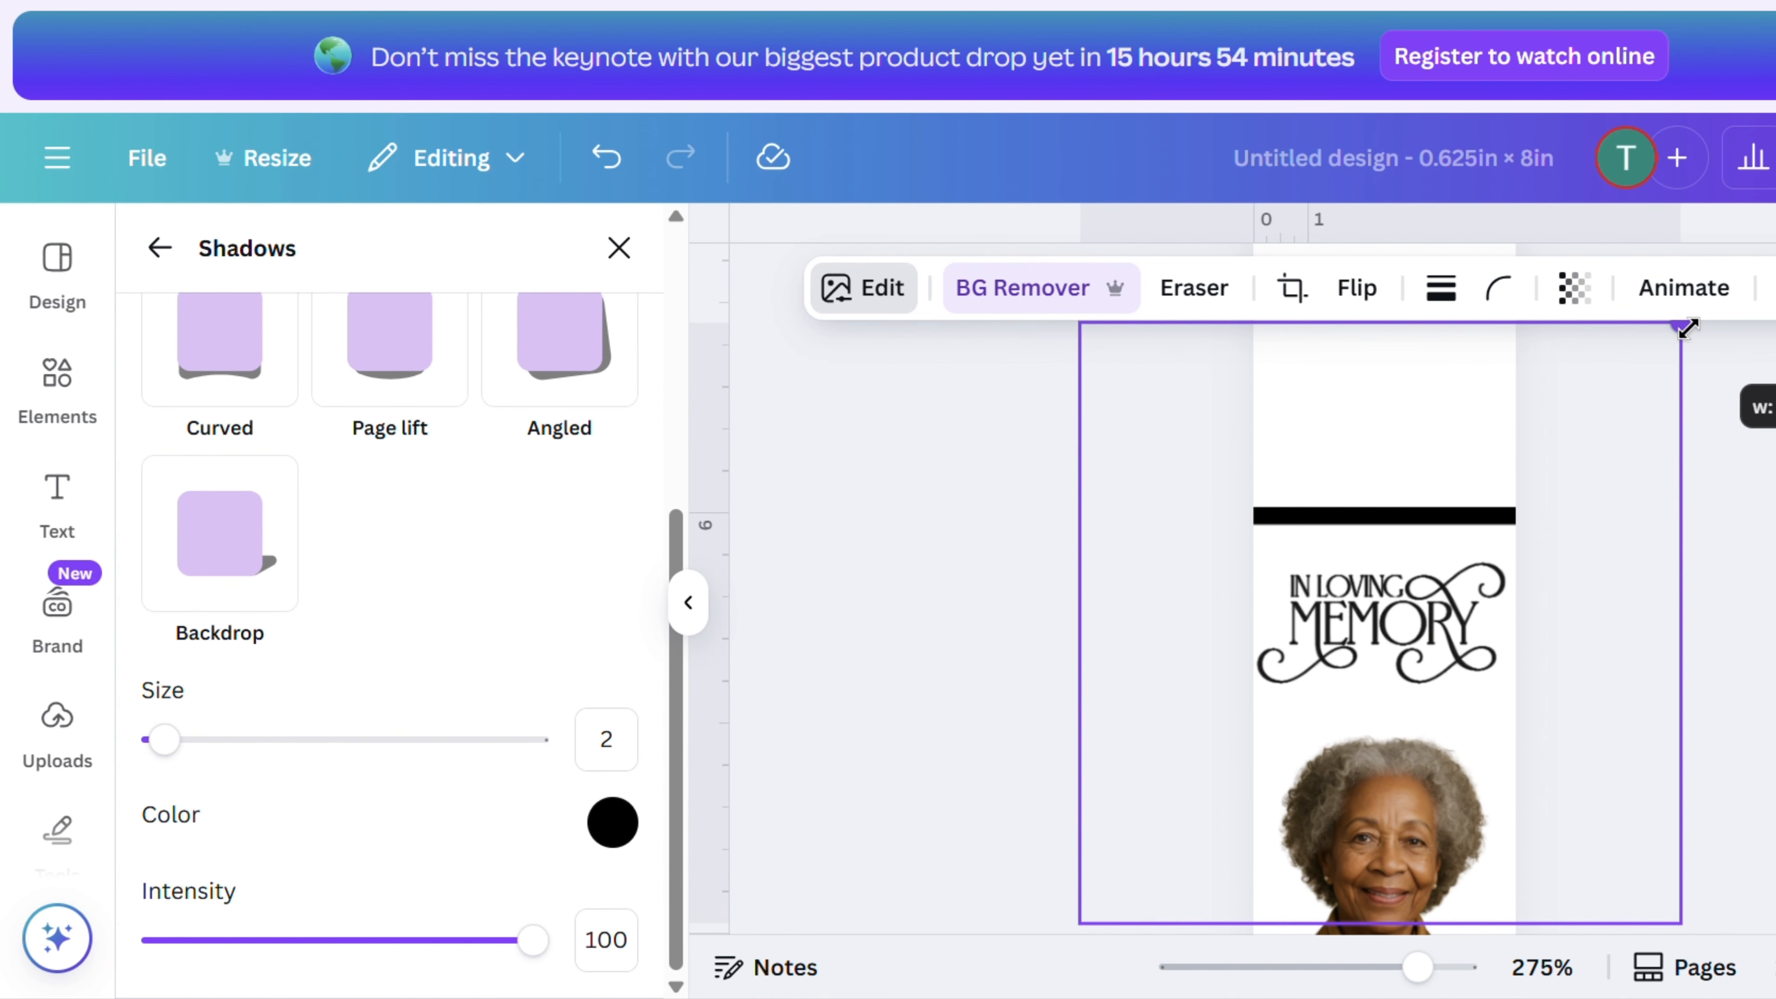
pyautogui.moveTo(1408, 620); pyautogui.dragTo(1411, 609)
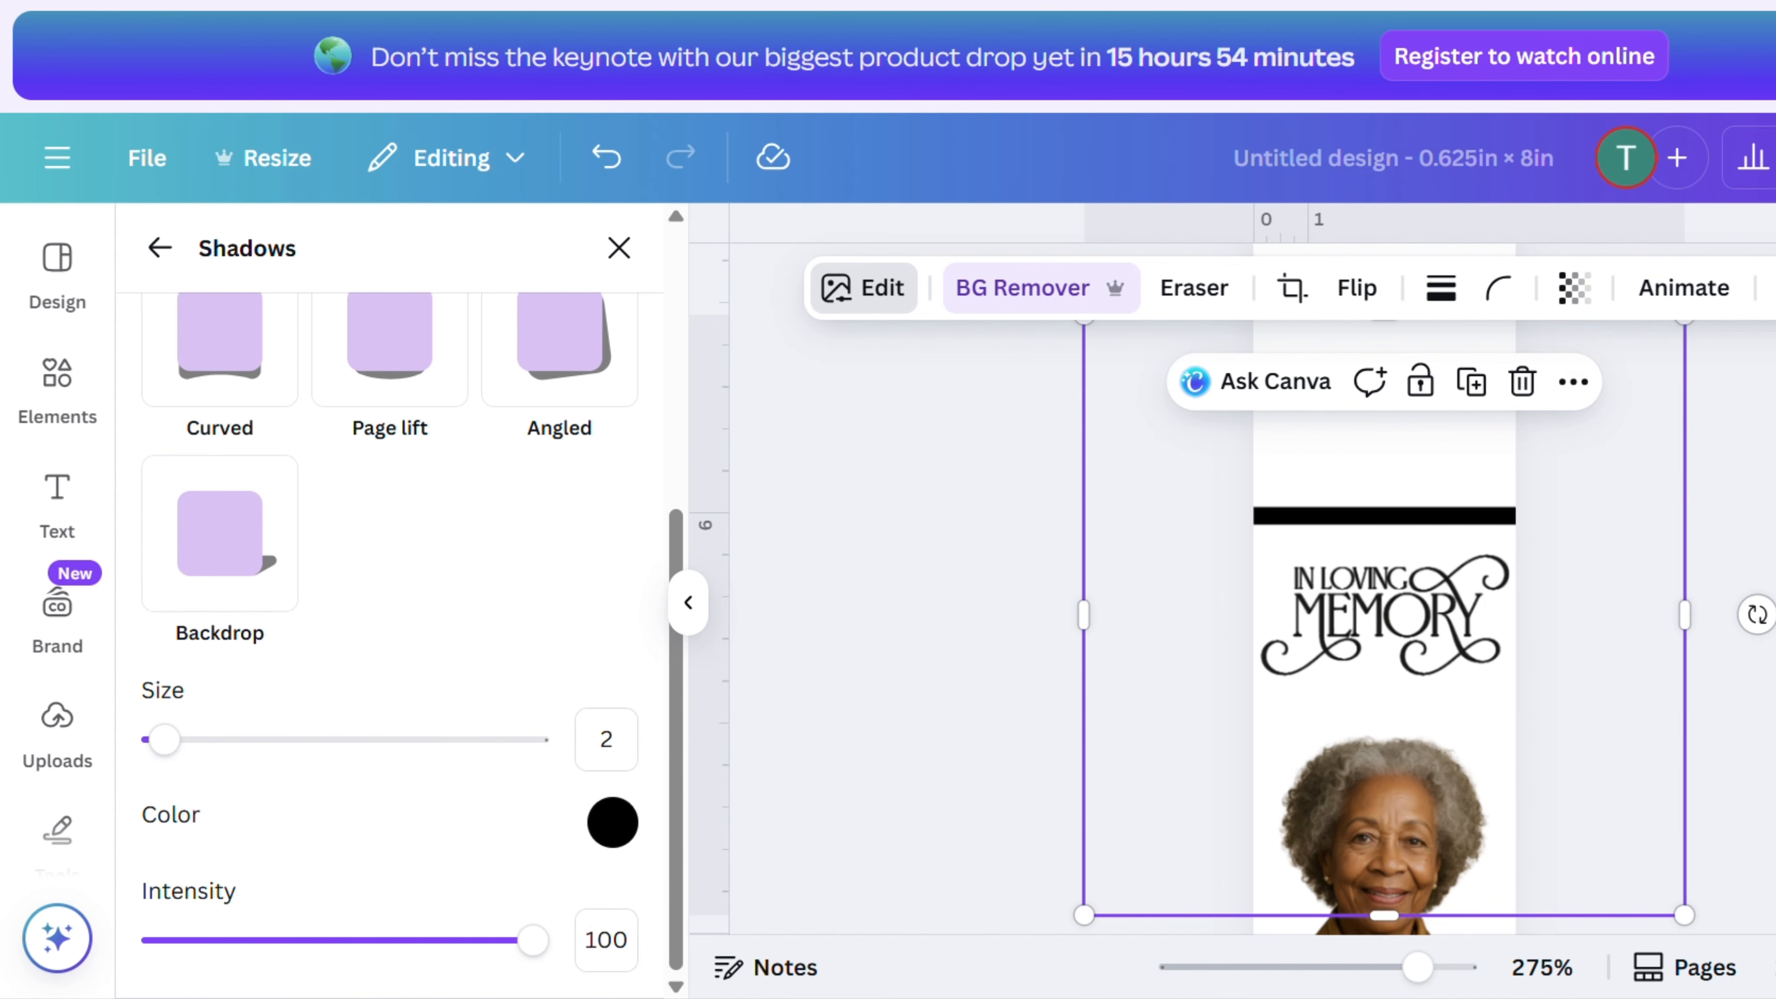
# - Add a text box near the top of the bookmark and enlarge it to about font size 4.7
pyautogui.scroll(-2, 1476, 785)
pyautogui.scroll(1, 1478, 785)
pyautogui.click(1395, 881)
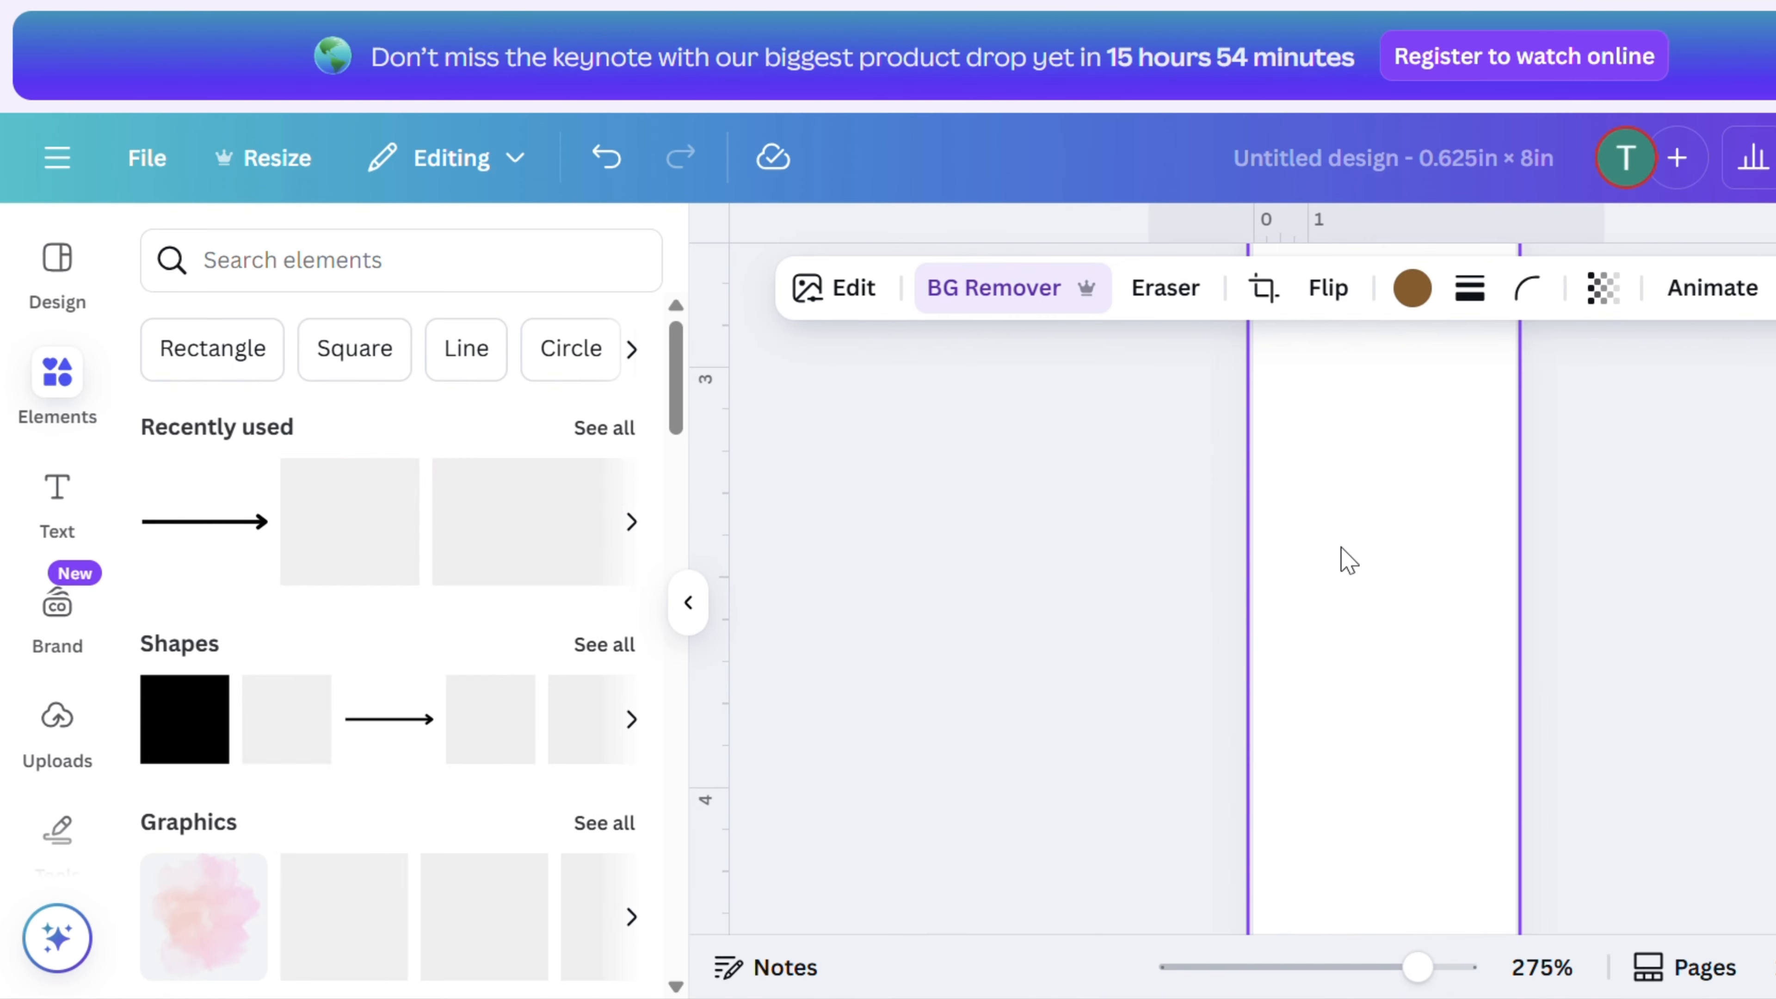
pyautogui.scroll(8, 1649, 505)
pyautogui.scroll(-1, 1641, 495)
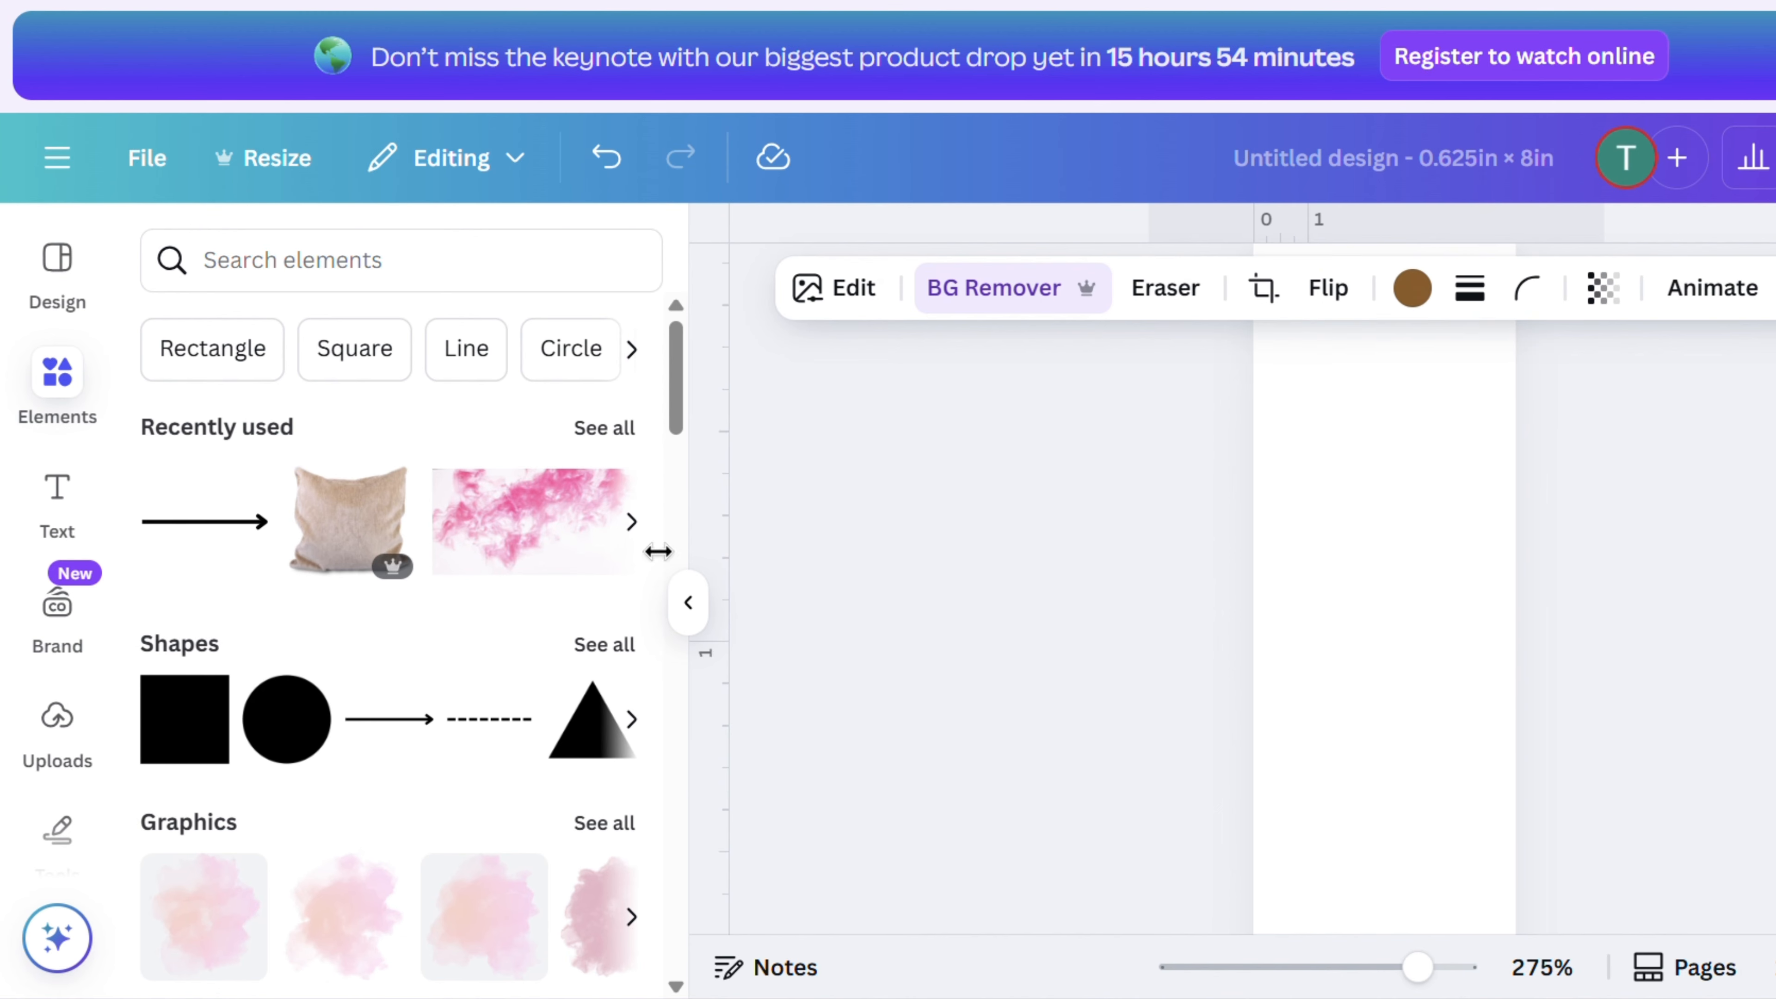
pyautogui.click(58, 501)
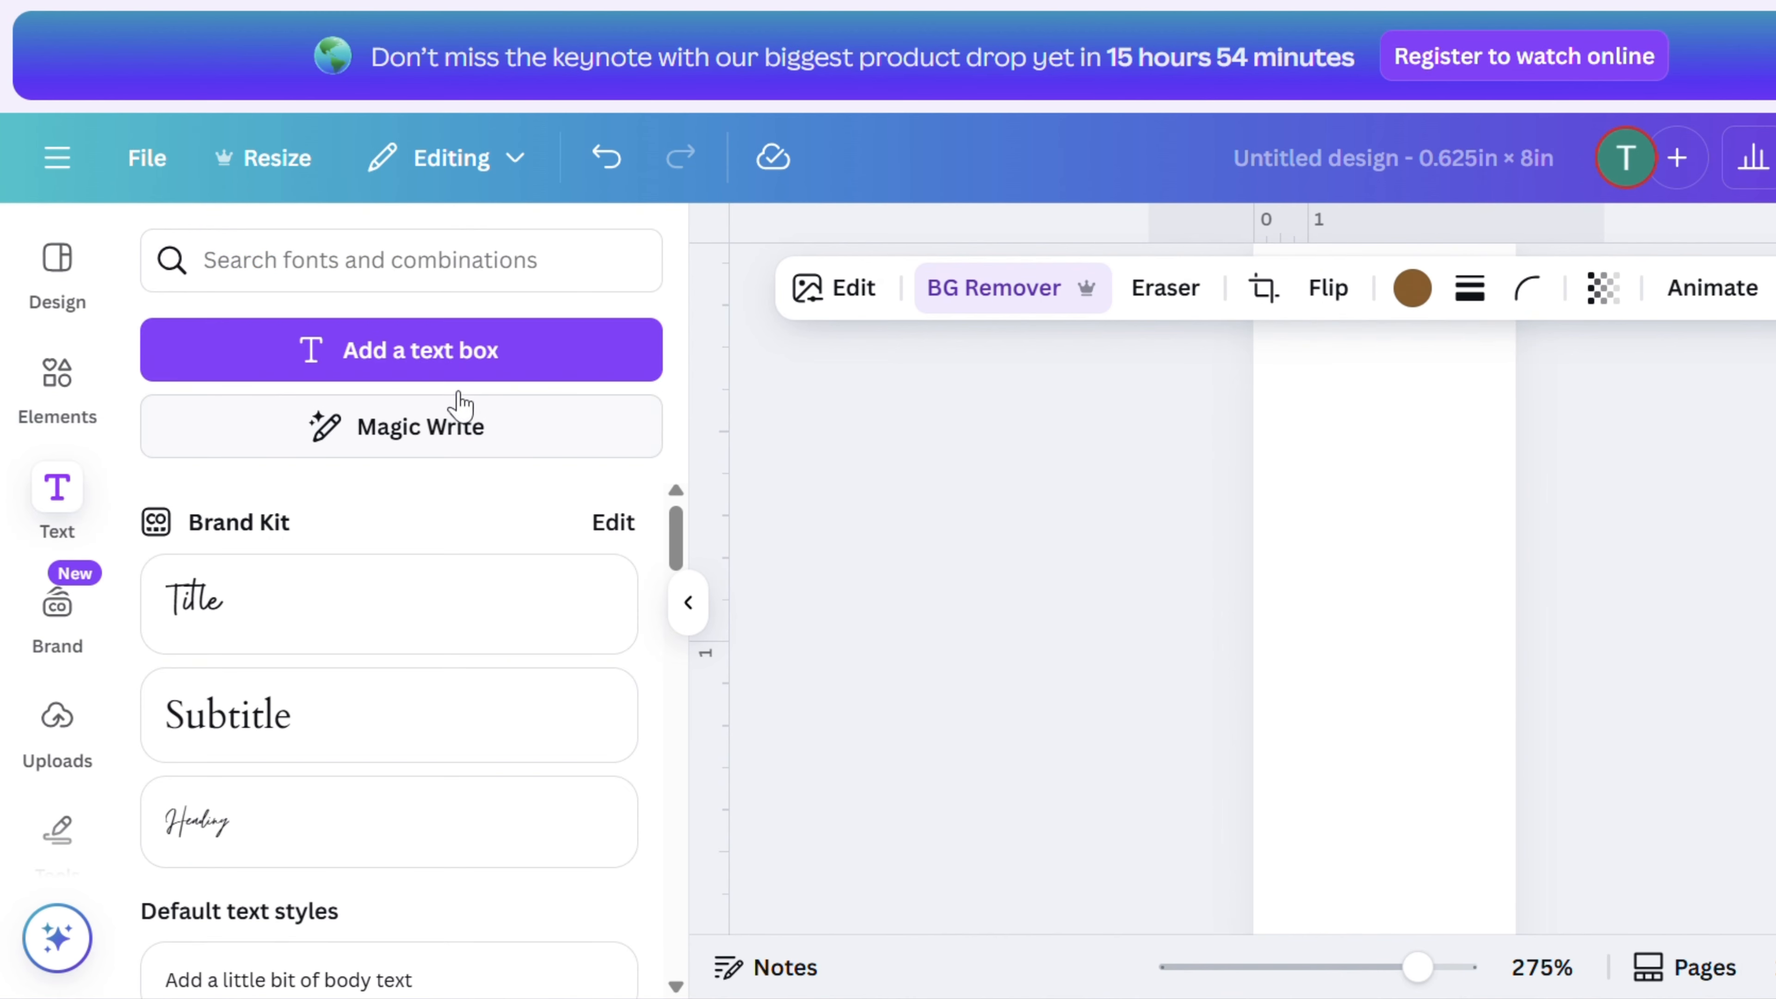
pyautogui.click(456, 377)
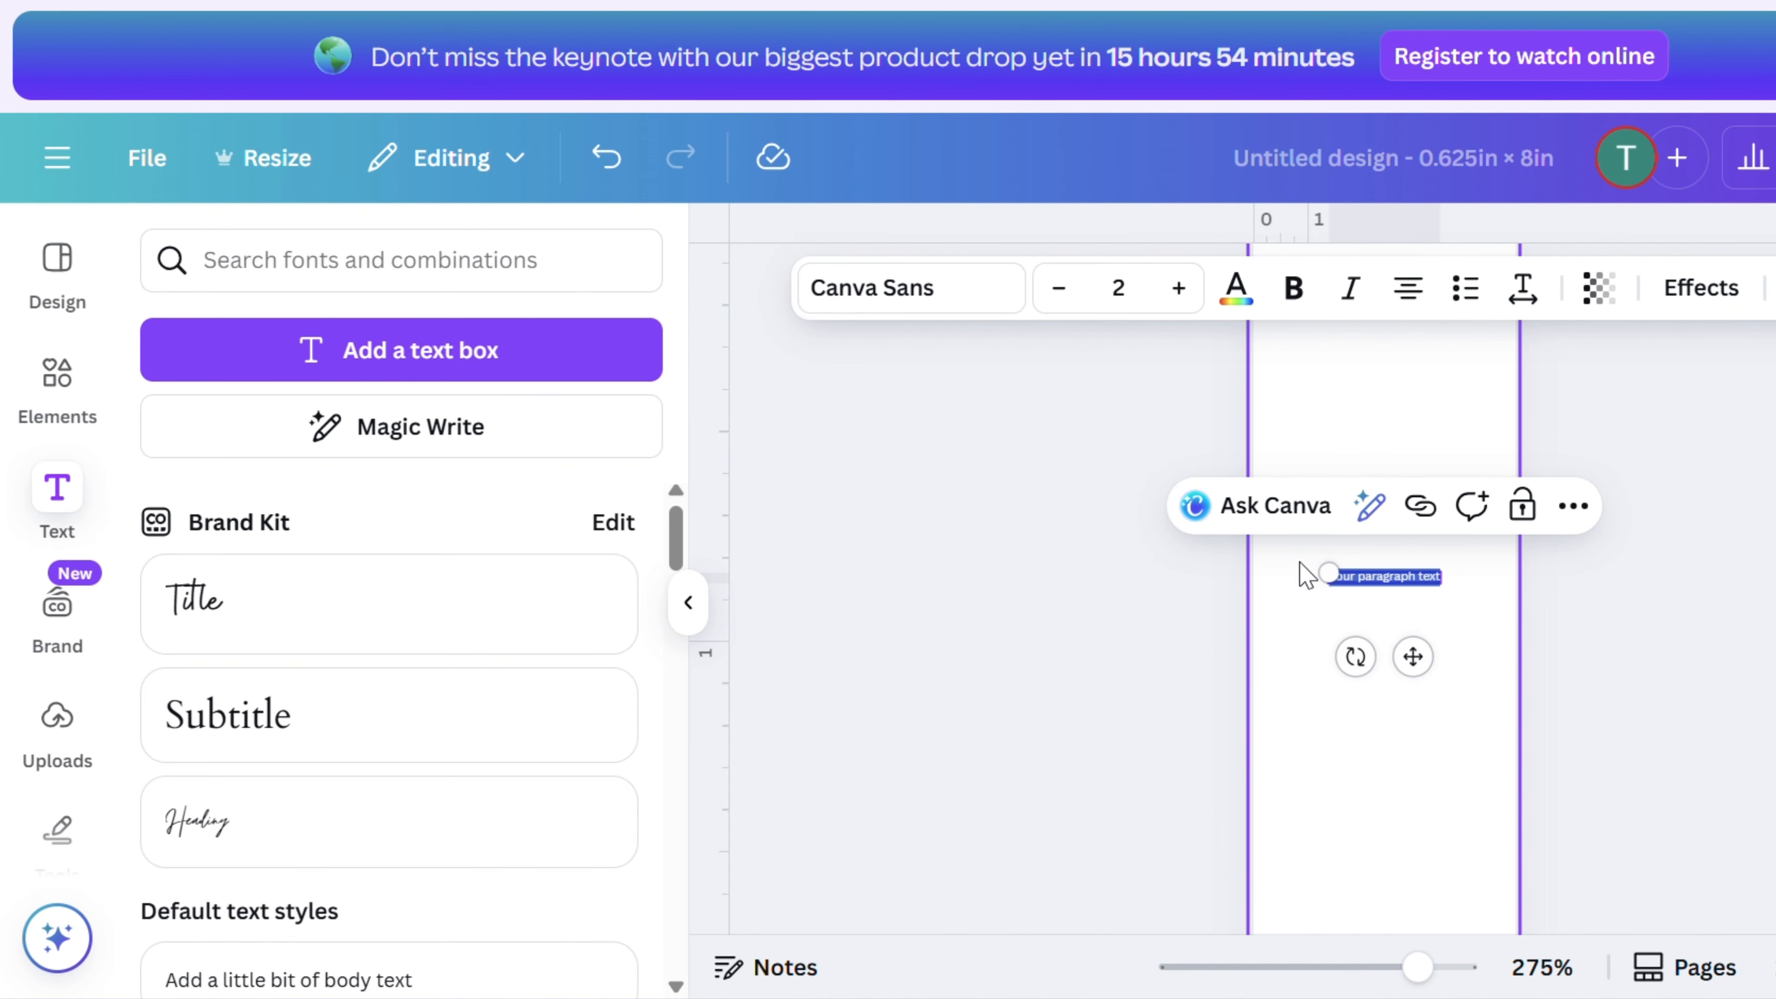
pyautogui.moveTo(1327, 572); pyautogui.dragTo(1182, 556)
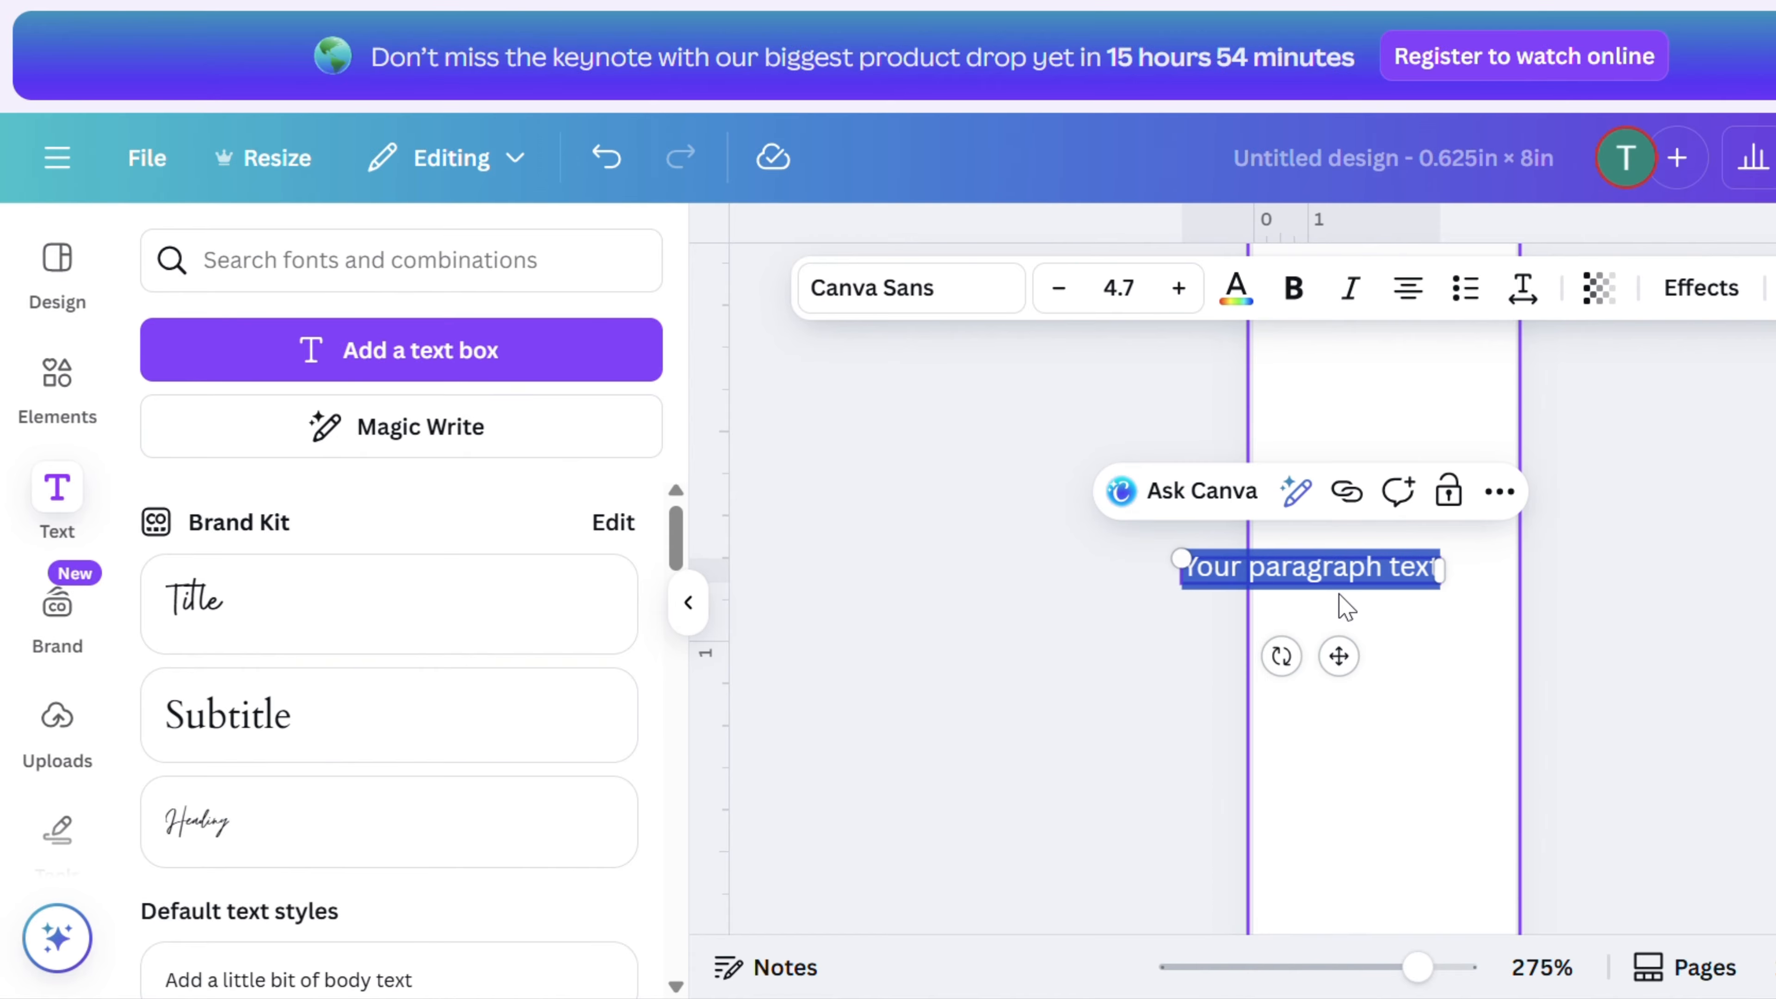
# - Replace the placeholder paragraph text with the deceased person's full name
pyautogui.moveTo(1346, 580); pyautogui.dragTo(1379, 587)
pyautogui.click(1435, 568)
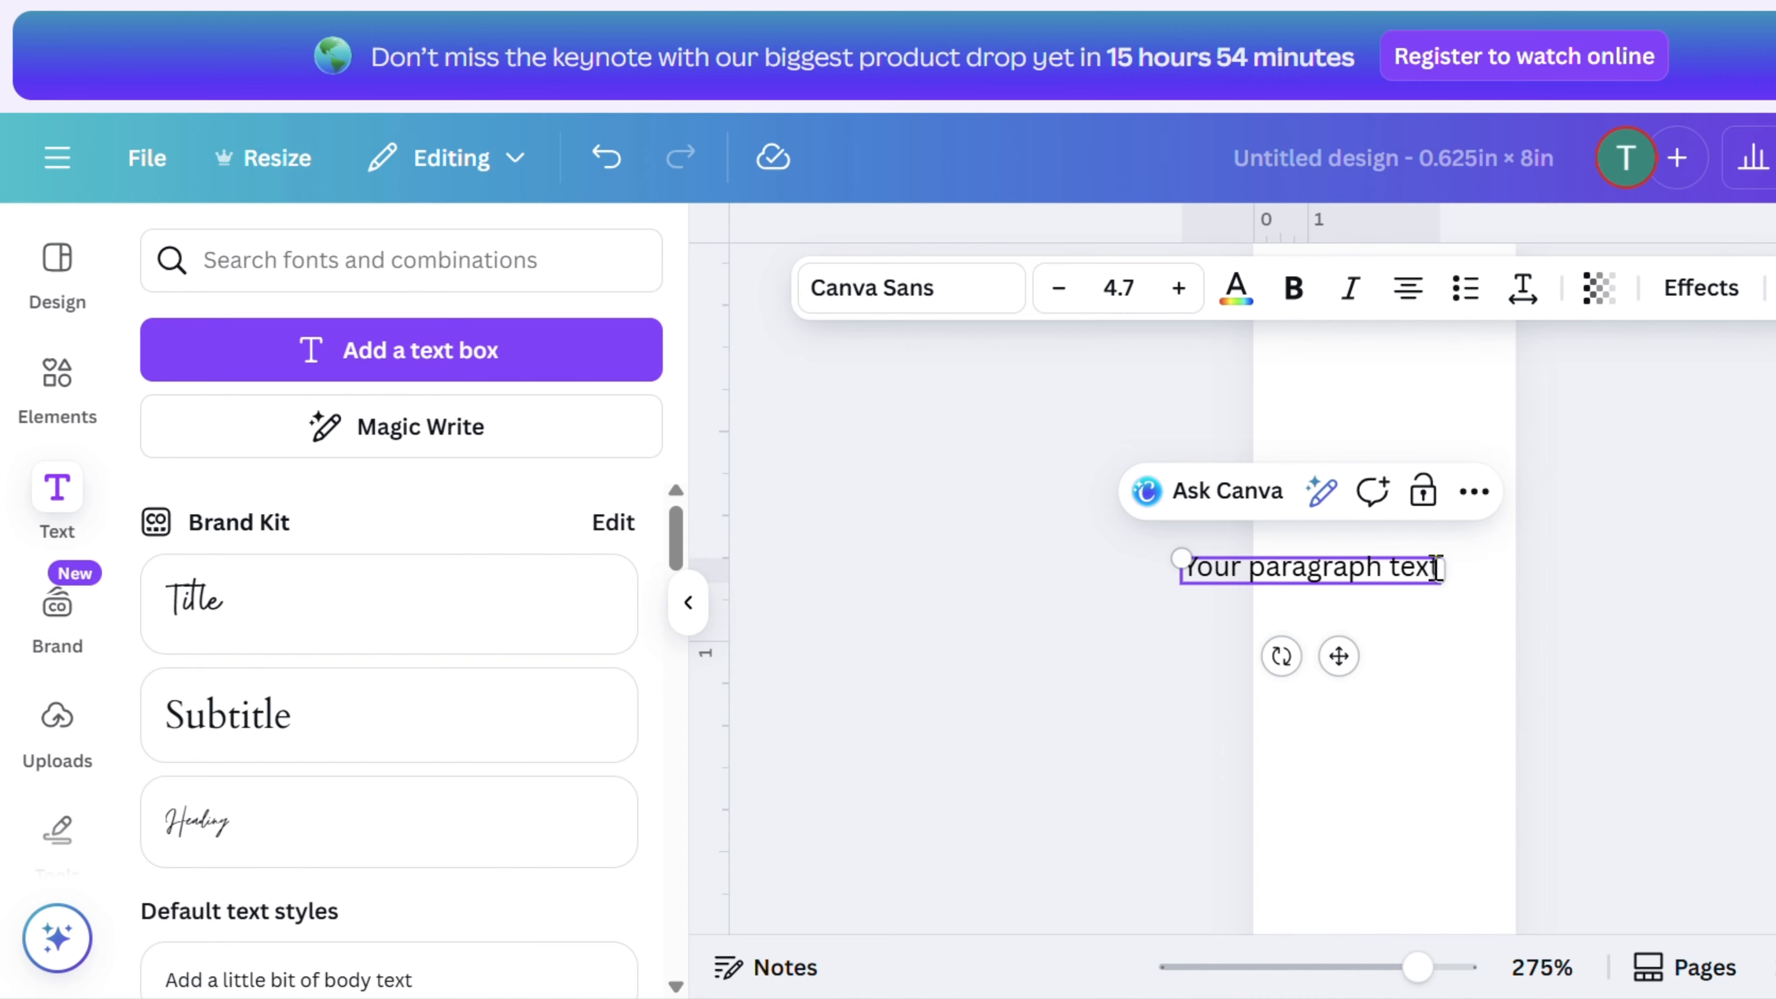
pyautogui.press('BackSpace')
pyautogui.press('BackSpace')
pyautogui.press('BackSpace')
pyautogui.press('BackSpace')
pyautogui.press('BackSpace')
pyautogui.press('BackSpace')
pyautogui.press('BackSpace')
pyautogui.press('BackSpace')
pyautogui.press('BackSpace')
pyautogui.press('BackSpace')
pyautogui.press('BackSpace')
pyautogui.press('BackSpace')
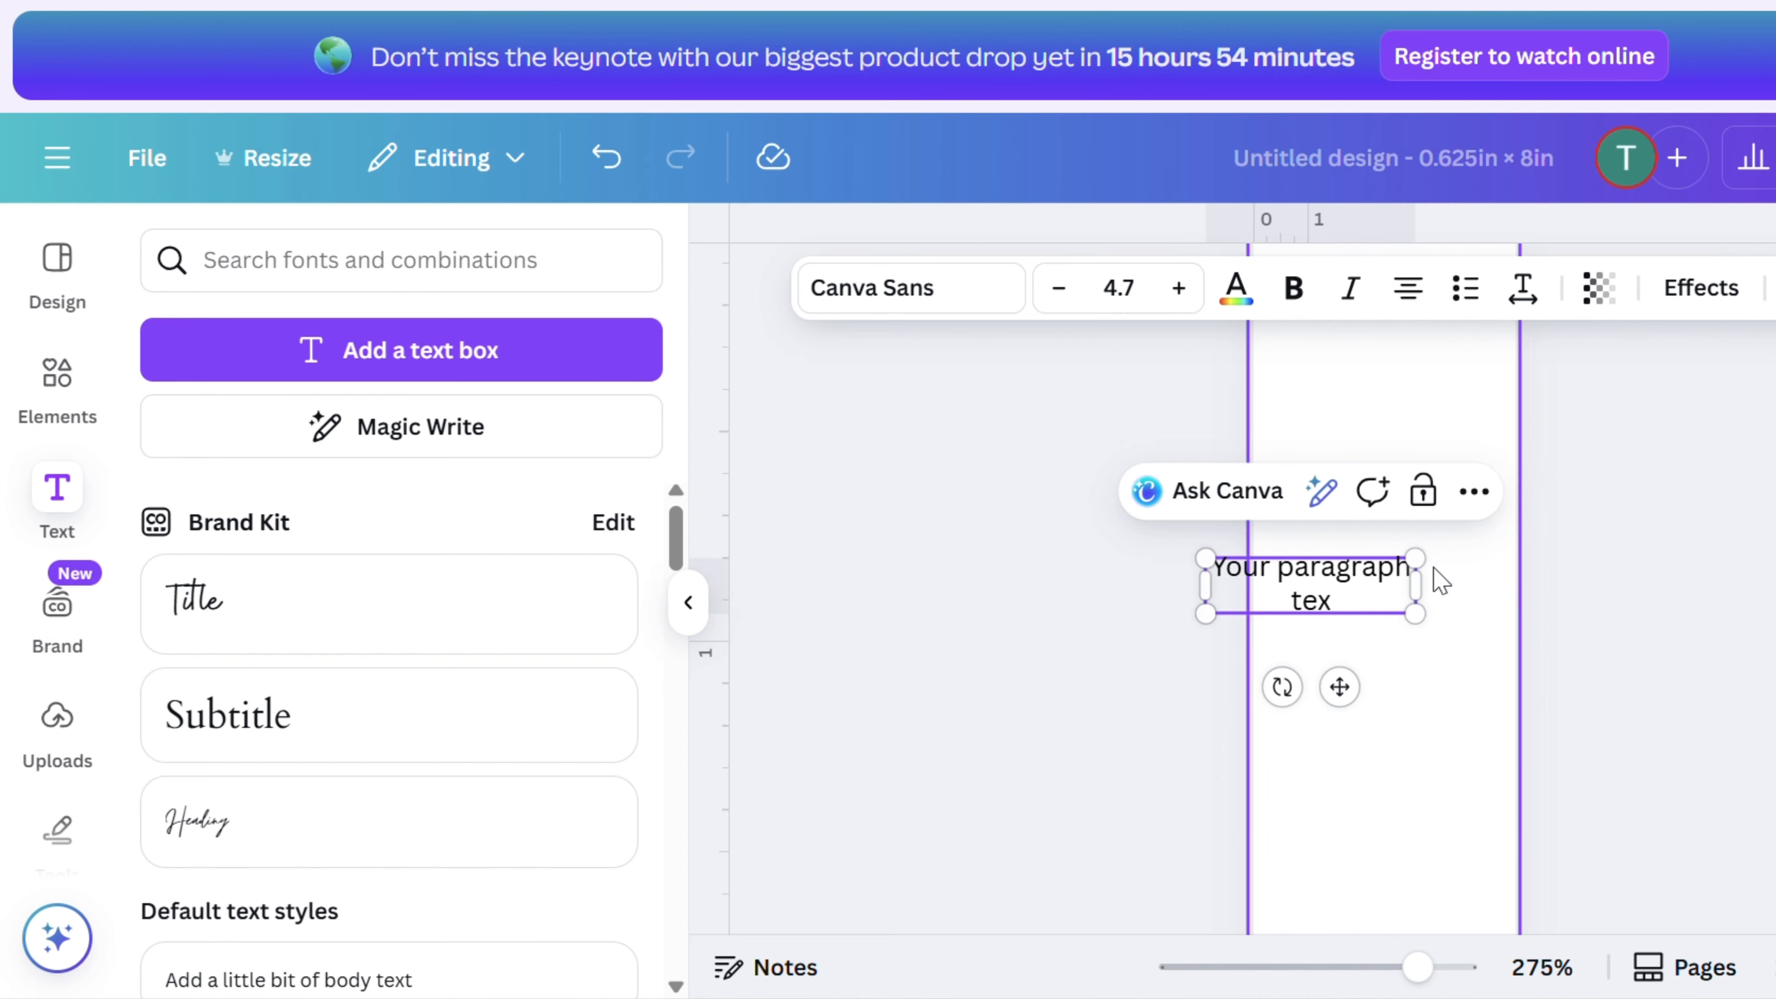
pyautogui.press('BackSpace')
pyautogui.press('BackSpace')
pyautogui.press('BackSpace')
pyautogui.press('BackSpace')
pyautogui.press('BackSpace')
pyautogui.press('BackSpace')
pyautogui.press('BackSpace')
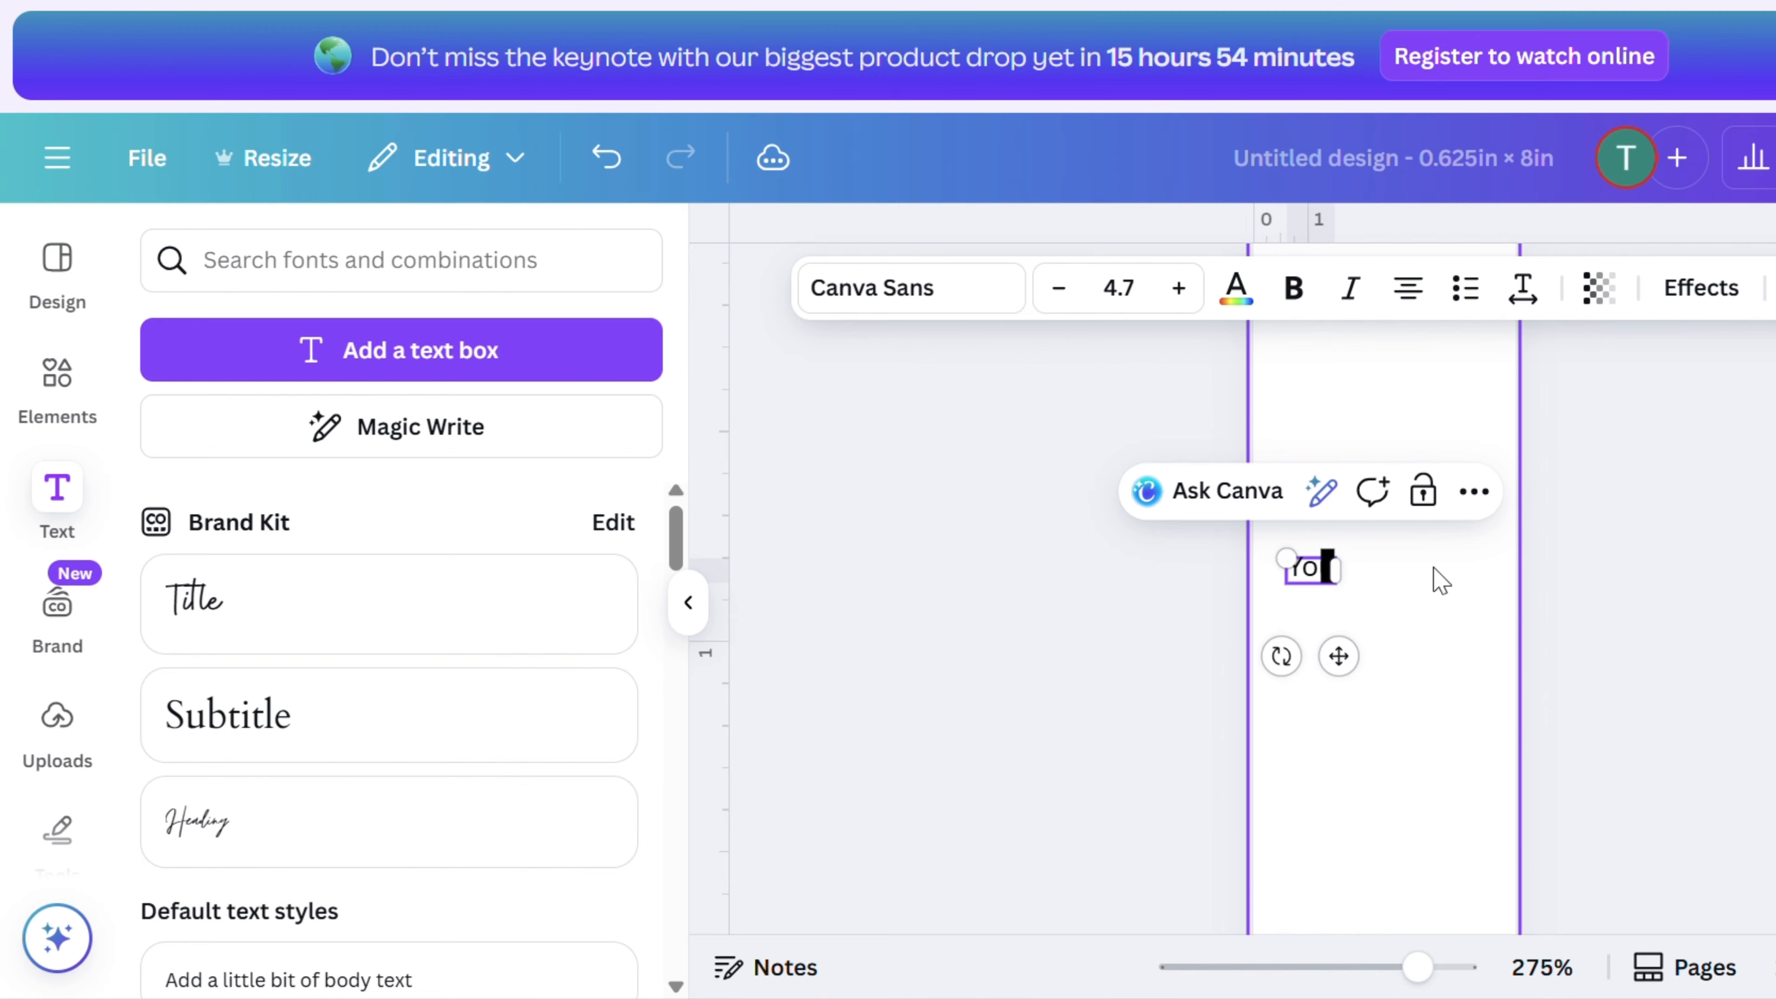
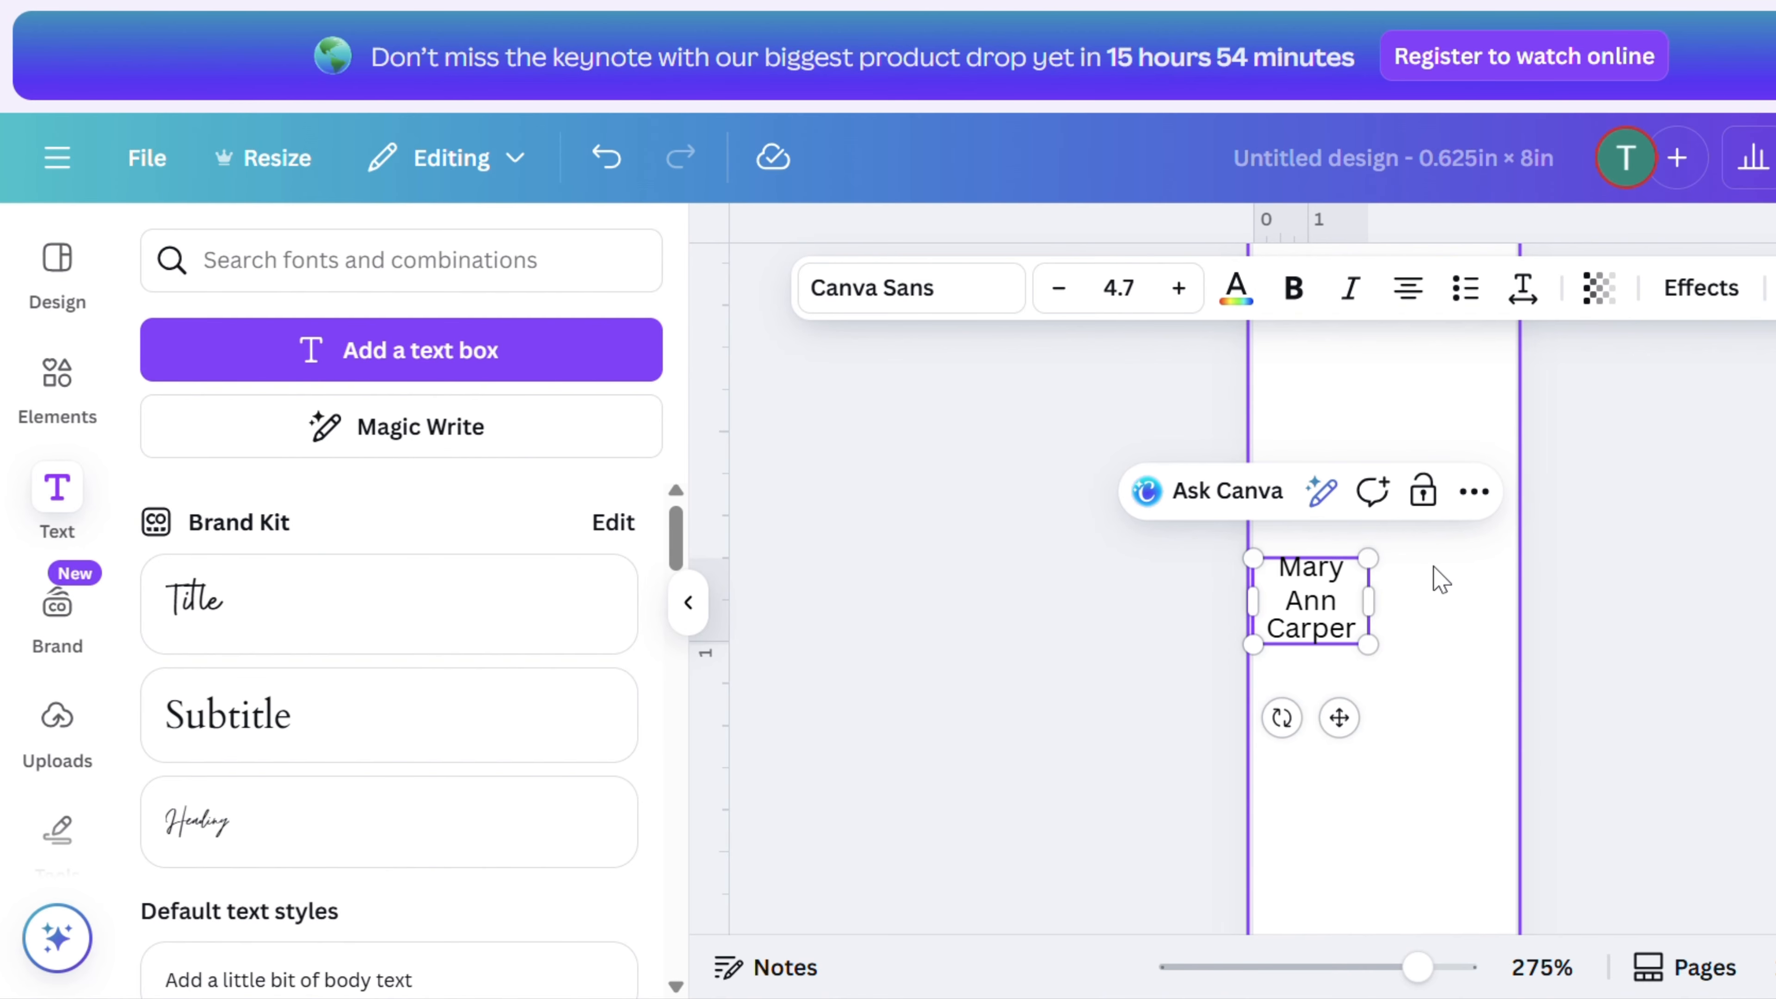
# - Change the name's font to Citadel Script and enlarge the text box to about font size 9.6
pyautogui.moveTo(1368, 644); pyautogui.dragTo(1431, 692)
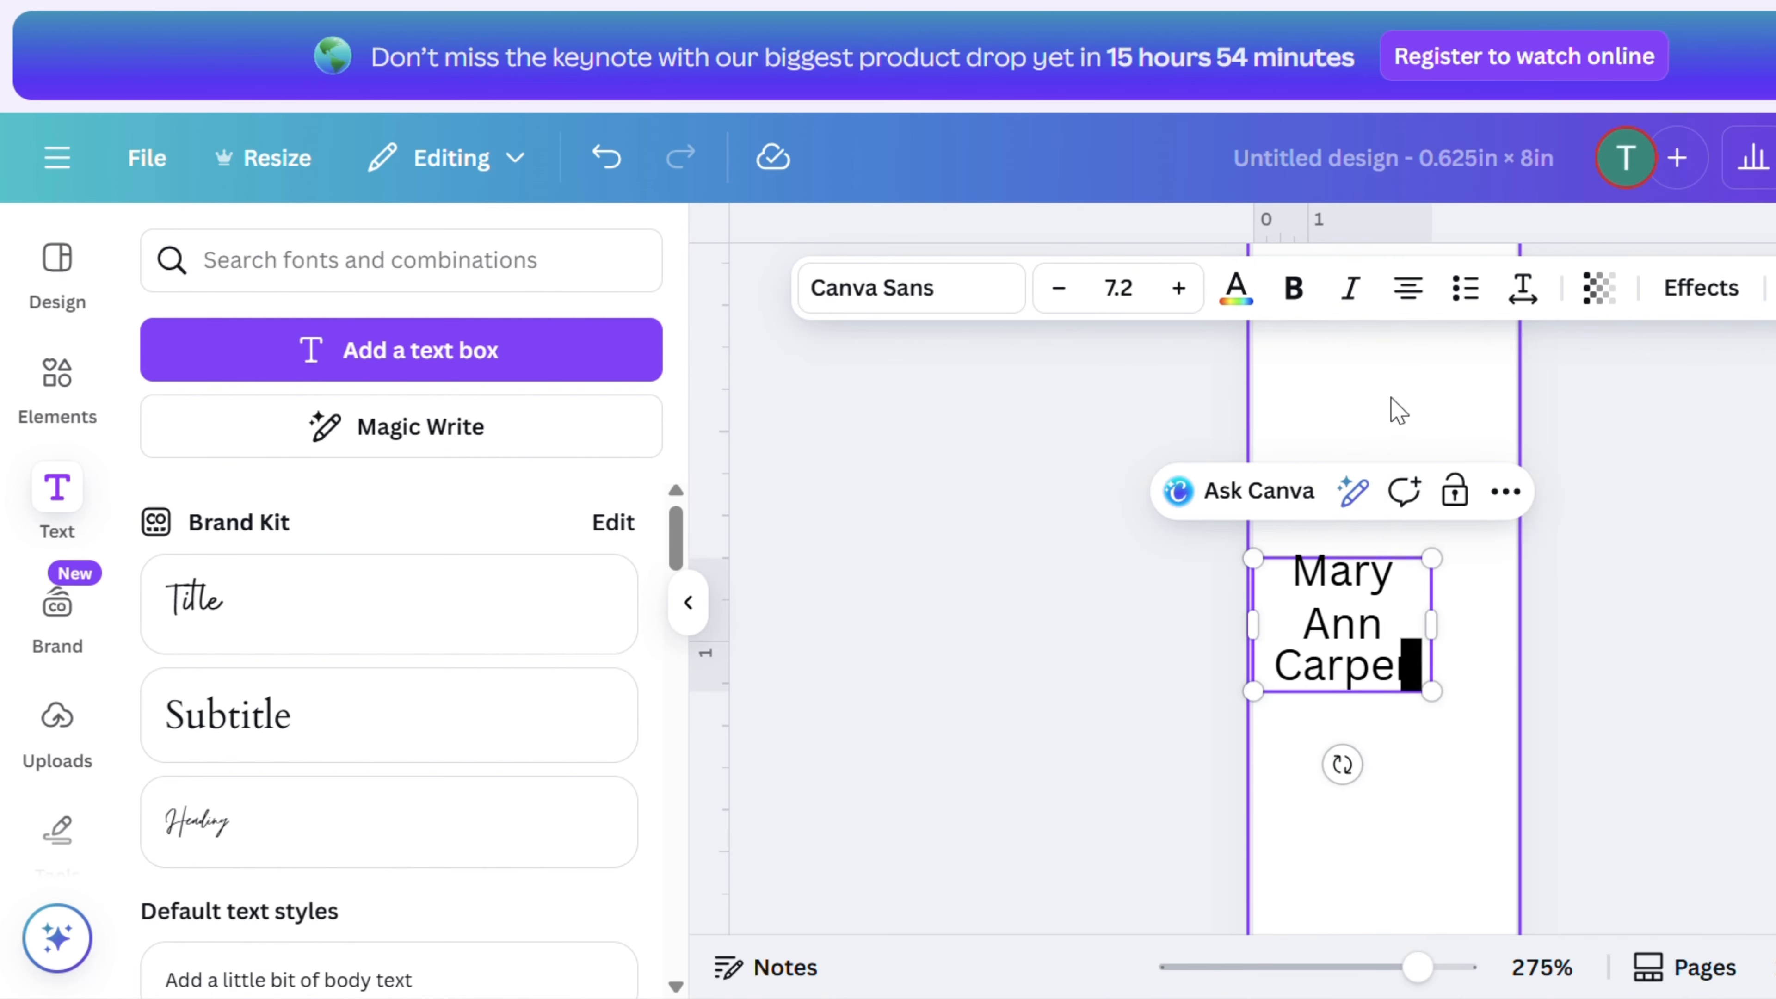
pyautogui.click(1396, 420)
pyautogui.click(1396, 658)
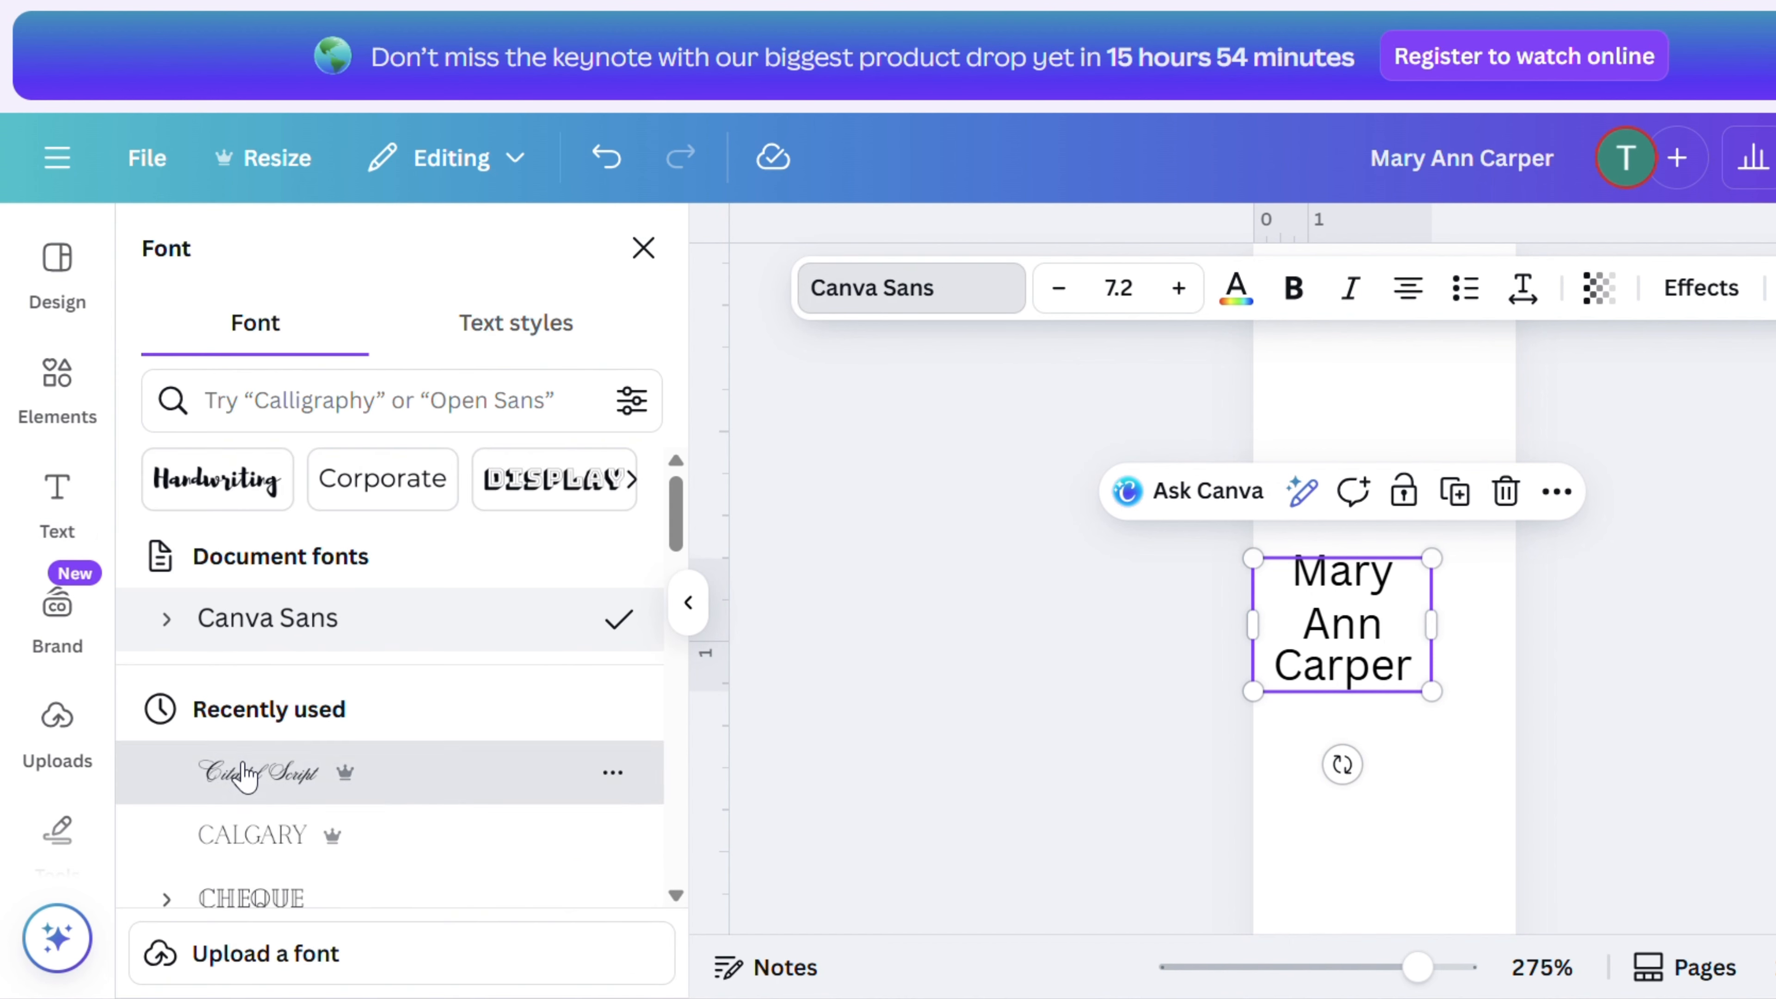
pyautogui.click(253, 765)
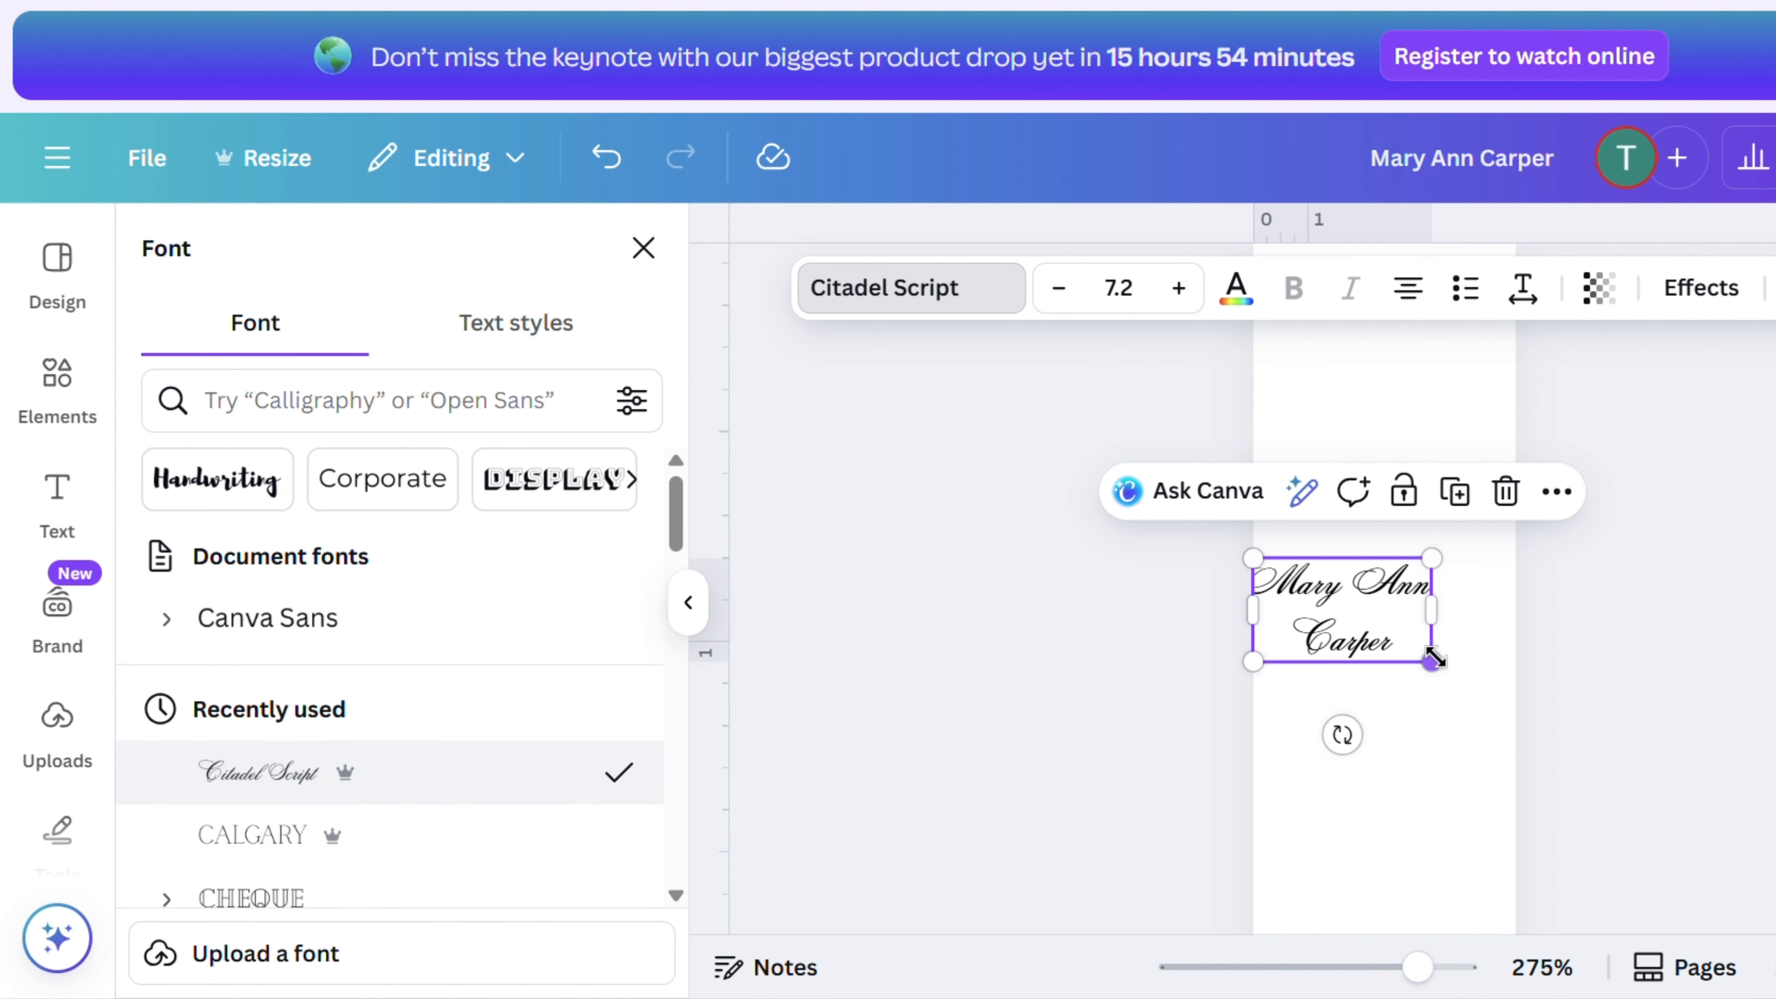
pyautogui.moveTo(1432, 661); pyautogui.dragTo(1491, 696)
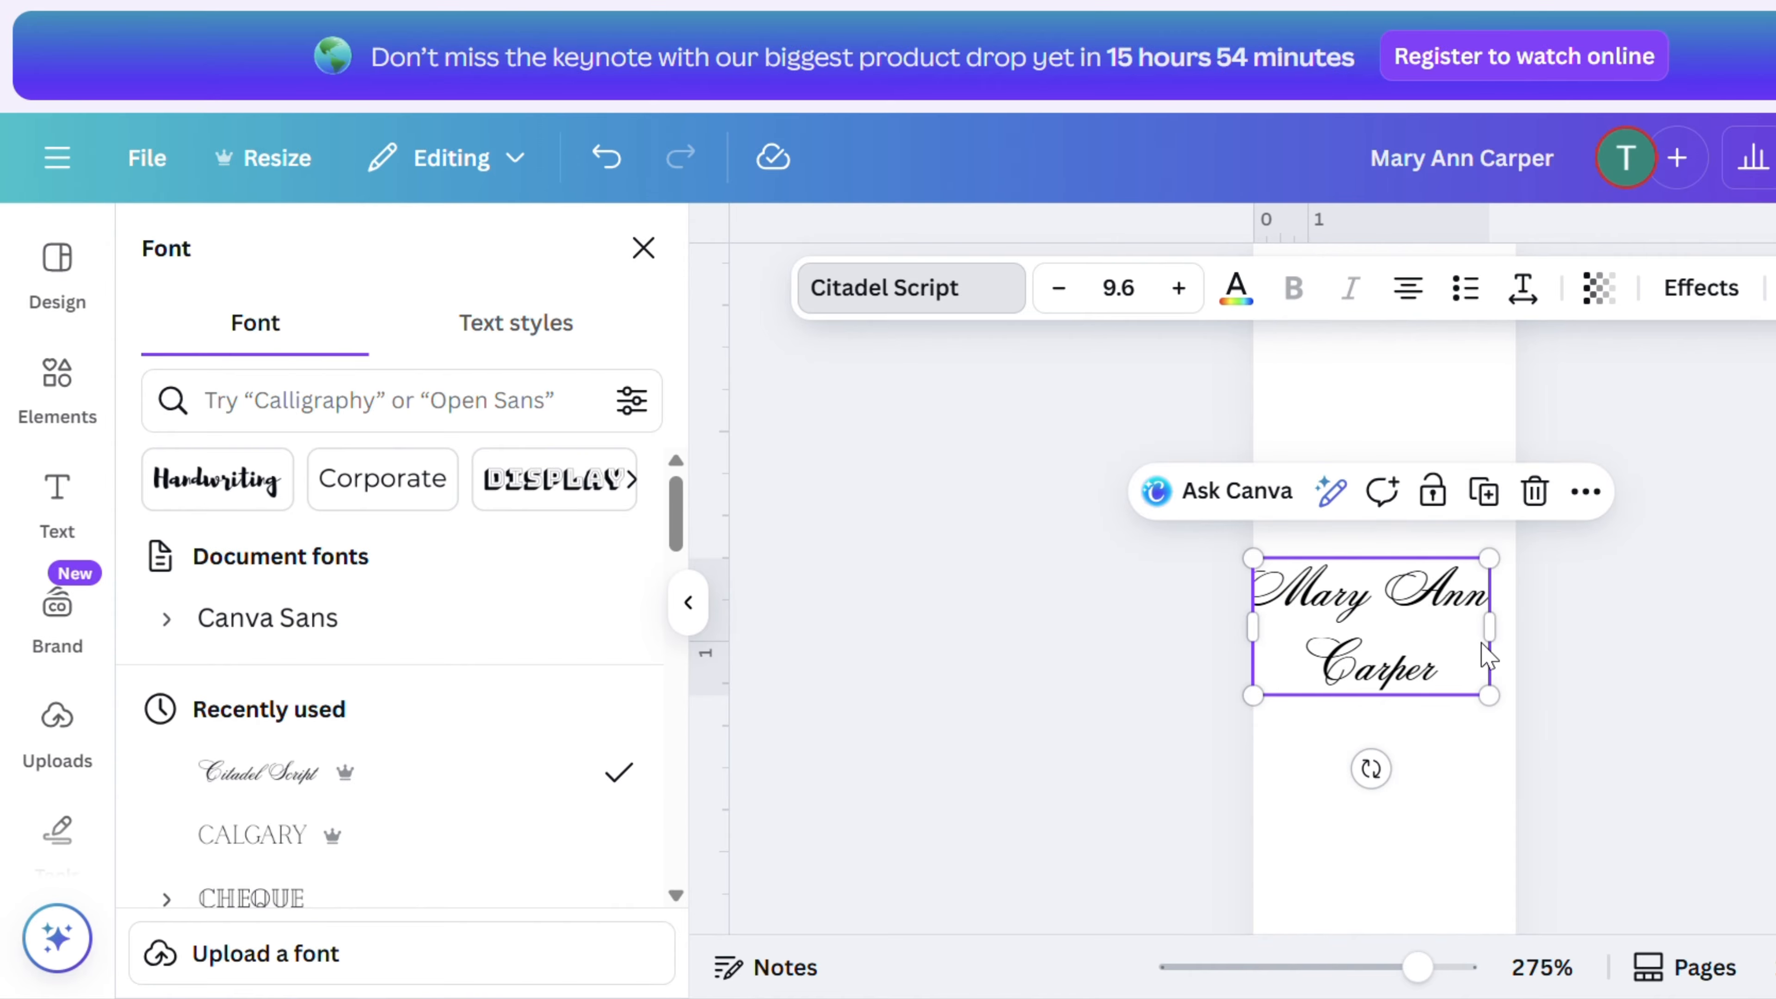
pyautogui.moveTo(1491, 626); pyautogui.dragTo(1504, 634)
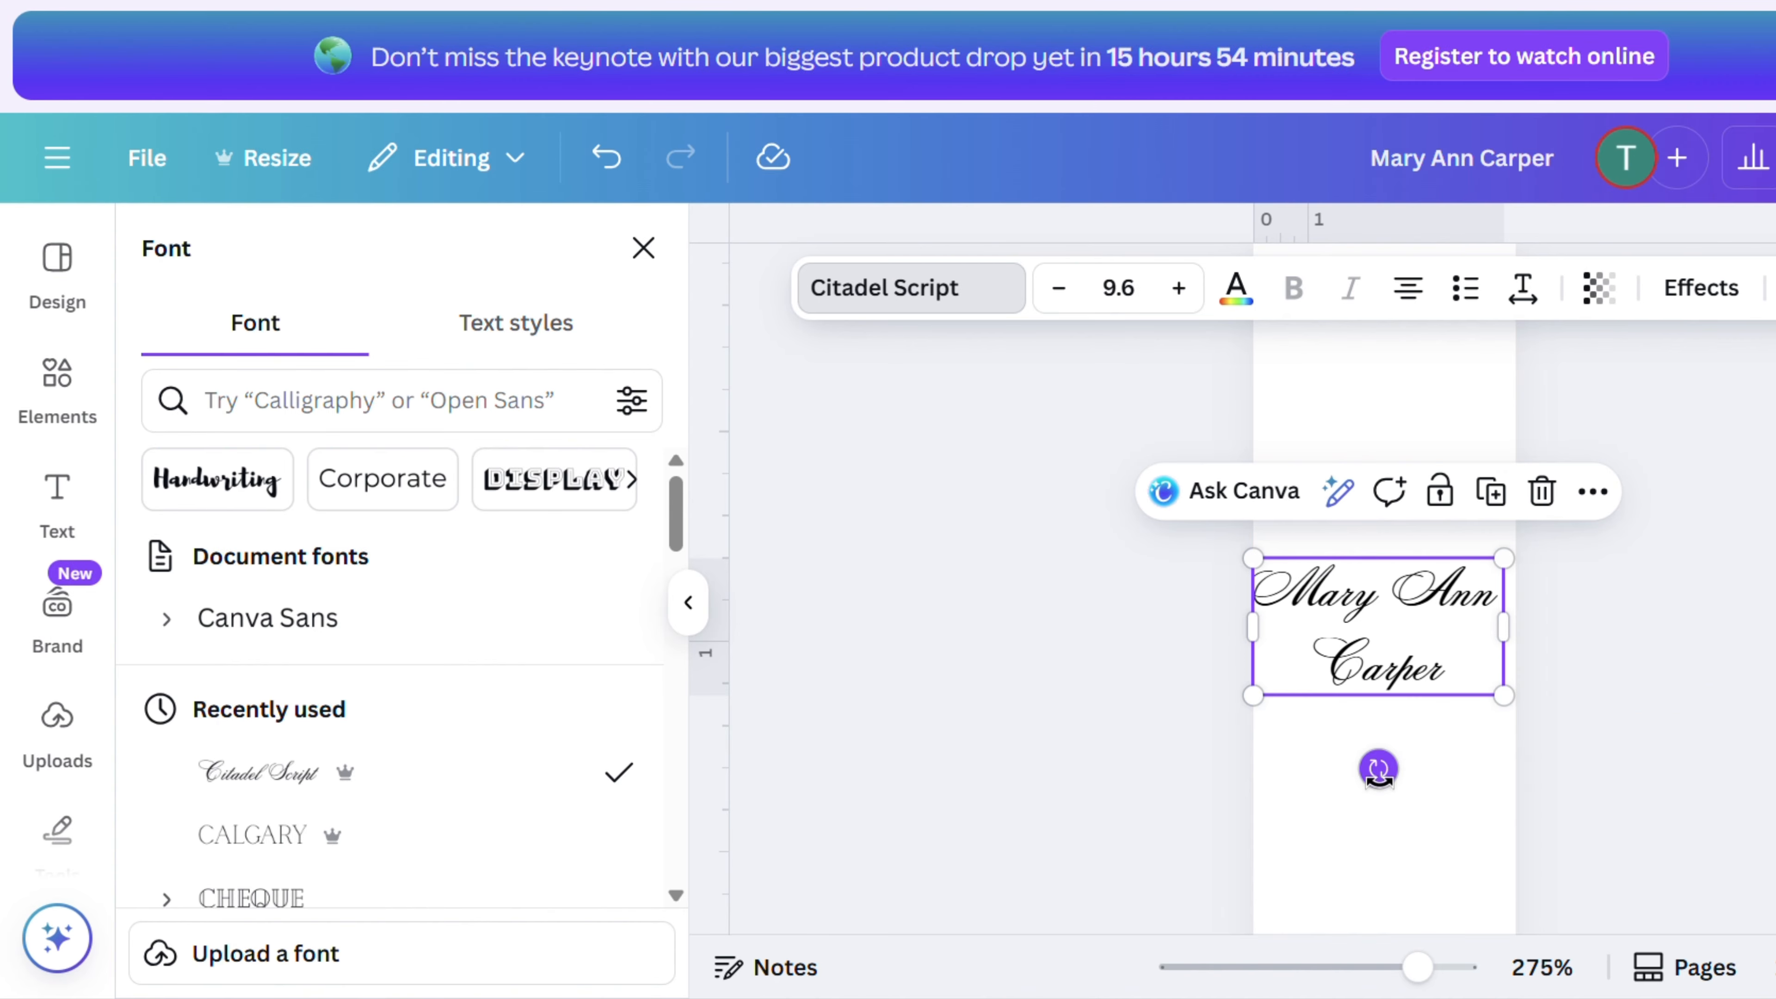
# - Rotate the name to run vertically along the bookmark and enlarge it to about font size 18.8
pyautogui.moveTo(1372, 769); pyautogui.dragTo(1440, 630)
pyautogui.moveTo(1380, 498); pyautogui.dragTo(1381, 348)
pyautogui.scroll(3, 1406, 497)
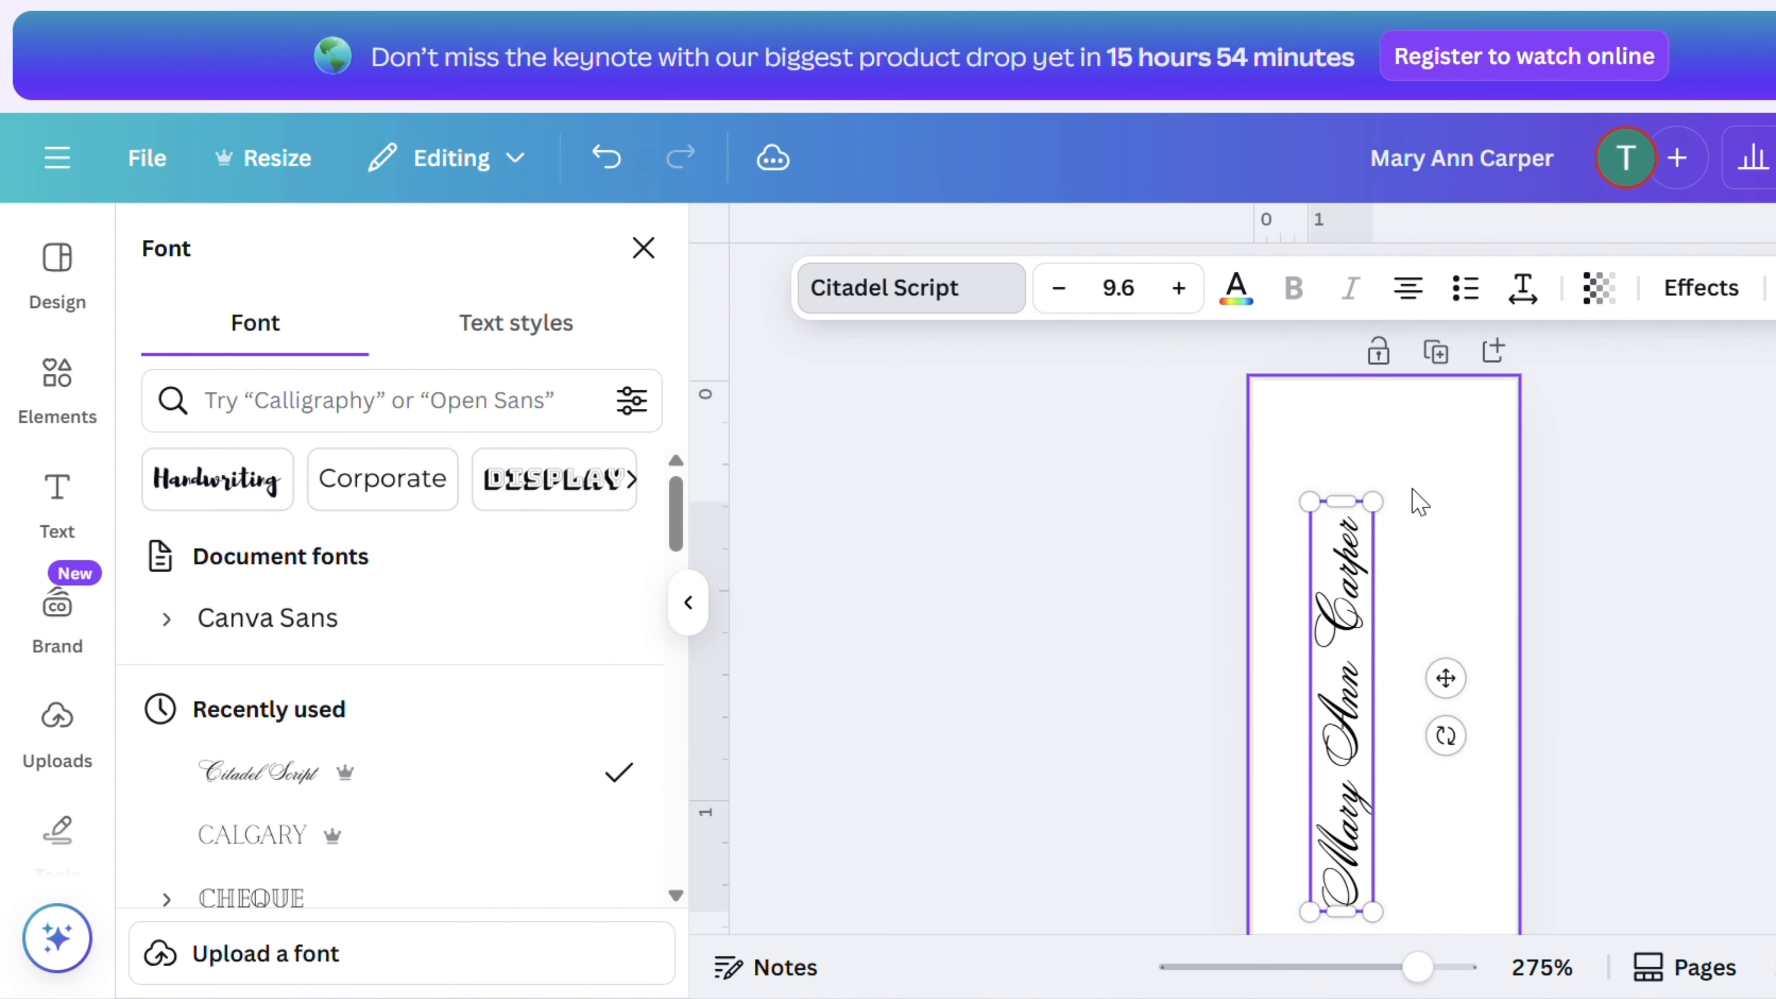
pyautogui.moveTo(1372, 518); pyautogui.dragTo(1387, 389)
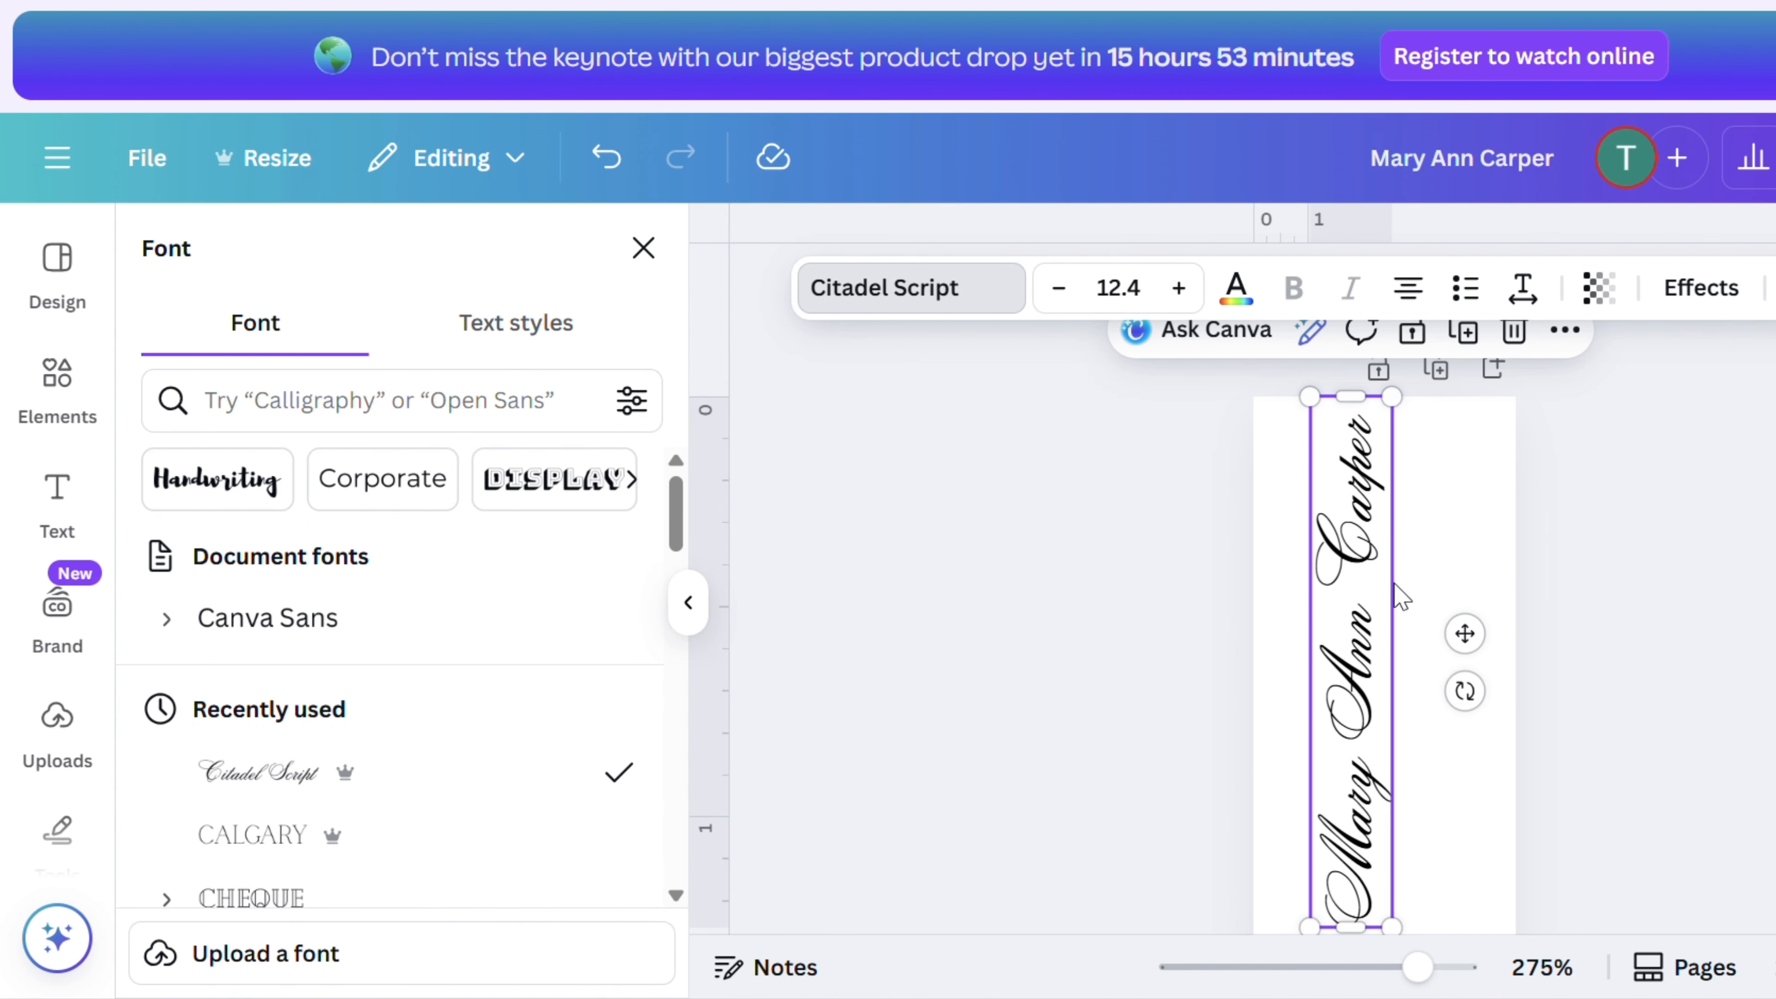
pyautogui.scroll(-5, 1396, 595)
pyautogui.moveTo(1311, 450); pyautogui.dragTo(1294, 735)
pyautogui.scroll(5, 1315, 707)
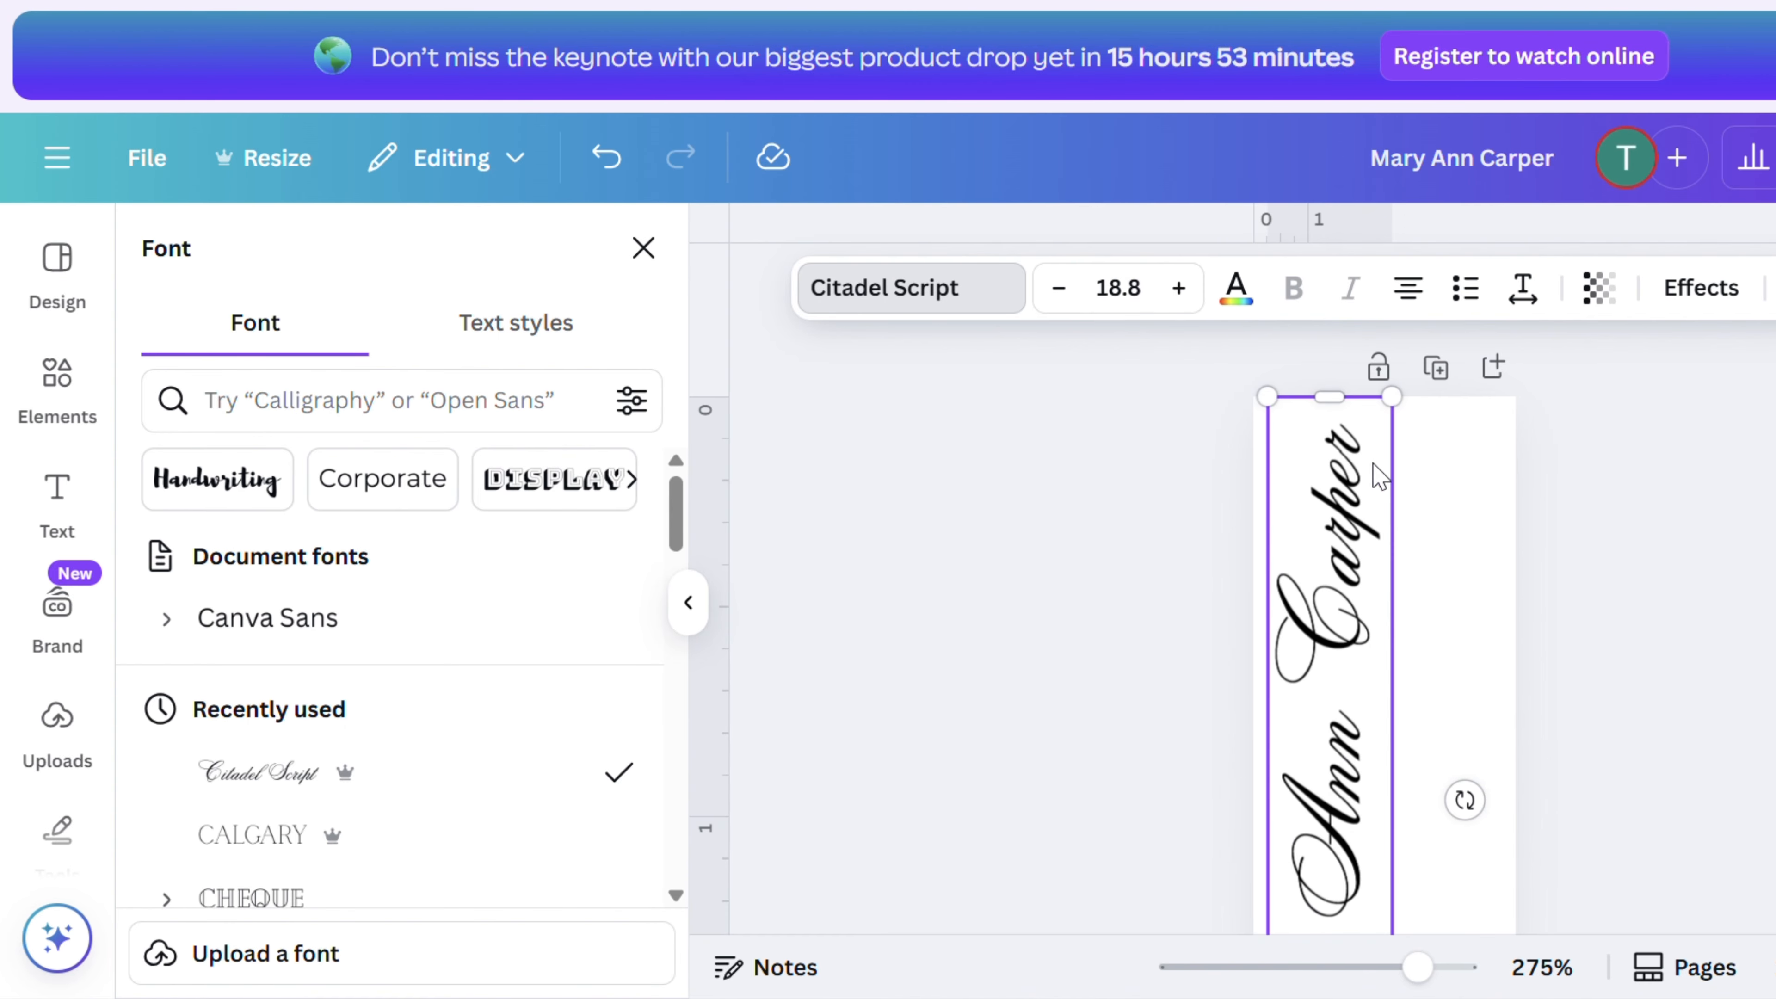
pyautogui.scroll(-2, 1392, 532)
pyautogui.click(1491, 508)
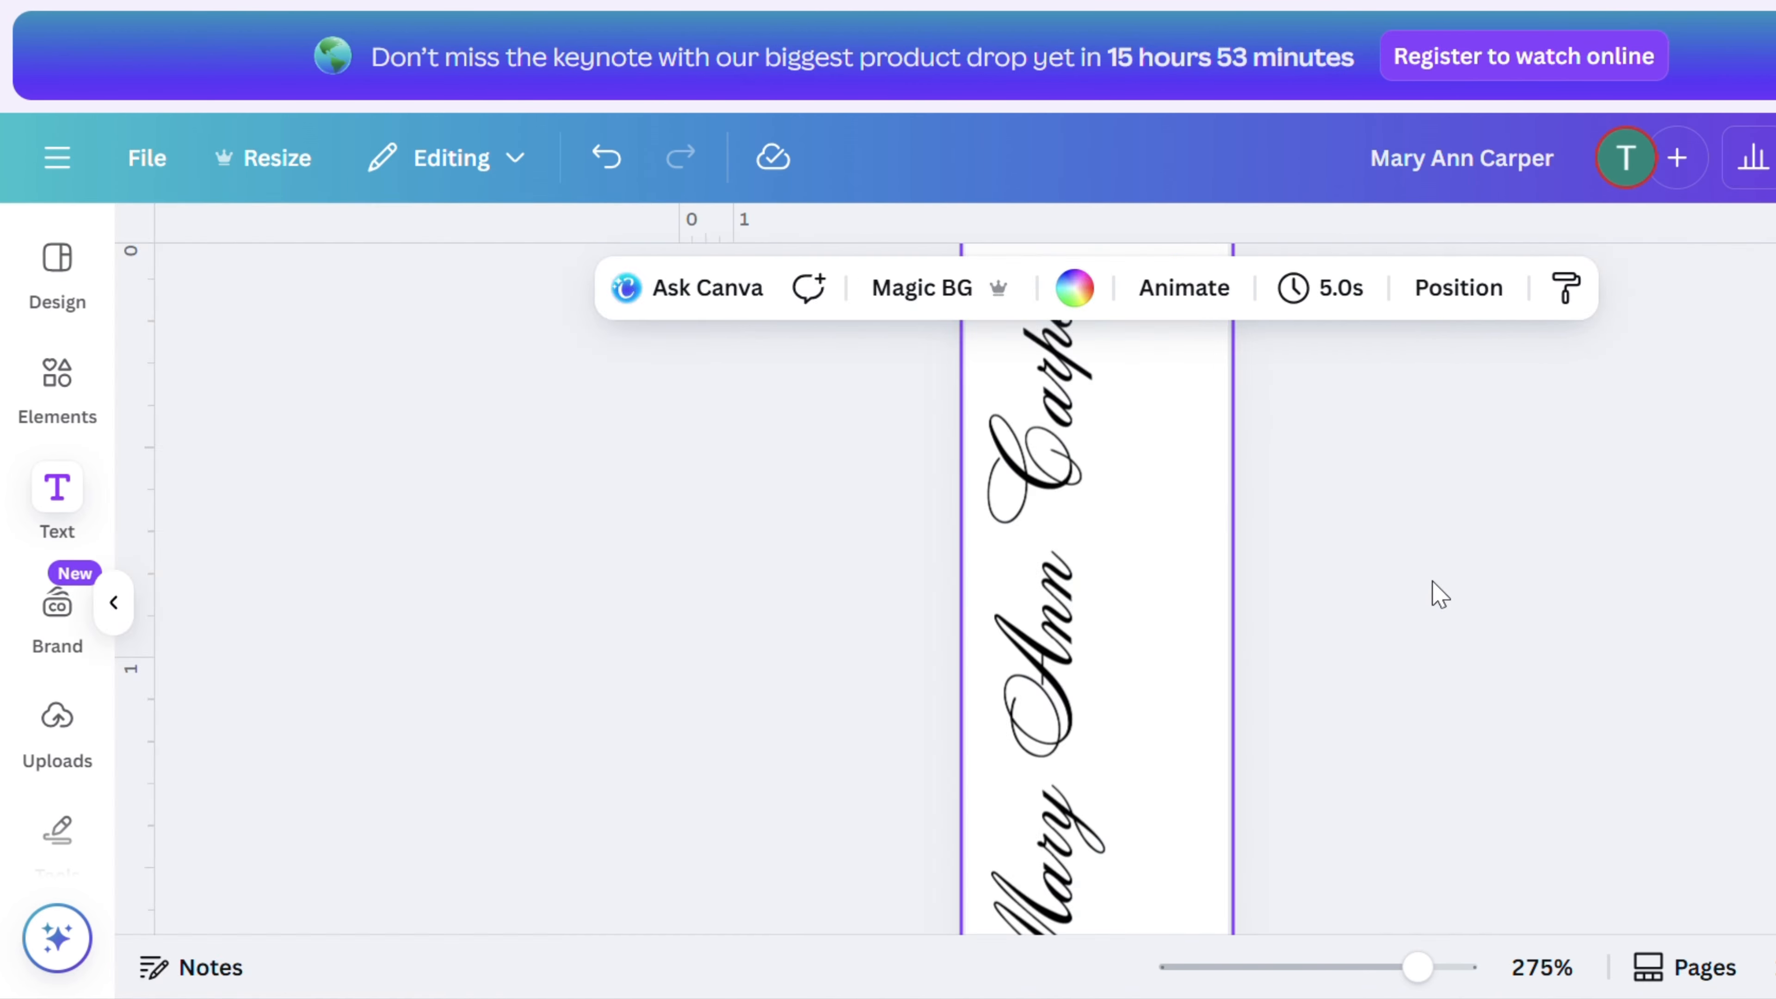
# - Add a new text box near the top of the bookmark and clear its placeholder text
pyautogui.click(57, 488)
pyautogui.click(508, 369)
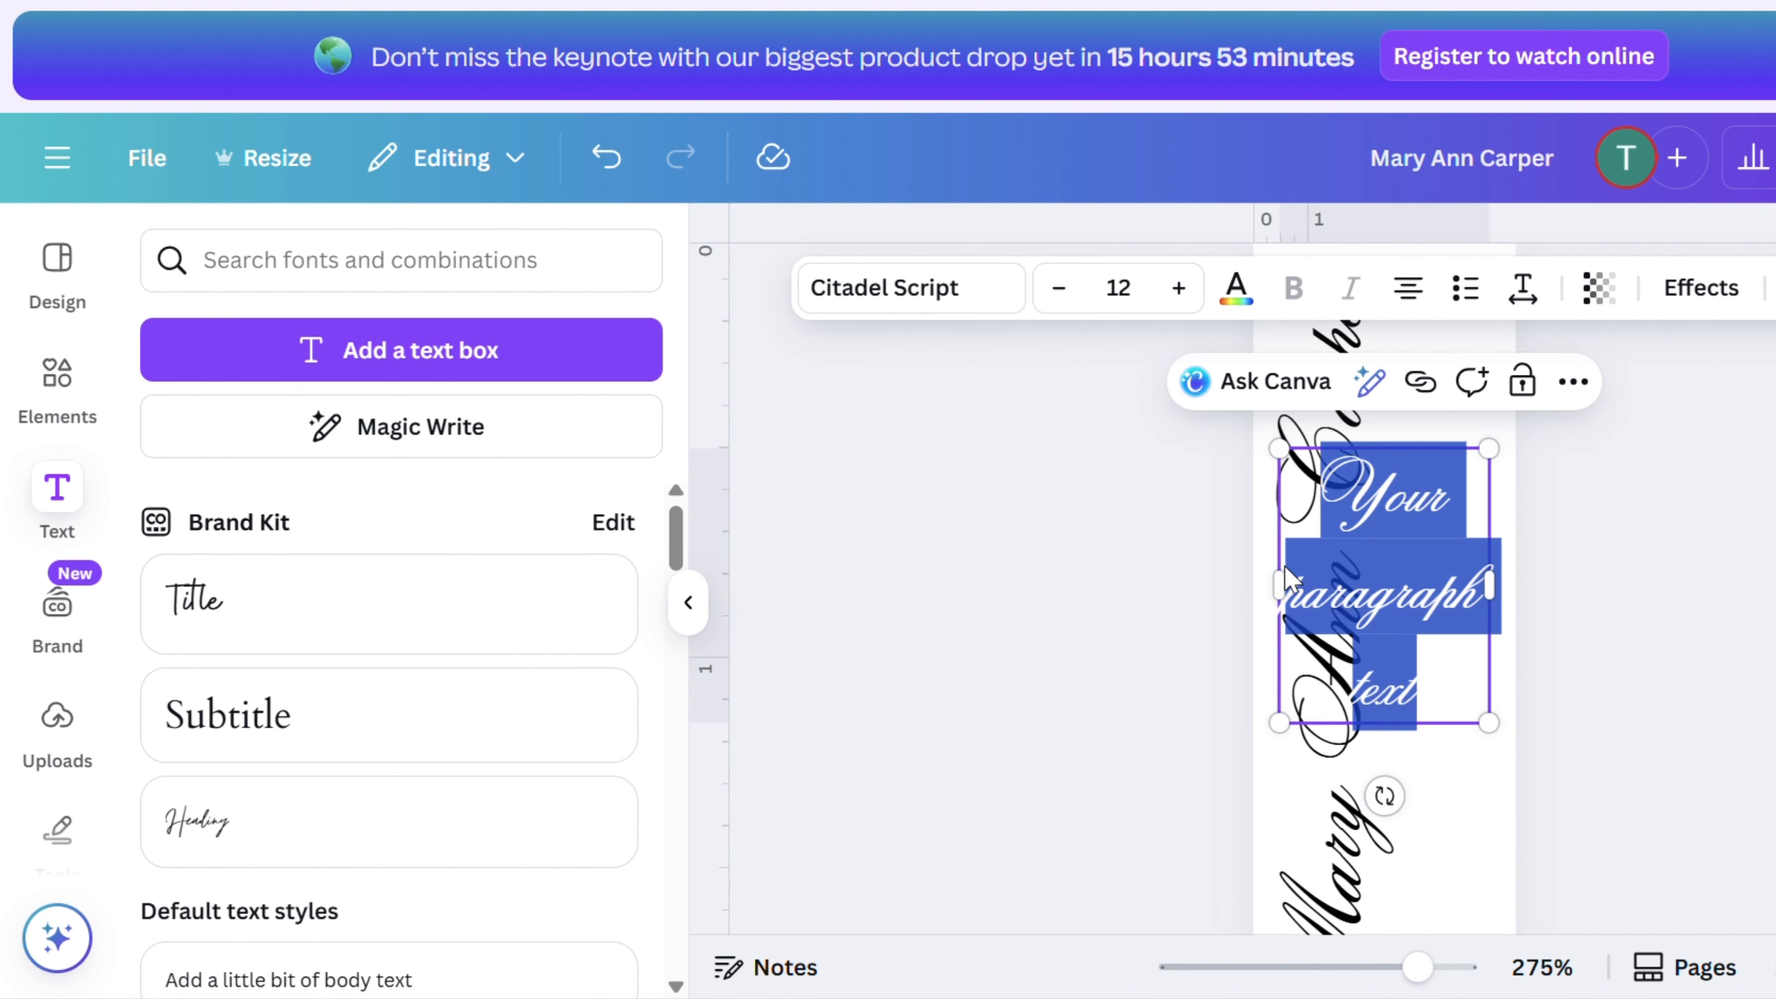
pyautogui.click(1452, 696)
pyautogui.press('BackSpace')
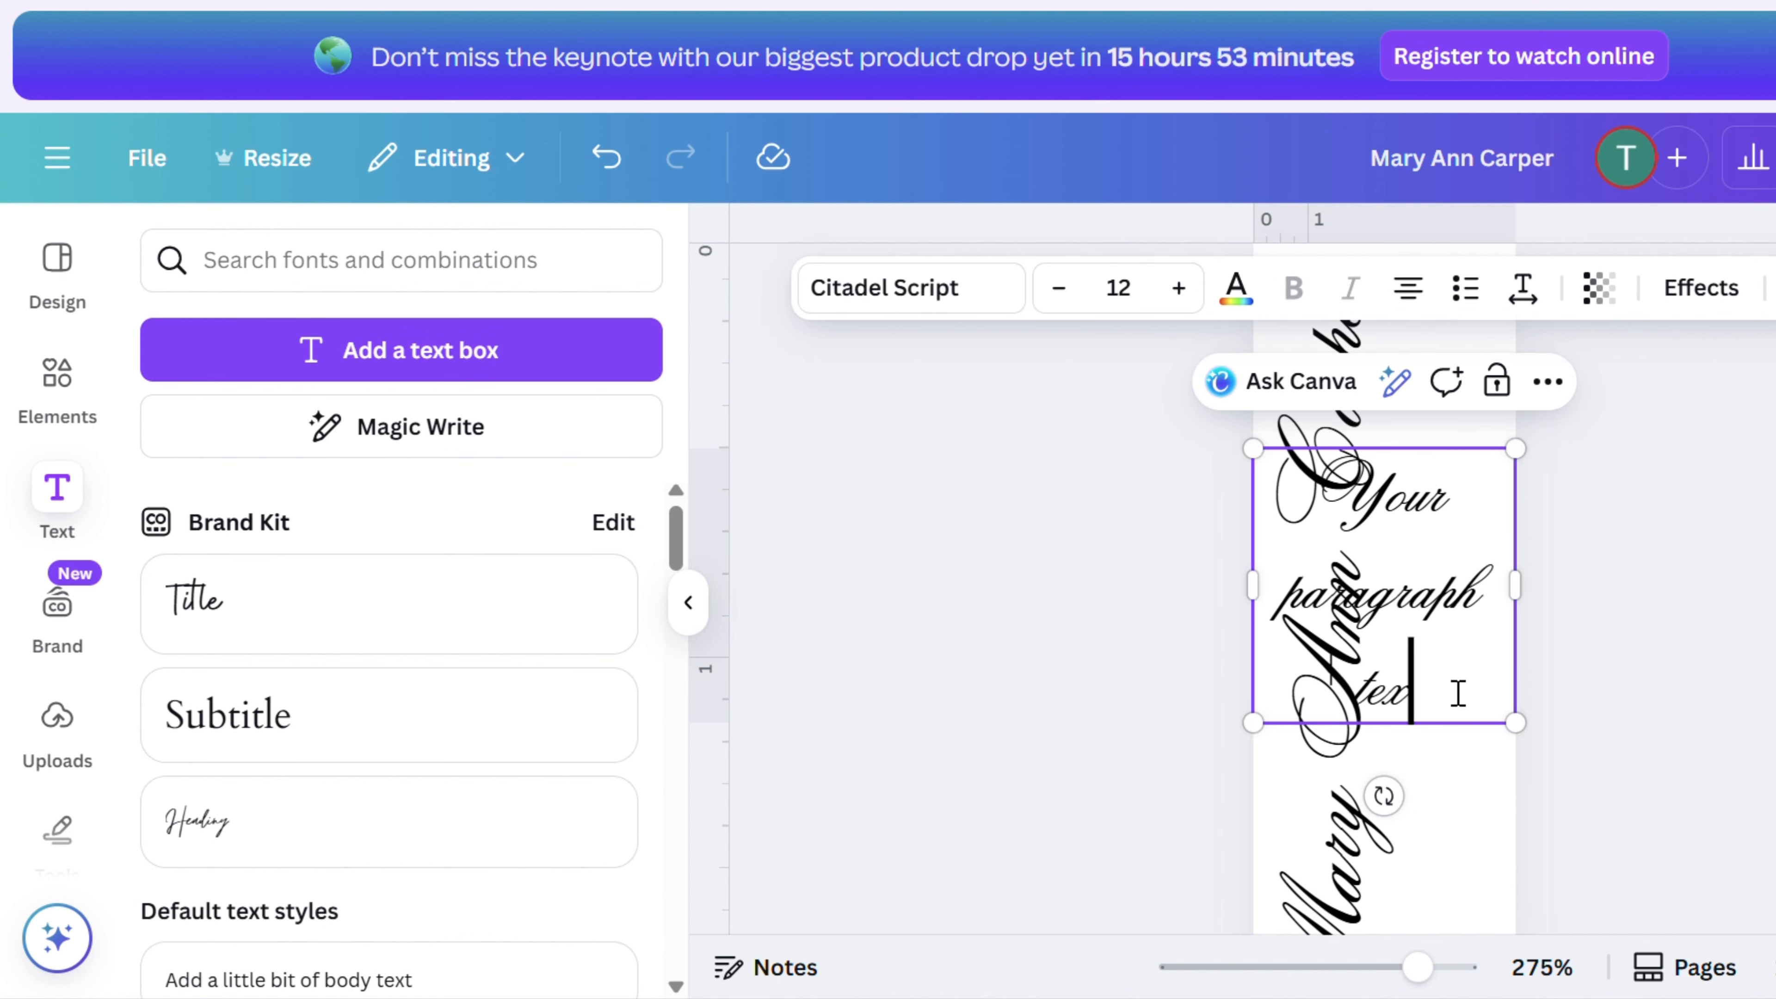
pyautogui.press('BackSpace')
pyautogui.press('BackSpace')
pyautogui.press('BackSpace')
pyautogui.press('BackSpace')
pyautogui.press('BackSpace')
pyautogui.press('BackSpace')
pyautogui.press('BackSpace')
pyautogui.press('BackSpace')
pyautogui.press('BackSpace')
pyautogui.press('BackSpace')
pyautogui.press('BackSpace')
pyautogui.press('BackSpace')
pyautogui.press('BackSpace')
pyautogui.press('BackSpace')
pyautogui.press('BackSpace')
pyautogui.press('BackSpace')
pyautogui.press('BackSpace')
pyautogui.press('BackSpace')
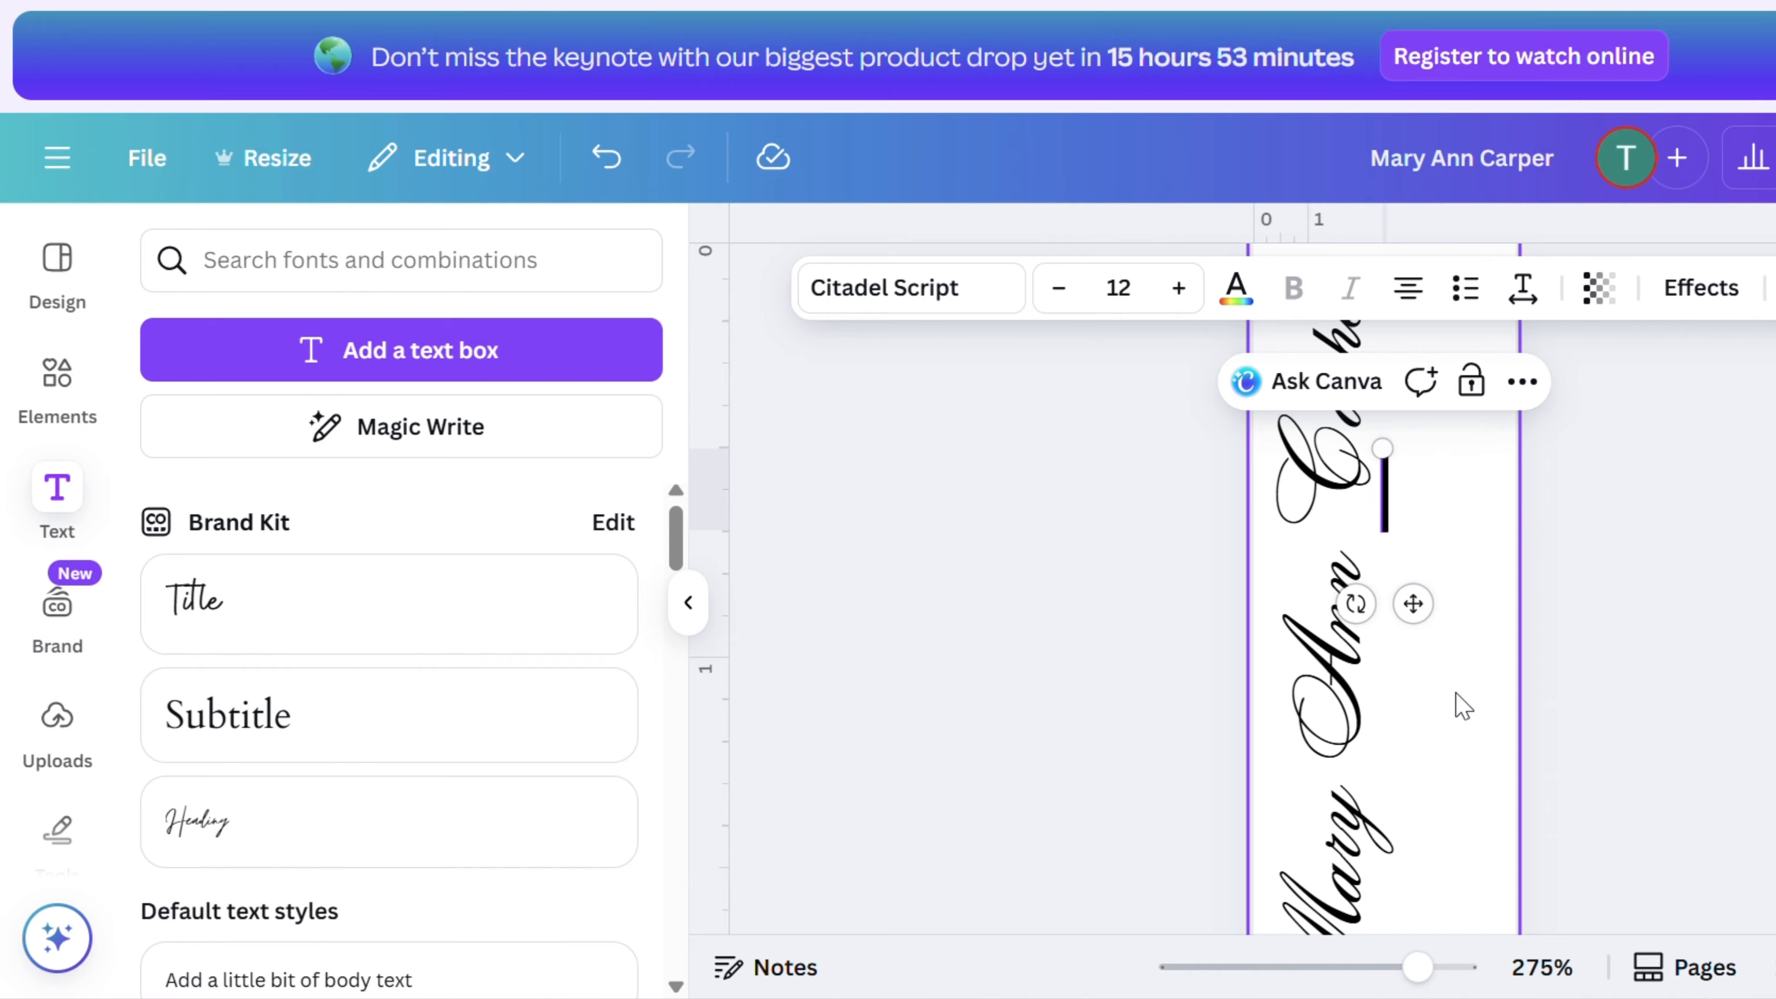
pyautogui.write('02/2')
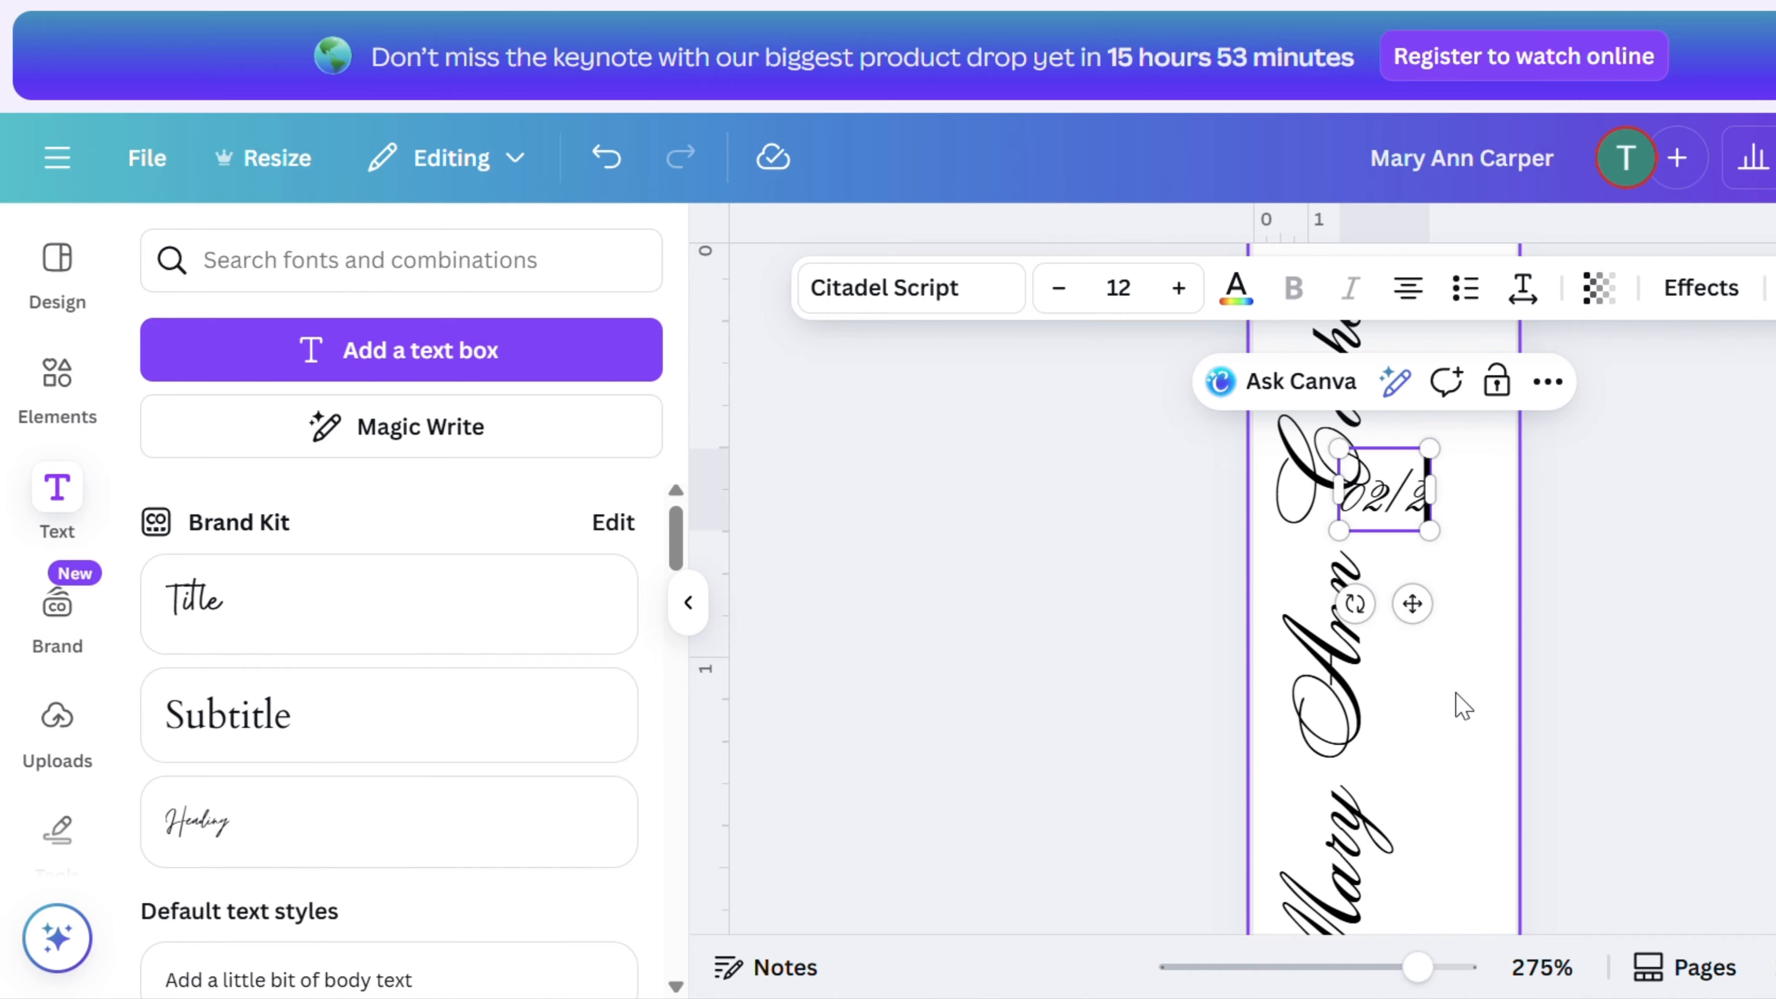
pyautogui.write('7/1950')
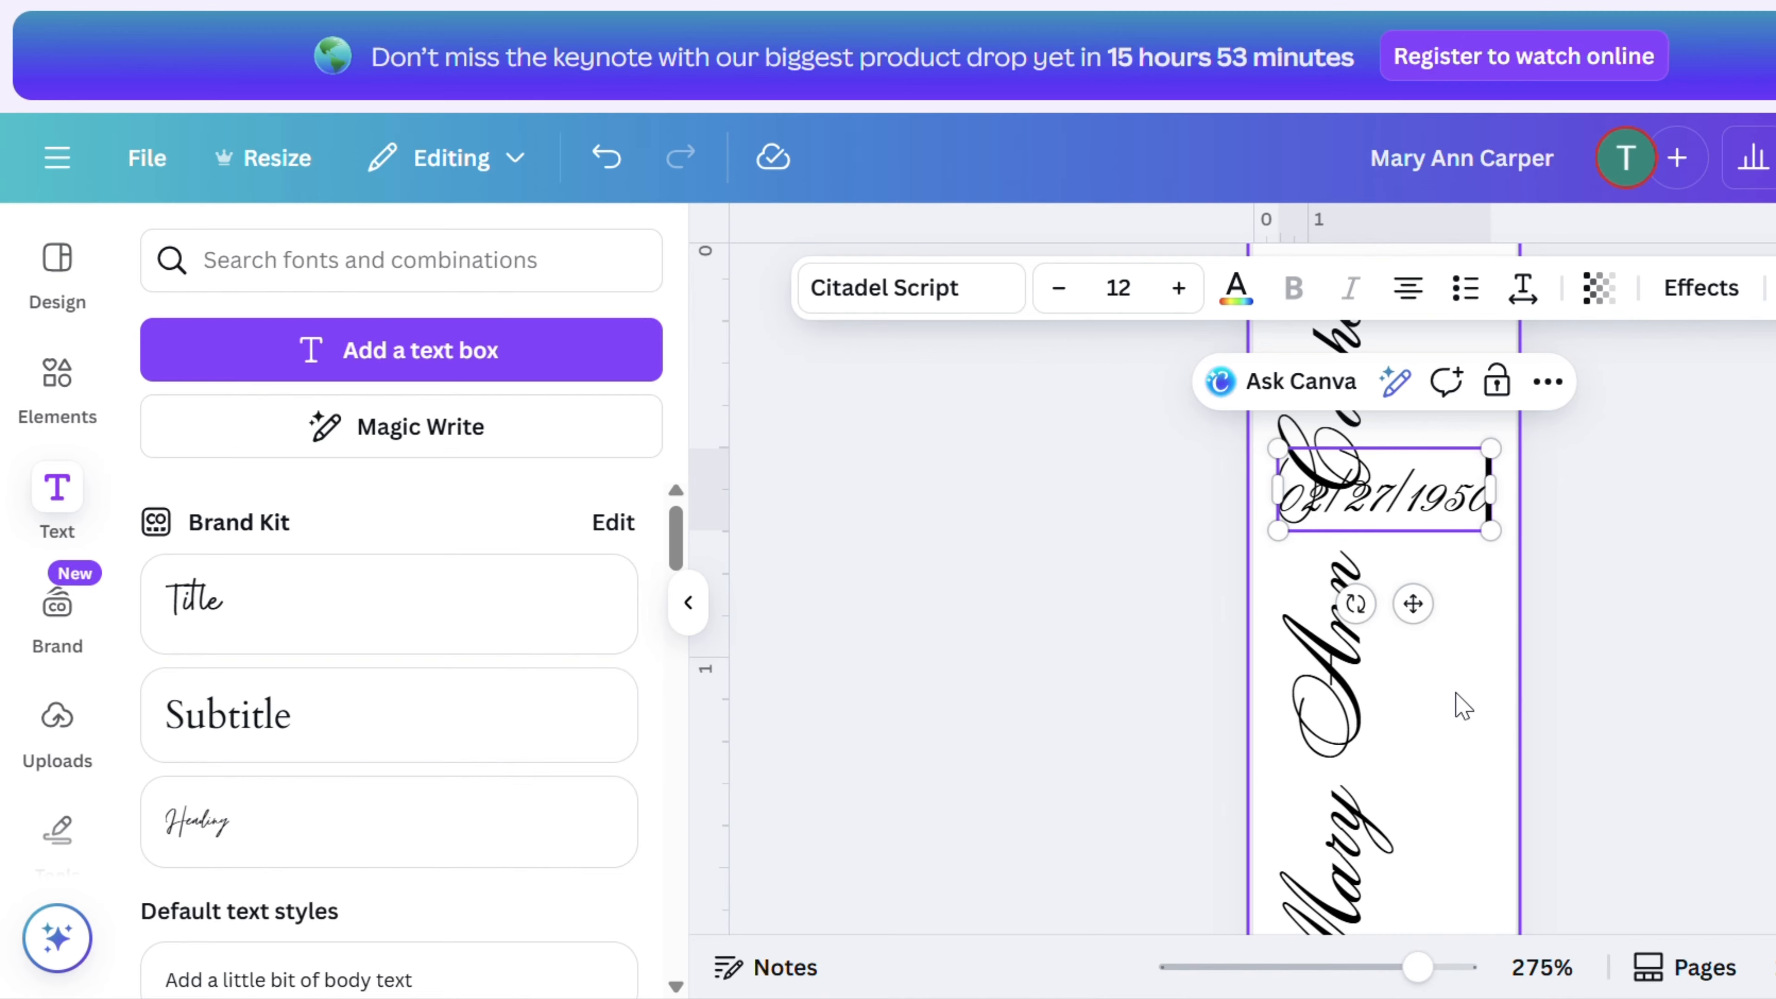
pyautogui.write('-')
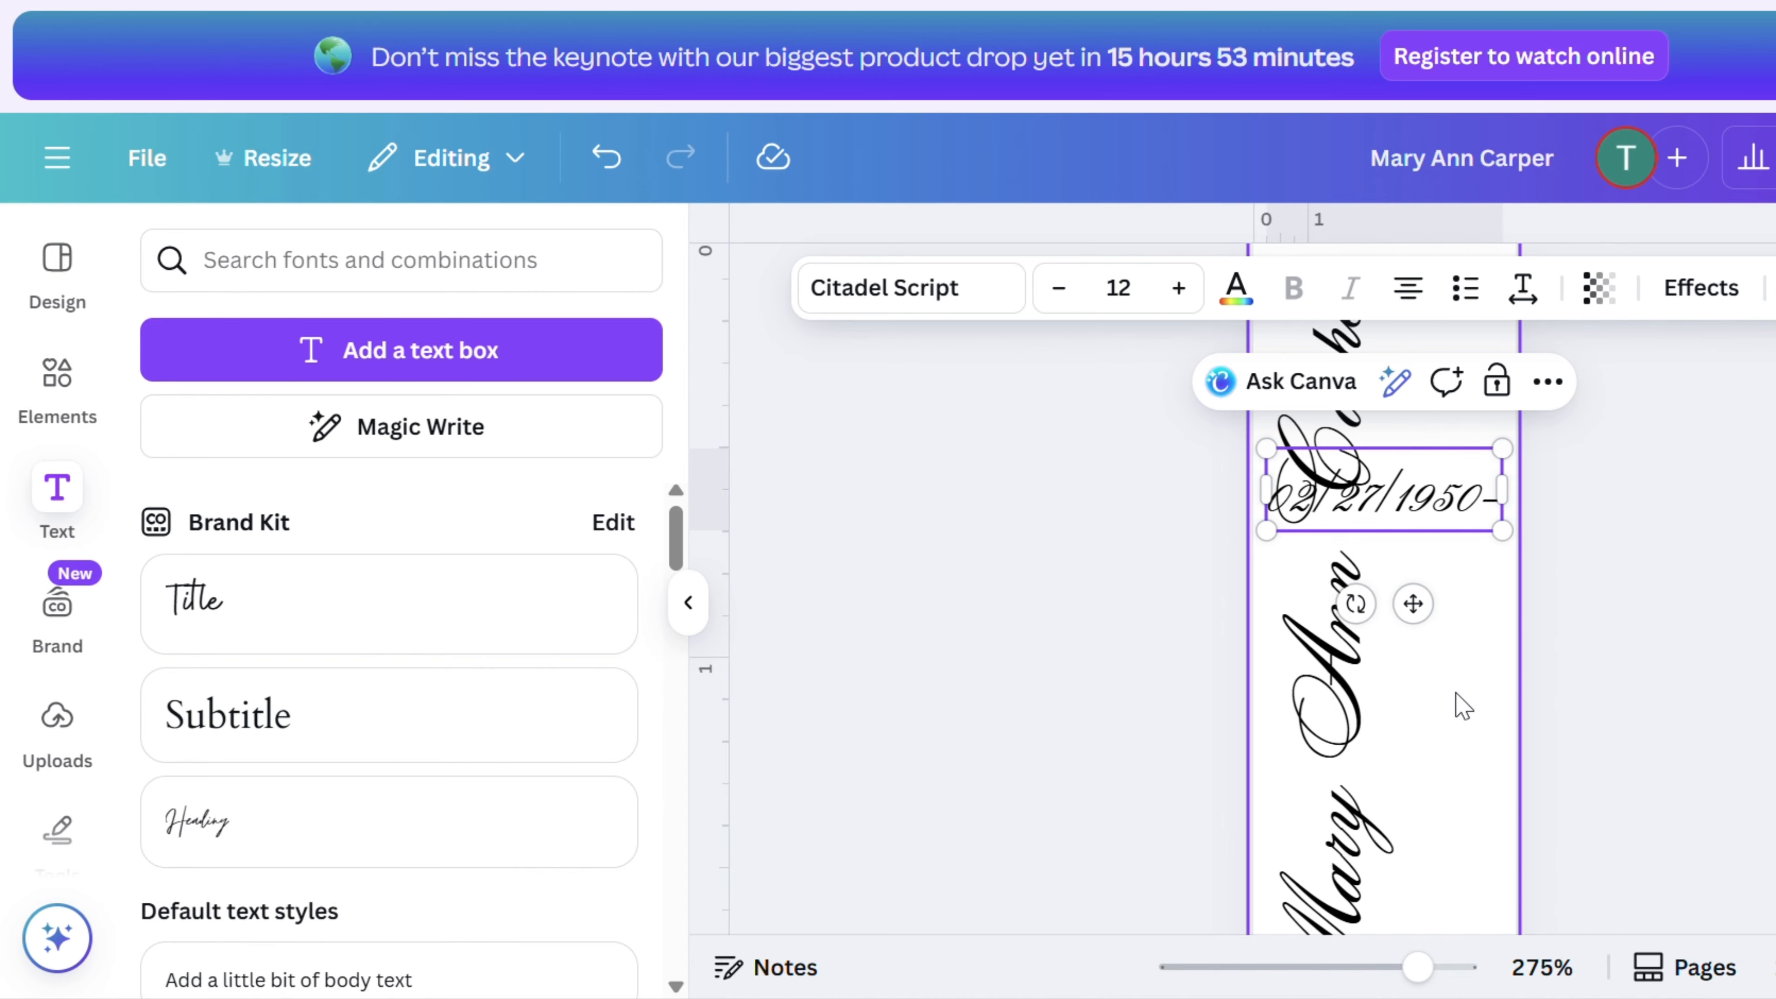
pyautogui.press('Return')
pyautogui.write('Oct')
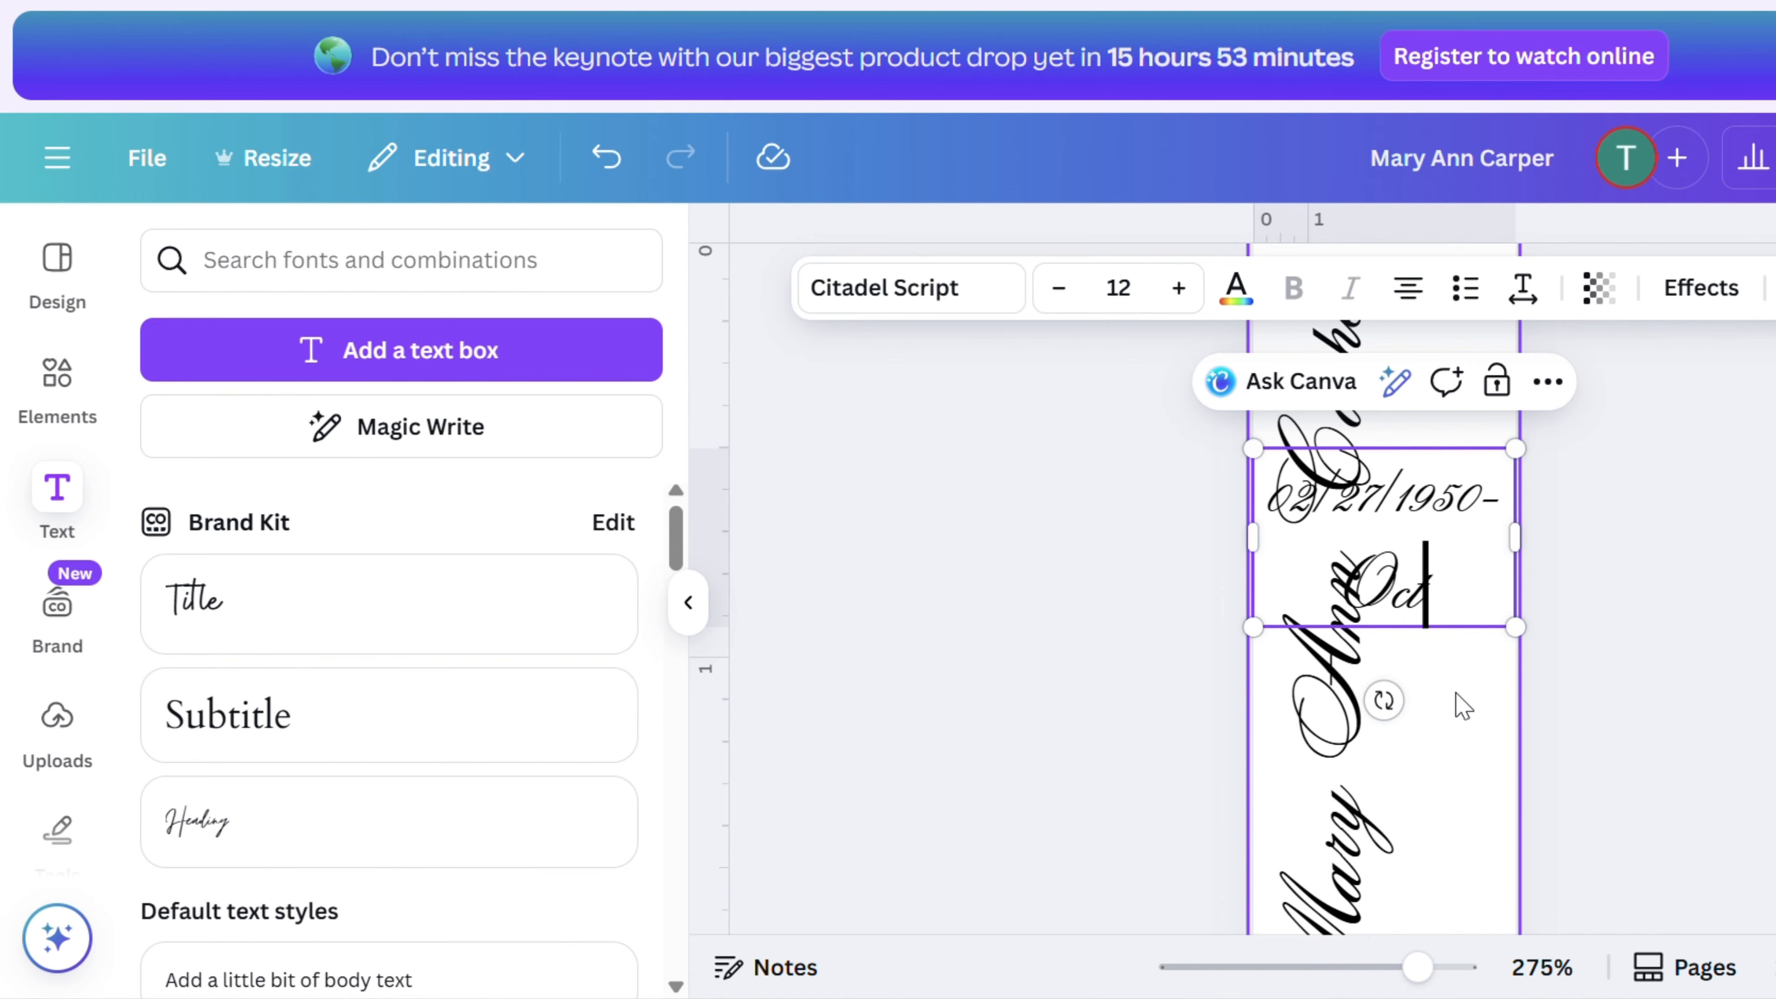
pyautogui.press('BackSpace')
pyautogui.press('BackSpace')
pyautogui.press('BackSpace')
pyautogui.press('BackSpace')
pyautogui.press('BackSpace')
pyautogui.press('BackSpace')
pyautogui.press('BackSpace')
pyautogui.press('BackSpace')
pyautogui.press('BackSpace')
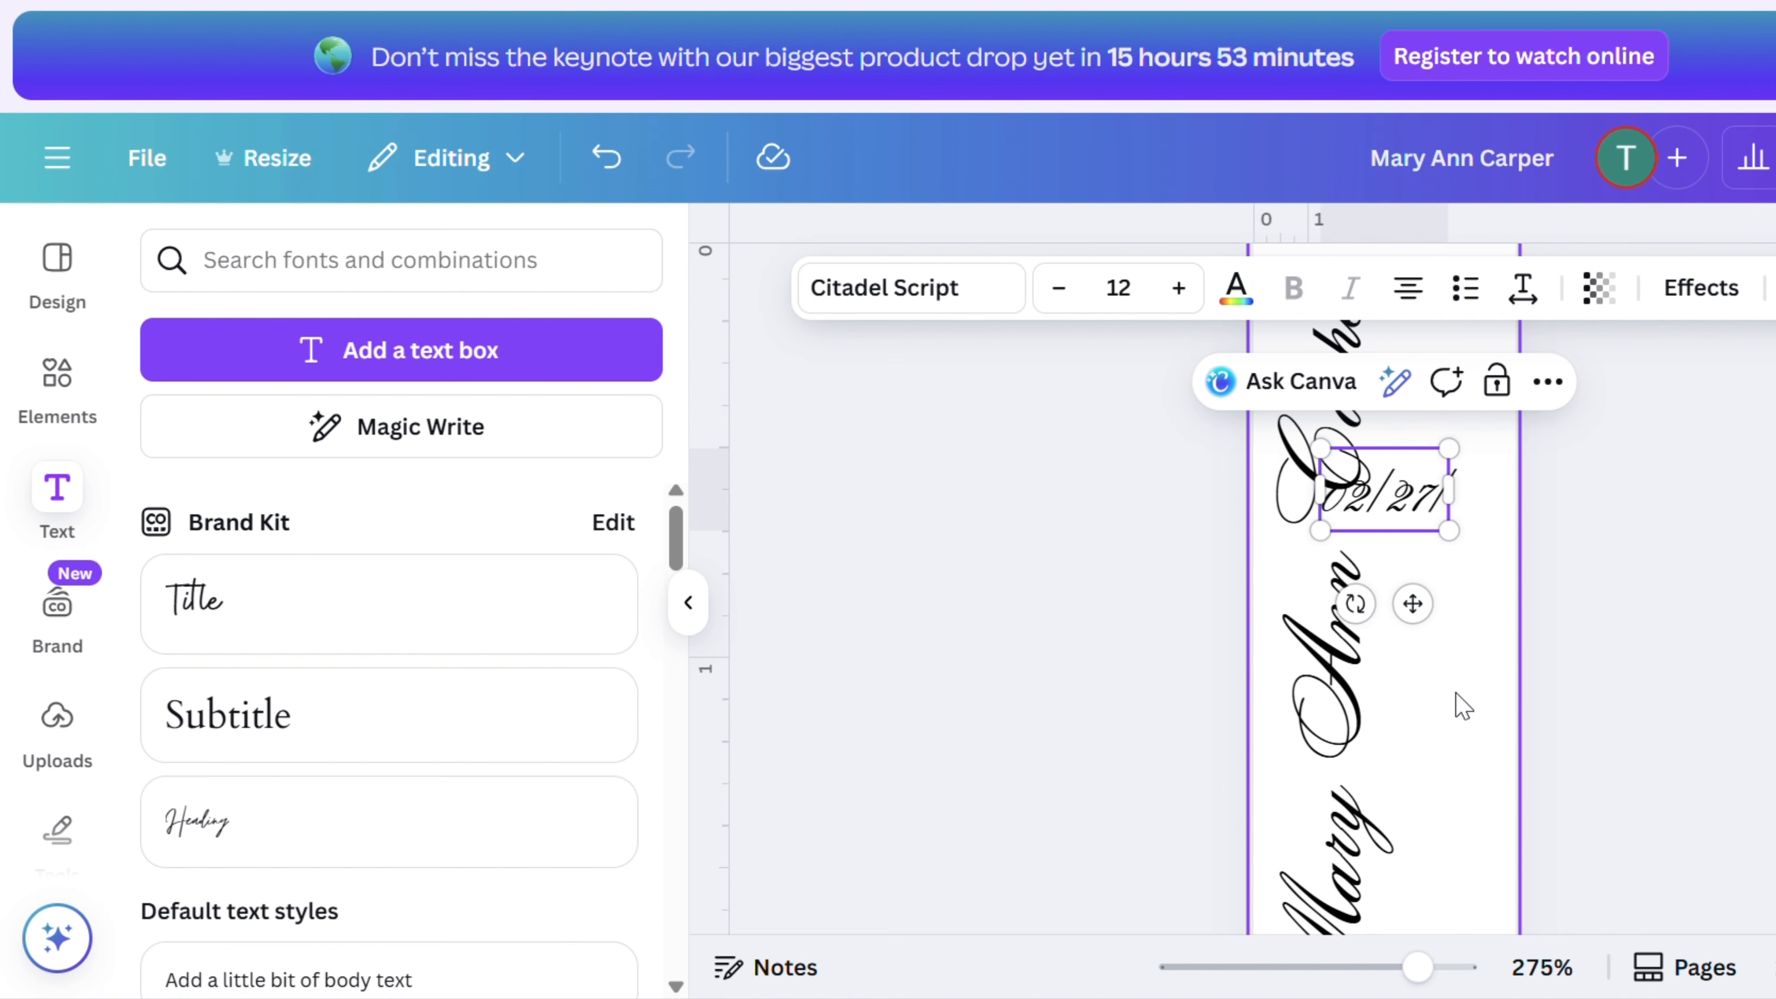
pyautogui.press('BackSpace')
pyautogui.press('BackSpace')
pyautogui.press('BackSpace')
pyautogui.press('BackSpace')
pyautogui.press('BackSpace')
pyautogui.press('BackSpace')
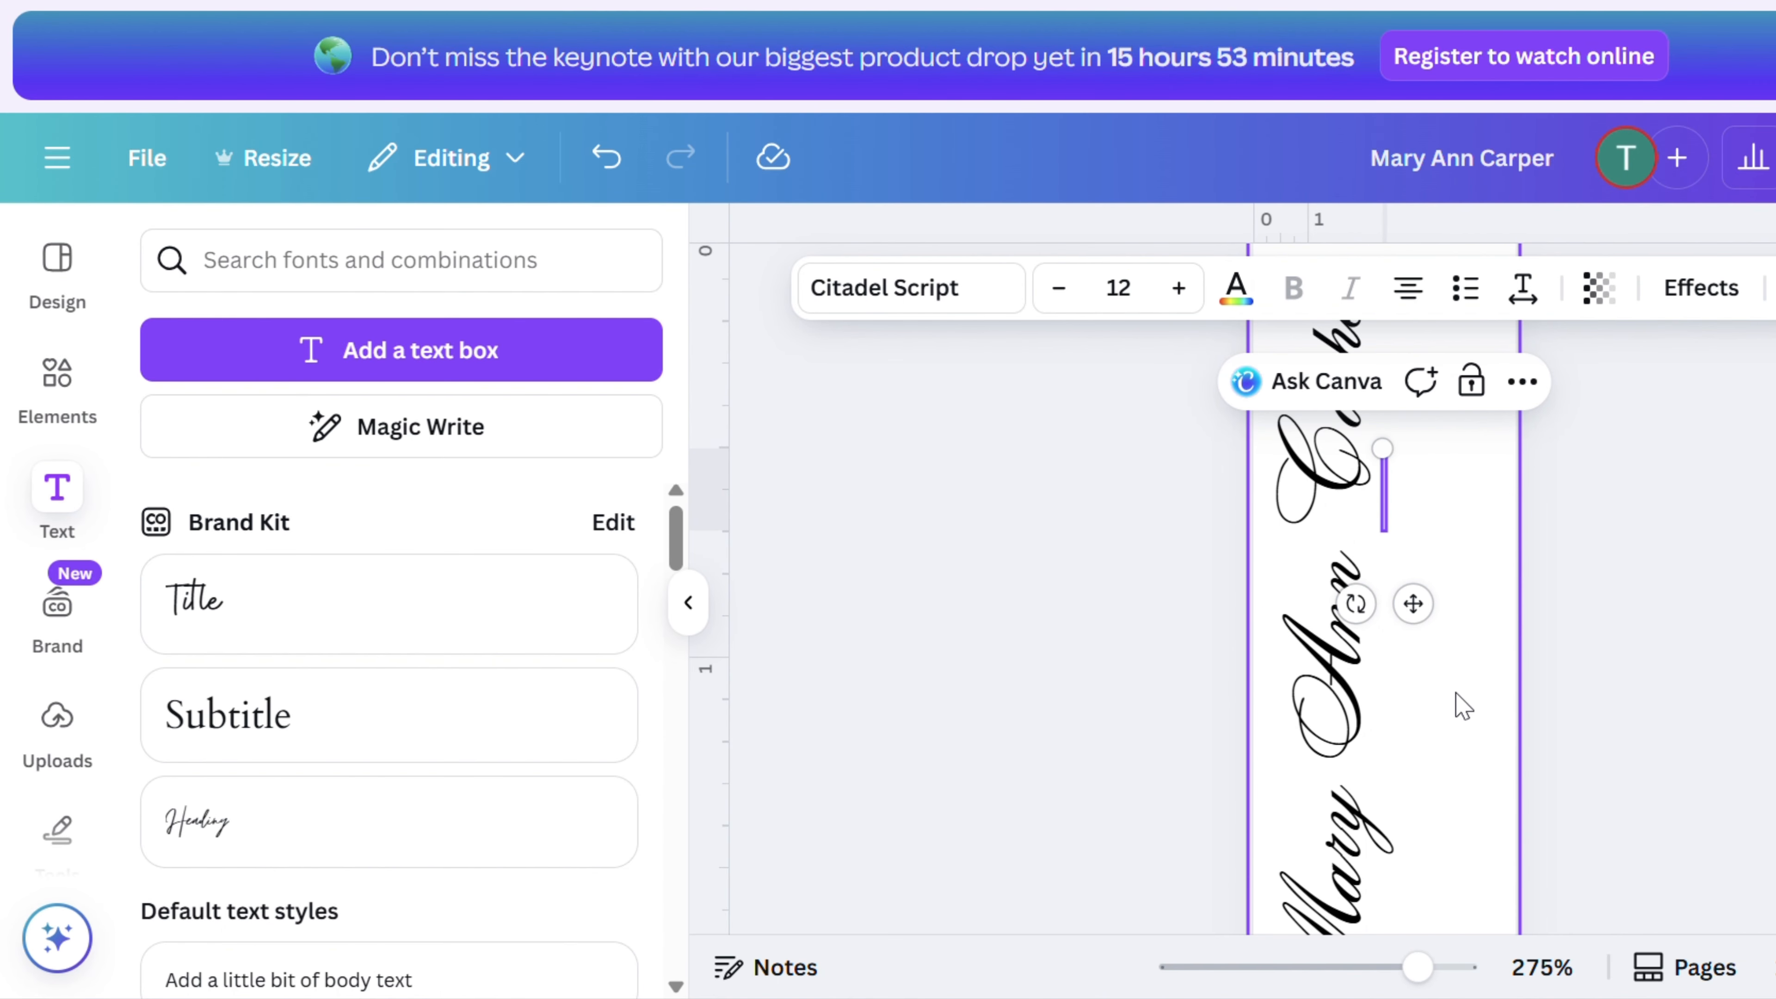
# - Enter the person's birth and death dates in the new text box, written with abbreviated month names
pyautogui.write('Feb.')
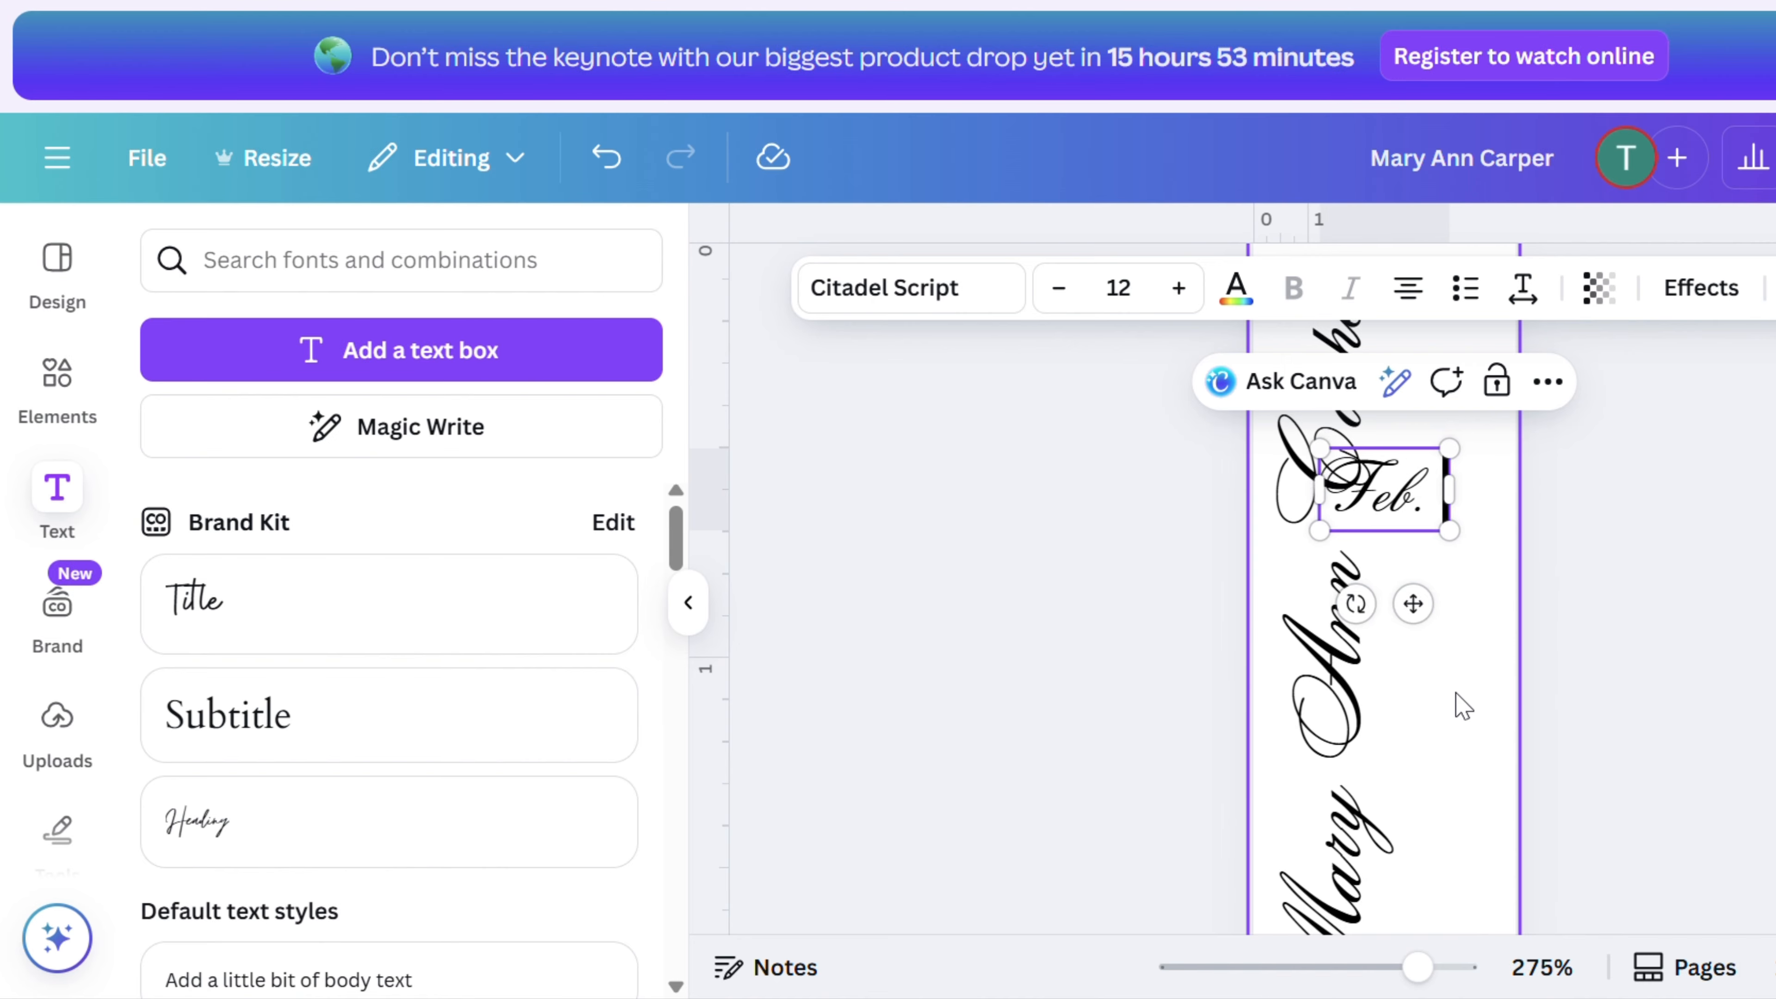
pyautogui.write(' 27, 1950')
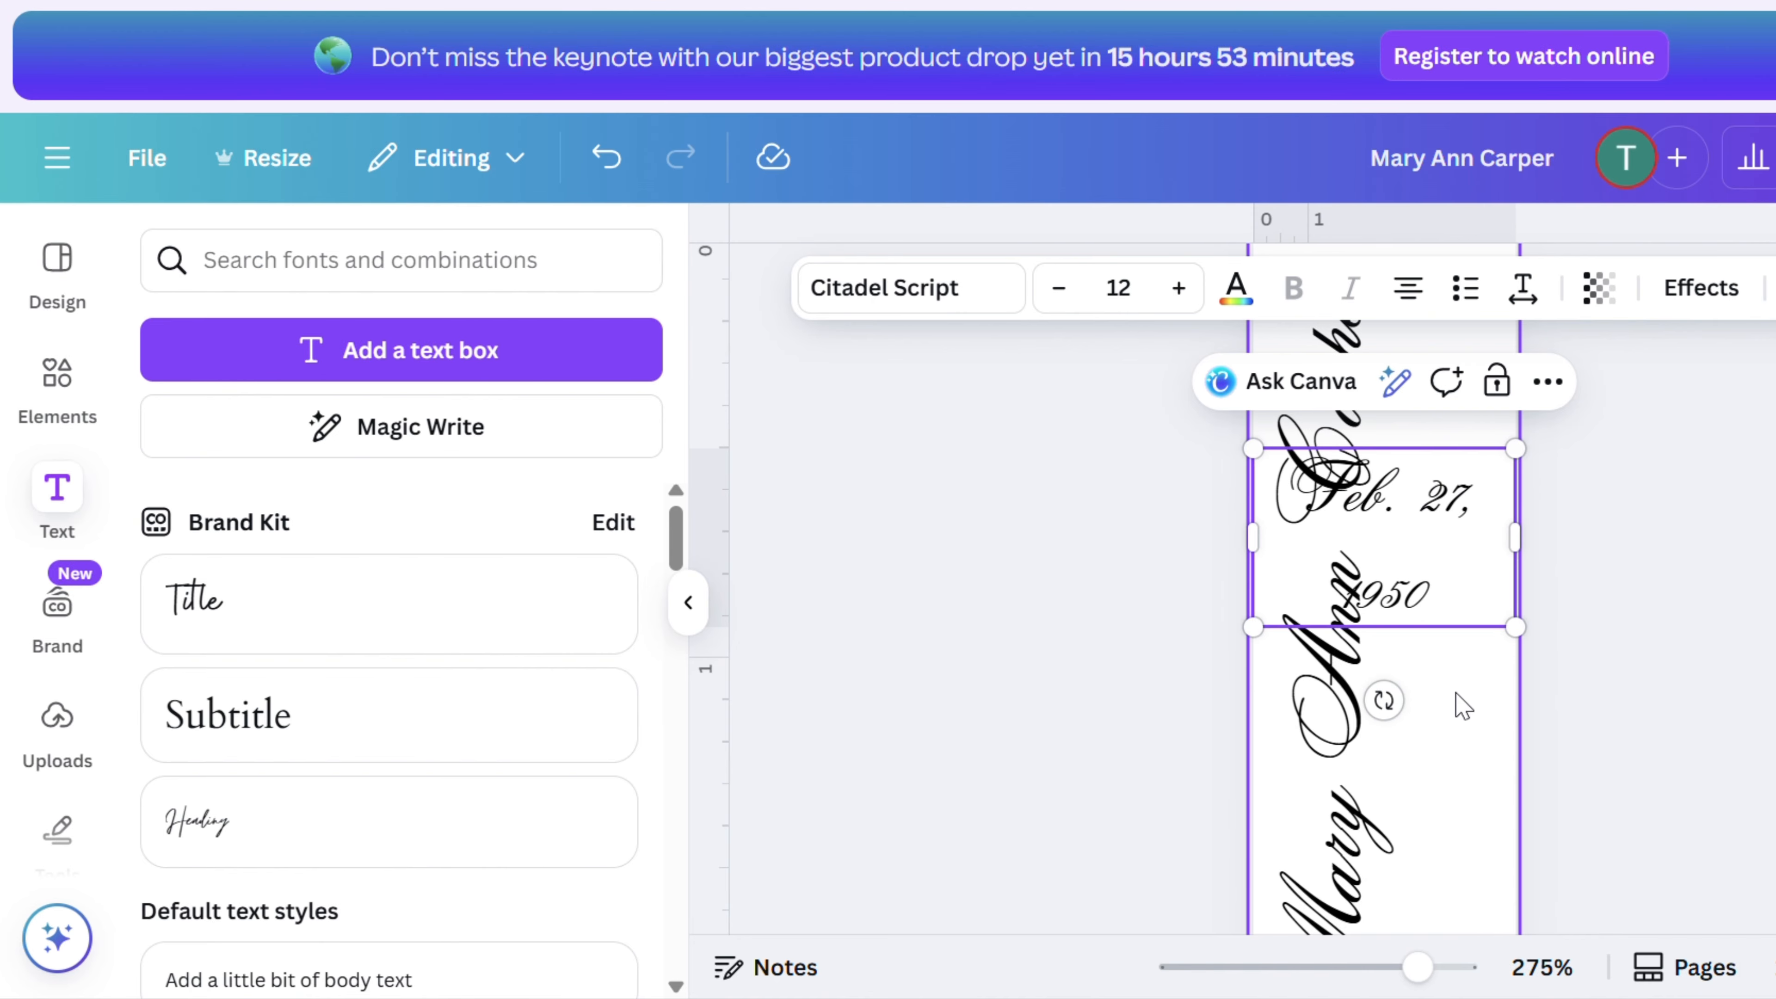
pyautogui.write('-Oct')
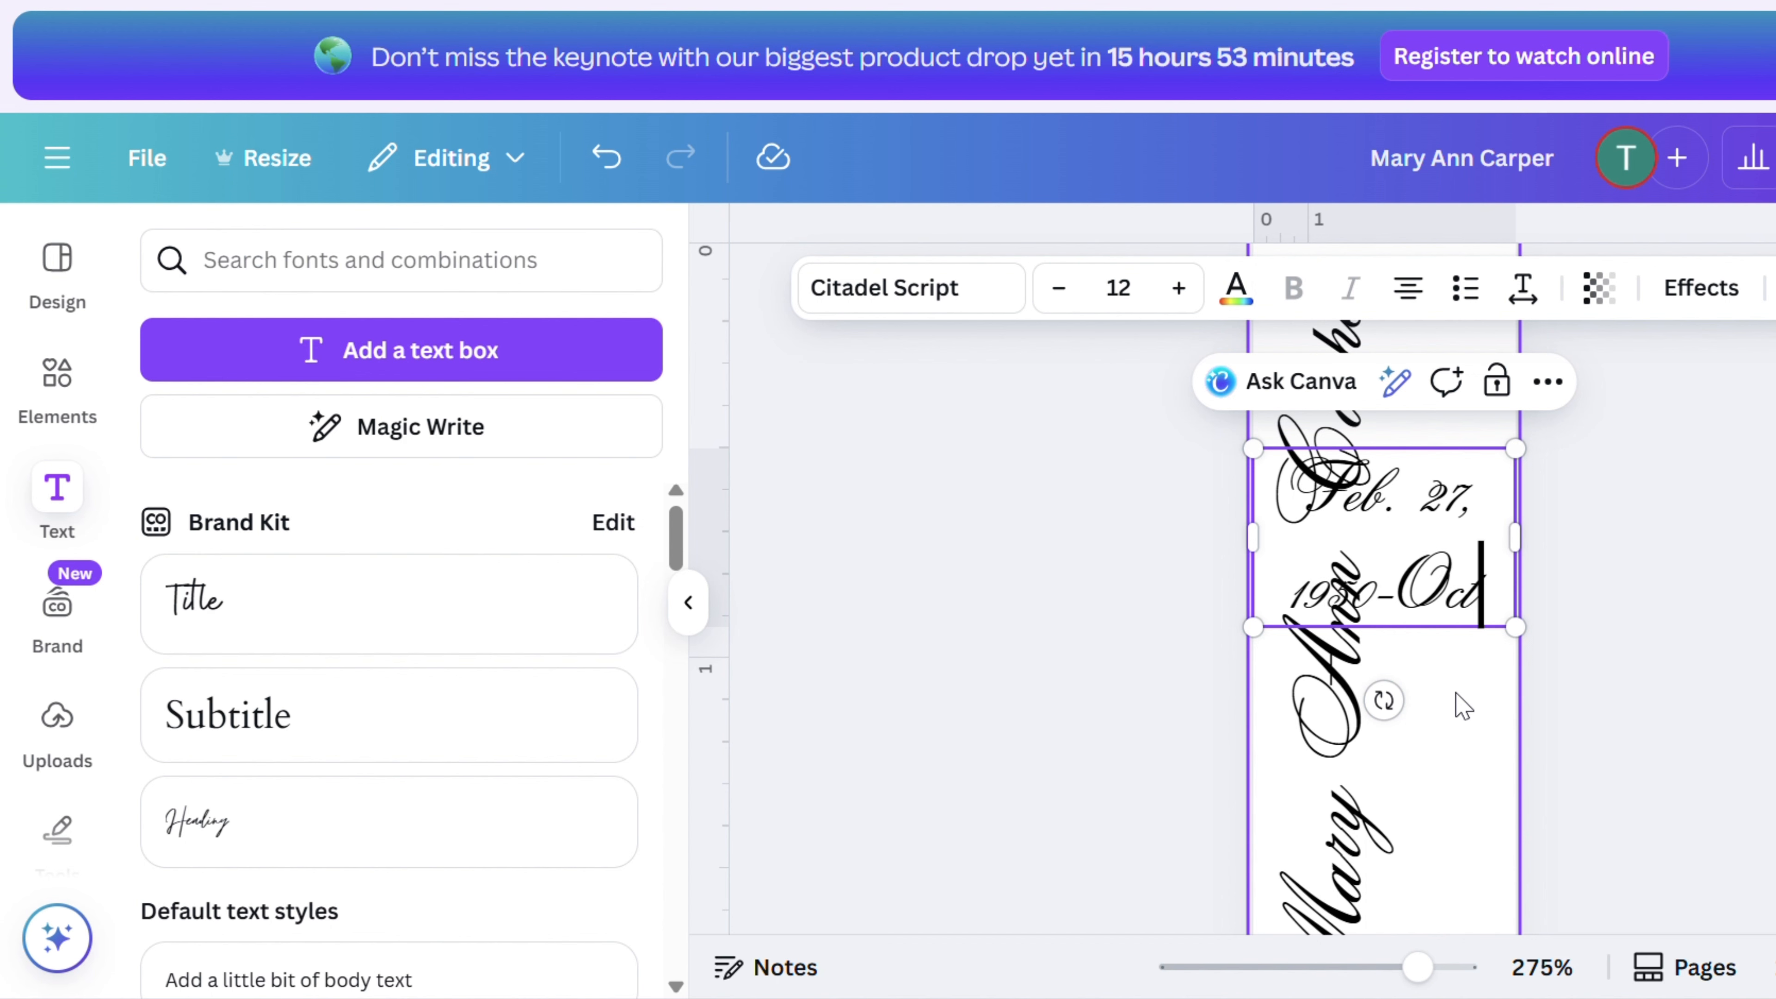
pyautogui.write('.')
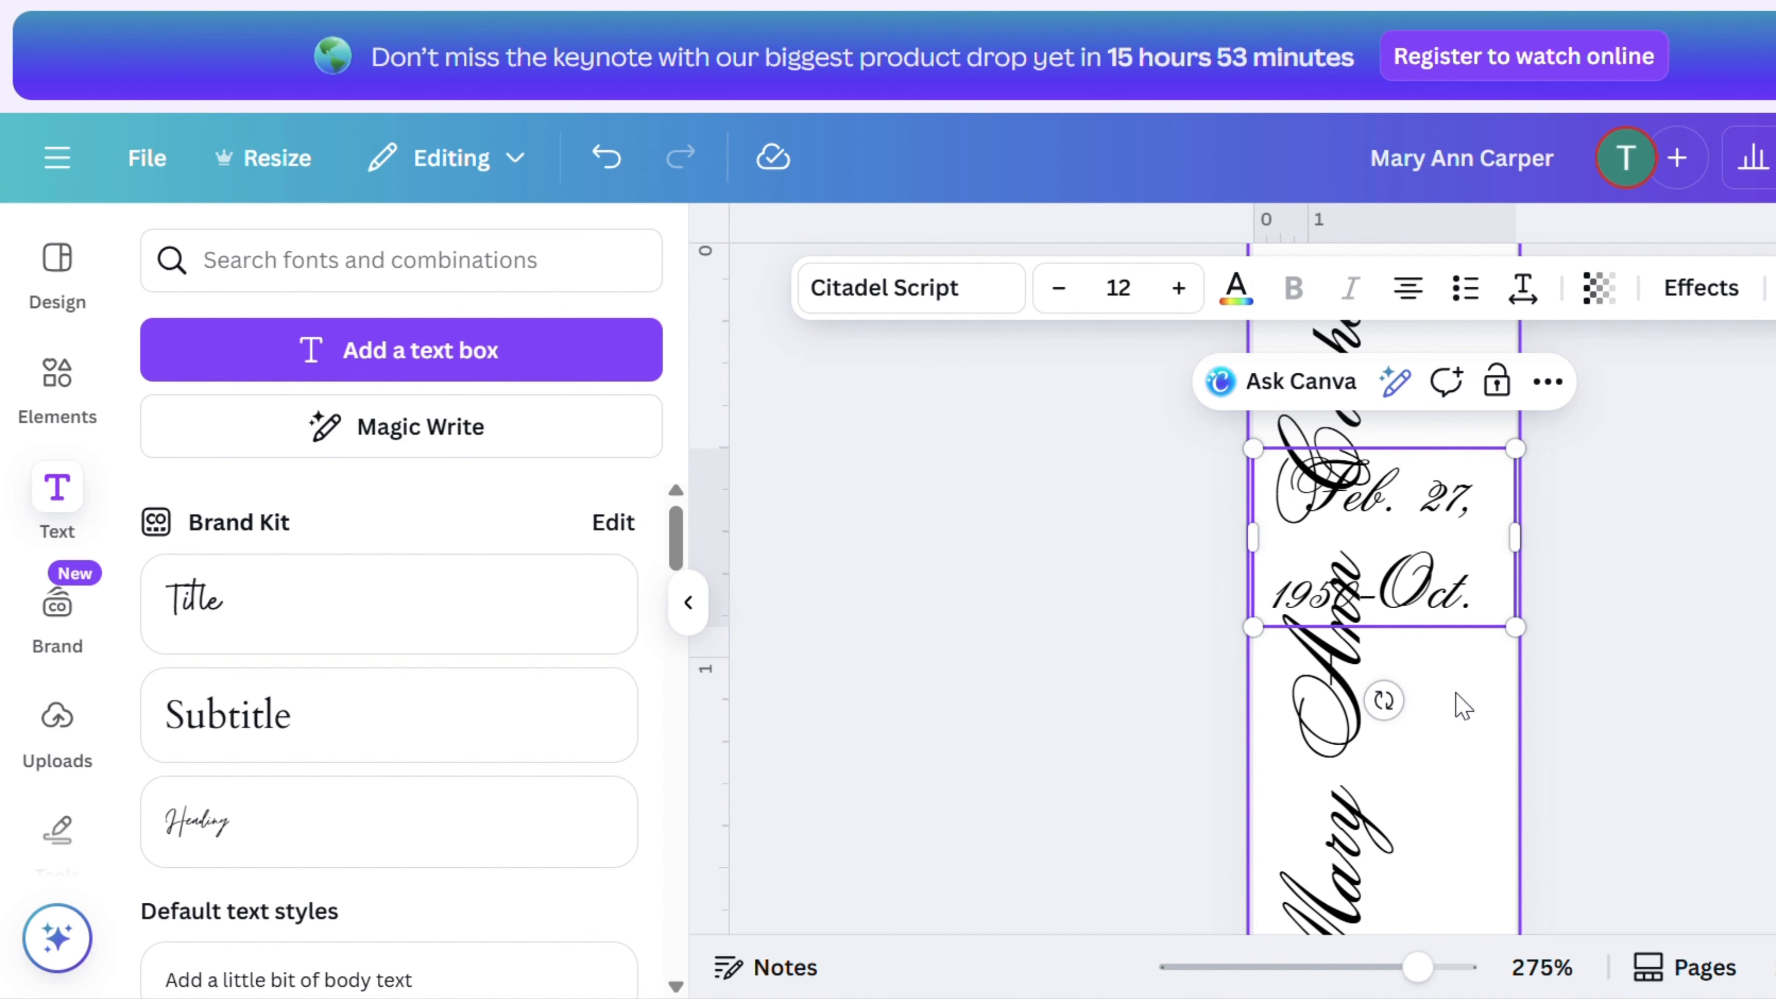
pyautogui.write(' 24')
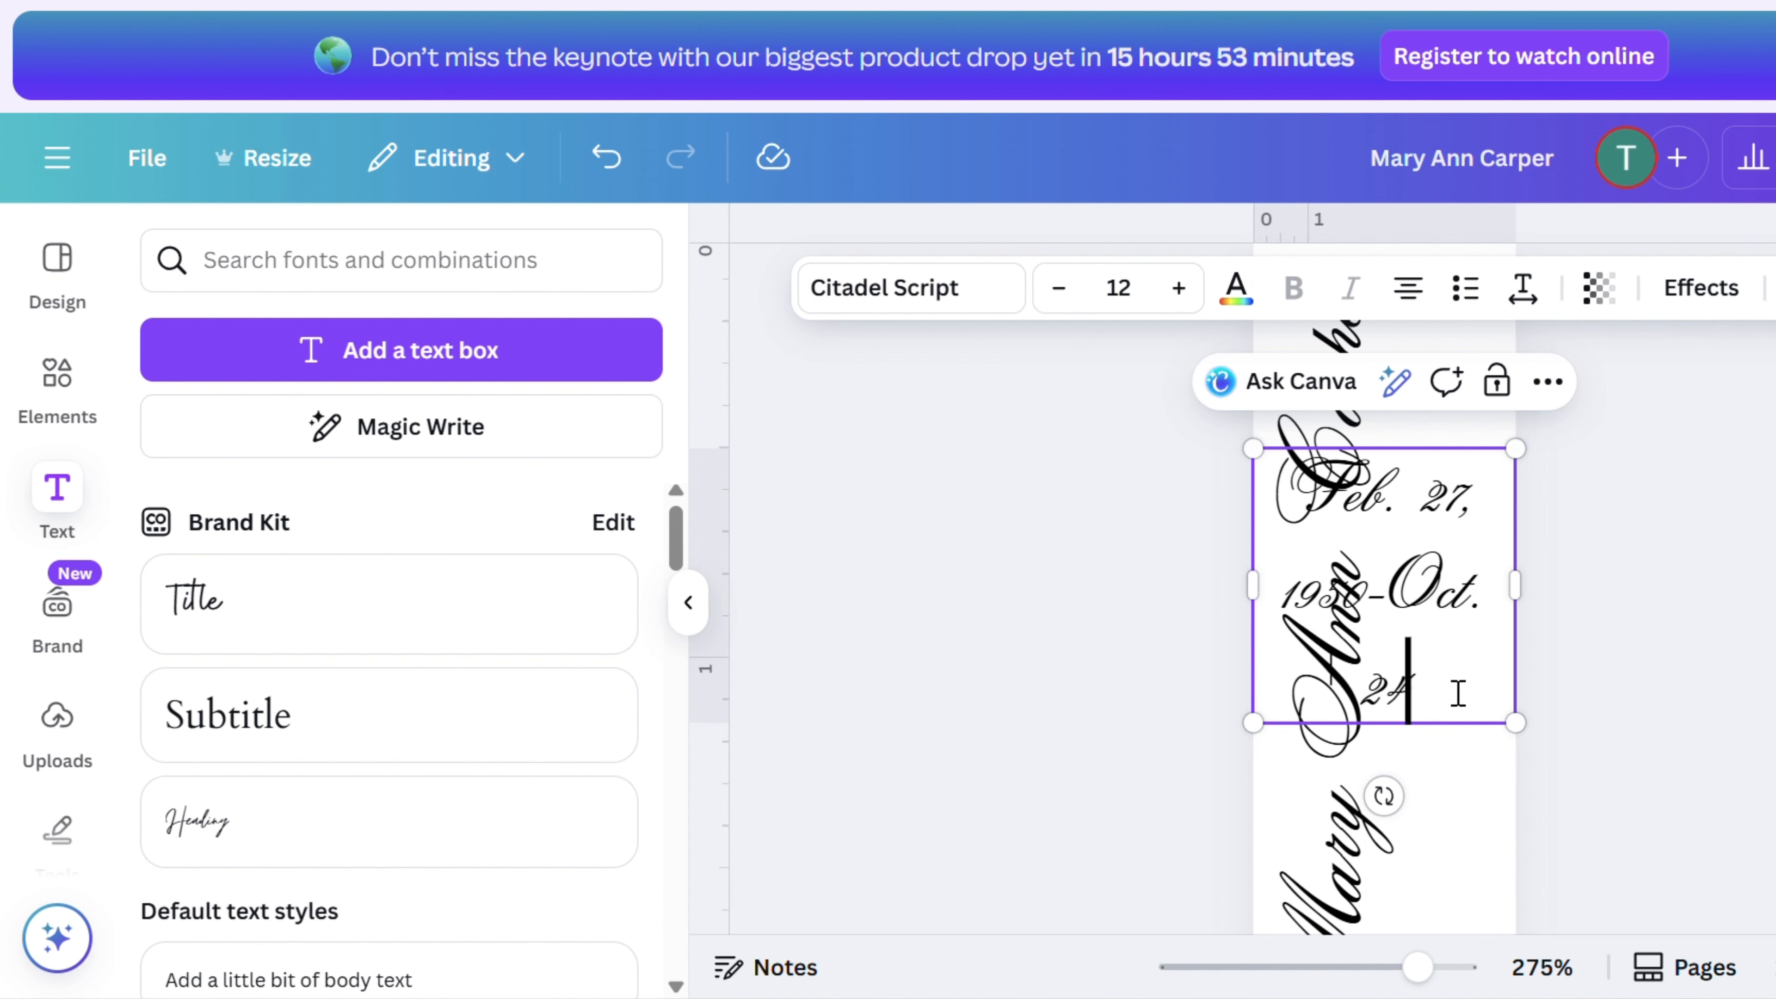
pyautogui.write(', 2025')
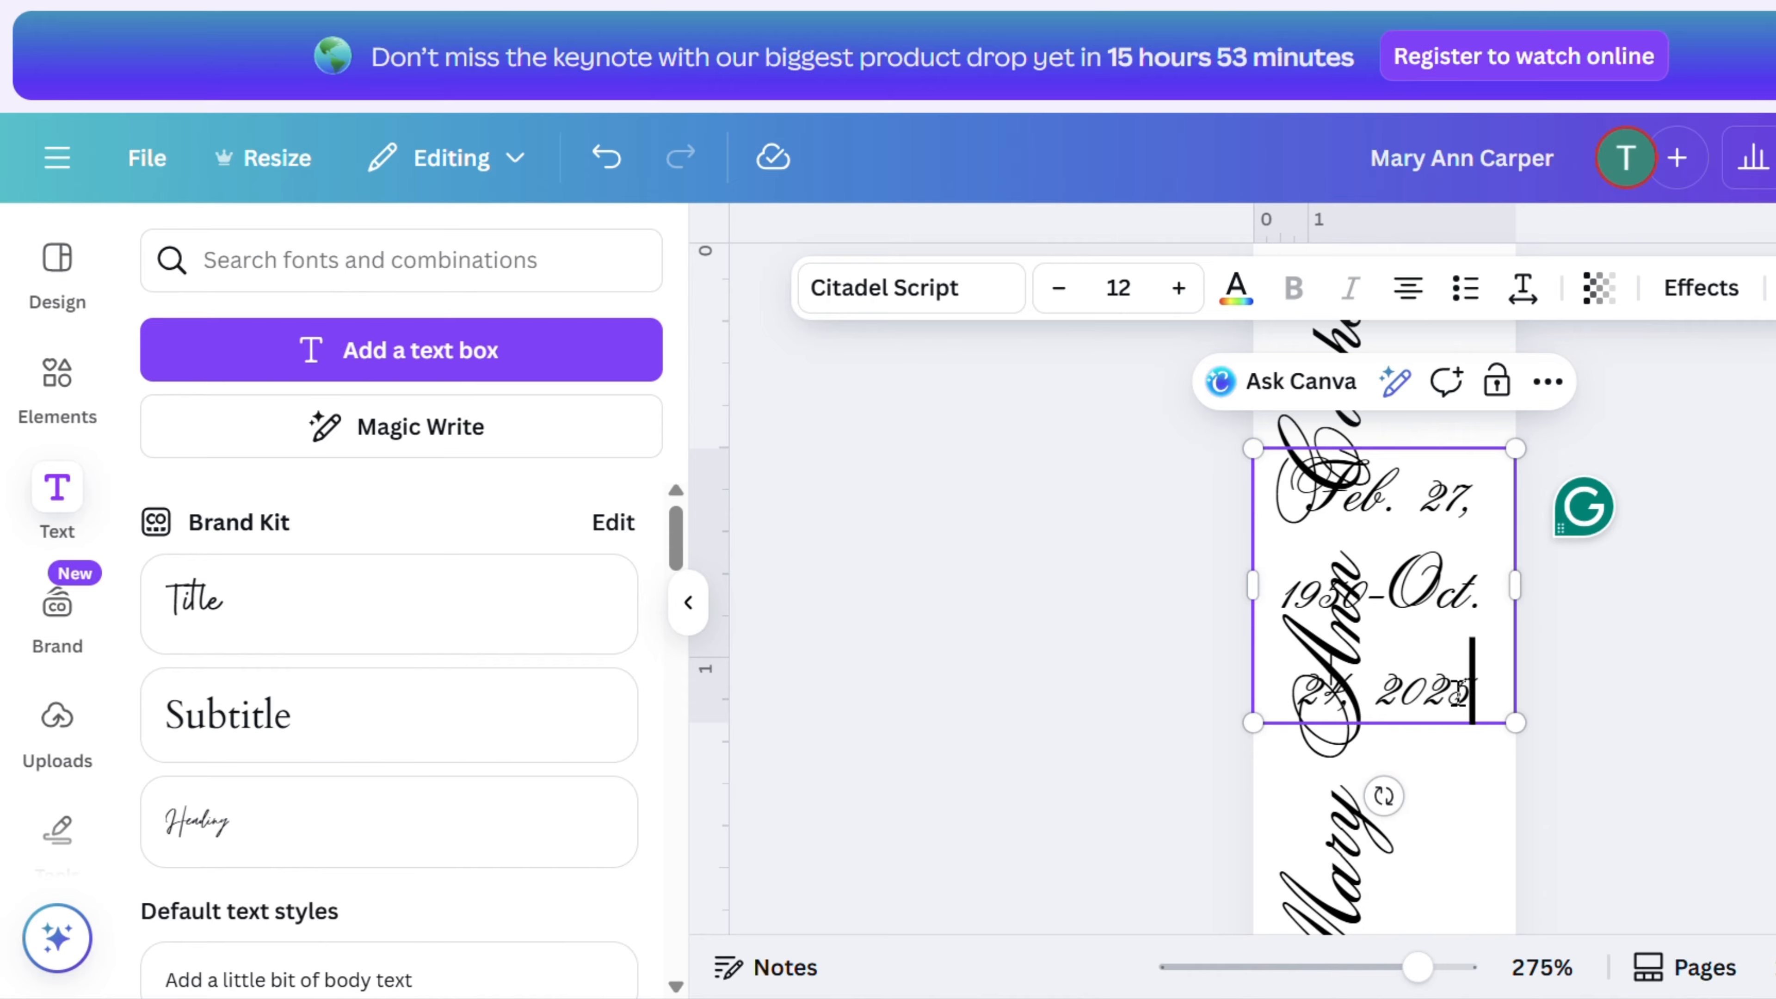
pyautogui.press('Escape')
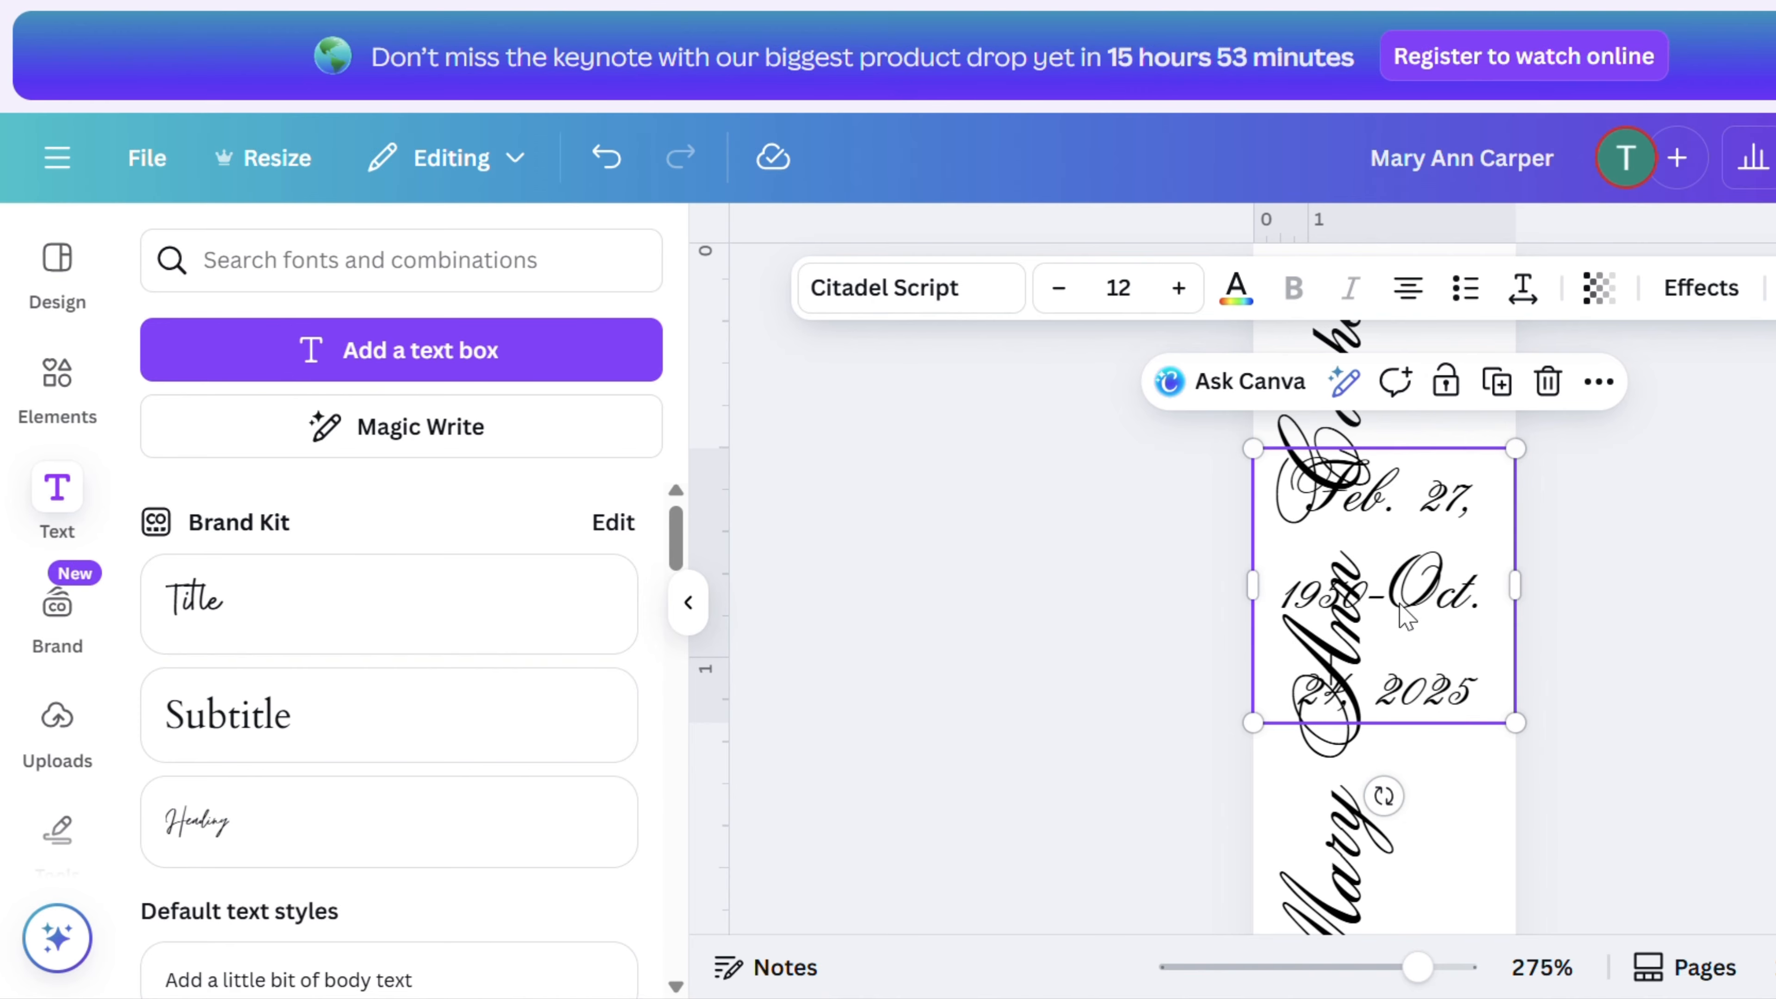
# - Select all the date text and change its font to Anton
pyautogui.click(1478, 692)
pyautogui.click(1461, 691)
pyautogui.moveTo(1473, 691); pyautogui.dragTo(1296, 489)
pyautogui.click(944, 293)
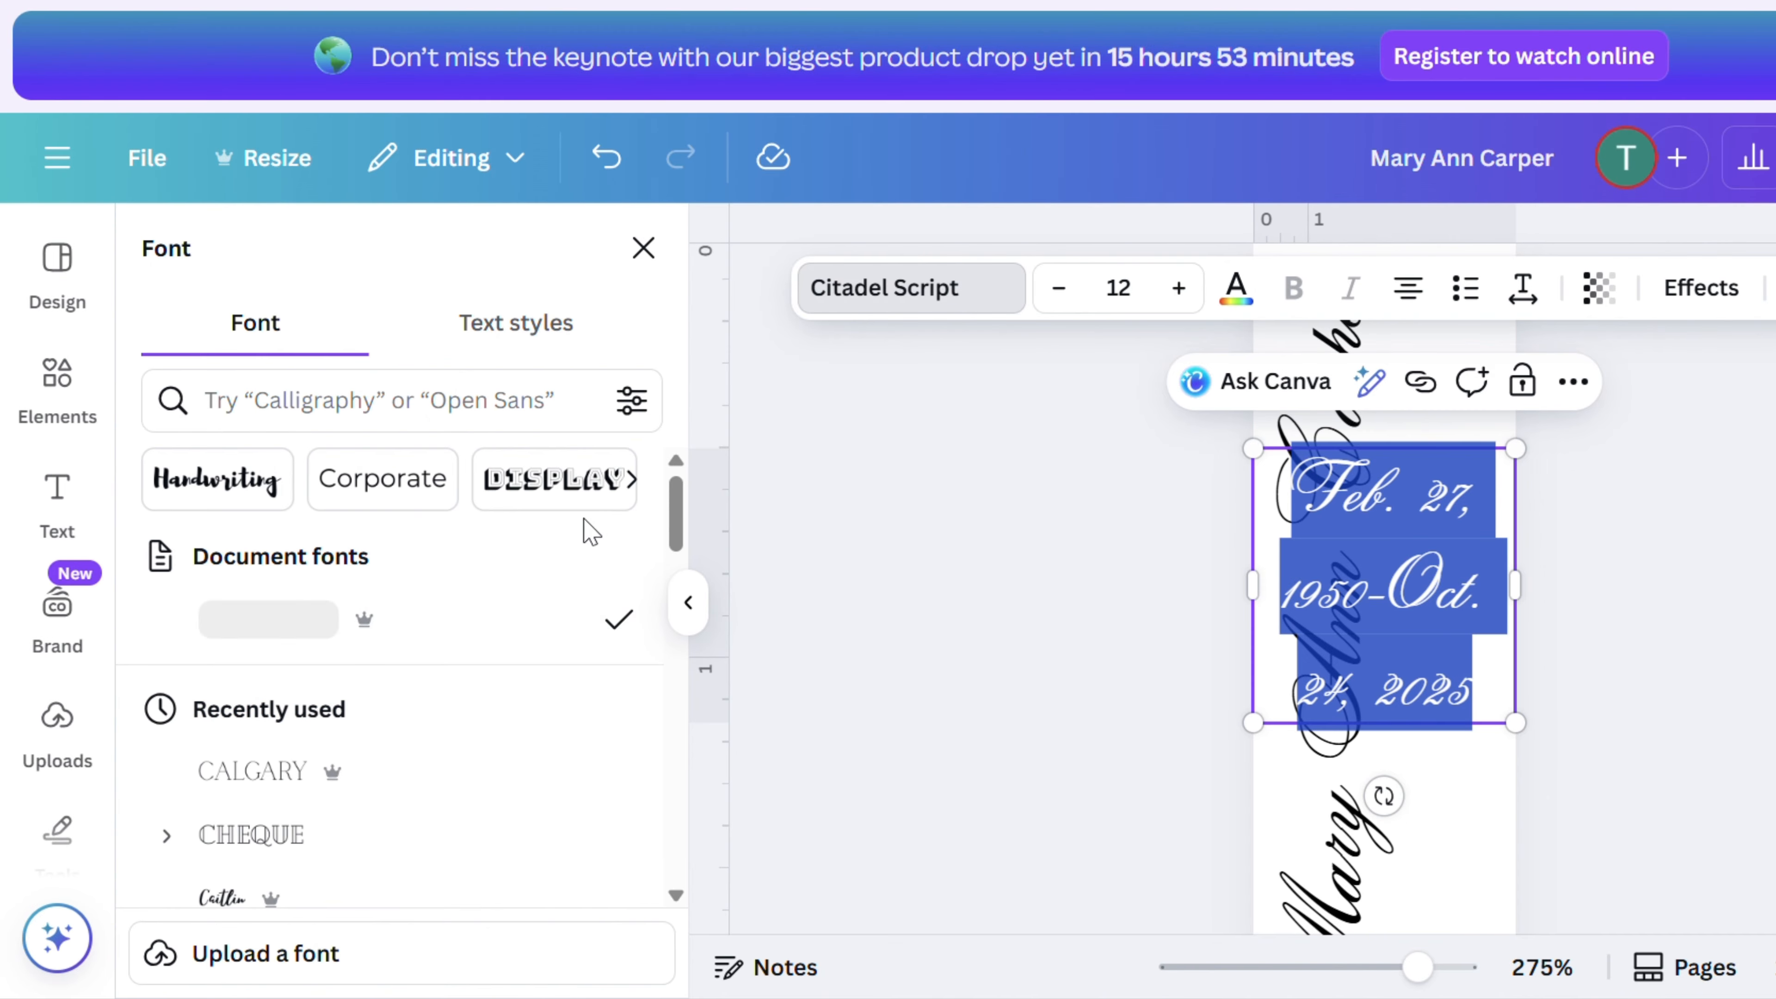
pyautogui.scroll(-10, 356, 730)
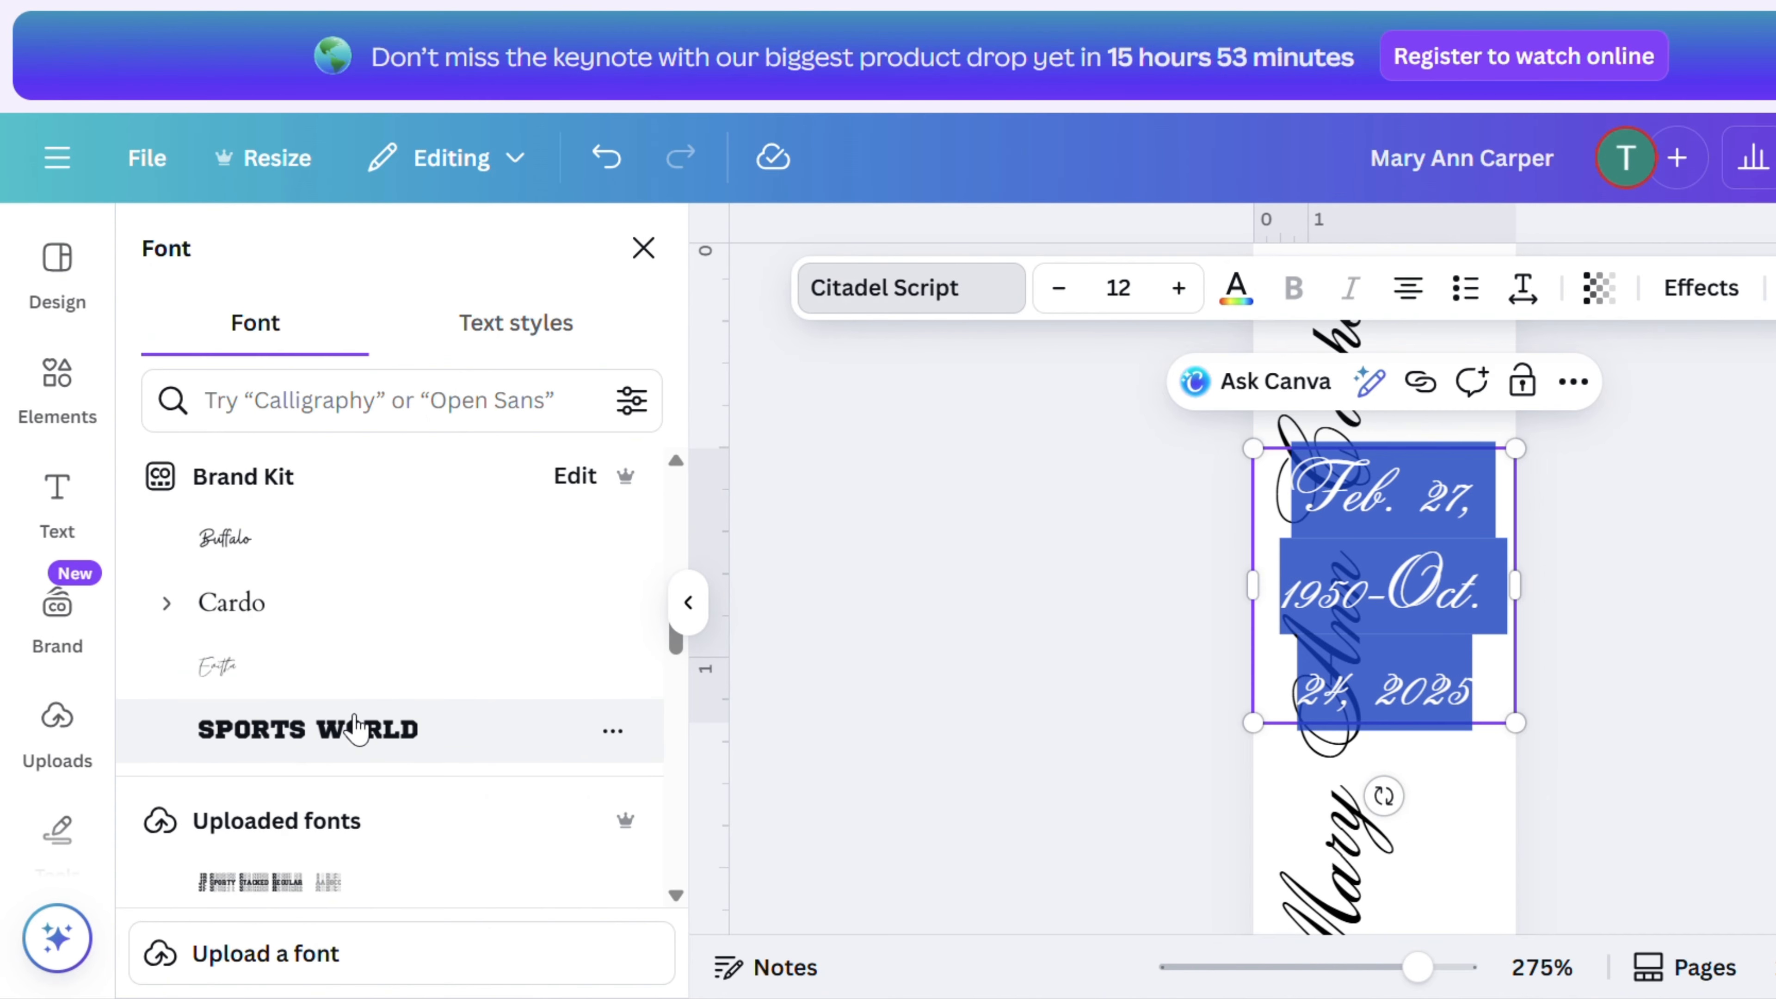
pyautogui.scroll(-10, 357, 730)
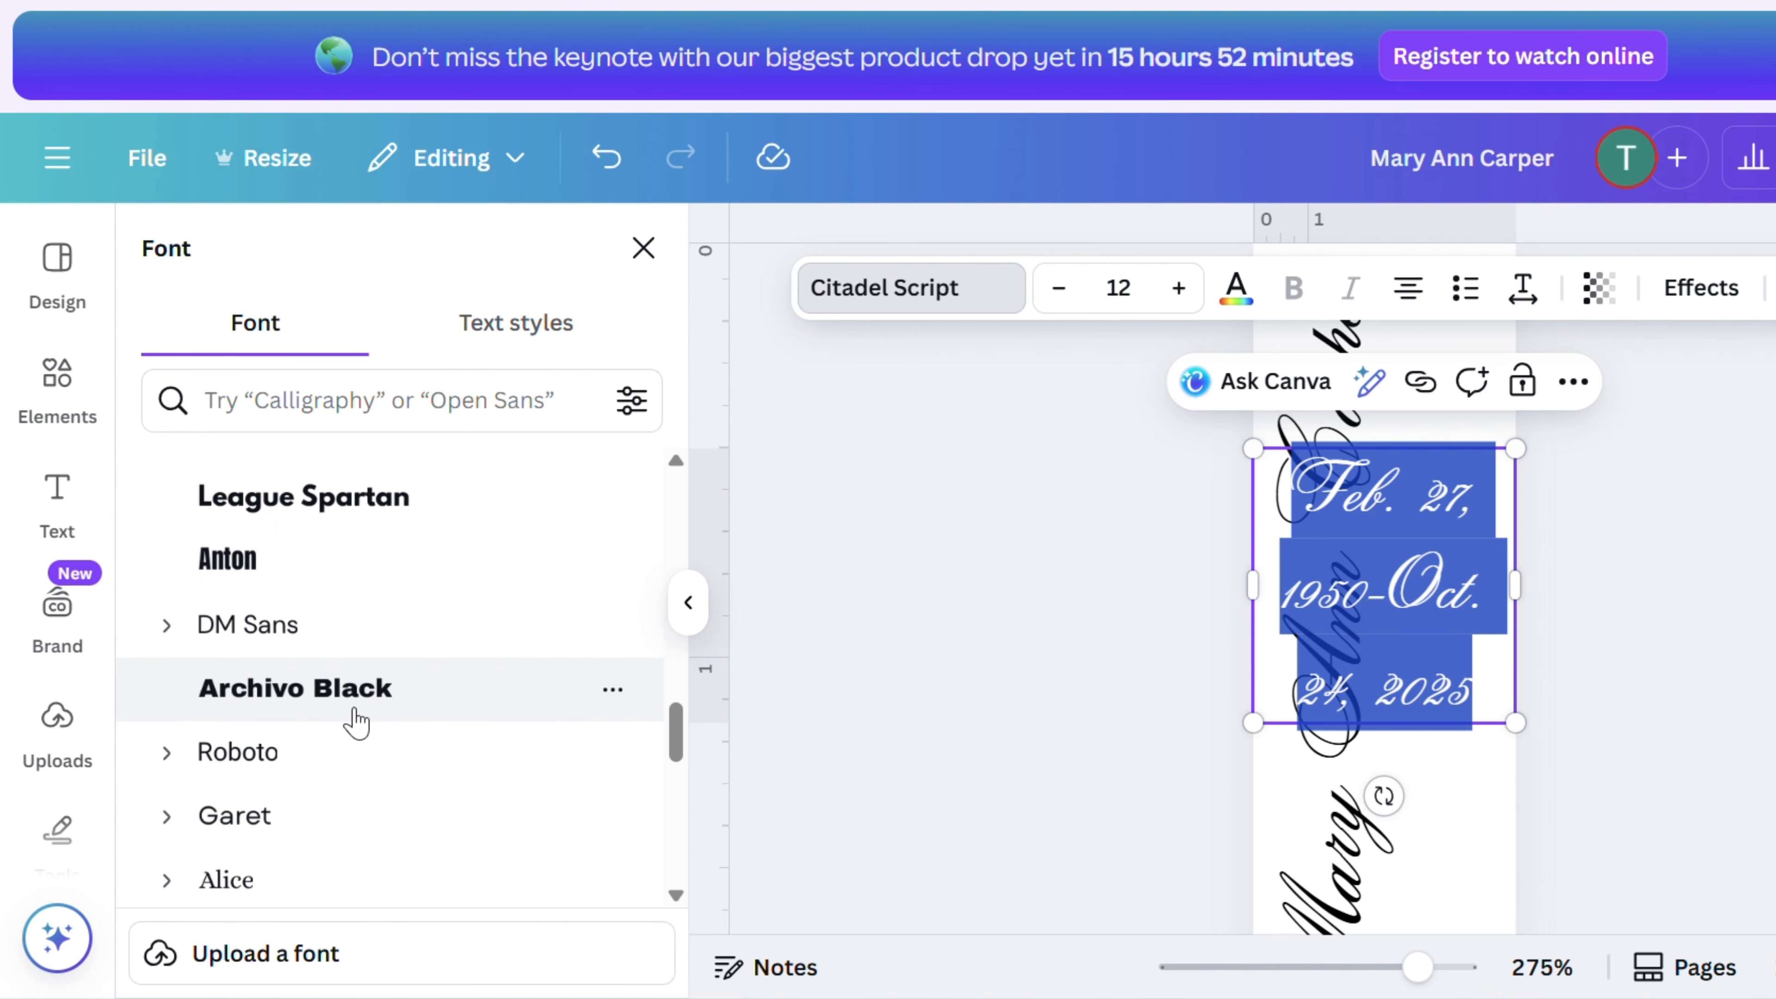
pyautogui.click(316, 588)
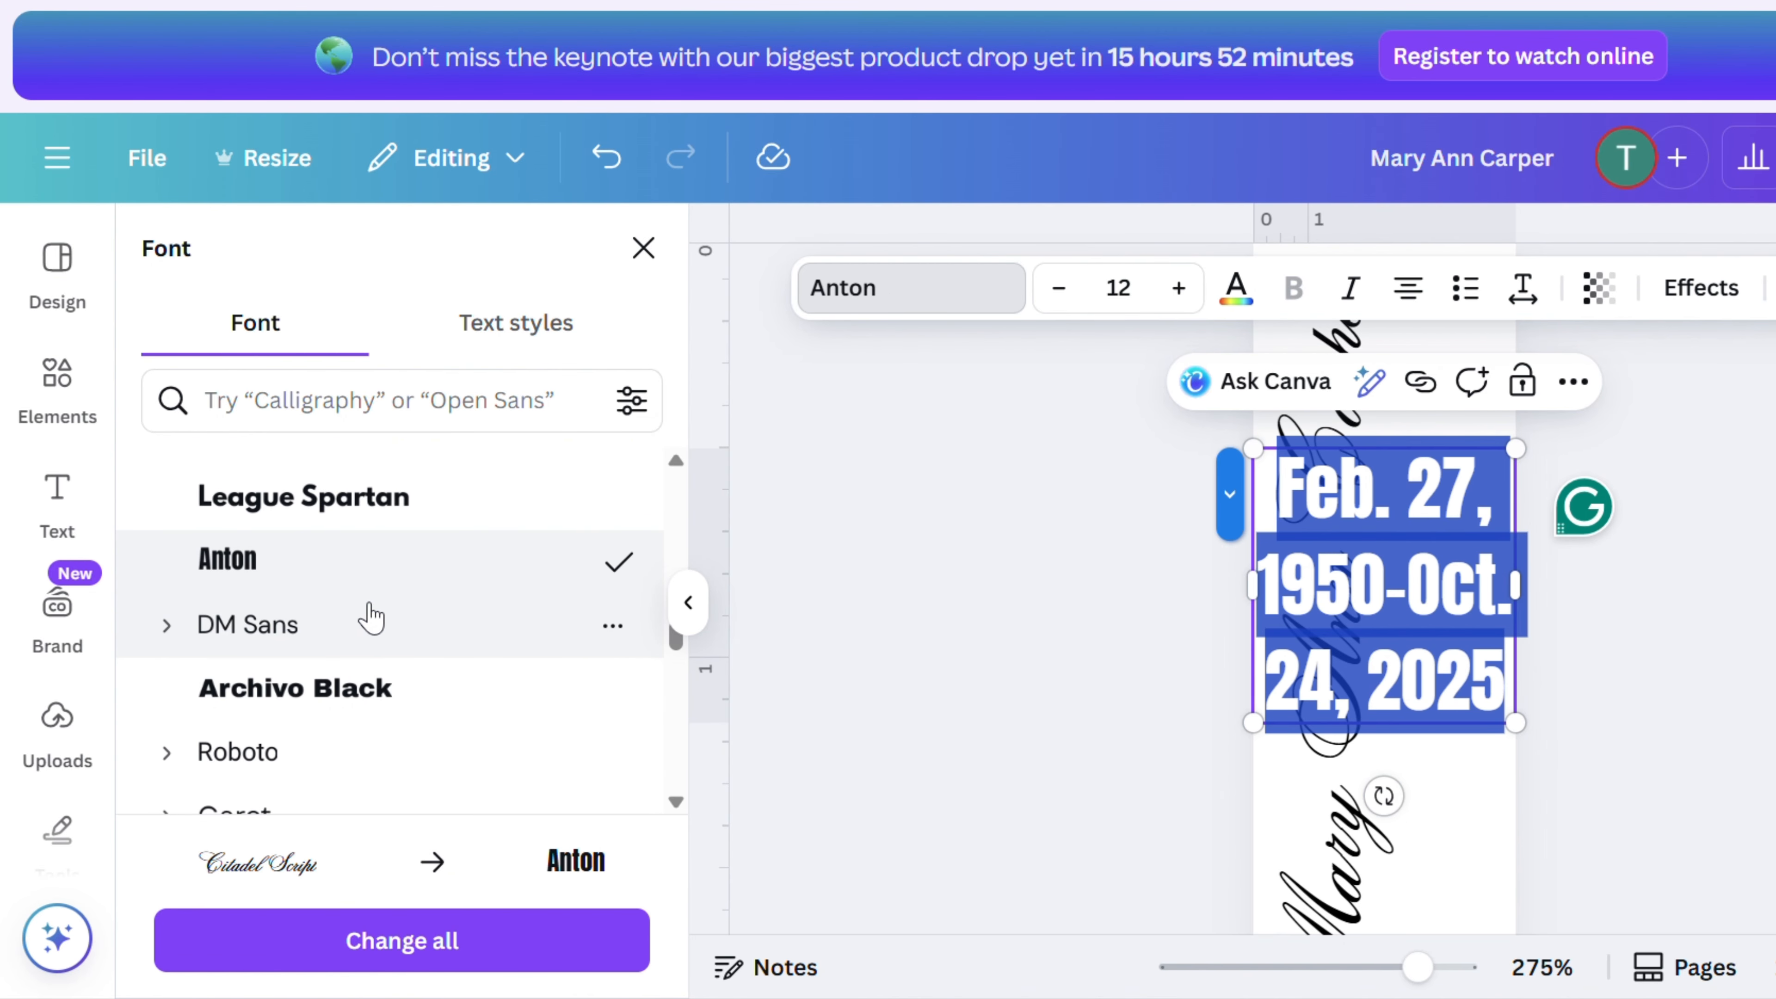
# - Rotate the dates to run vertically and stretch the text box along the bookmark's length
pyautogui.click(1600, 669)
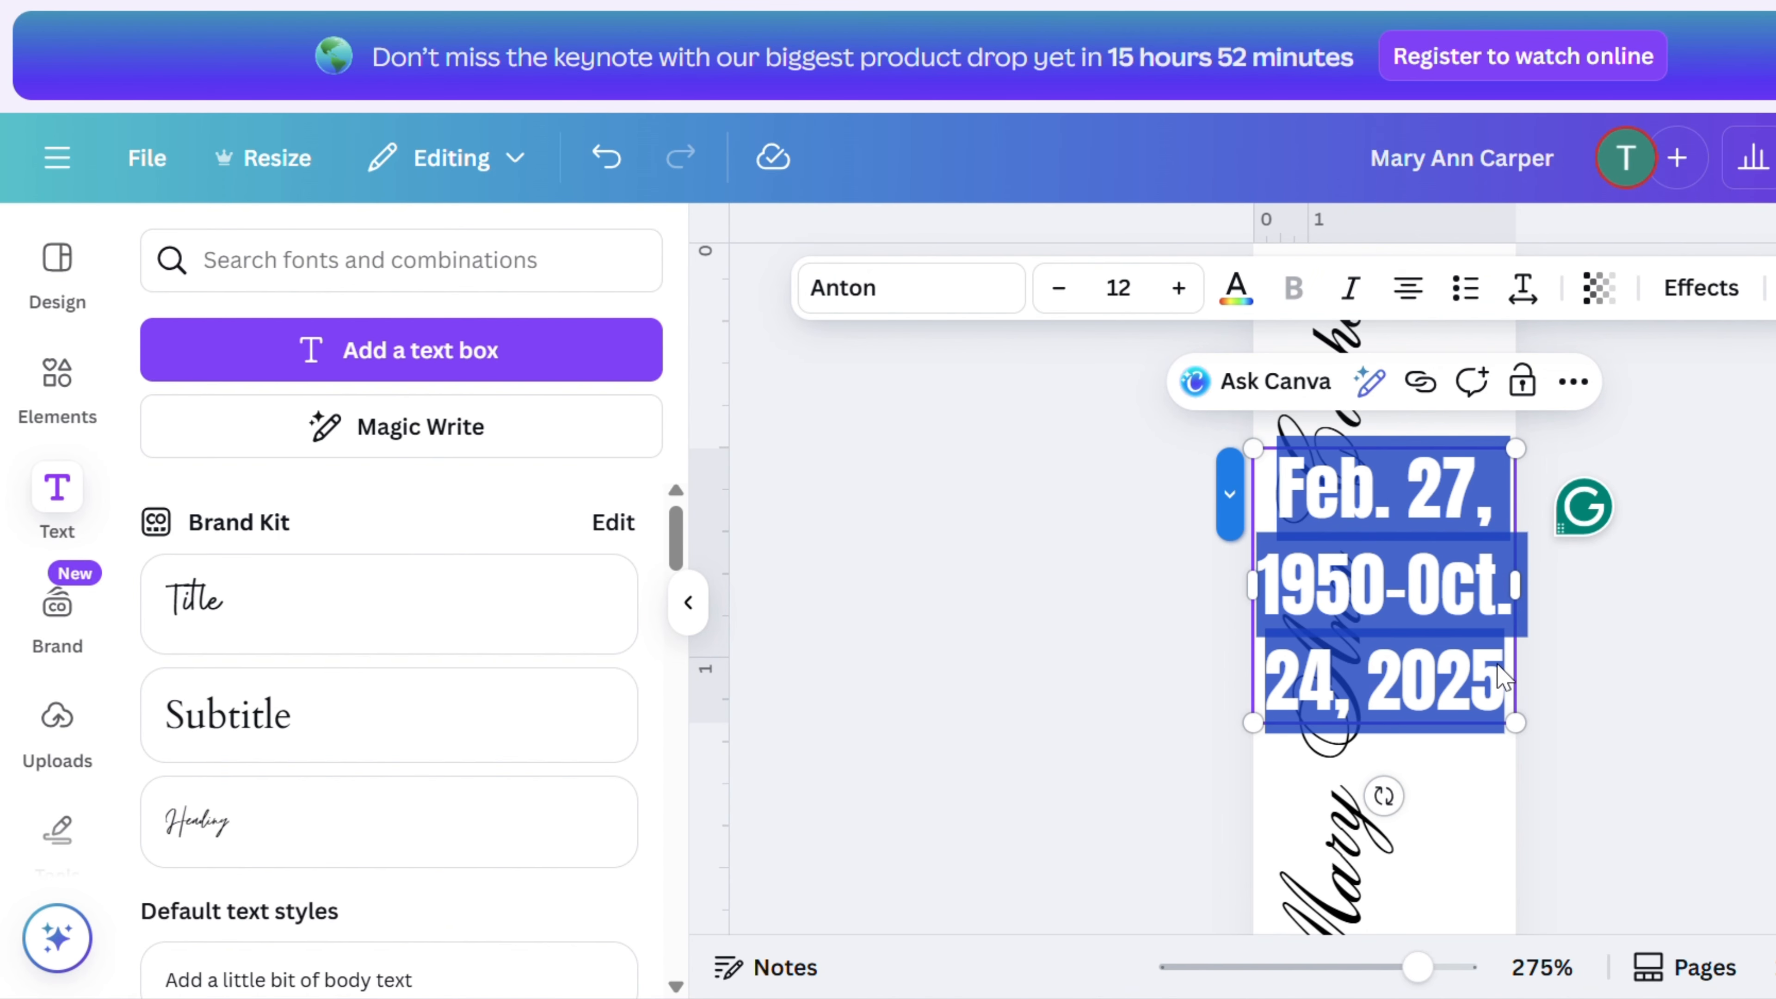
pyautogui.click(1479, 852)
pyautogui.click(1463, 714)
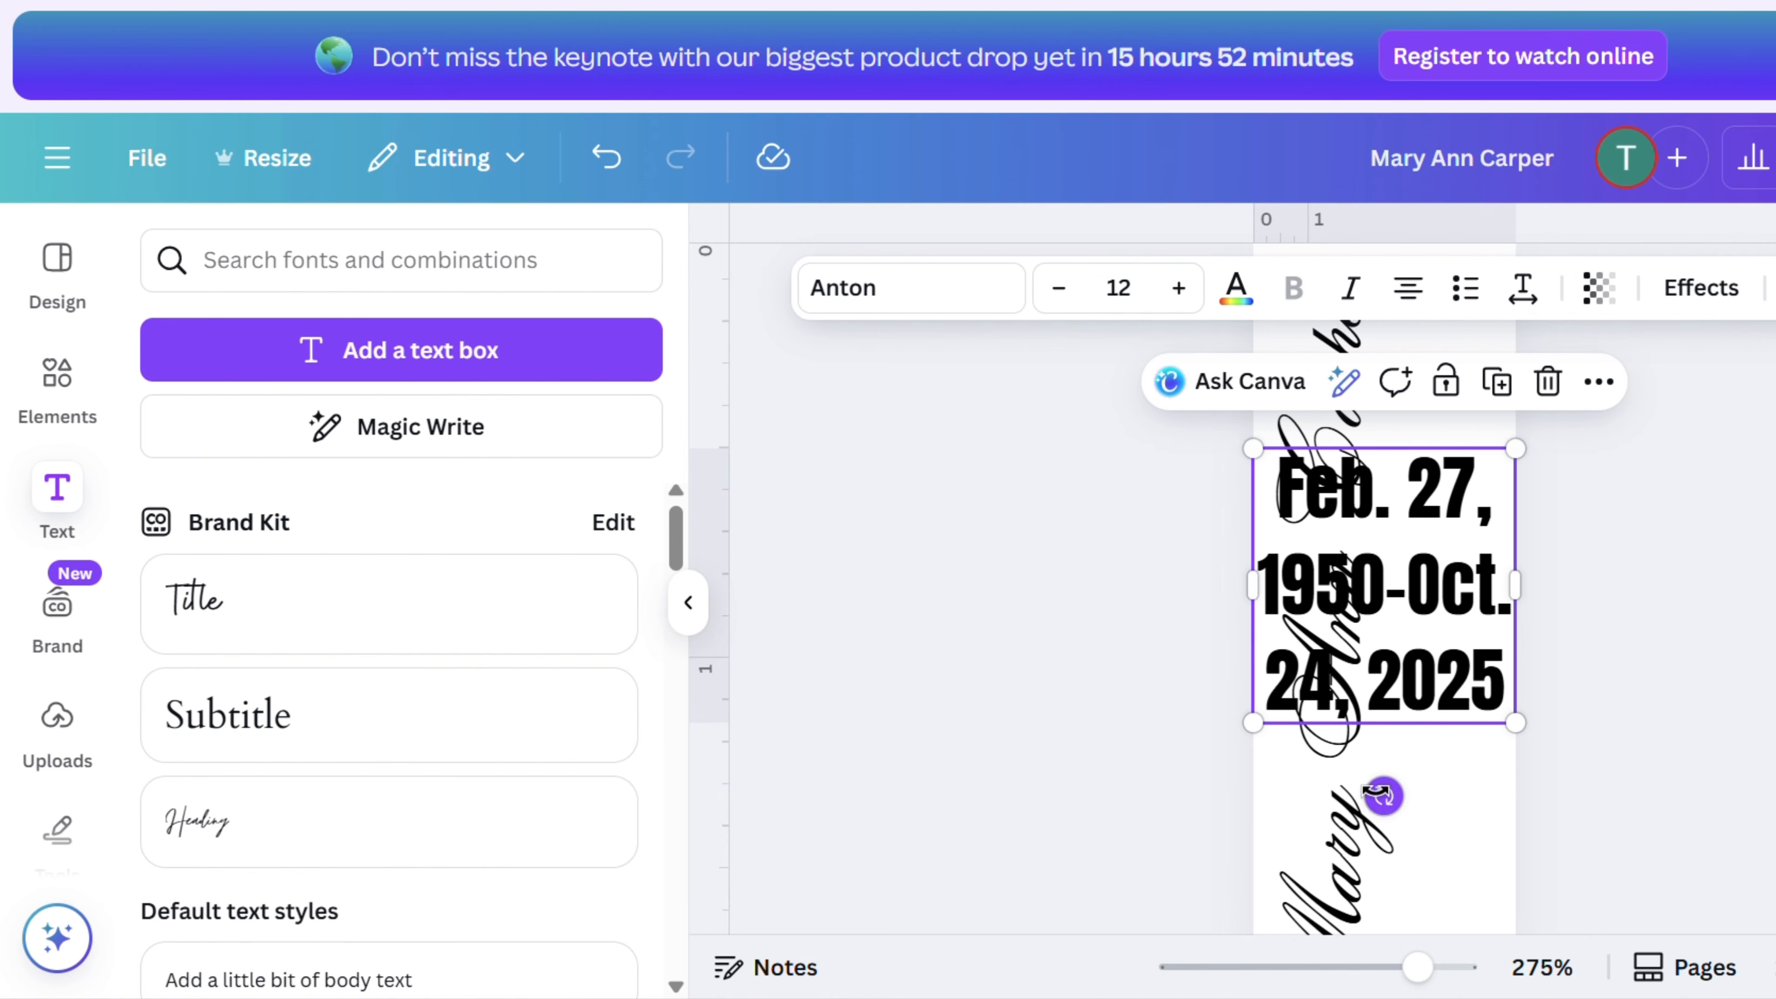
pyautogui.moveTo(1385, 796); pyautogui.dragTo(1523, 610)
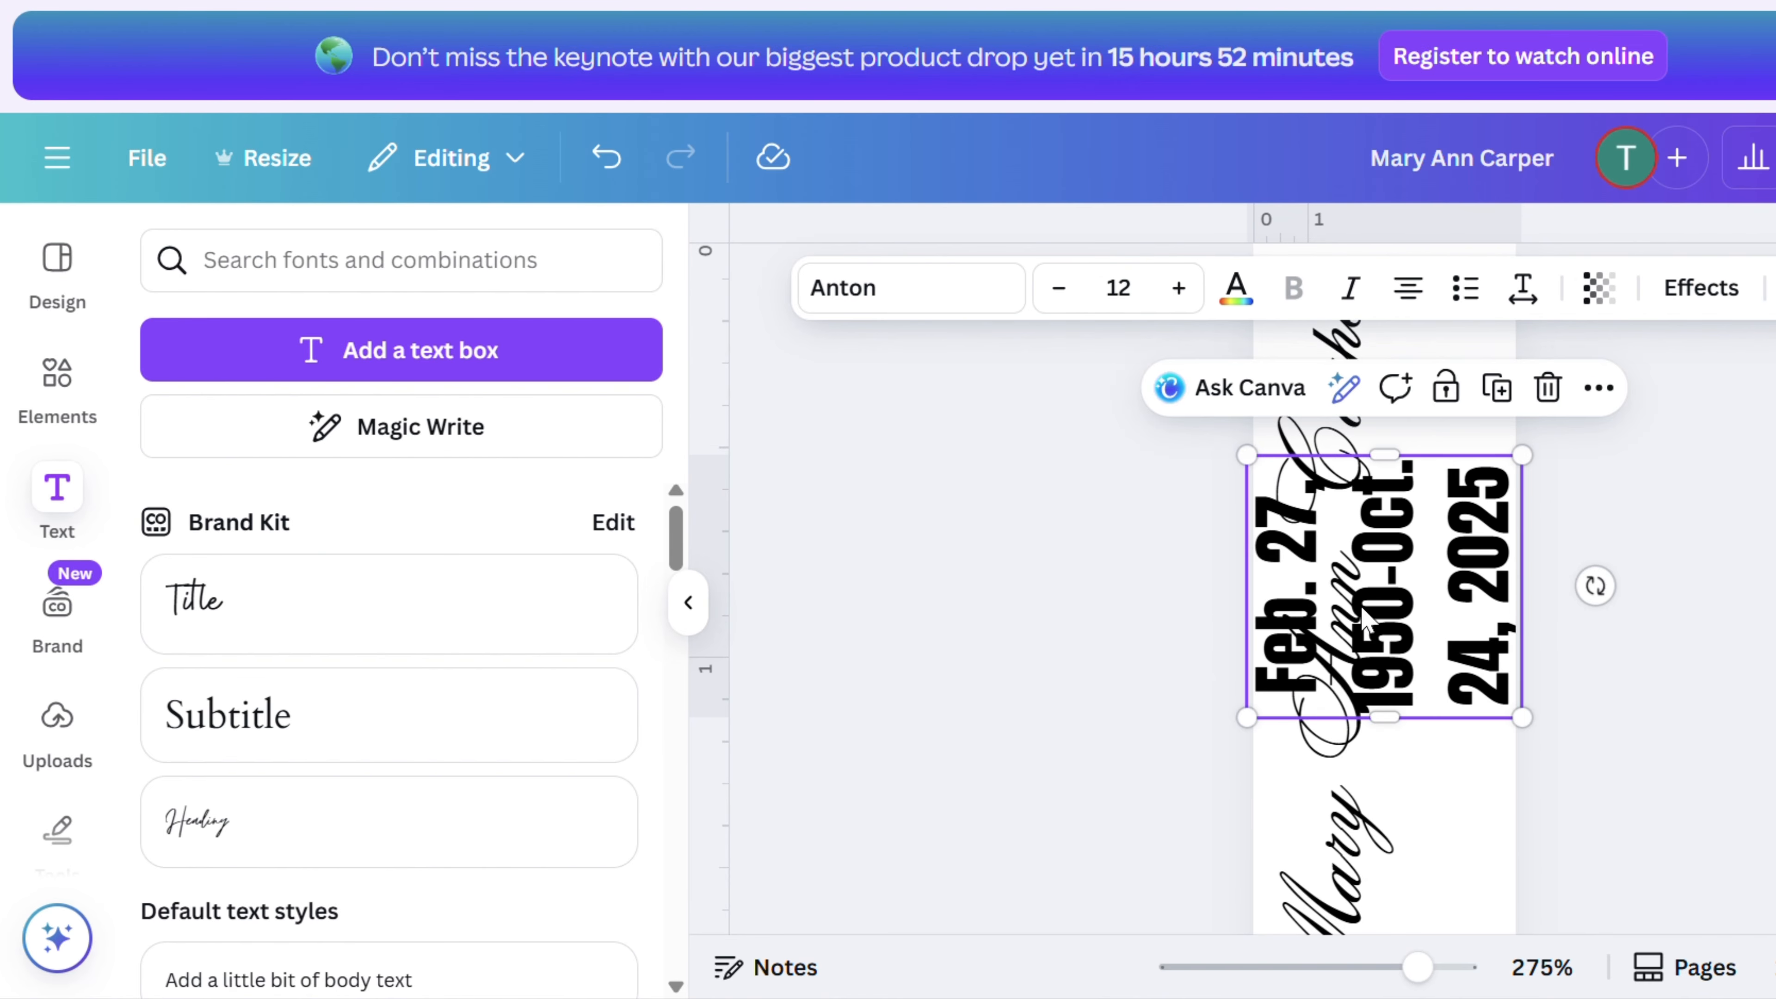
pyautogui.moveTo(1363, 616); pyautogui.dragTo(1413, 739)
pyautogui.moveTo(1406, 647); pyautogui.dragTo(1399, 315)
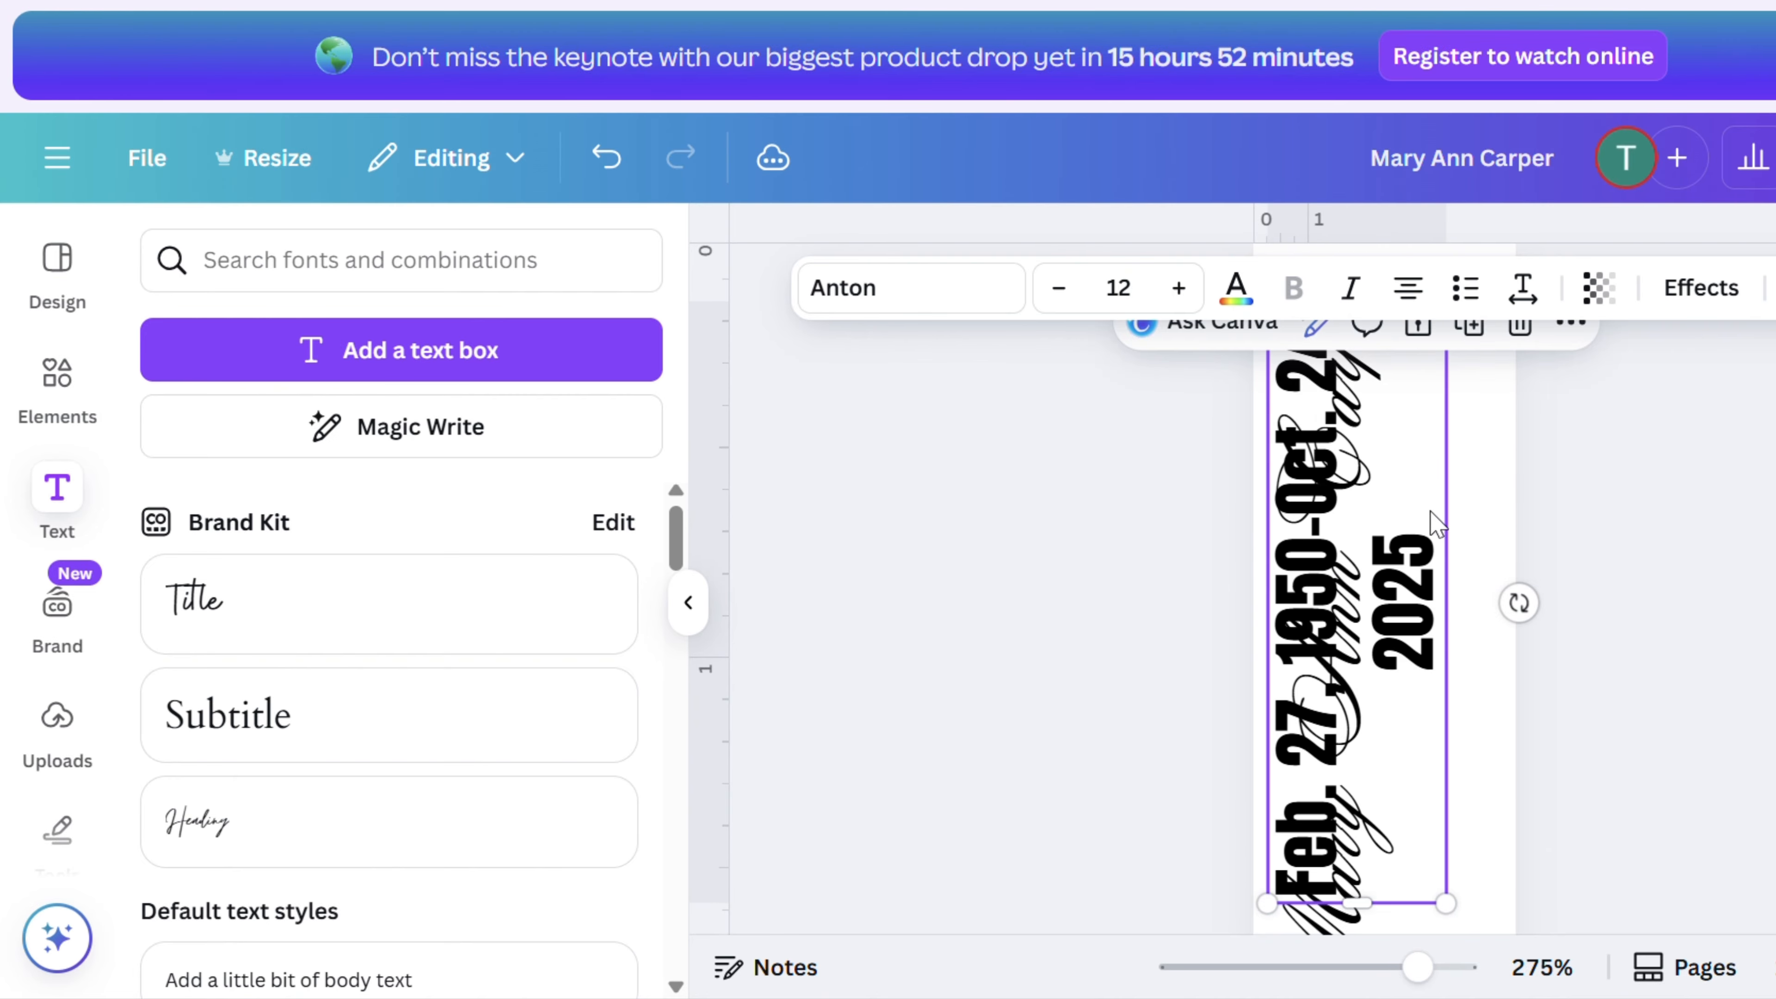
pyautogui.scroll(3, 1427, 556)
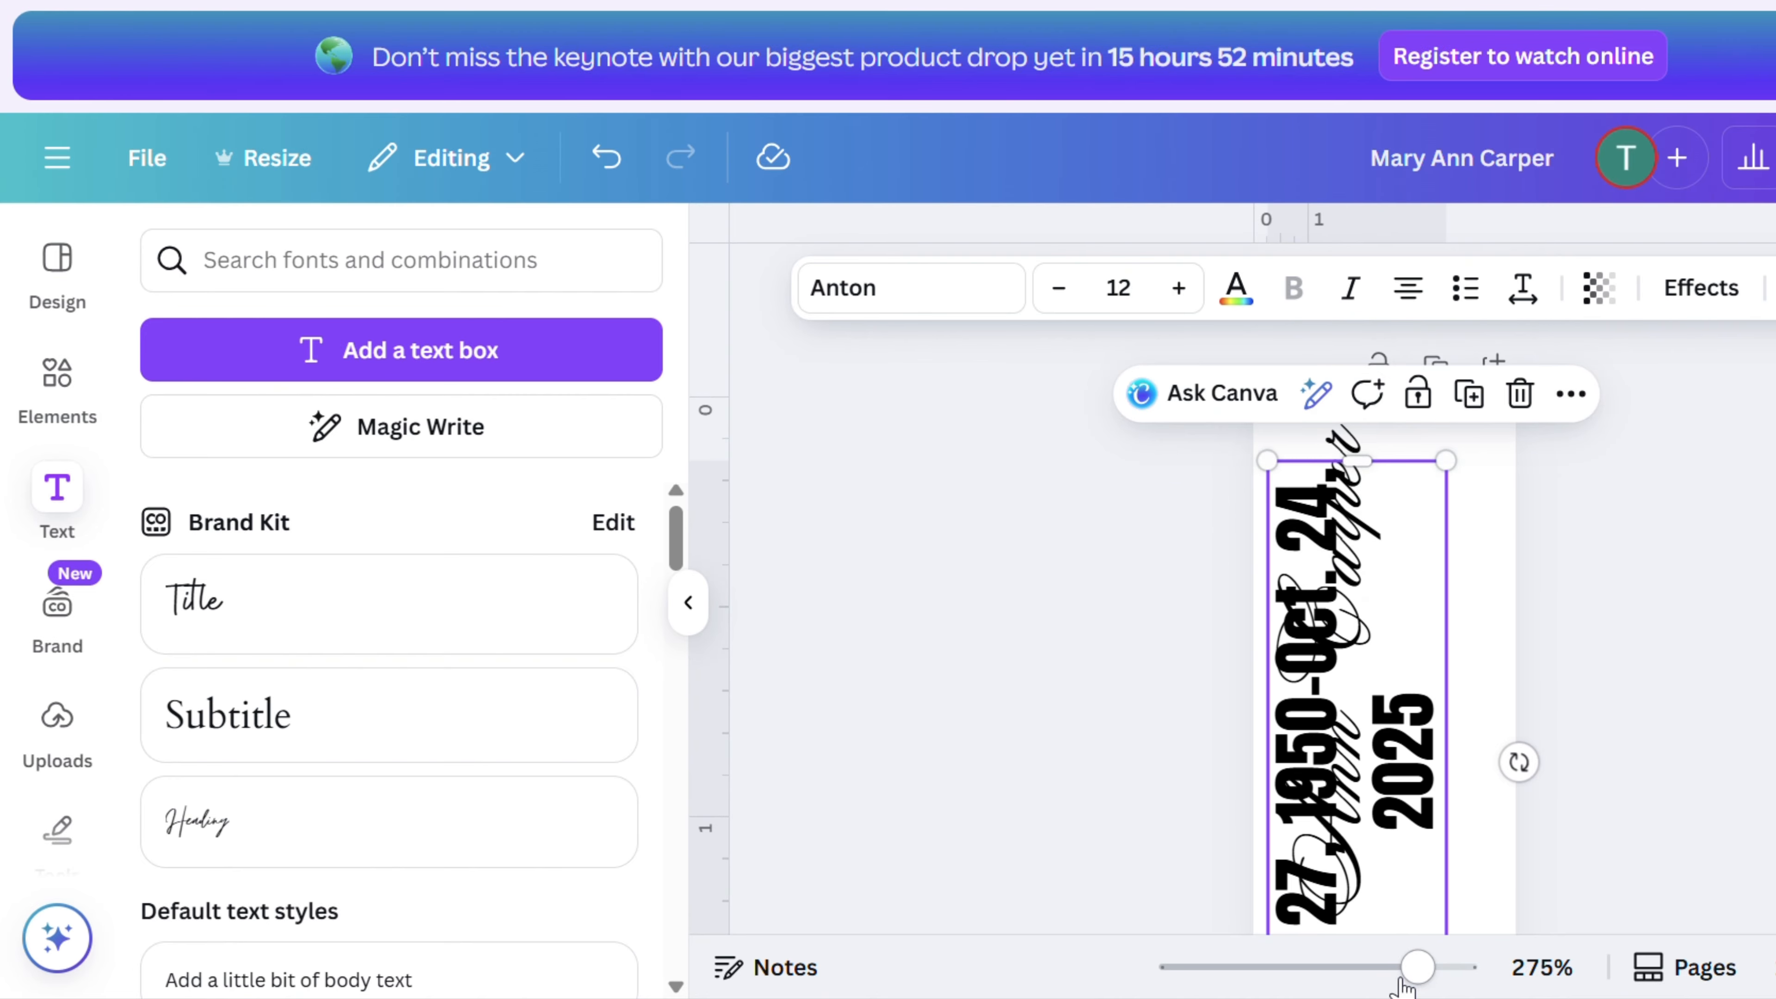
pyautogui.moveTo(1416, 967); pyautogui.dragTo(1362, 965)
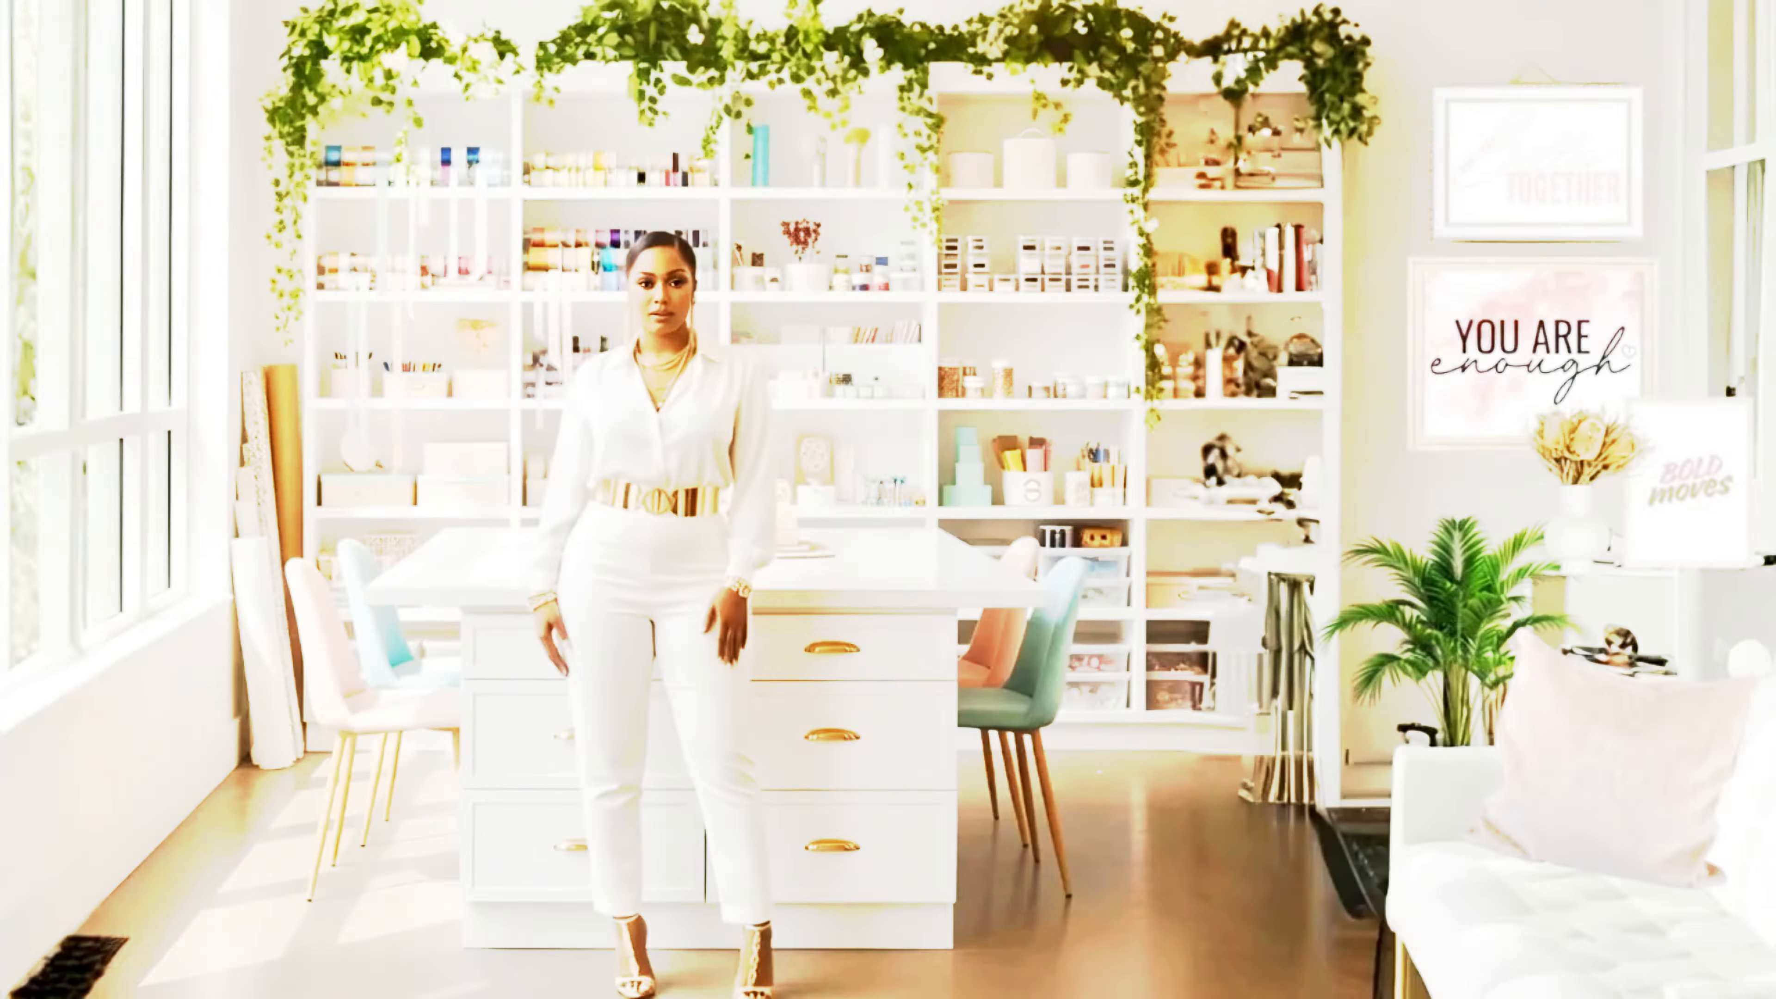
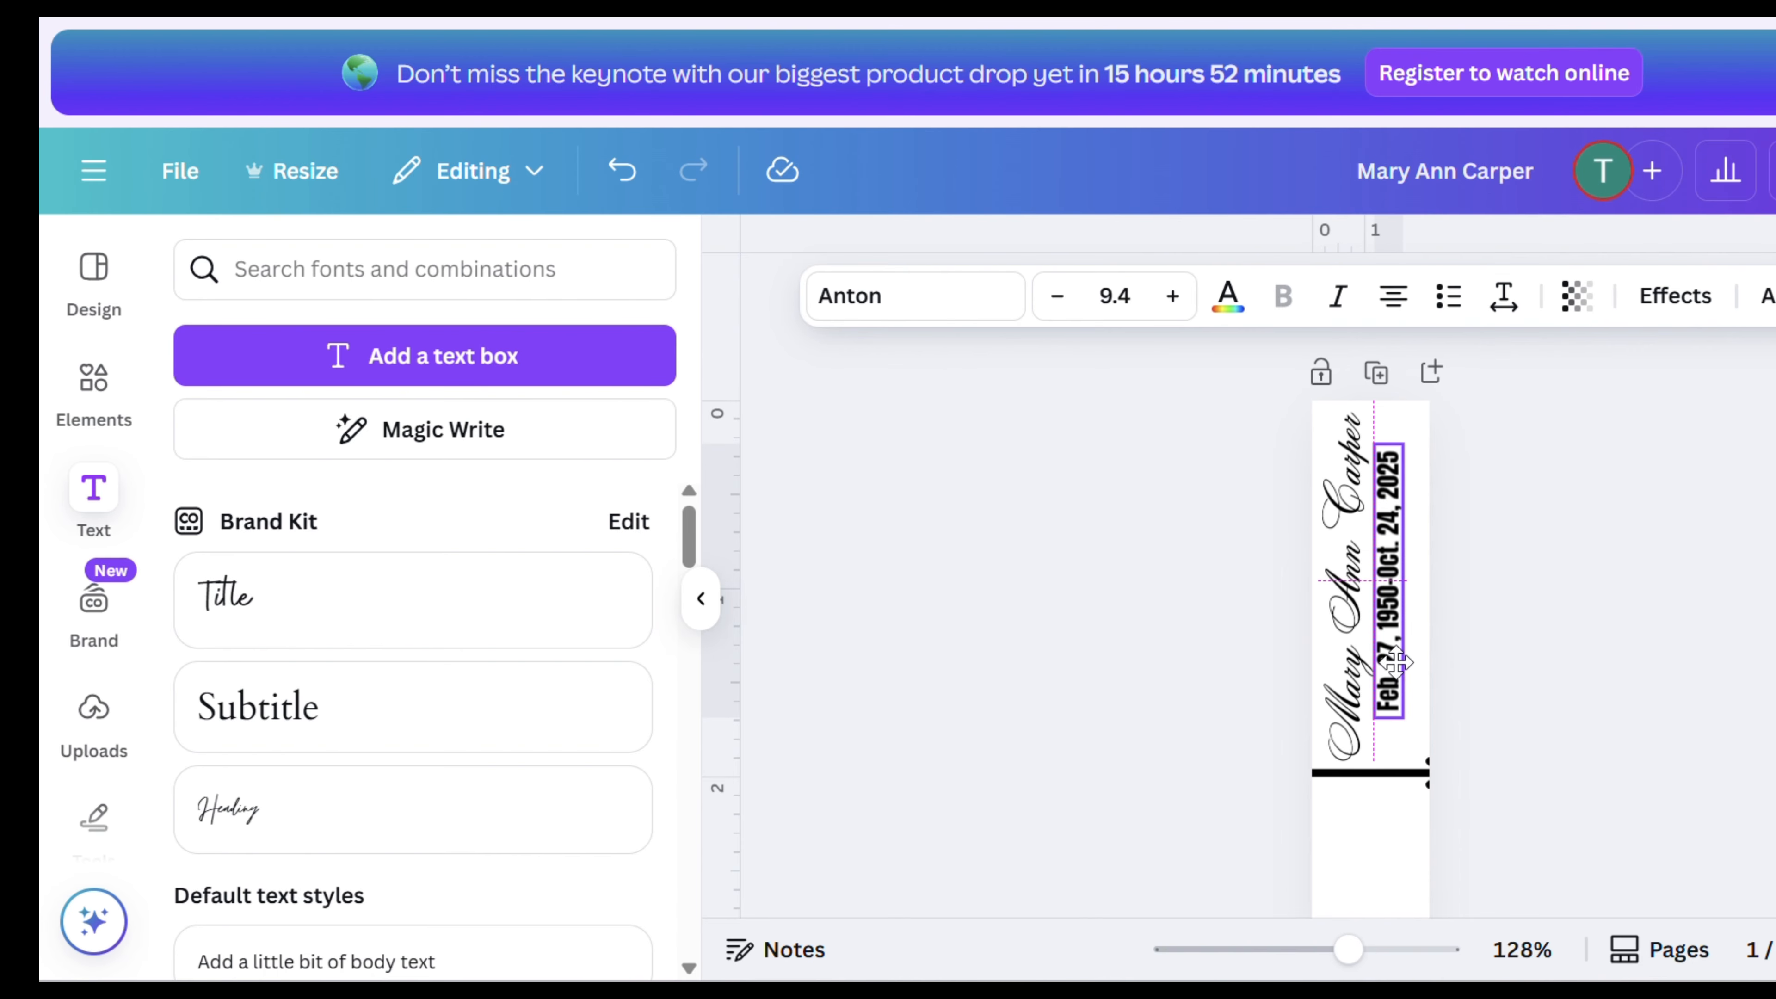
# - Adjust the positions of the dates text and the name text beside each other along the bookmark
pyautogui.click(1631, 672)
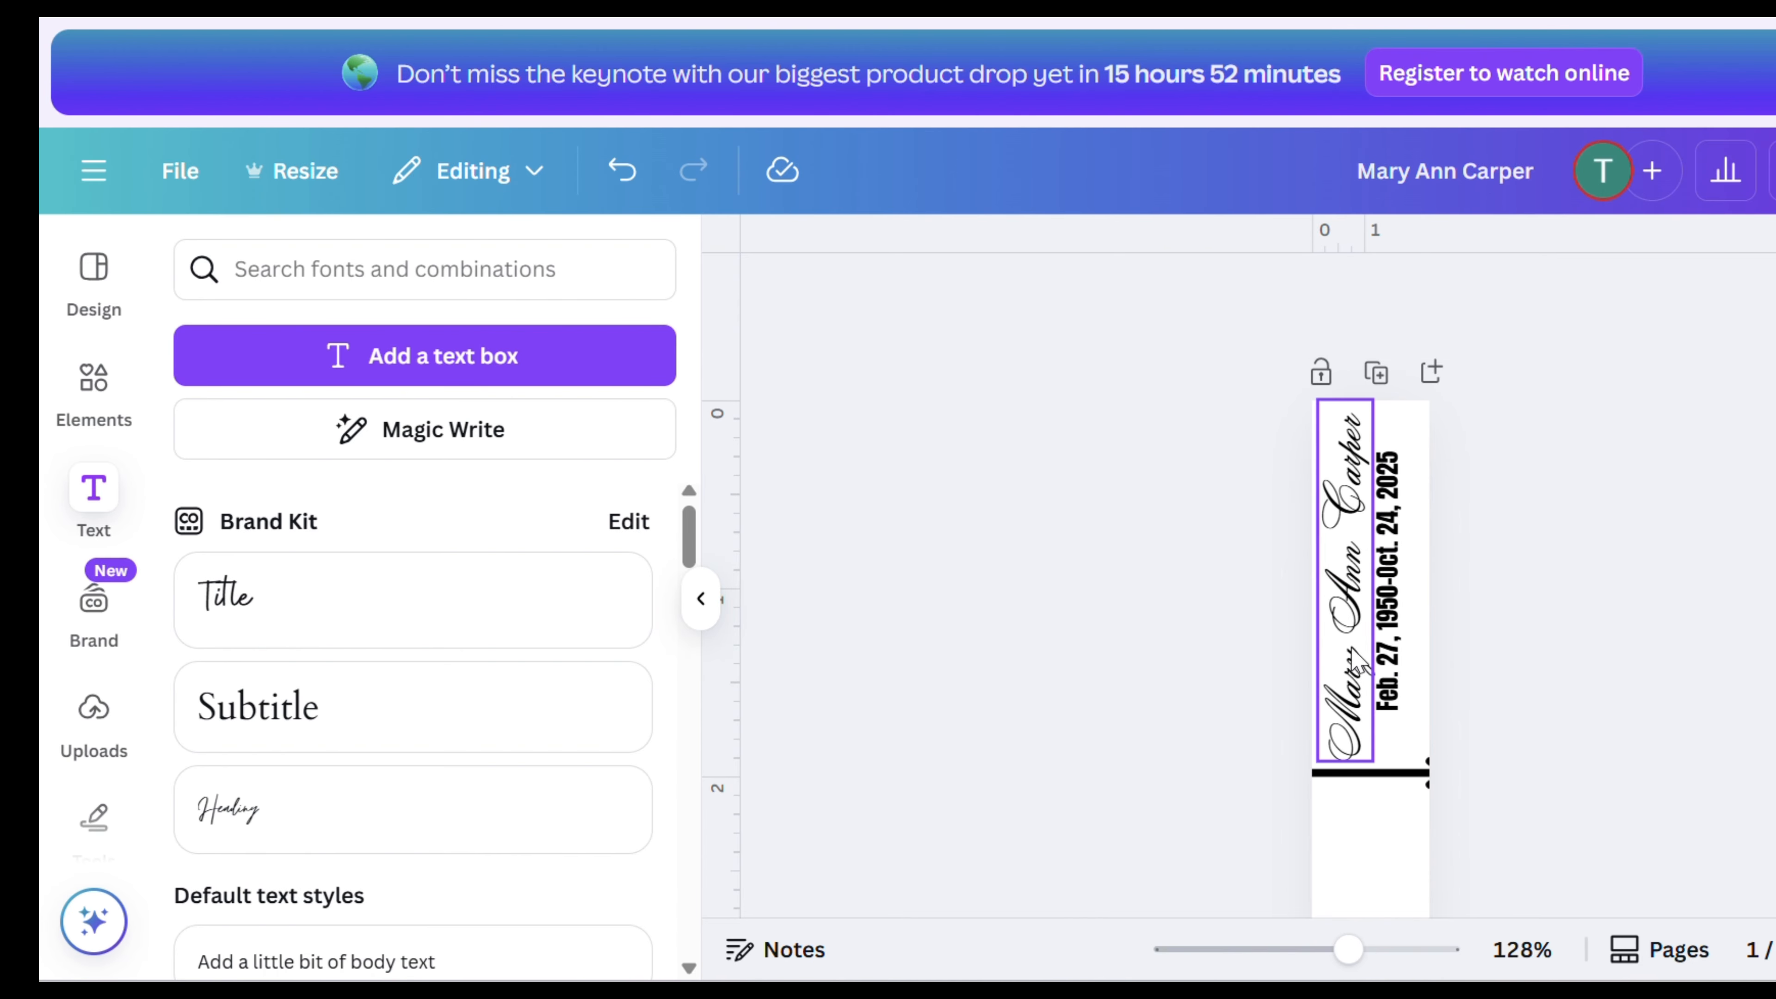
pyautogui.moveTo(1386, 651); pyautogui.dragTo(1406, 661)
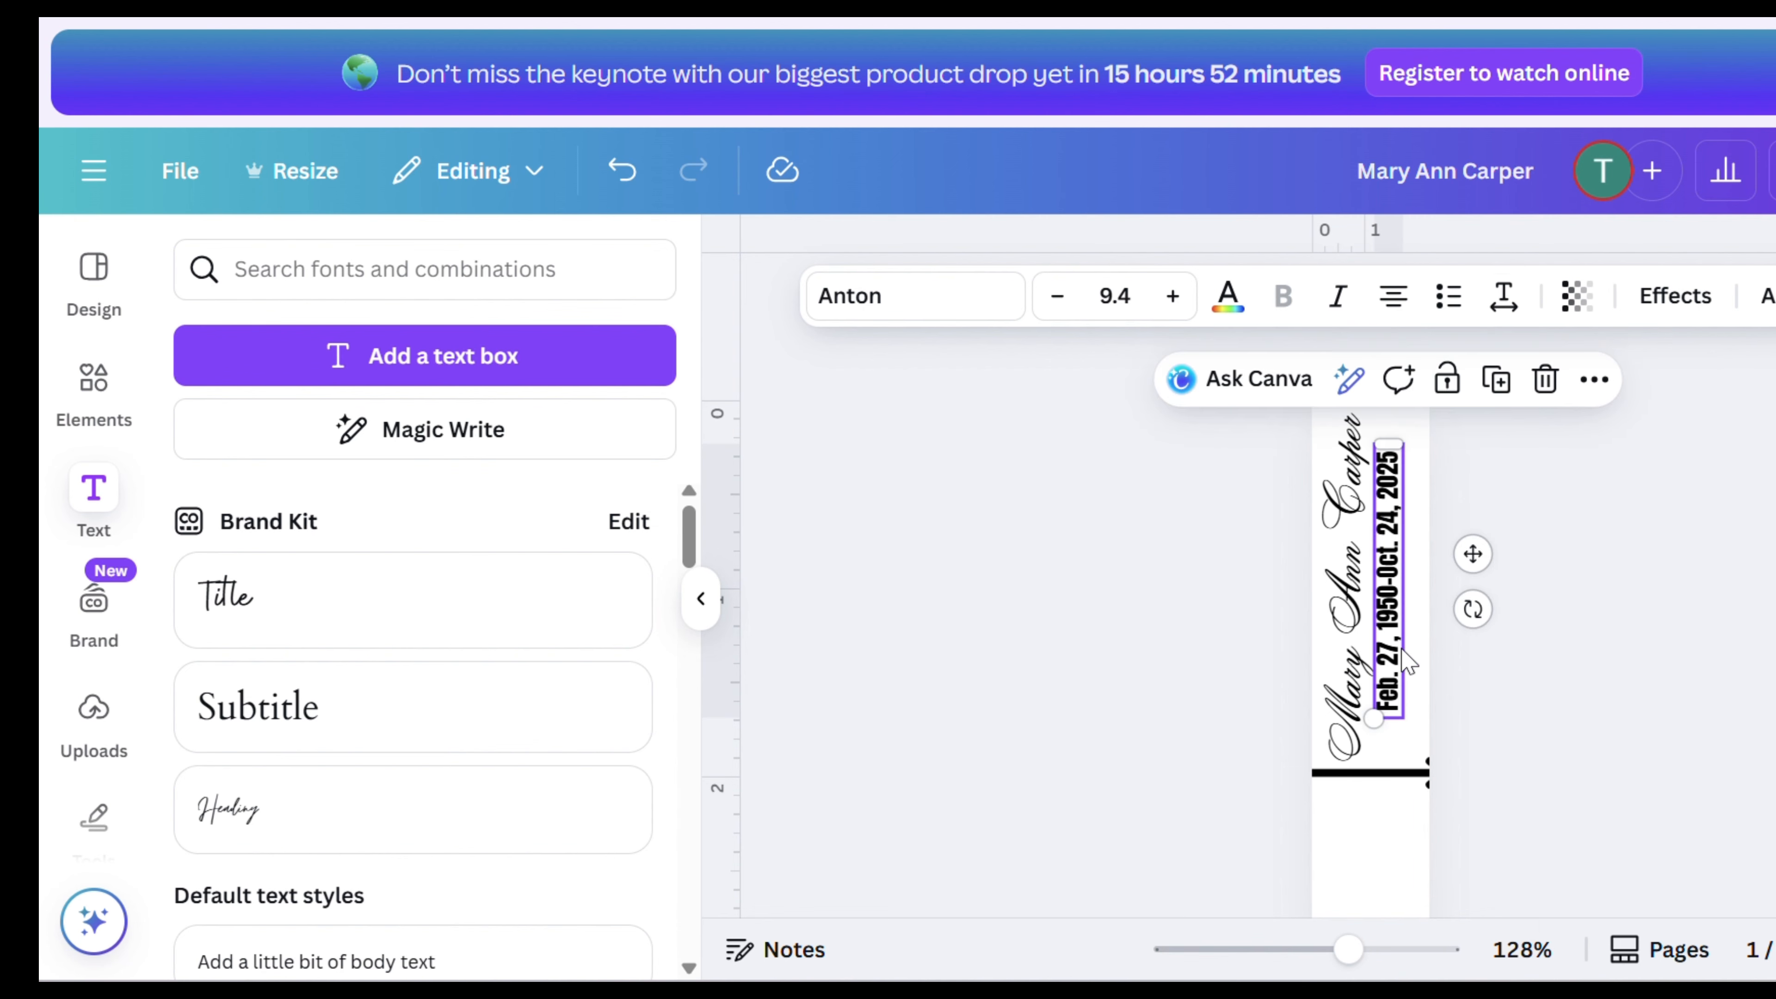
pyautogui.click(1338, 682)
pyautogui.press('Right')
pyautogui.press('Right')
pyautogui.press('Right')
pyautogui.press('Right')
pyautogui.press('Right')
pyautogui.press('Right')
pyautogui.press('Right')
pyautogui.press('Left')
pyautogui.press('Left')
pyautogui.press('Left')
pyautogui.press('Left')
pyautogui.press('Left')
pyautogui.press('Left')
pyautogui.press('Left')
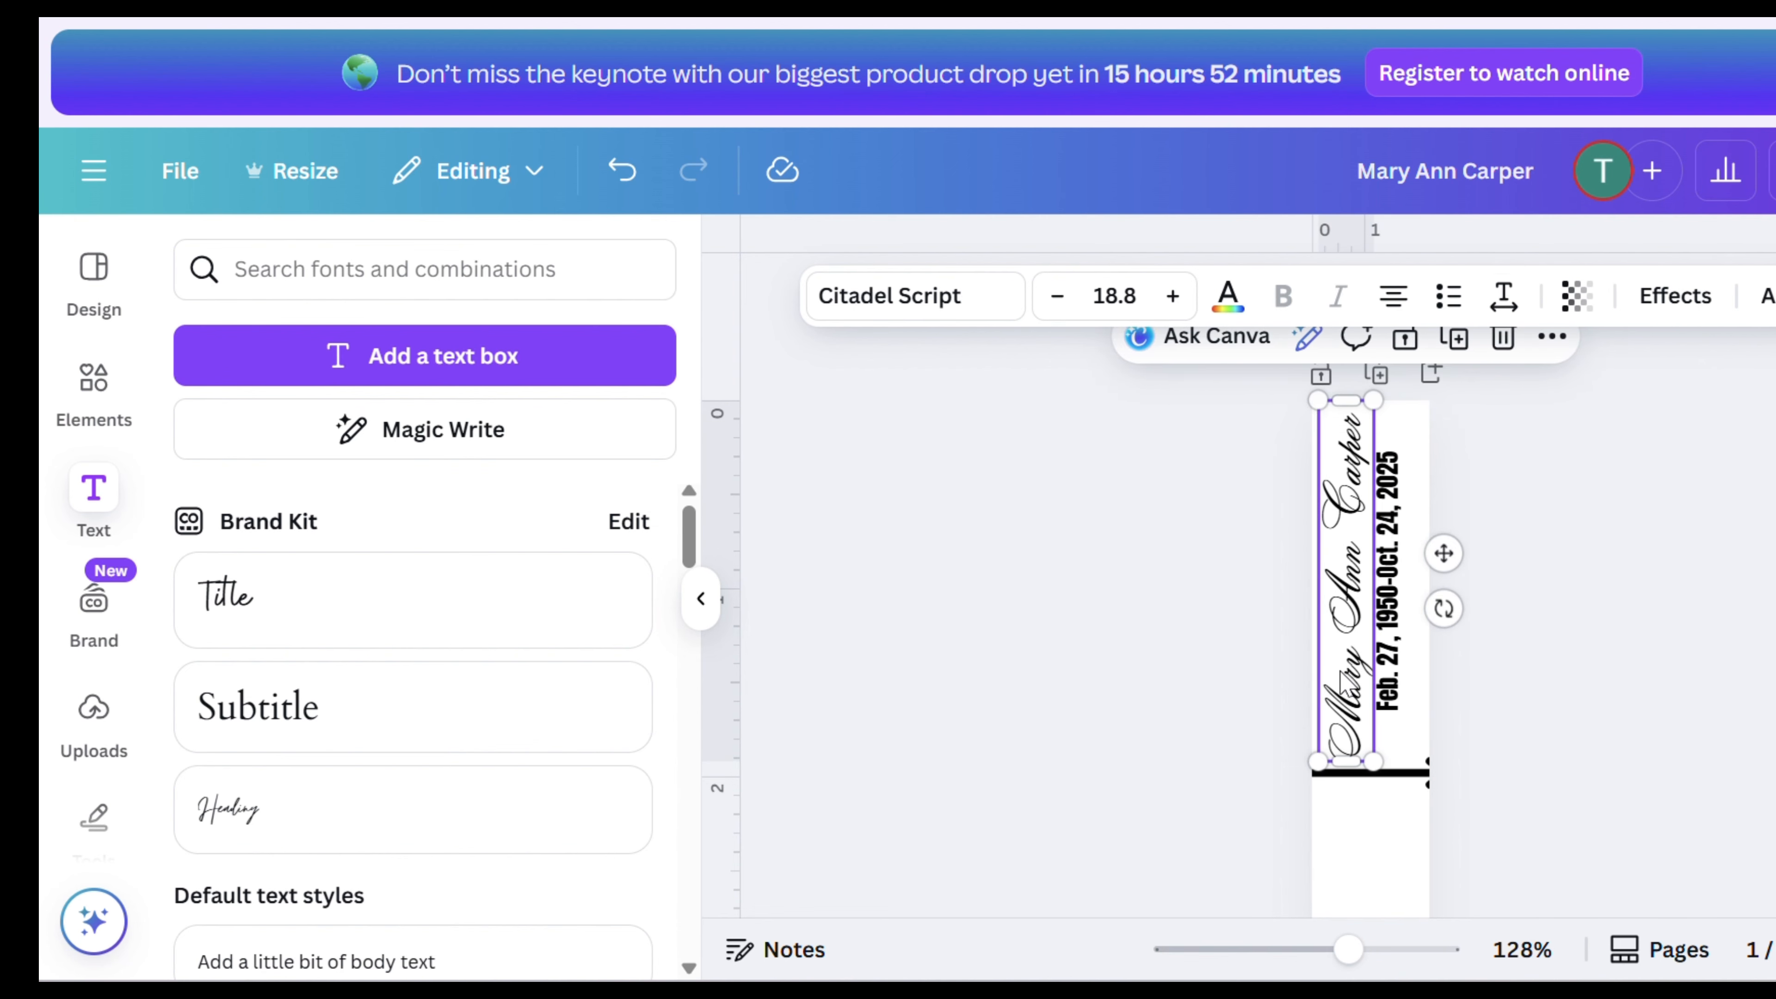
# - Search the elements for pink photos and add a soft pink watercolor photo to the bookmark
pyautogui.scroll(-10, 1364, 686)
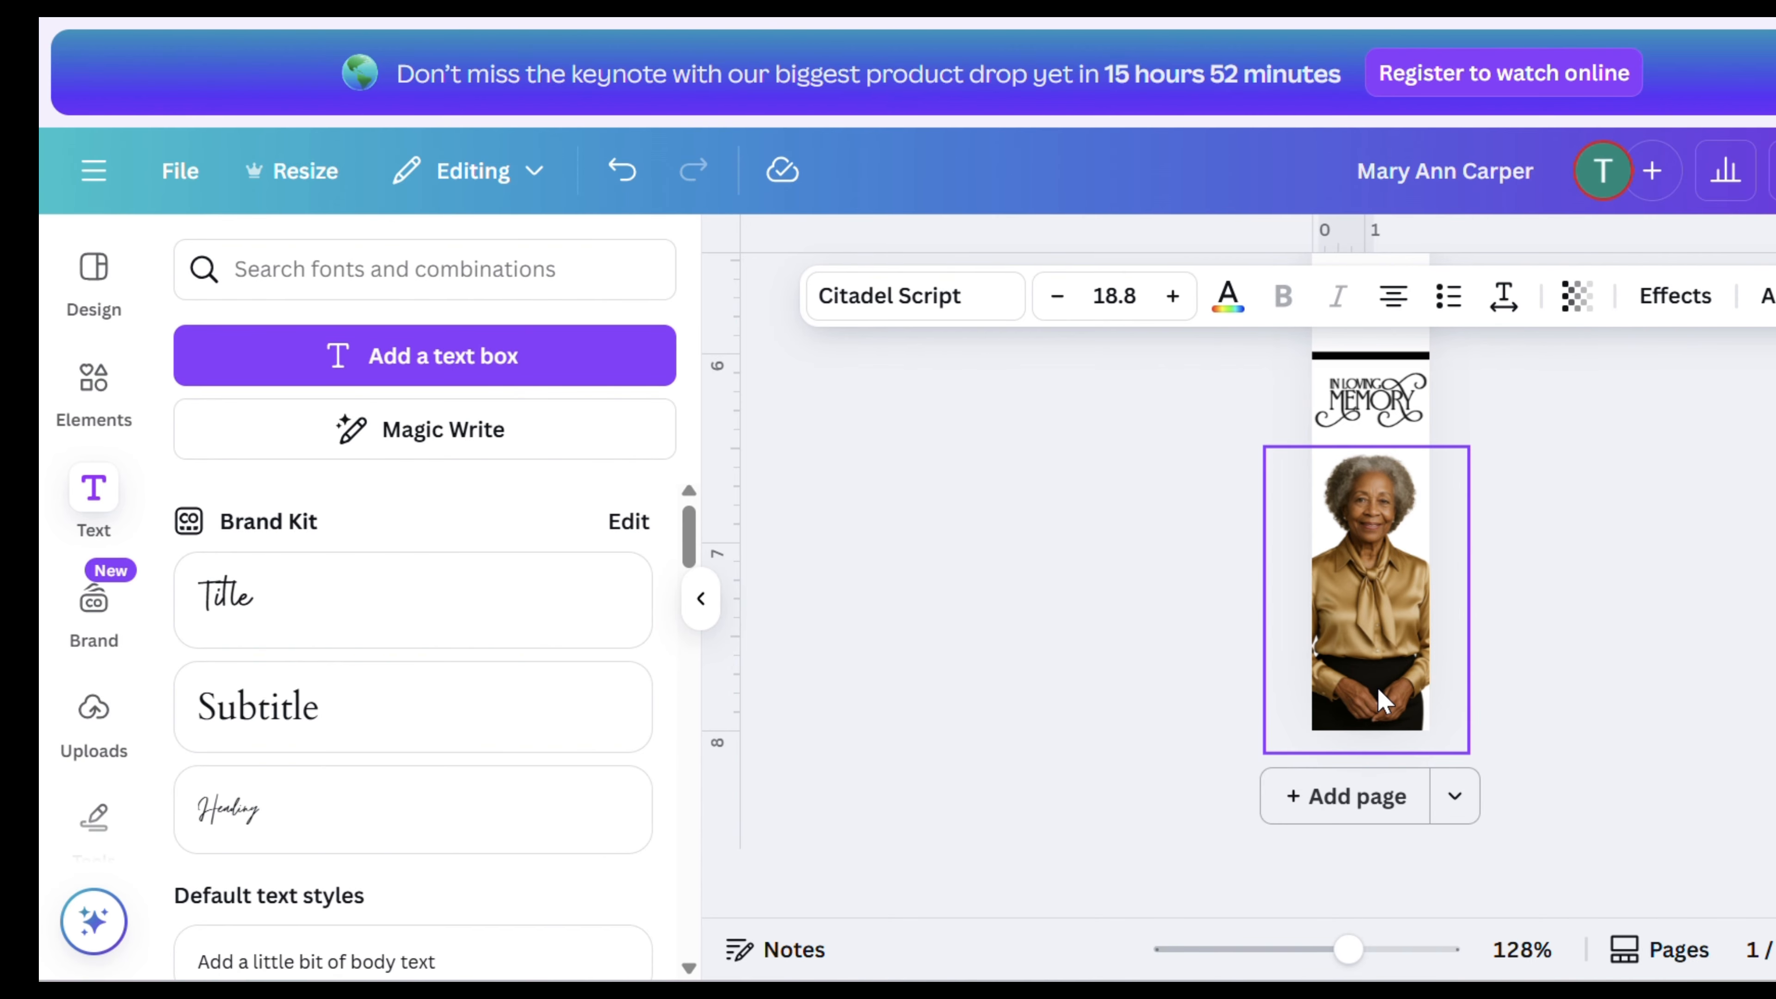
pyautogui.scroll(5, 1409, 682)
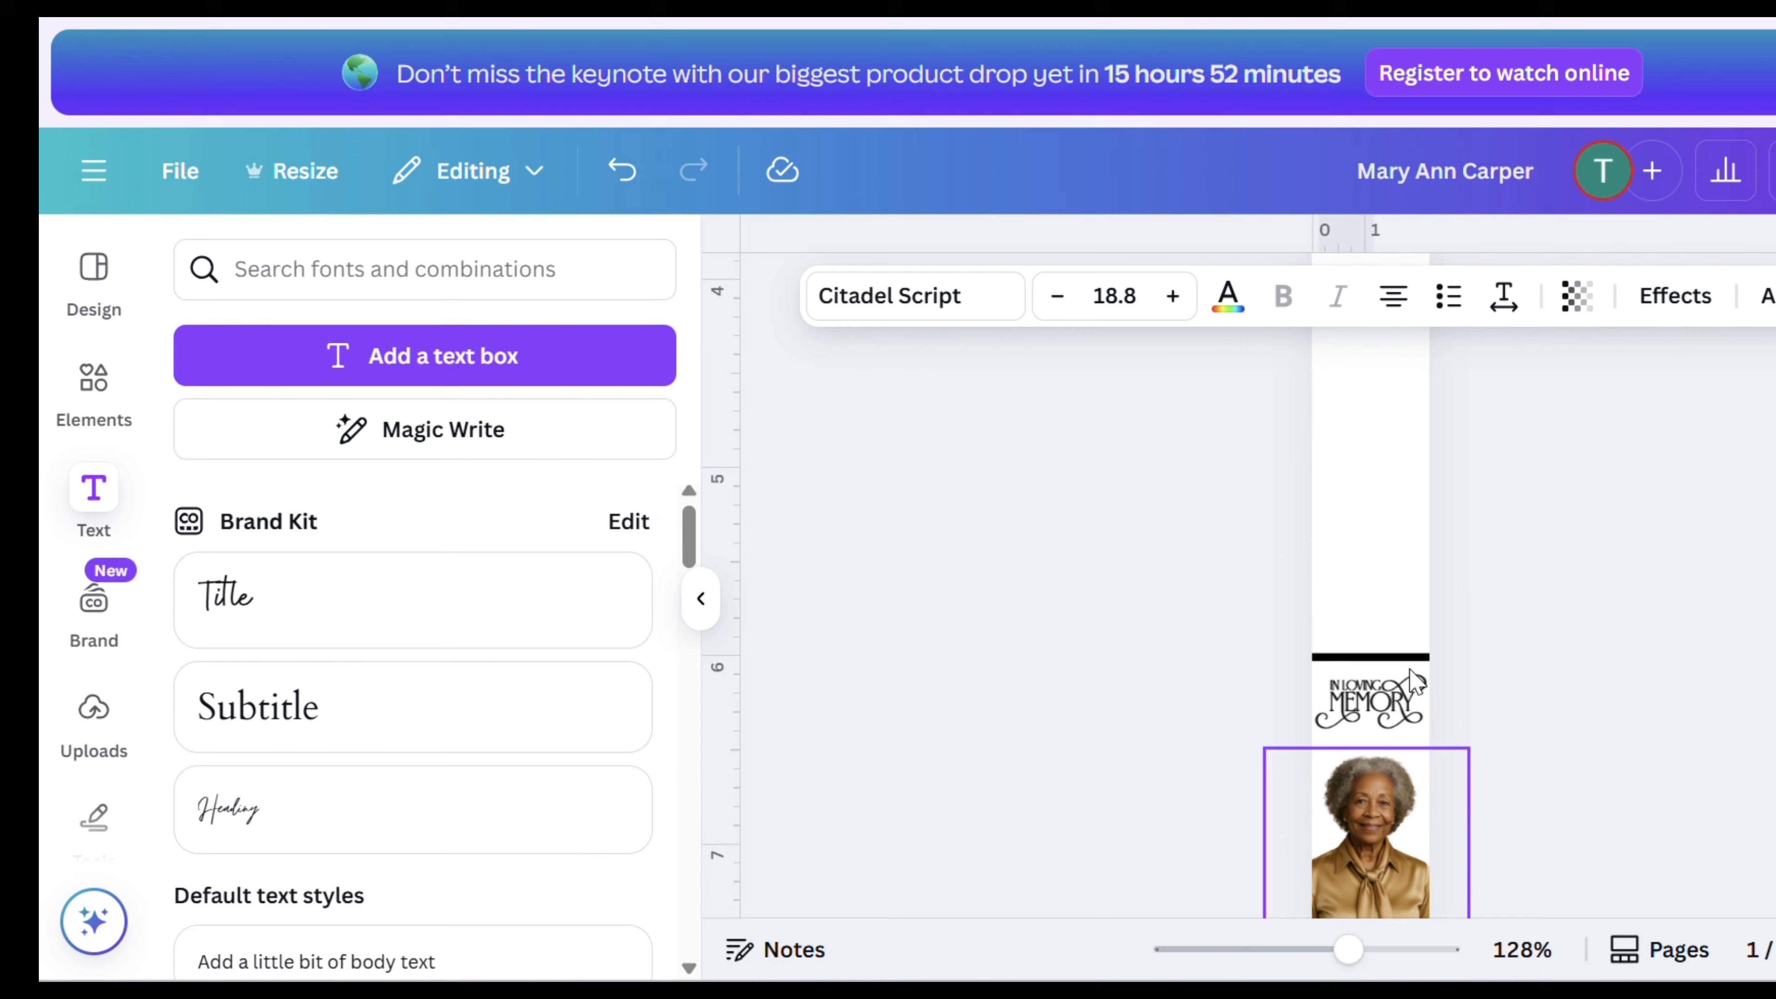
pyautogui.click(1396, 535)
pyautogui.click(91, 388)
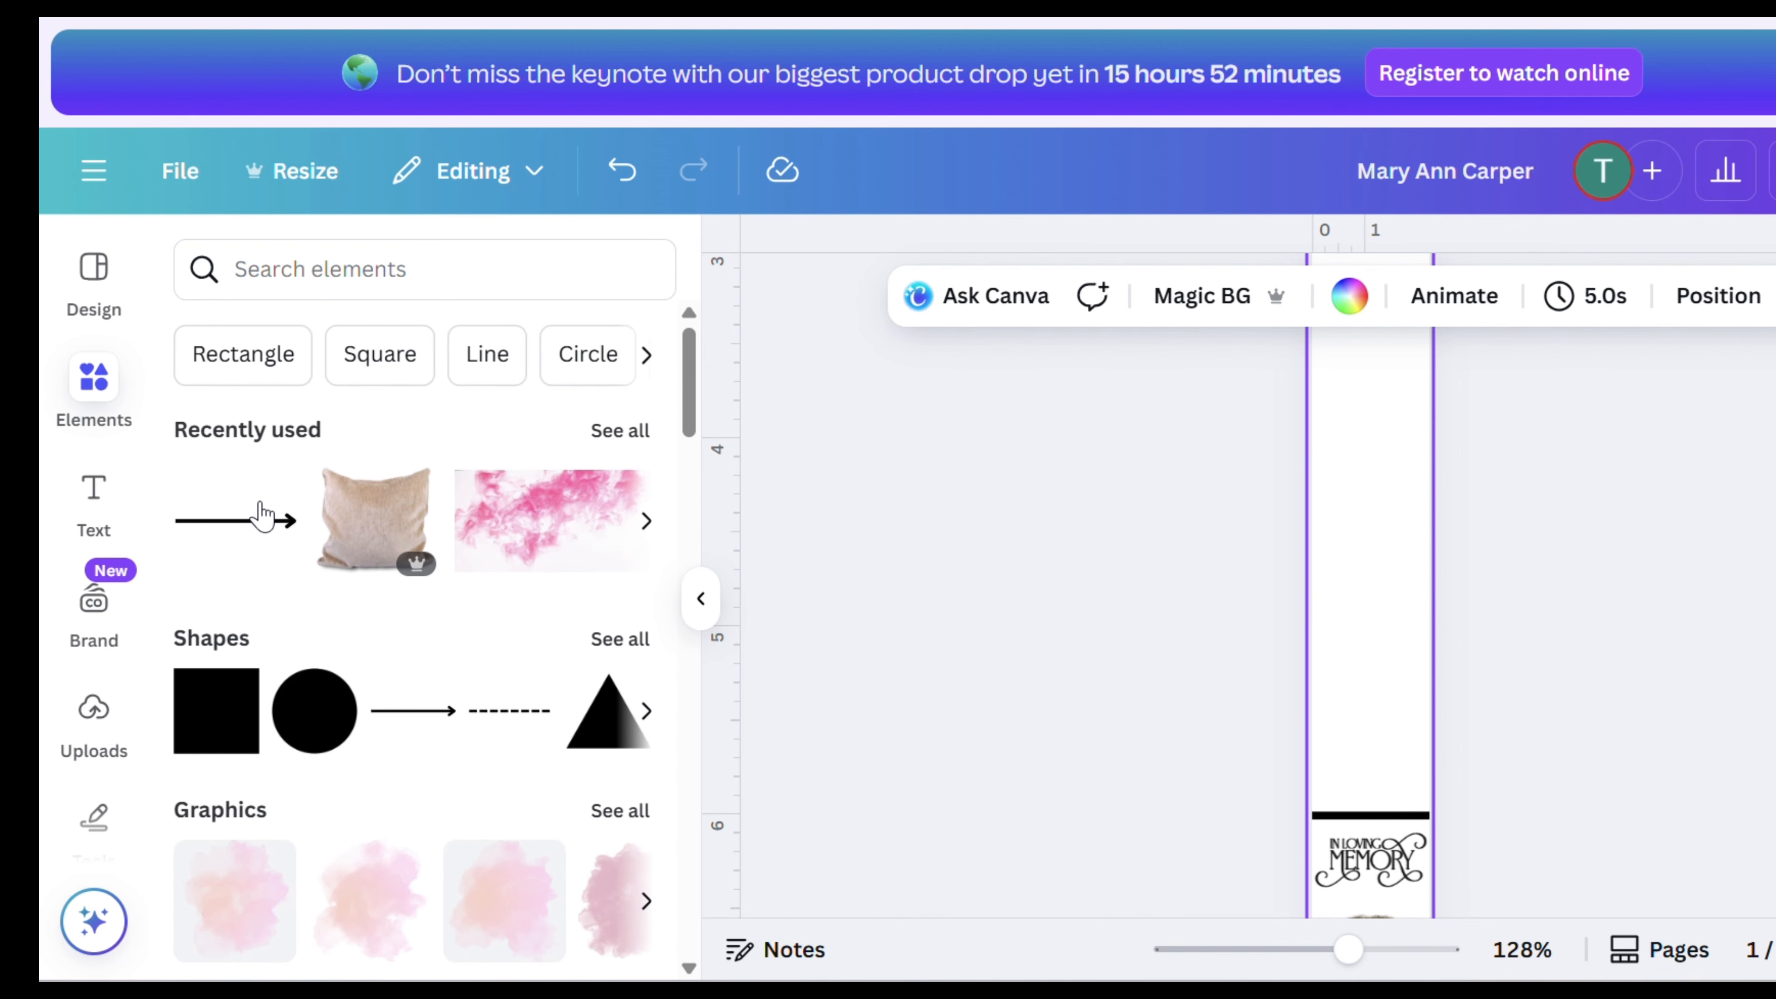
pyautogui.click(349, 283)
pyautogui.write('pin')
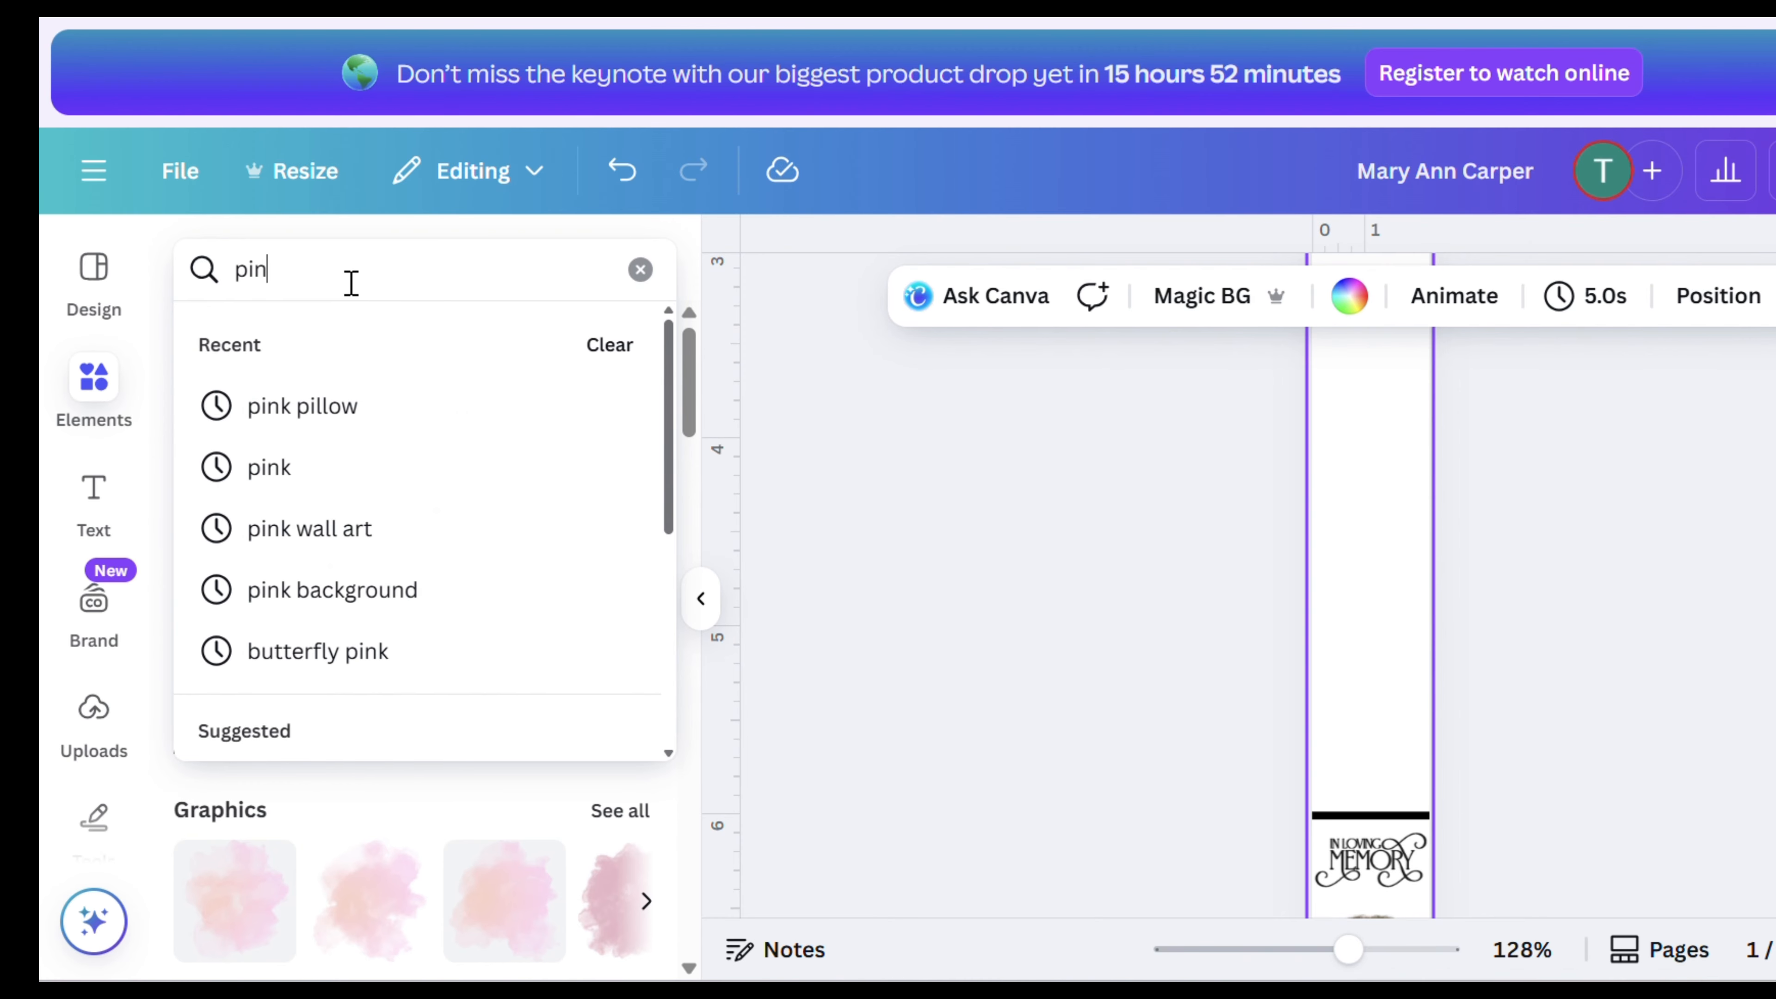
pyautogui.write('k')
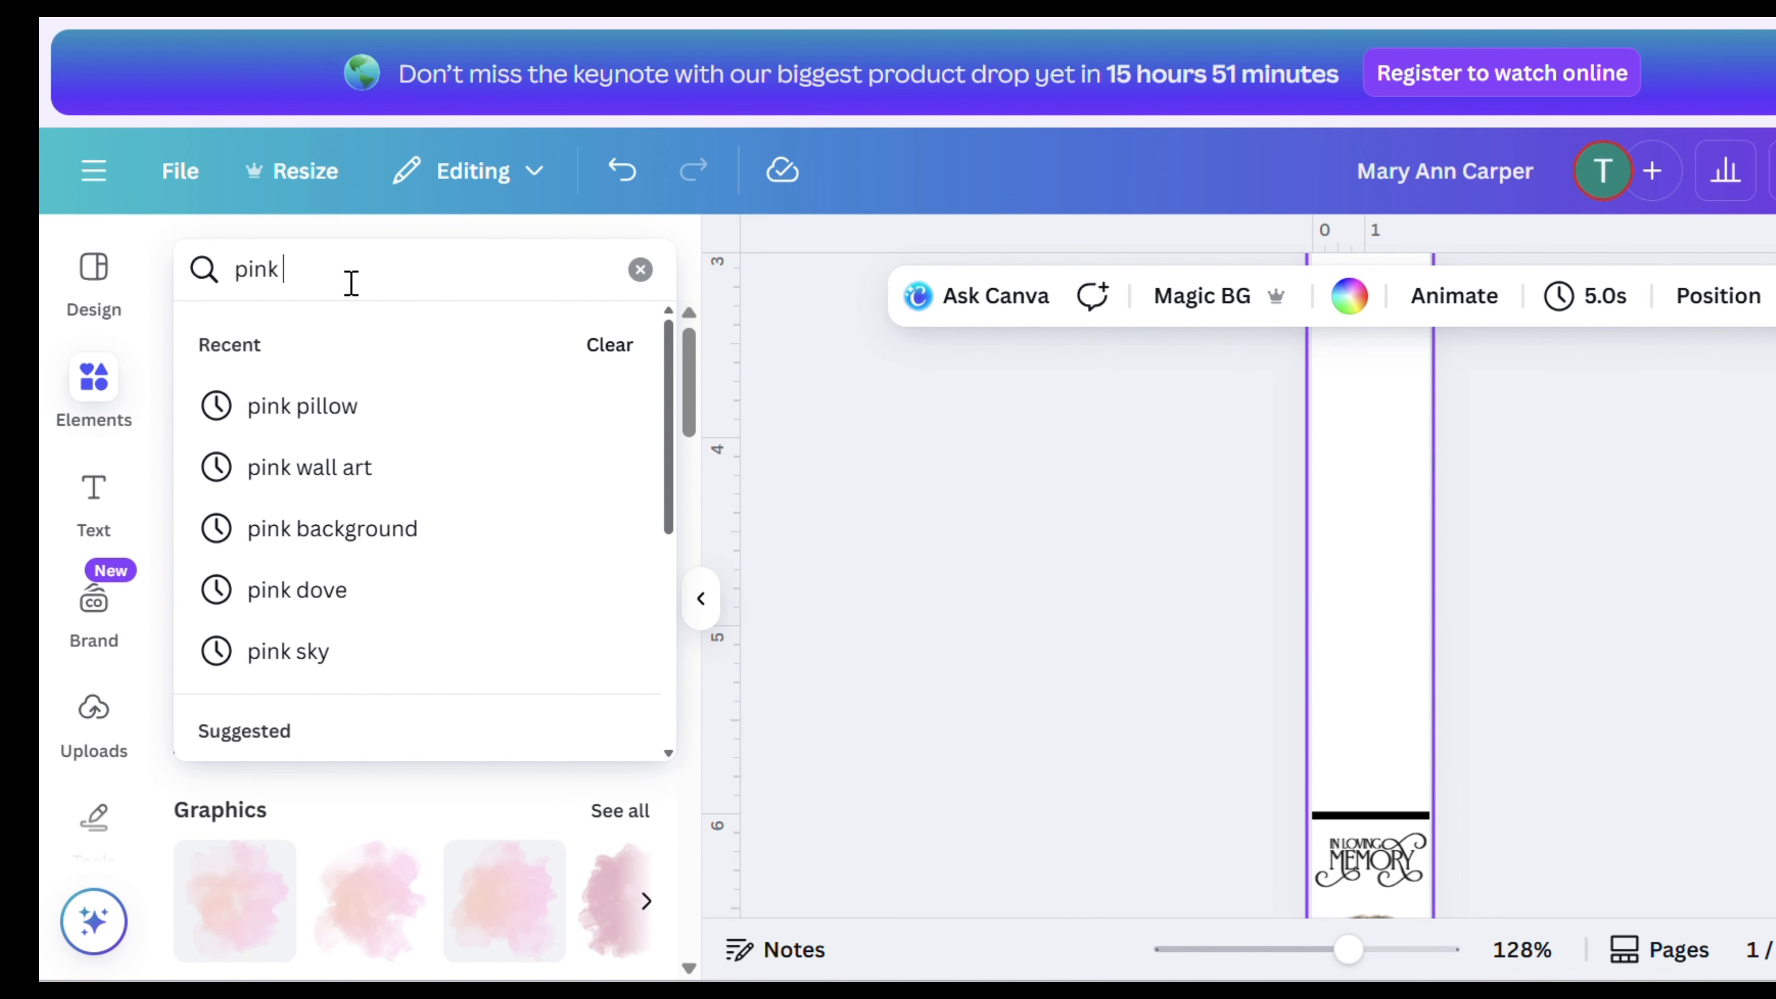
pyautogui.press('Return')
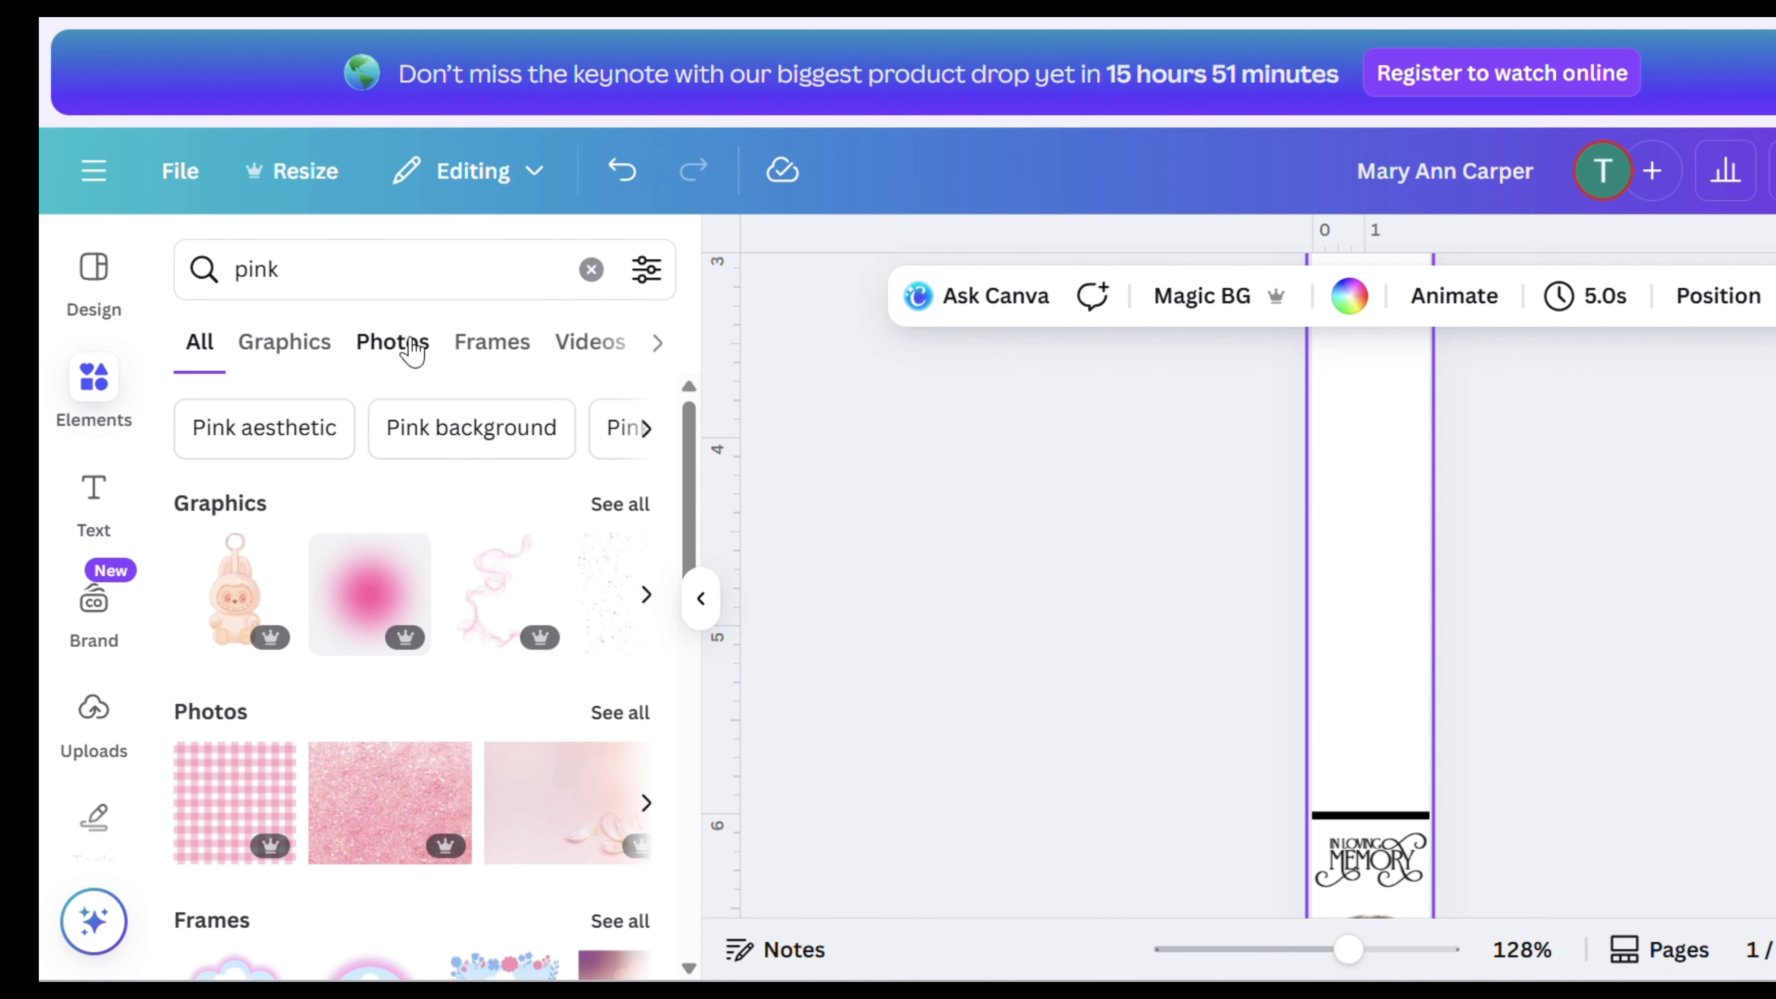
pyautogui.click(393, 342)
pyautogui.scroll(-5, 540, 675)
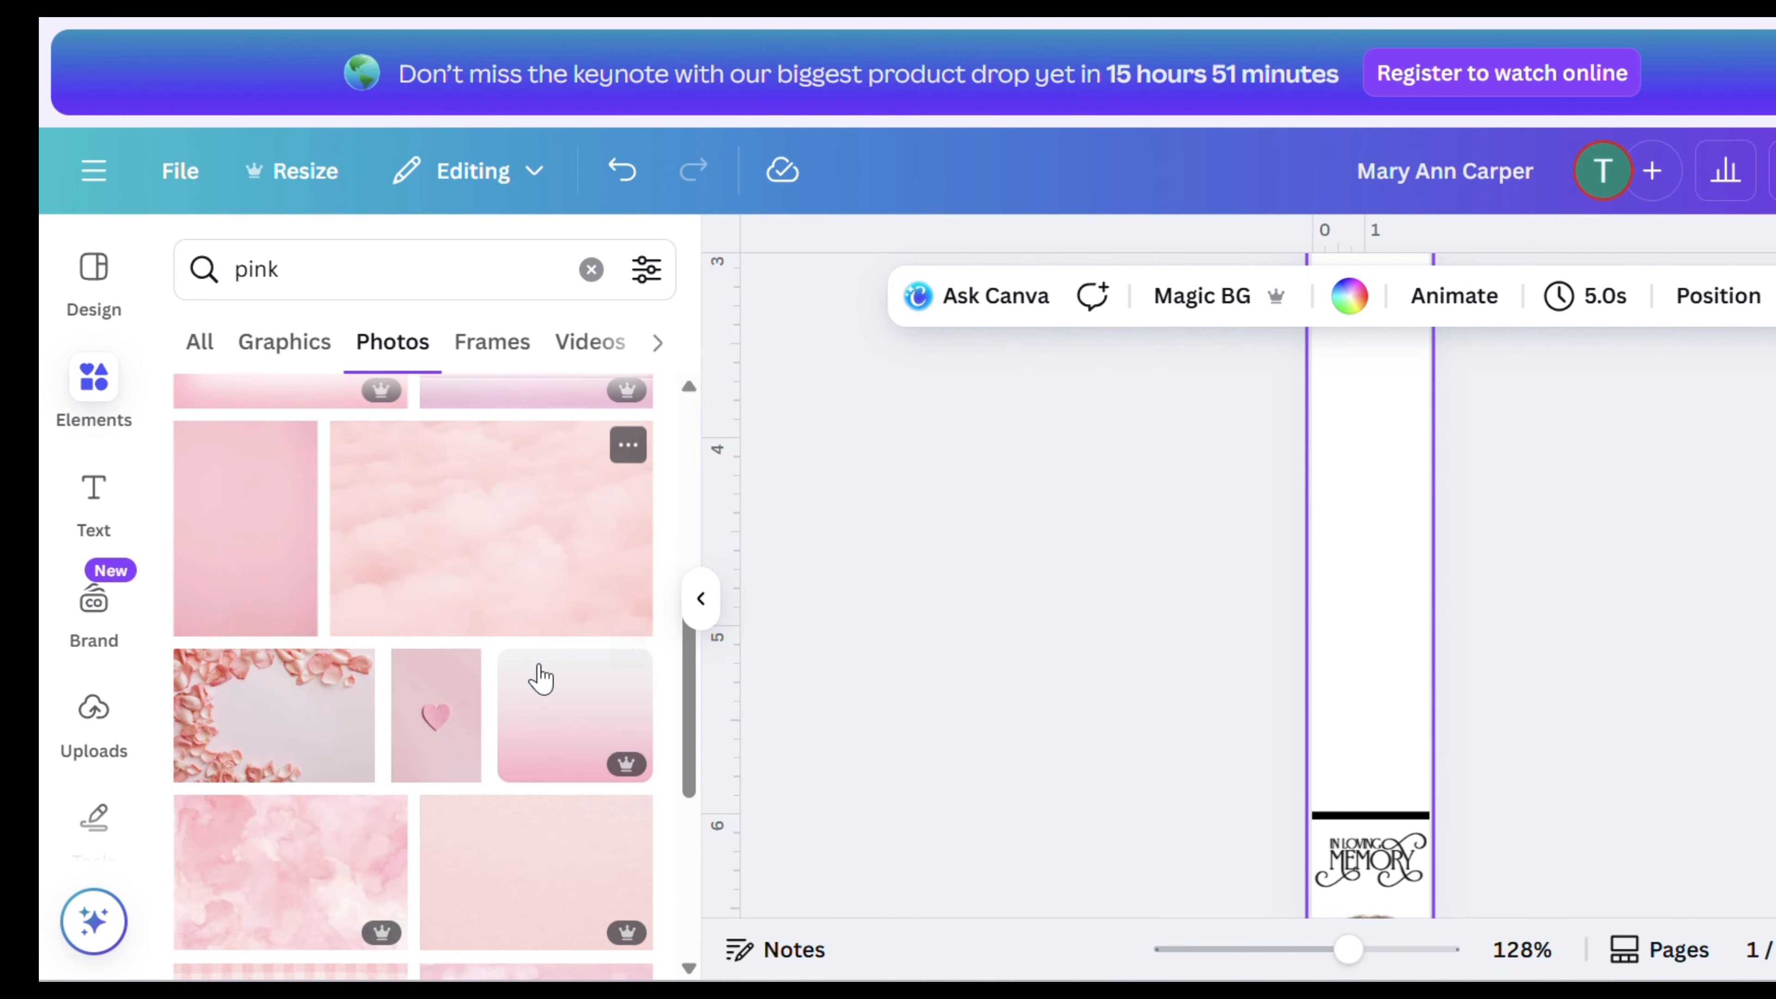
pyautogui.scroll(-6, 539, 675)
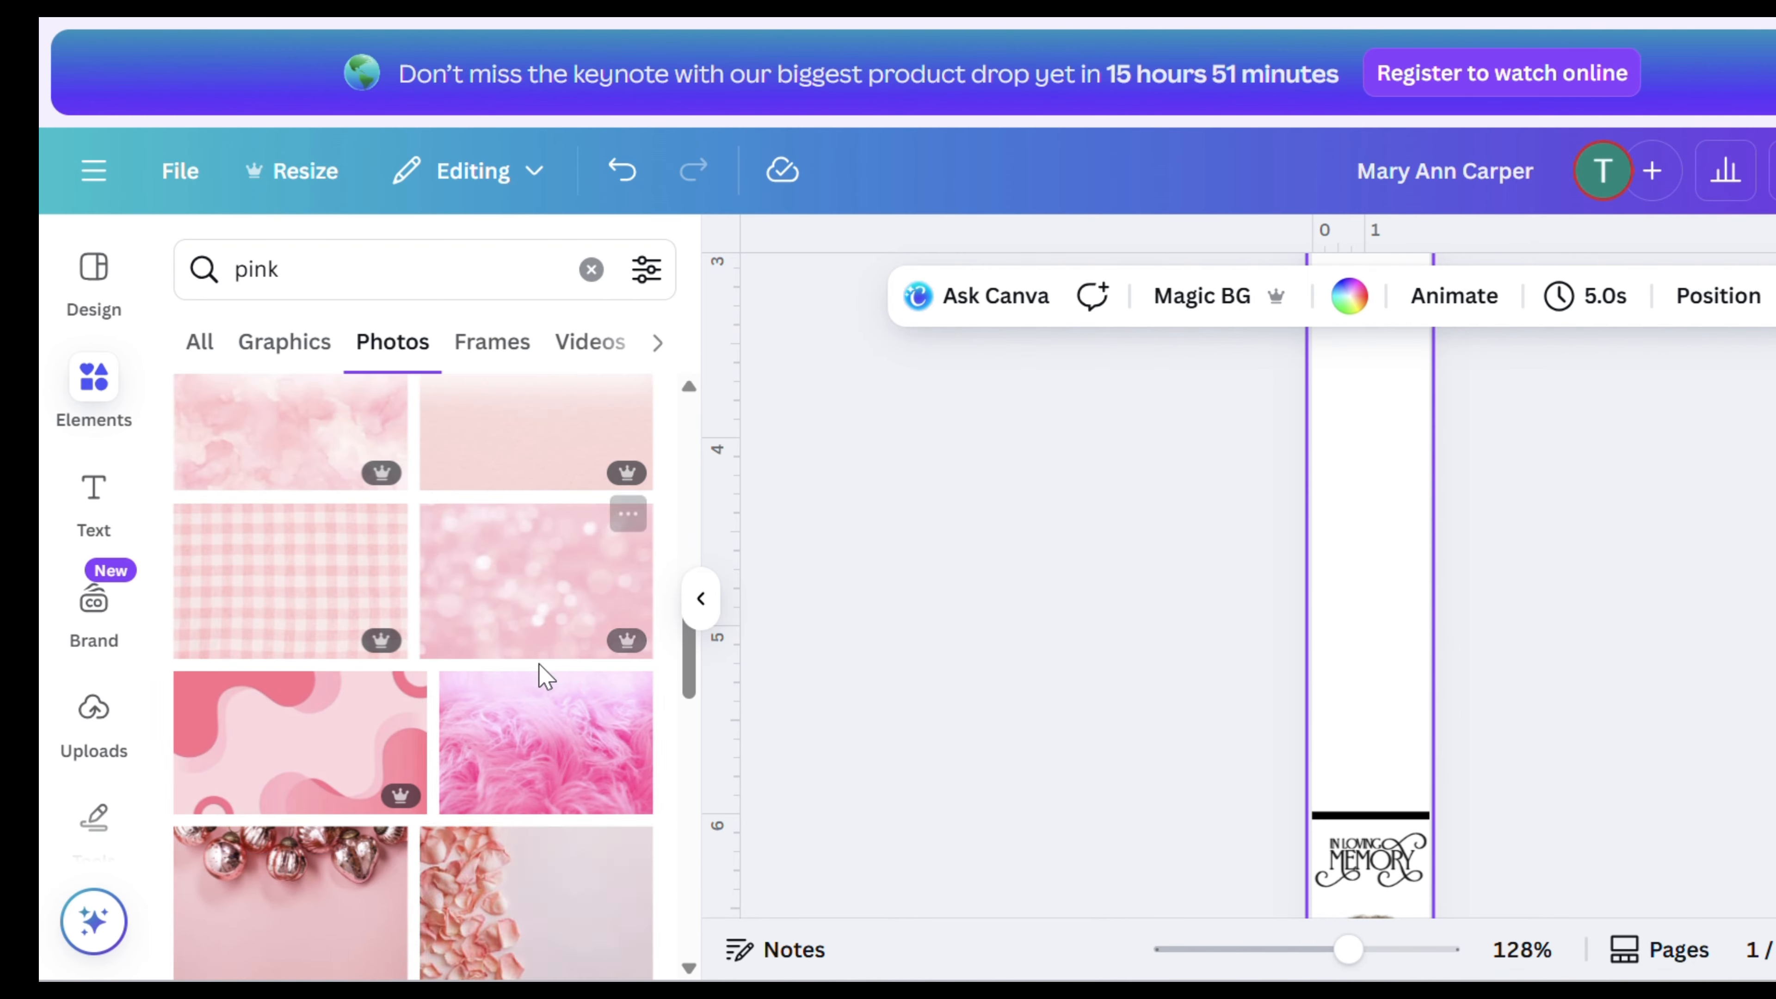
pyautogui.scroll(-10, 544, 675)
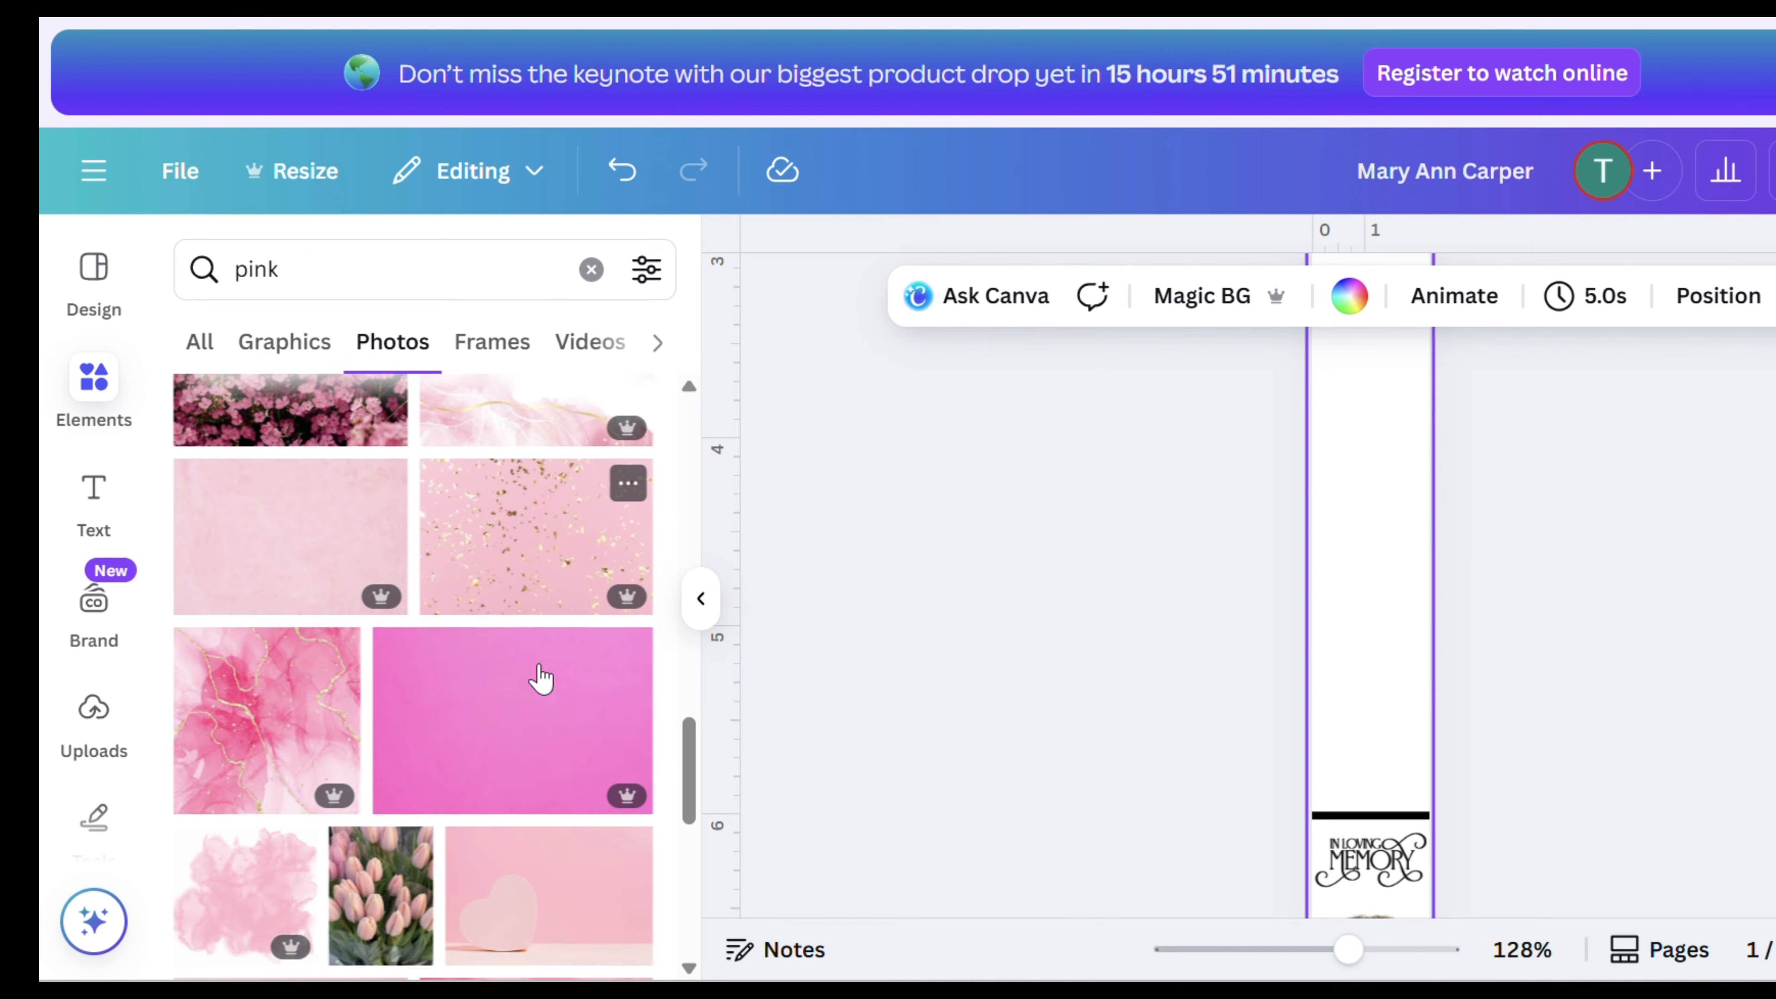
pyautogui.scroll(-2, 540, 676)
pyautogui.scroll(6, 540, 676)
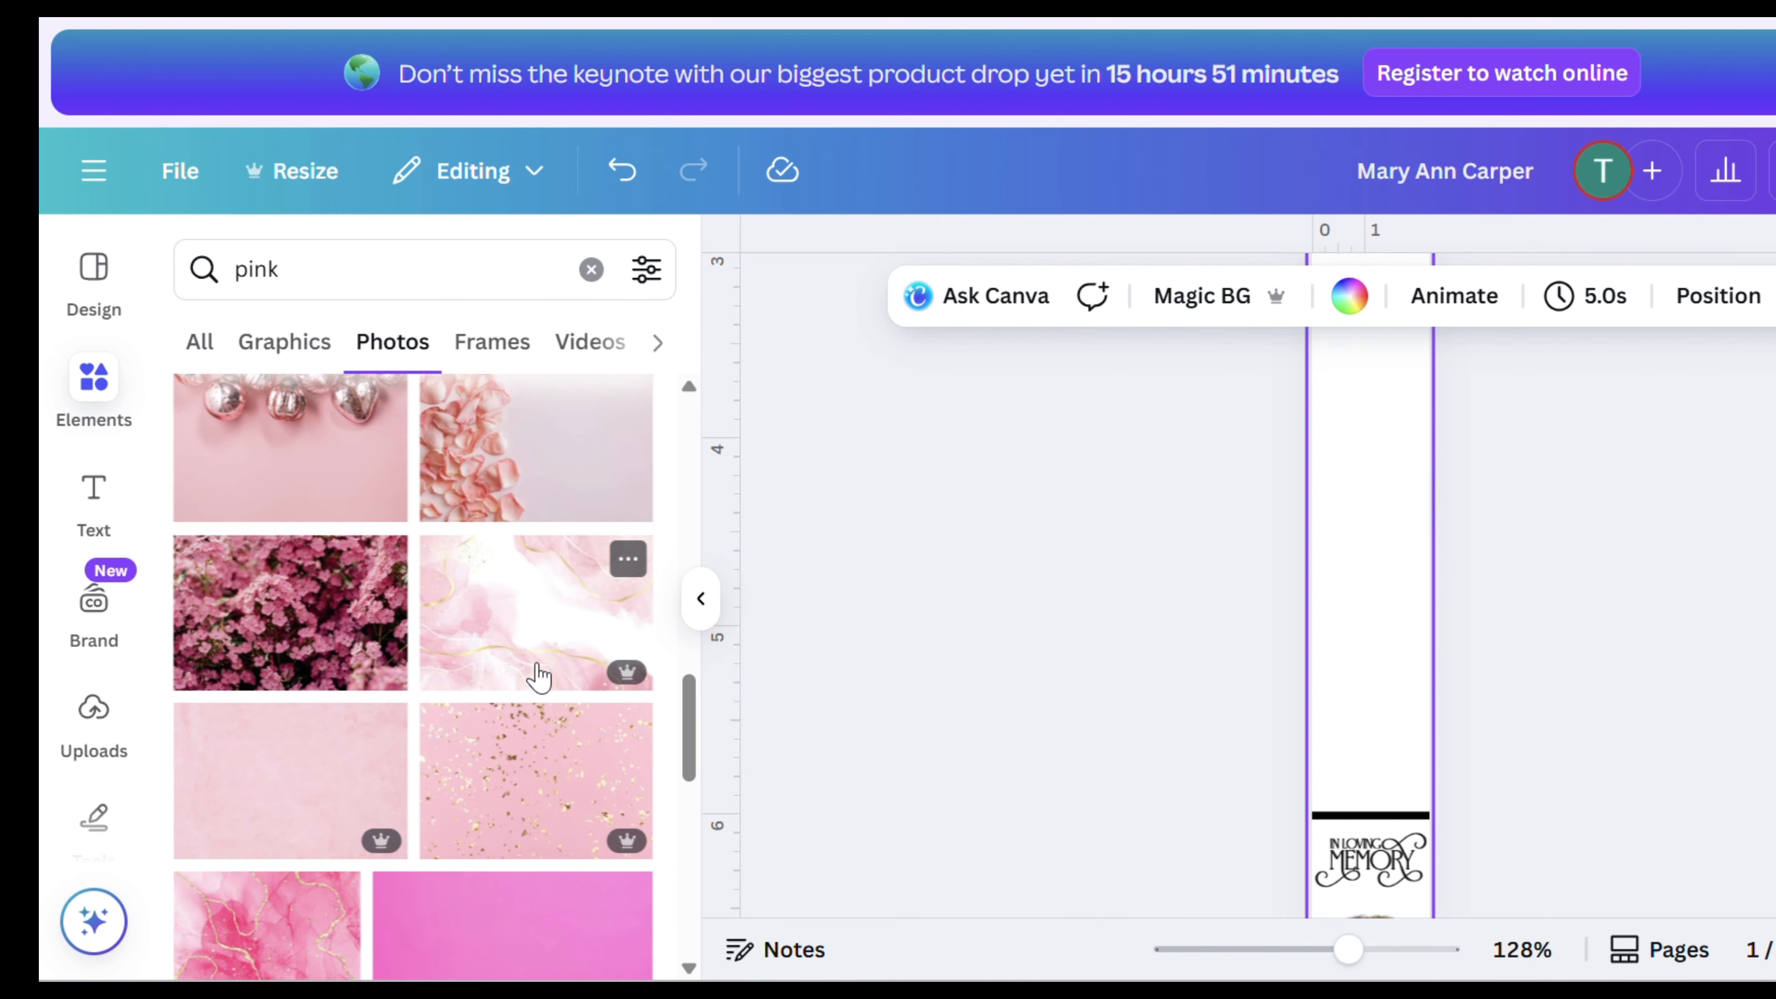
pyautogui.scroll(8, 540, 676)
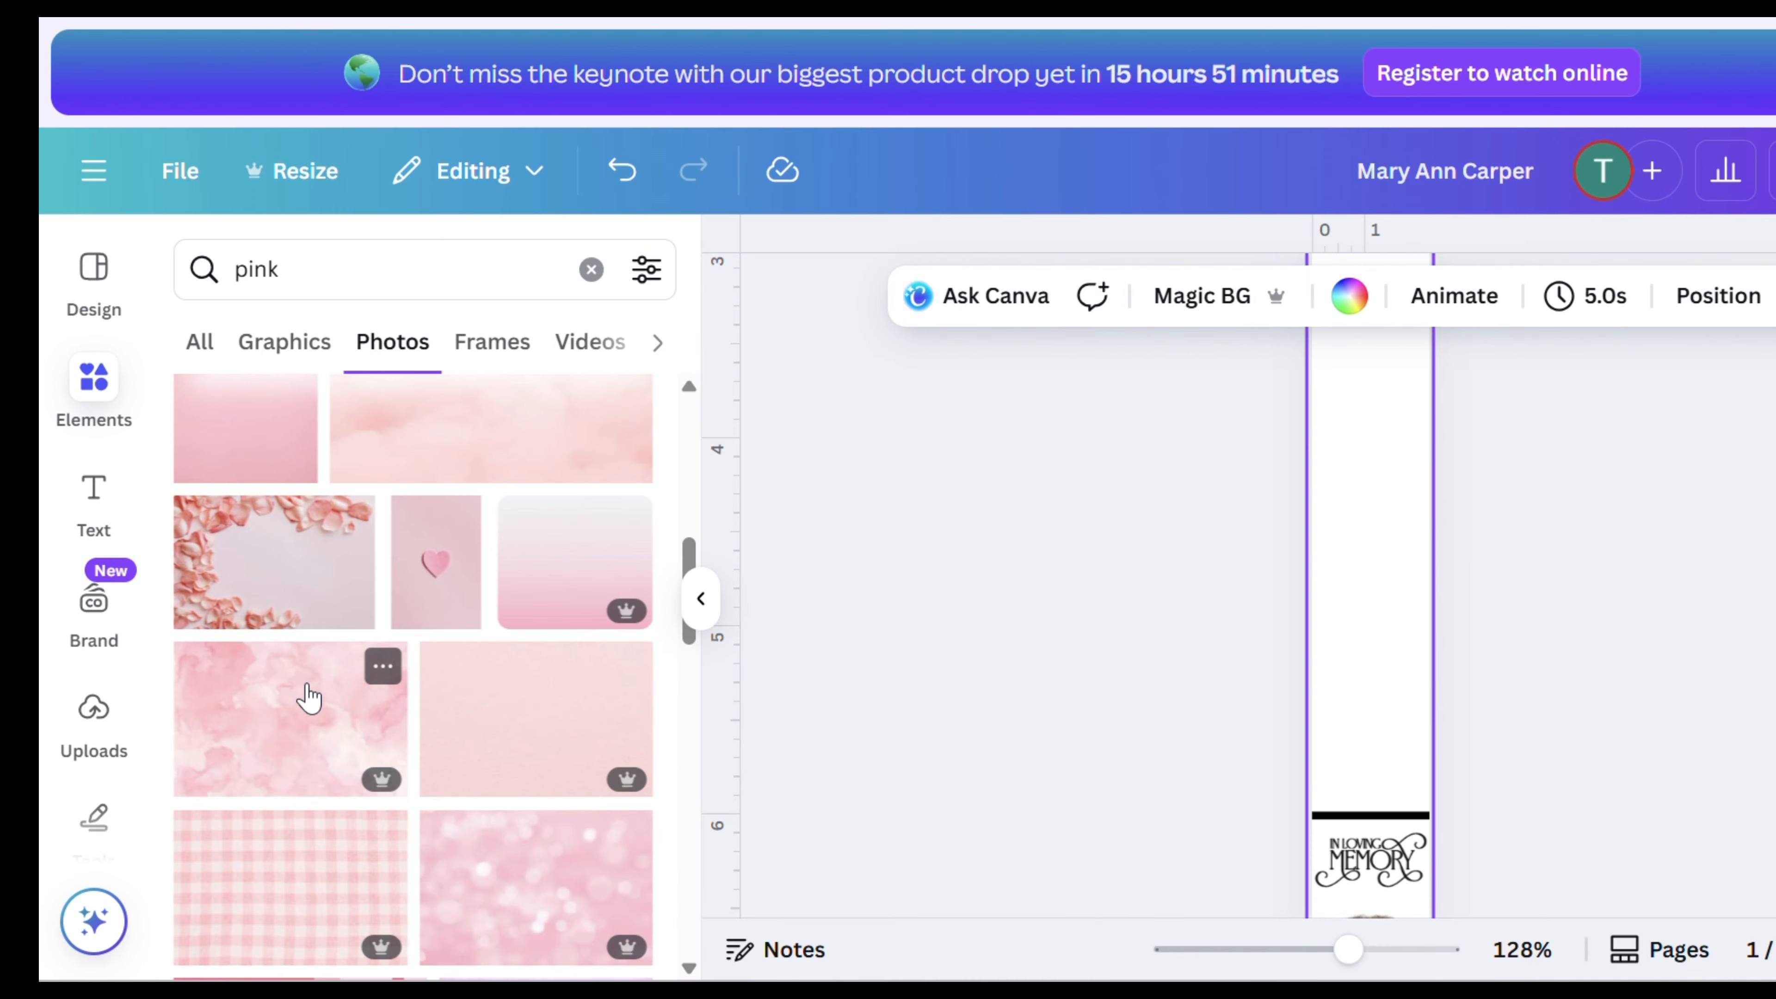
pyautogui.click(309, 698)
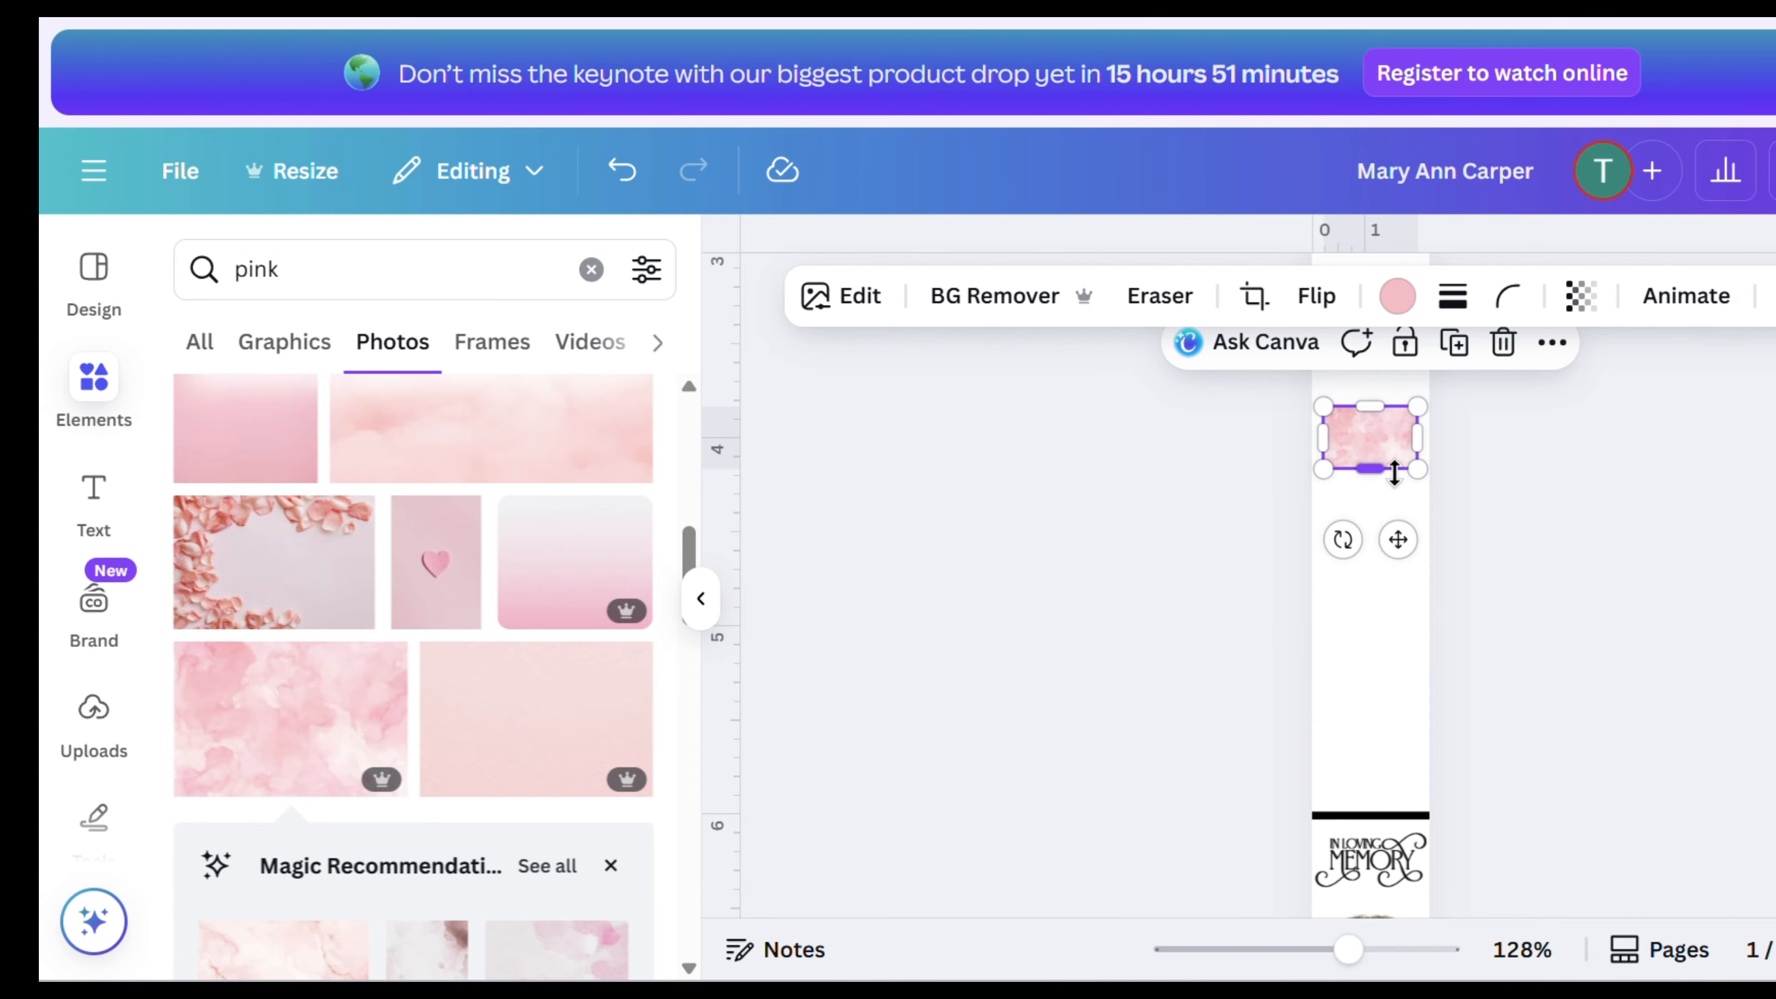
# - Enlarge the pink photo so it covers the entire bookmark
pyautogui.moveTo(1369, 469); pyautogui.dragTo(1249, 952)
pyautogui.scroll(-1, 1485, 658)
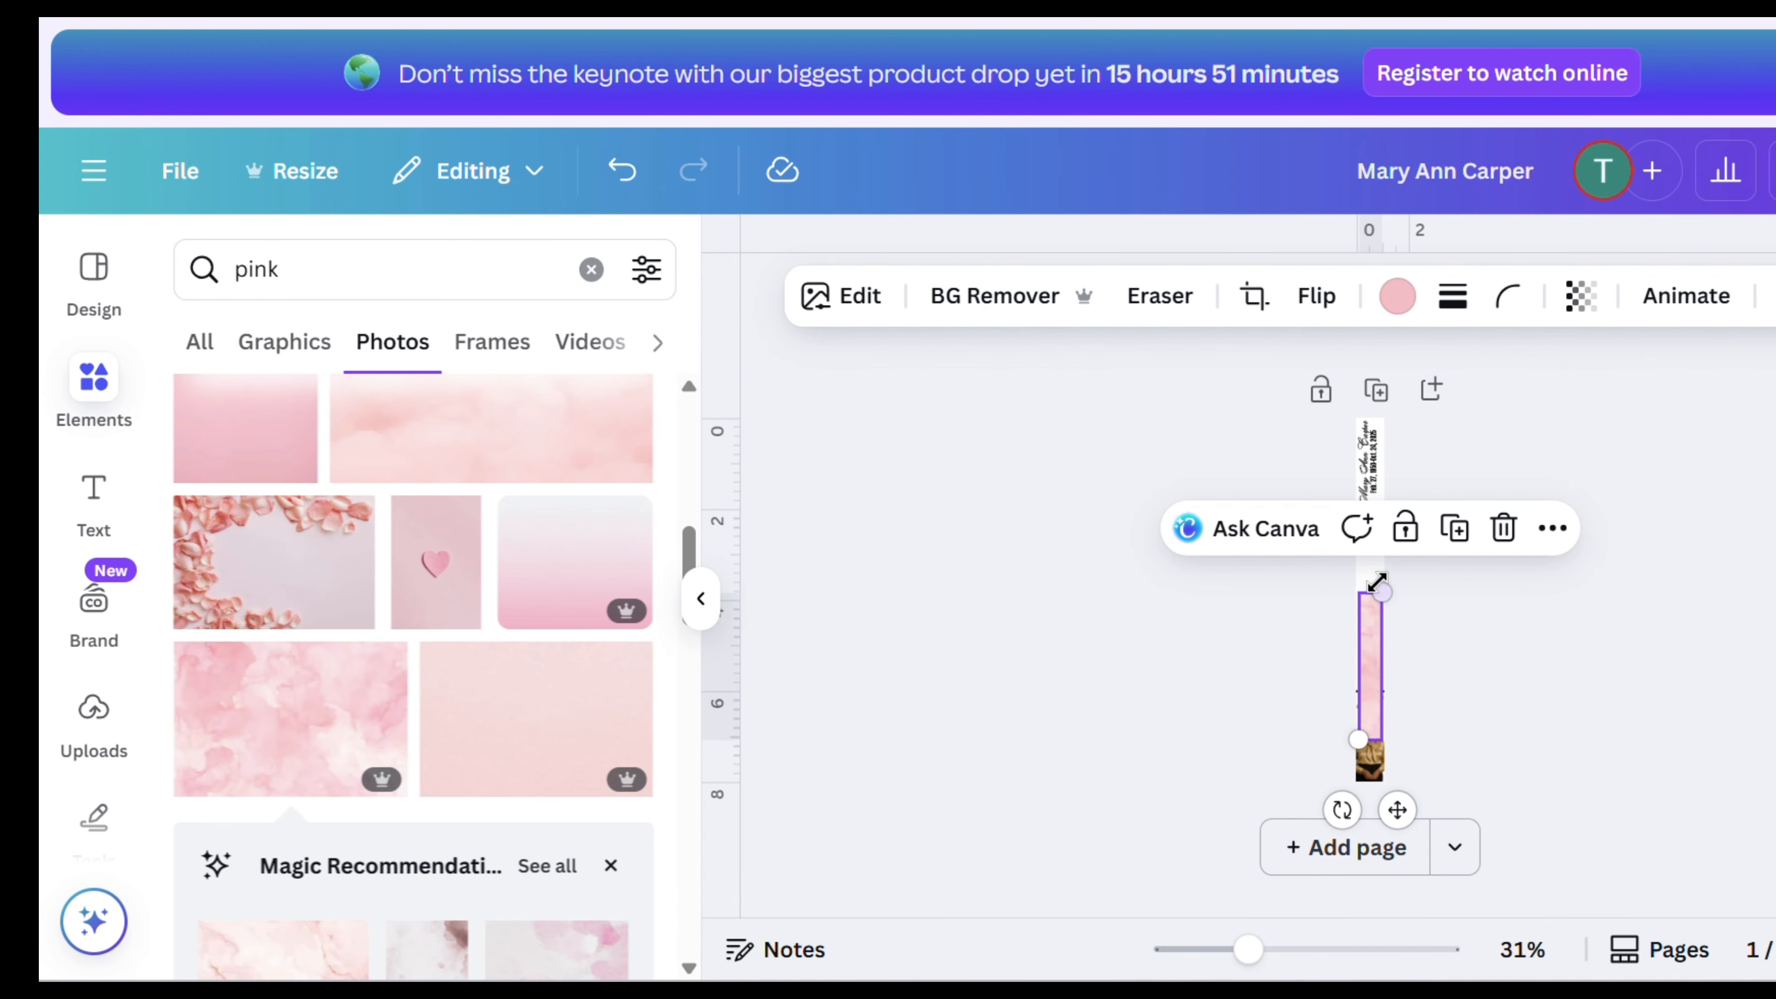
pyautogui.moveTo(1377, 592); pyautogui.dragTo(1409, 418)
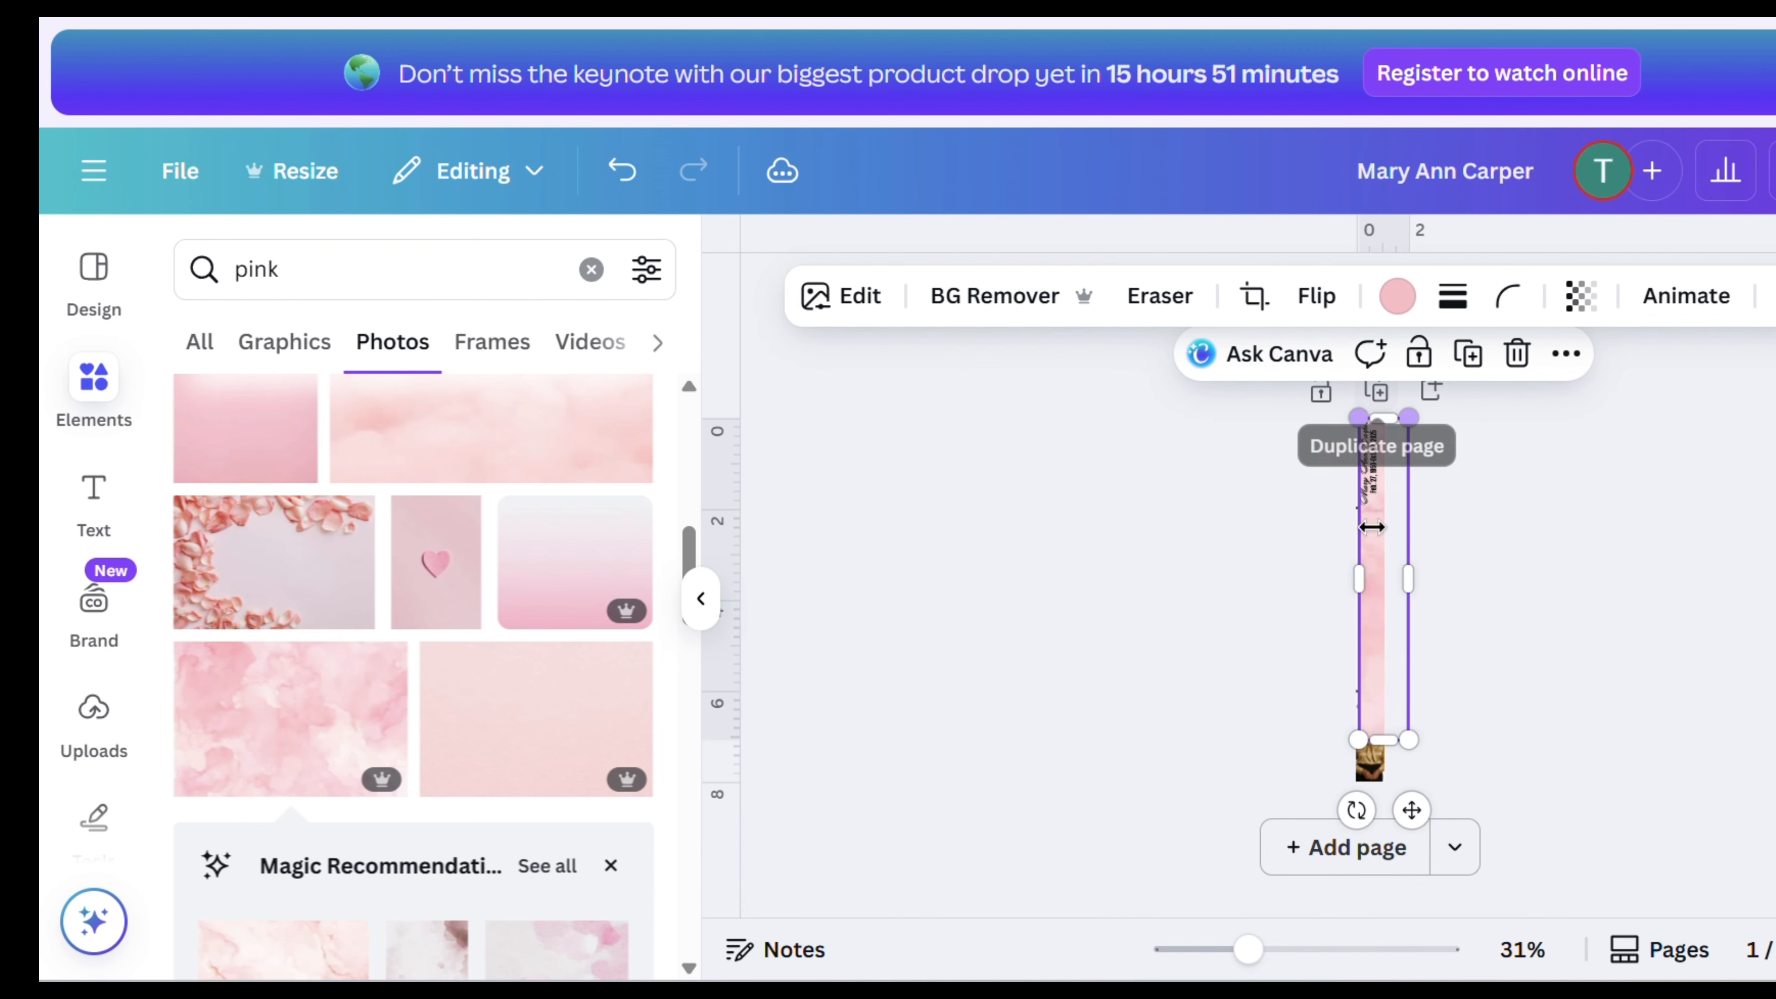
pyautogui.moveTo(1359, 741); pyautogui.dragTo(1349, 808)
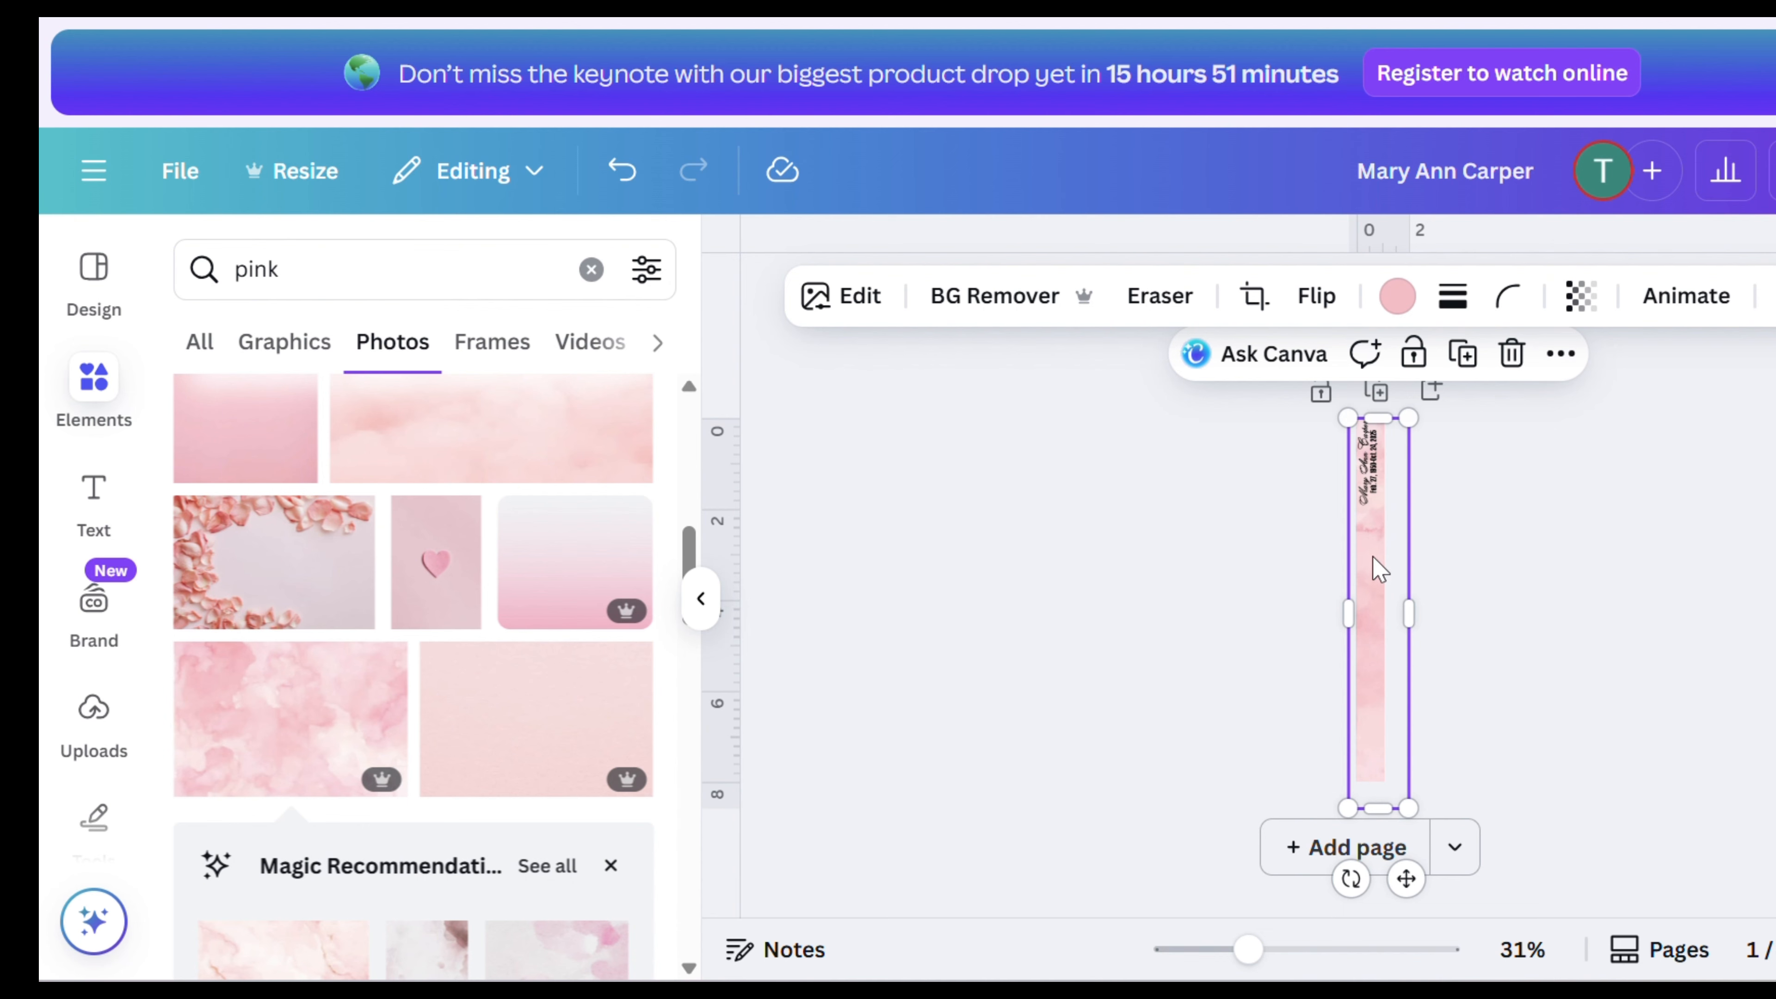
# - Move the pink photo's layer to the back, just above the white background layer
pyautogui.rightClick(1378, 600)
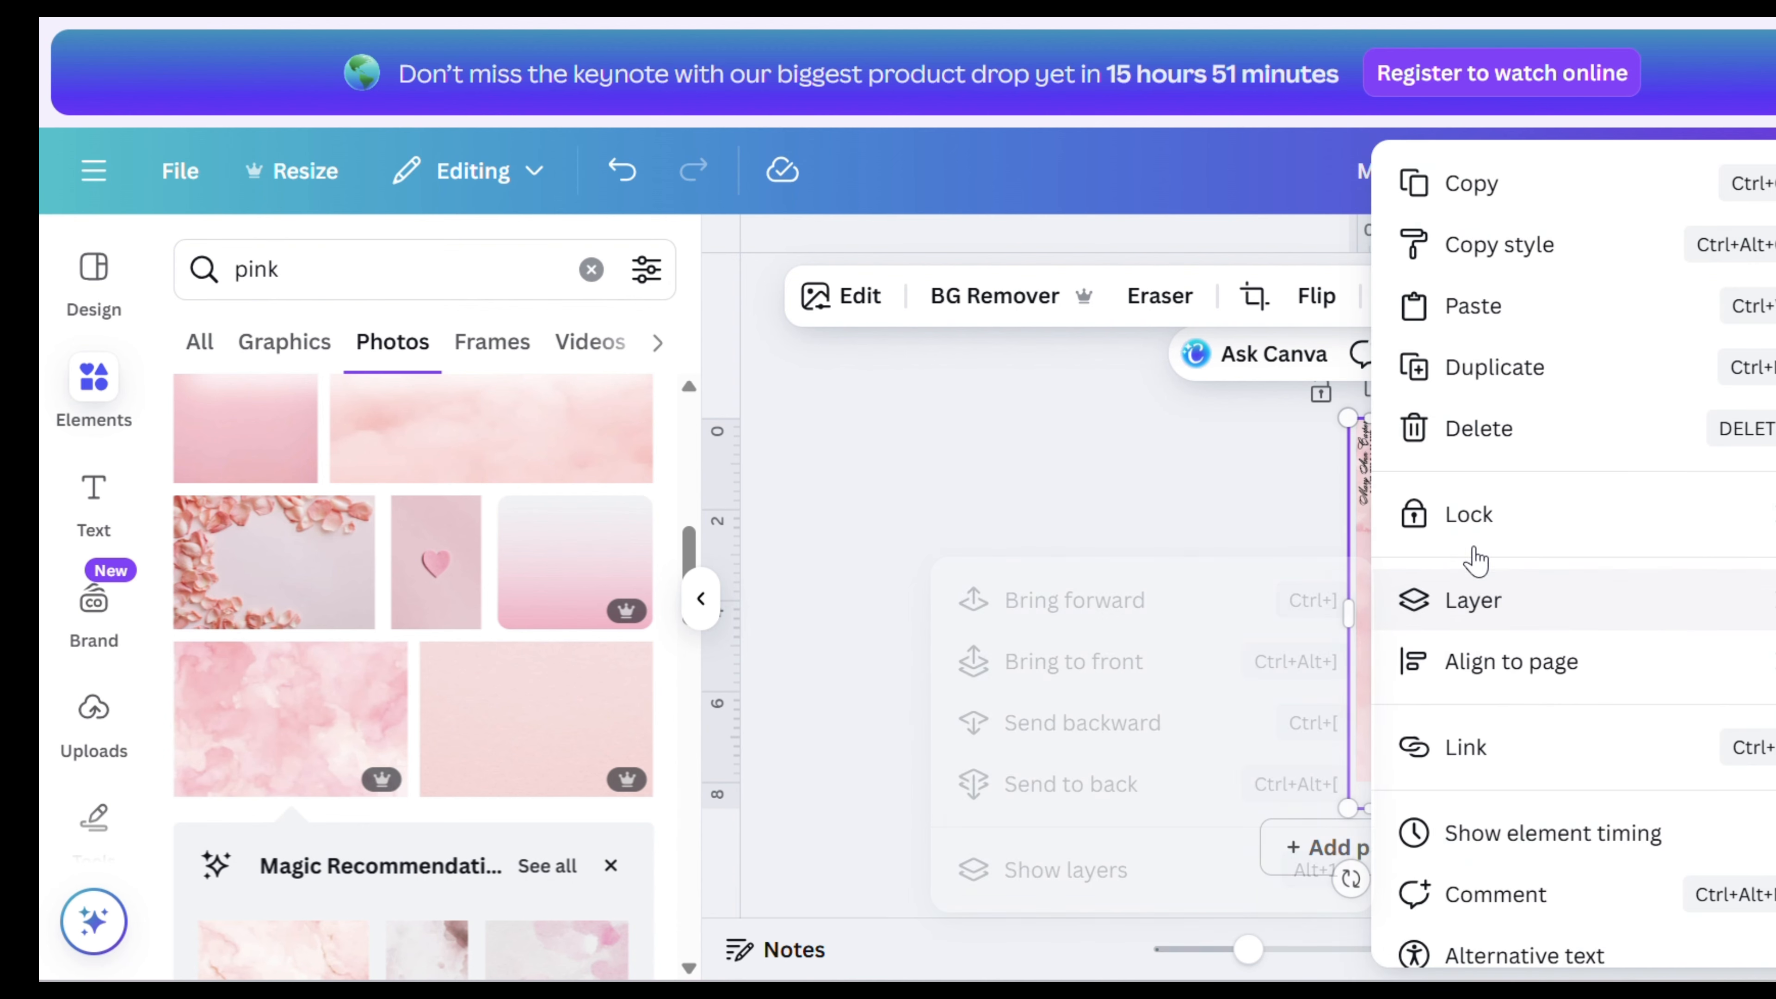
pyautogui.moveTo(1372, 588)
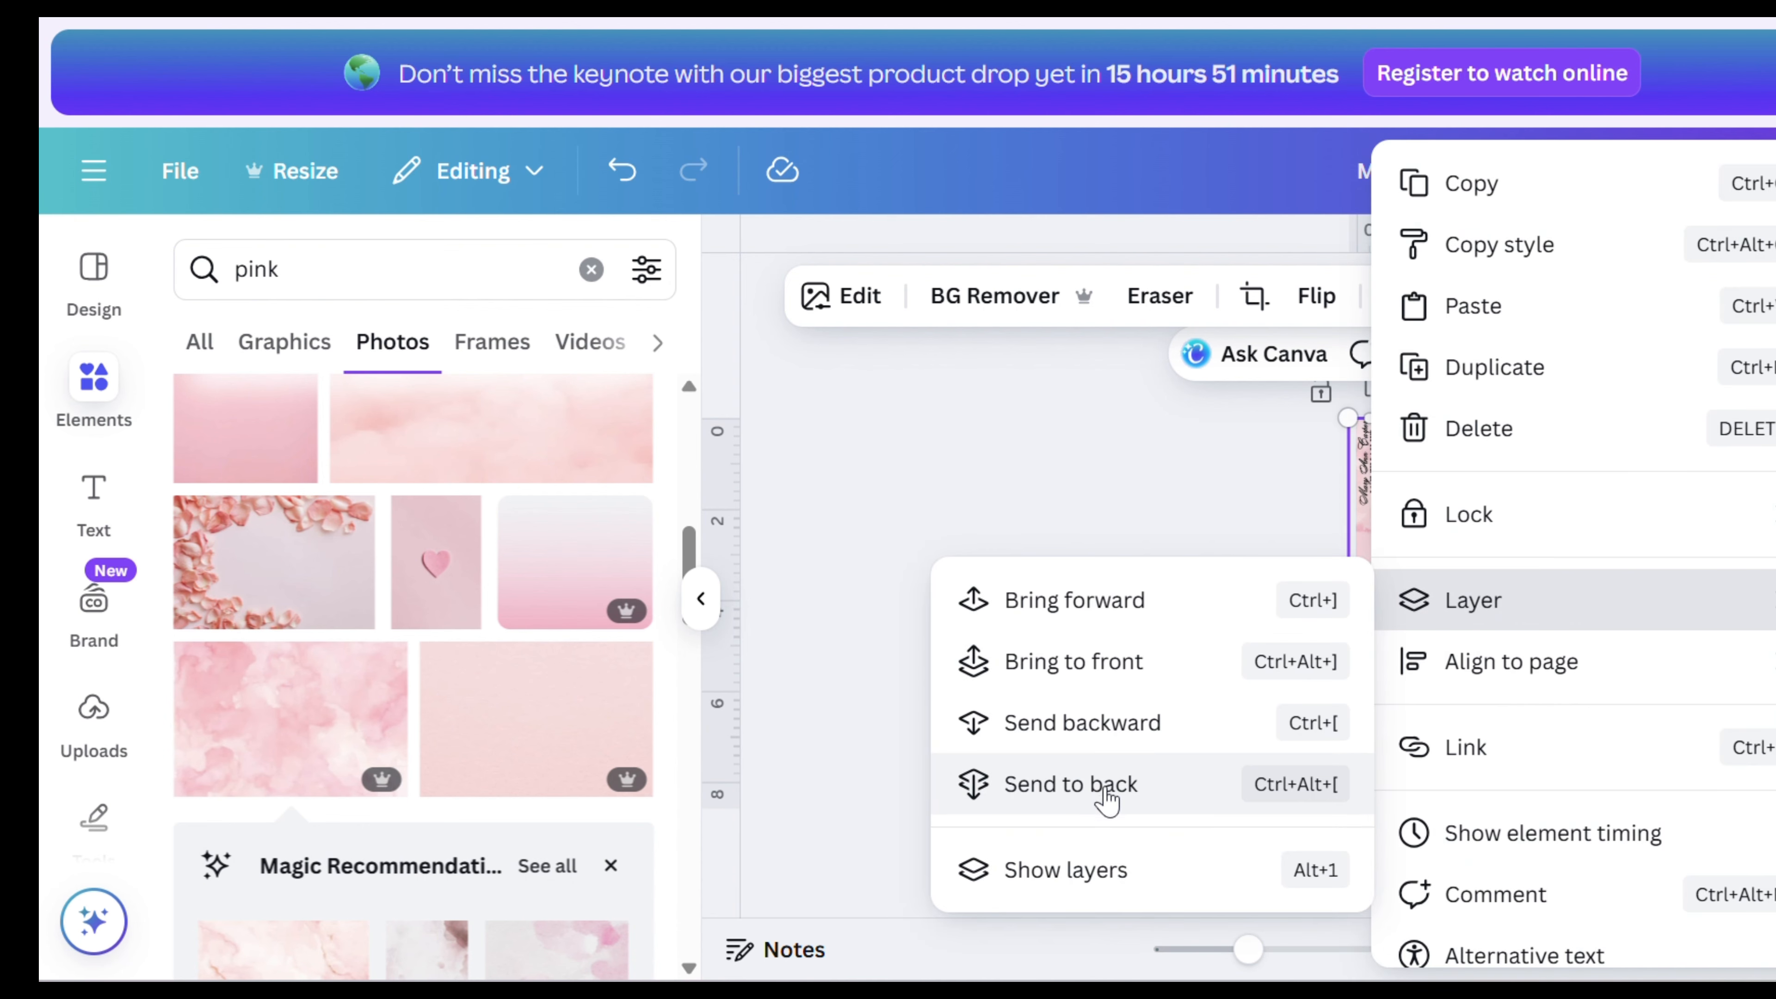
pyautogui.click(1107, 873)
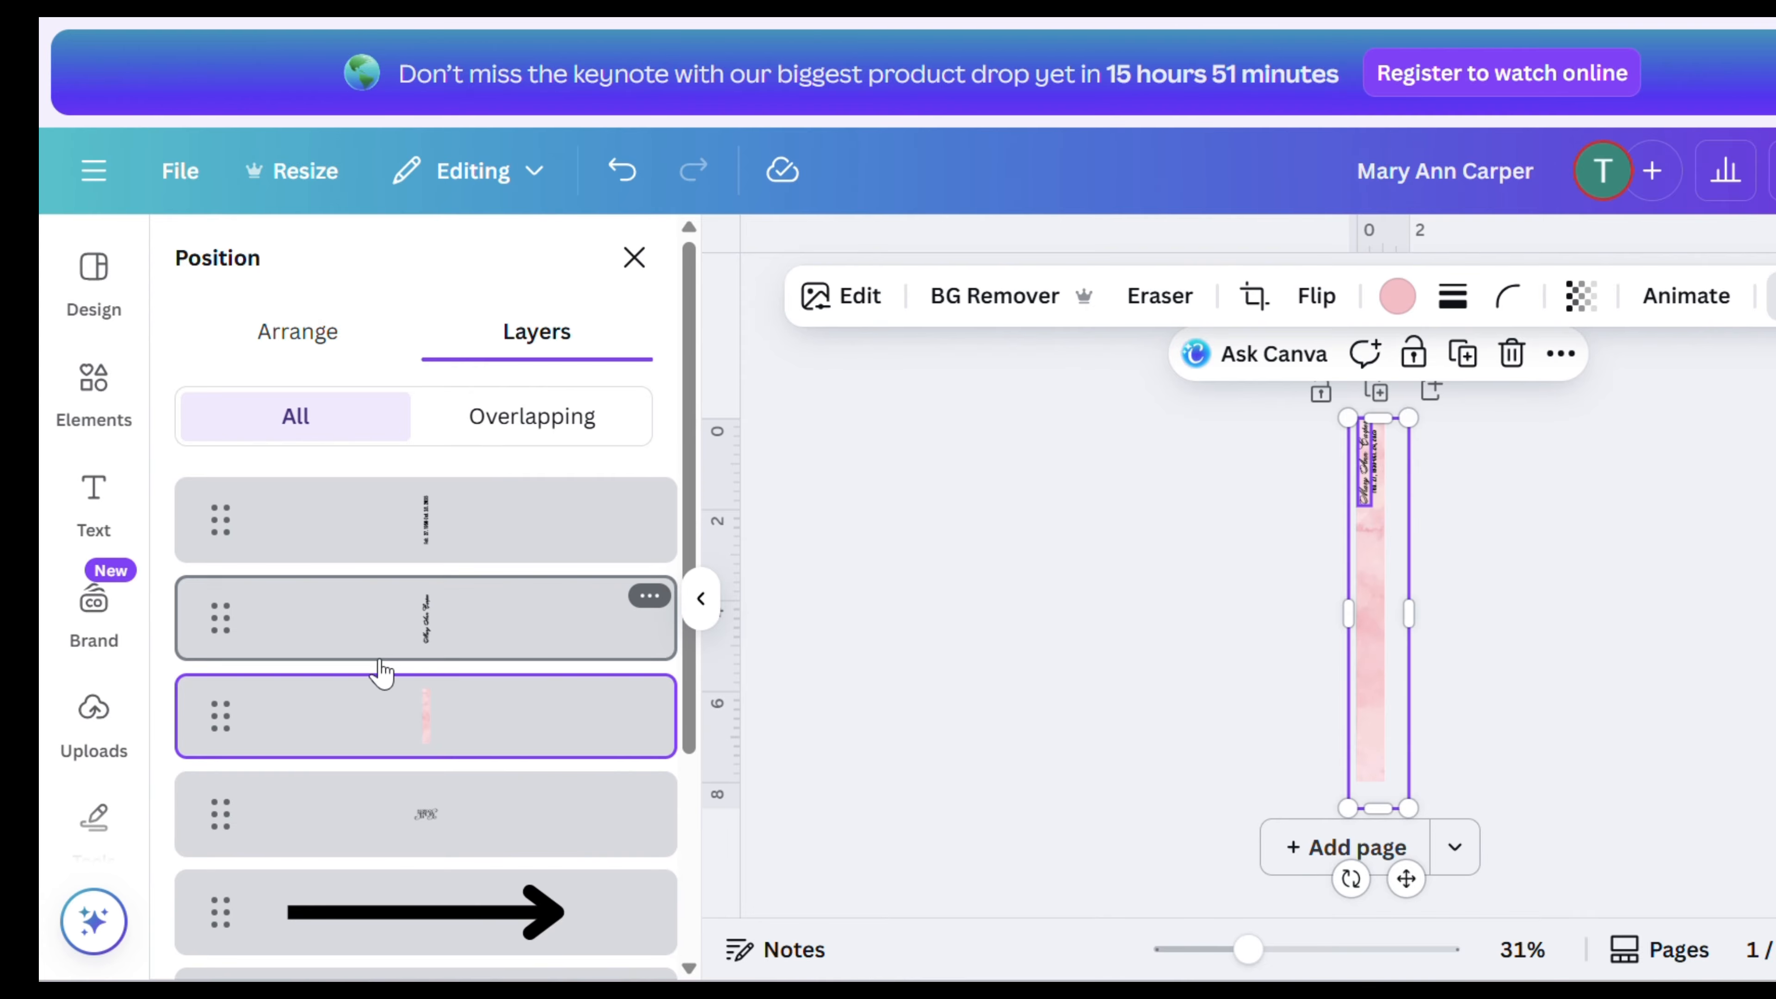
pyautogui.scroll(-4, 580, 718)
pyautogui.moveTo(518, 457); pyautogui.dragTo(504, 871)
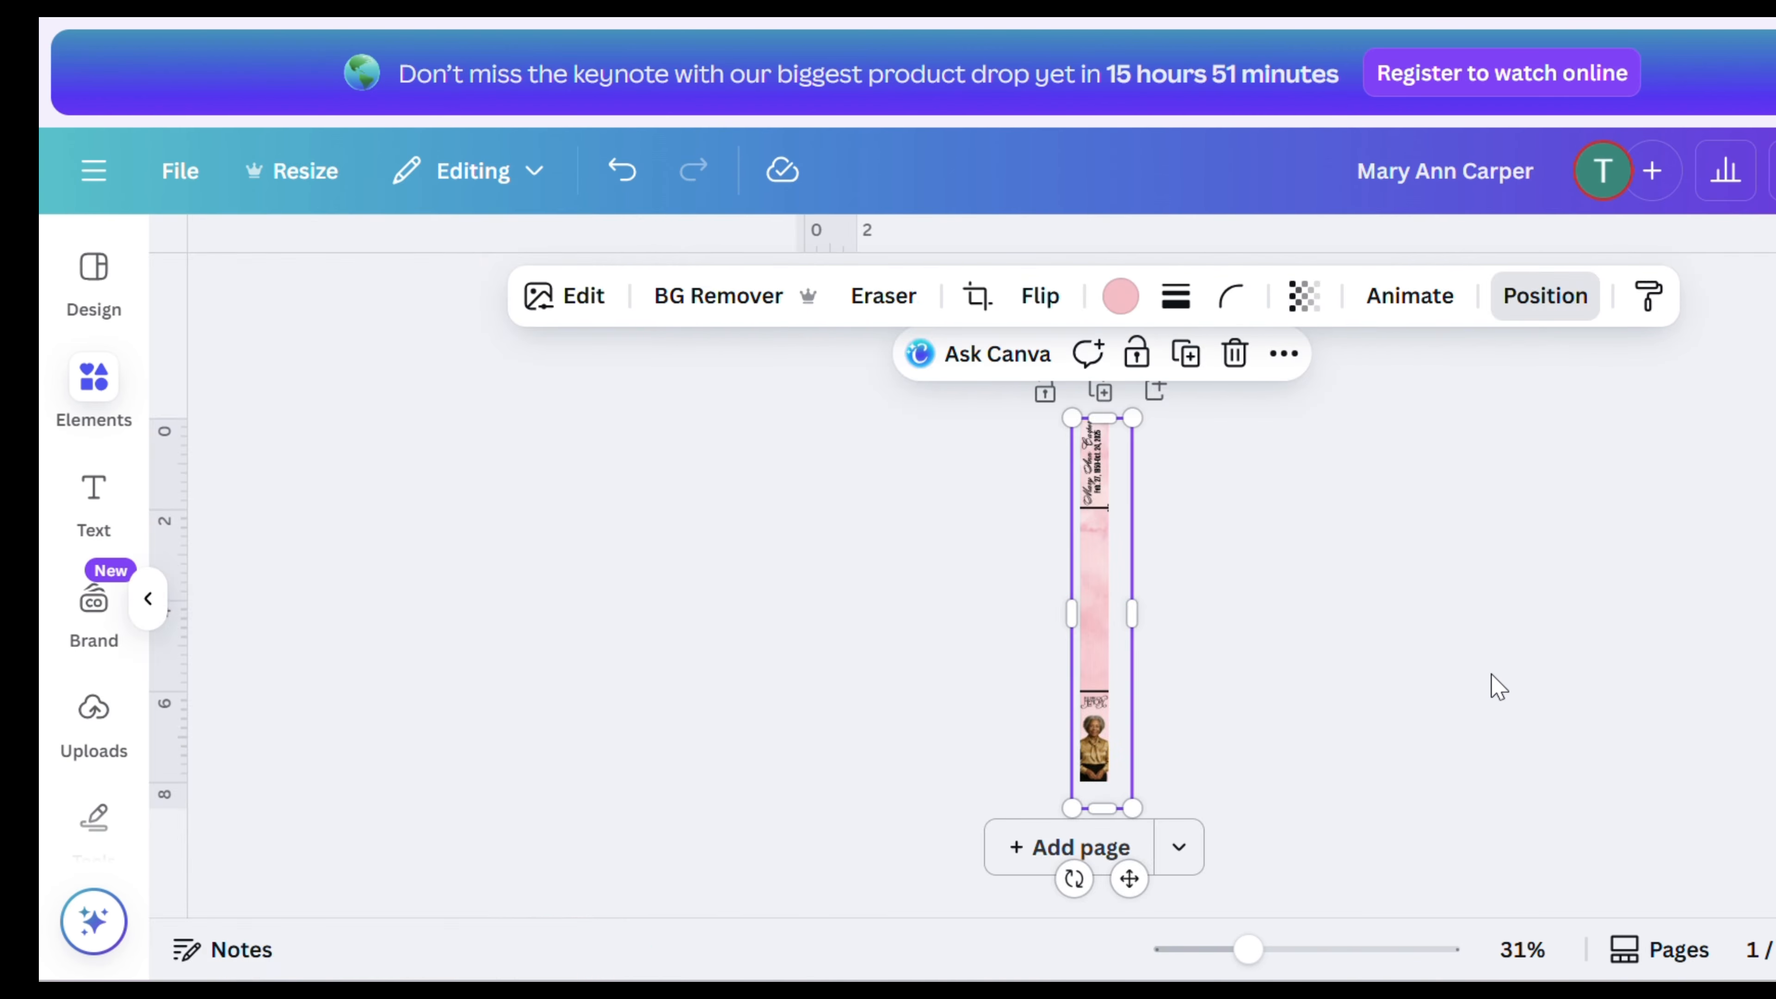
pyautogui.click(1493, 678)
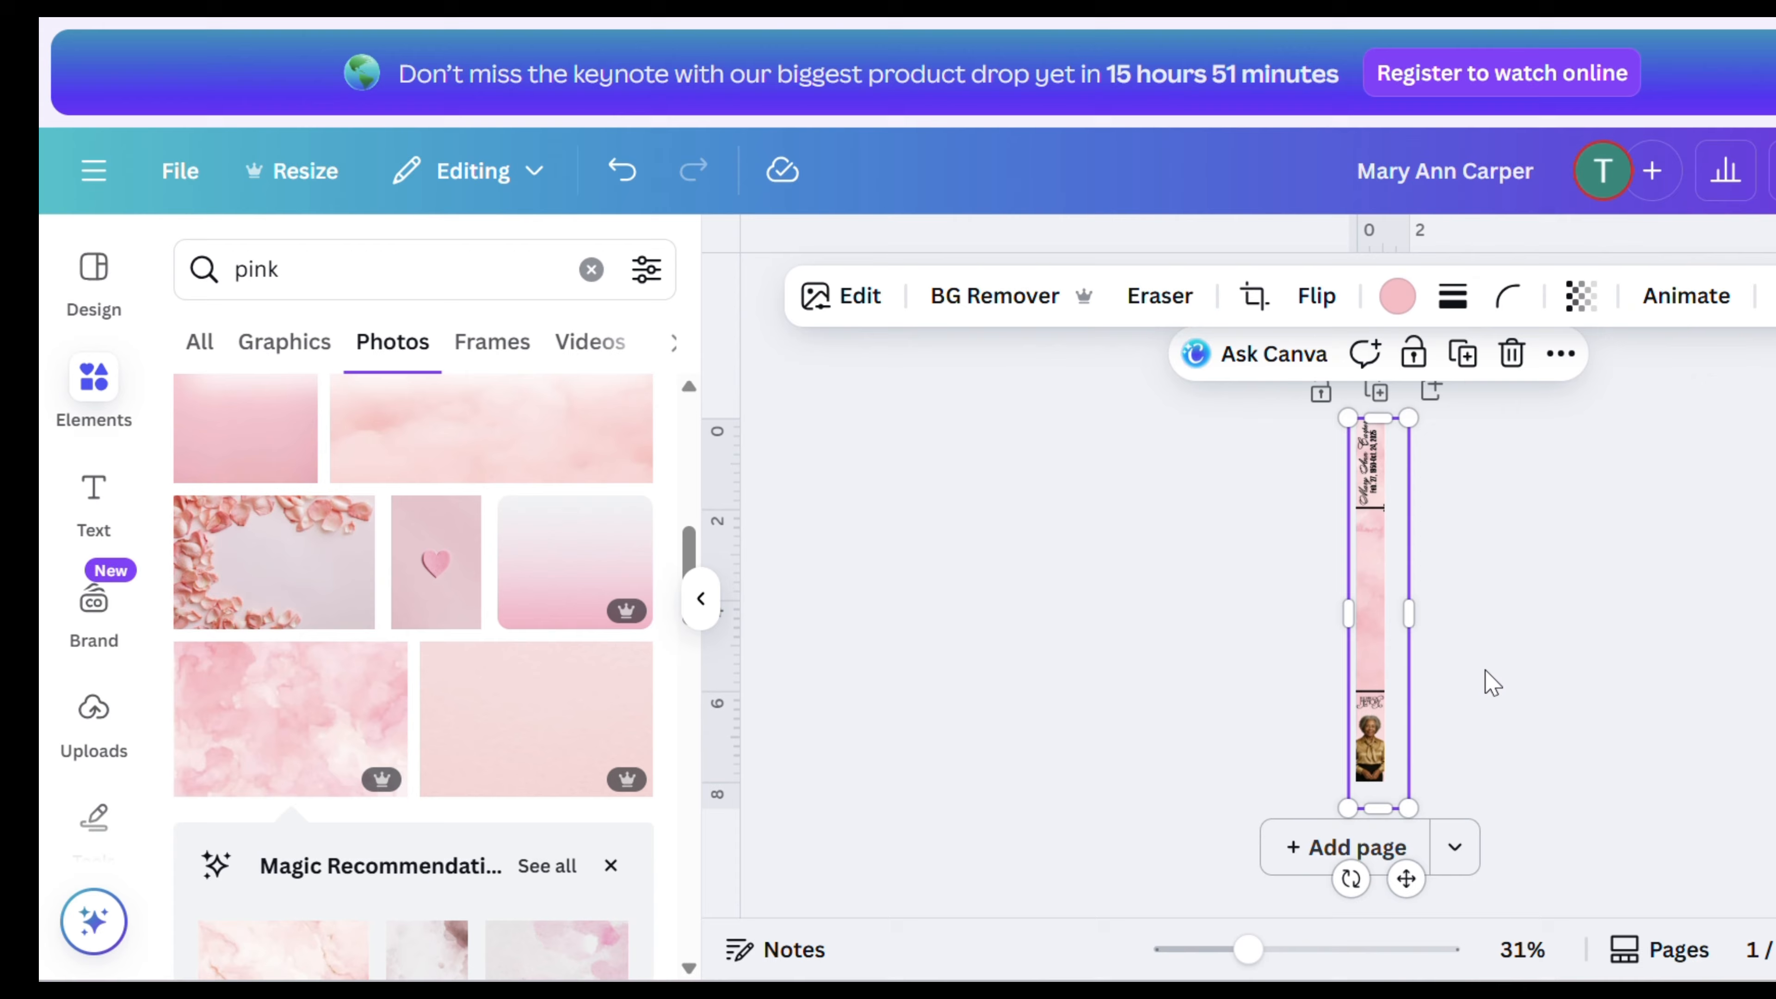
# - Change the dates text colour to white
pyautogui.click(1514, 616)
pyautogui.moveTo(1249, 950); pyautogui.dragTo(1345, 953)
pyautogui.scroll(5, 1475, 647)
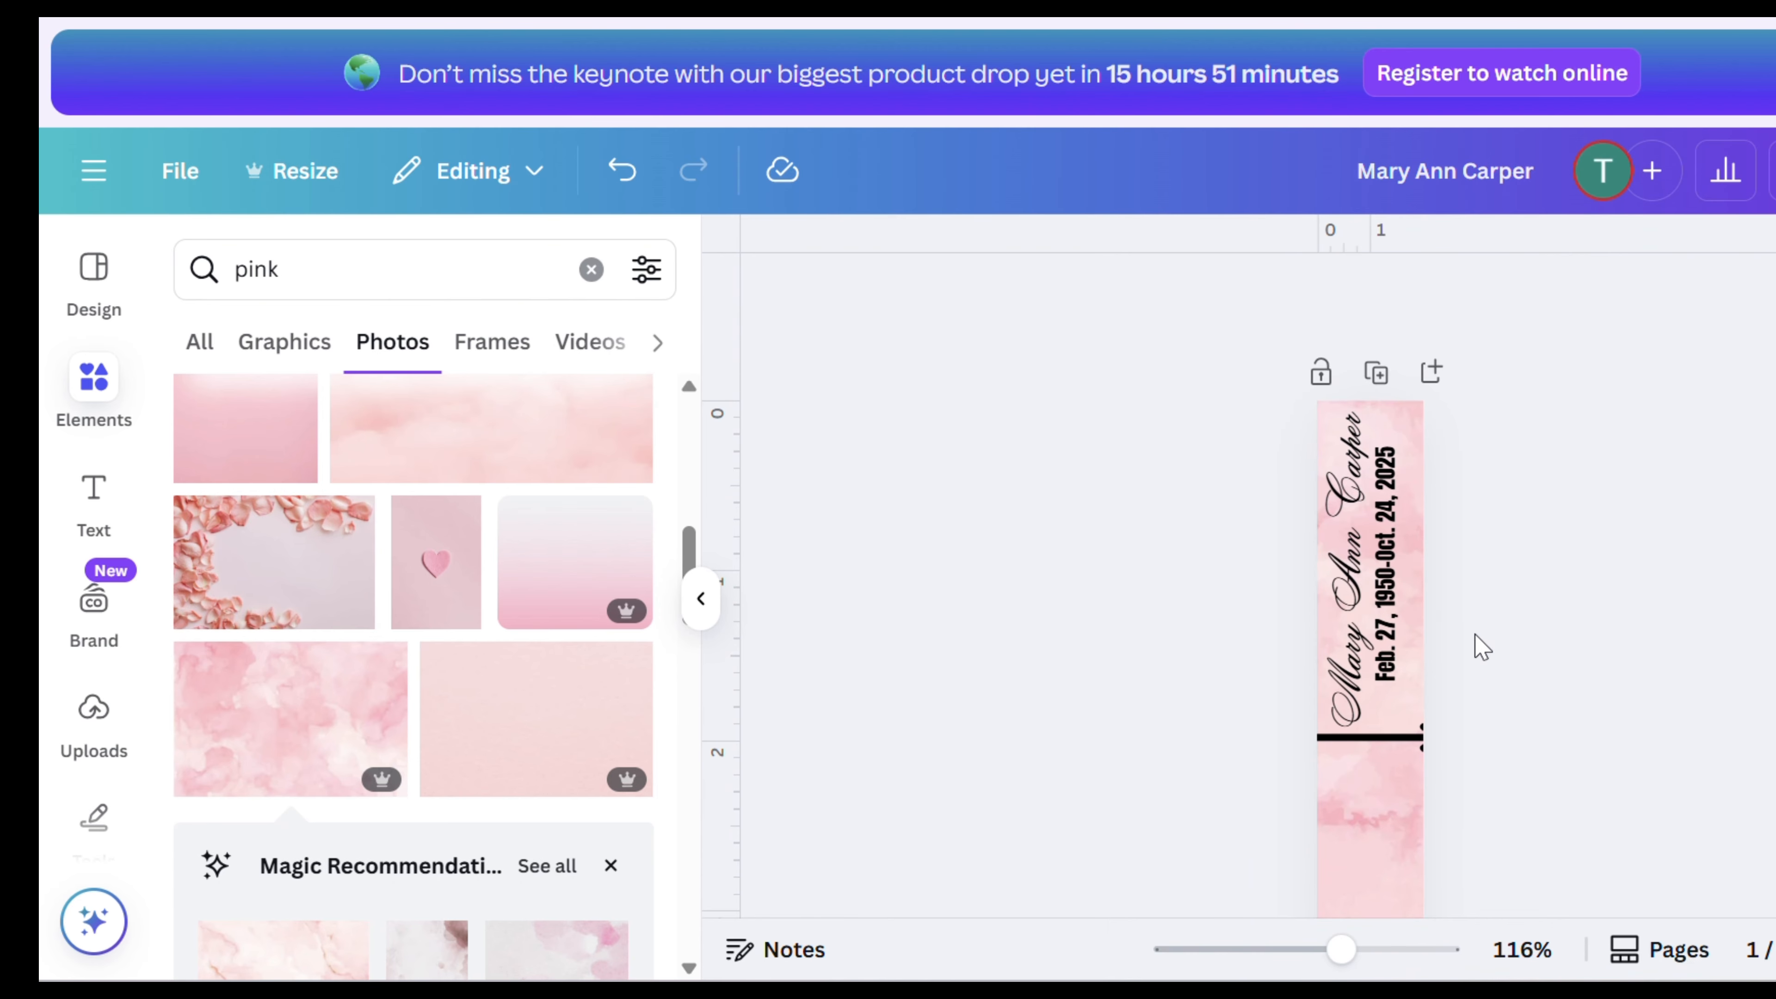
pyautogui.click(1388, 581)
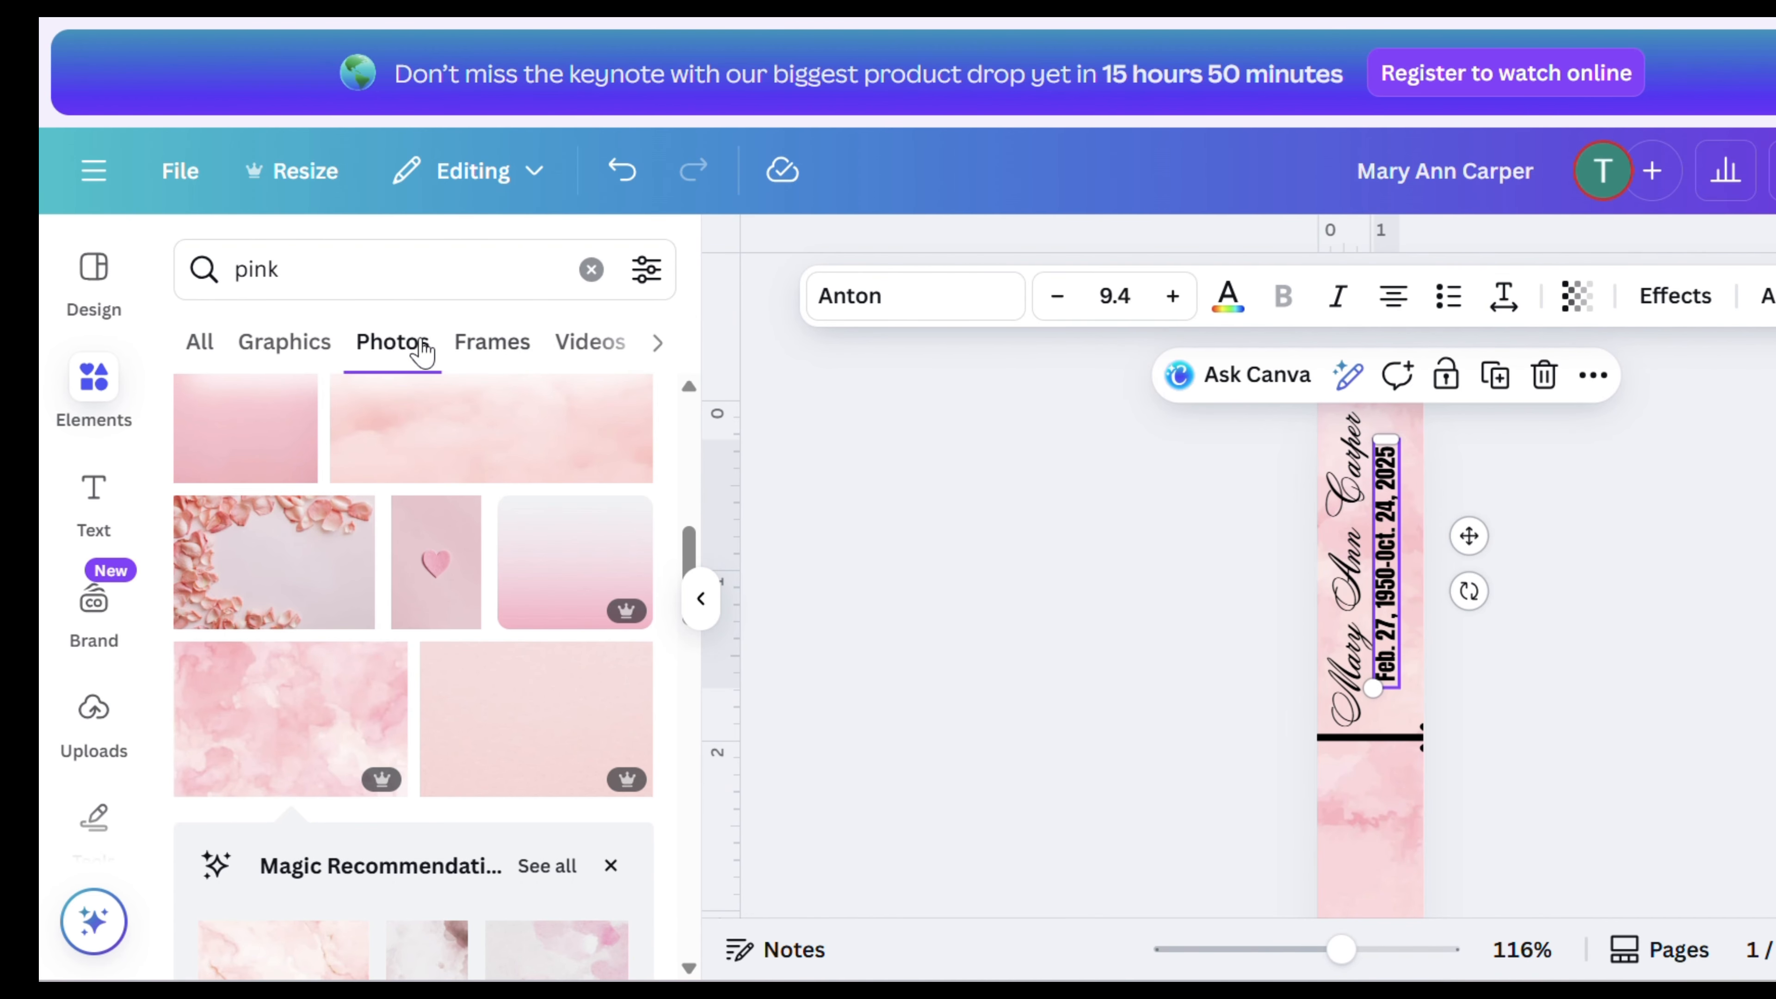
pyautogui.click(1229, 297)
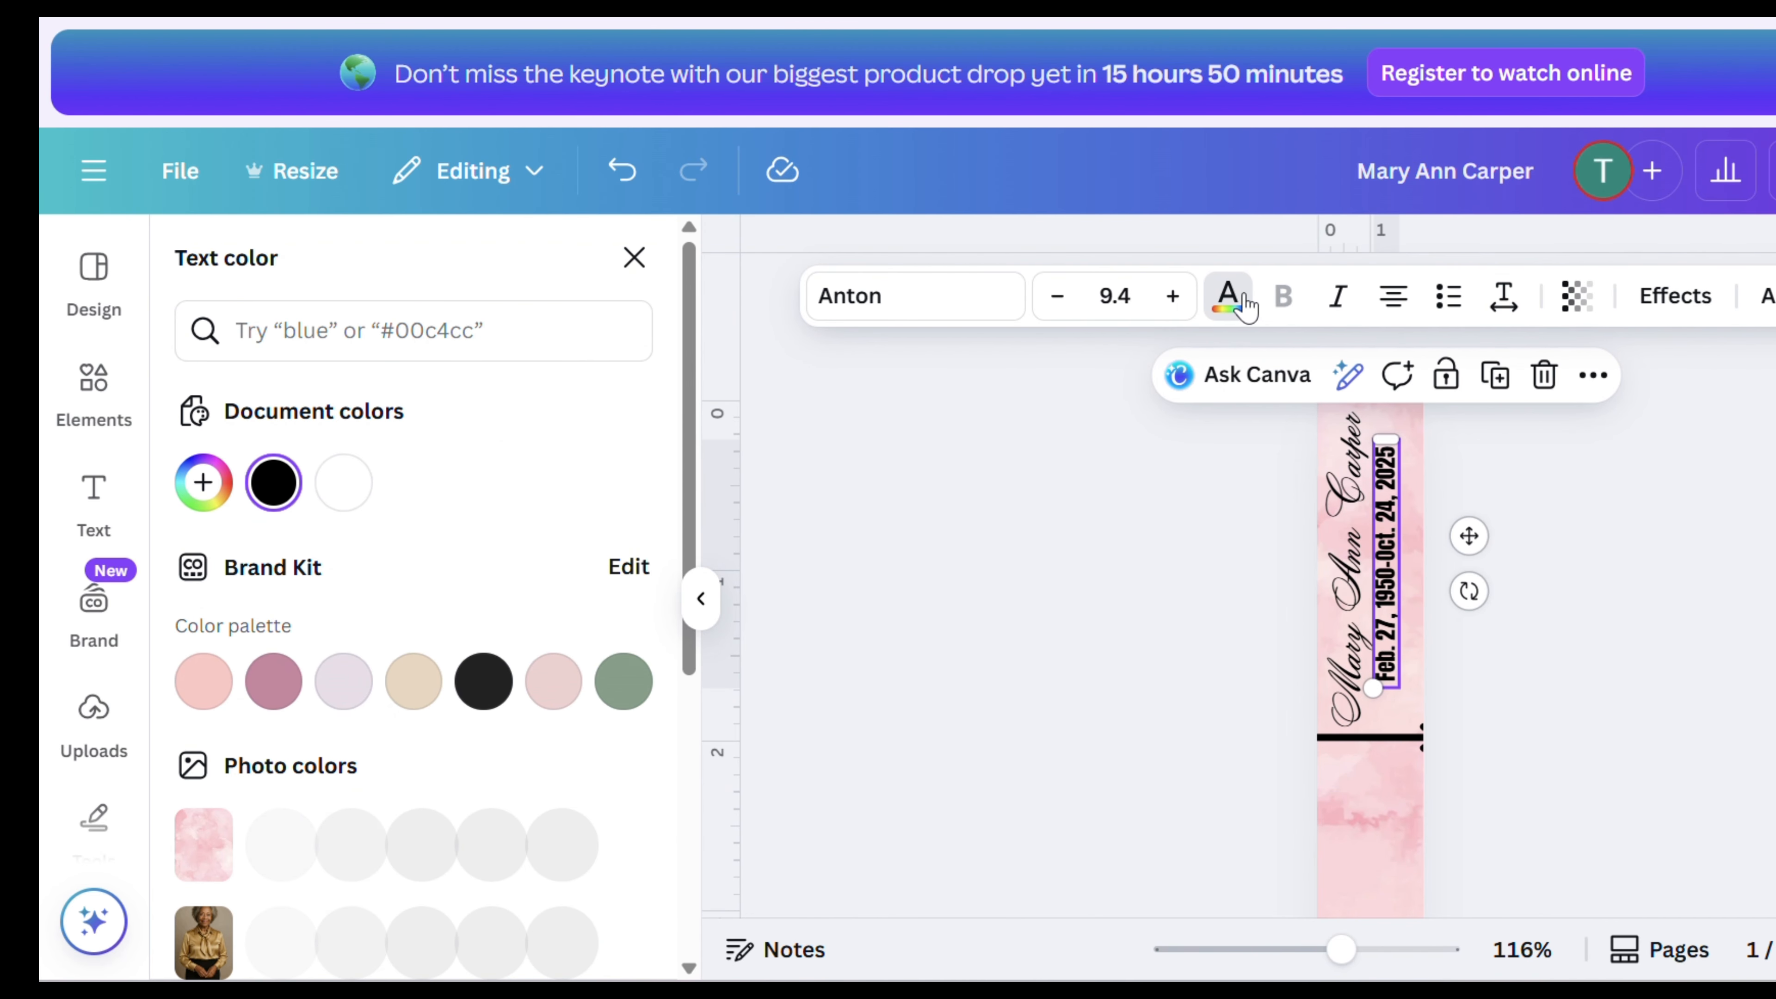
pyautogui.click(334, 498)
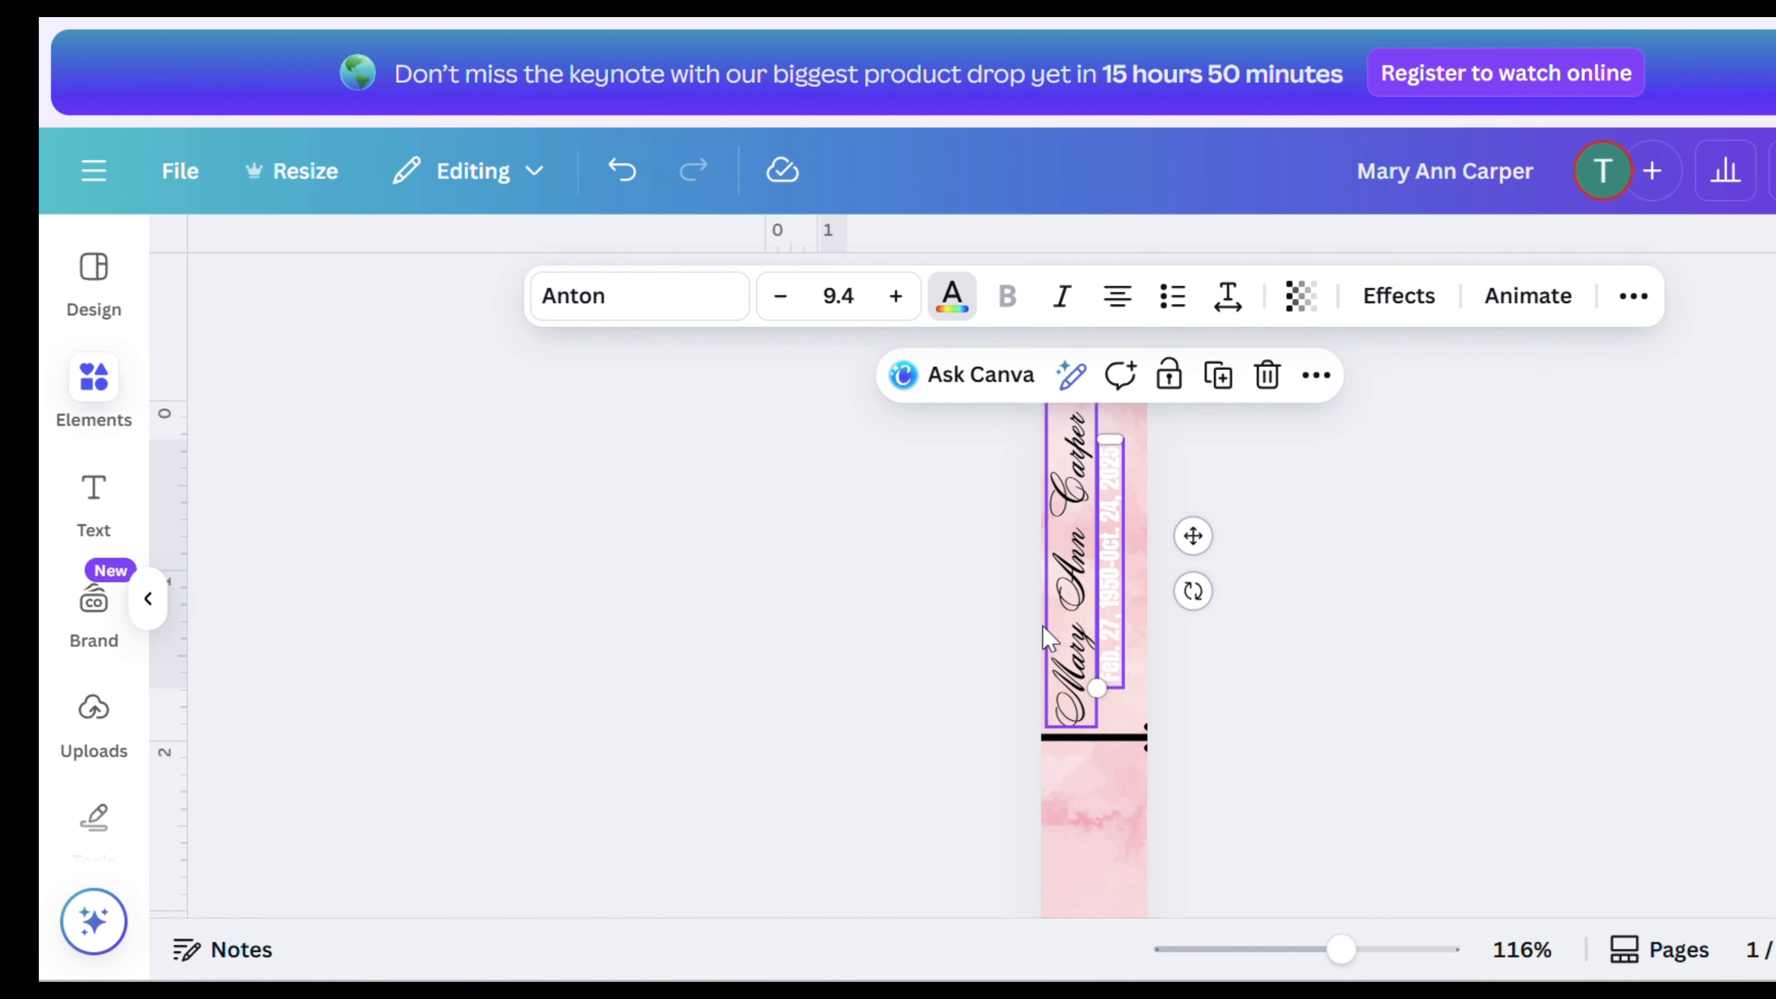
pyautogui.click(1731, 740)
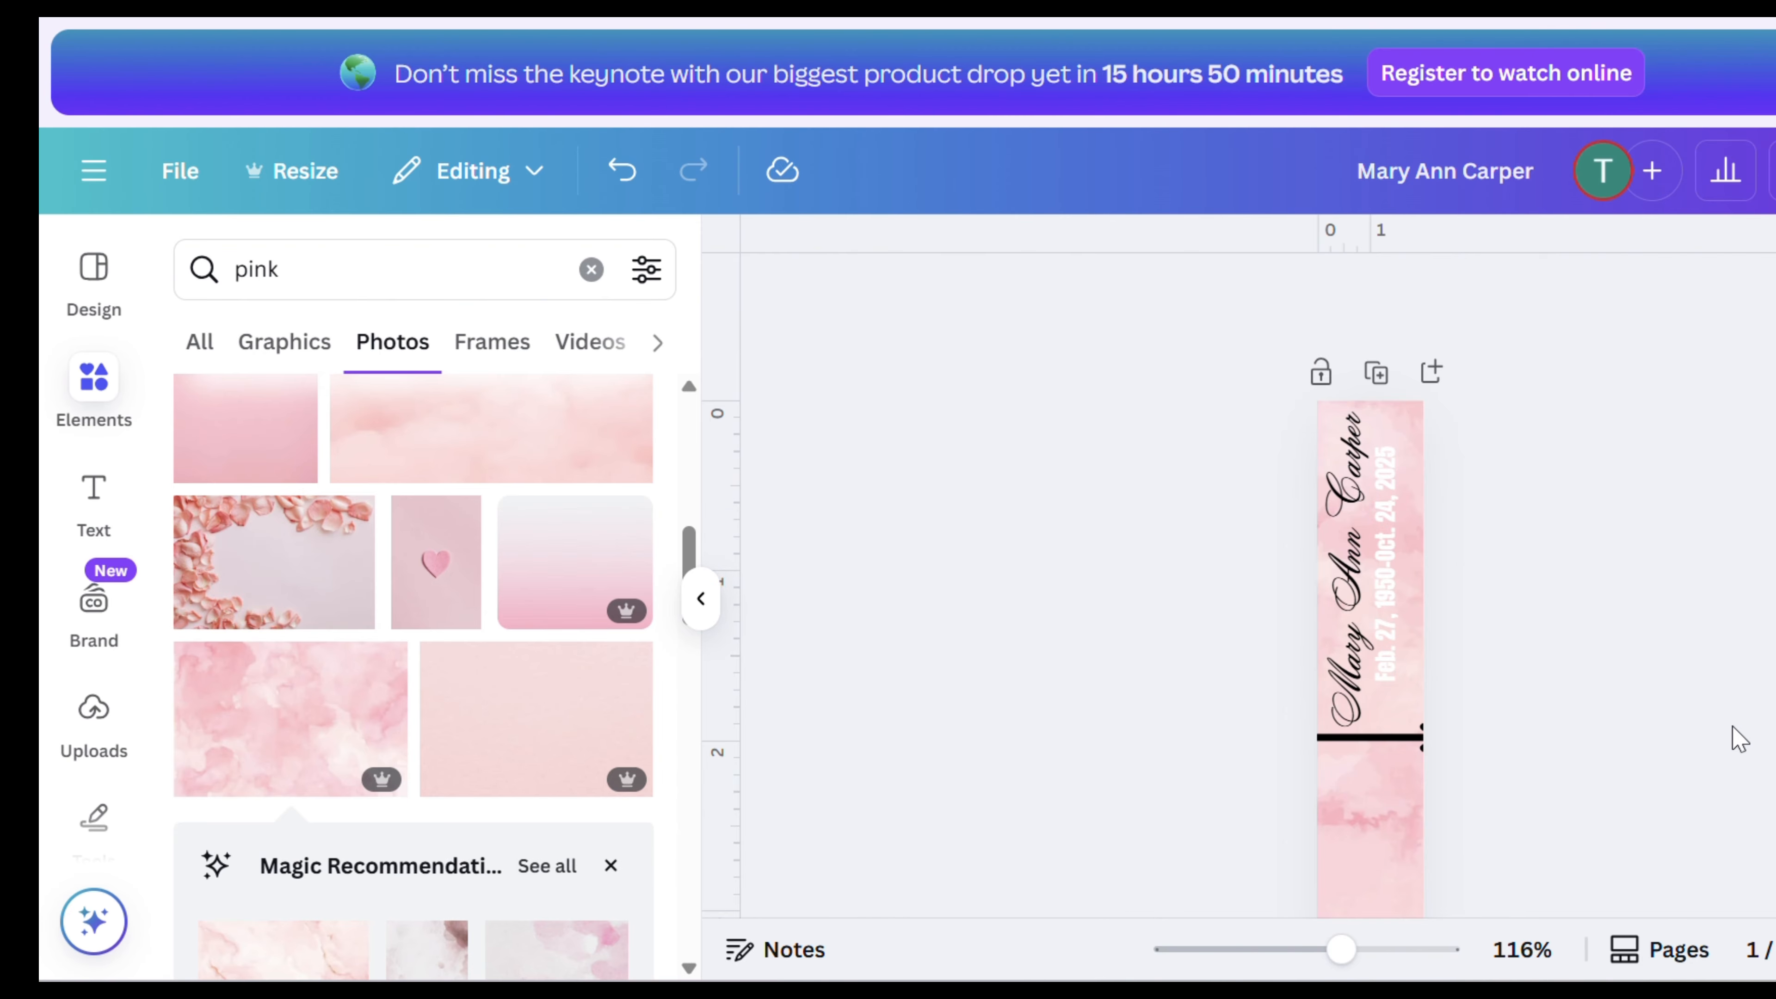
# - Search the elements for white cloud photos and add a cloud photo to the bookmark
pyautogui.scroll(-4, 1727, 732)
pyautogui.scroll(-5, 1562, 498)
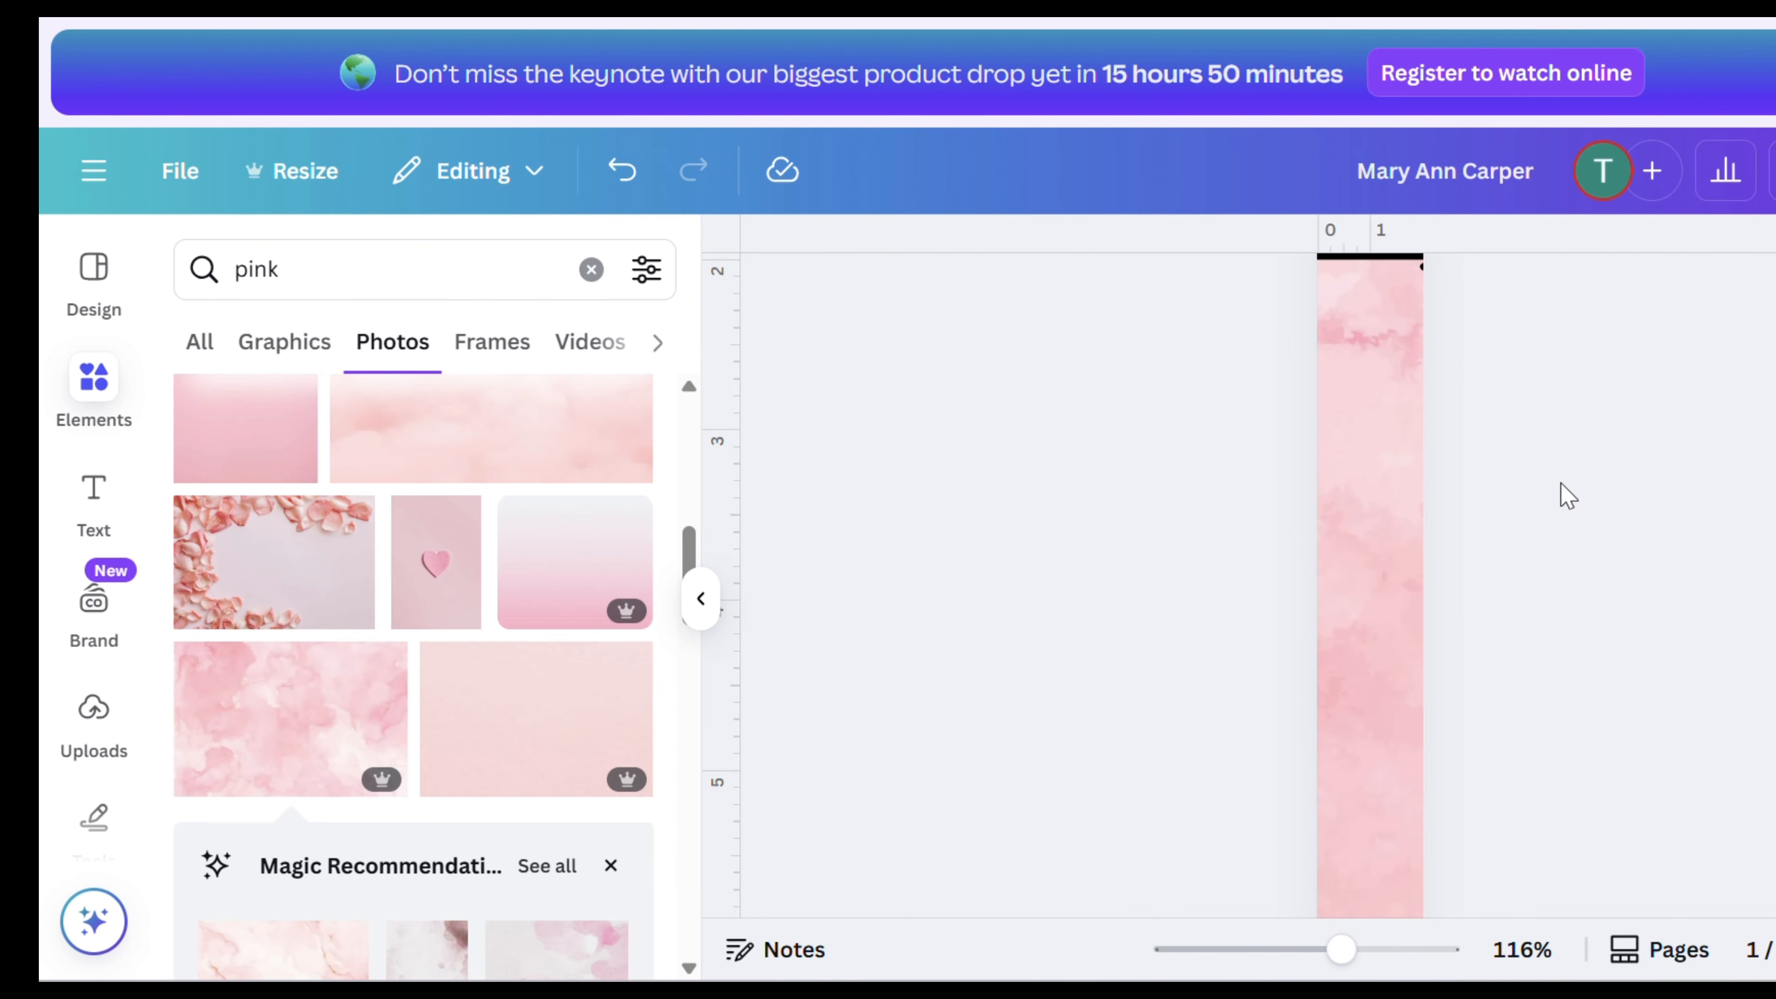
pyautogui.click(333, 269)
pyautogui.press('BackSpace')
pyautogui.press('BackSpace')
pyautogui.press('BackSpace')
pyautogui.press('BackSpace')
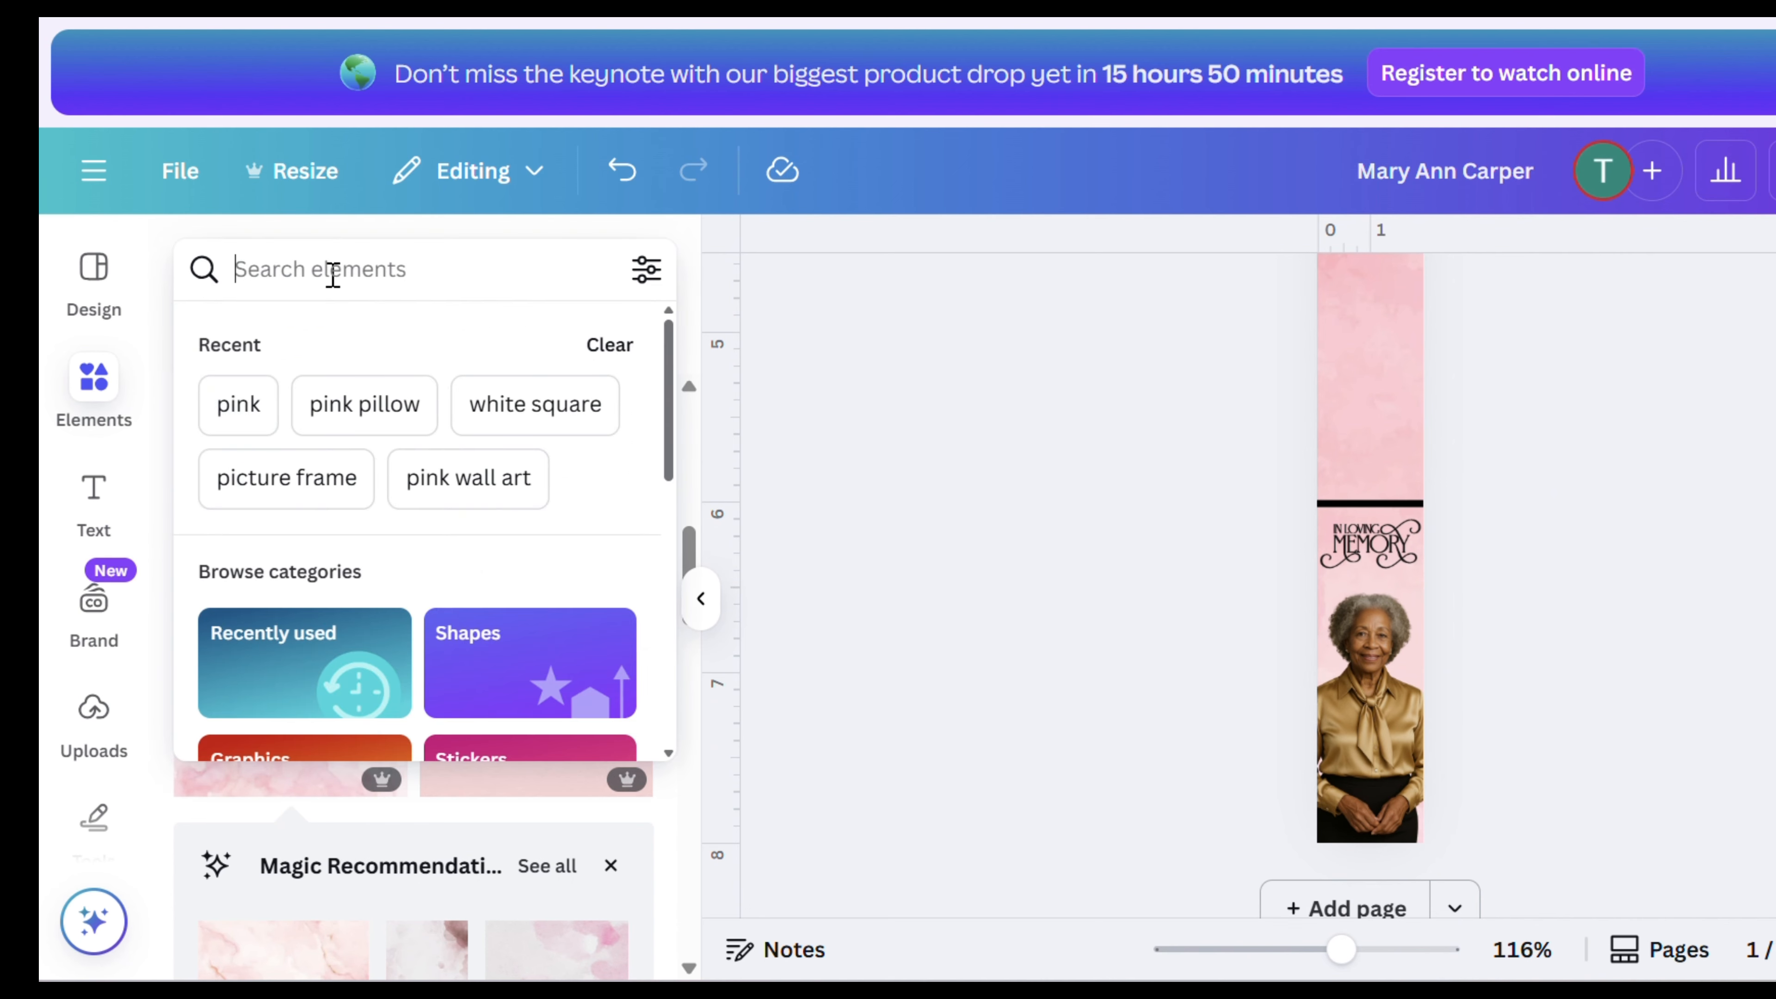
pyautogui.write('whi')
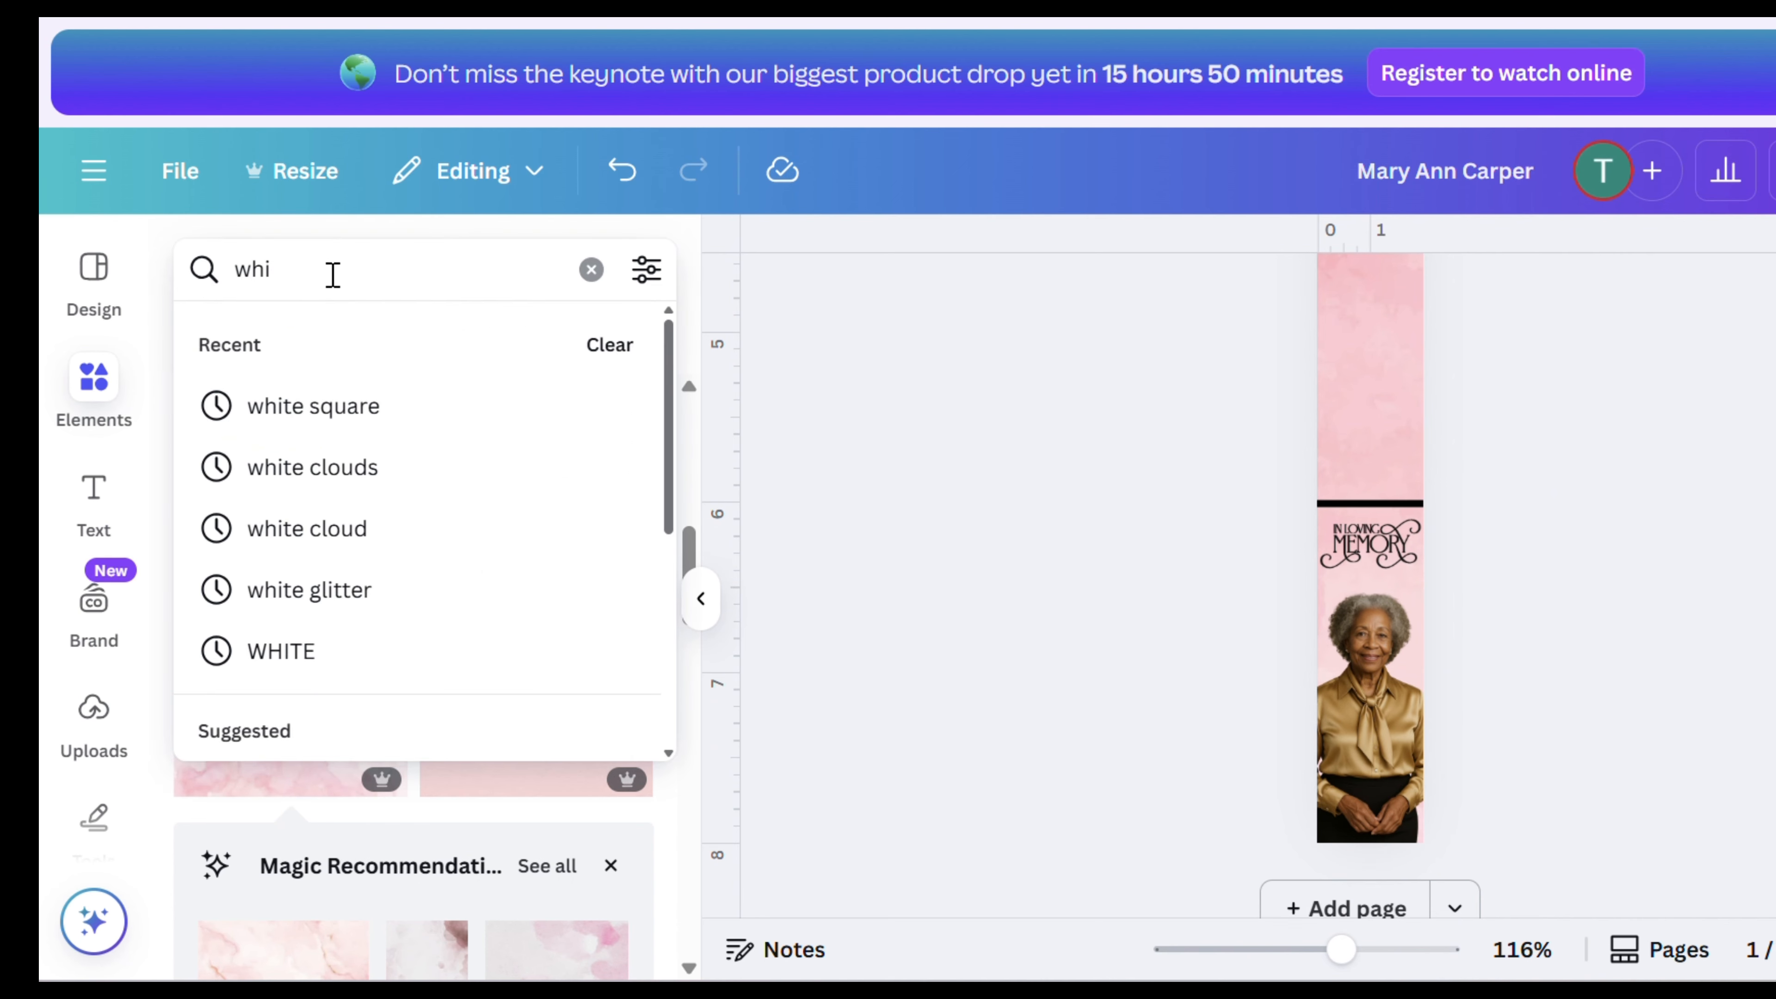
pyautogui.write('tes')
pyautogui.press('BackSpace')
pyautogui.write('cloud')
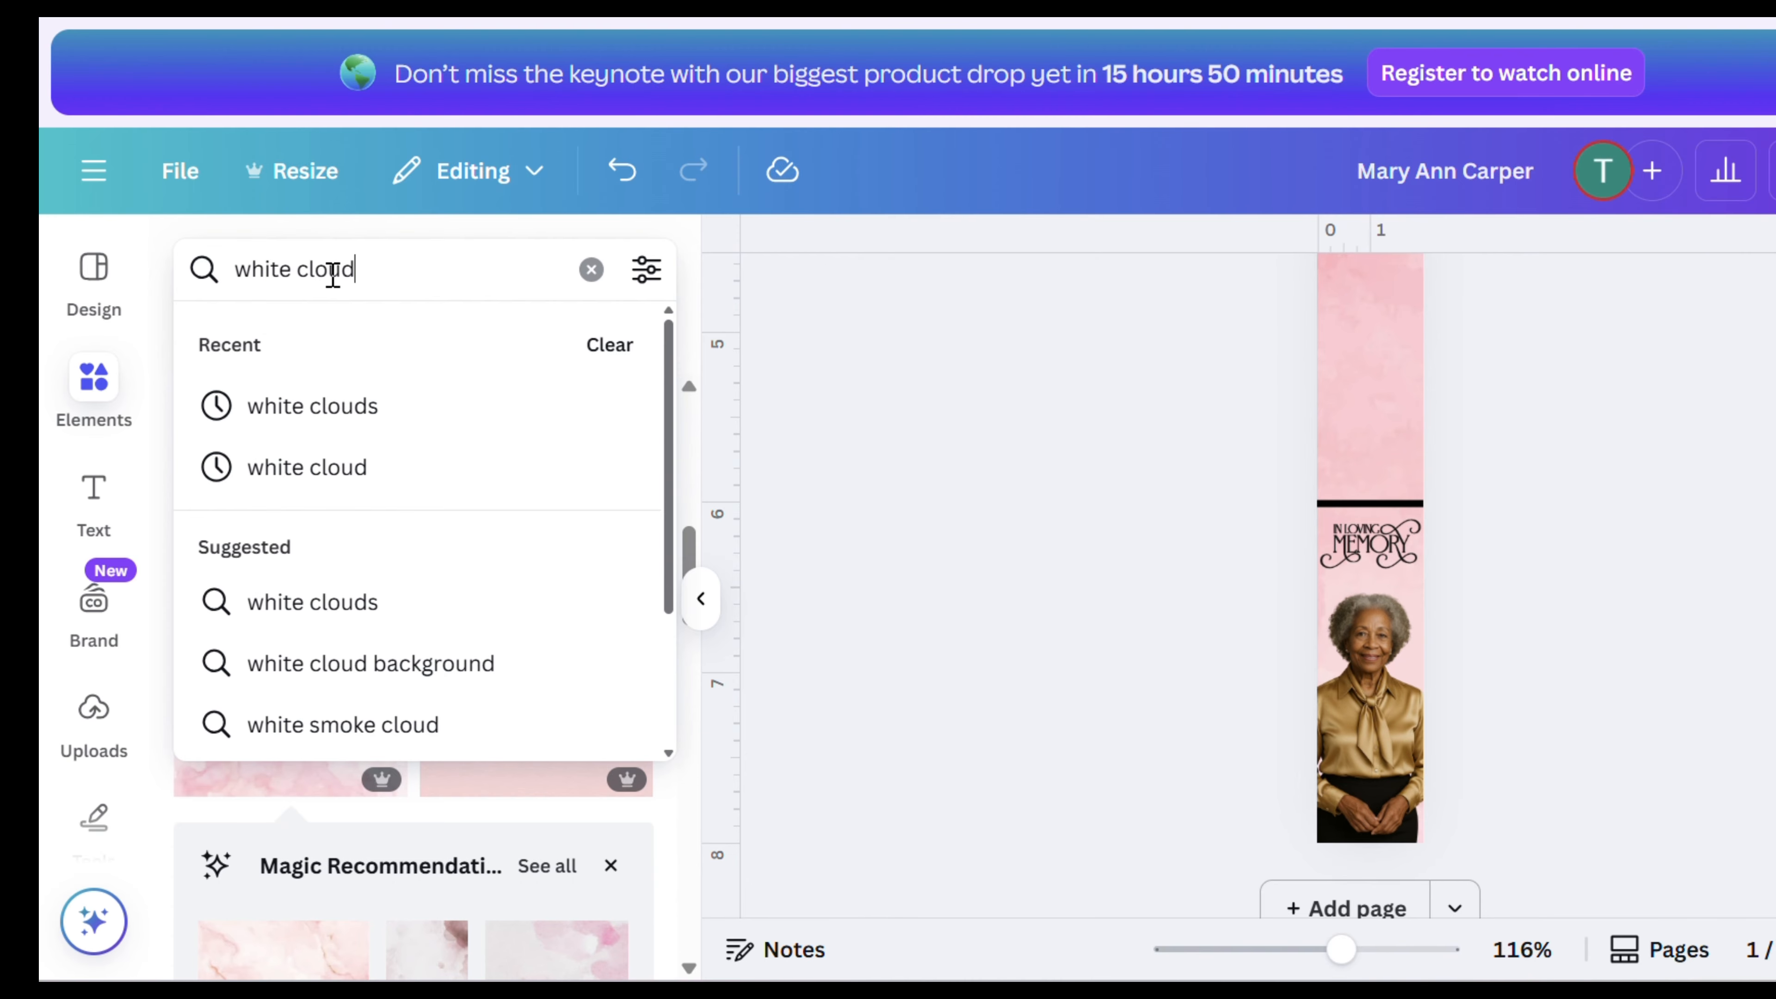
pyautogui.press('Return')
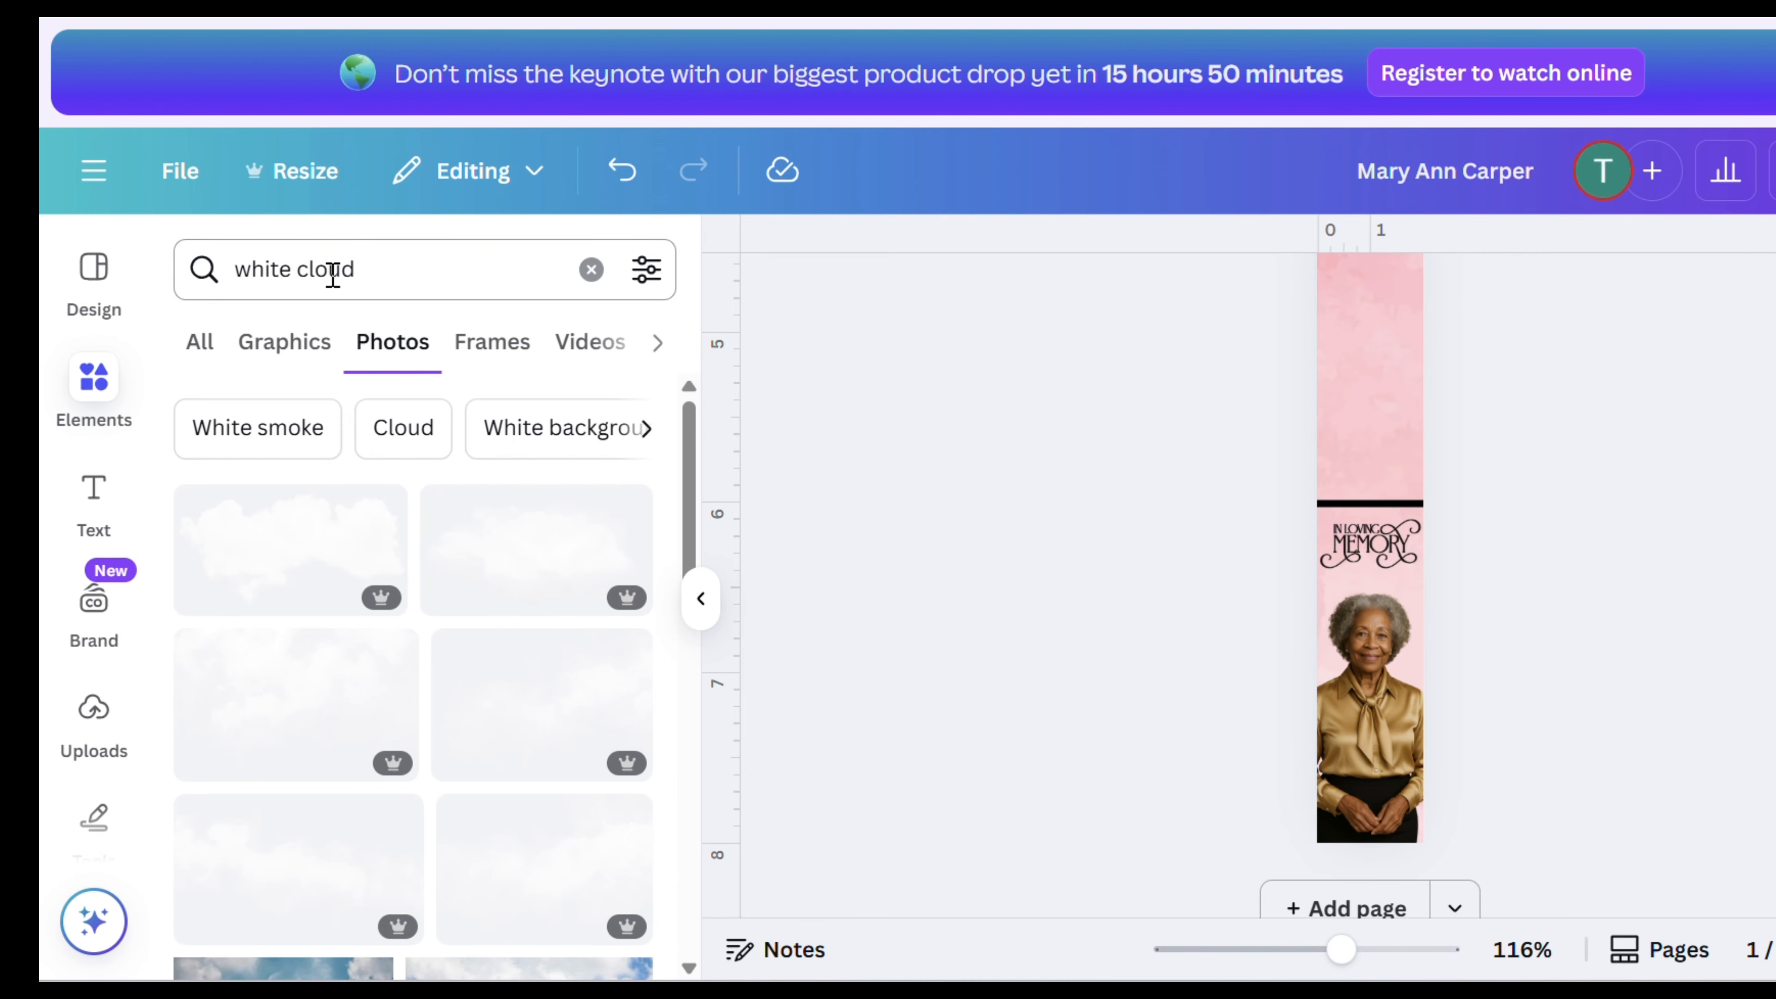
pyautogui.click(358, 537)
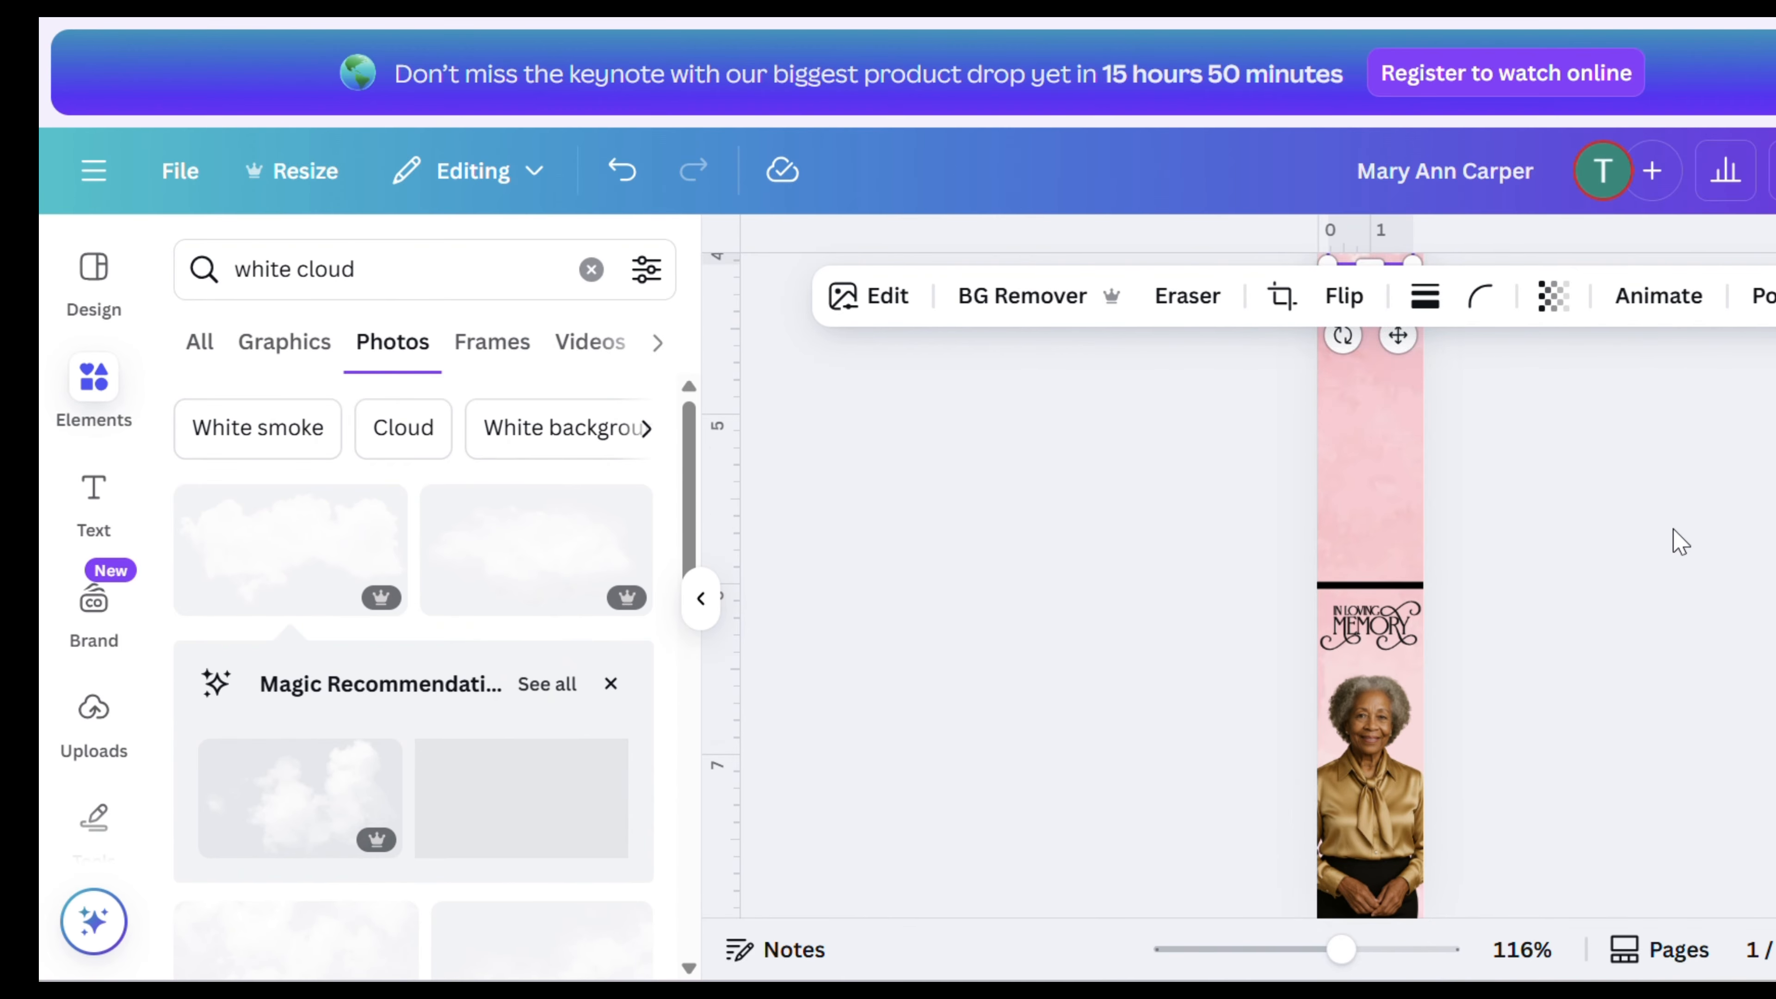
# - Rotate the cloud photo upright and position it along the bookmark's middle section
pyautogui.moveTo(1329, 601); pyautogui.dragTo(1074, 476)
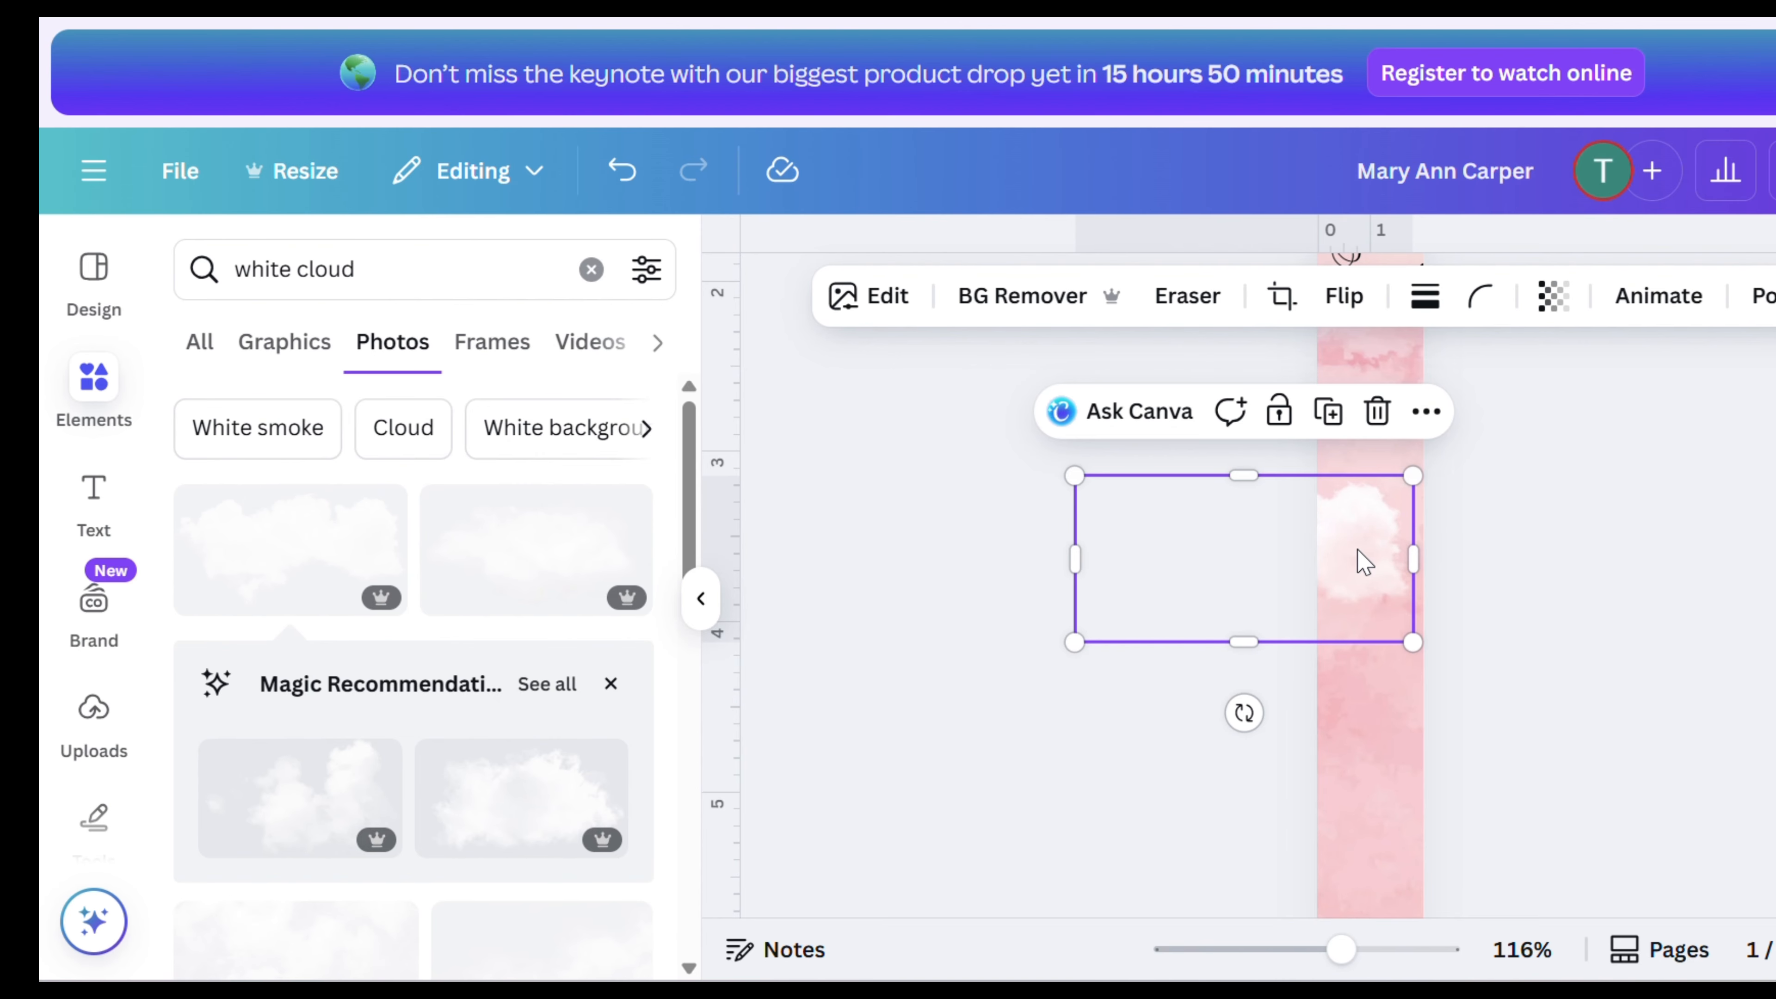
pyautogui.moveTo(1364, 562); pyautogui.dragTo(1417, 569)
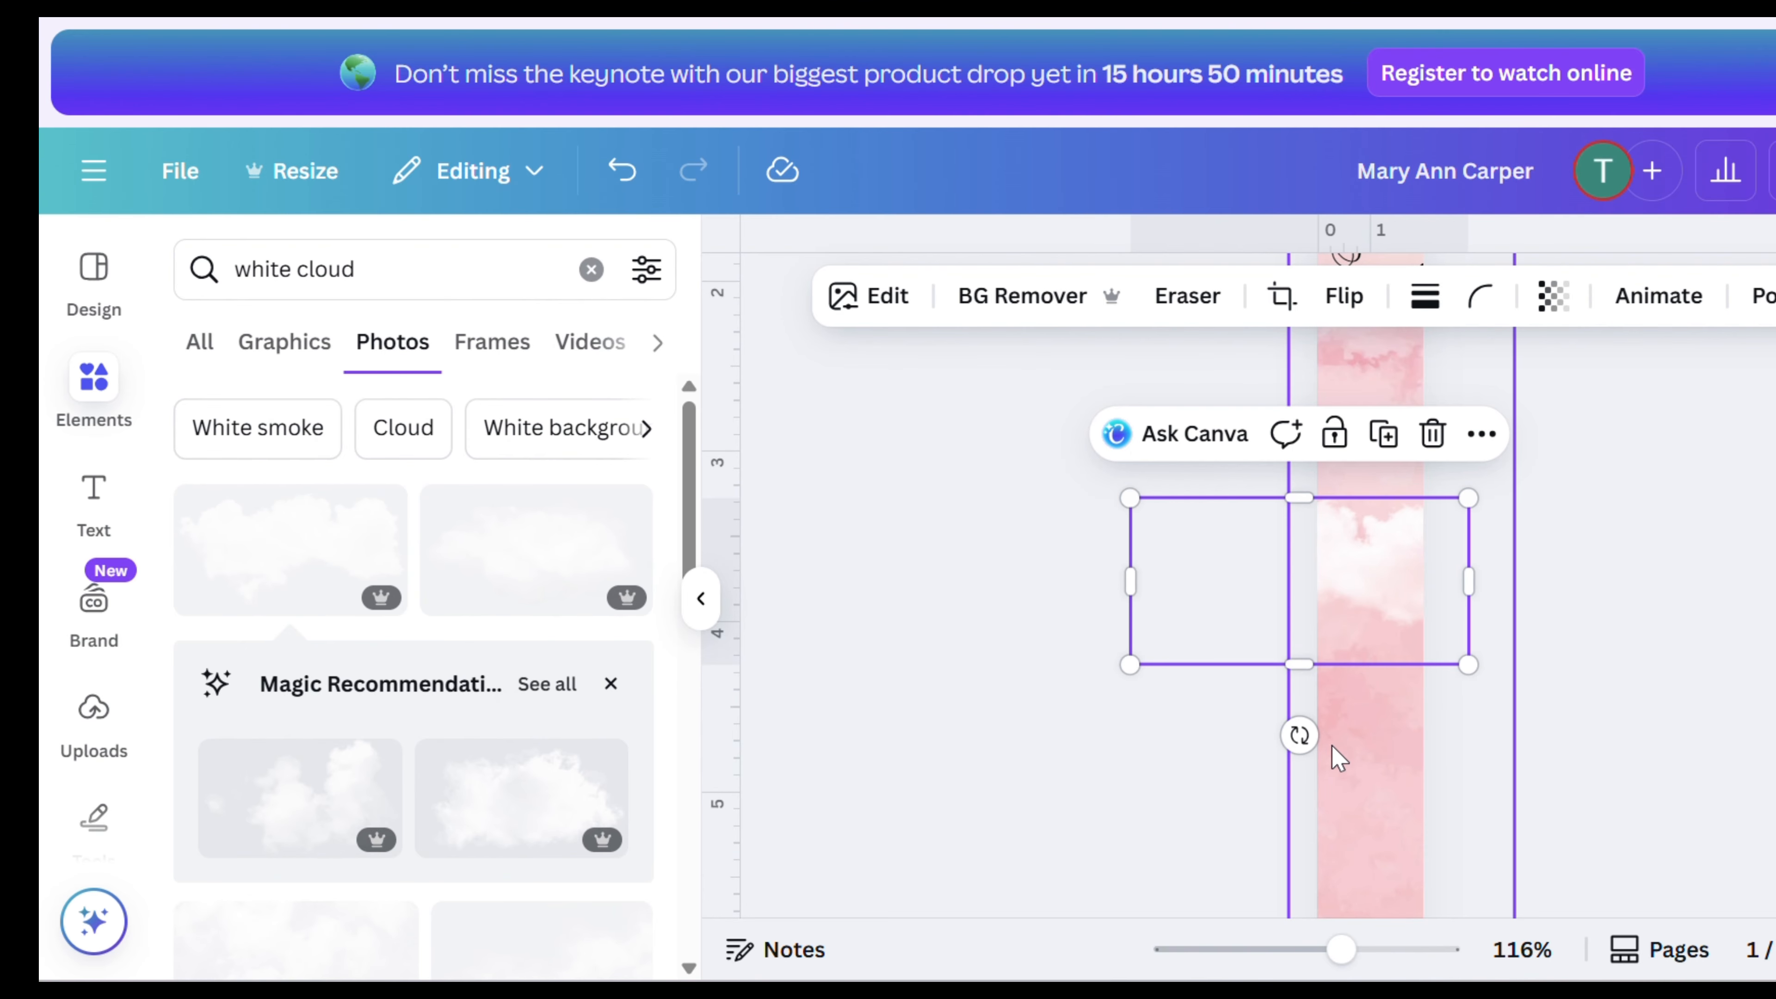
pyautogui.moveTo(1298, 734); pyautogui.dragTo(1133, 578)
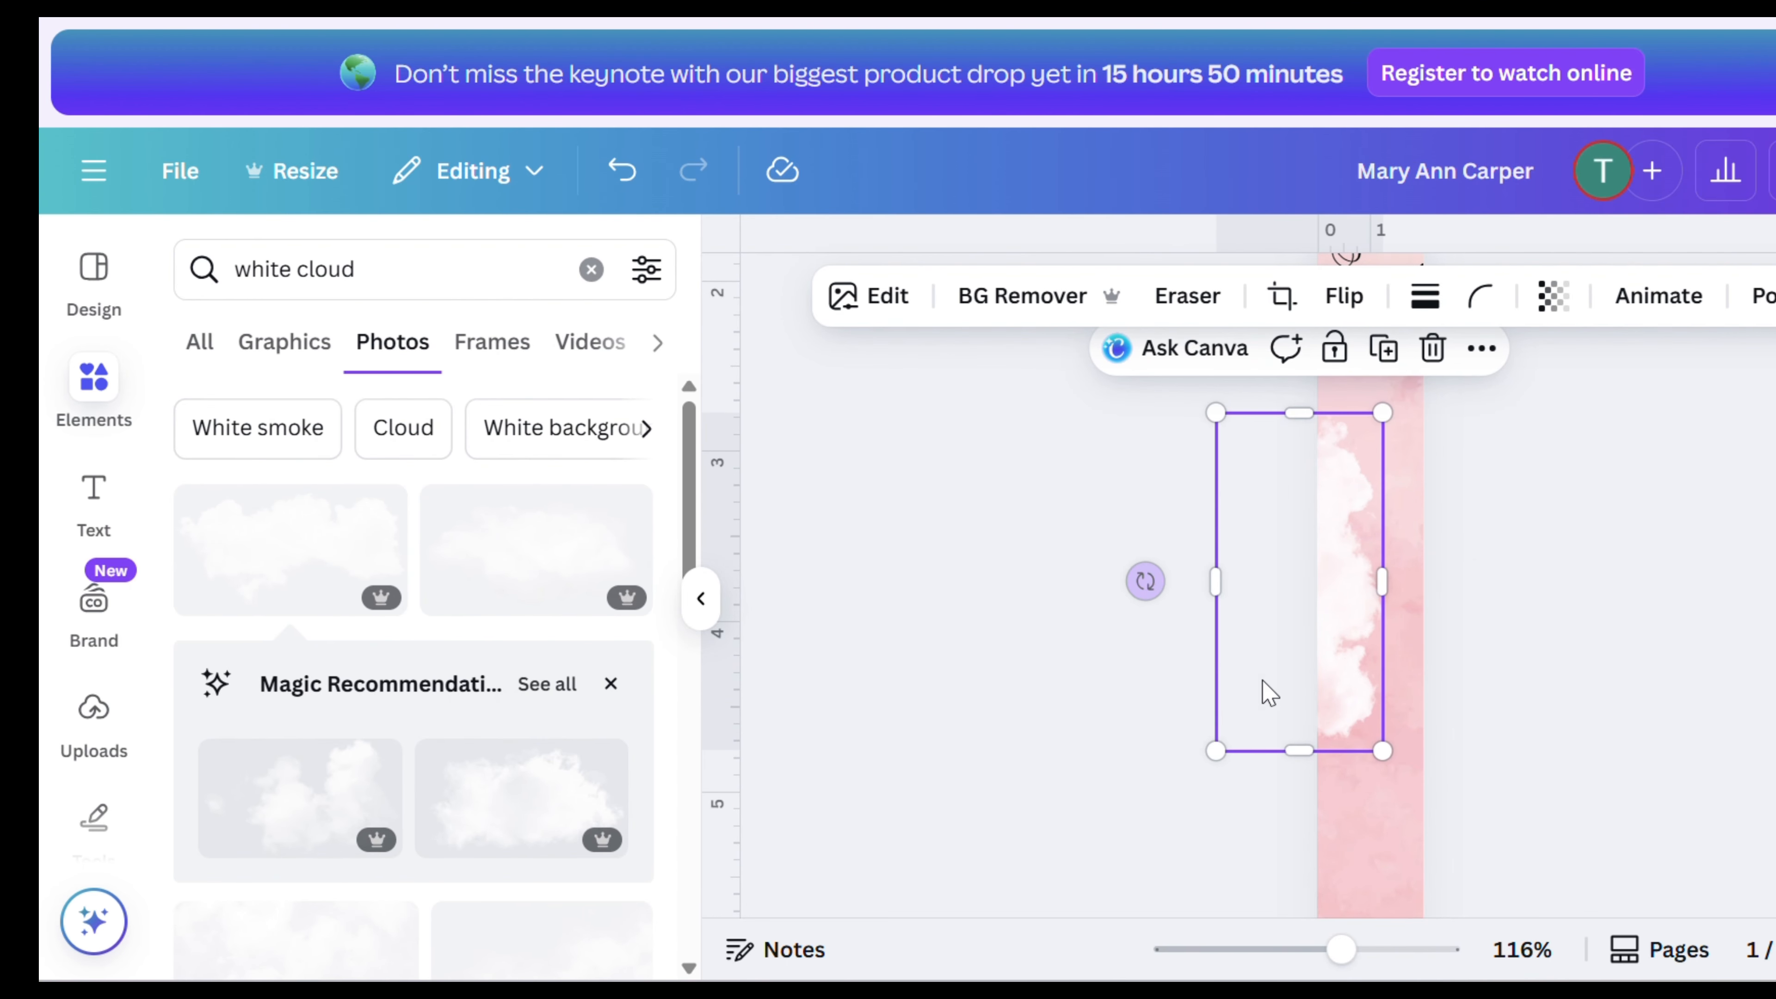
# - Duplicate the cloud, shrink the copy and place it just above the In Loving Memory divider line
pyautogui.rightClick(1356, 629)
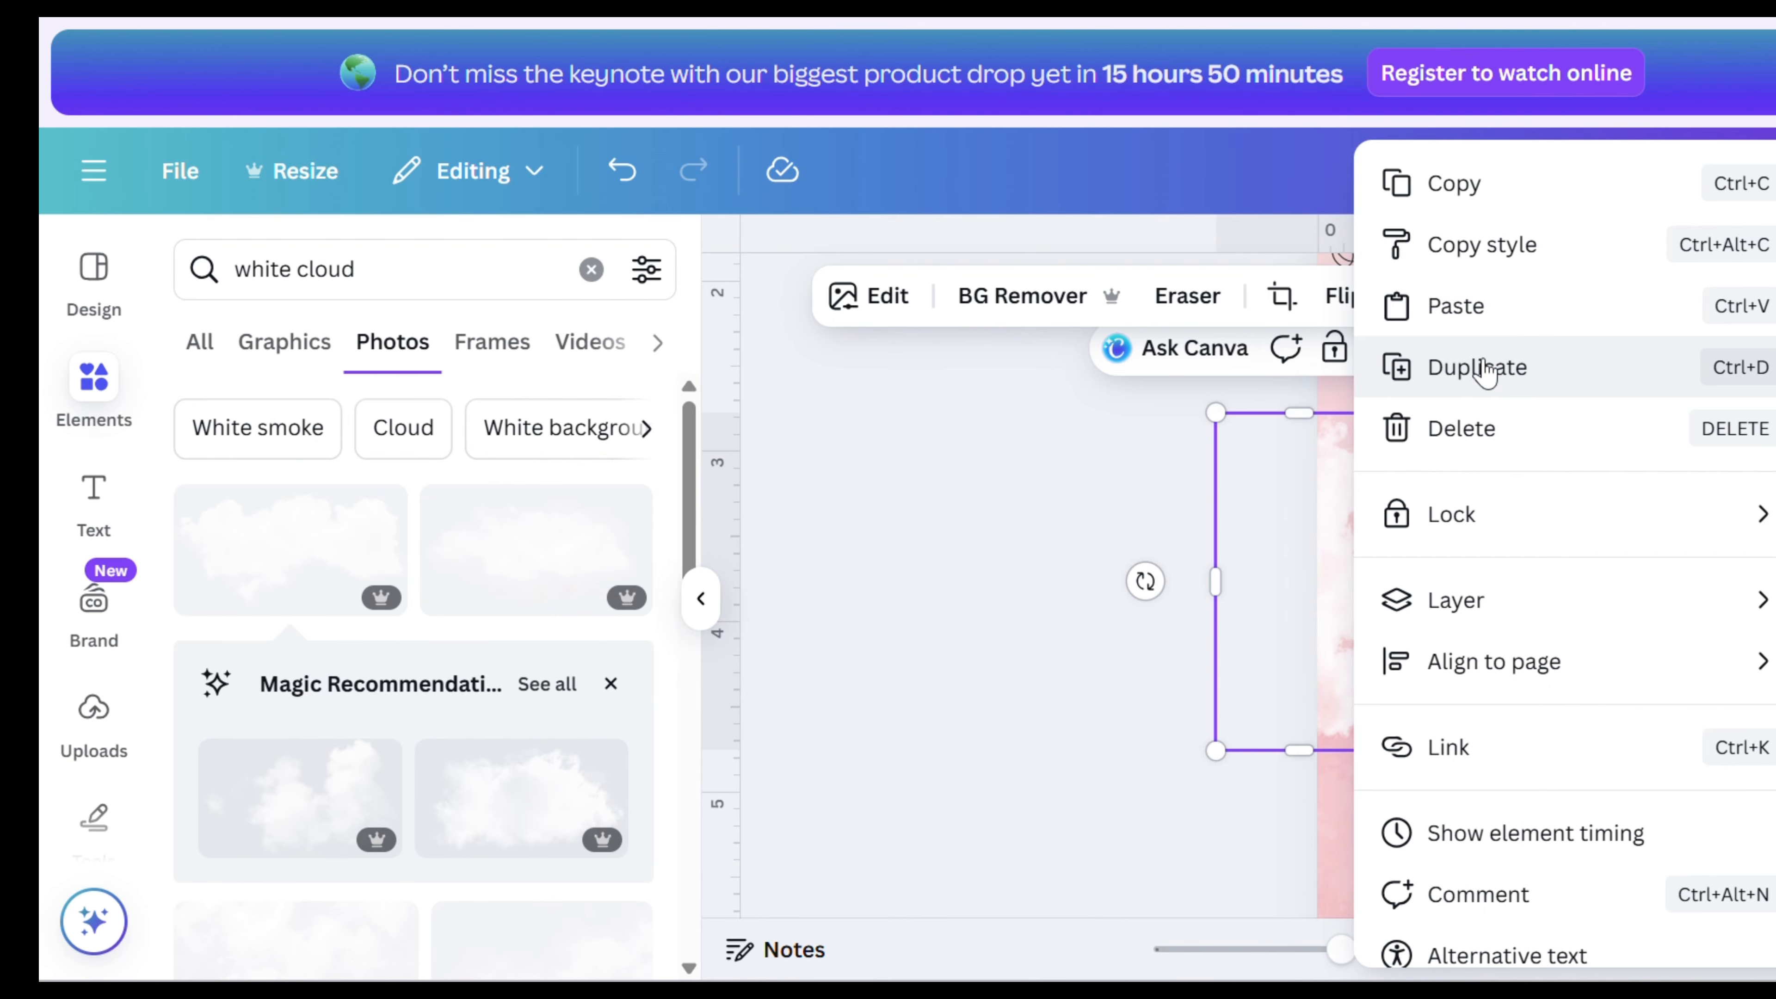
pyautogui.click(1468, 367)
pyautogui.moveTo(1363, 638); pyautogui.dragTo(1426, 700)
pyautogui.scroll(5, 1427, 700)
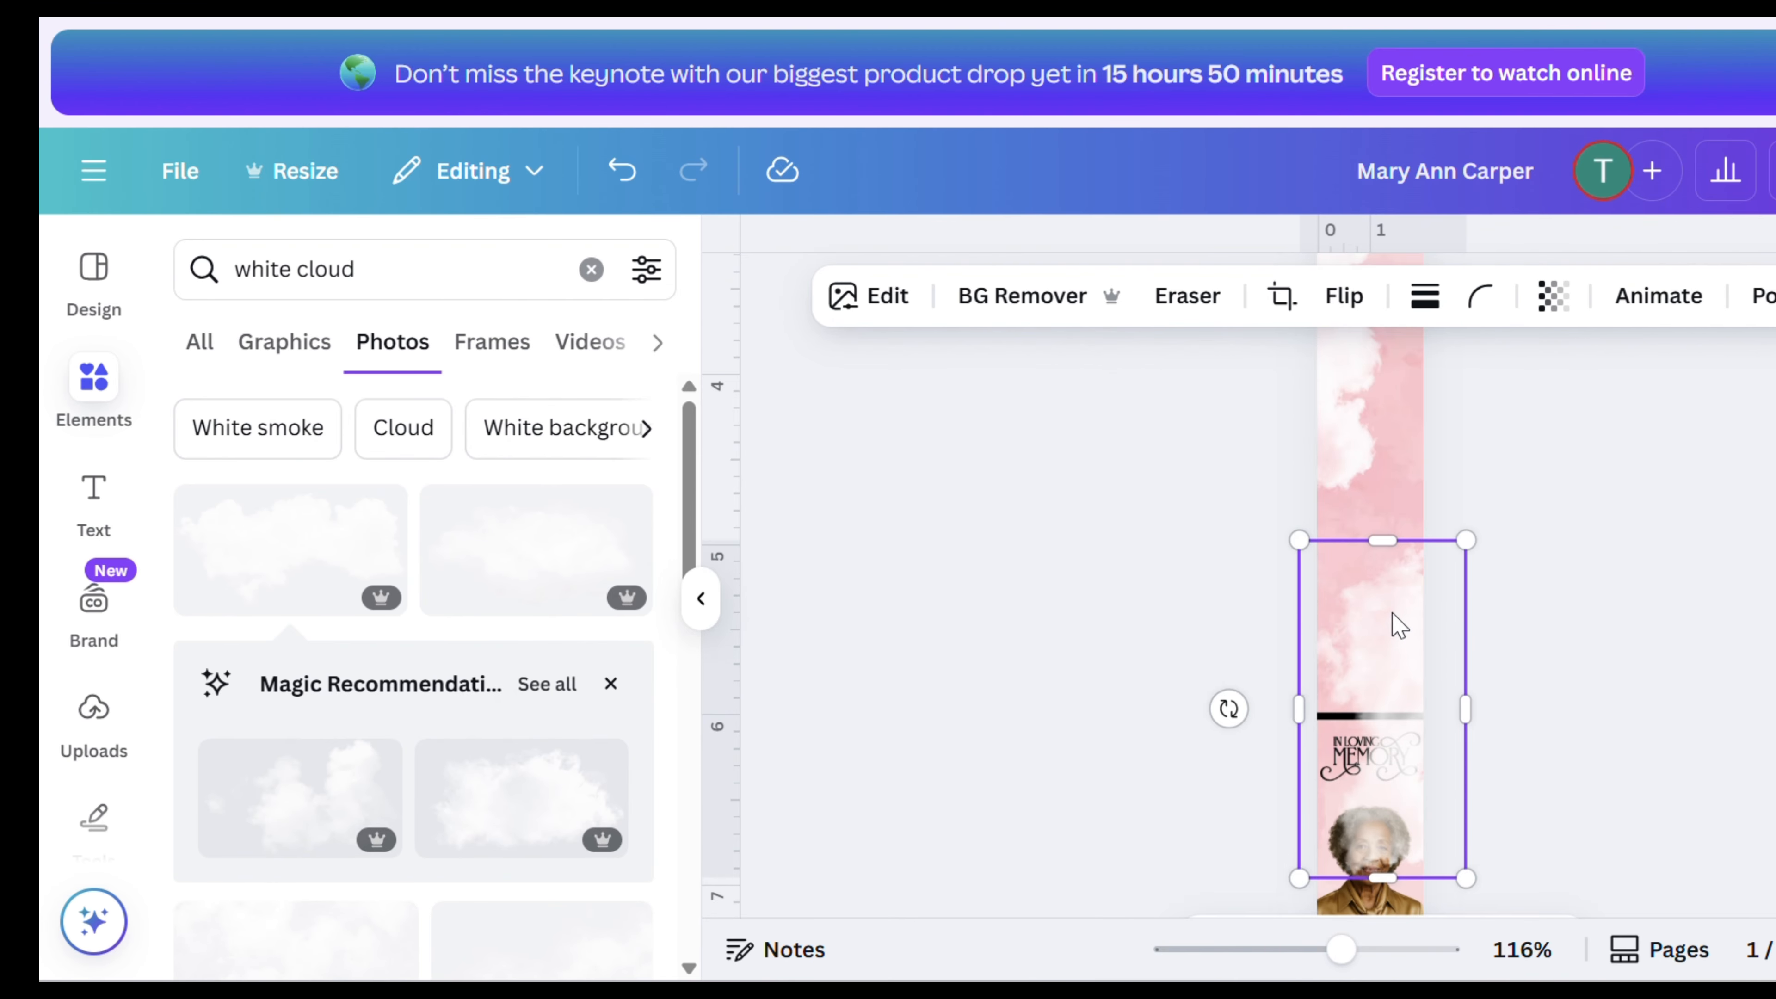
pyautogui.moveTo(1395, 622)
pyautogui.mouseDown()
pyautogui.moveTo(1362, 562)
pyautogui.moveTo(1362, 620)
pyautogui.mouseUp()
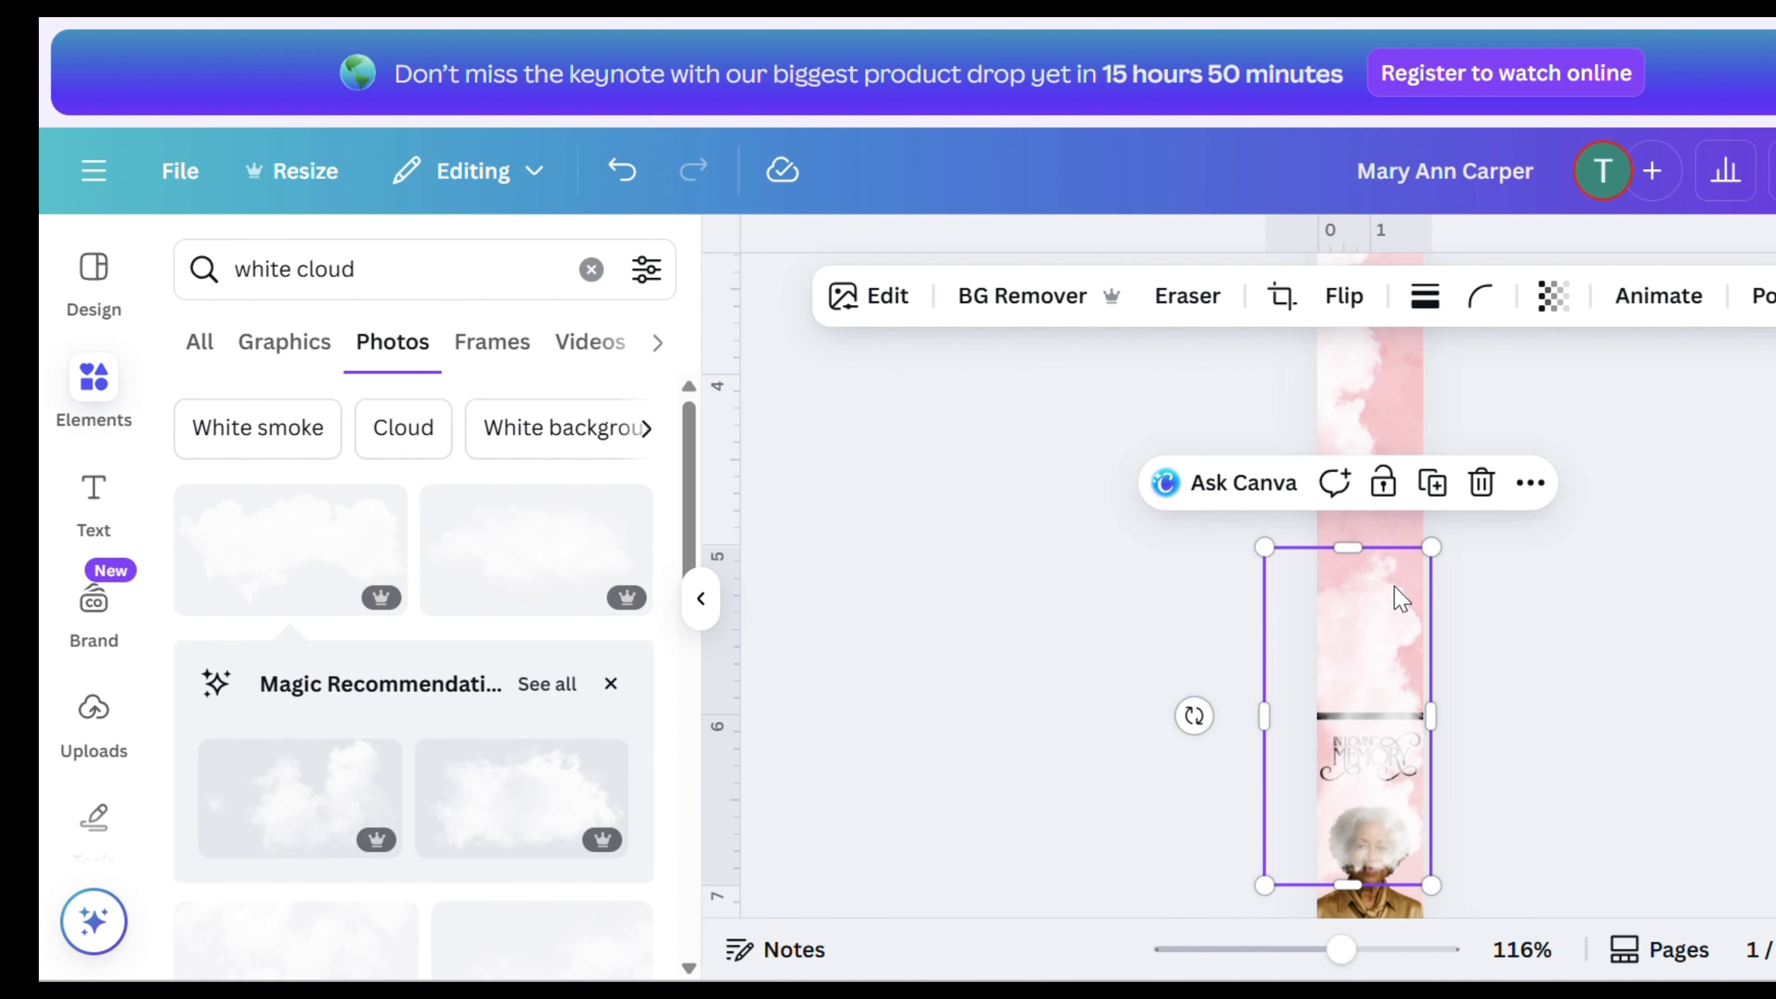
pyautogui.moveTo(1428, 551); pyautogui.dragTo(1366, 676)
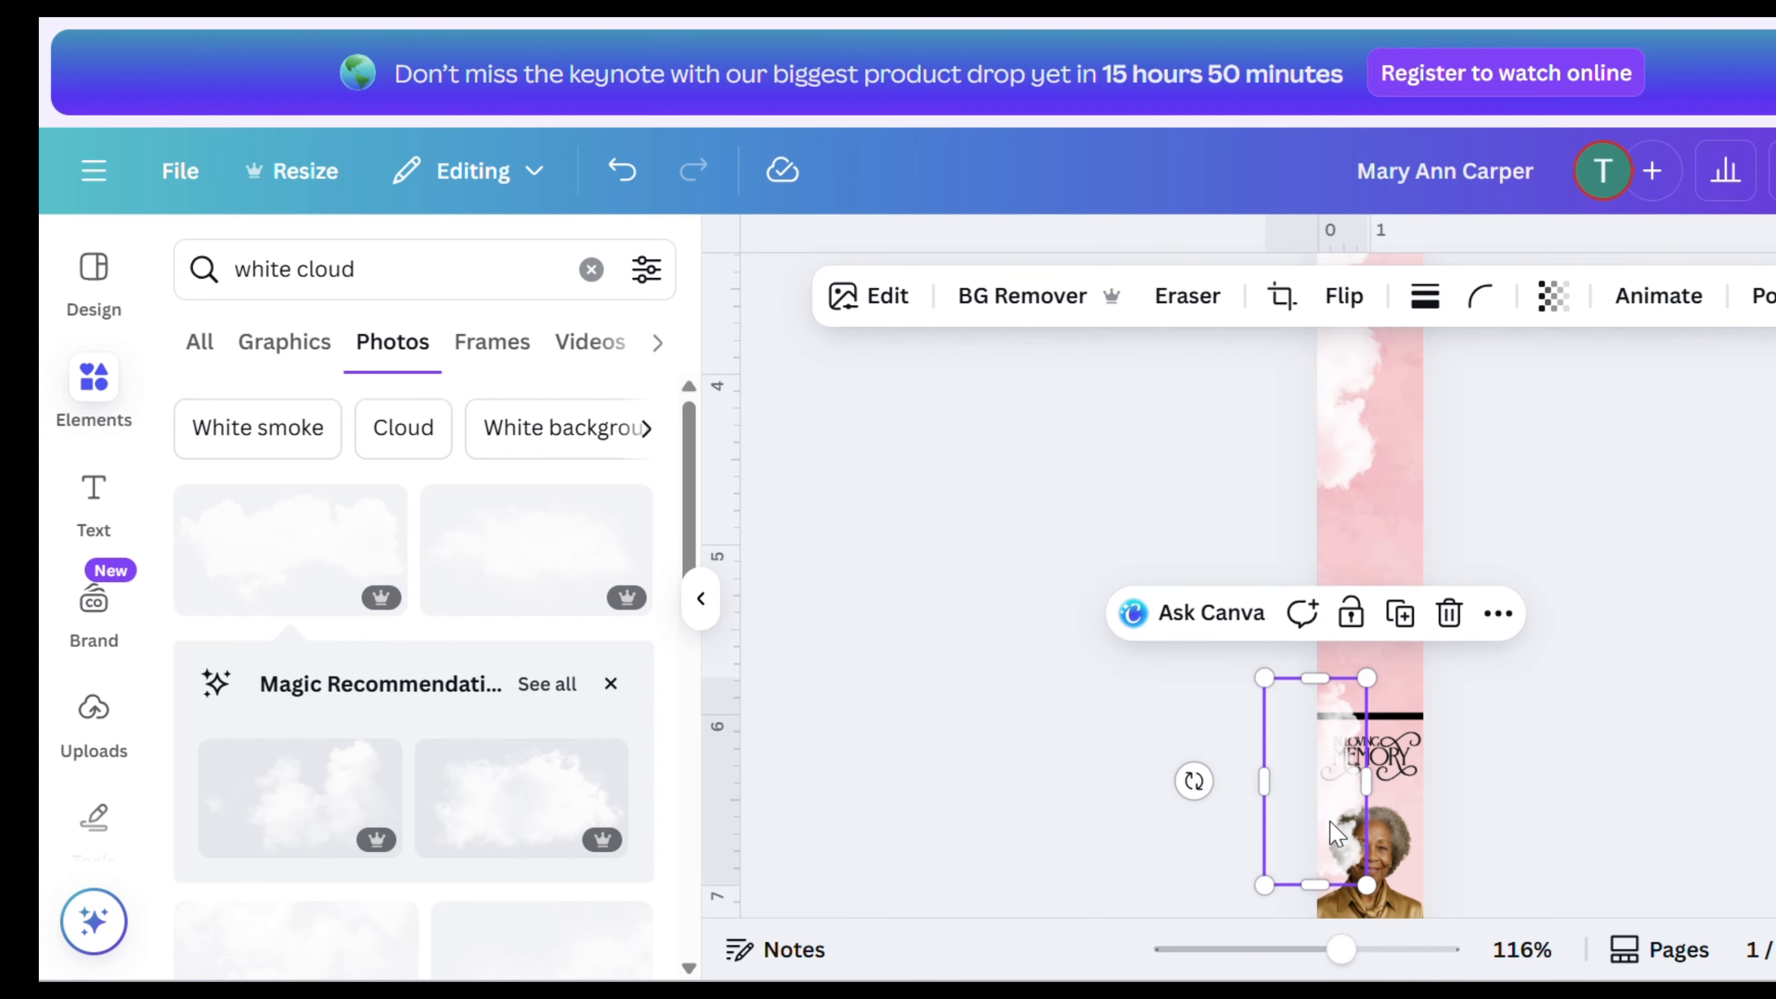
pyautogui.moveTo(1324, 811); pyautogui.dragTo(1369, 740)
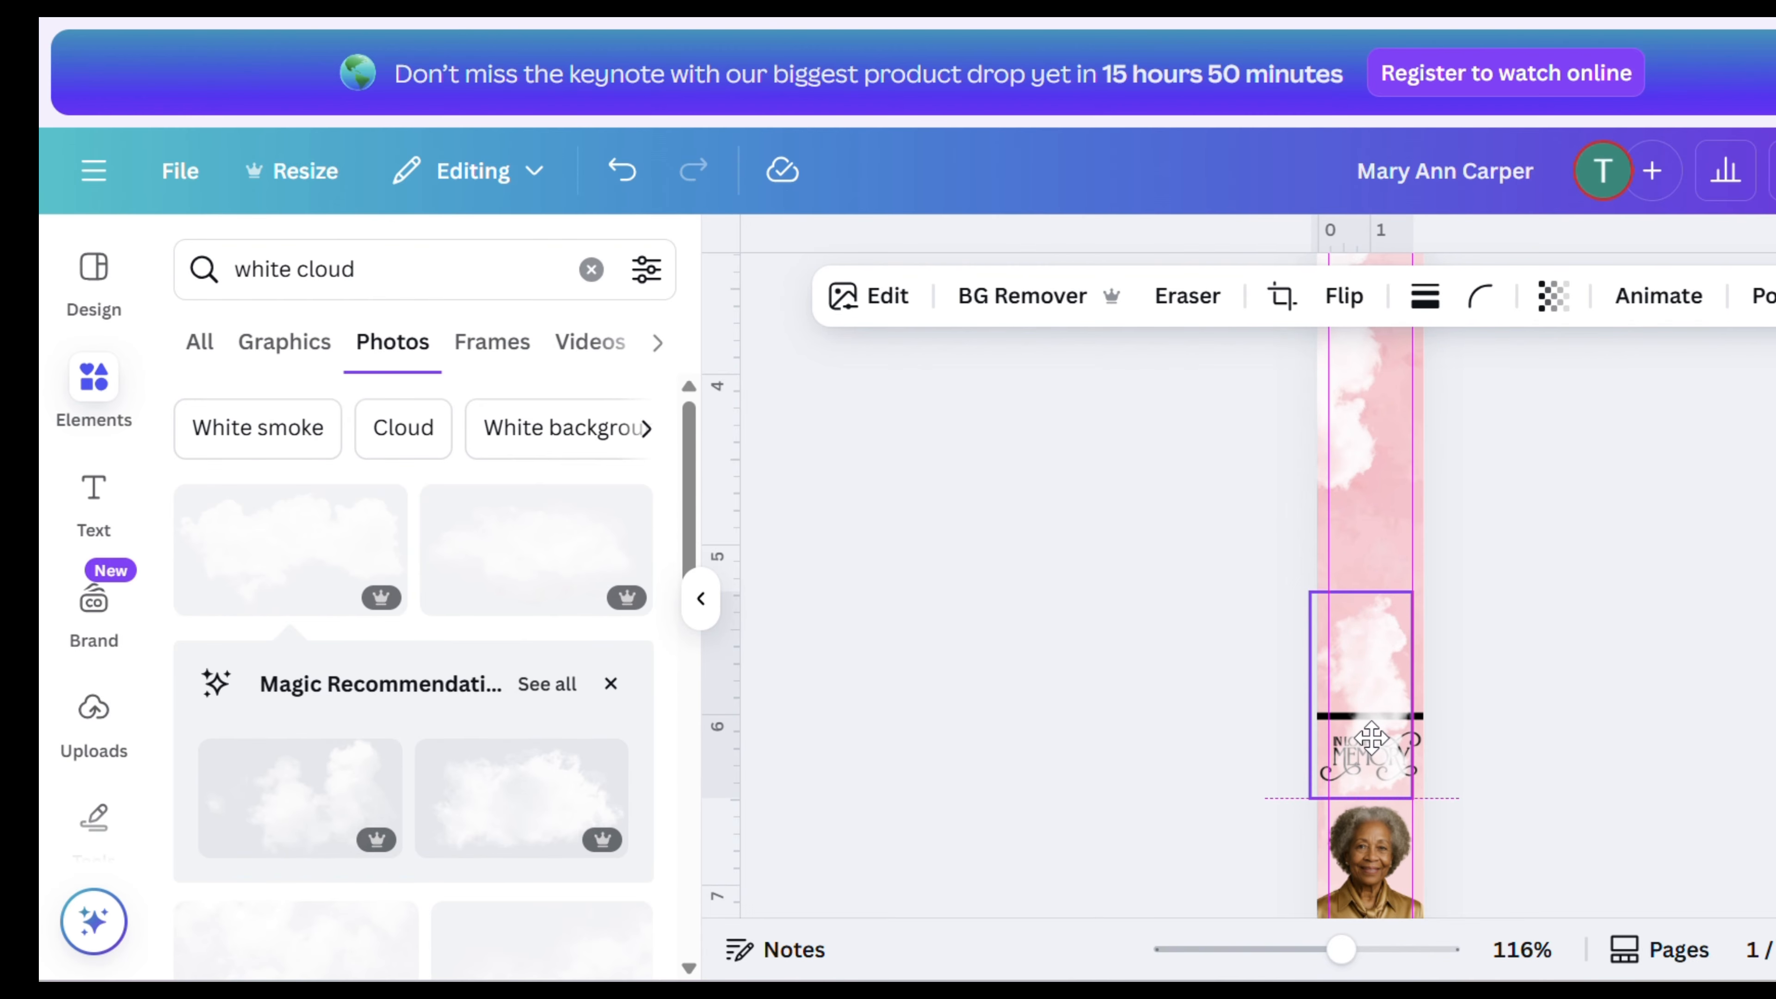
# - Duplicate the small cloud again and move the copy up beside the name near the top of the bookmark
pyautogui.rightClick(1371, 725)
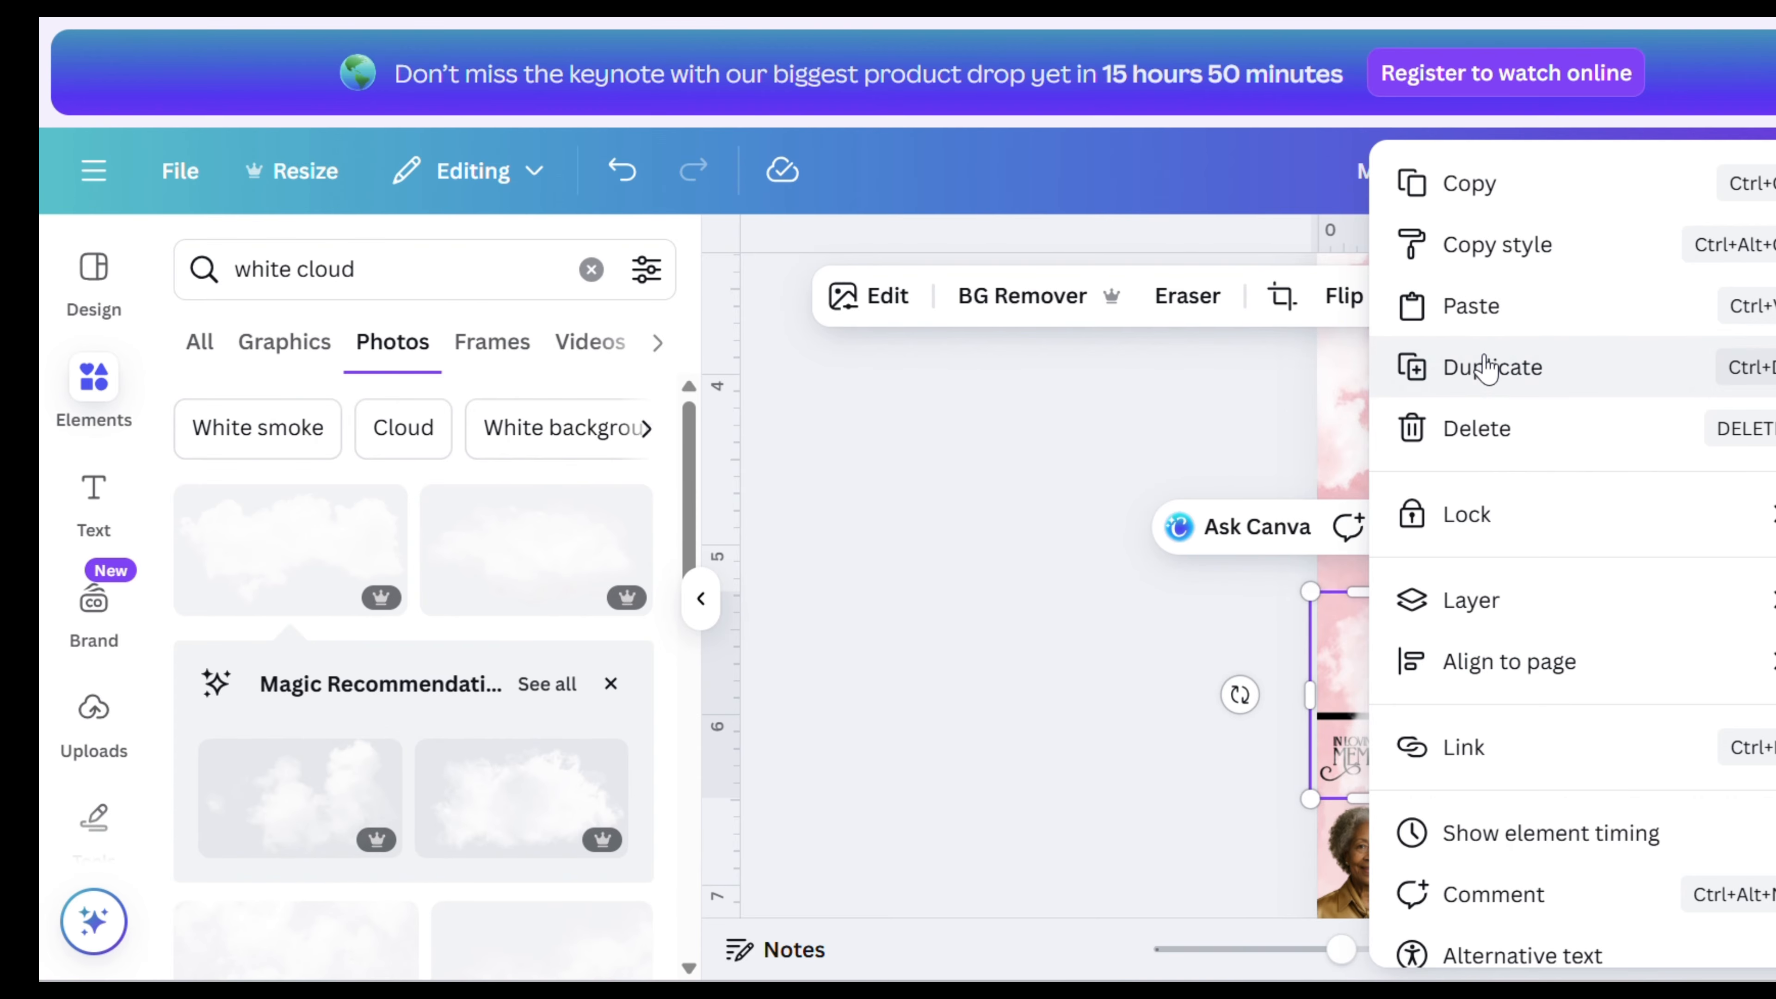
pyautogui.click(1486, 370)
pyautogui.moveTo(1397, 704); pyautogui.dragTo(1369, 267)
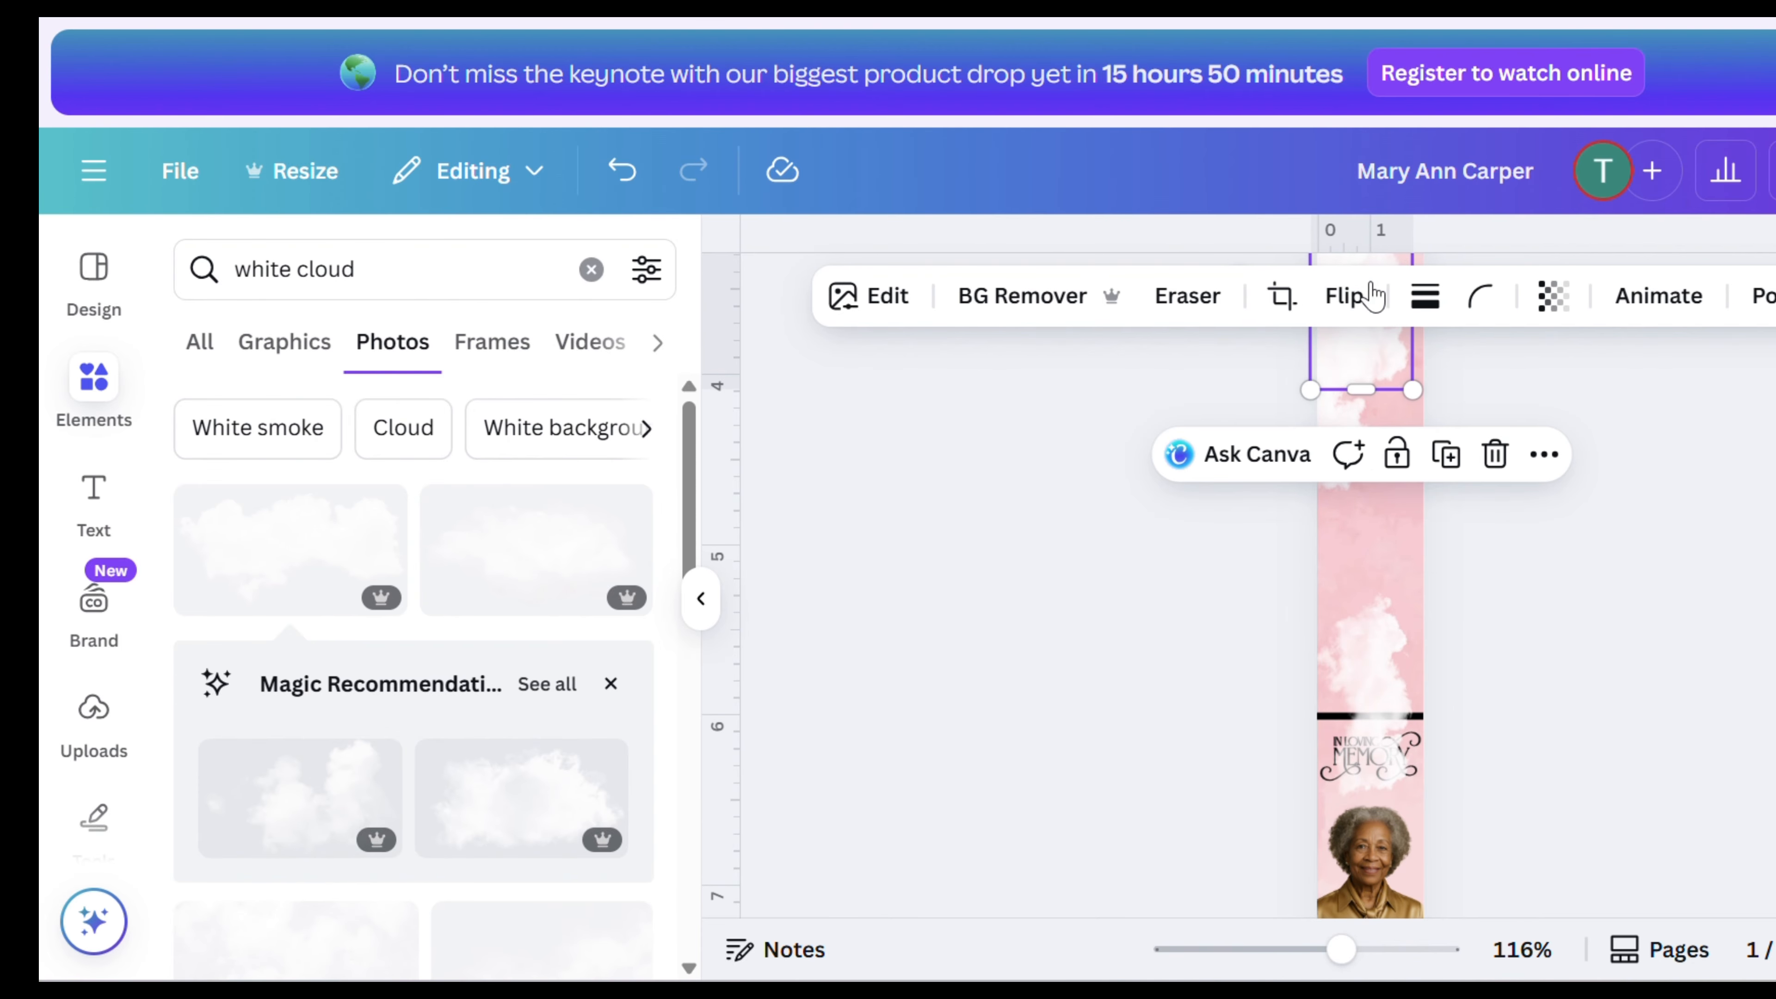
pyautogui.scroll(5, 1373, 308)
pyautogui.scroll(-2, 1350, 766)
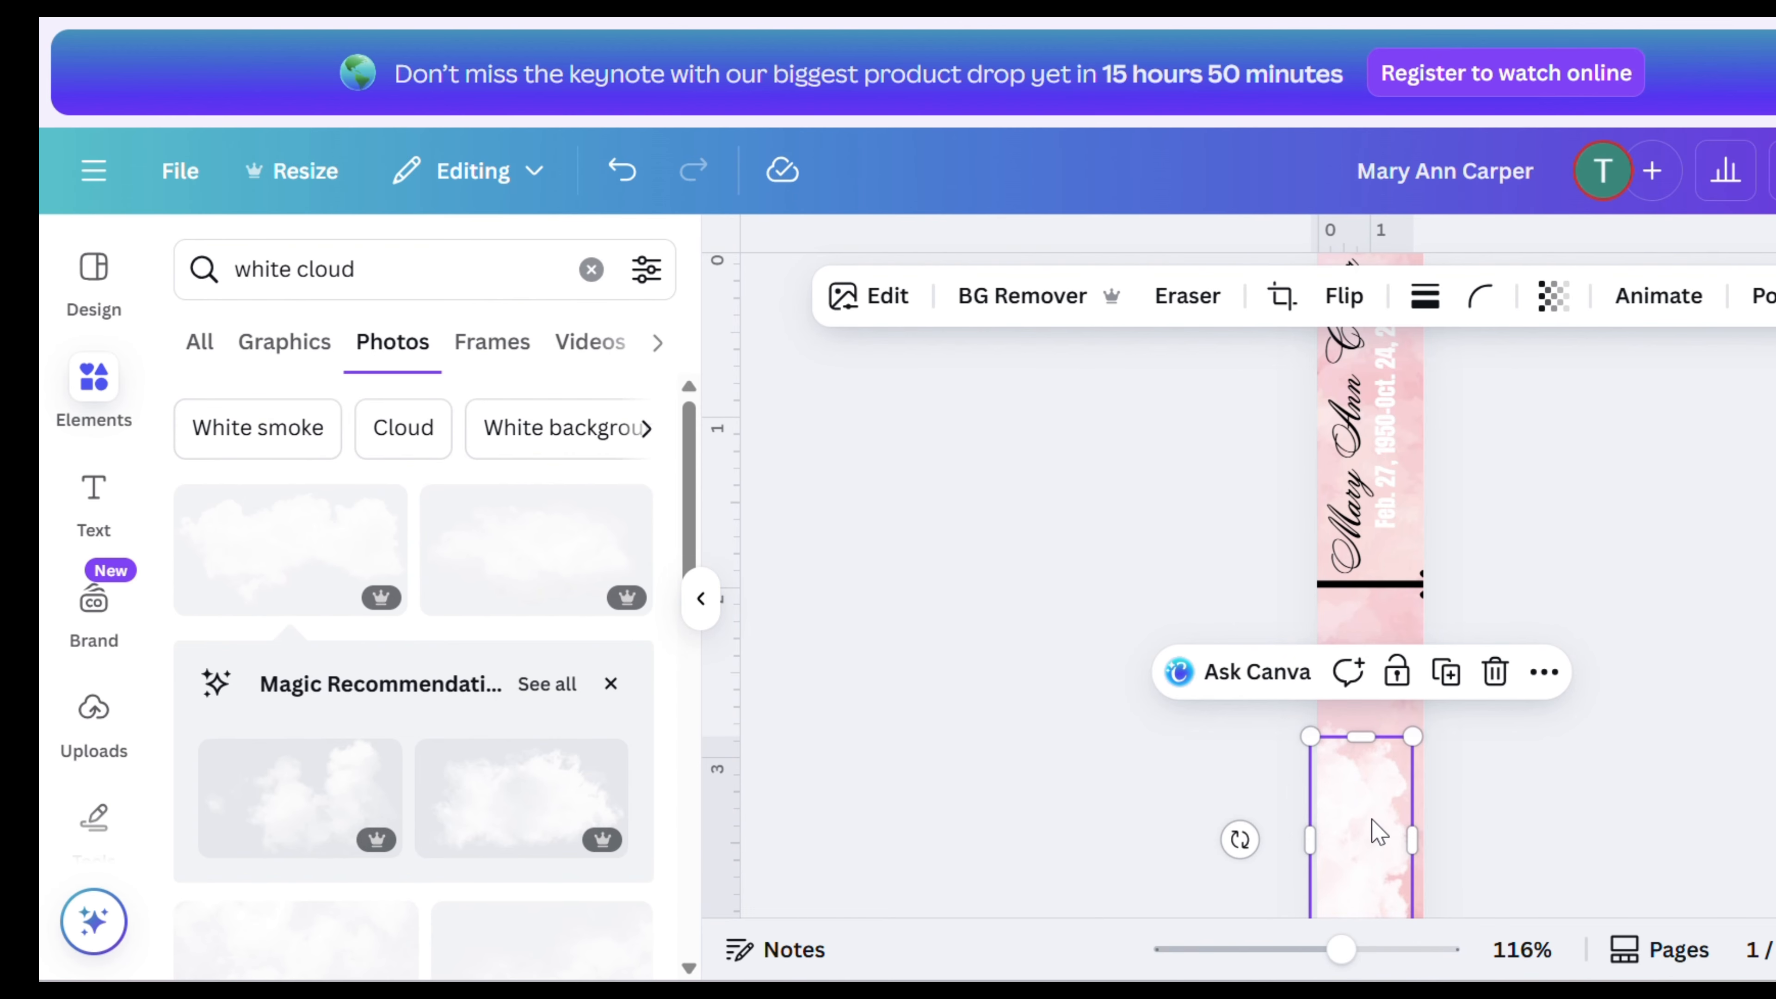
pyautogui.moveTo(1375, 831); pyautogui.dragTo(1332, 419)
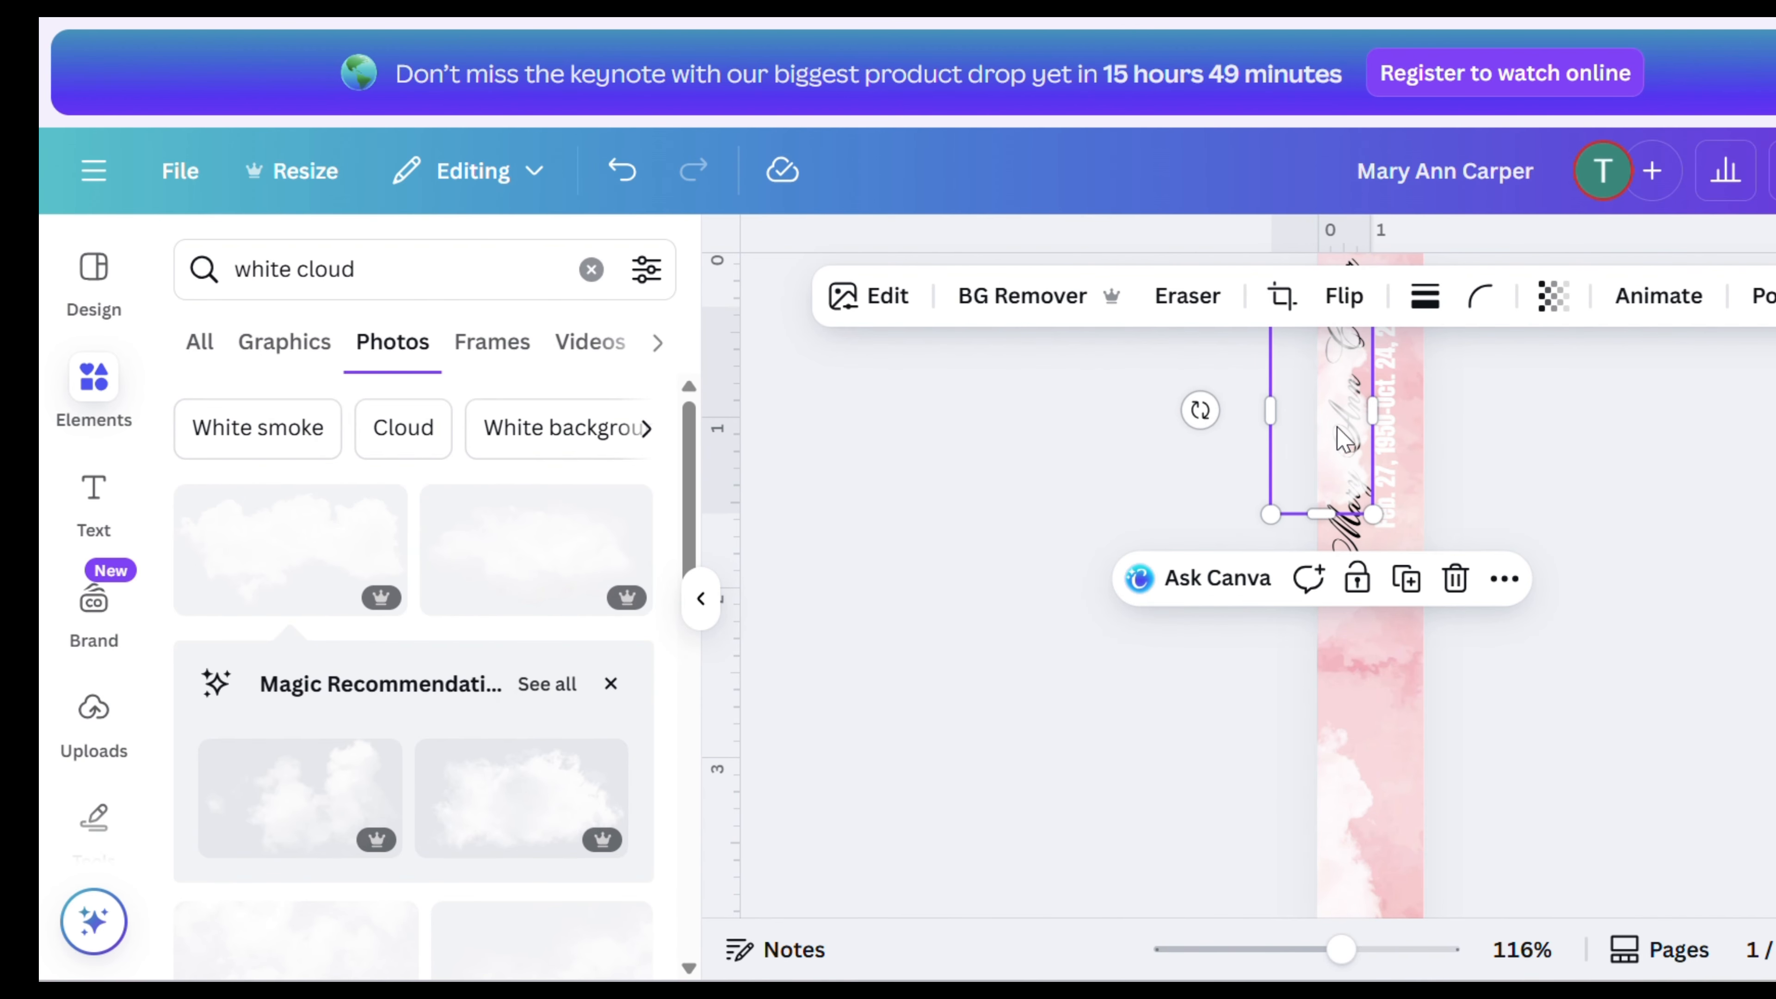
pyautogui.scroll(2, 1468, 490)
pyautogui.click(1596, 465)
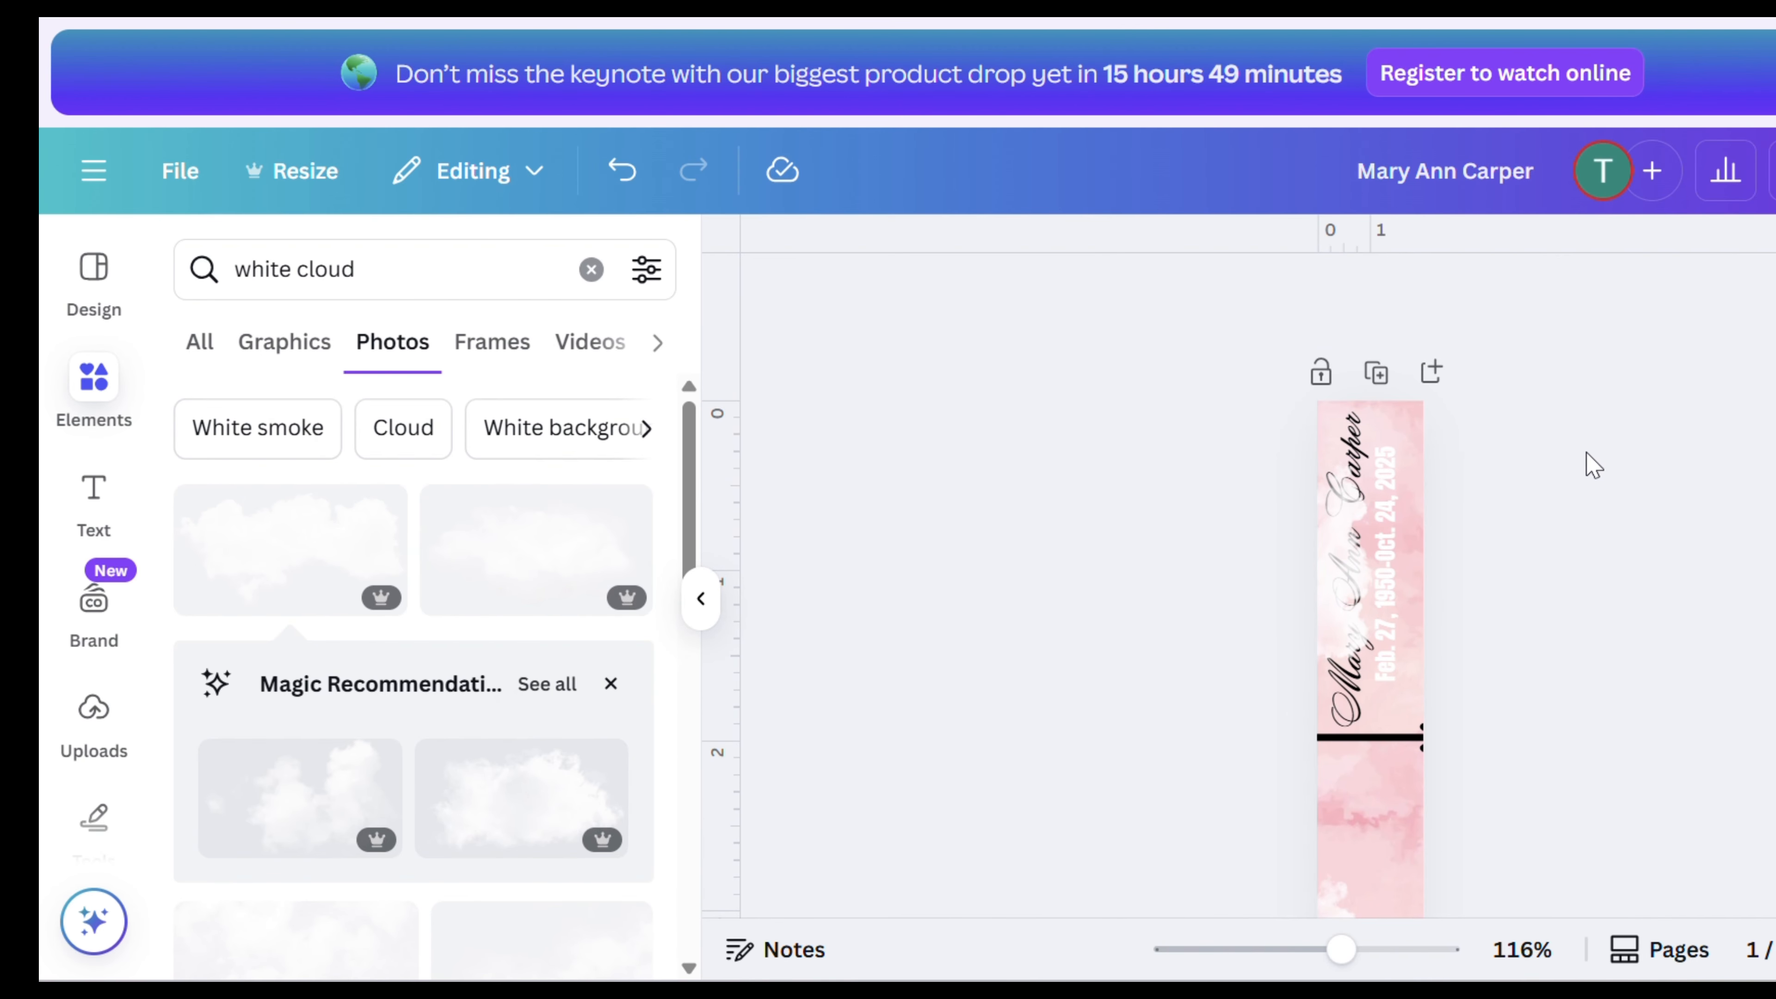
# - Open the layers list and move the cloud layers down beneath the text, divider and arrow layers
pyautogui.scroll(-5, 1584, 467)
pyautogui.rightClick(1360, 541)
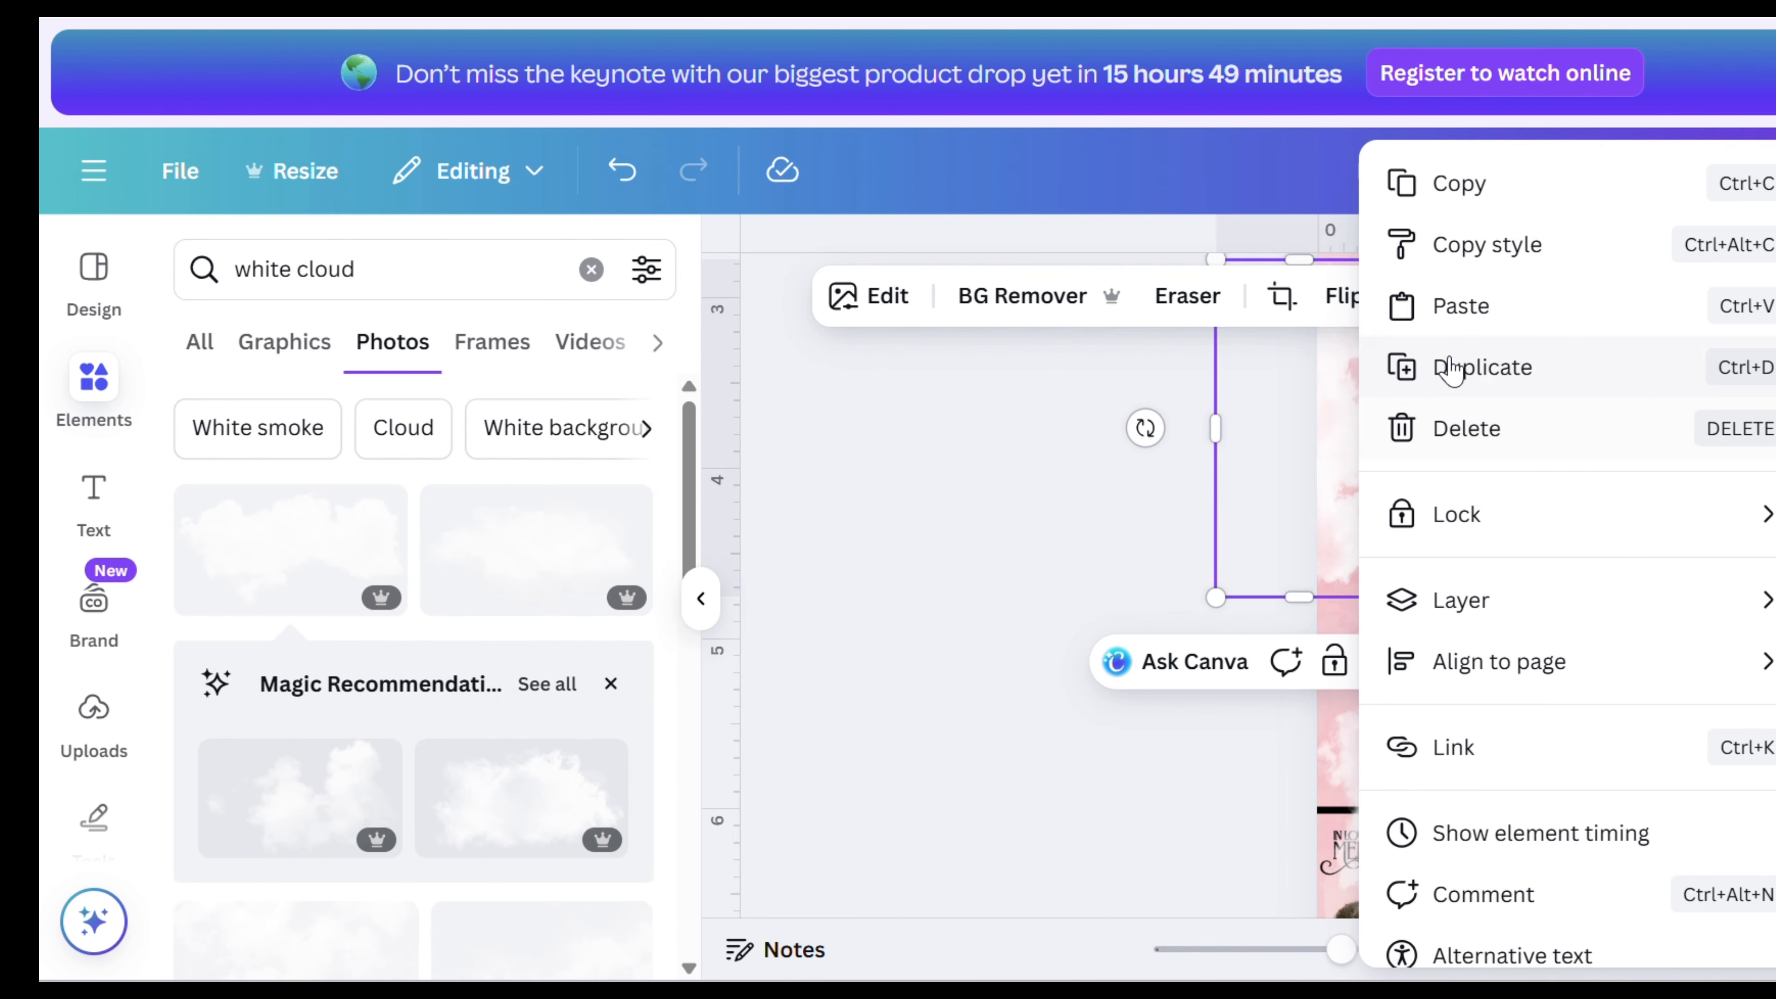
pyautogui.moveTo(1470, 625)
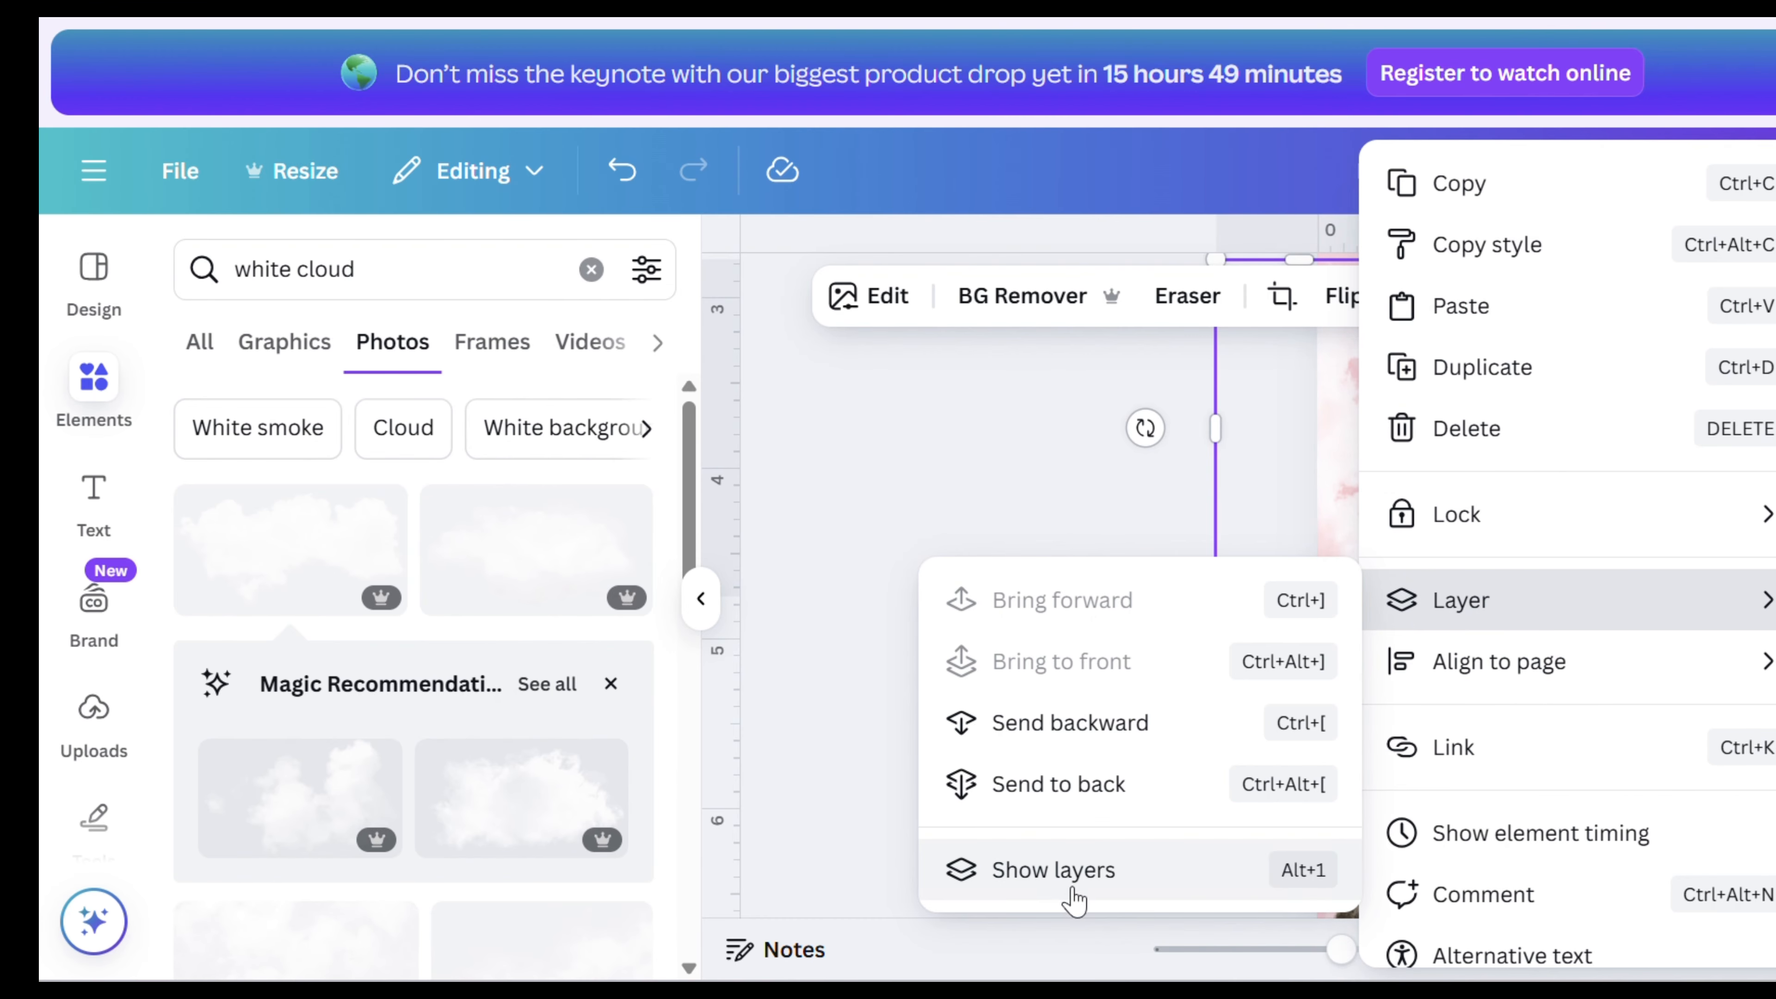
pyautogui.click(1056, 874)
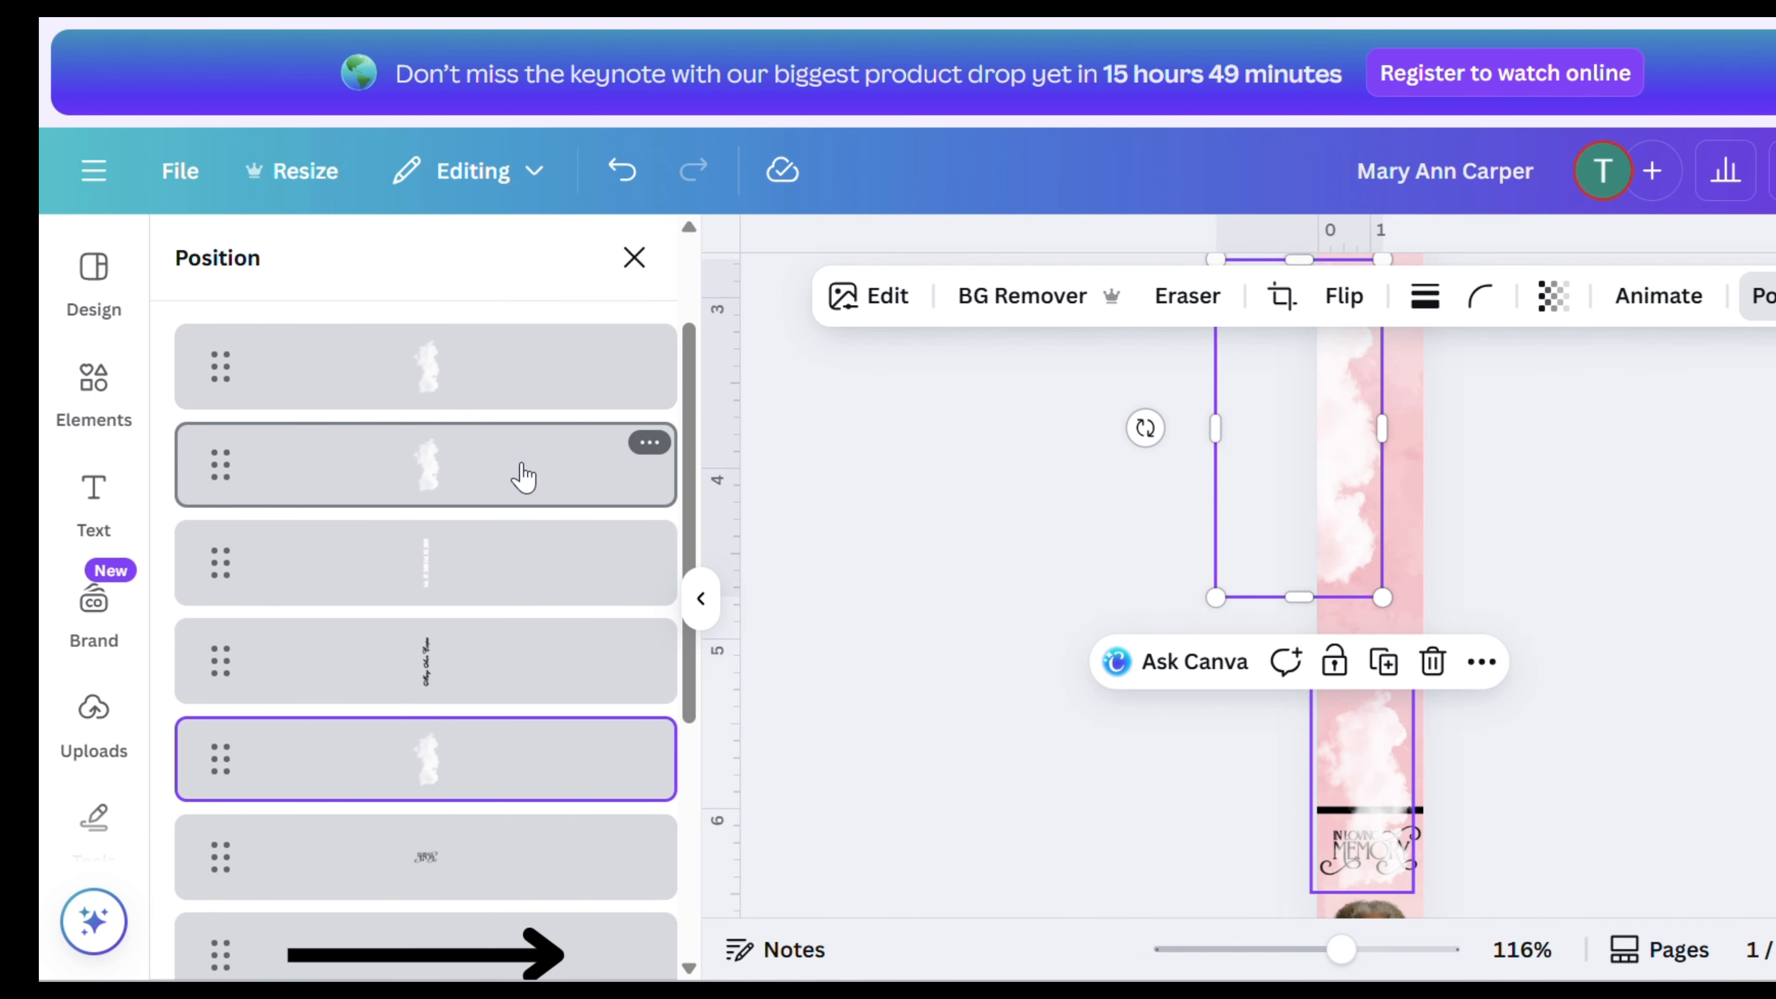
pyautogui.moveTo(530, 474); pyautogui.dragTo(510, 867)
pyautogui.scroll(-4, 519, 827)
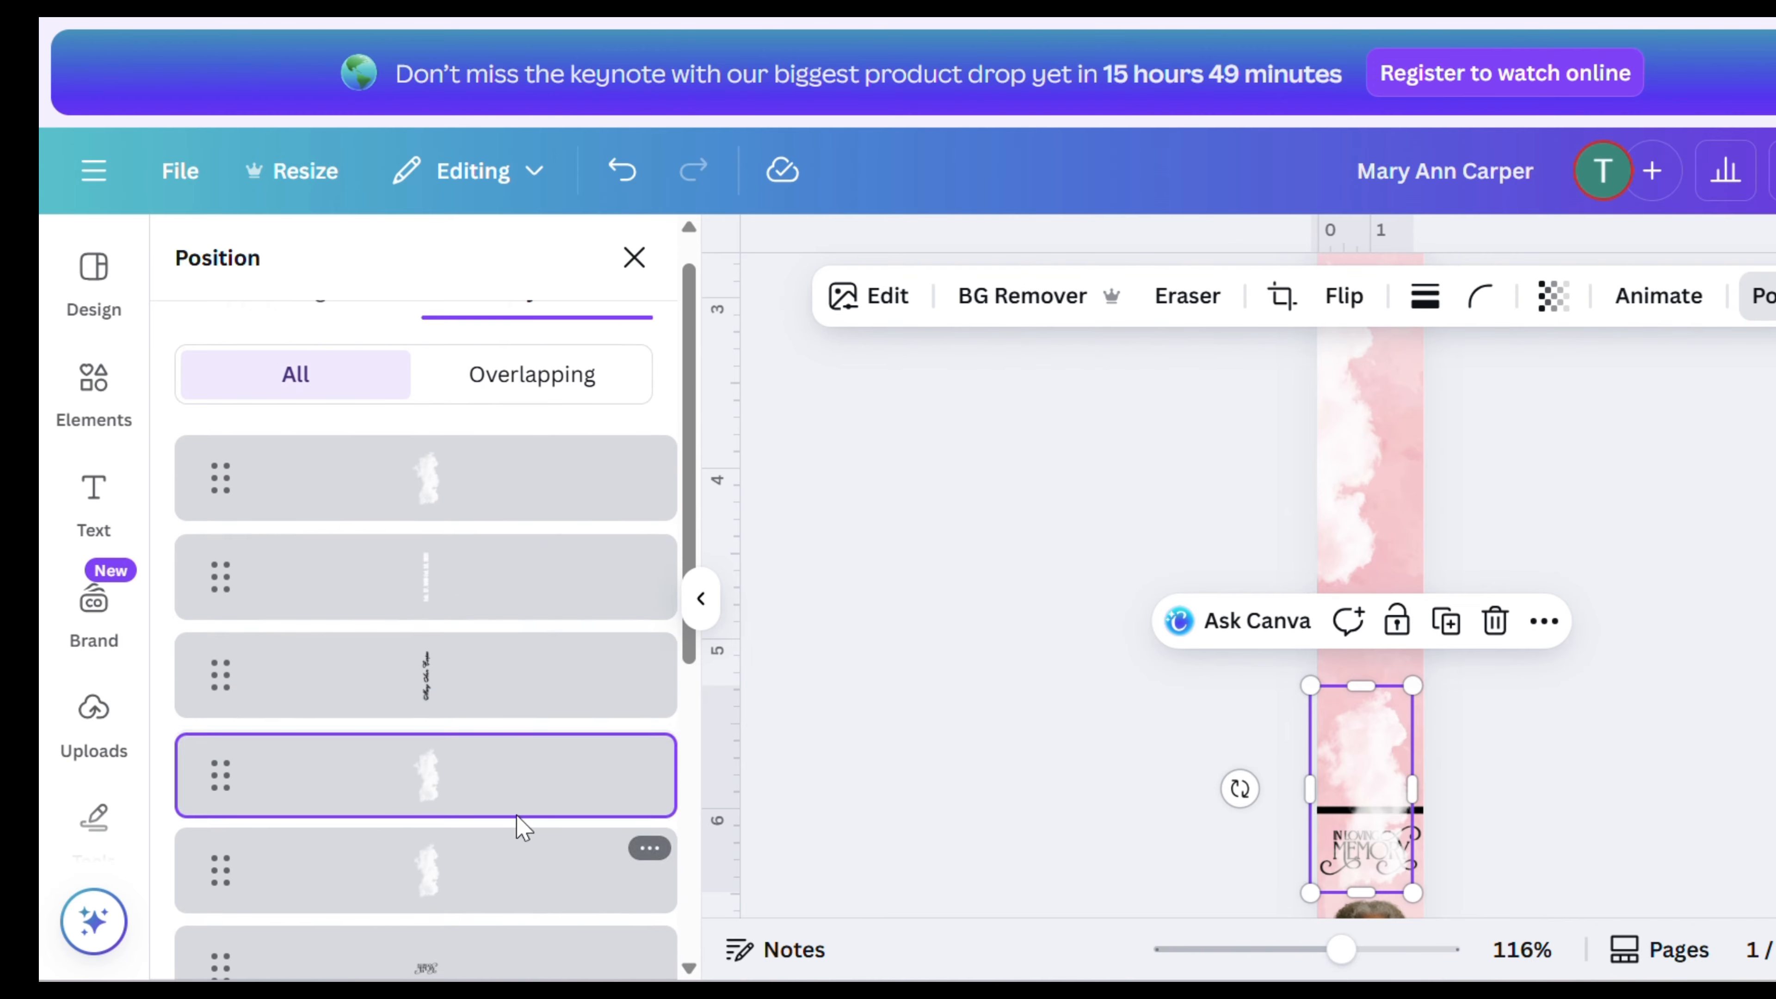
pyautogui.moveTo(534, 419); pyautogui.dragTo(504, 833)
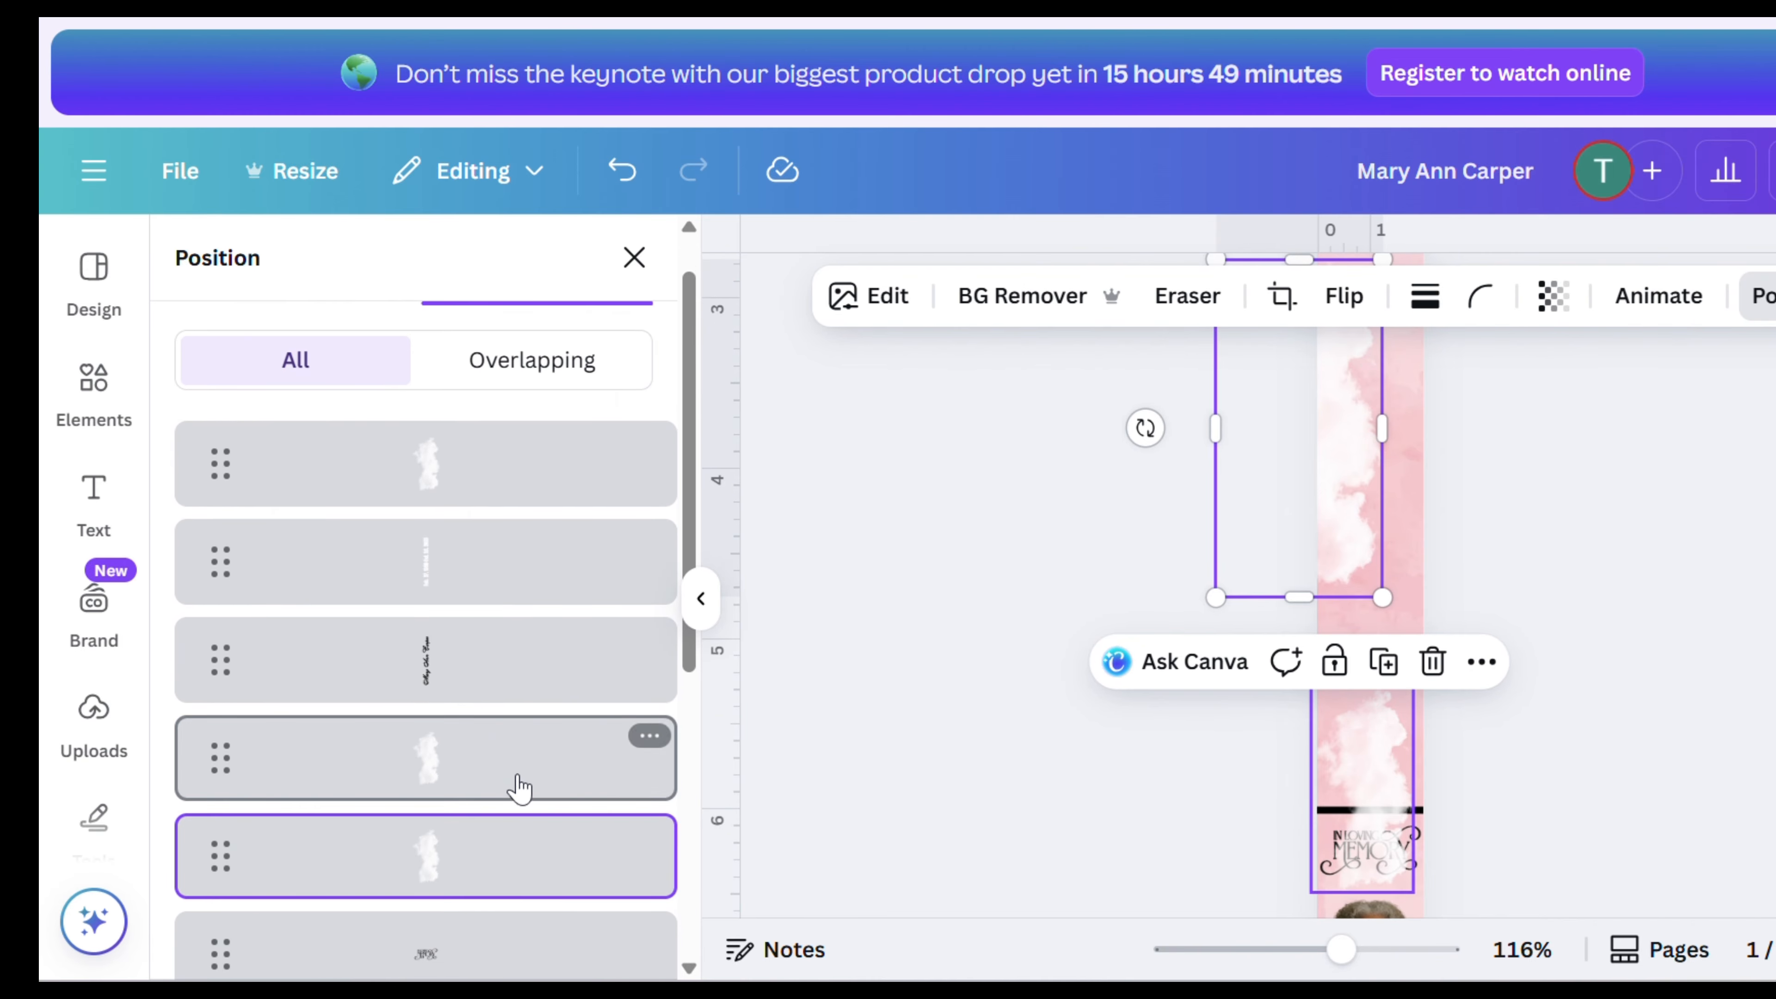
pyautogui.scroll(-5, 518, 770)
pyautogui.moveTo(507, 651); pyautogui.dragTo(500, 833)
pyautogui.moveTo(511, 416); pyautogui.dragTo(471, 736)
pyautogui.moveTo(501, 517); pyautogui.dragTo(531, 795)
pyautogui.scroll(-4, 531, 794)
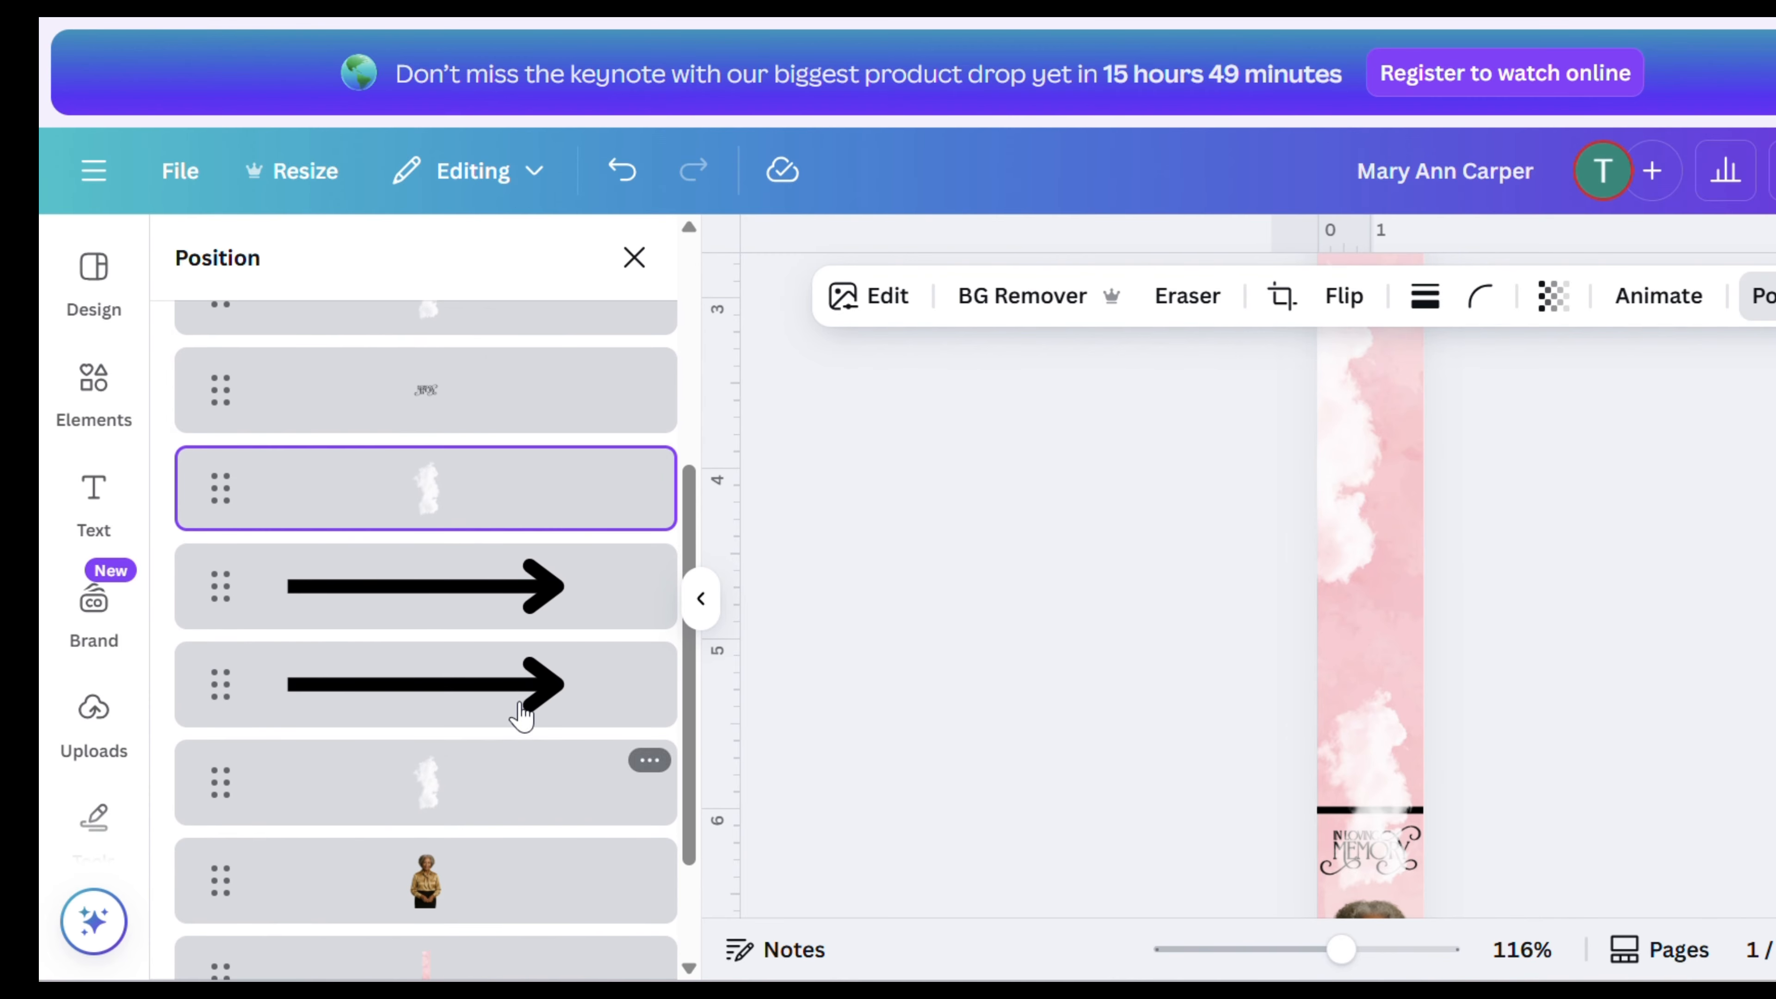
pyautogui.moveTo(503, 625); pyautogui.dragTo(516, 698)
pyautogui.moveTo(521, 616); pyautogui.dragTo(527, 694)
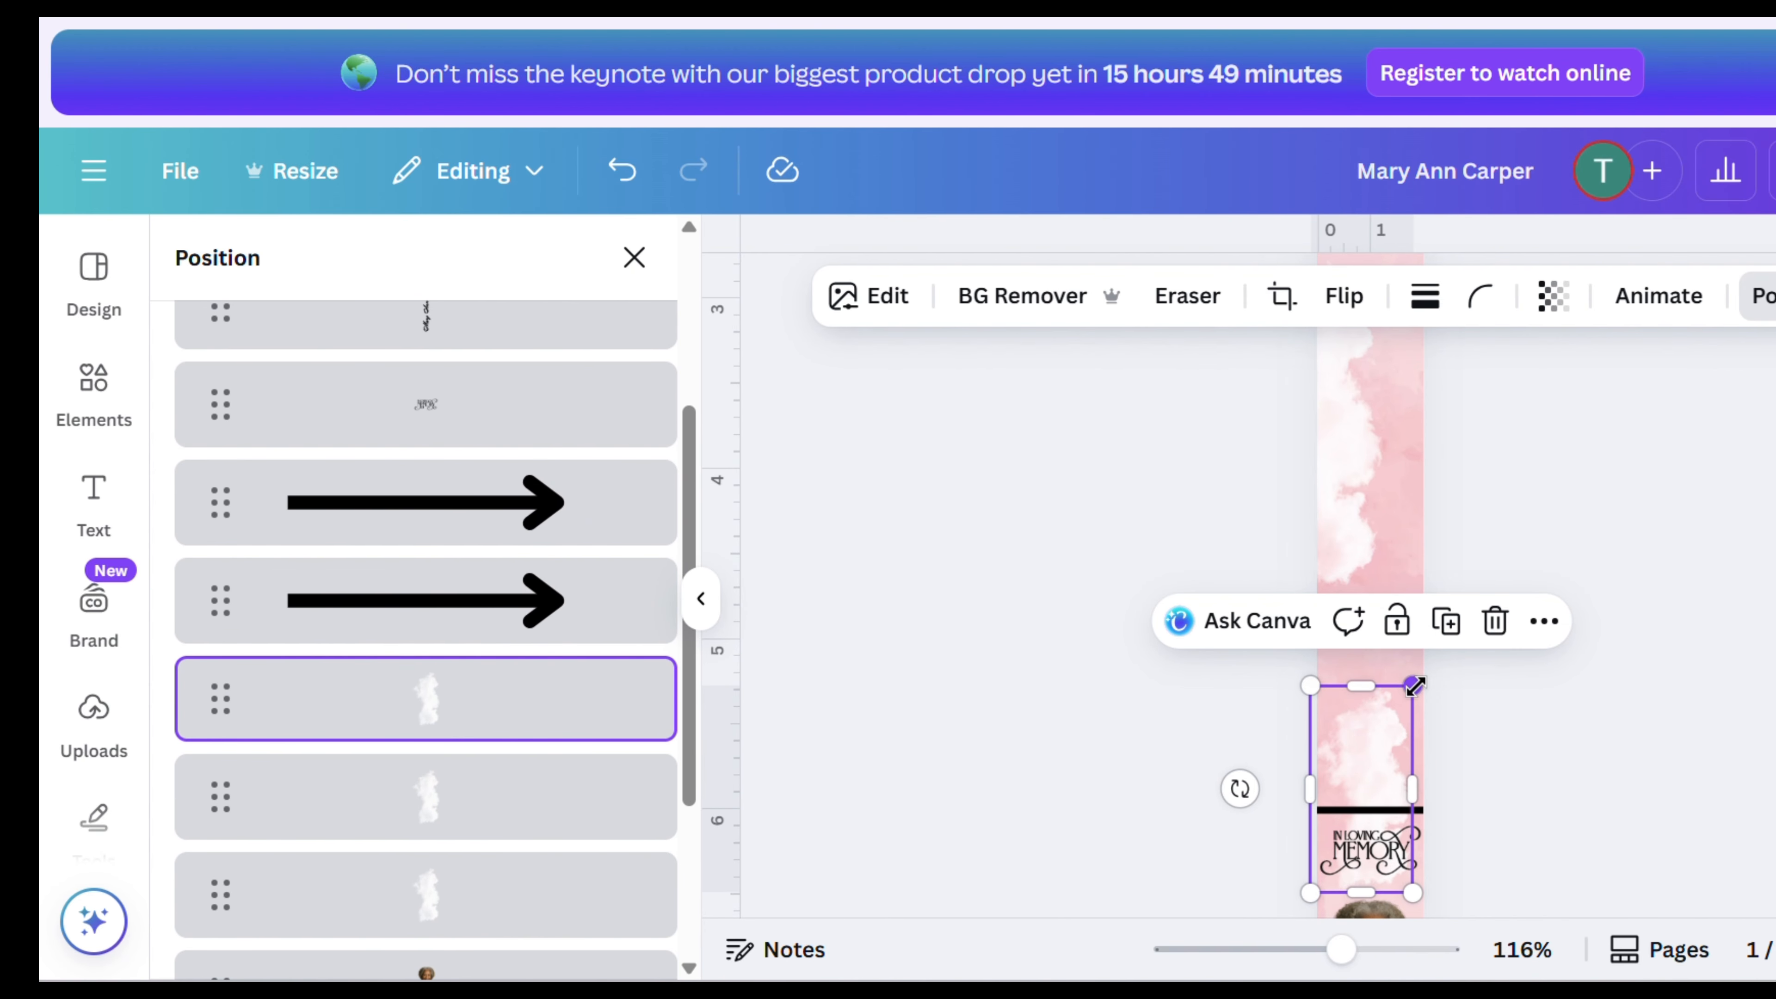
# - Resize and reposition the lower cloud so it sits just above the In Loving Memory lettering
pyautogui.moveTo(1414, 686); pyautogui.dragTo(1360, 704)
pyautogui.moveTo(1416, 614); pyautogui.dragTo(1414, 769)
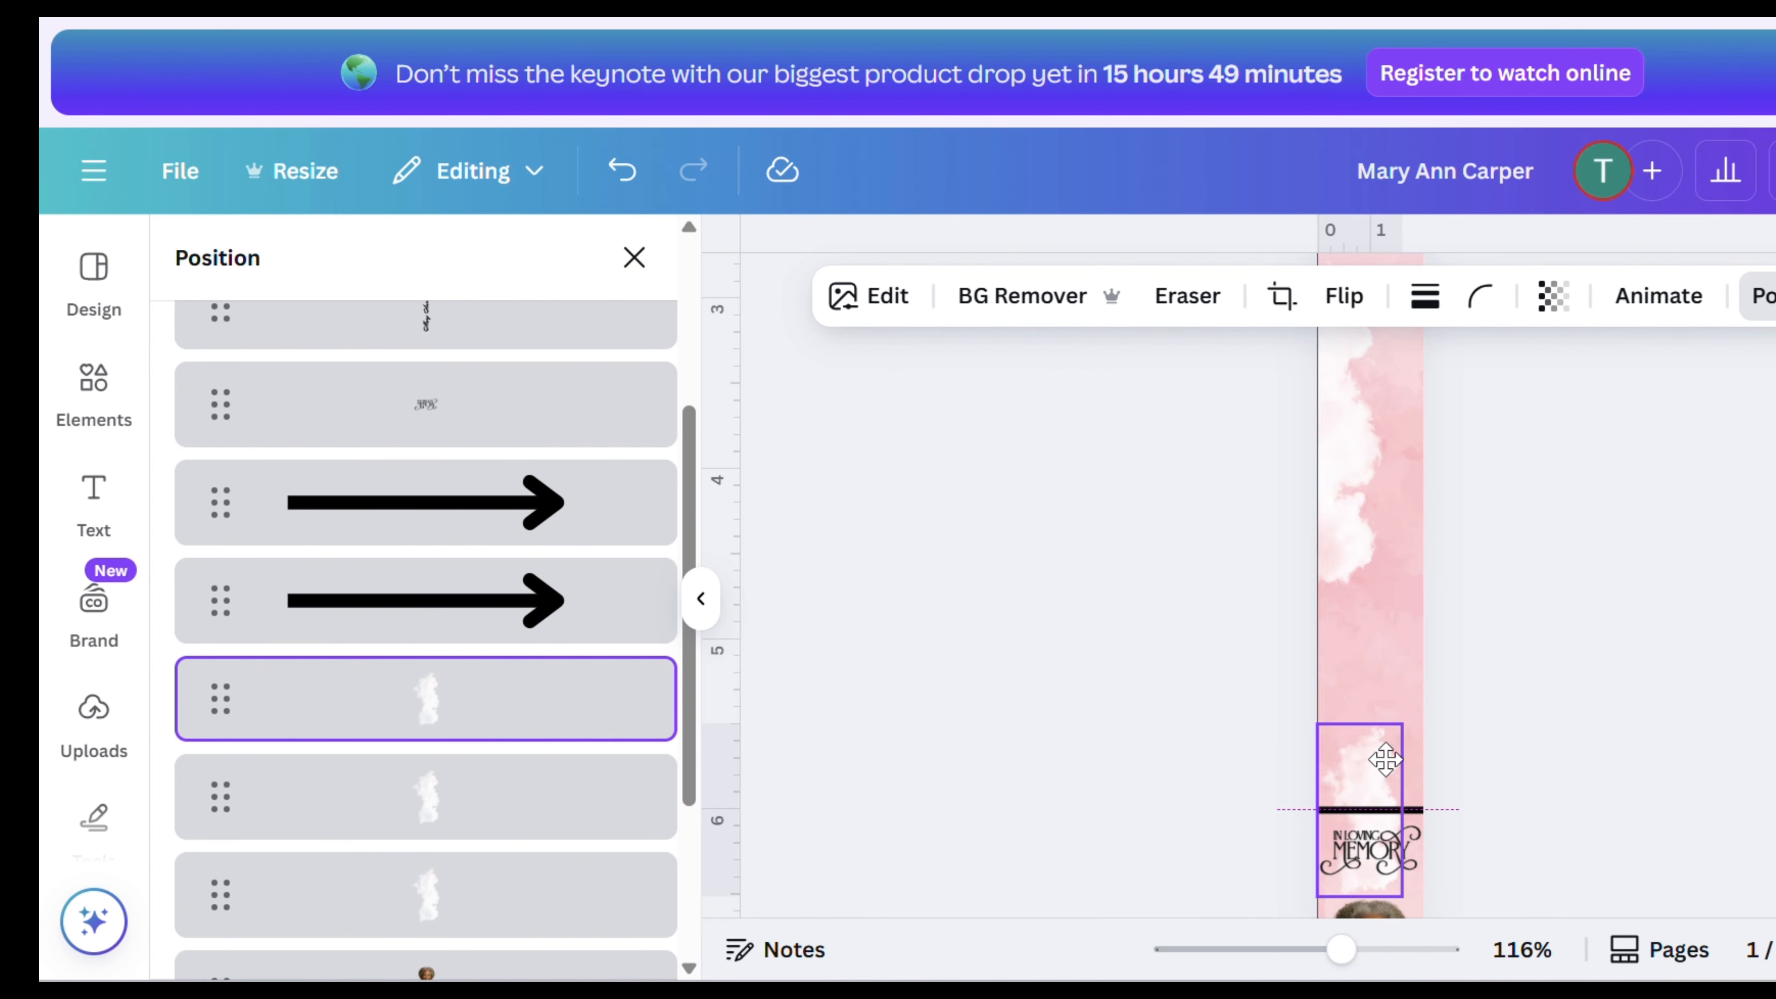
pyautogui.moveTo(1251, 783); pyautogui.dragTo(1329, 907)
pyautogui.moveTo(1340, 818); pyautogui.dragTo(1336, 868)
pyautogui.scroll(8, 1484, 706)
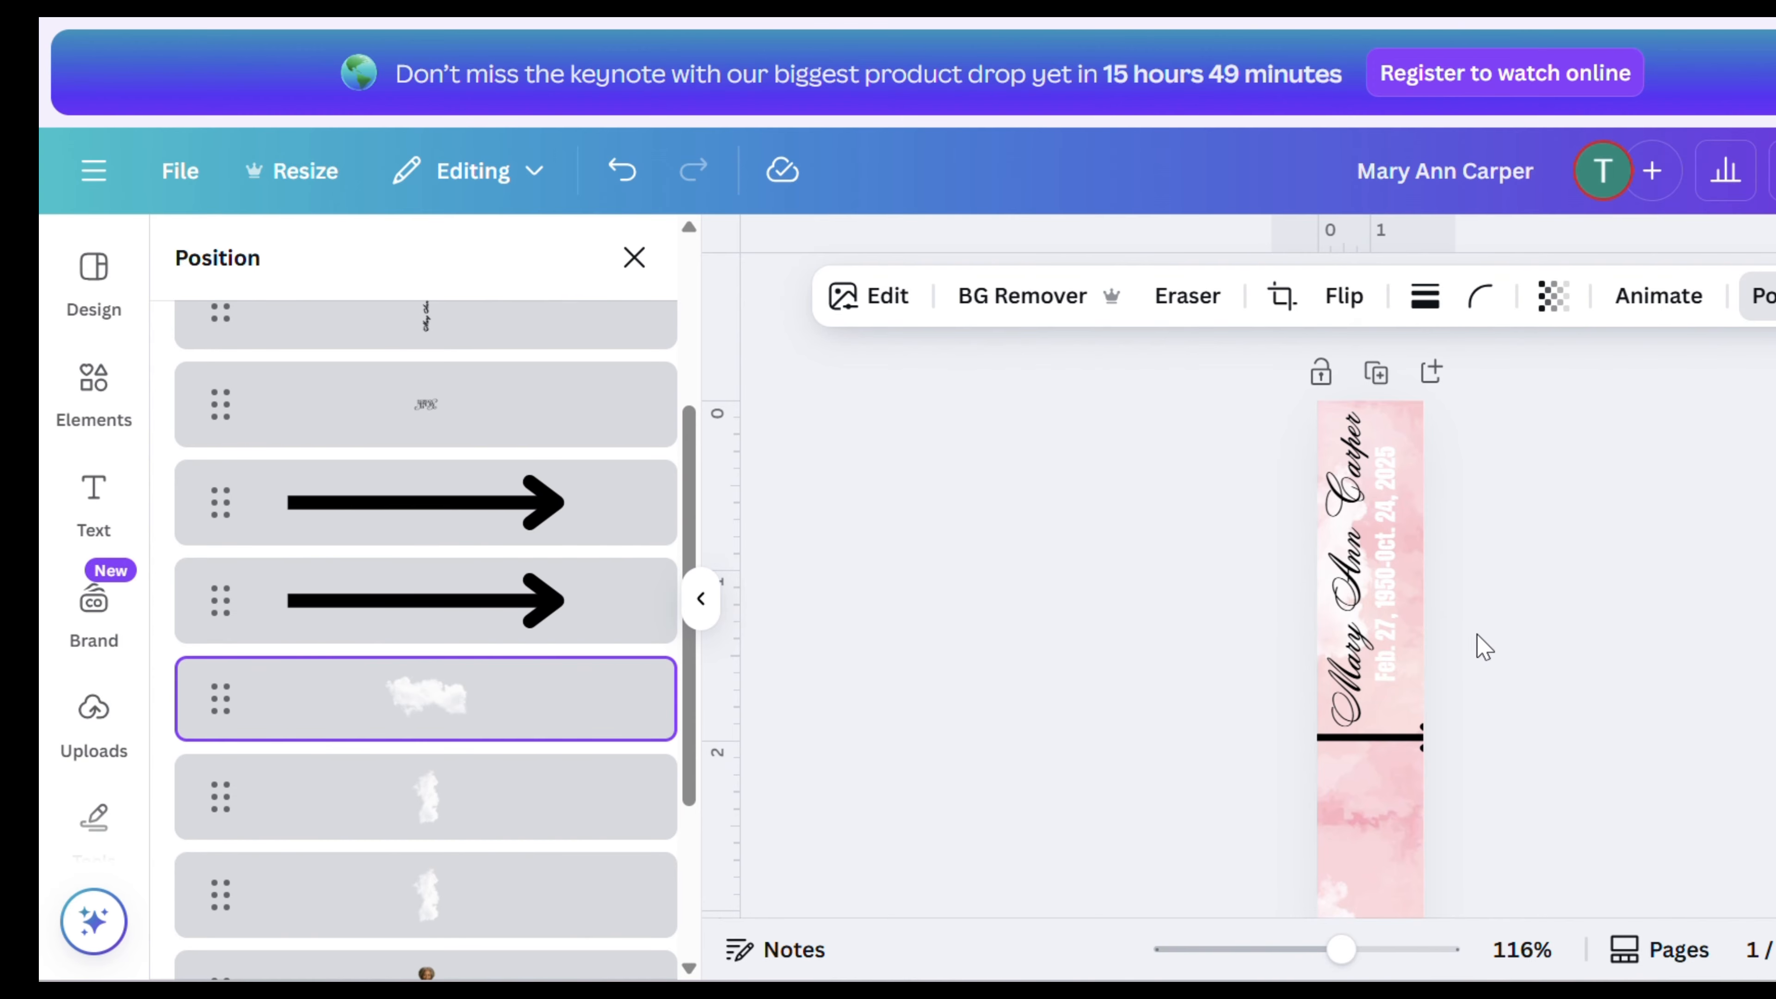
pyautogui.scroll(-10, 1477, 635)
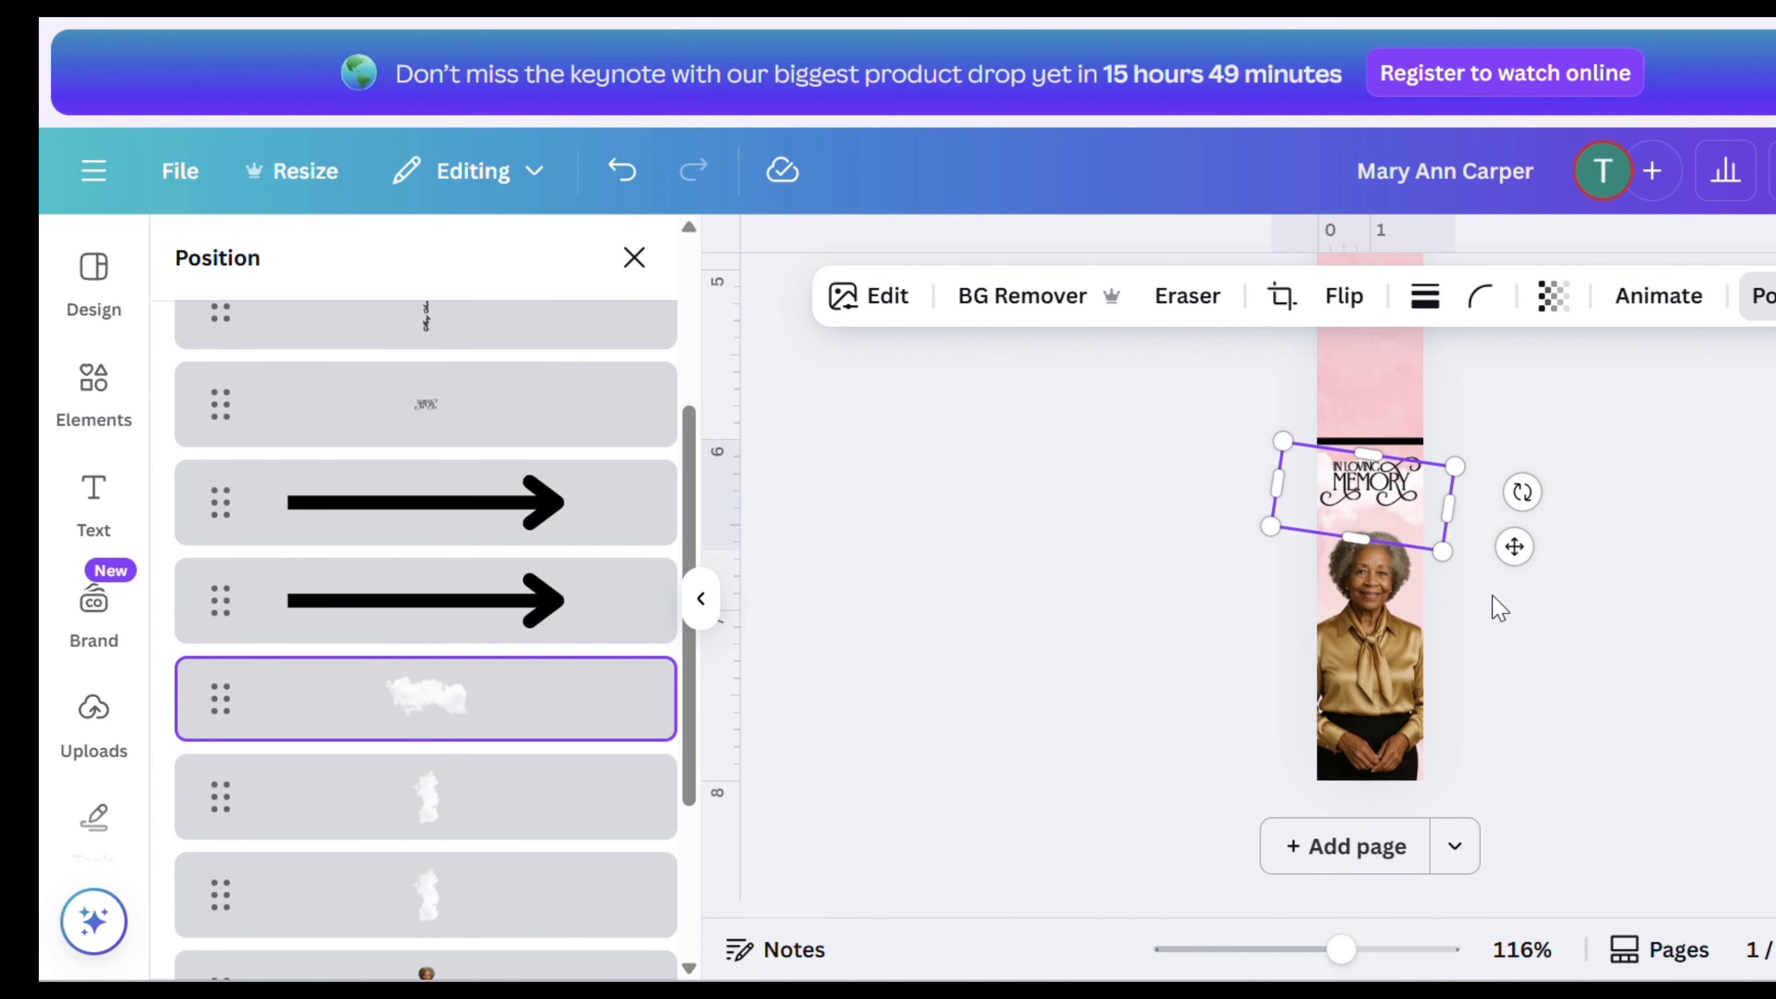
pyautogui.scroll(-1, 1499, 609)
pyautogui.click(1532, 607)
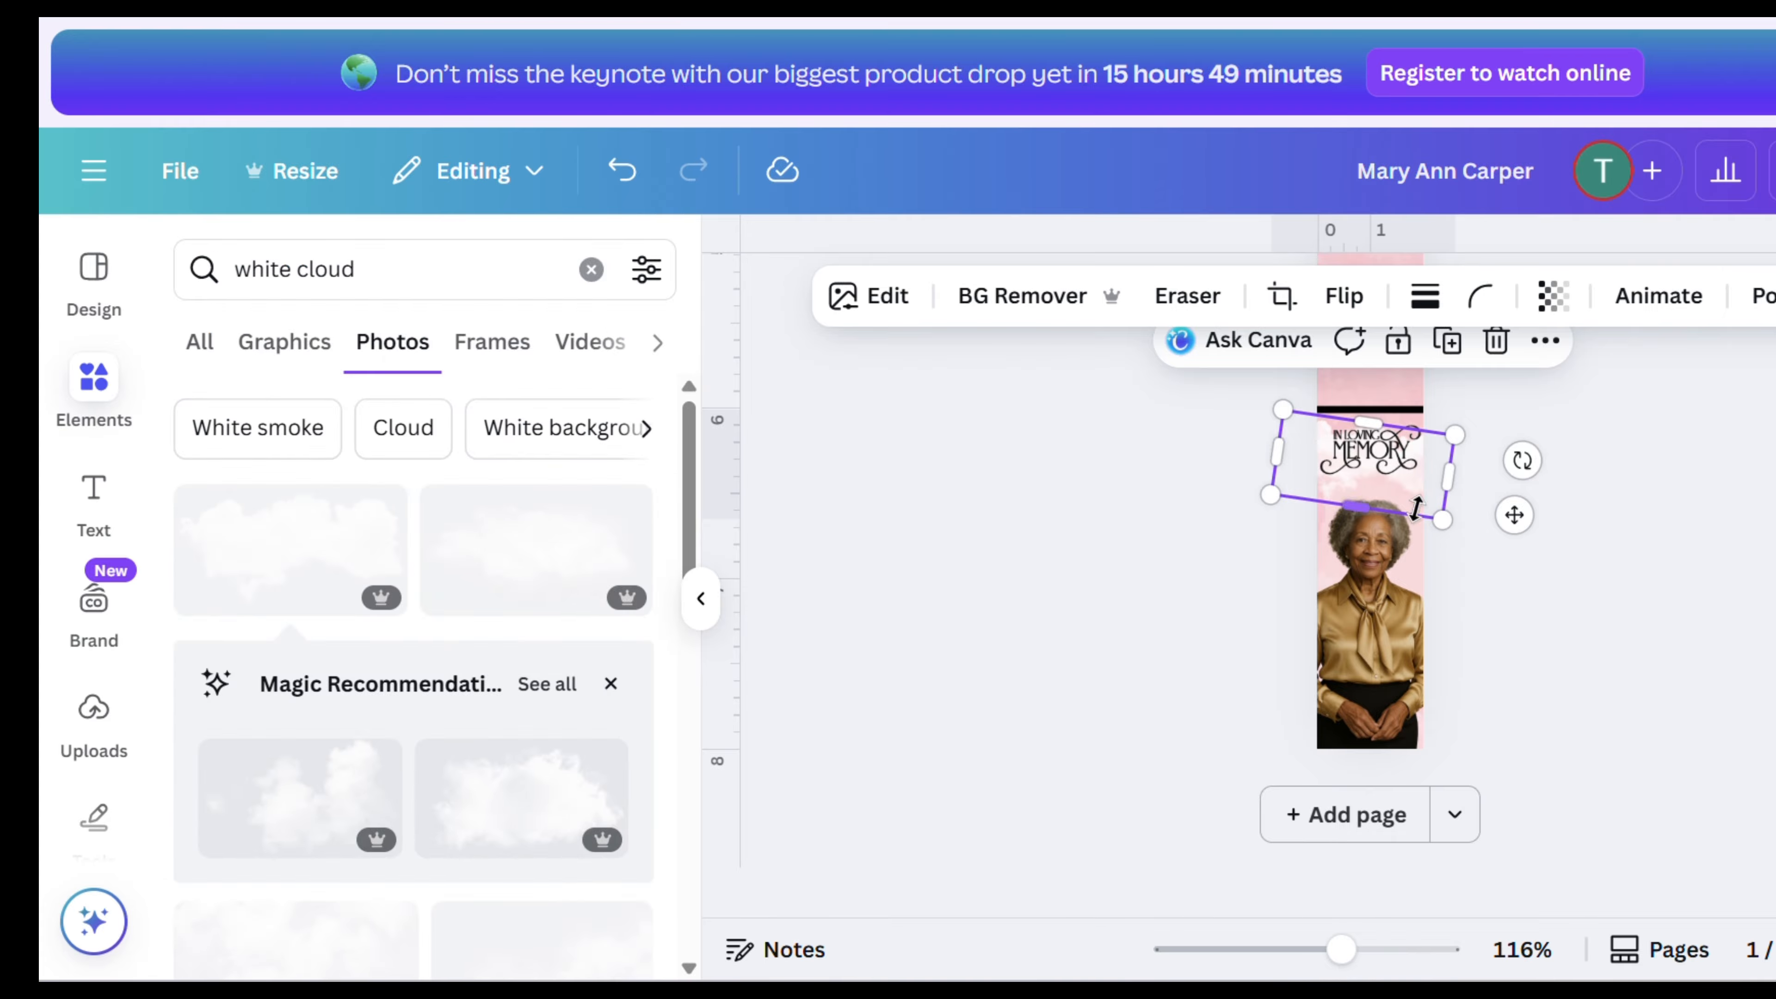
pyautogui.click(1647, 544)
pyautogui.scroll(2, 1646, 559)
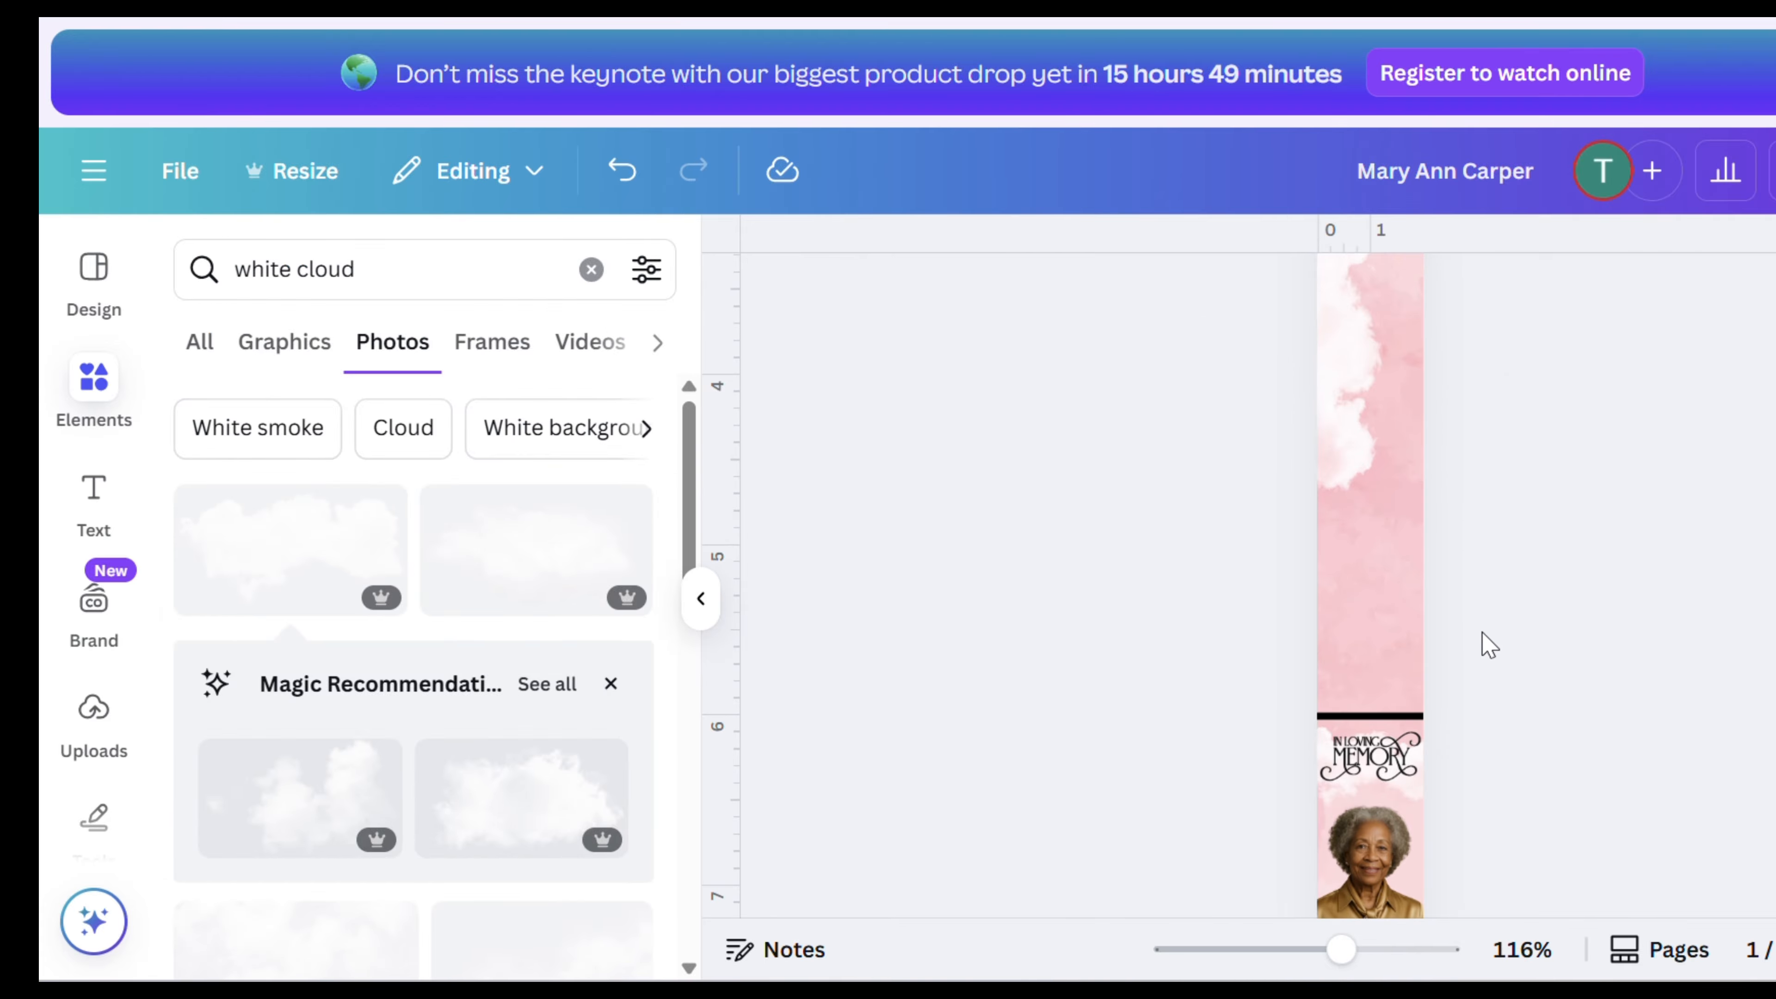
pyautogui.scroll(9, 1525, 596)
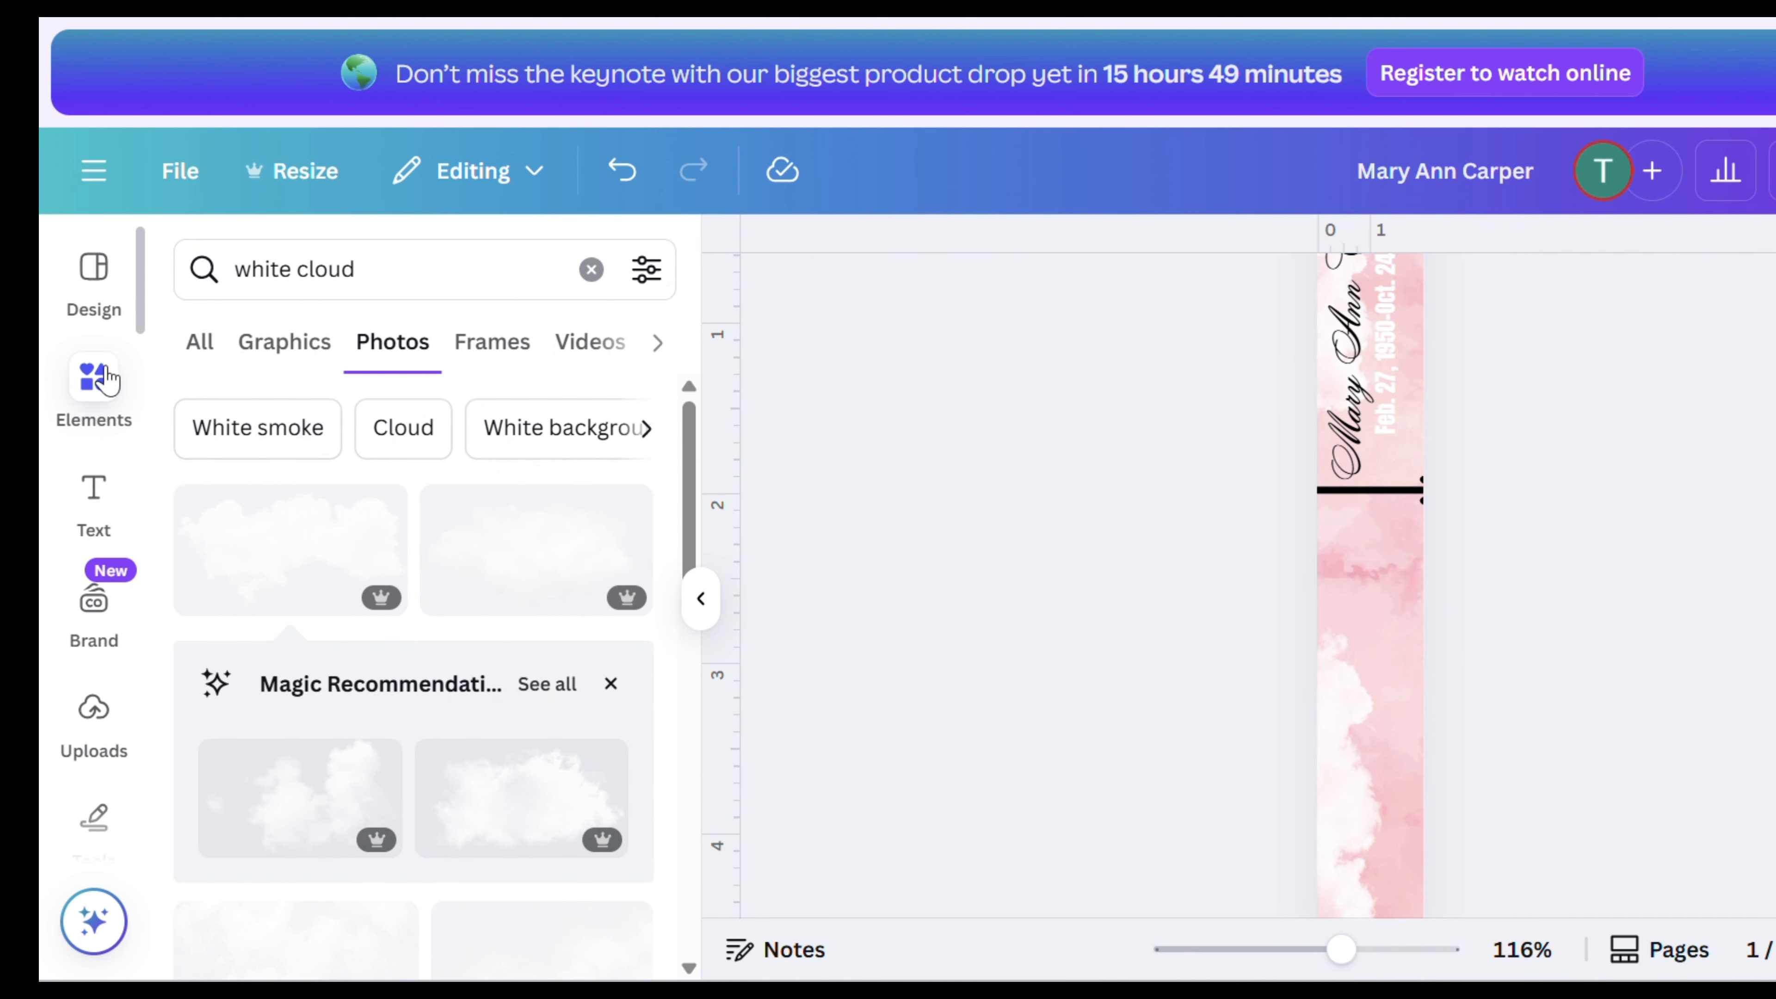
# - Search the elements for gold and add a gold glitter dust photo, enlarging it near the portrait
pyautogui.moveTo(1340, 949); pyautogui.dragTo(1291, 950)
pyautogui.click(423, 269)
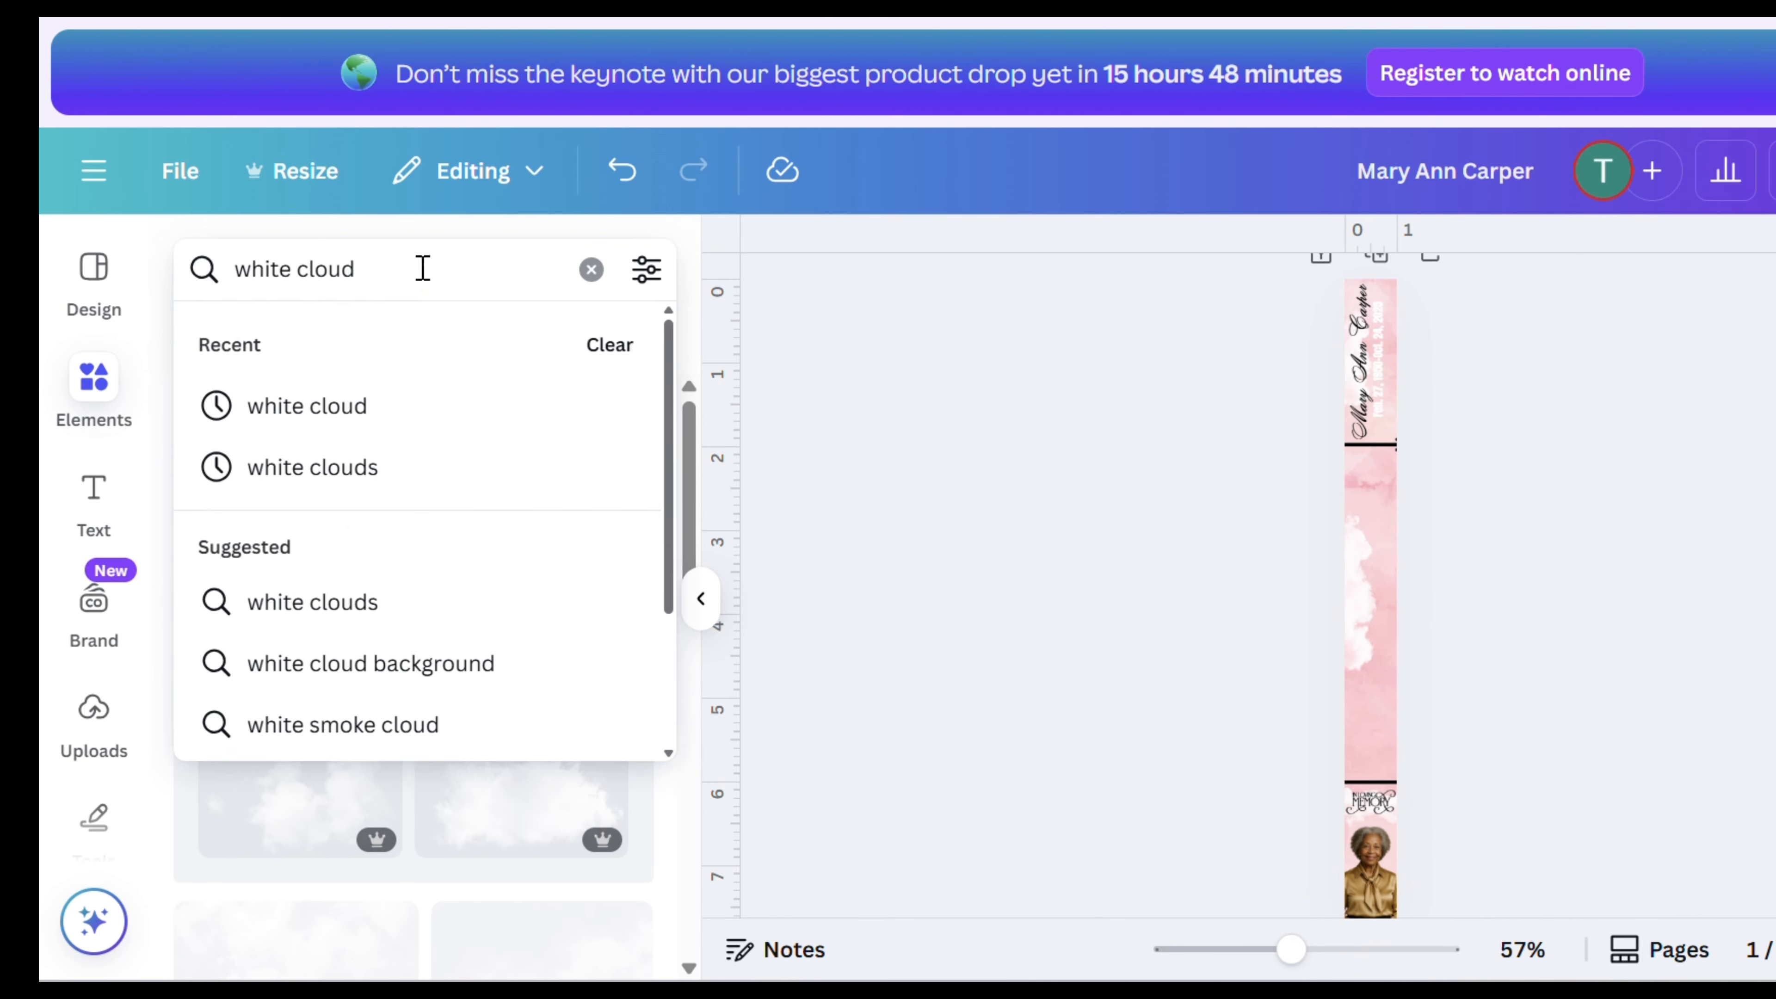
pyautogui.press('BackSpace')
pyautogui.press('BackSpace')
pyautogui.press('BackSpace')
pyautogui.press('BackSpace')
pyautogui.press('BackSpace')
pyautogui.press('BackSpace')
pyautogui.press('BackSpace')
pyautogui.press('BackSpace')
pyautogui.press('BackSpace')
pyautogui.press('BackSpace')
pyautogui.press('BackSpace')
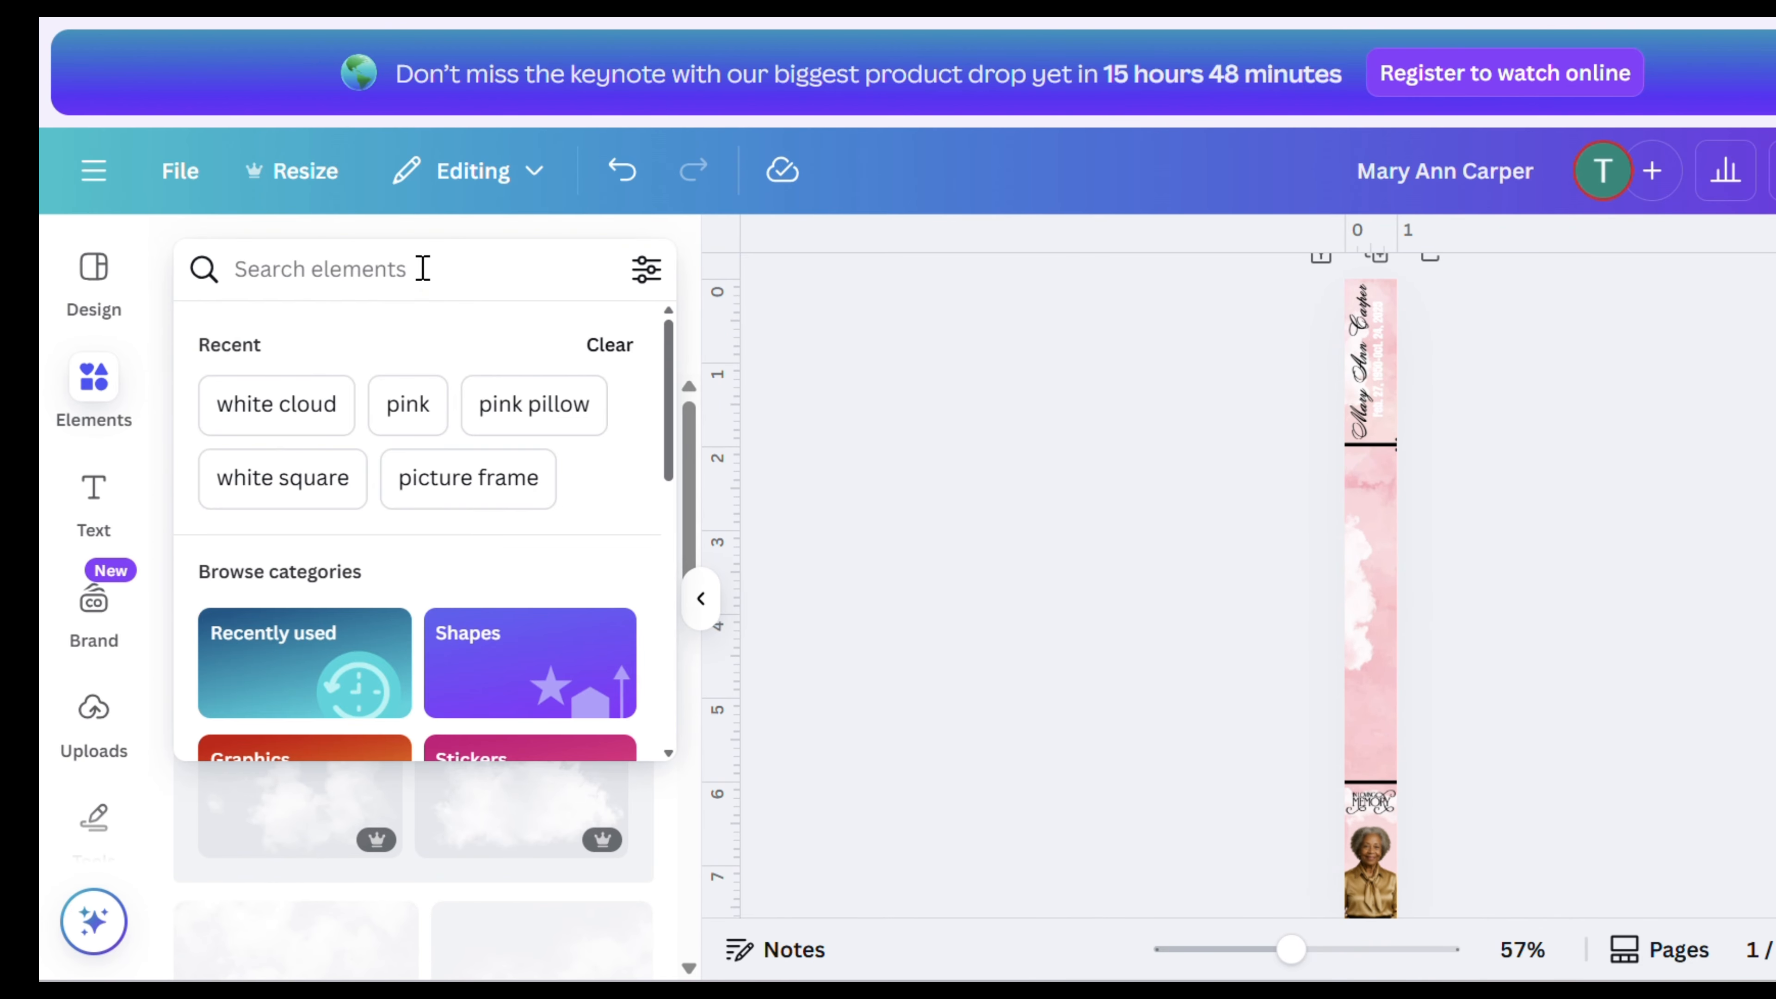
pyautogui.write('r')
pyautogui.press('BackSpace')
pyautogui.write('gold')
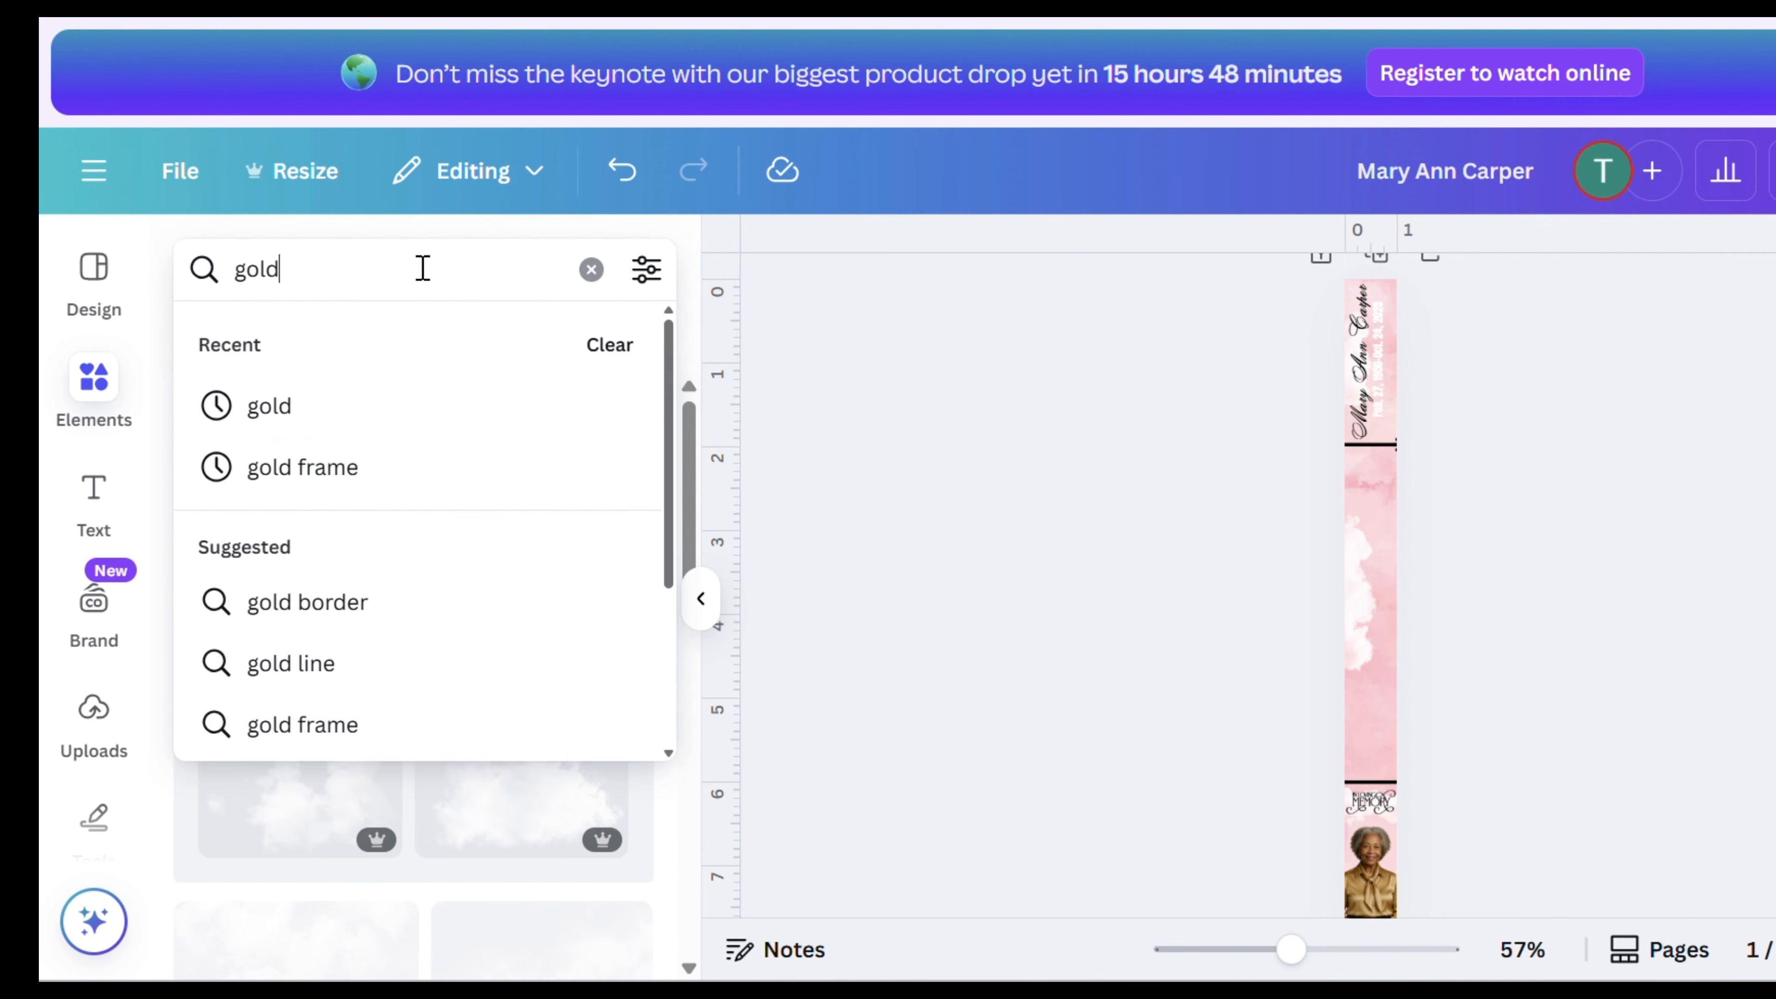
pyautogui.press('Return')
pyautogui.scroll(-2, 468, 641)
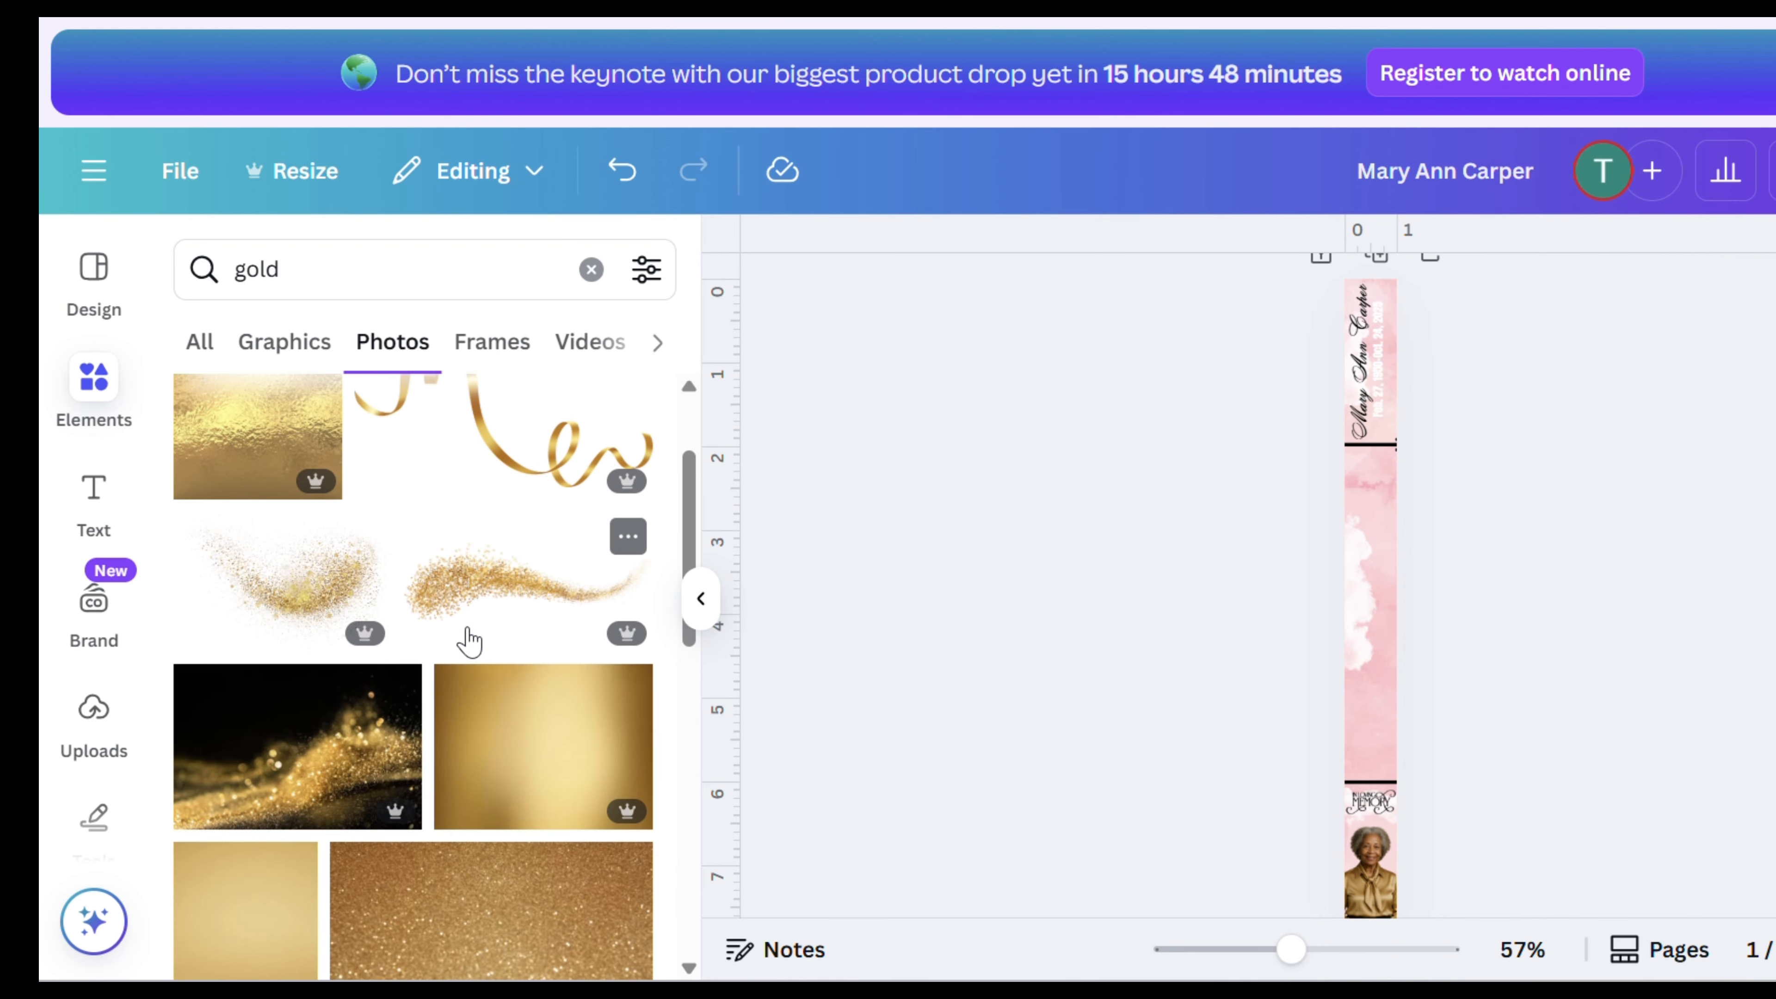
pyautogui.click(364, 588)
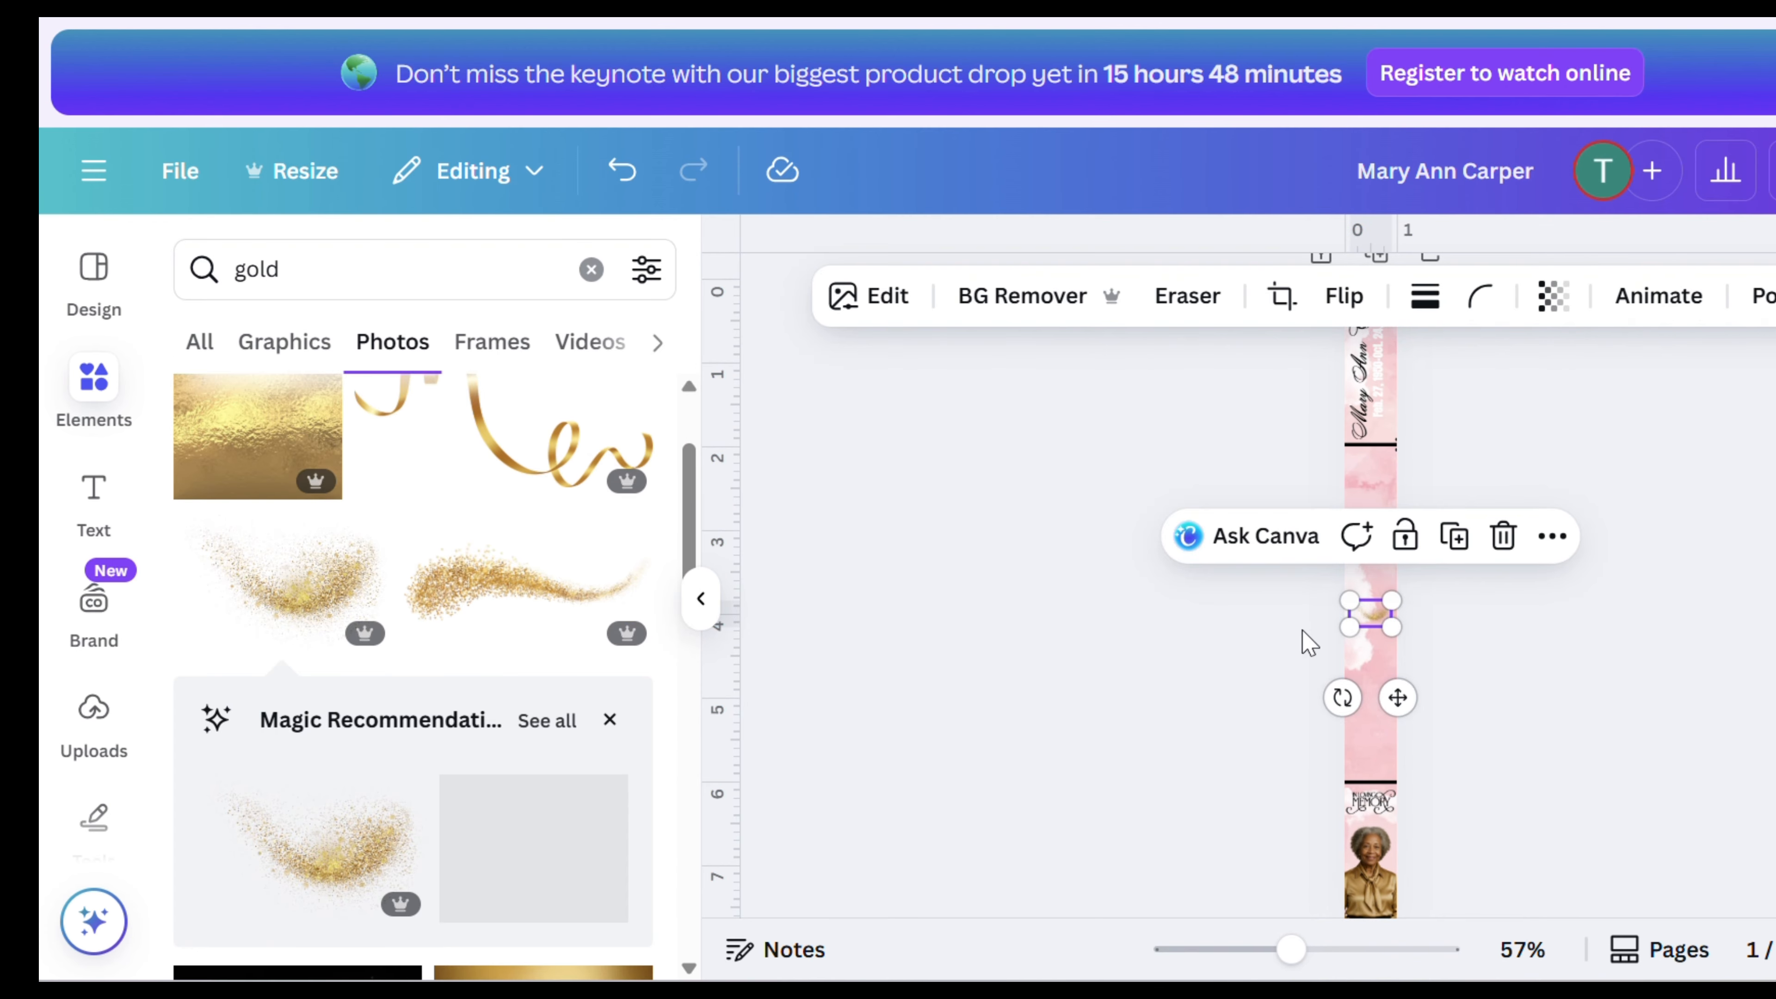
pyautogui.moveTo(1348, 637); pyautogui.dragTo(1197, 727)
pyautogui.moveTo(1354, 819); pyautogui.dragTo(1377, 836)
pyautogui.scroll(-2, 1378, 836)
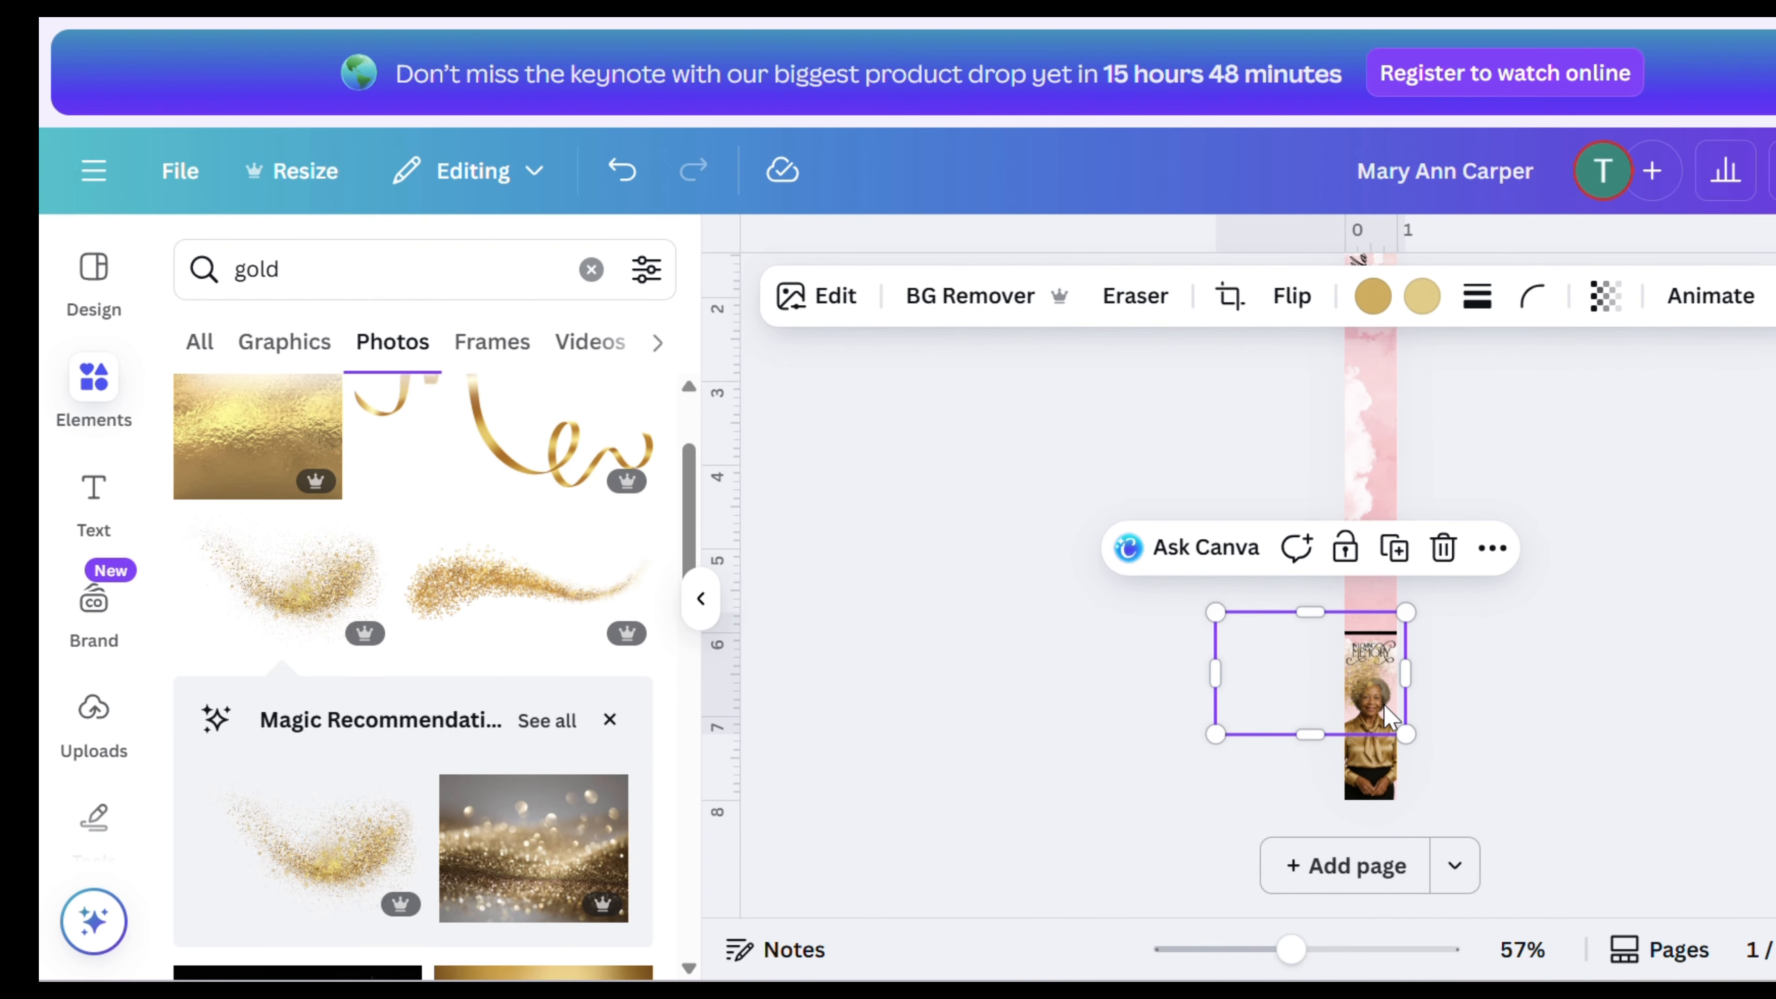
# - Open the layers list and move the gold glitter layer down the stack toward the background
pyautogui.rightClick(1351, 680)
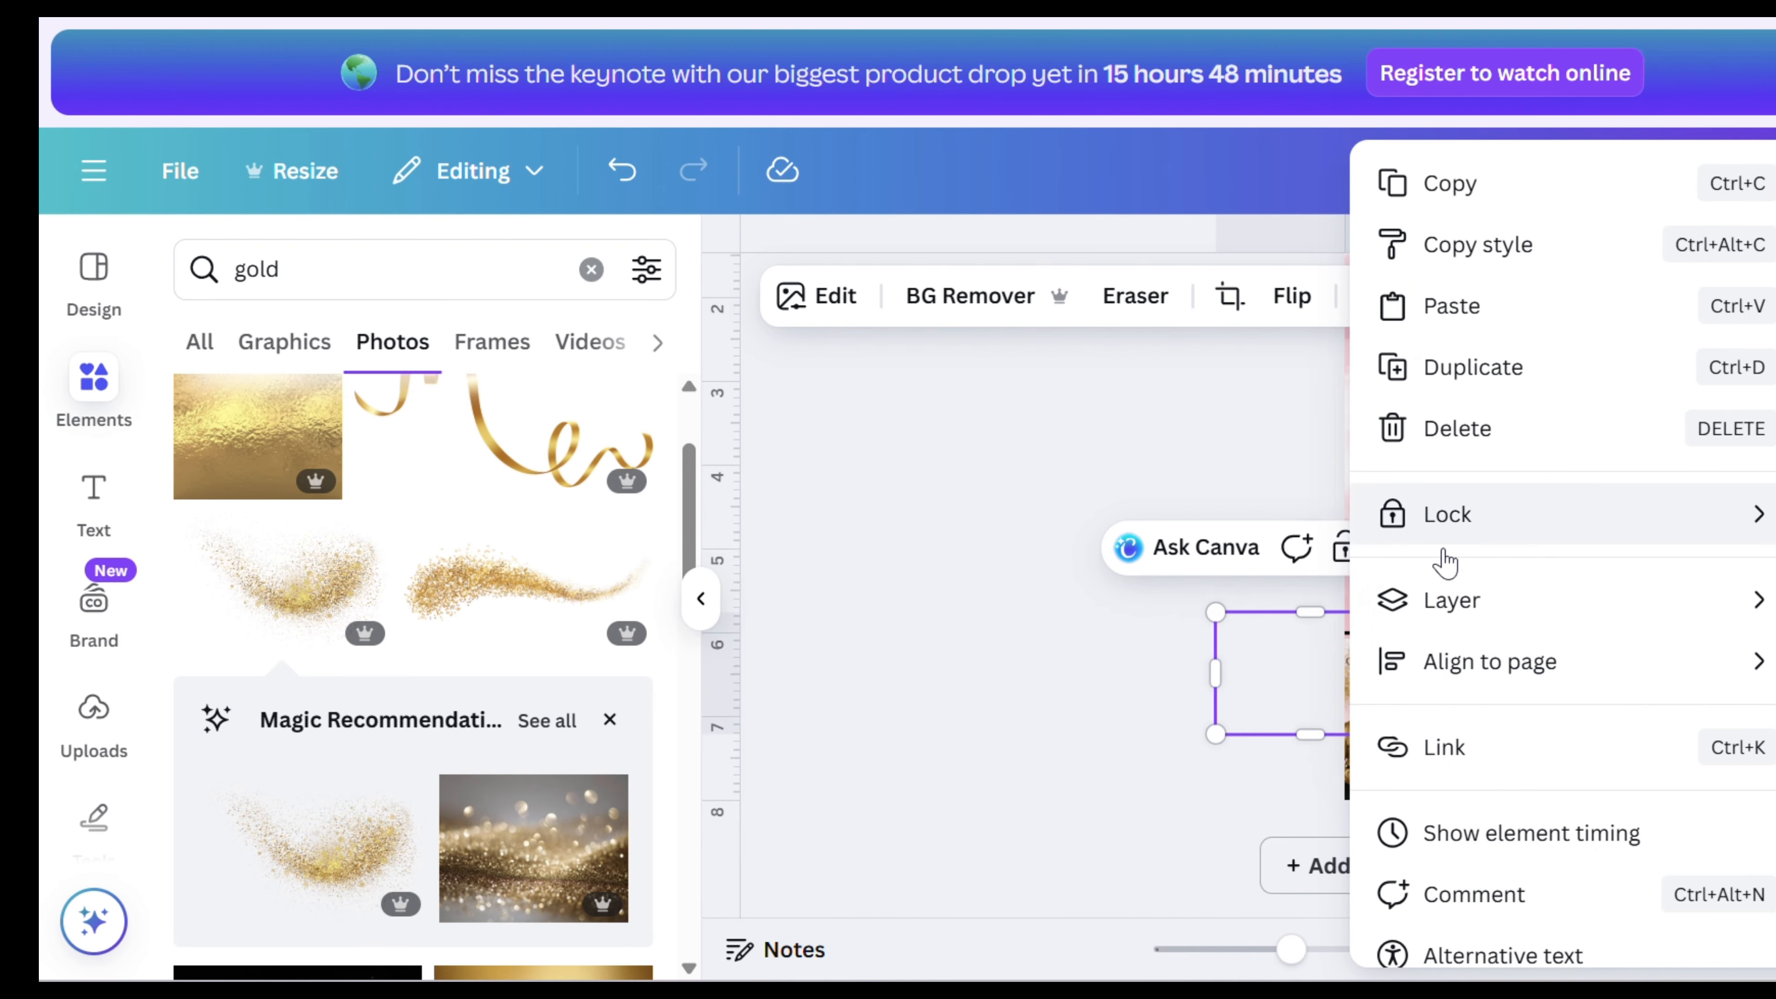
pyautogui.moveTo(1455, 609)
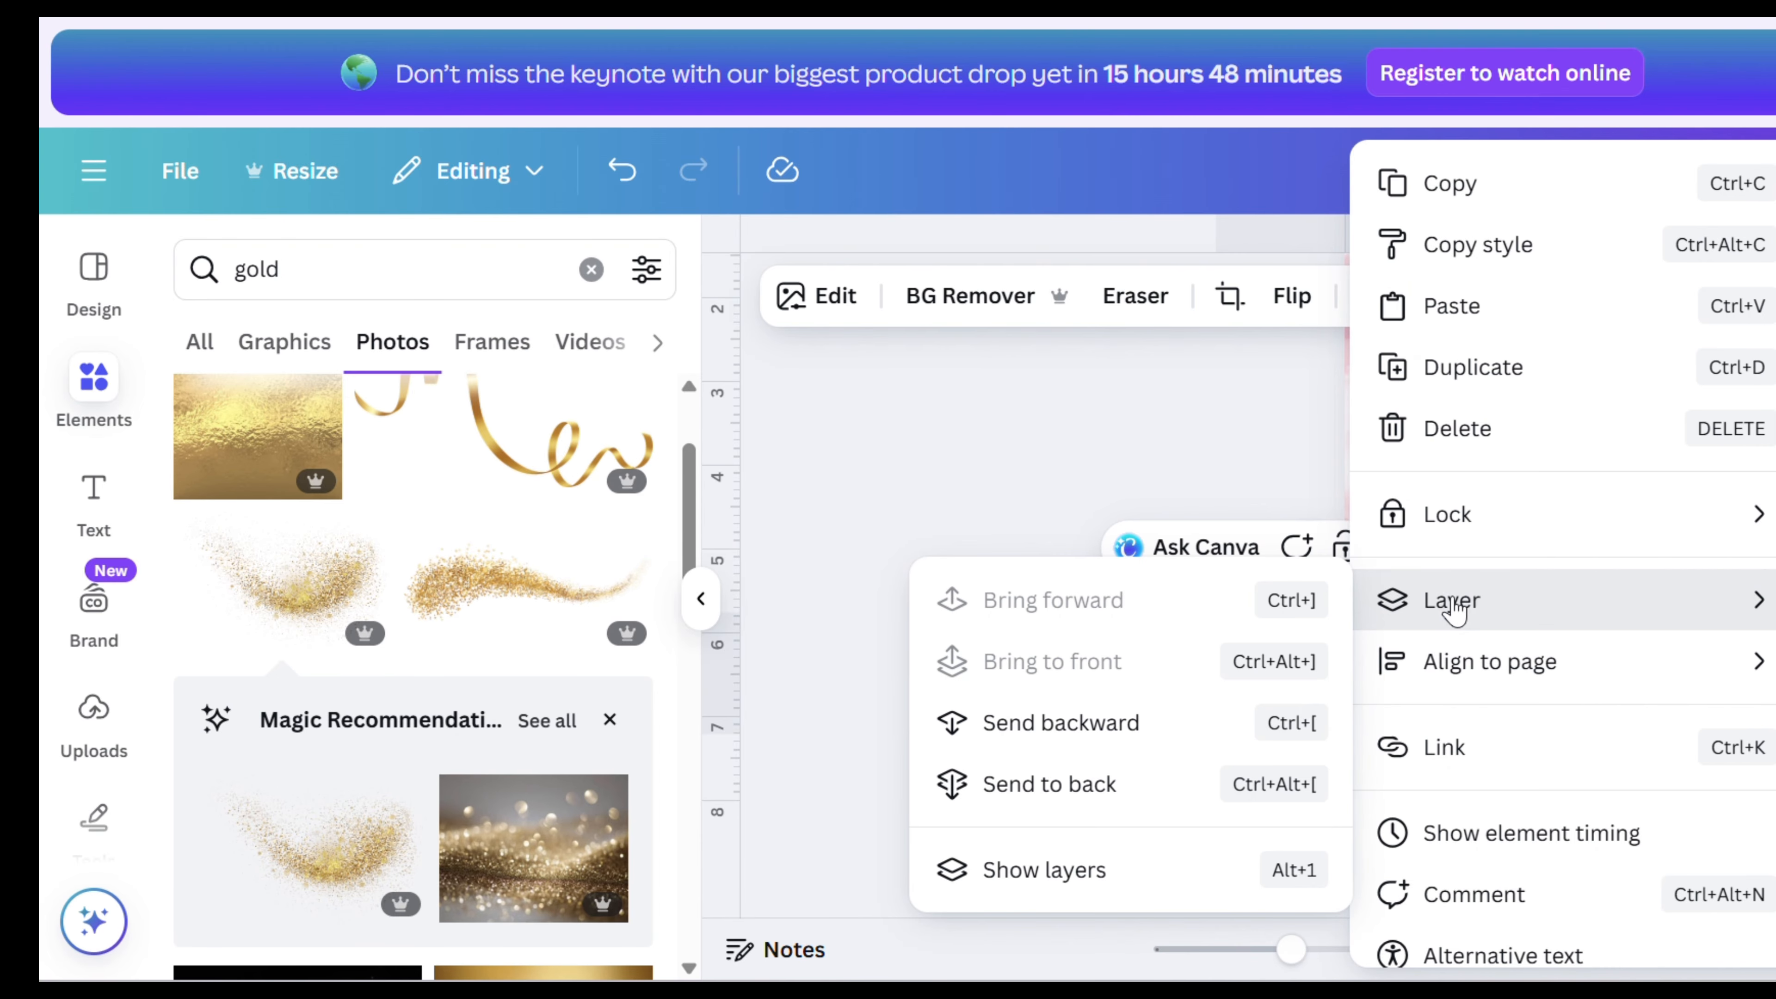
pyautogui.click(1071, 873)
pyautogui.scroll(-4, 584, 732)
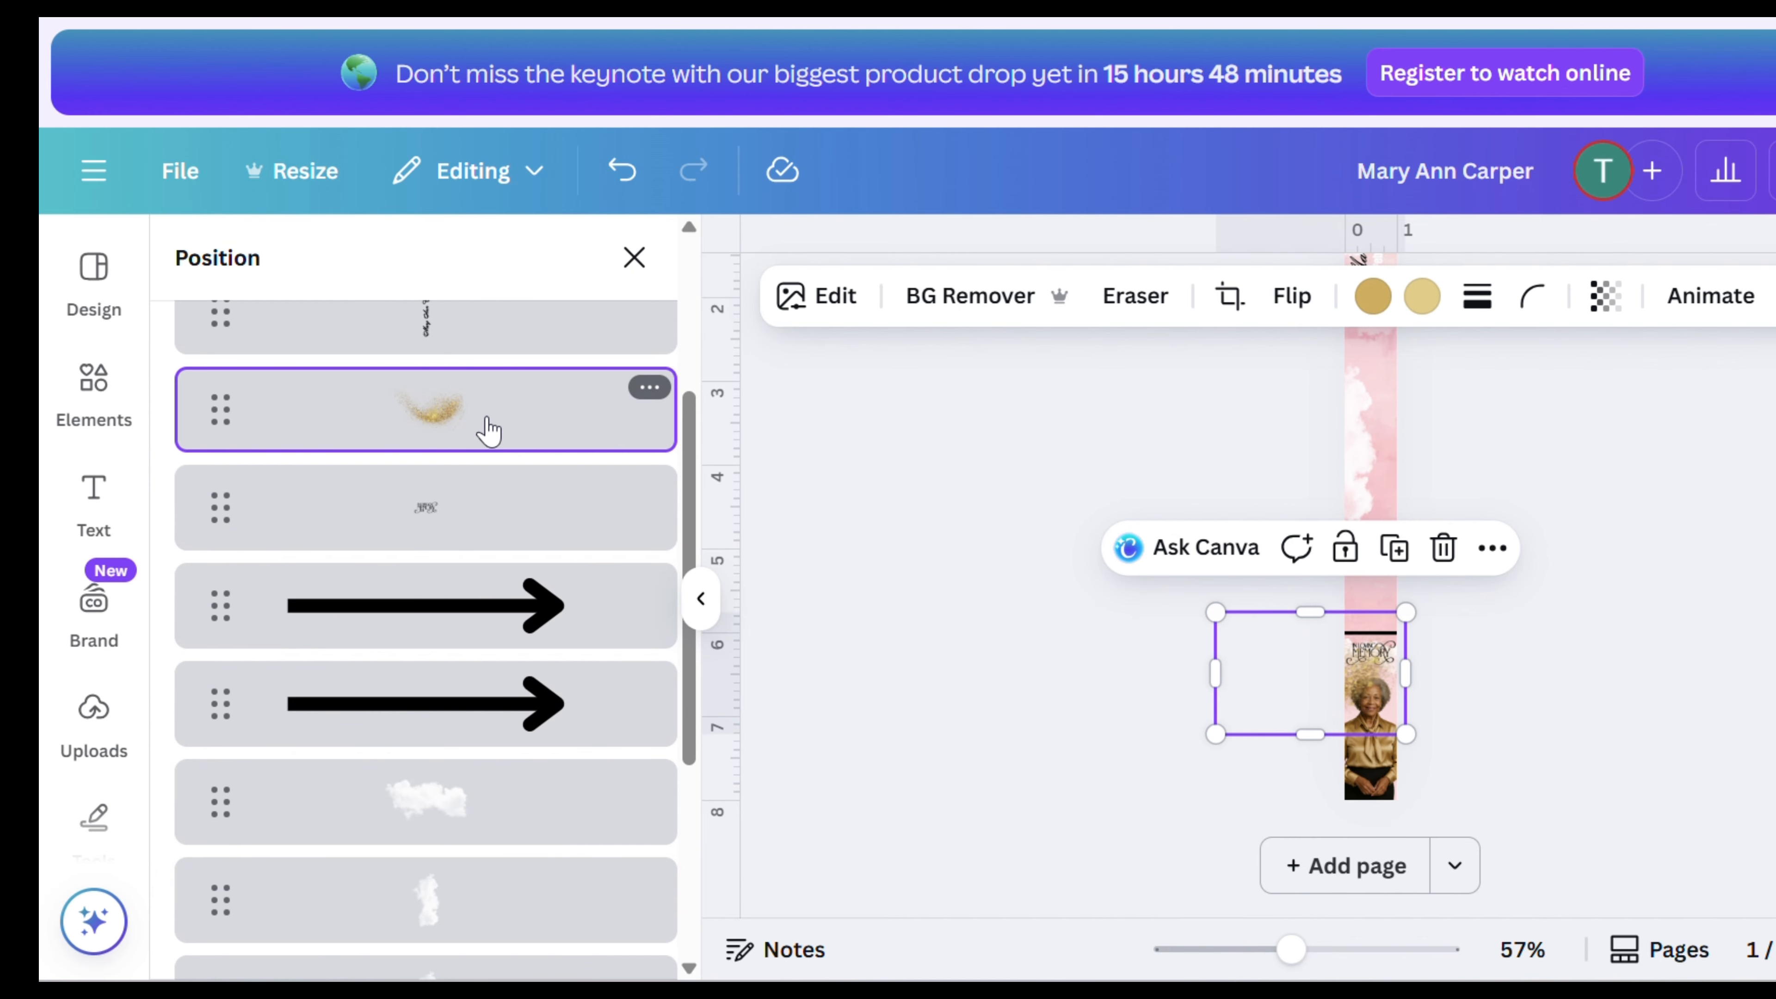
pyautogui.moveTo(457, 582); pyautogui.dragTo(494, 937)
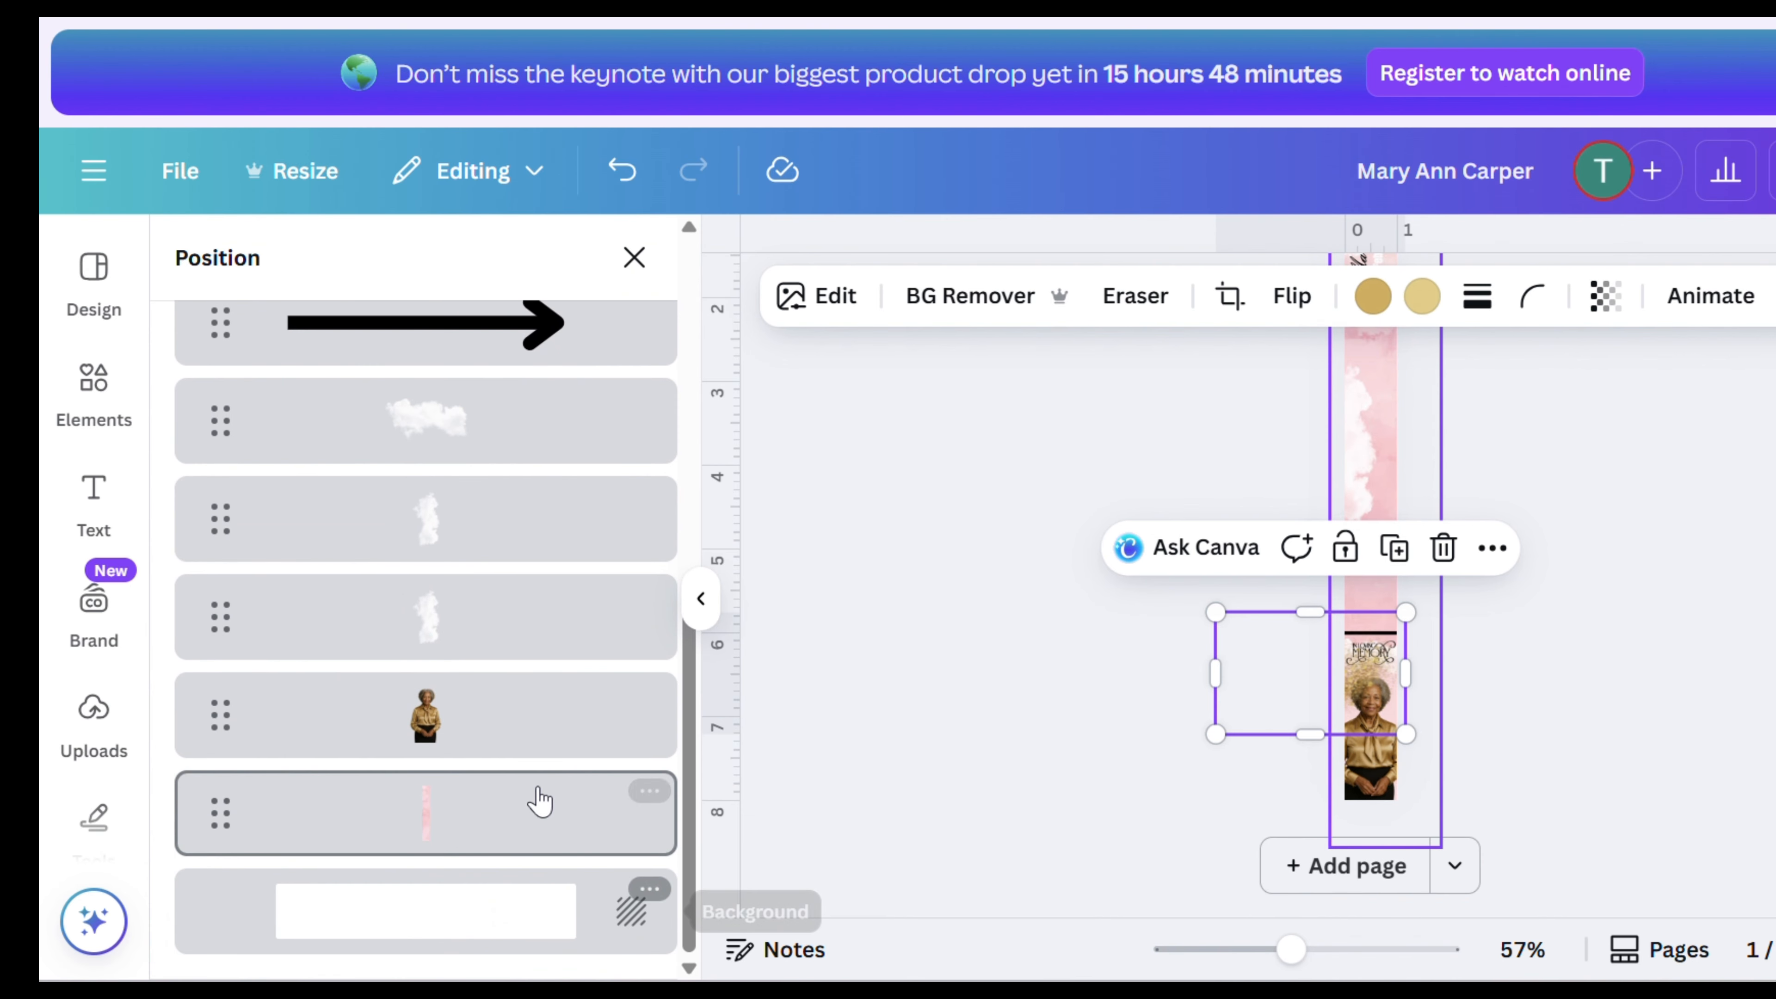
pyautogui.scroll(1, 586, 676)
pyautogui.scroll(5, 586, 676)
pyautogui.moveTo(516, 508); pyautogui.dragTo(563, 821)
pyautogui.scroll(-2, 532, 685)
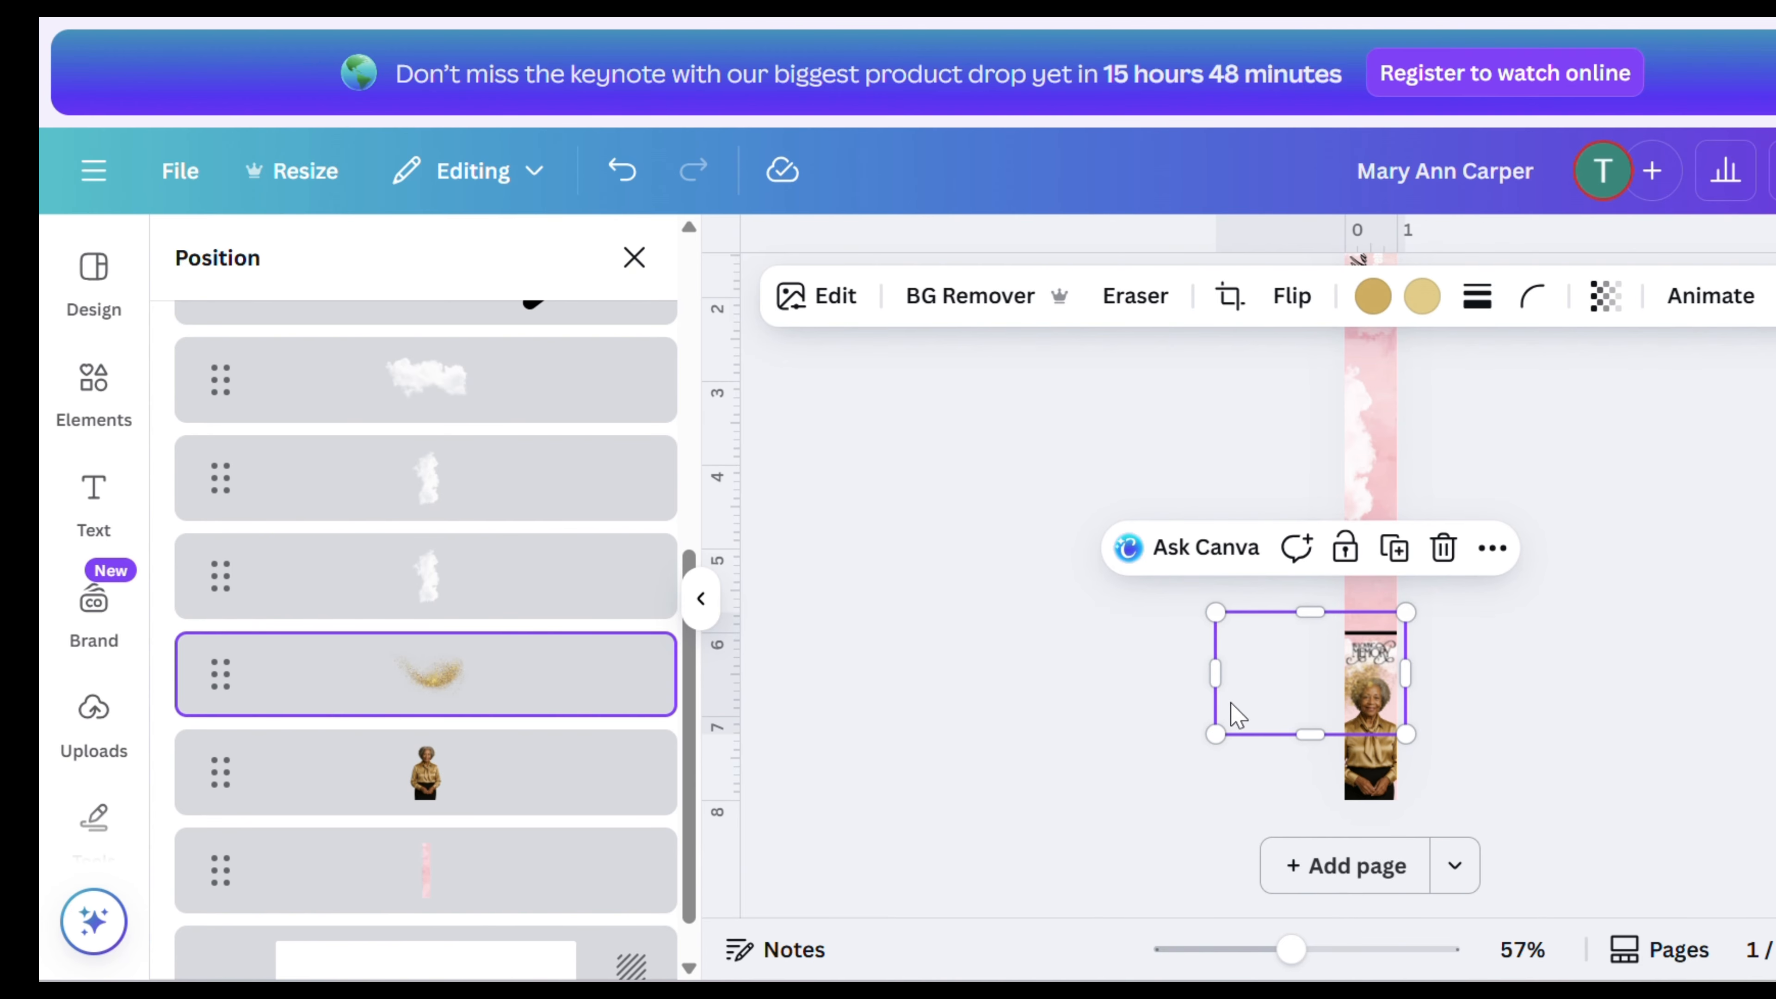
# - Move the gold glitter up over the In Loving Memory area and place its layer beneath the portrait photo
pyautogui.moveTo(1200, 602); pyautogui.dragTo(1090, 531)
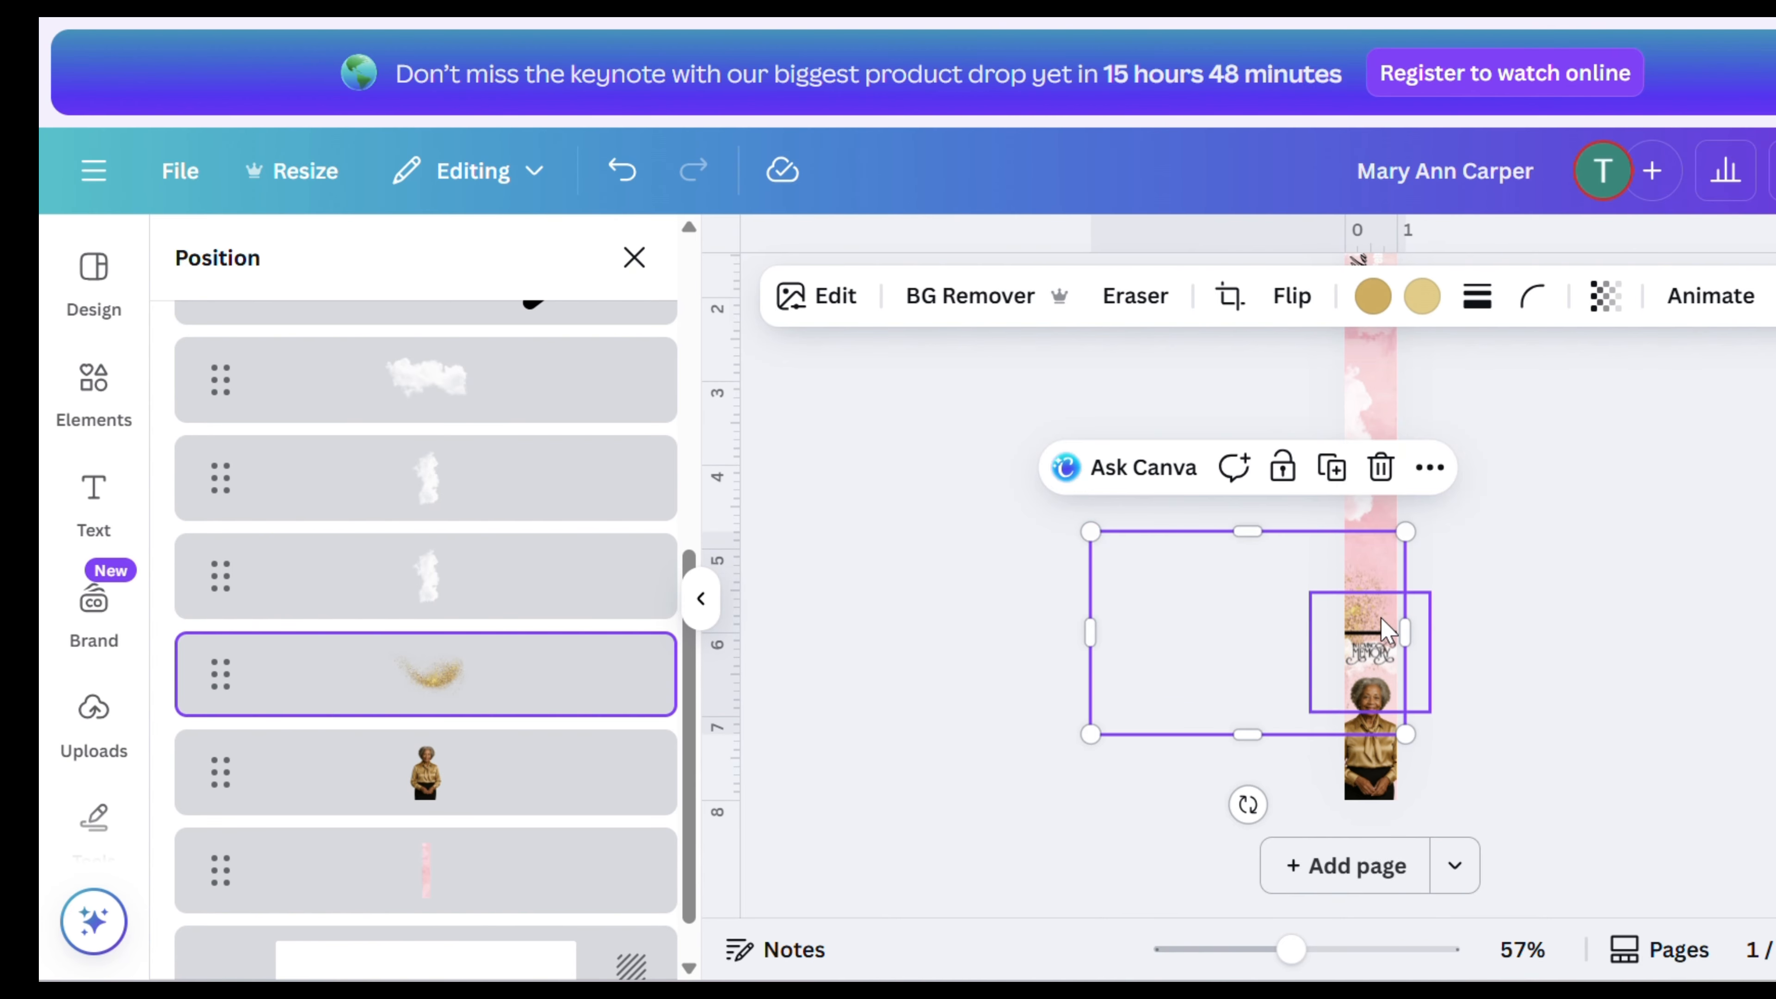
pyautogui.moveTo(1369, 568)
pyautogui.mouseDown()
pyautogui.moveTo(1383, 582)
pyautogui.moveTo(1365, 588)
pyautogui.mouseUp()
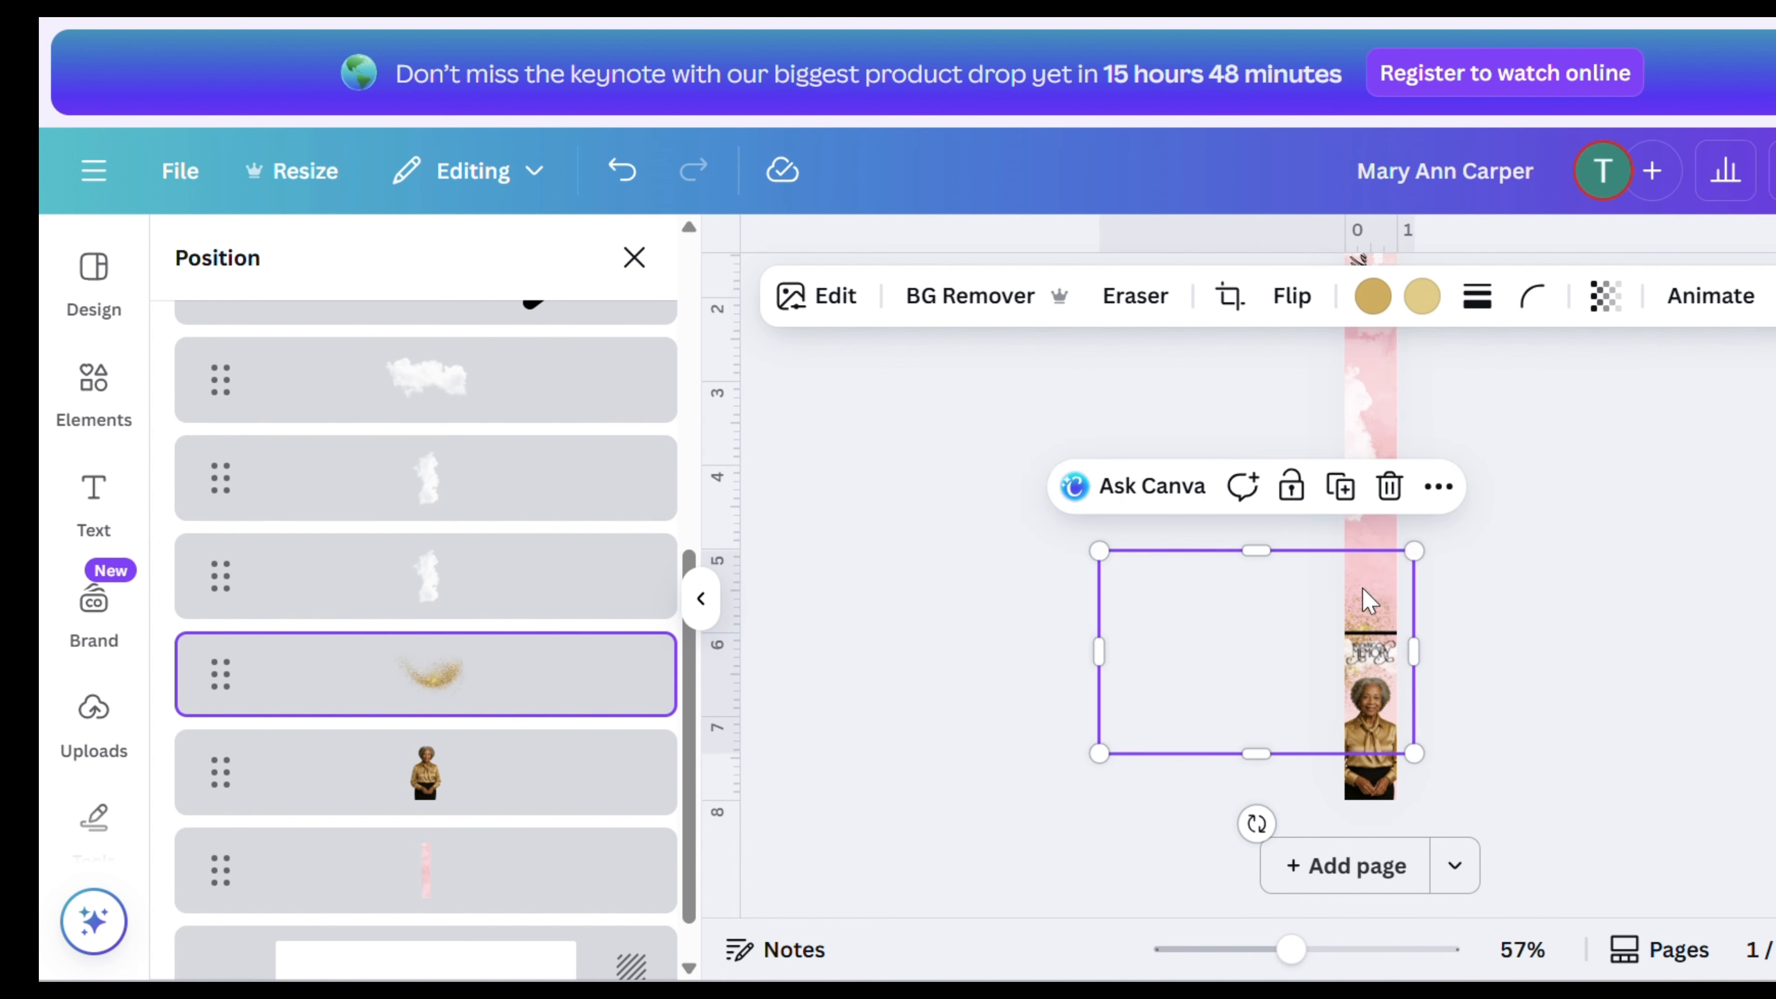
pyautogui.moveTo(506, 741); pyautogui.dragTo(528, 773)
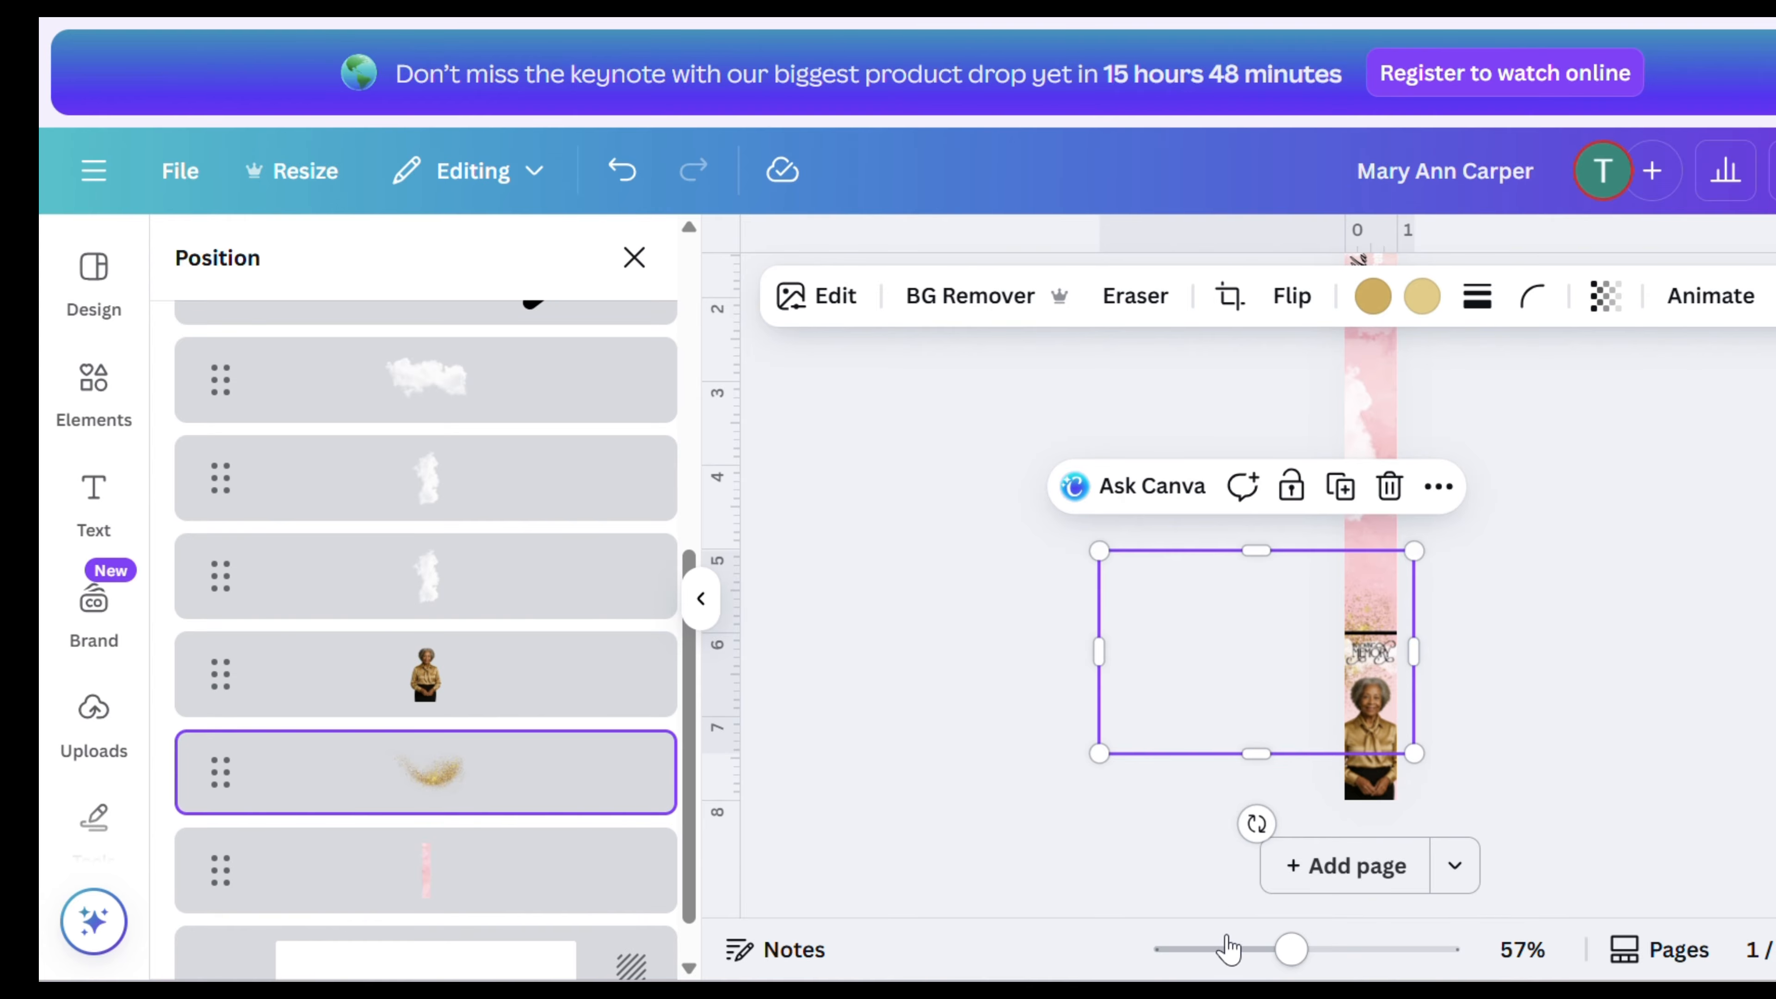
# - Move the gold glitter up into the pink area between the lower cloud and the In Loving Memory divider
pyautogui.moveTo(1285, 955); pyautogui.dragTo(1355, 950)
pyautogui.scroll(-6, 1542, 804)
pyautogui.scroll(2, 1538, 799)
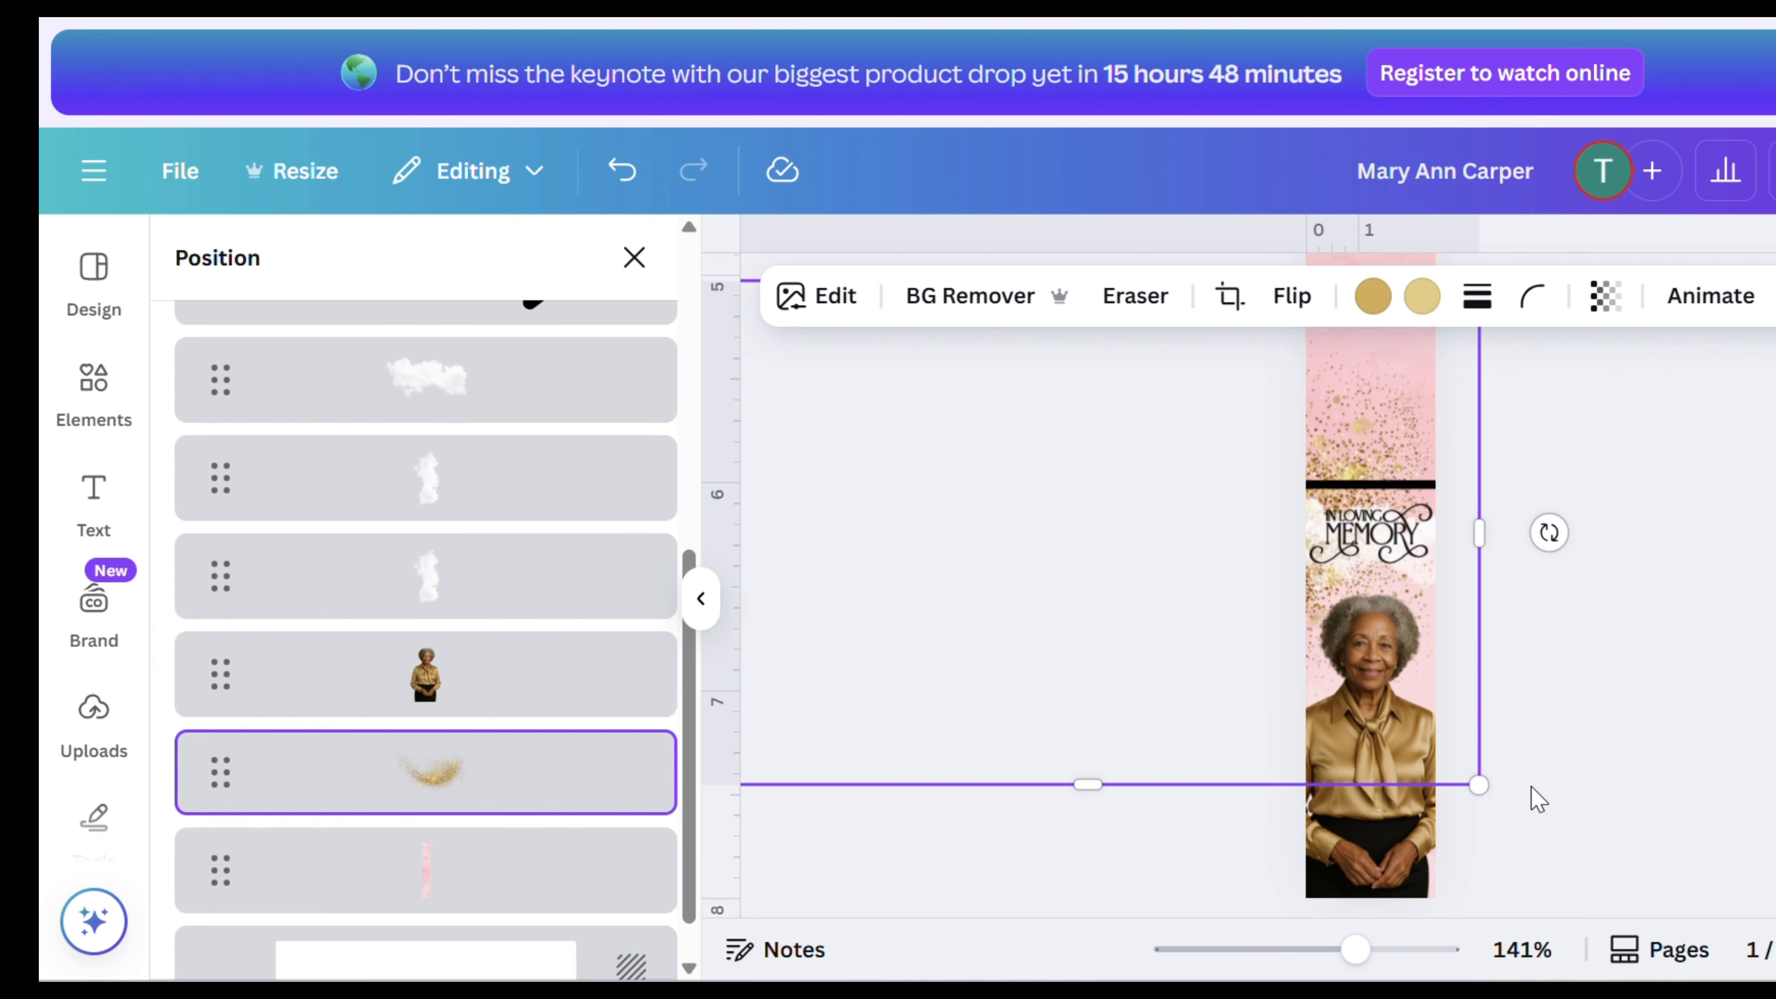
pyautogui.scroll(4, 1570, 604)
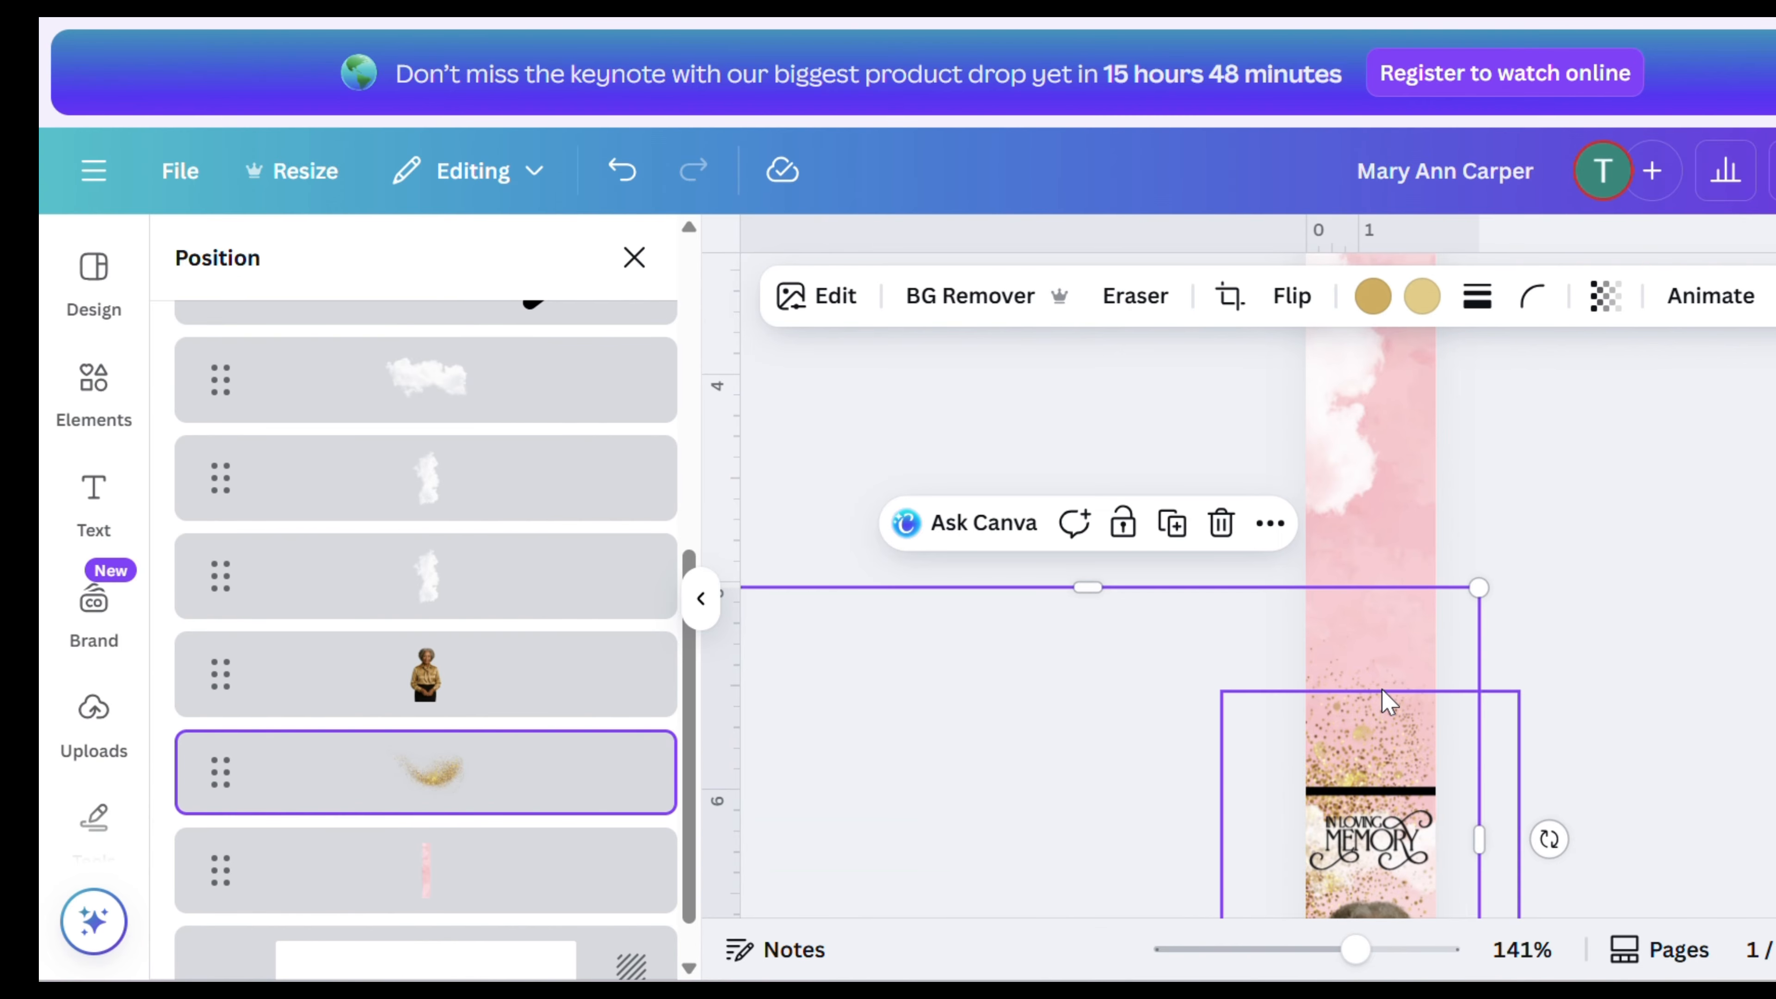
pyautogui.moveTo(1384, 702); pyautogui.dragTo(1315, 530)
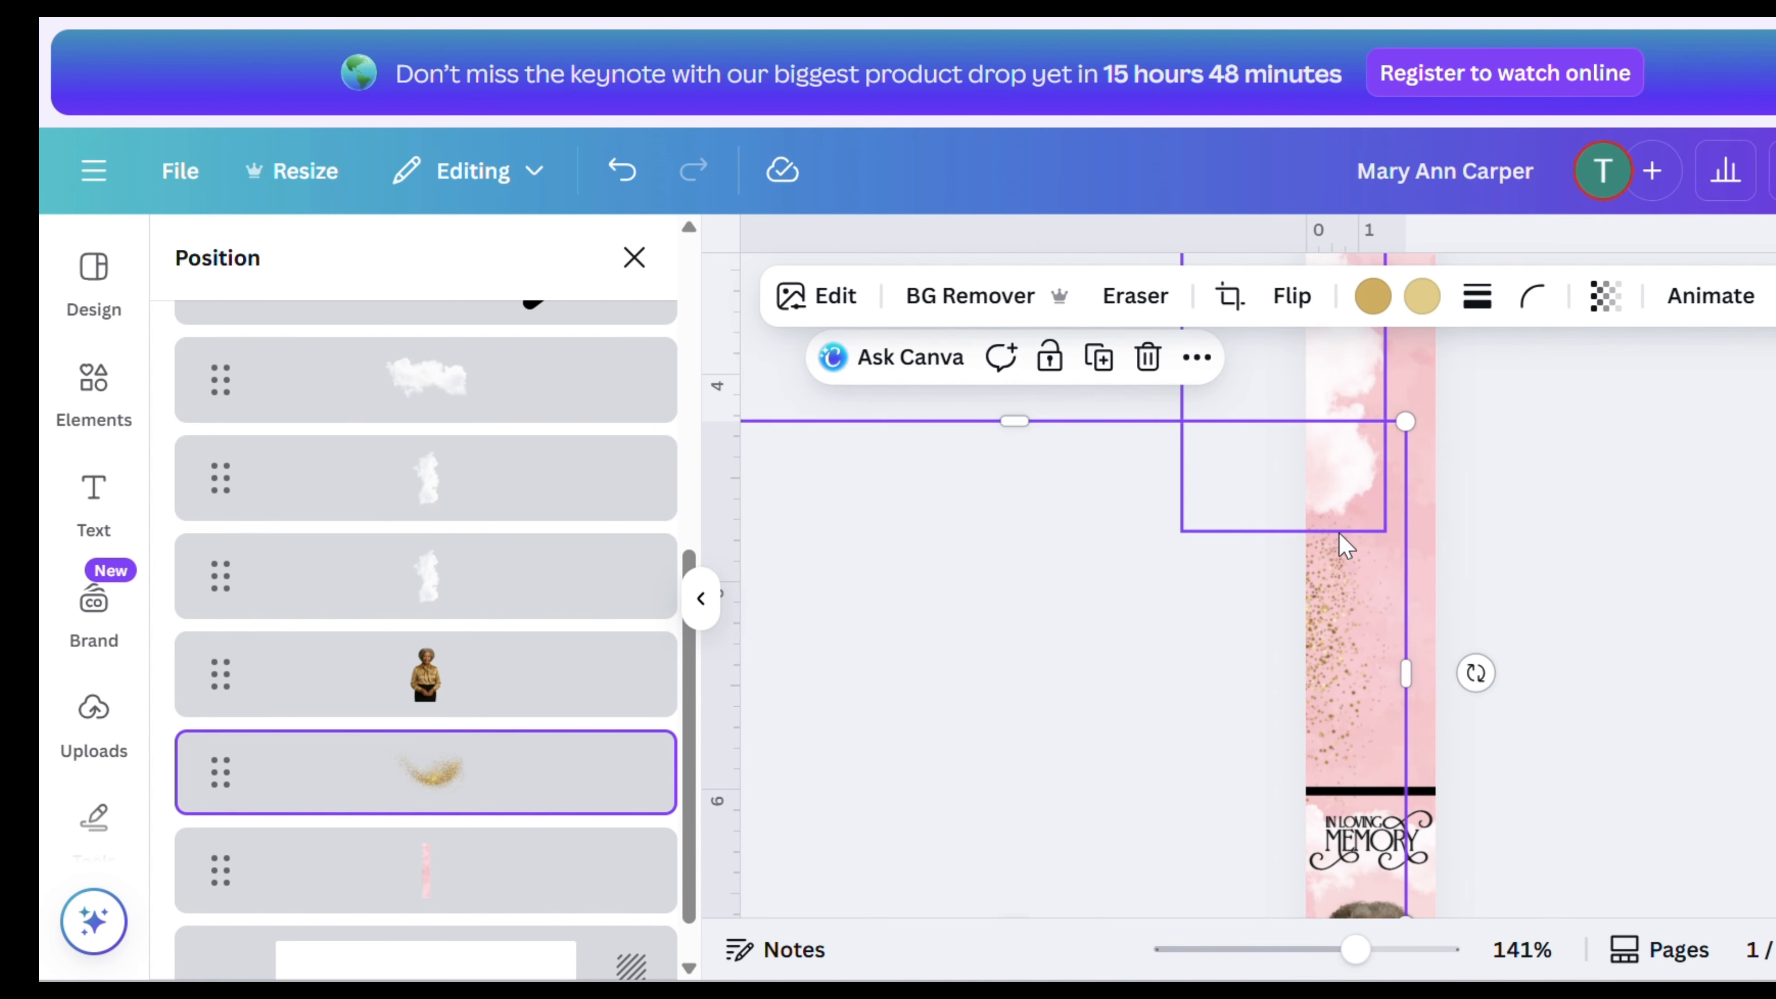
pyautogui.click(1712, 656)
# - Add a gold smoke graphic and enlarge it over the lower cloud on the bookmark
pyautogui.scroll(10, 1685, 651)
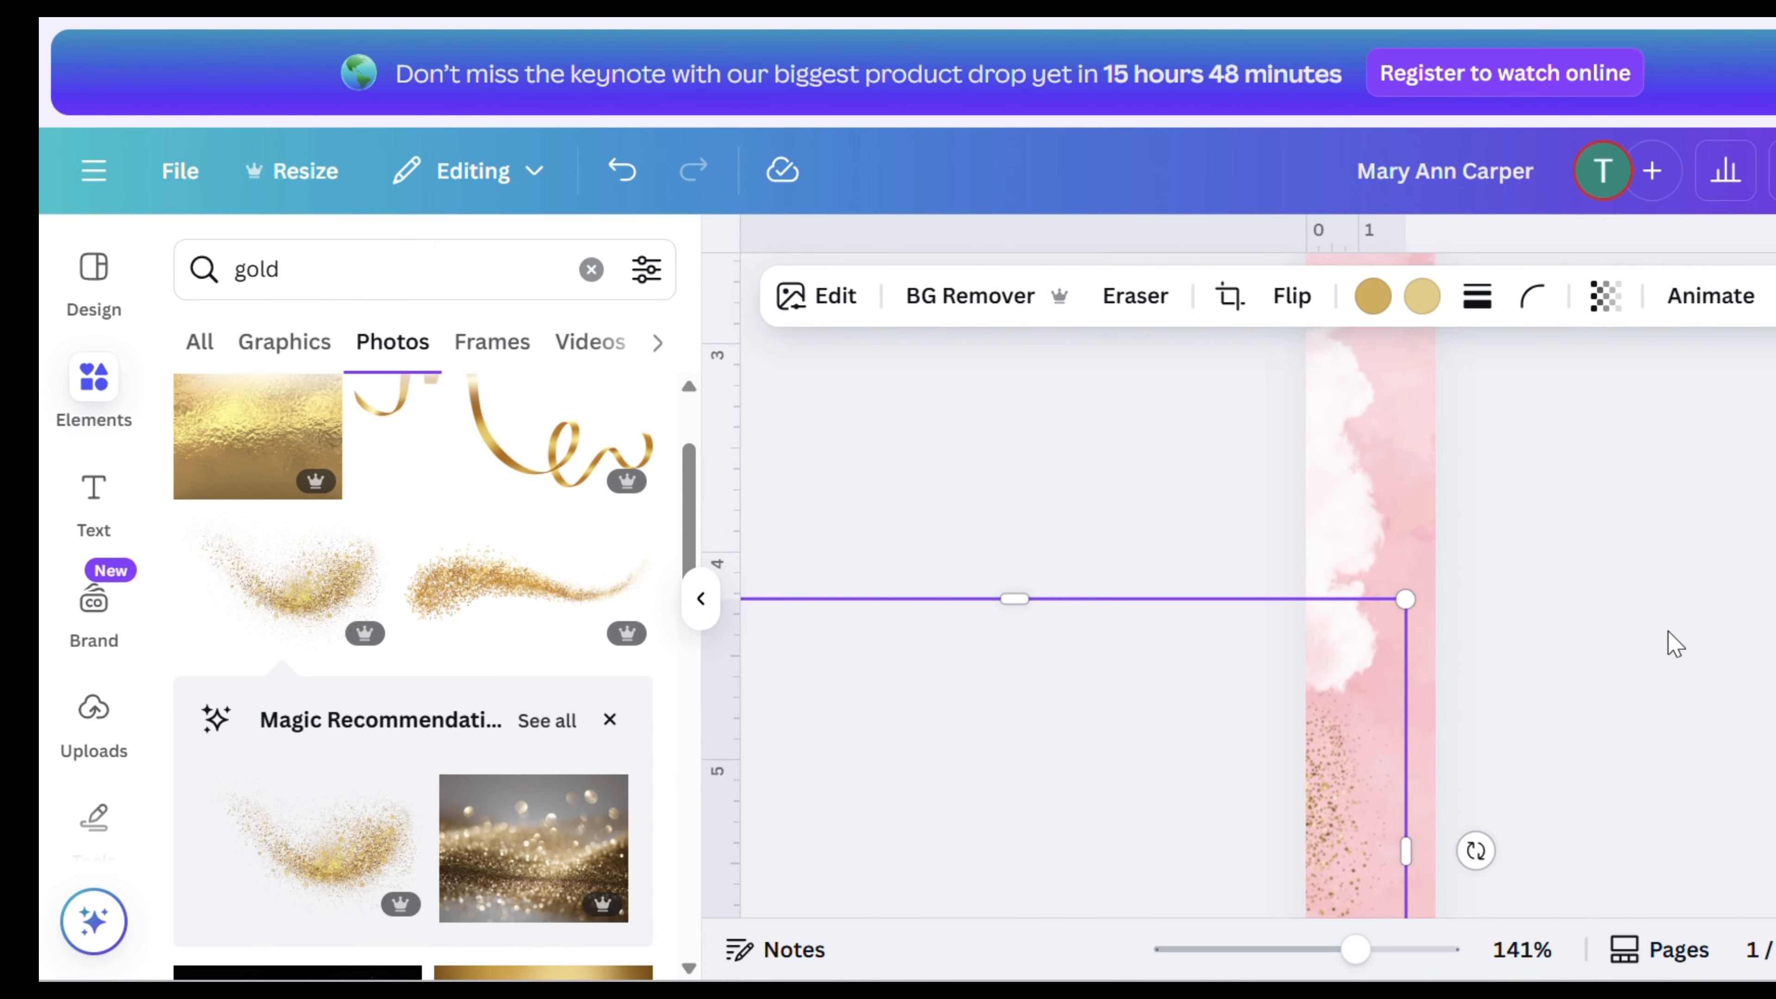
pyautogui.scroll(-8, 552, 756)
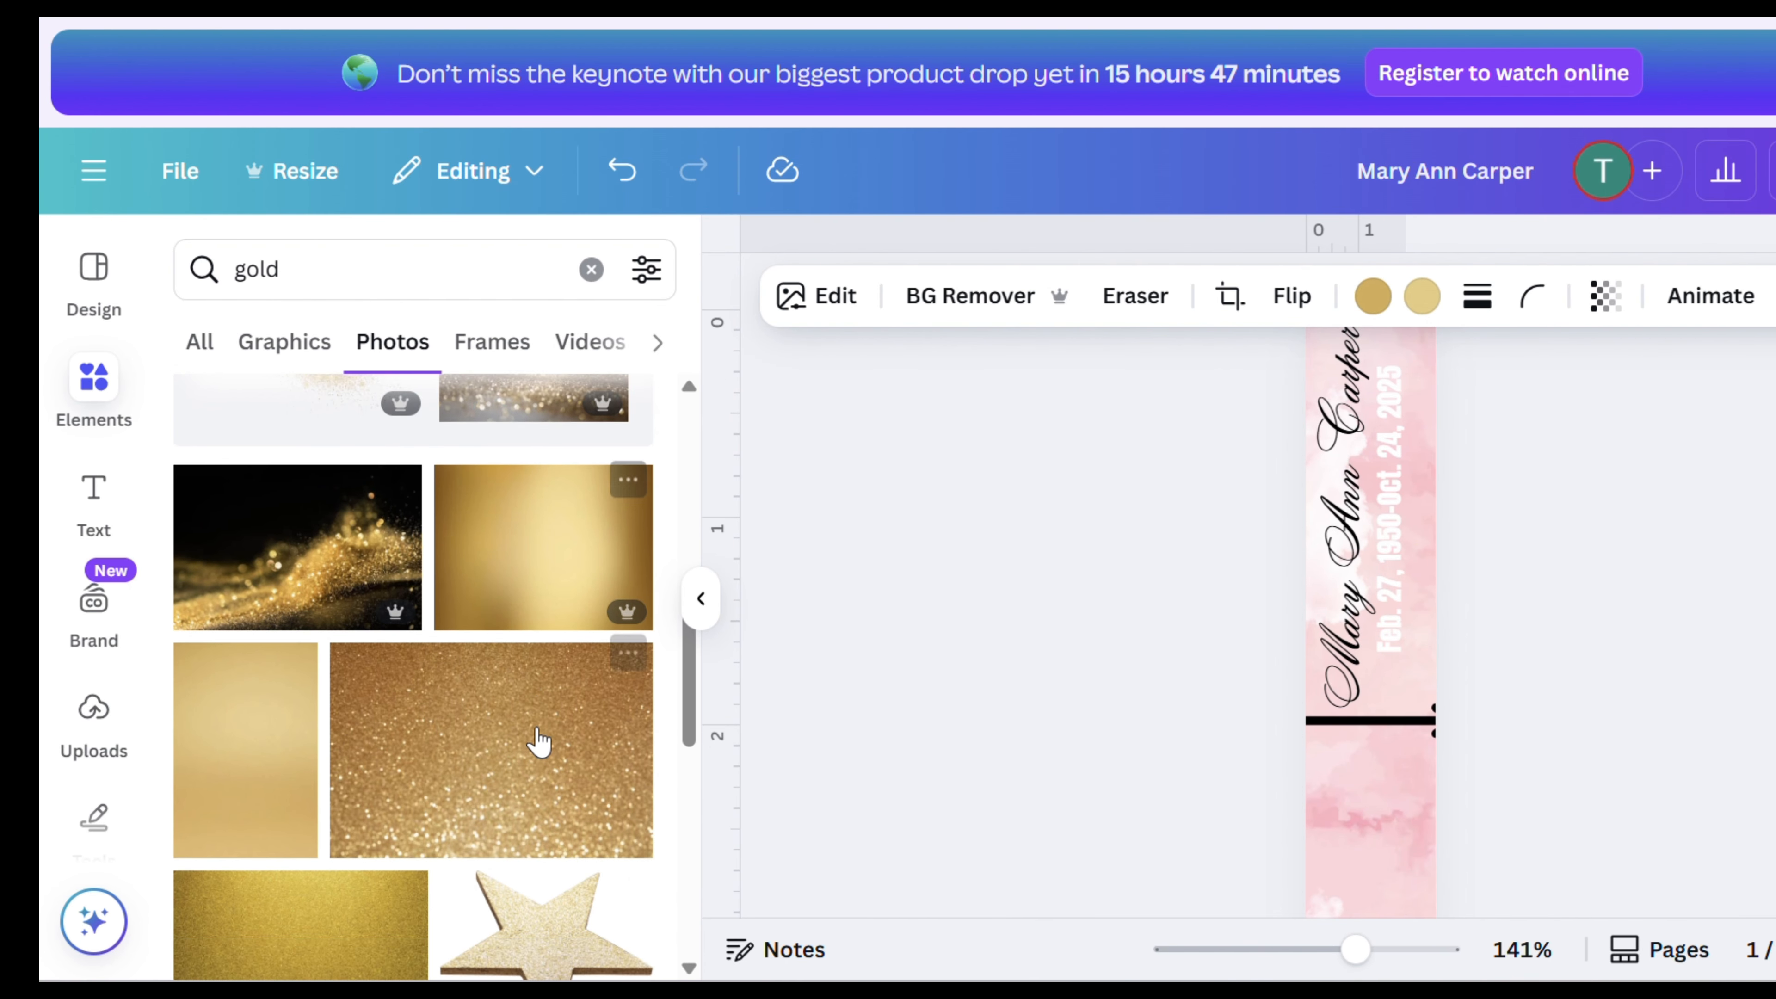
pyautogui.click(287, 342)
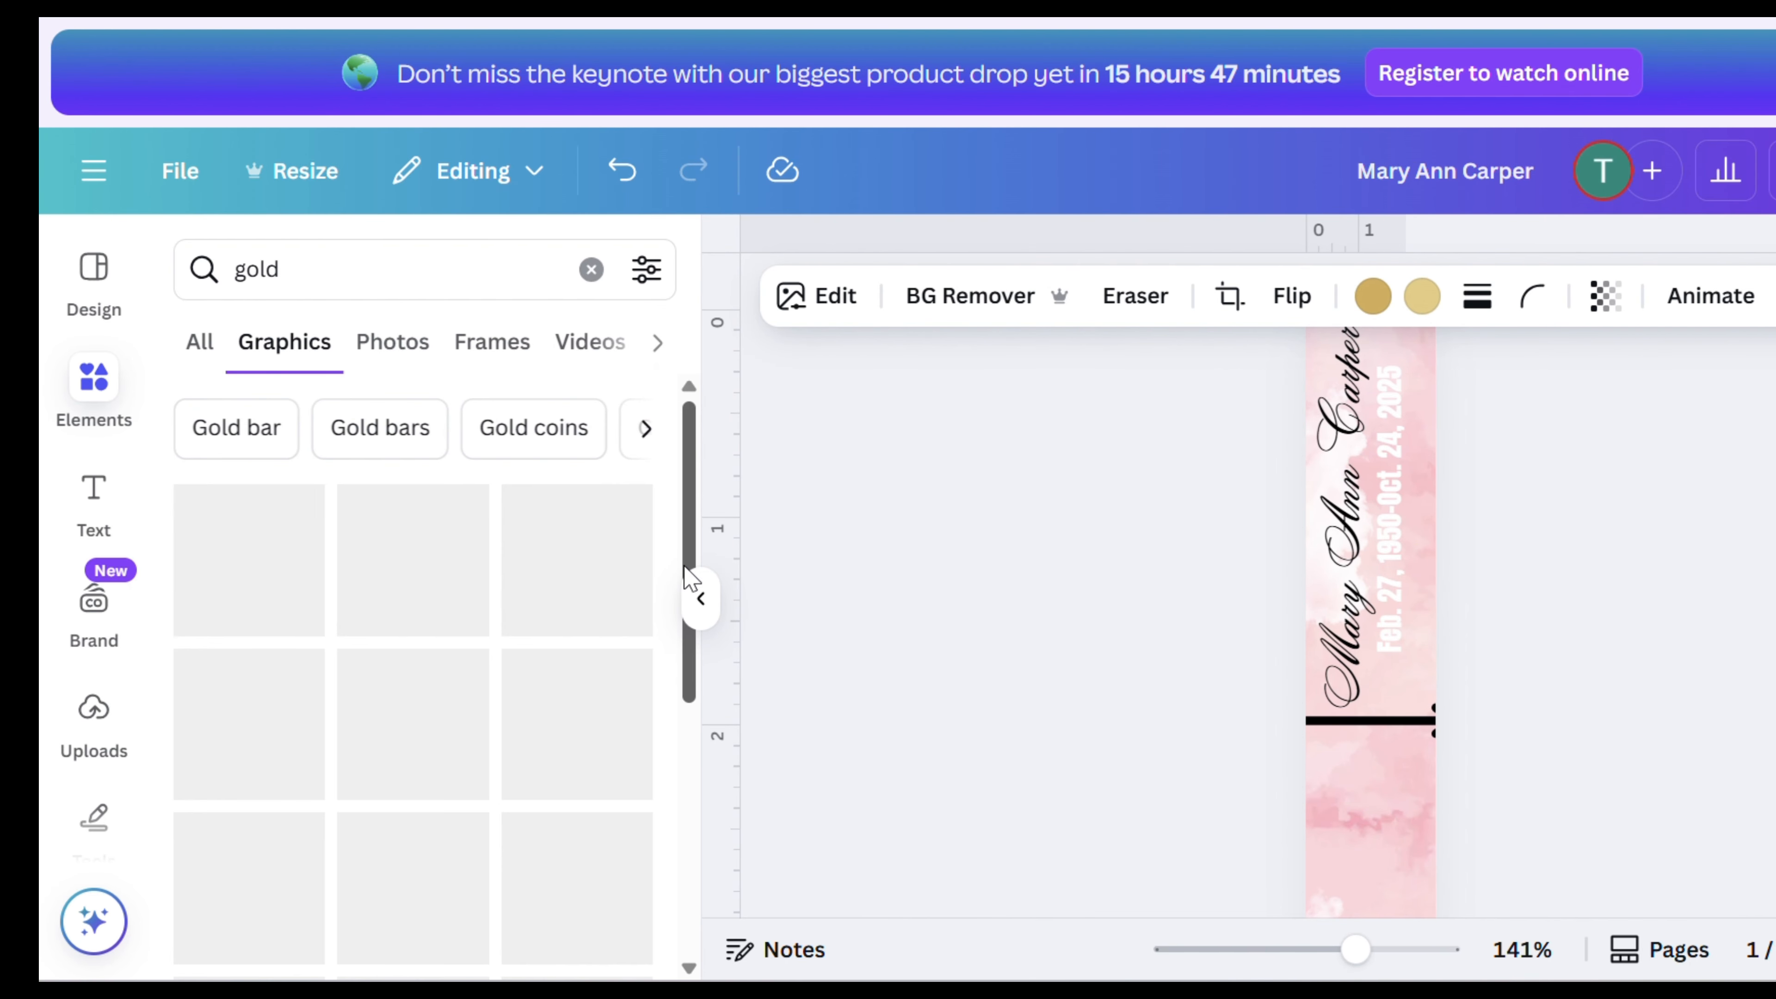
pyautogui.scroll(-1, 580, 614)
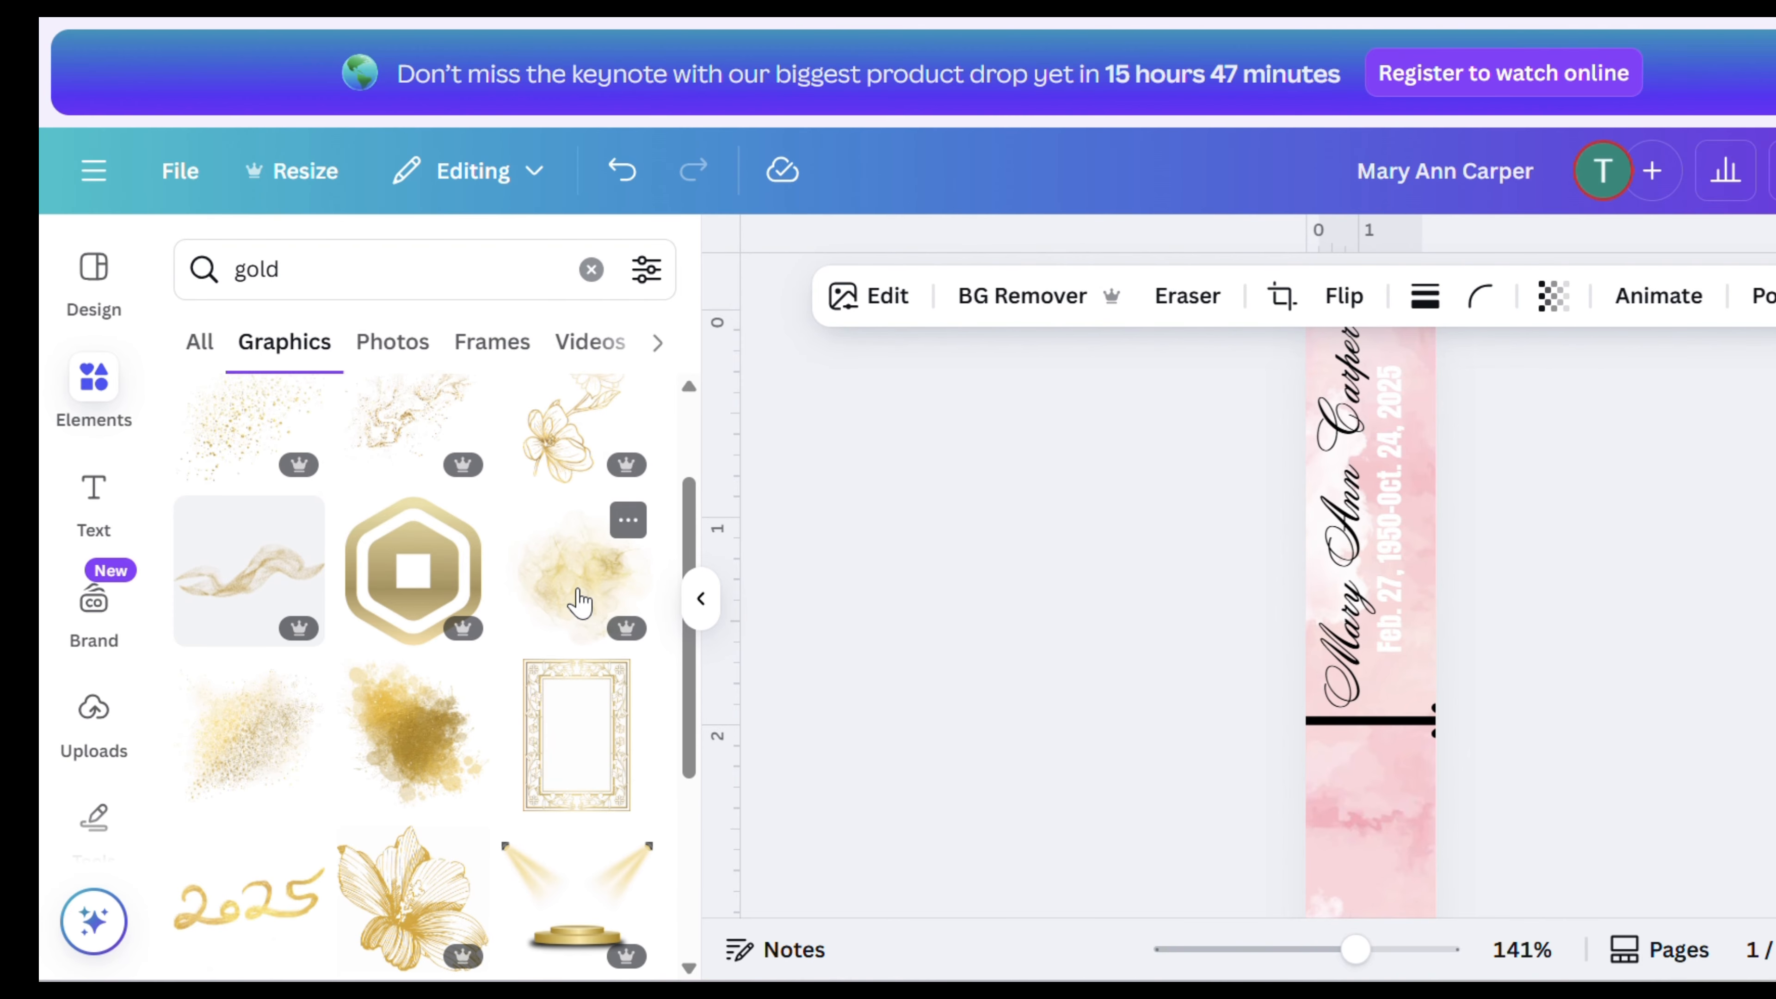
pyautogui.scroll(2, 1324, 743)
pyautogui.scroll(-6, 1350, 683)
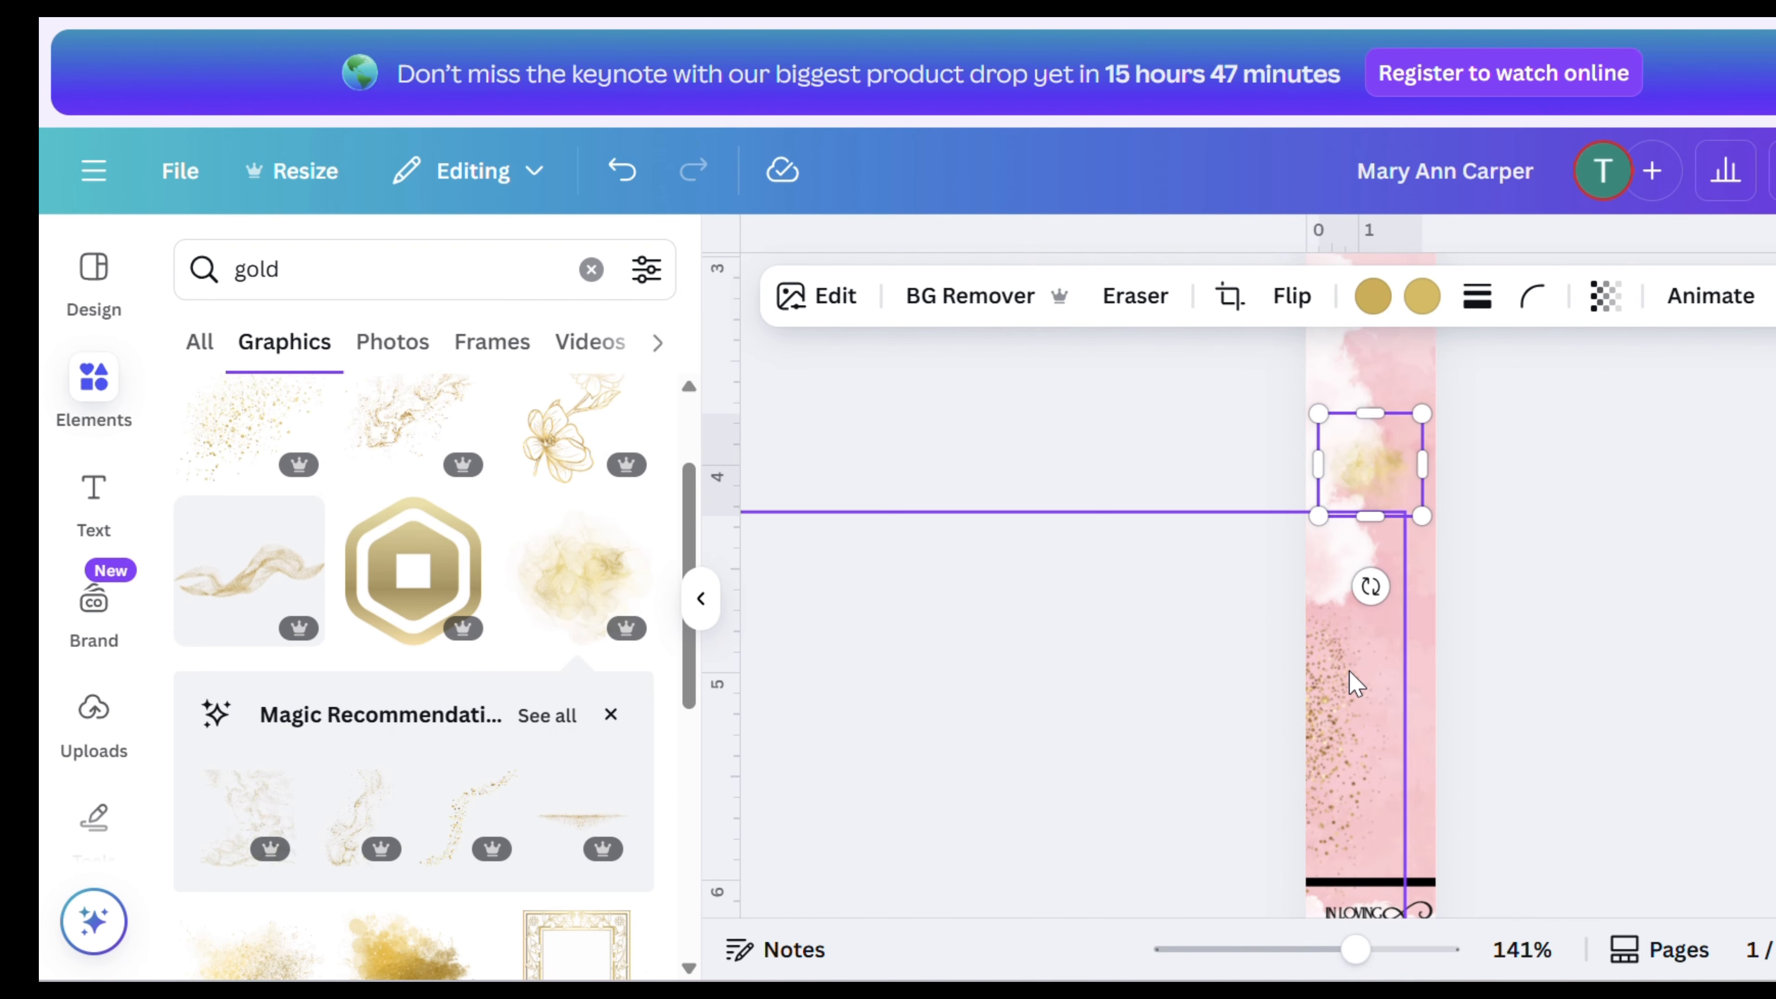
pyautogui.moveTo(1422, 516); pyautogui.dragTo(1554, 720)
pyautogui.moveTo(1422, 598); pyautogui.dragTo(1303, 495)
pyautogui.scroll(2, 1573, 528)
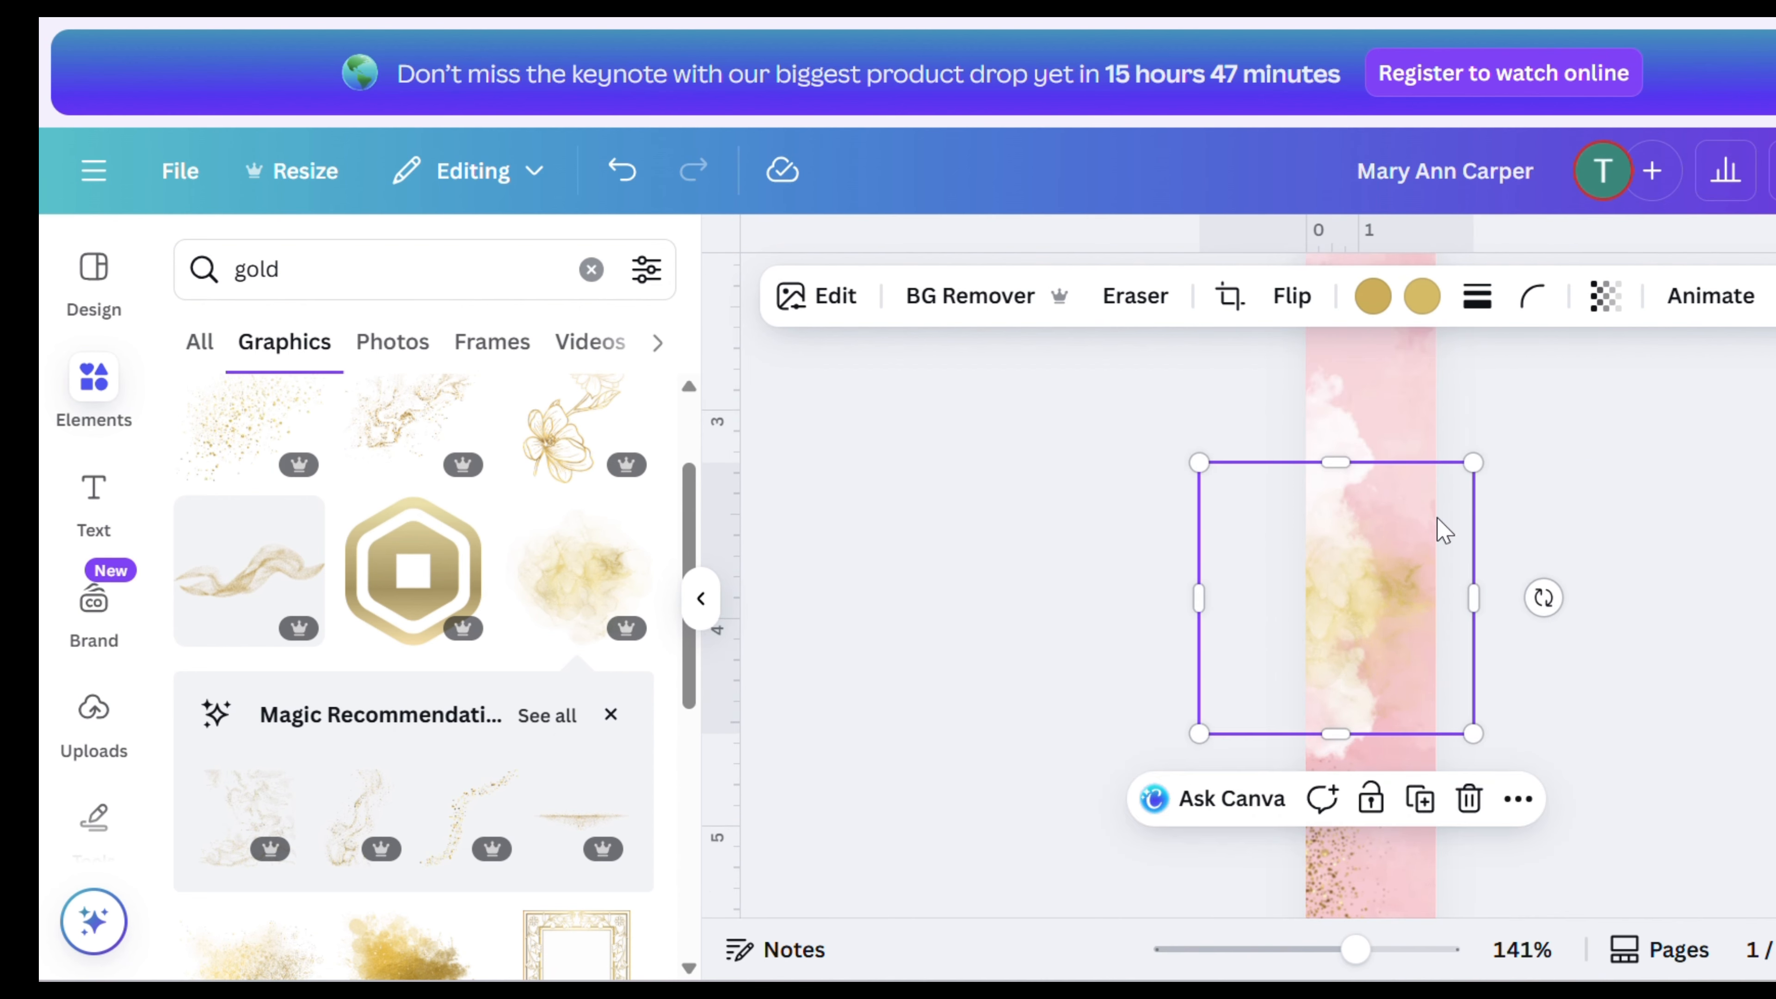
# - Add a gold paint splash graphic and enlarge it across the divider line beneath the name
pyautogui.scroll(-4, 545, 732)
pyautogui.click(437, 703)
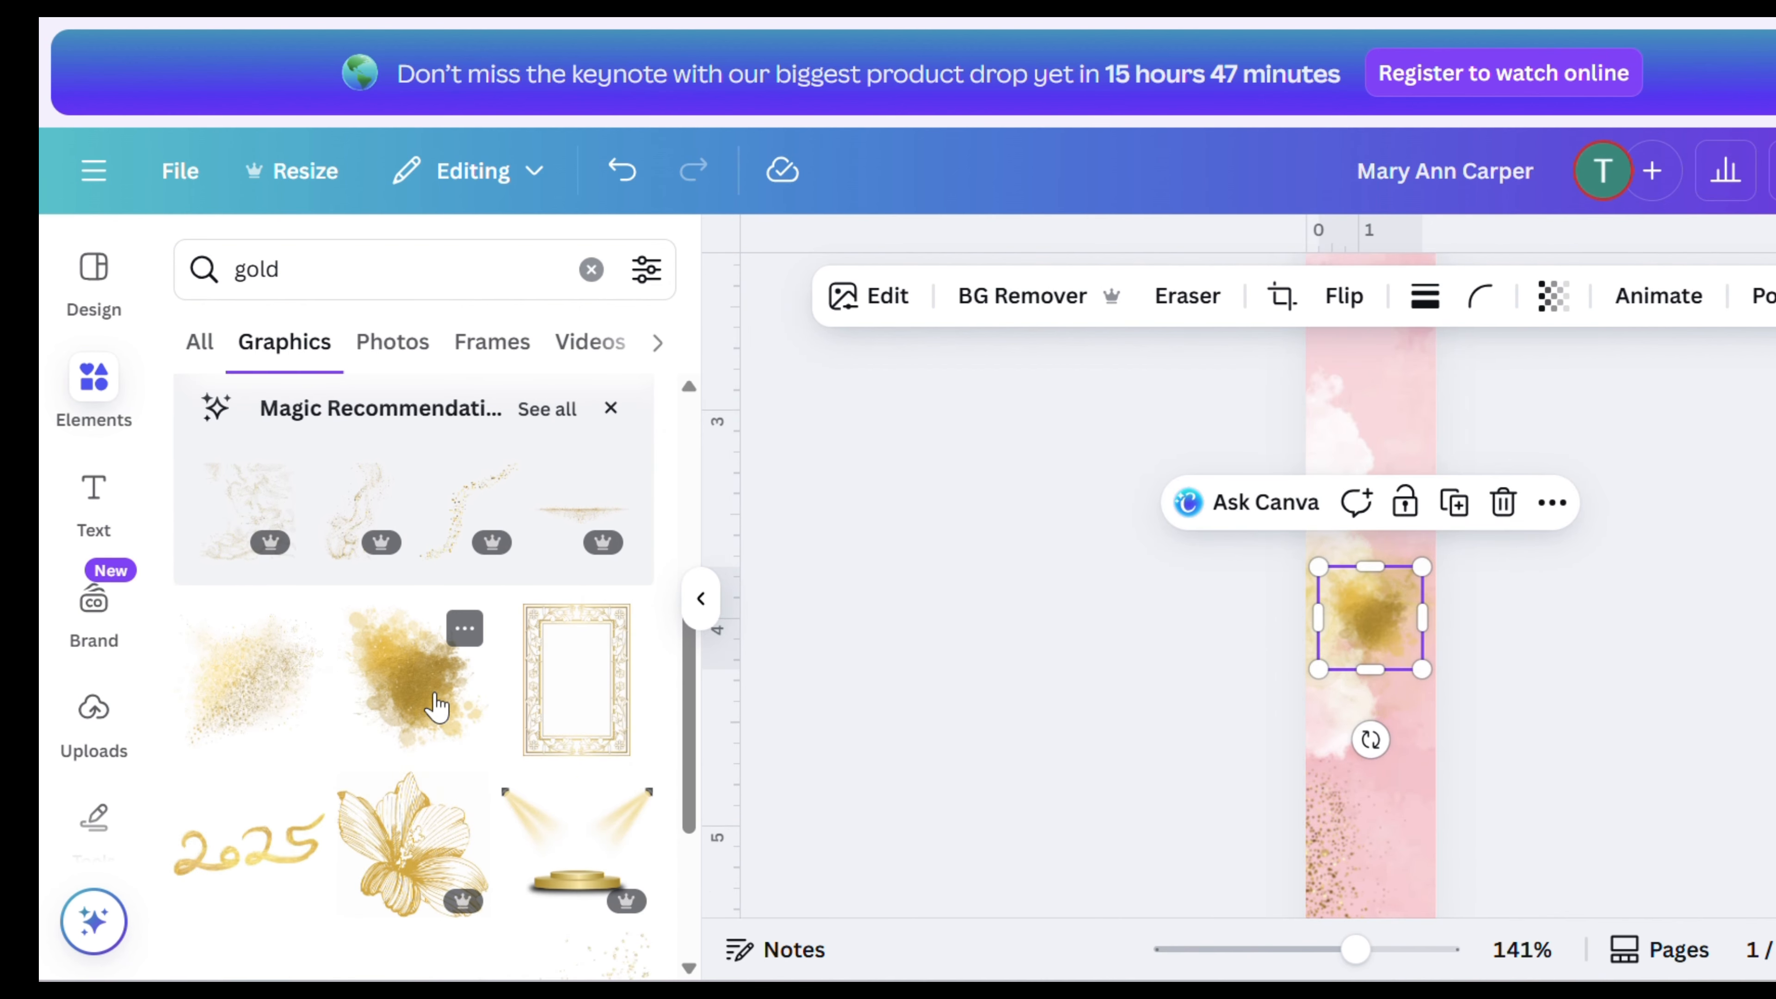
pyautogui.scroll(4, 1616, 625)
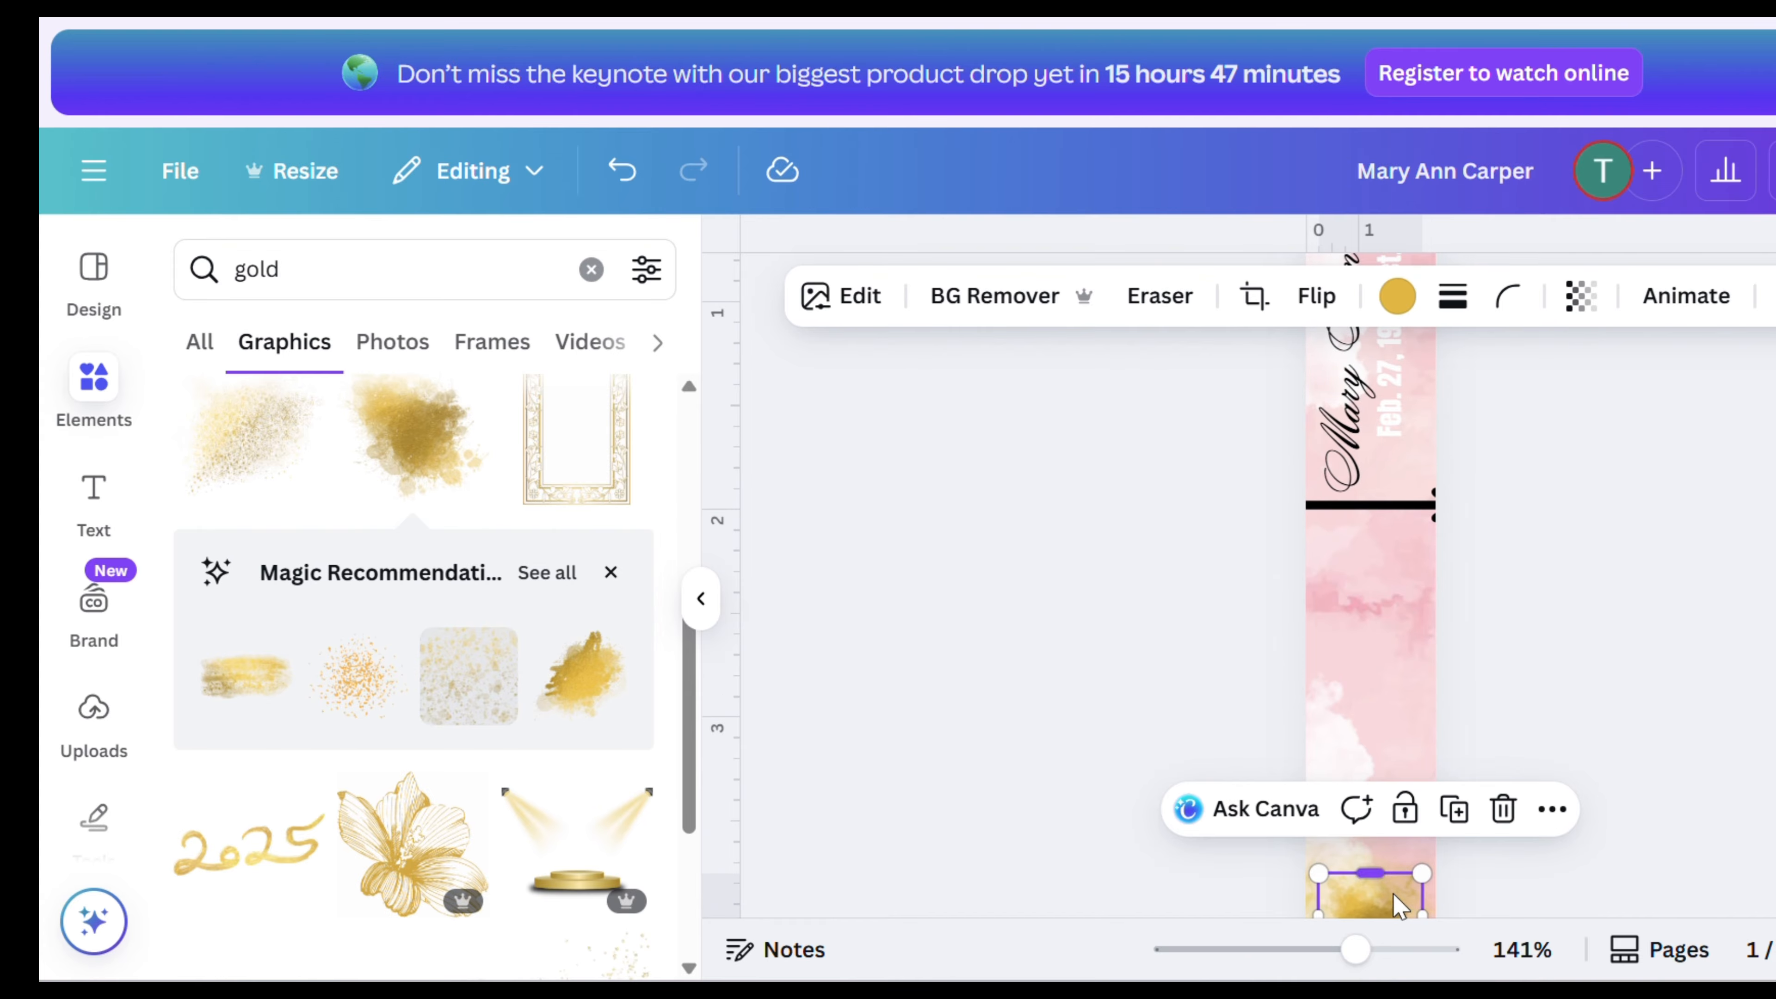
pyautogui.moveTo(1392, 861); pyautogui.dragTo(1429, 425)
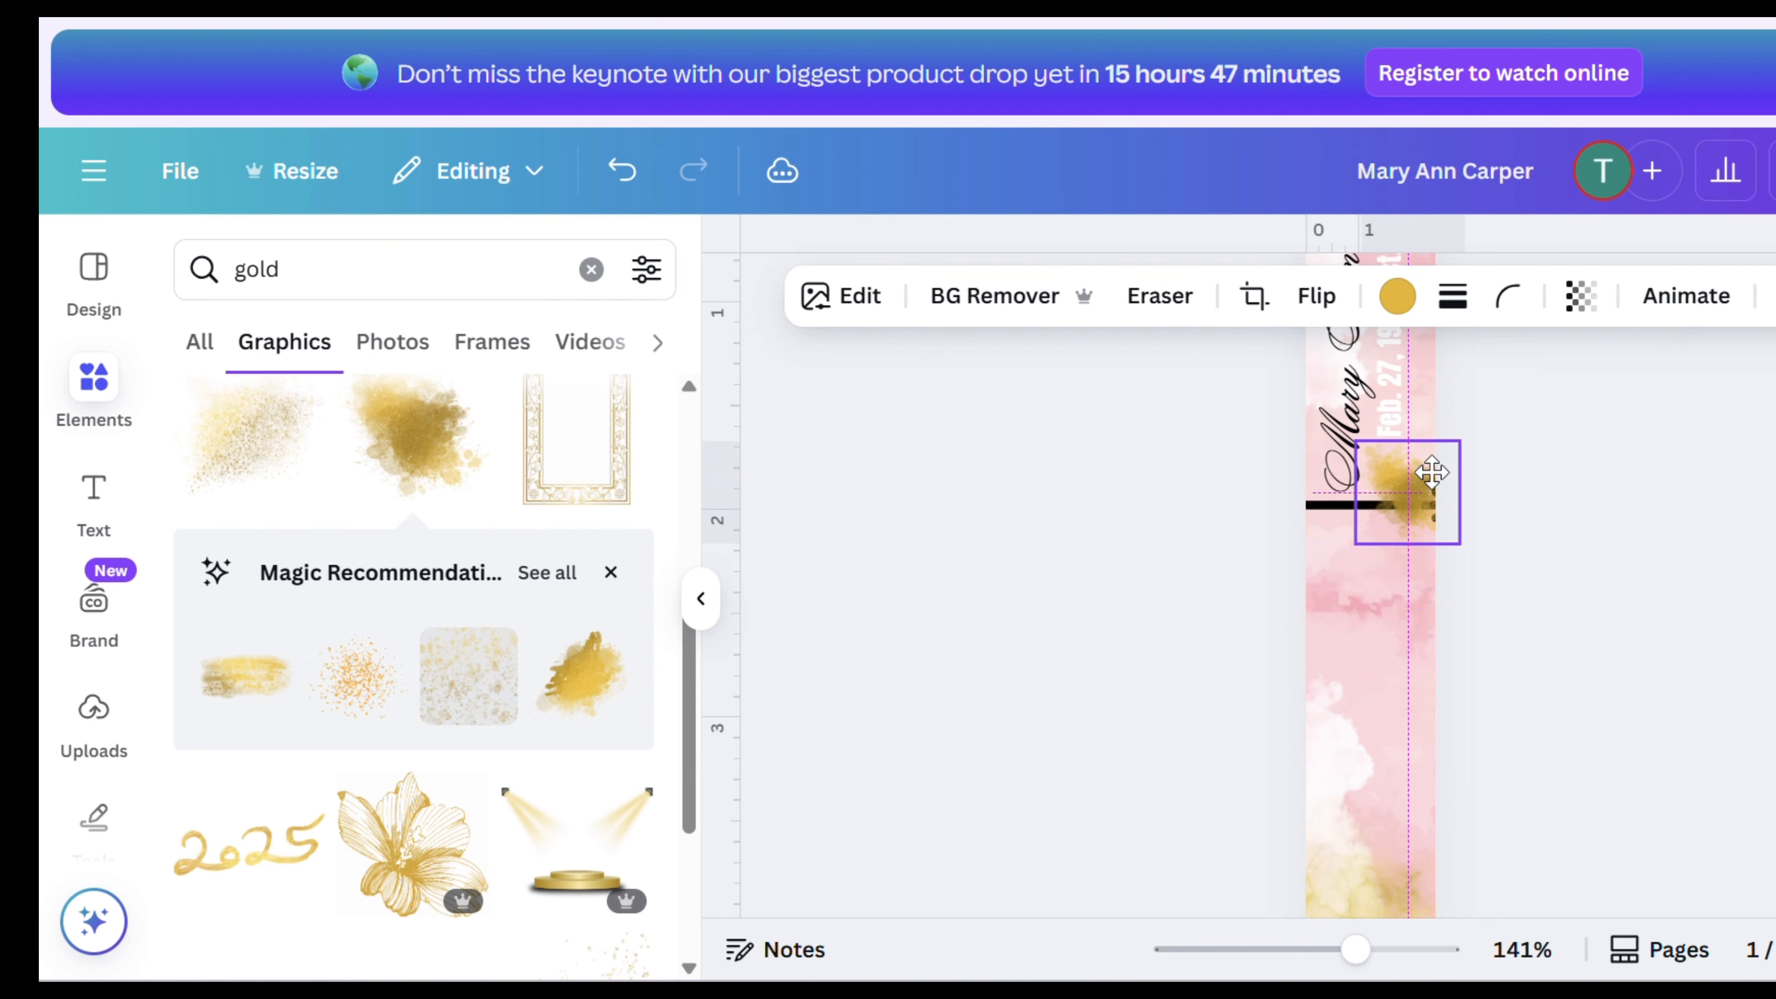
pyautogui.moveTo(1358, 545); pyautogui.dragTo(1042, 888)
pyautogui.moveTo(1333, 742); pyautogui.dragTo(1490, 628)
pyautogui.moveTo(1681, 583); pyautogui.dragTo(1138, 579)
pyautogui.moveTo(1368, 595); pyautogui.dragTo(1504, 593)
pyautogui.scroll(-5, 384, 706)
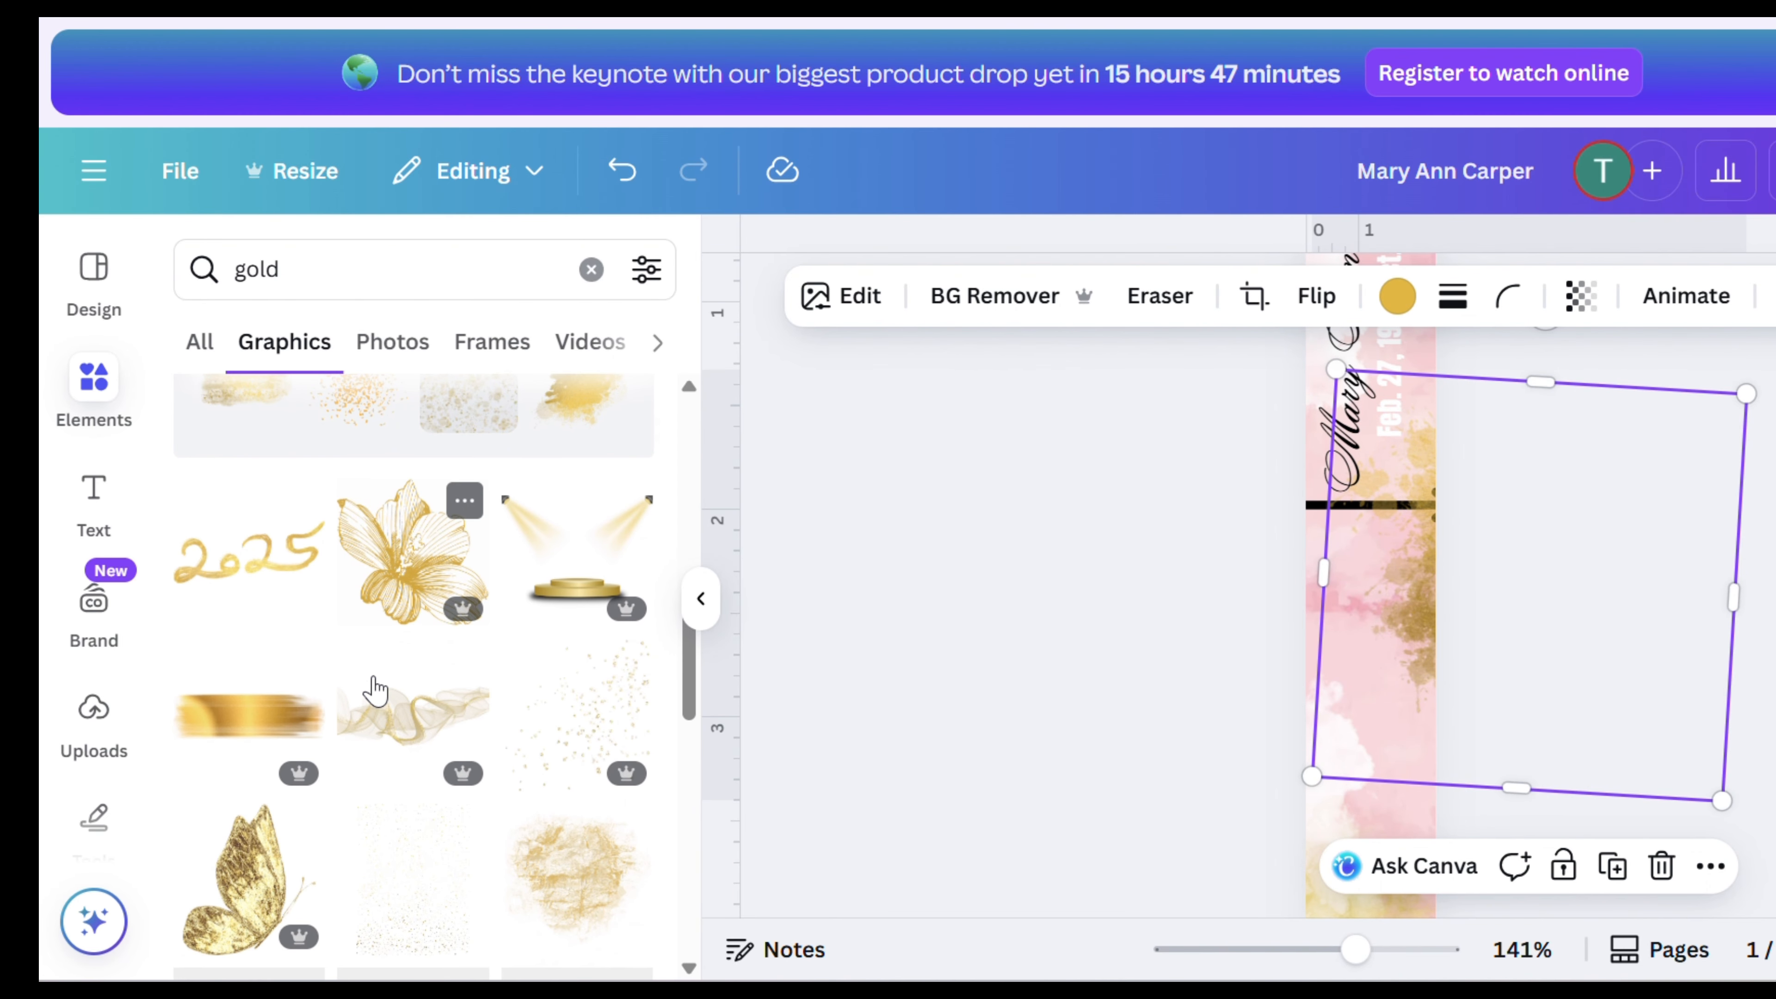
# - Add a gold butterfly graphic, shrink it and place it at the left of the In Loving Memory lettering
pyautogui.scroll(-5, 376, 690)
pyautogui.click(253, 583)
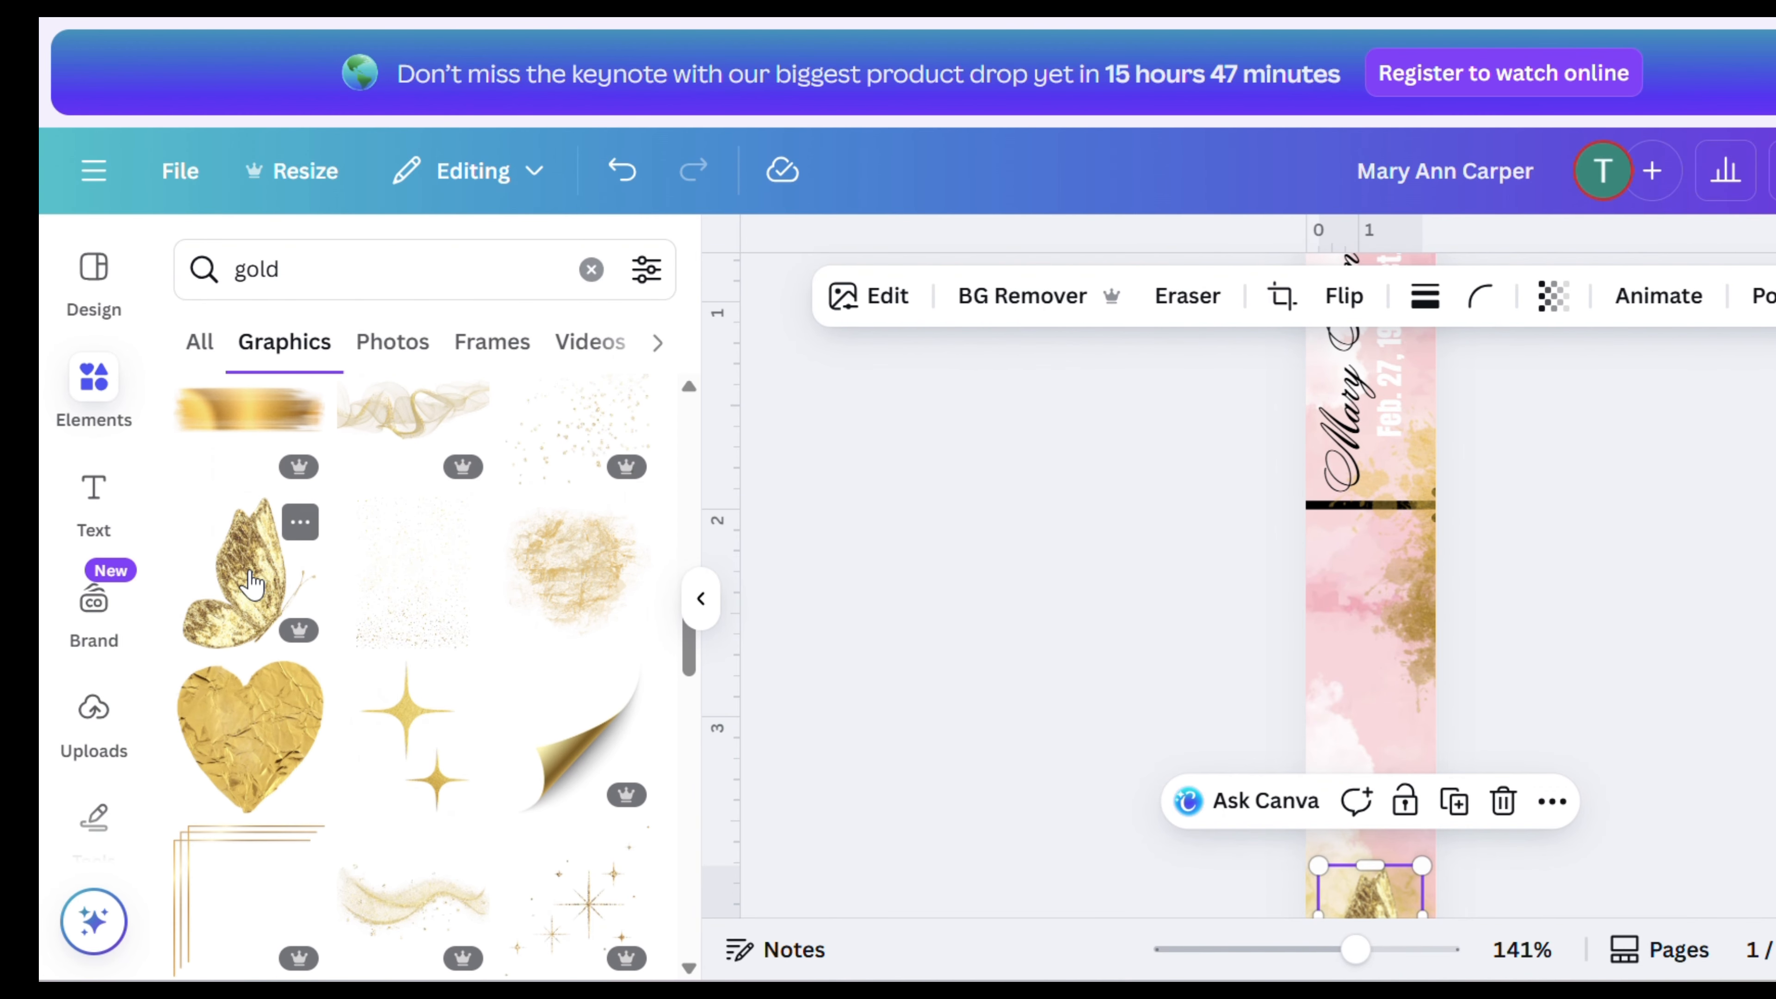
pyautogui.scroll(-5, 1528, 689)
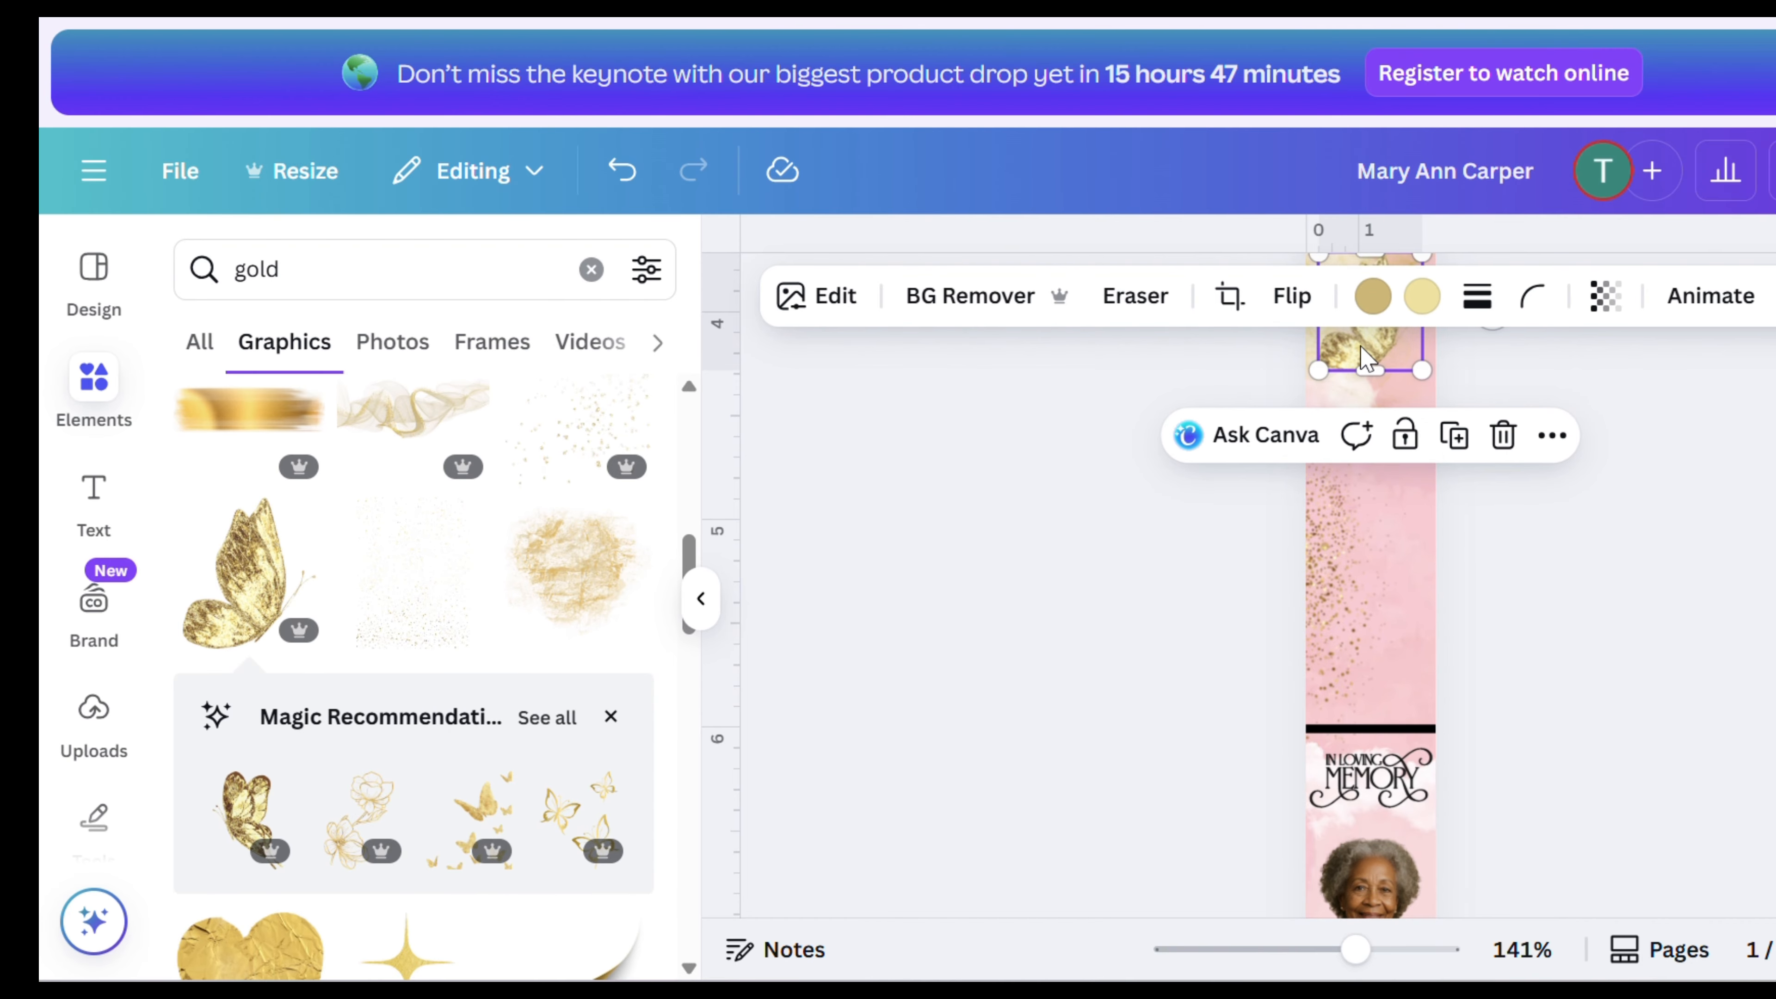
pyautogui.moveTo(1368, 360); pyautogui.dragTo(1348, 828)
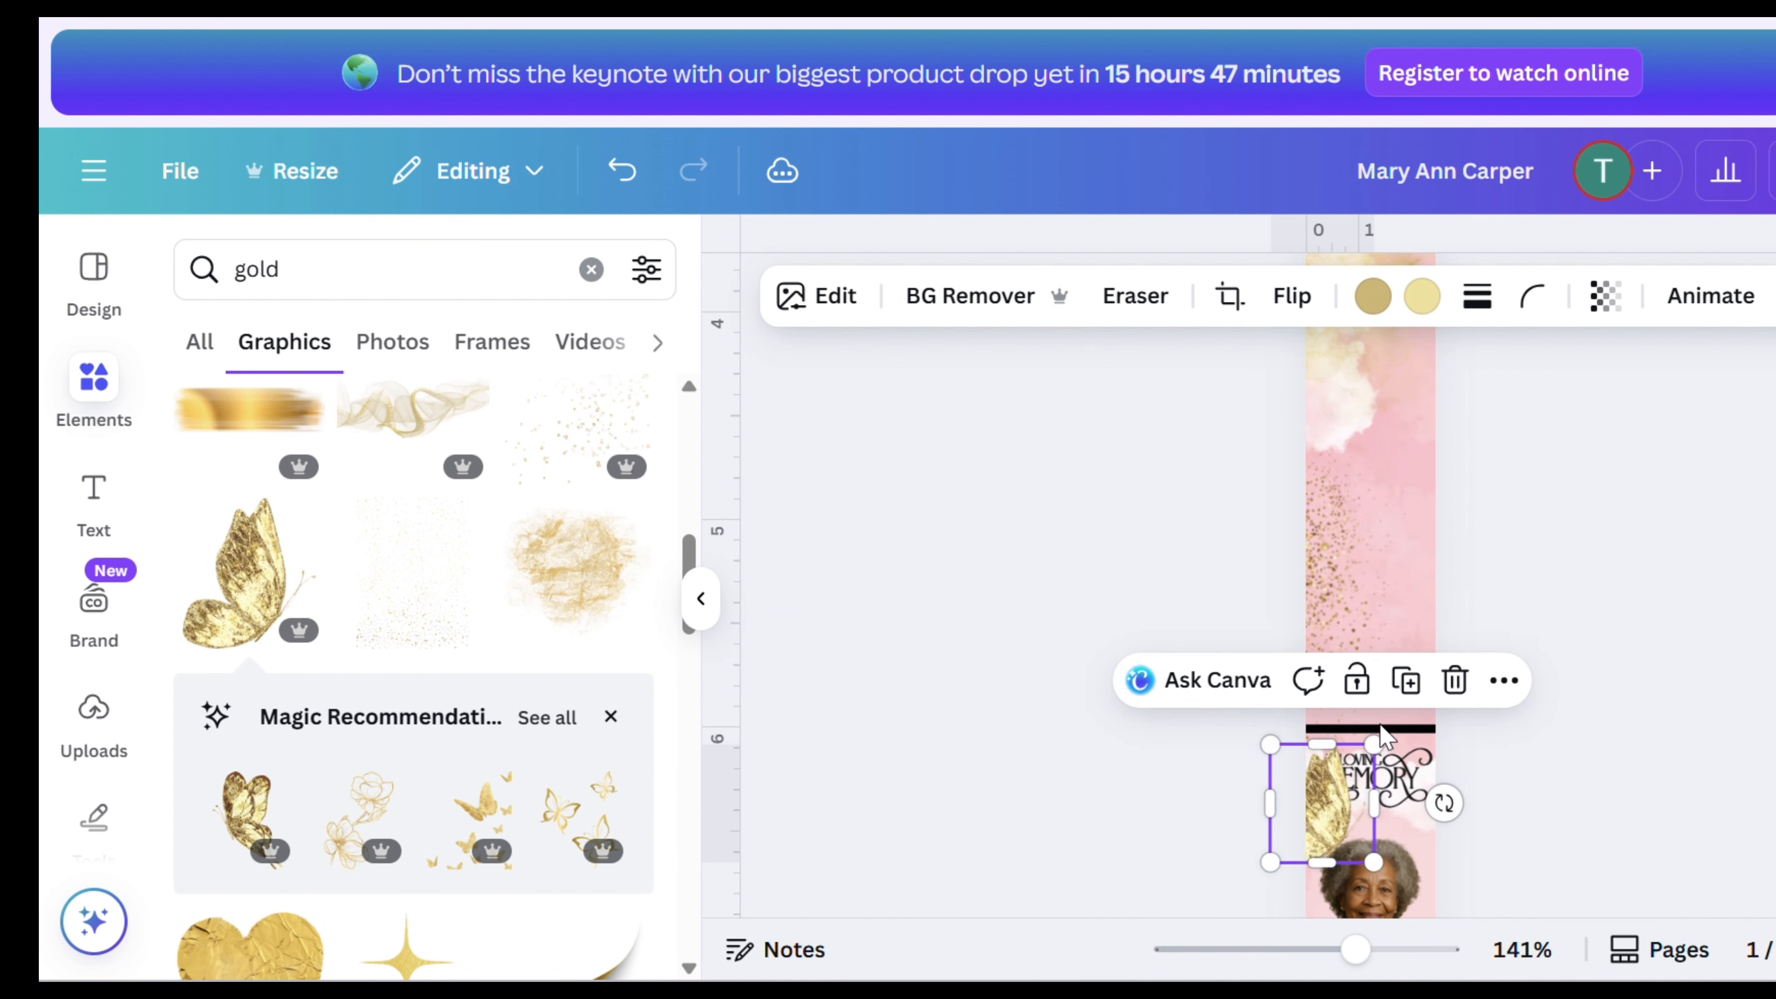
pyautogui.moveTo(1374, 744); pyautogui.dragTo(1321, 775)
pyautogui.click(1670, 792)
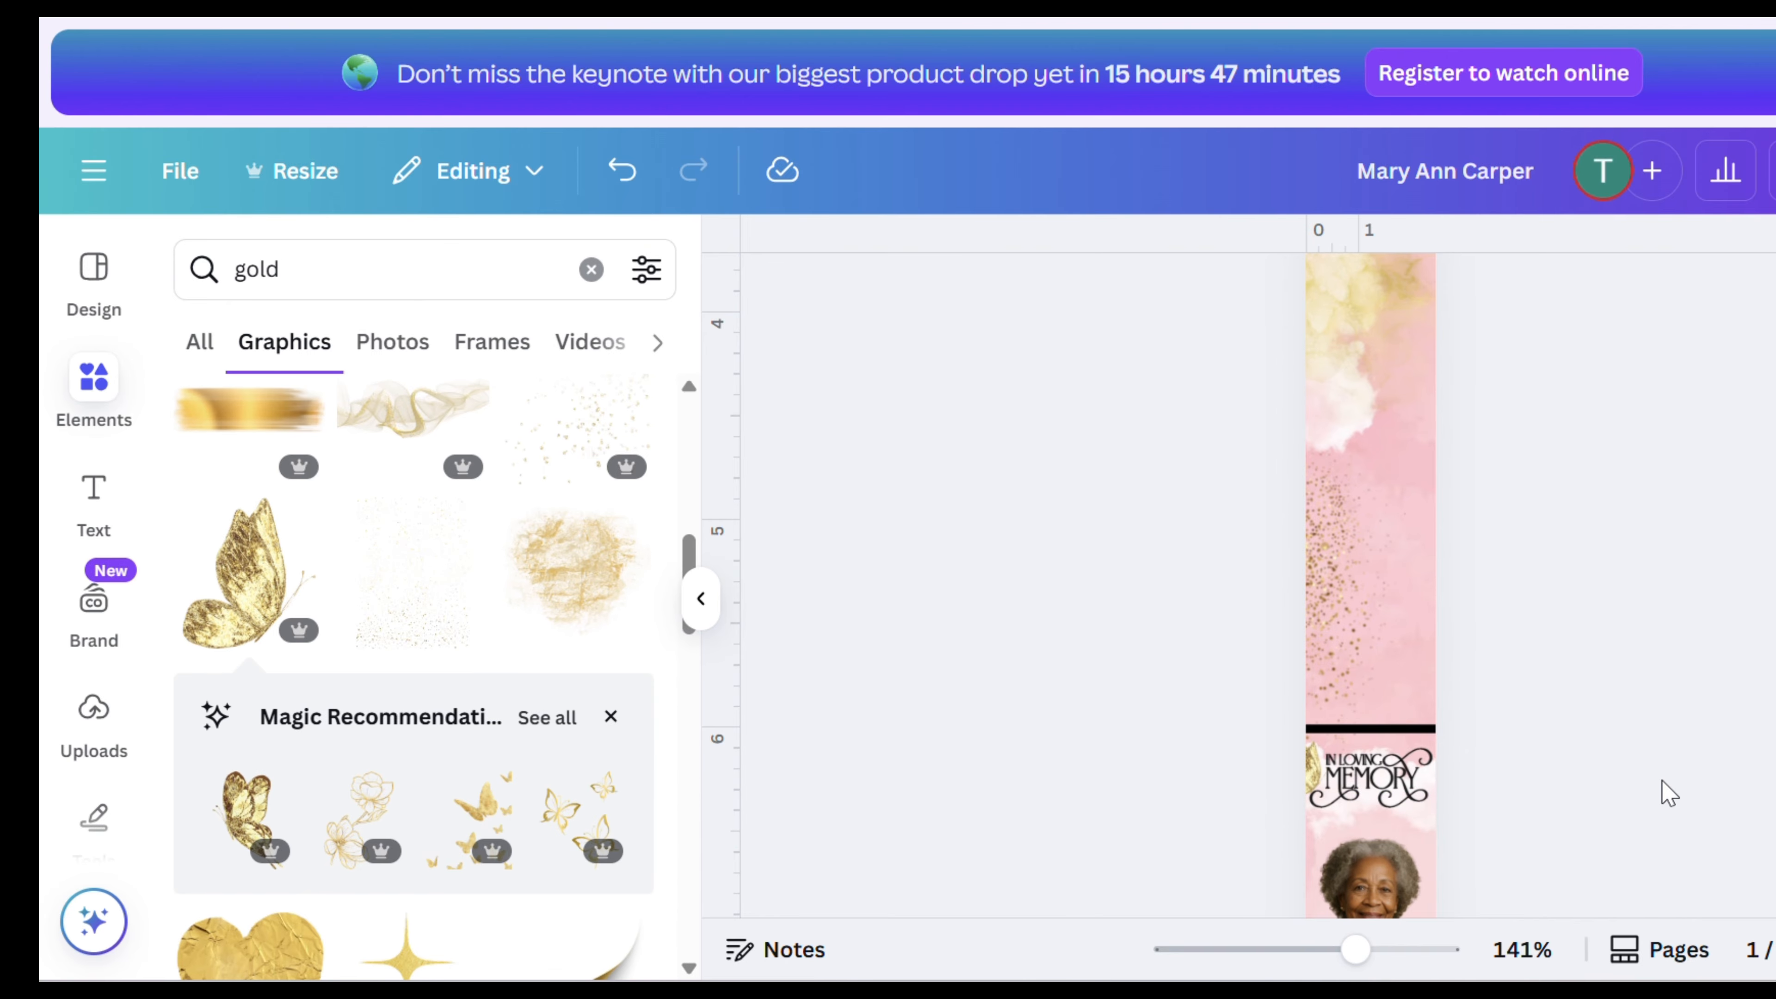
pyautogui.click(1317, 785)
pyautogui.click(1678, 830)
pyautogui.click(1318, 782)
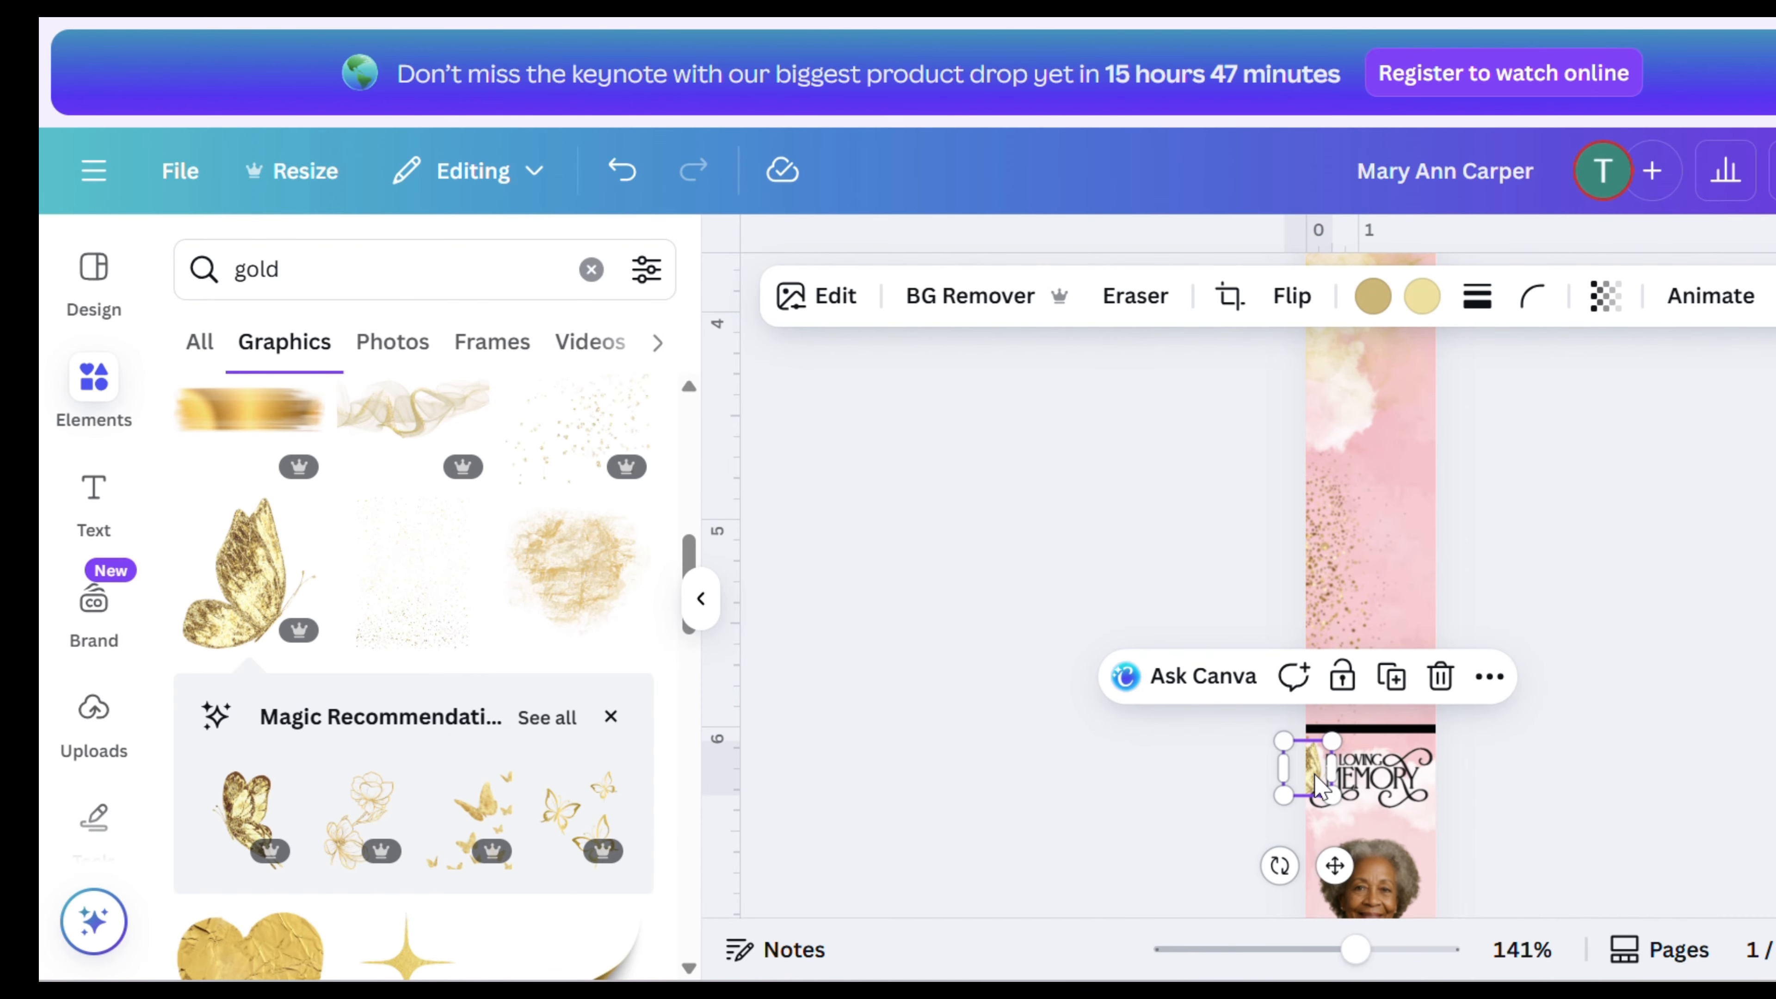
# - Add a second gold butterfly and move it up to the divider line beneath the name
pyautogui.scroll(-2, 282, 619)
pyautogui.click(250, 516)
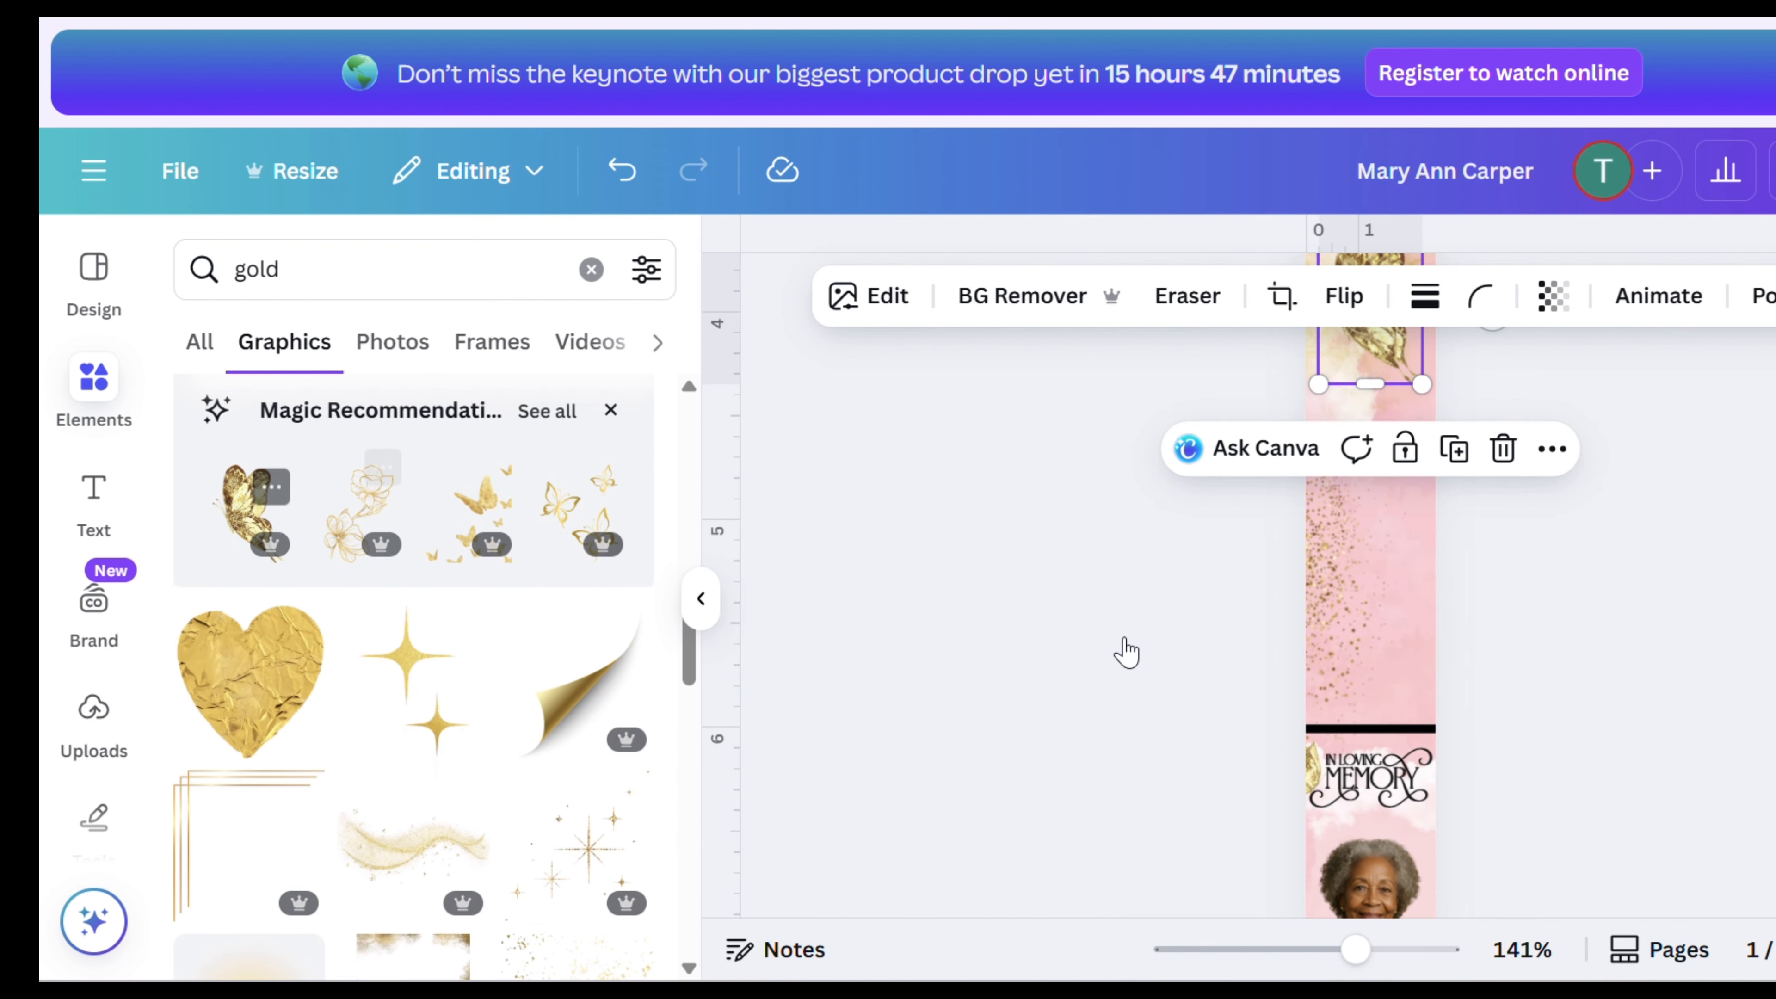
pyautogui.scroll(4, 1623, 688)
pyautogui.moveTo(1369, 883); pyautogui.dragTo(1406, 549)
pyautogui.scroll(4, 1413, 560)
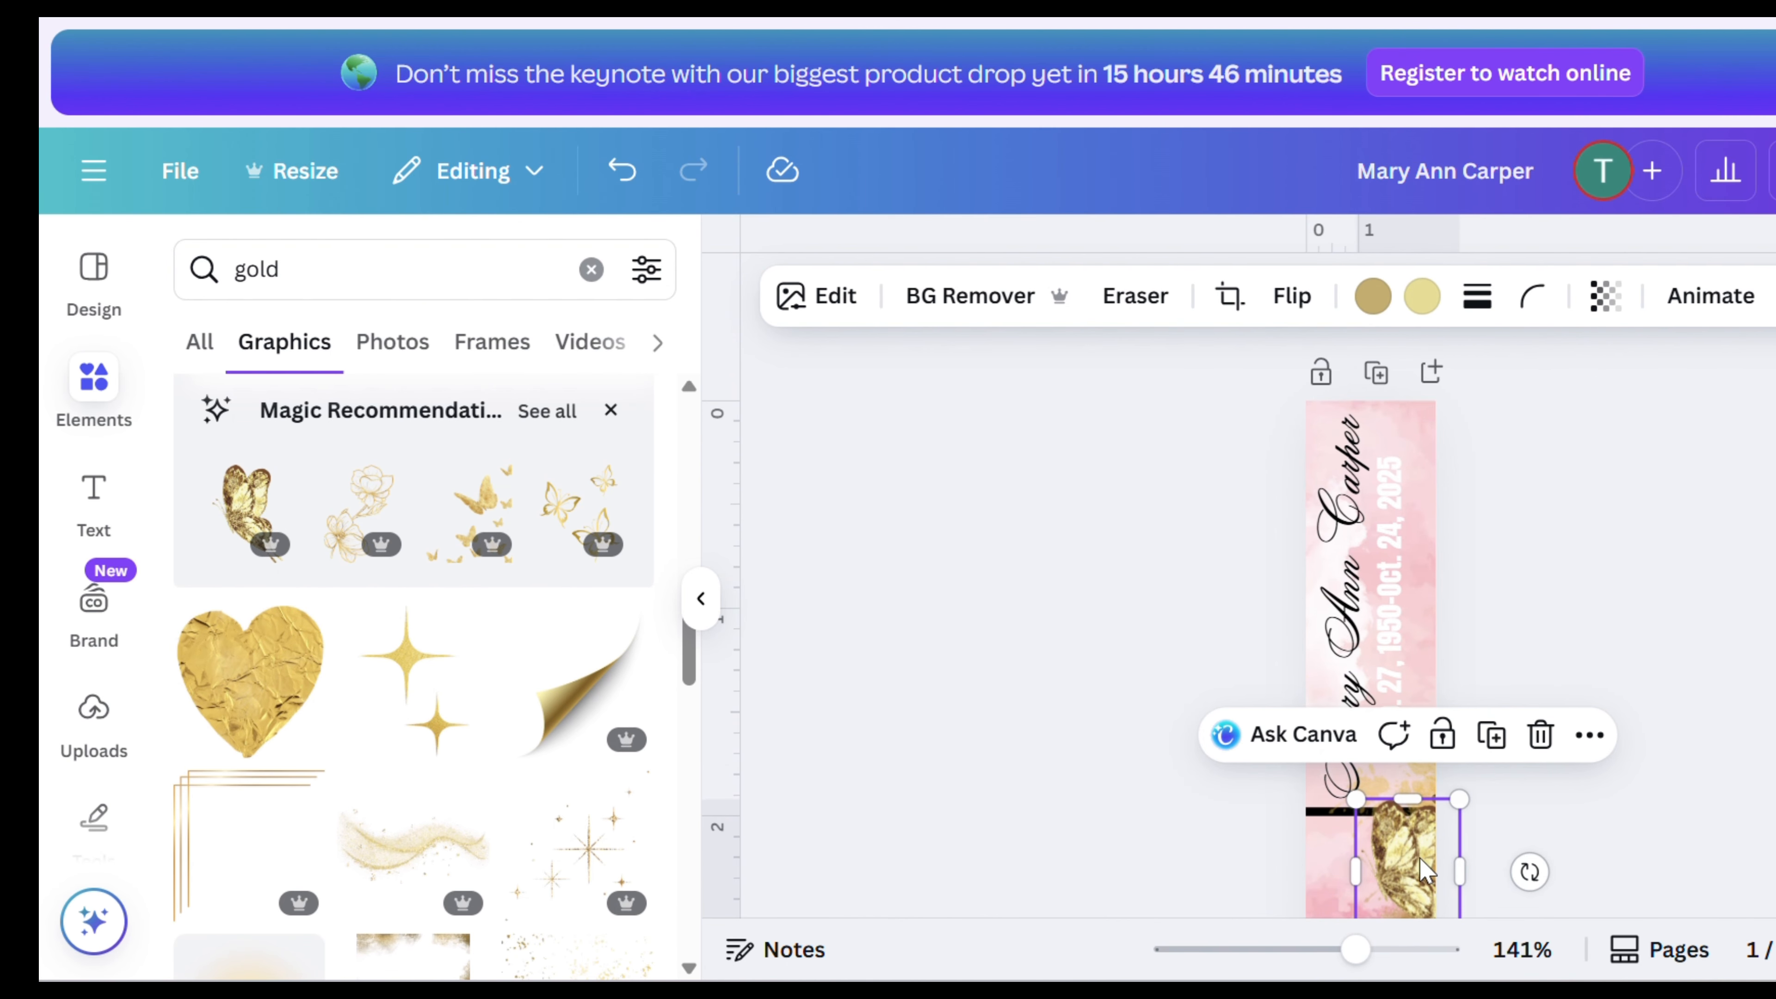
# - Move the second gold butterfly to the bookmark's top-right corner, then rotate and shrink it to fit there
pyautogui.moveTo(1427, 864); pyautogui.dragTo(1433, 434)
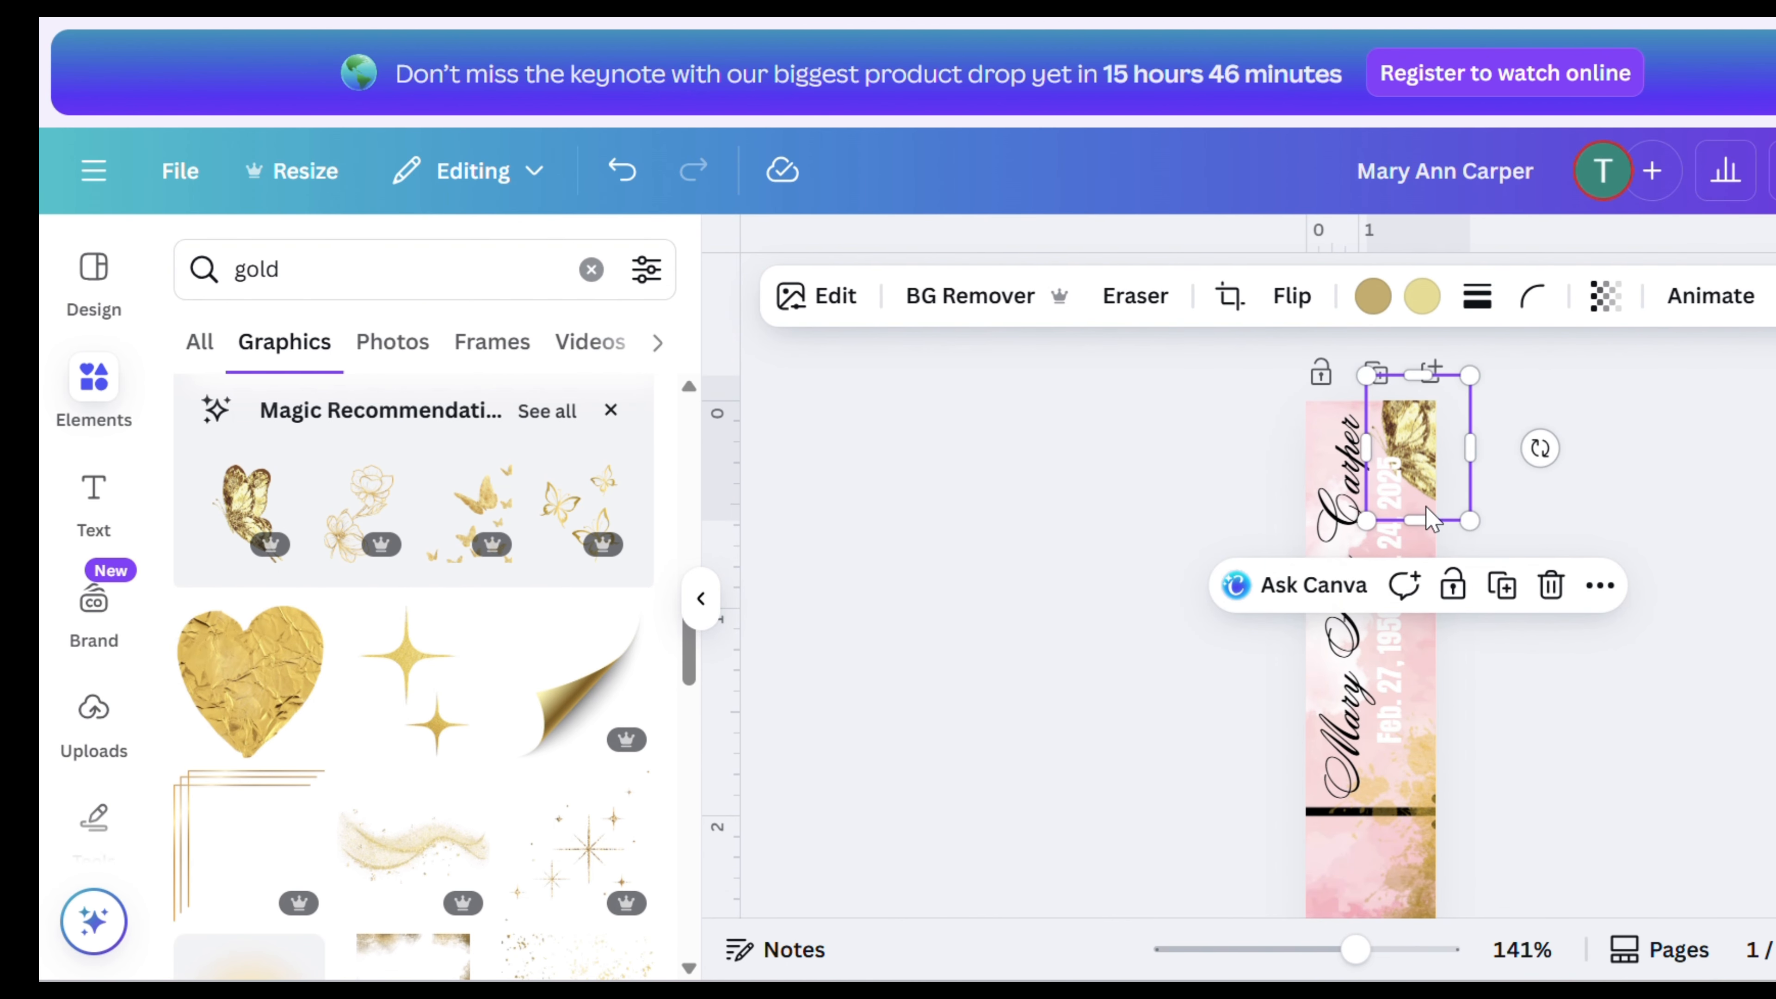
pyautogui.moveTo(1539, 448); pyautogui.dragTo(1421, 306)
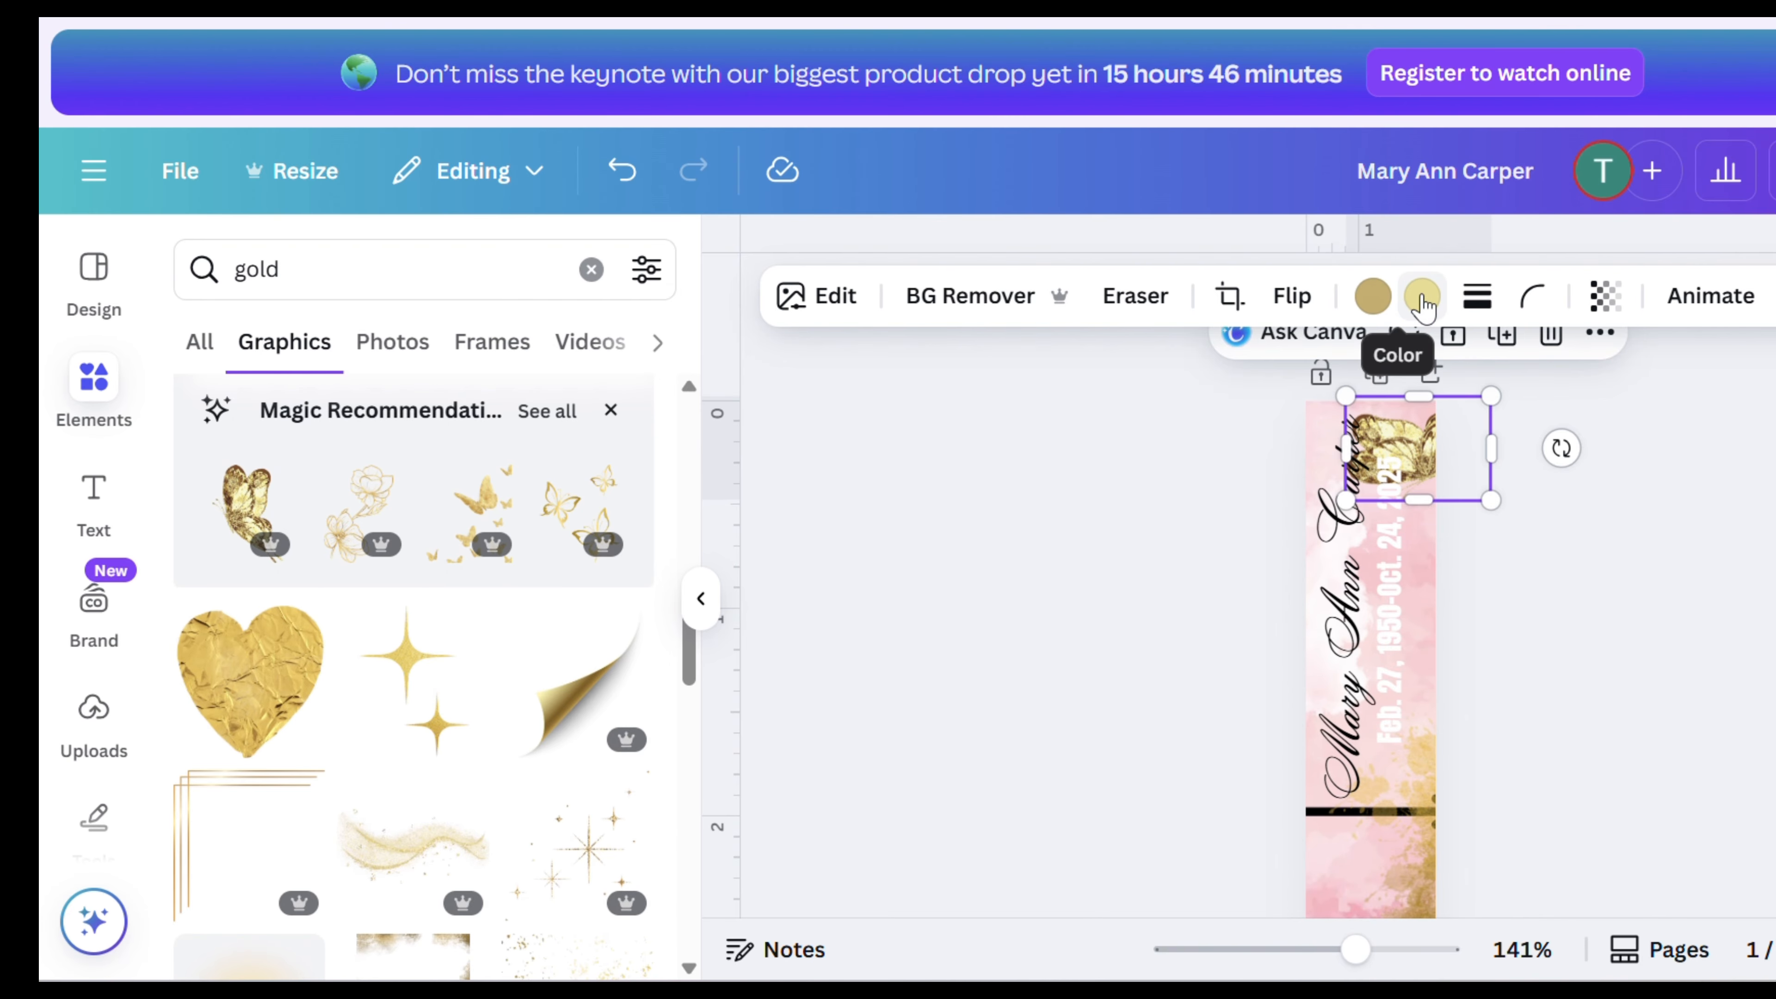
pyautogui.moveTo(1487, 498); pyautogui.dragTo(1424, 445)
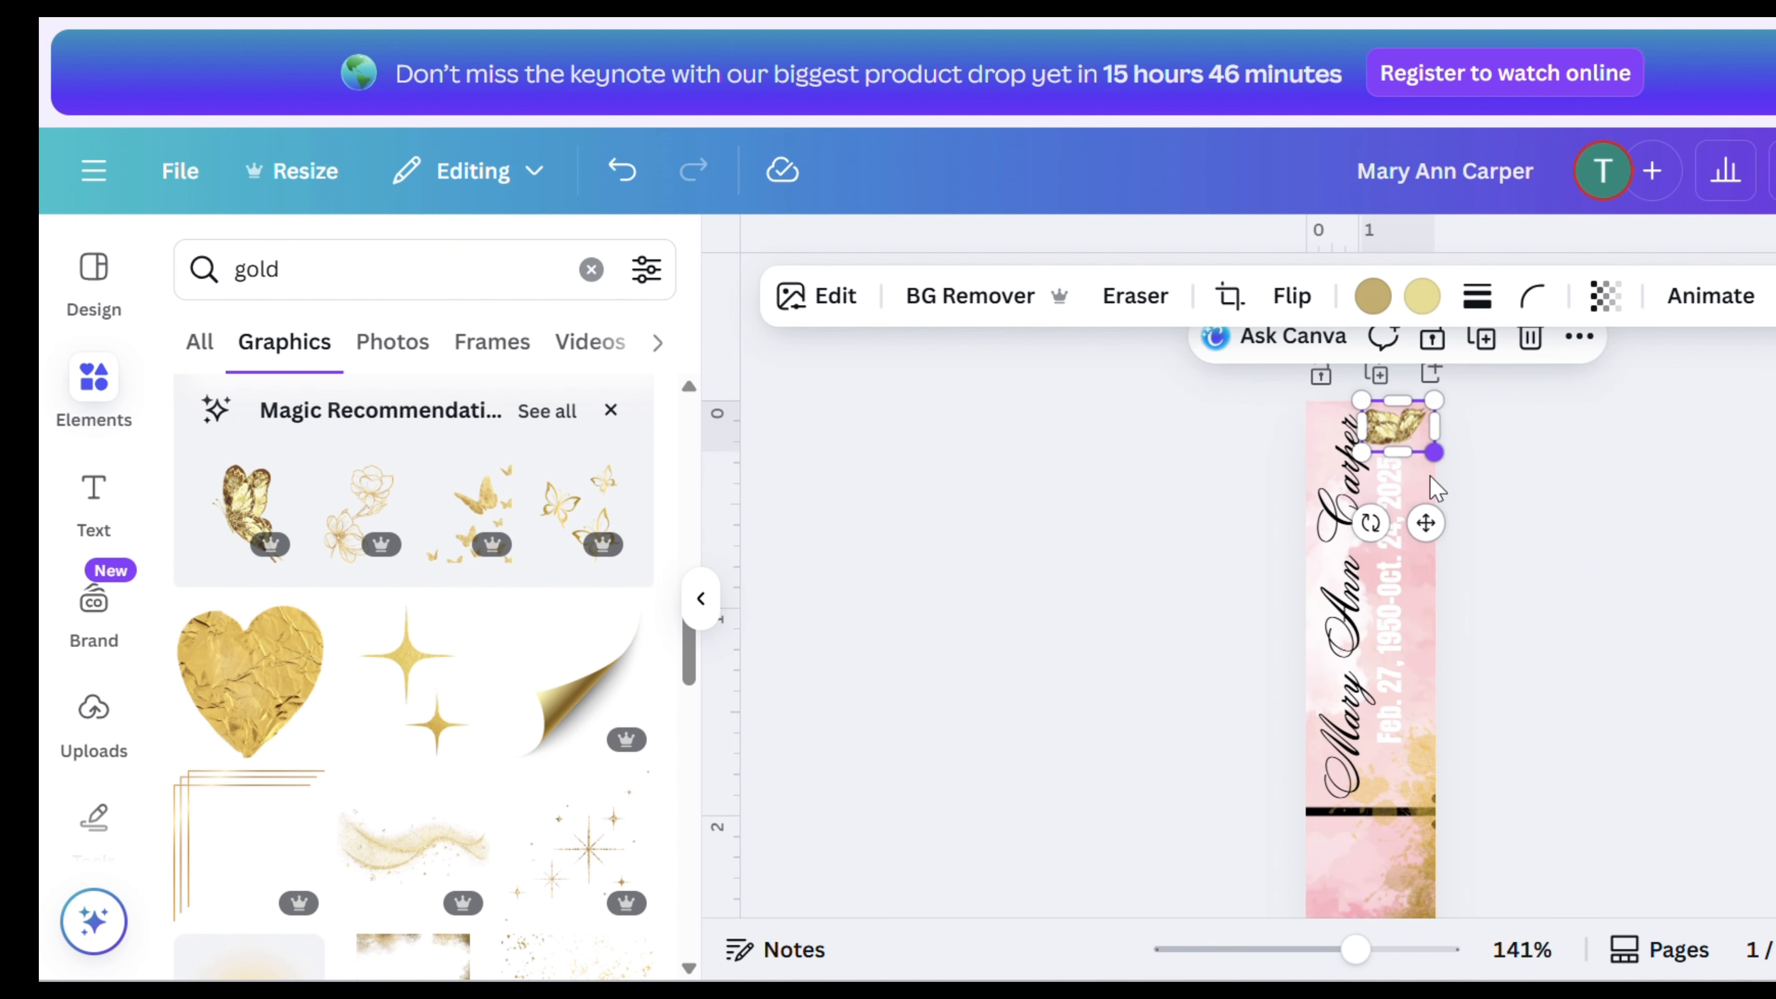
pyautogui.moveTo(1370, 523); pyautogui.dragTo(1343, 509)
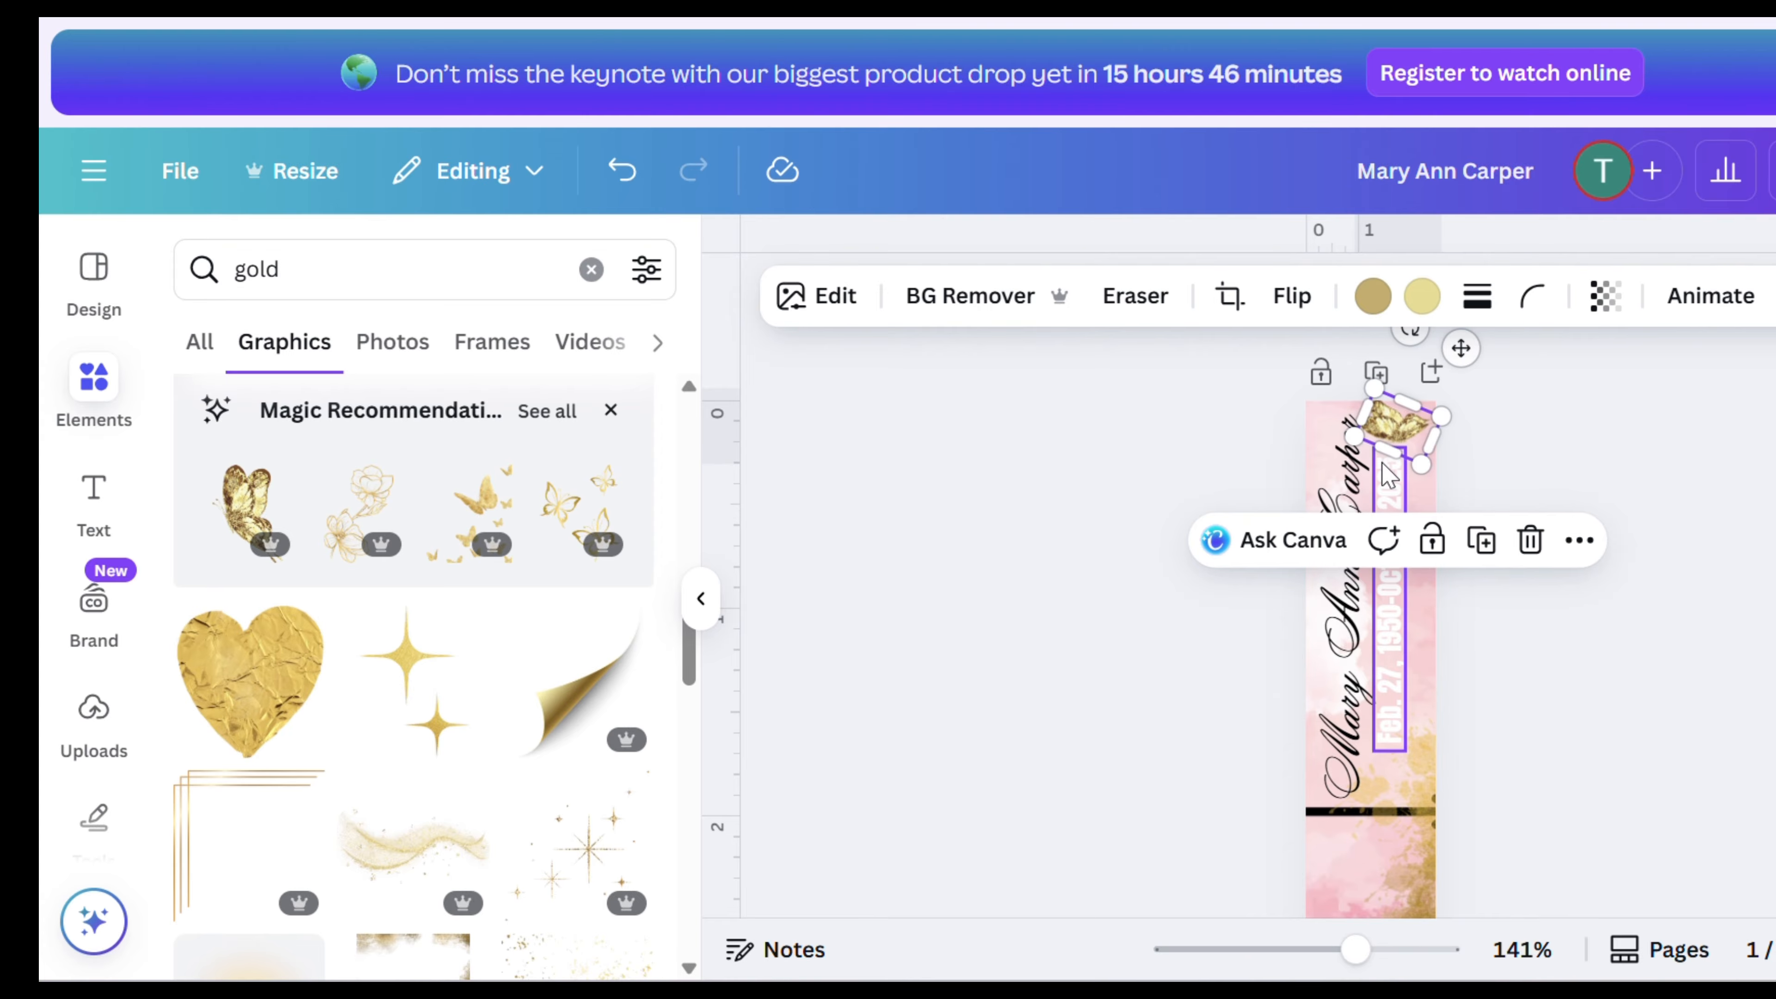
pyautogui.moveTo(1420, 465); pyautogui.dragTo(1407, 451)
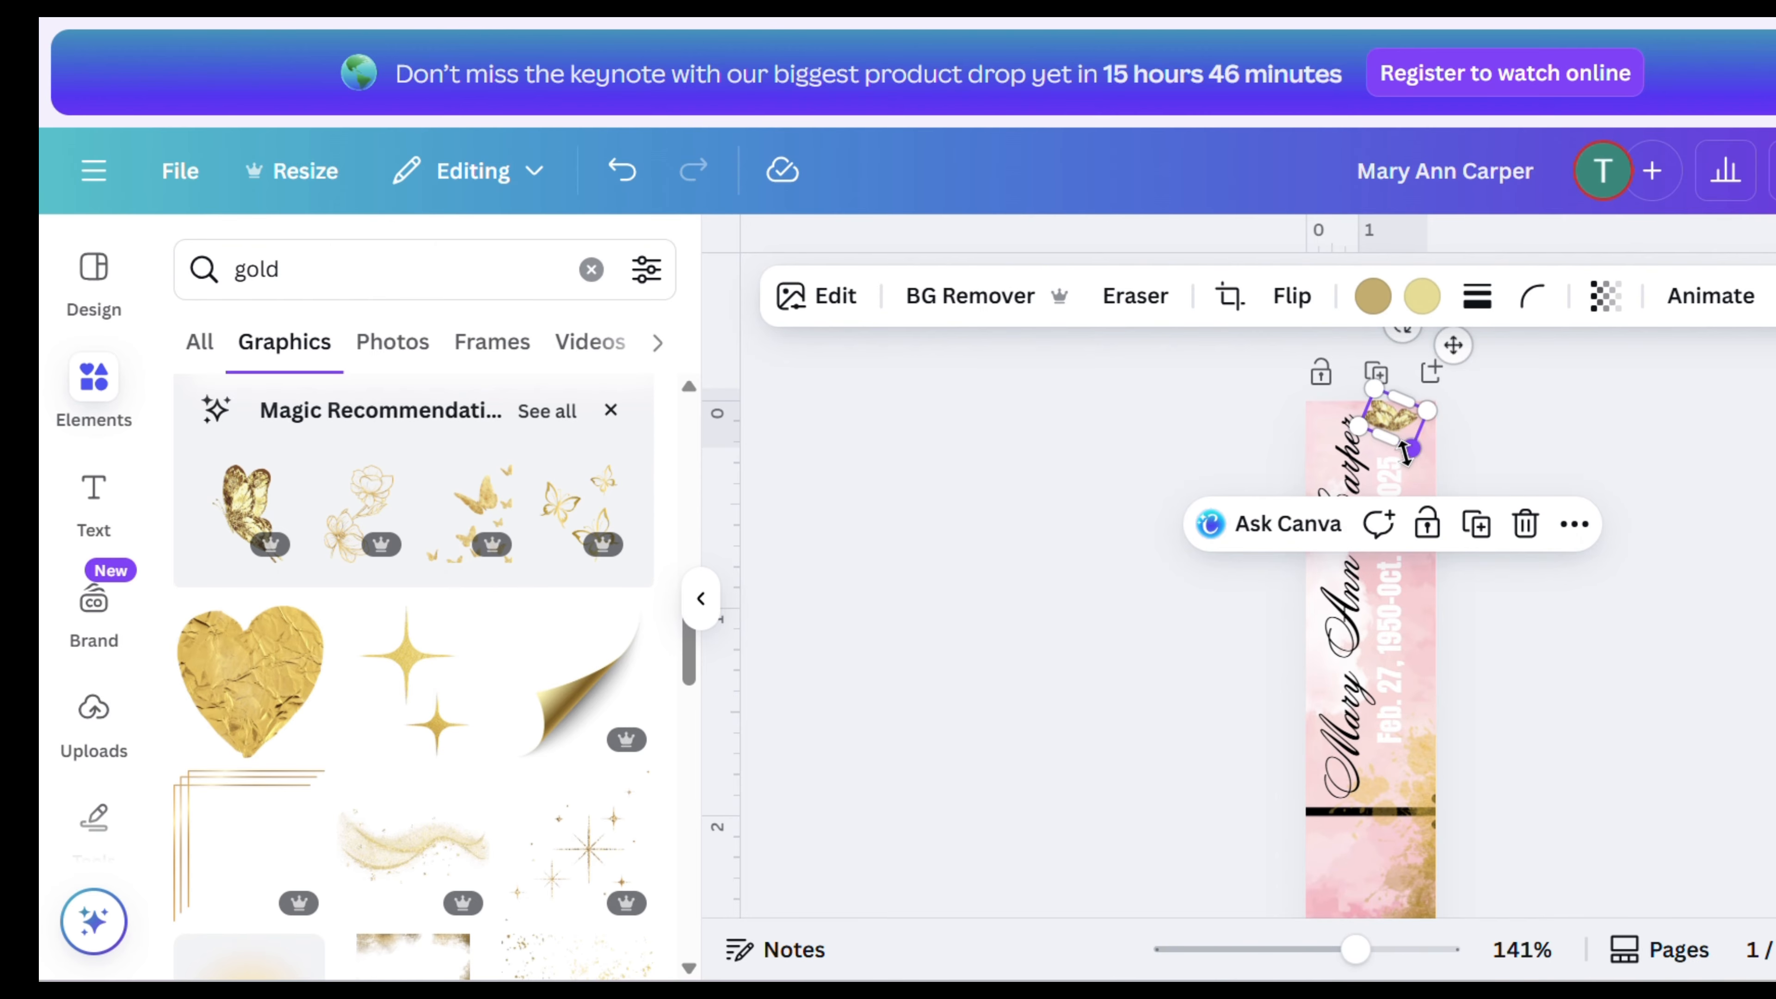
pyautogui.click(1548, 488)
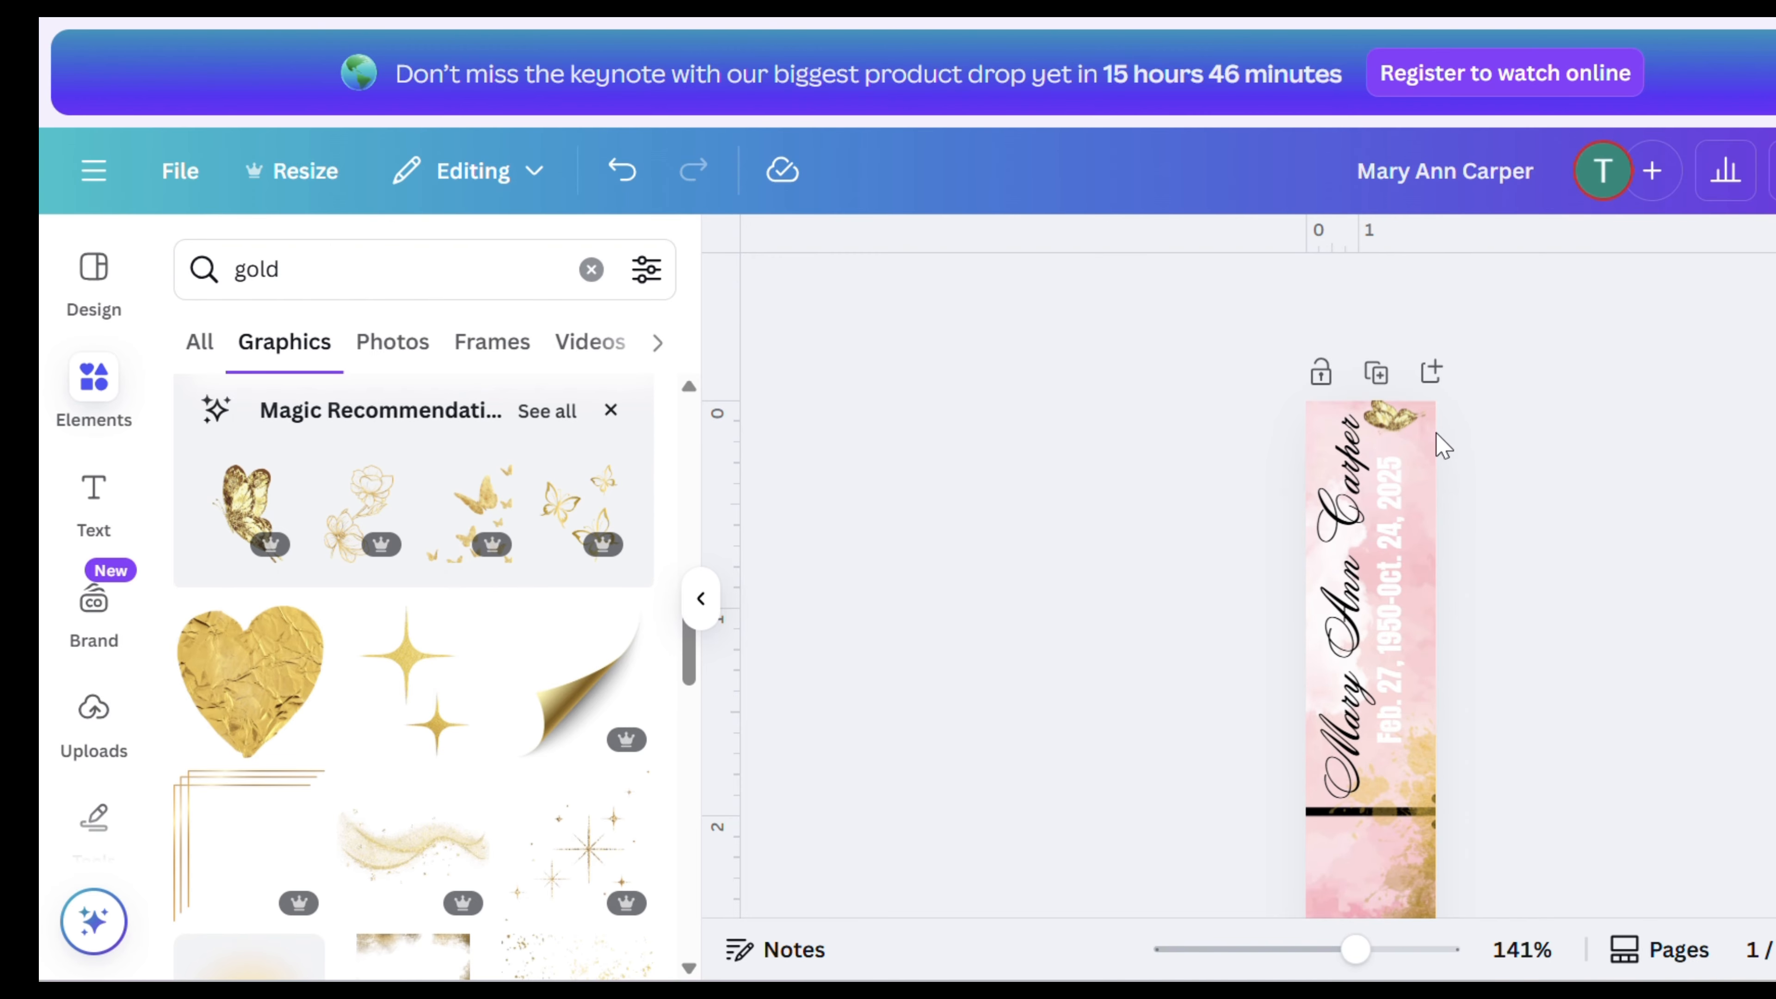
pyautogui.moveTo(1405, 428)
pyautogui.mouseDown()
pyautogui.moveTo(1414, 444)
pyautogui.moveTo(1353, 434)
pyautogui.moveTo(1389, 430)
pyautogui.mouseUp()
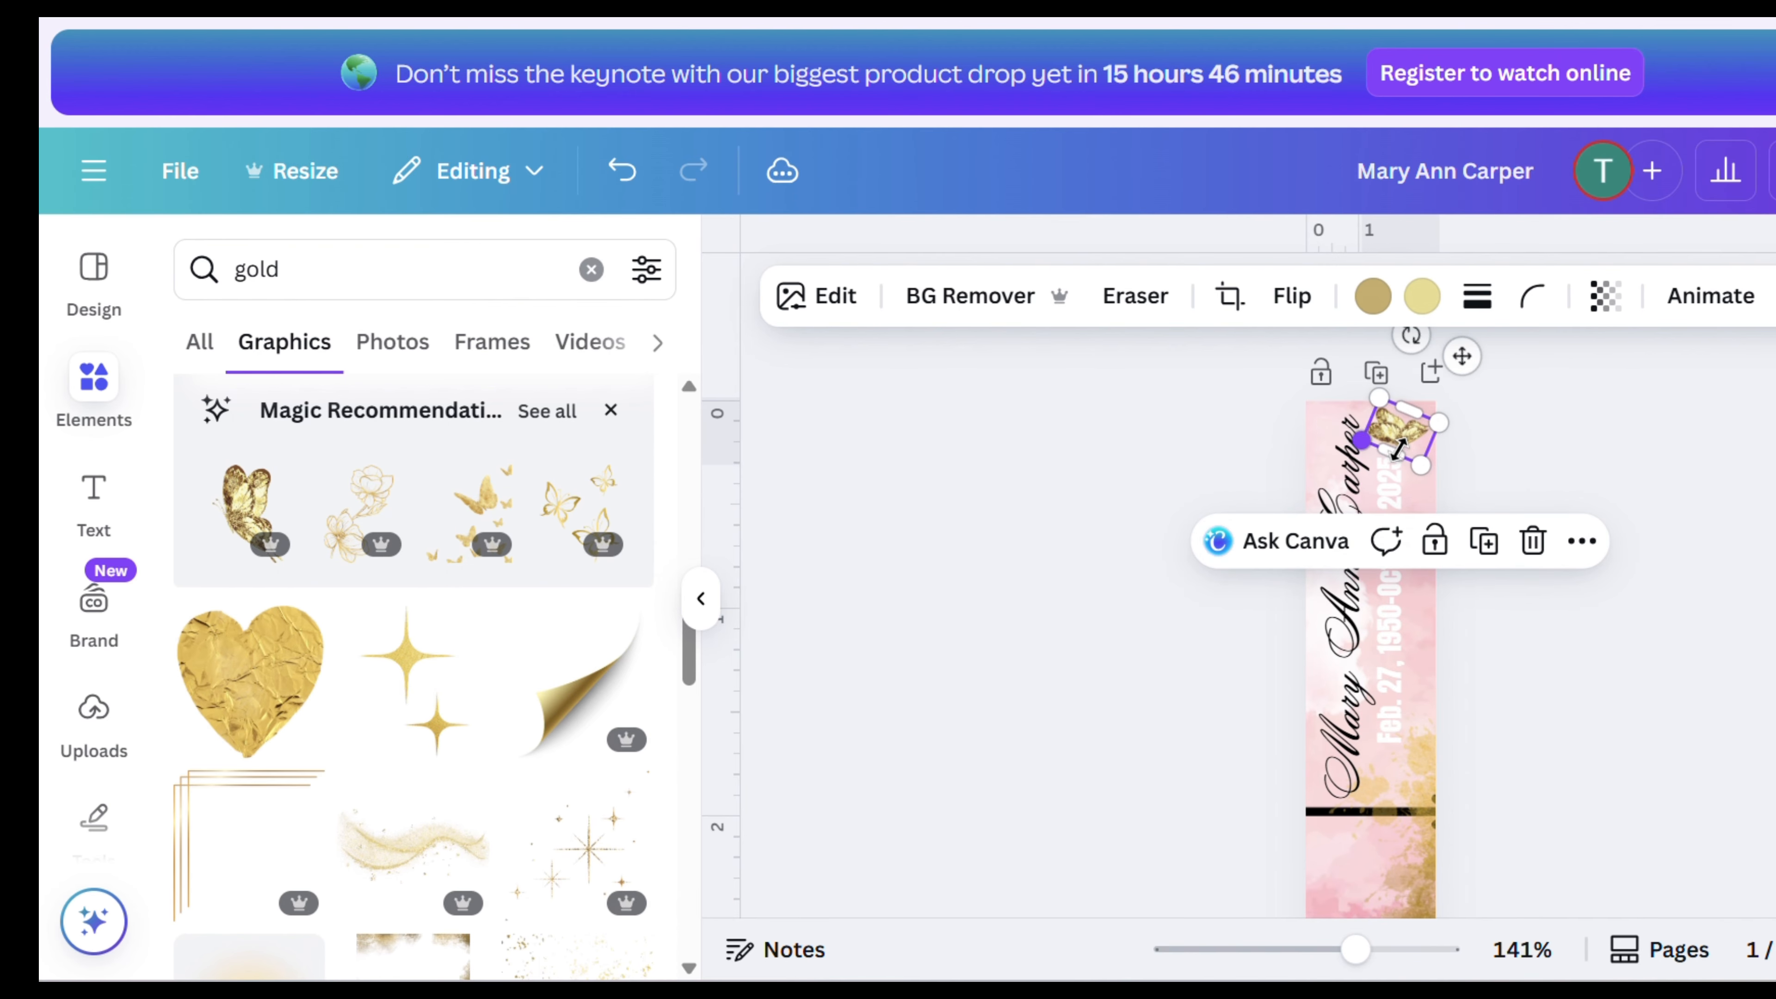
pyautogui.click(1555, 480)
pyautogui.scroll(-1, 1555, 479)
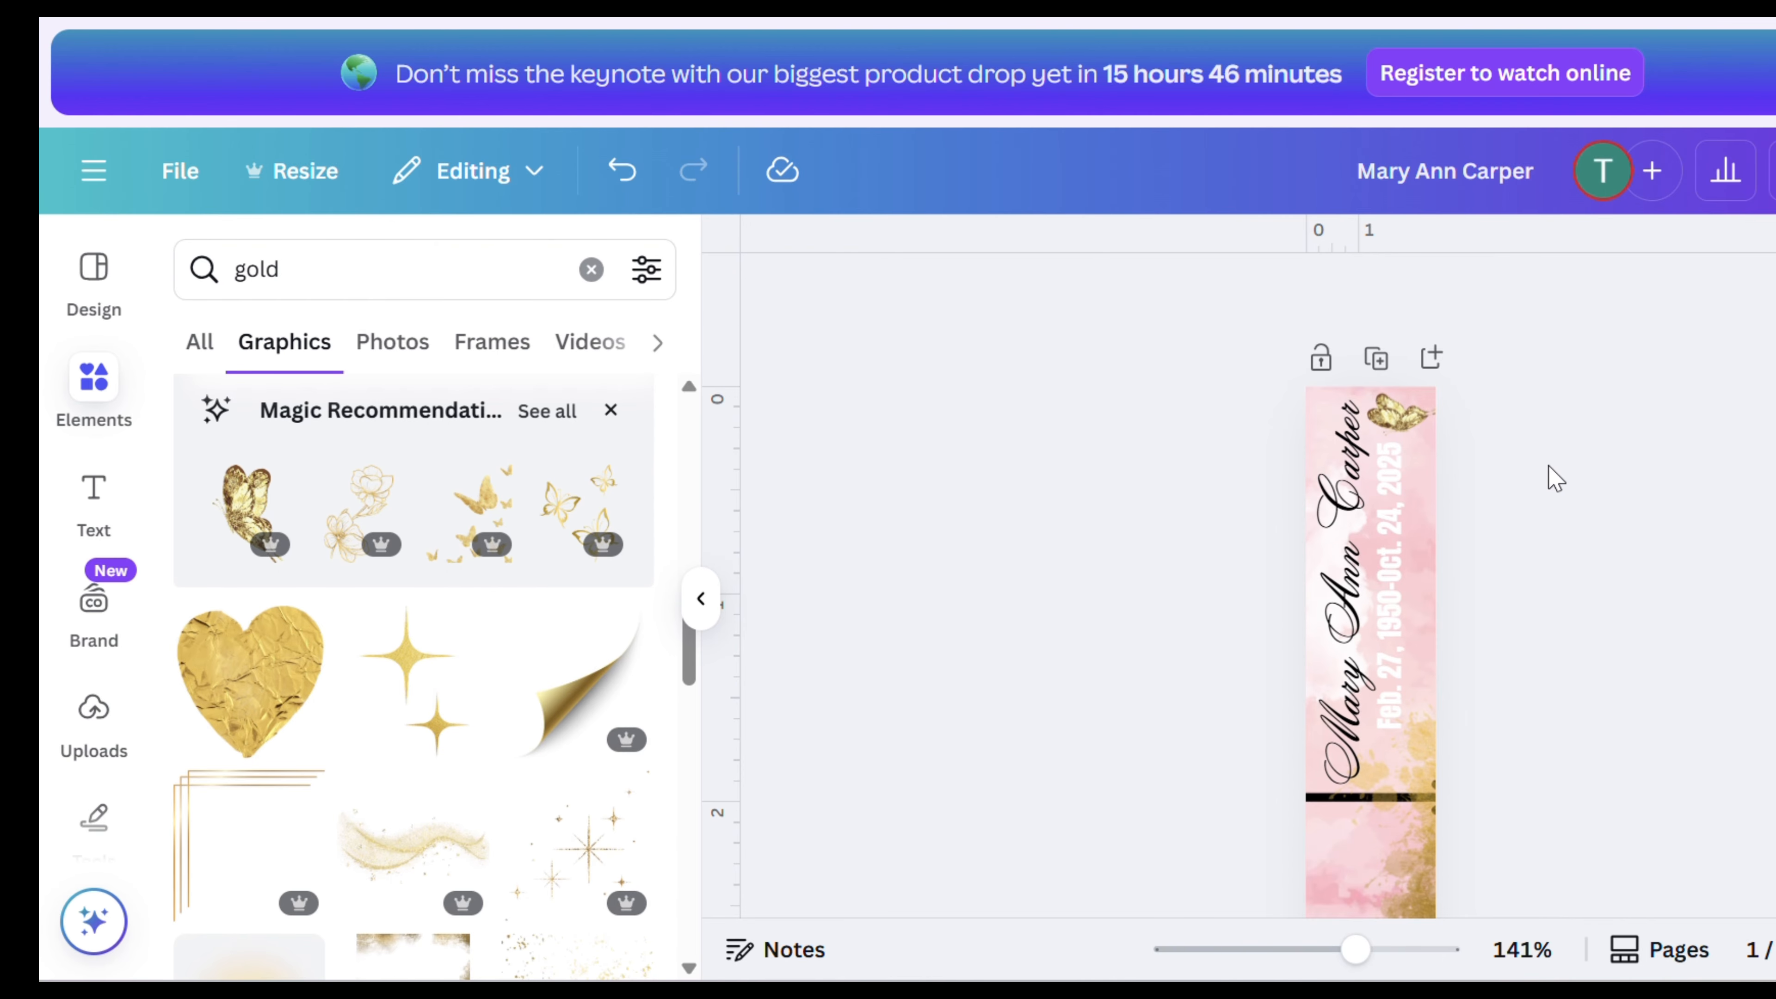
pyautogui.scroll(-10, 1555, 479)
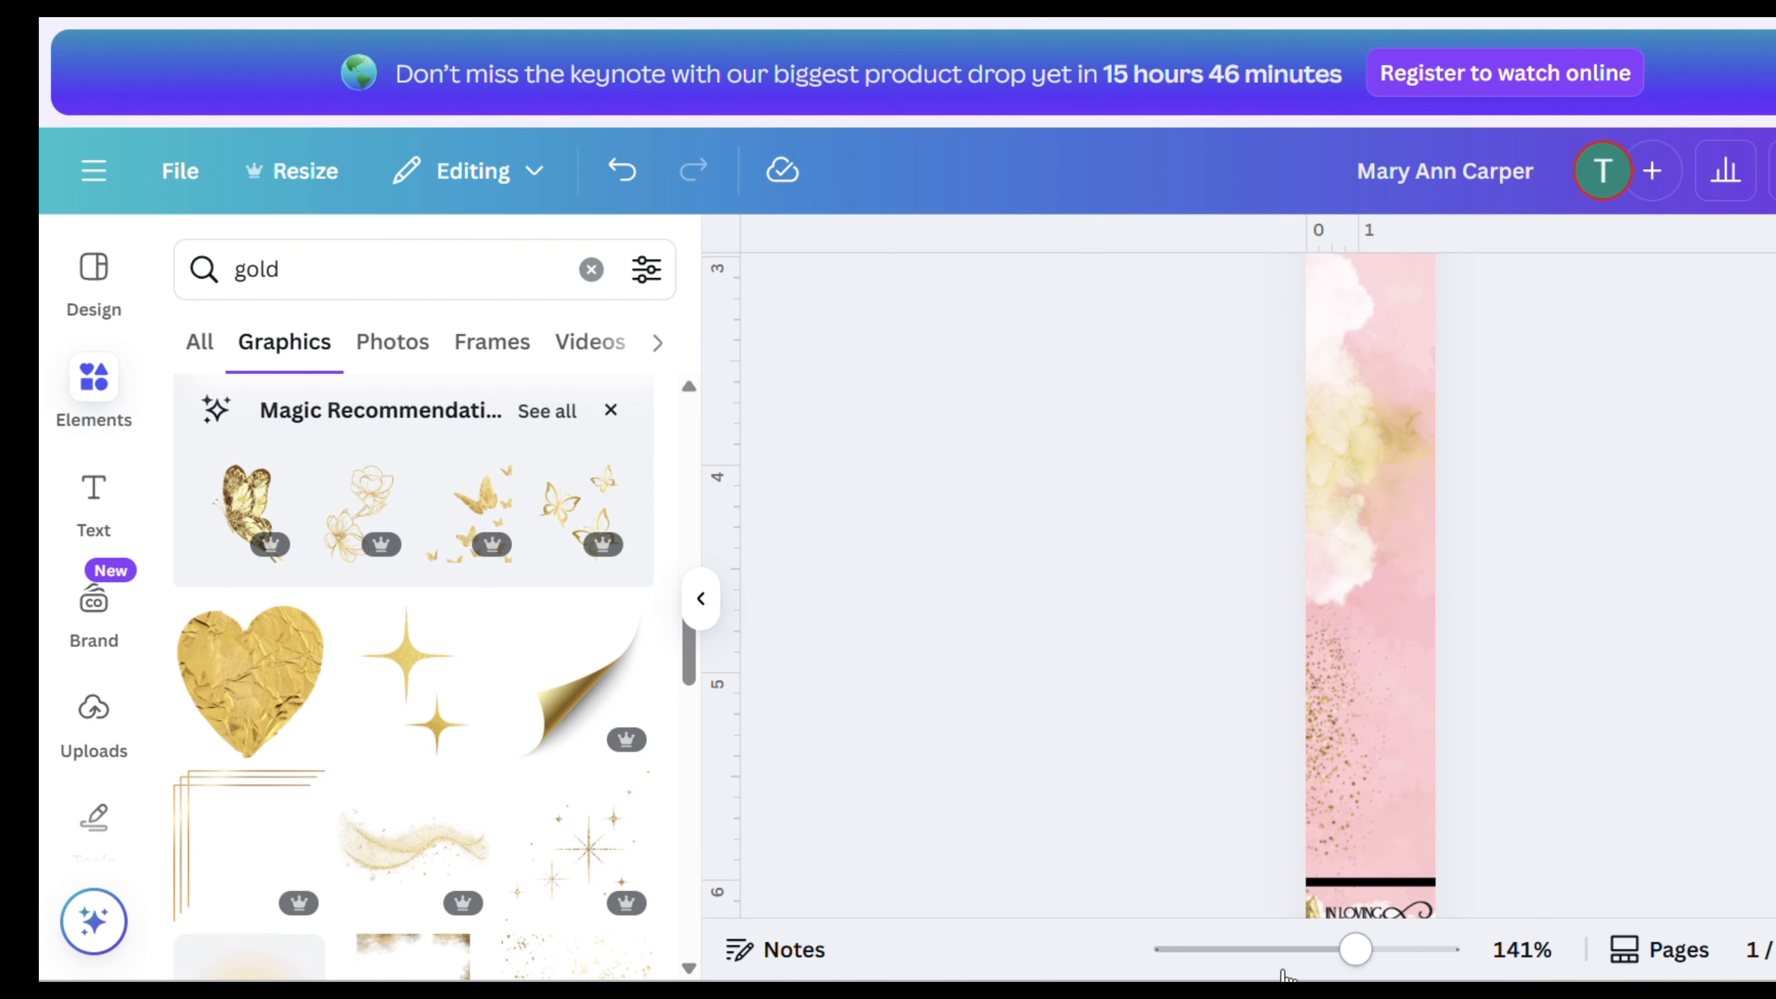
pyautogui.moveTo(1357, 955); pyautogui.dragTo(1270, 944)
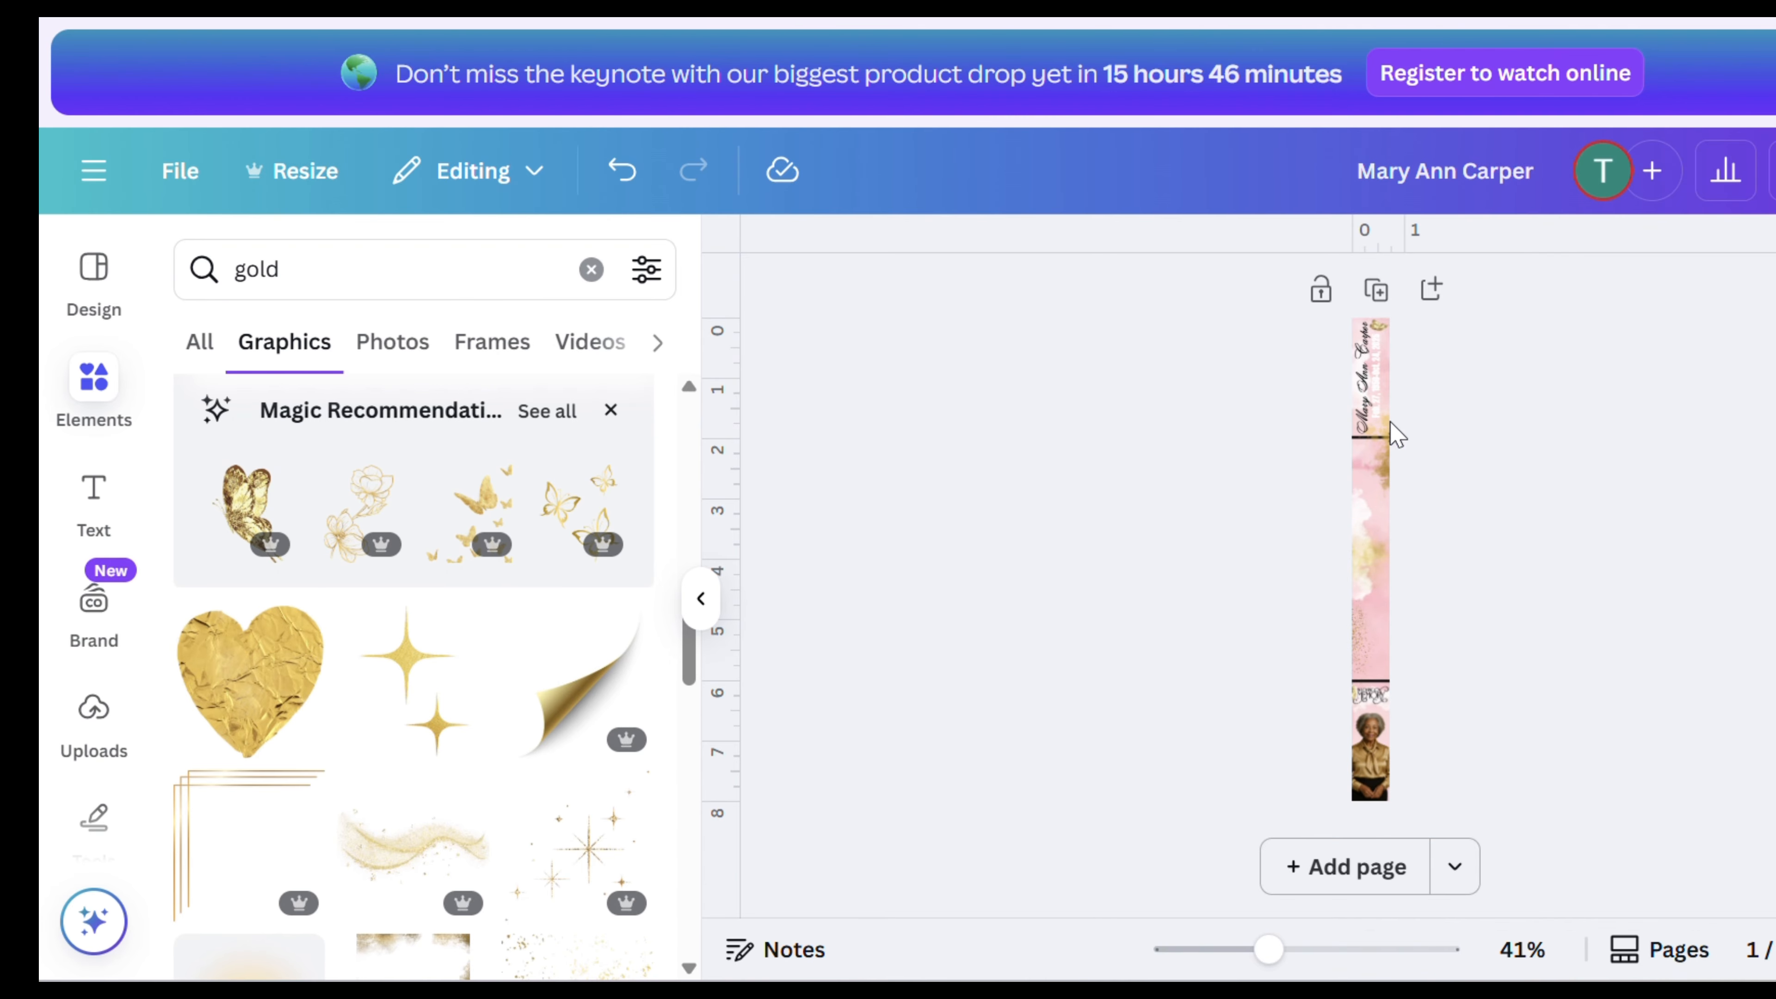
pyautogui.click(1377, 691)
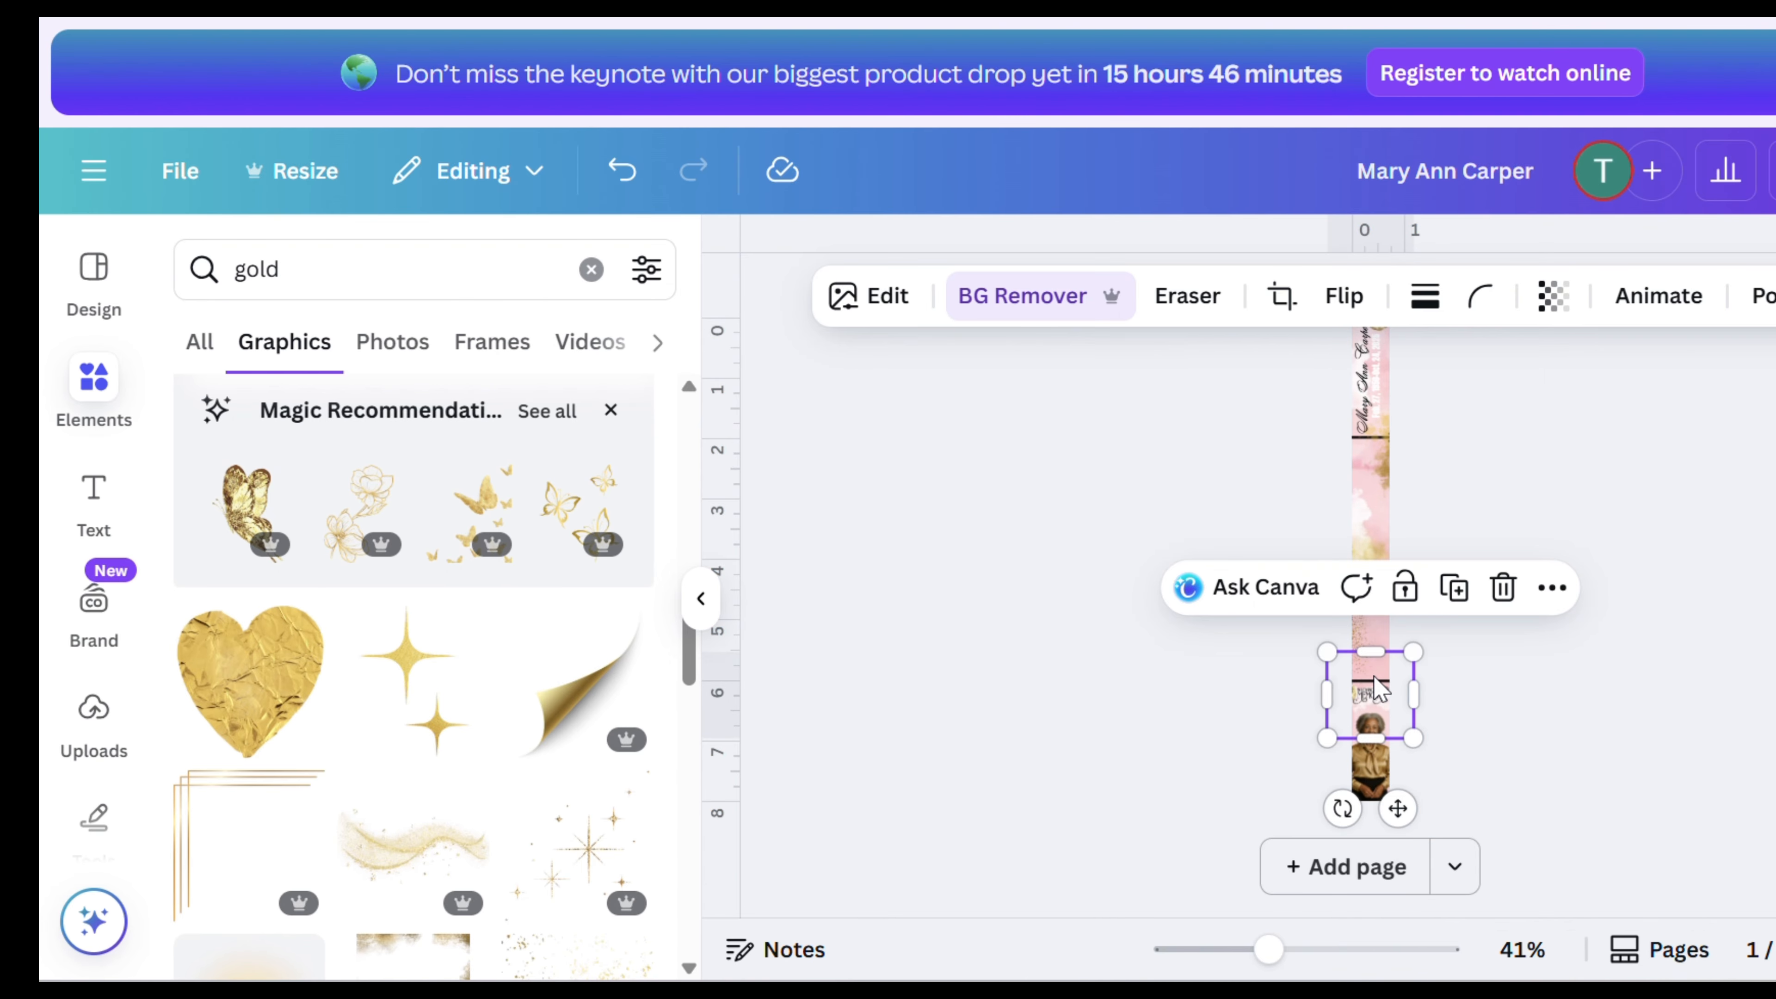
pyautogui.rightClick(1375, 680)
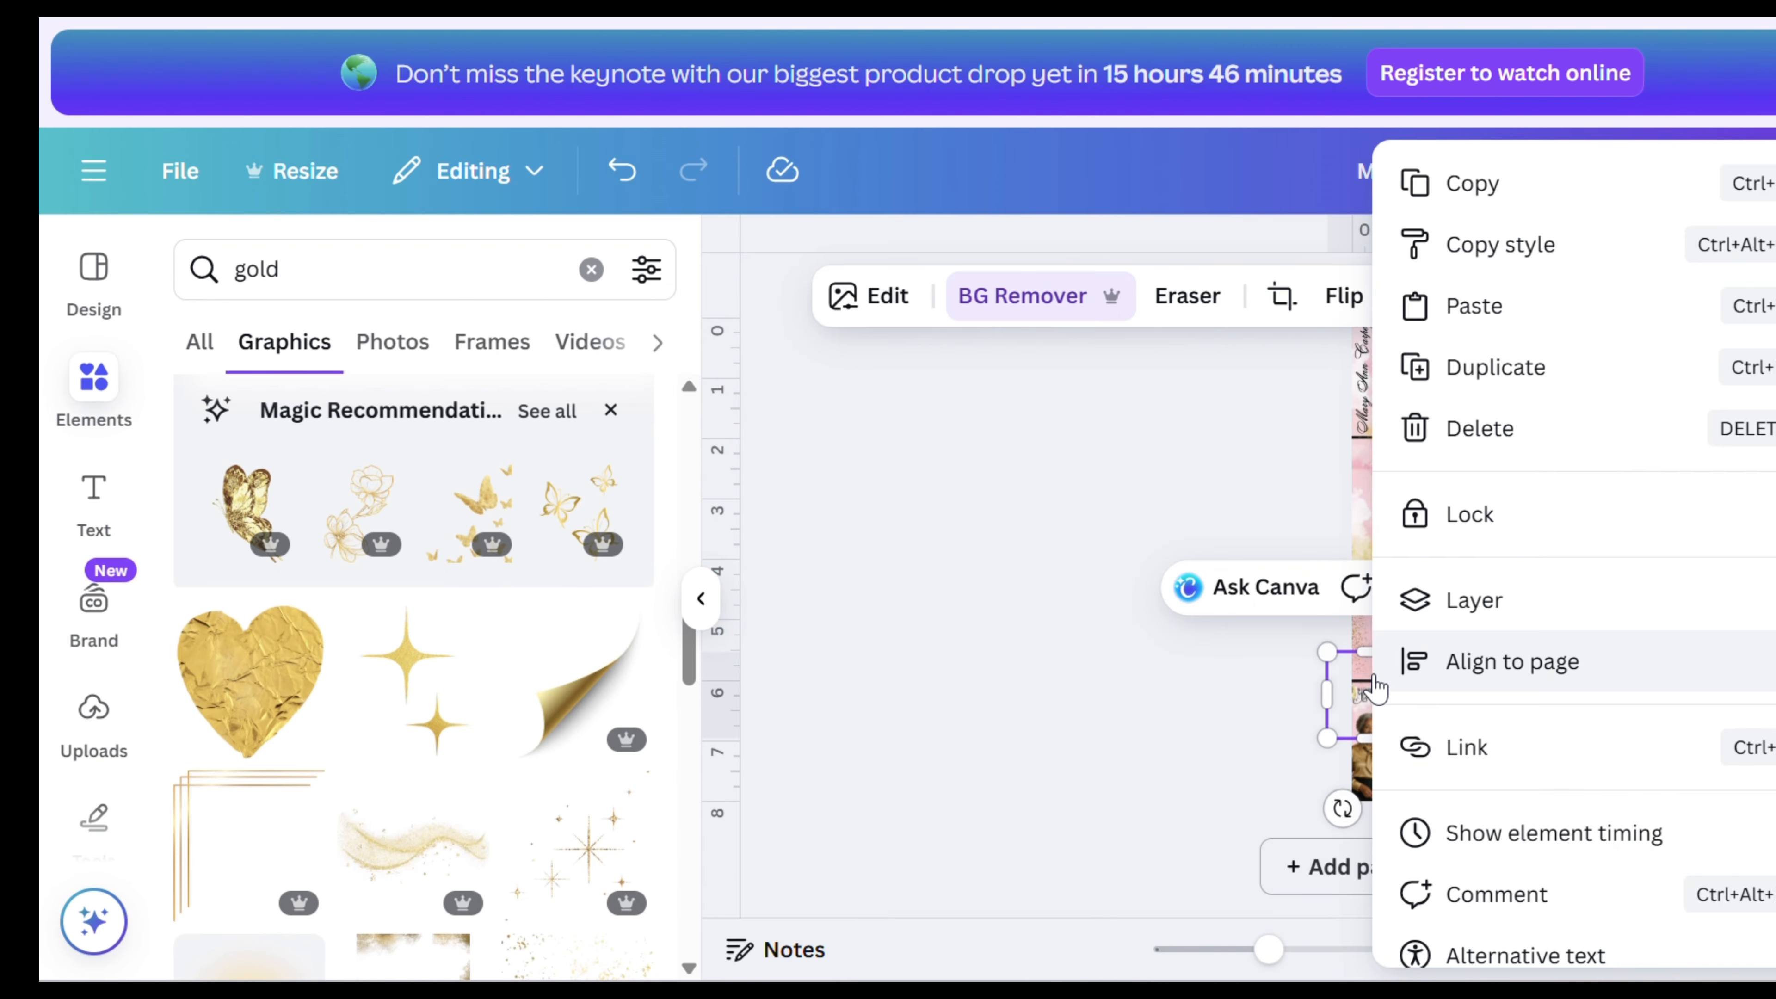
pyautogui.click(1475, 435)
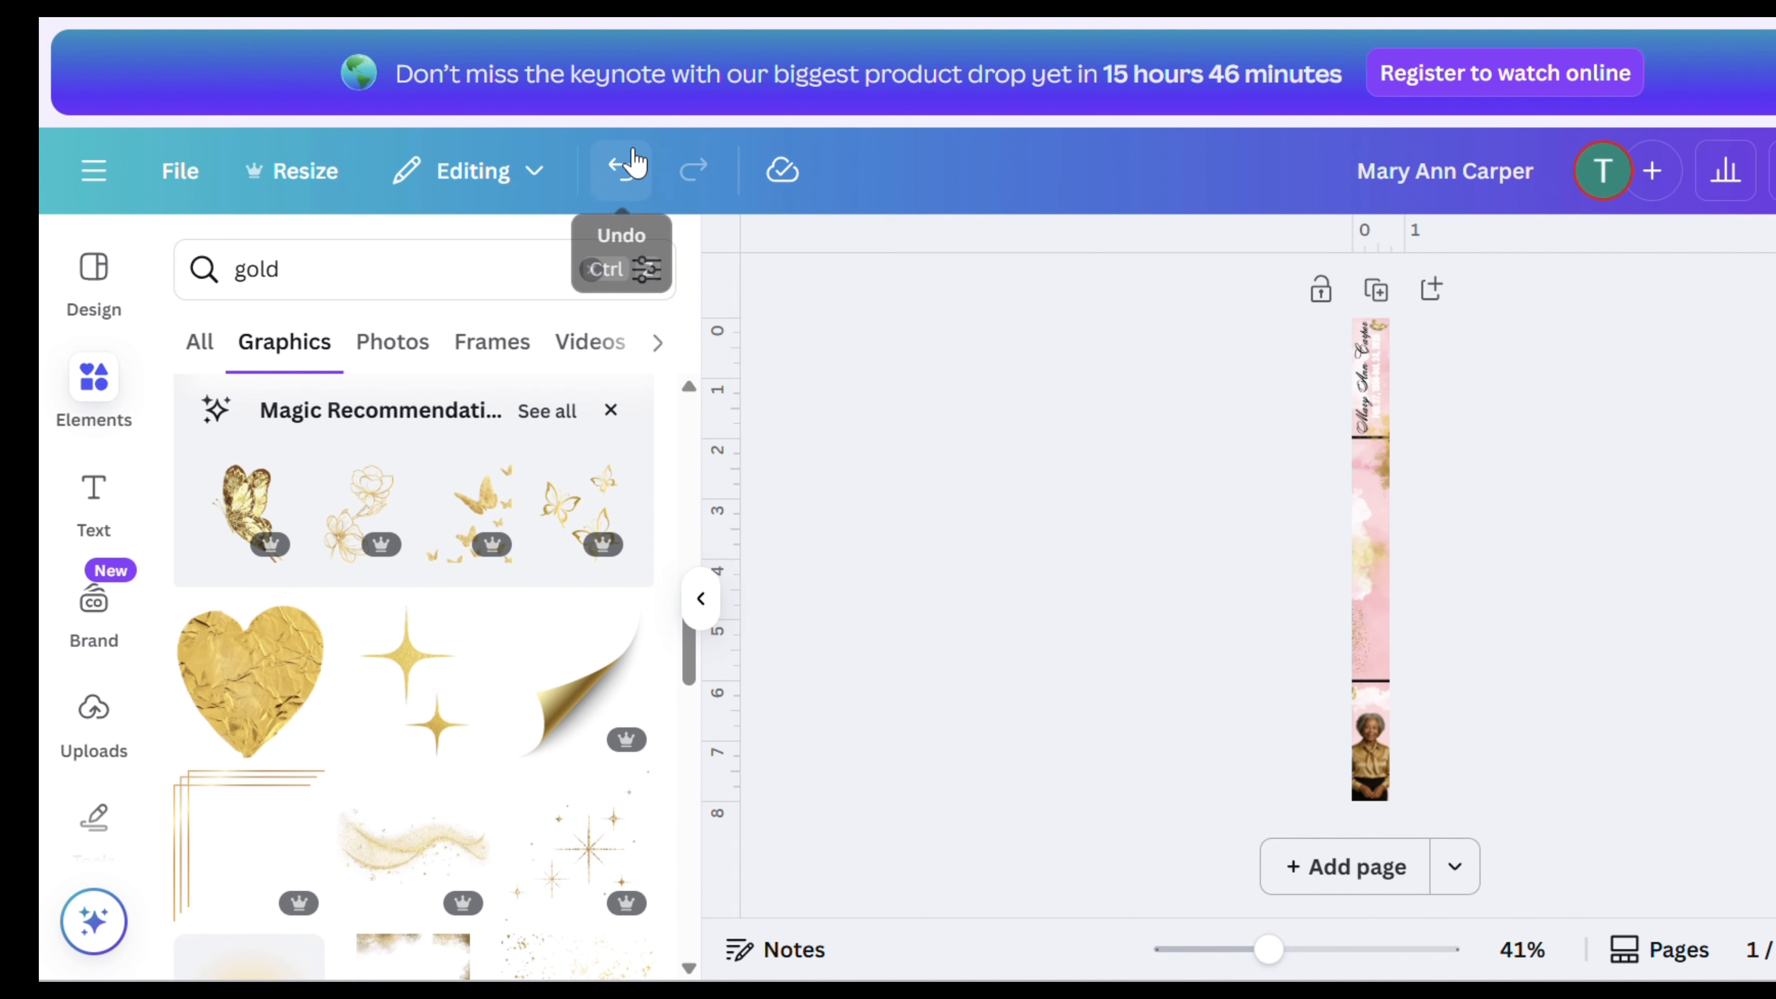
pyautogui.click(623, 169)
# - Open the layers list and delete both leftover black arrow elements from the design
pyautogui.rightClick(1364, 608)
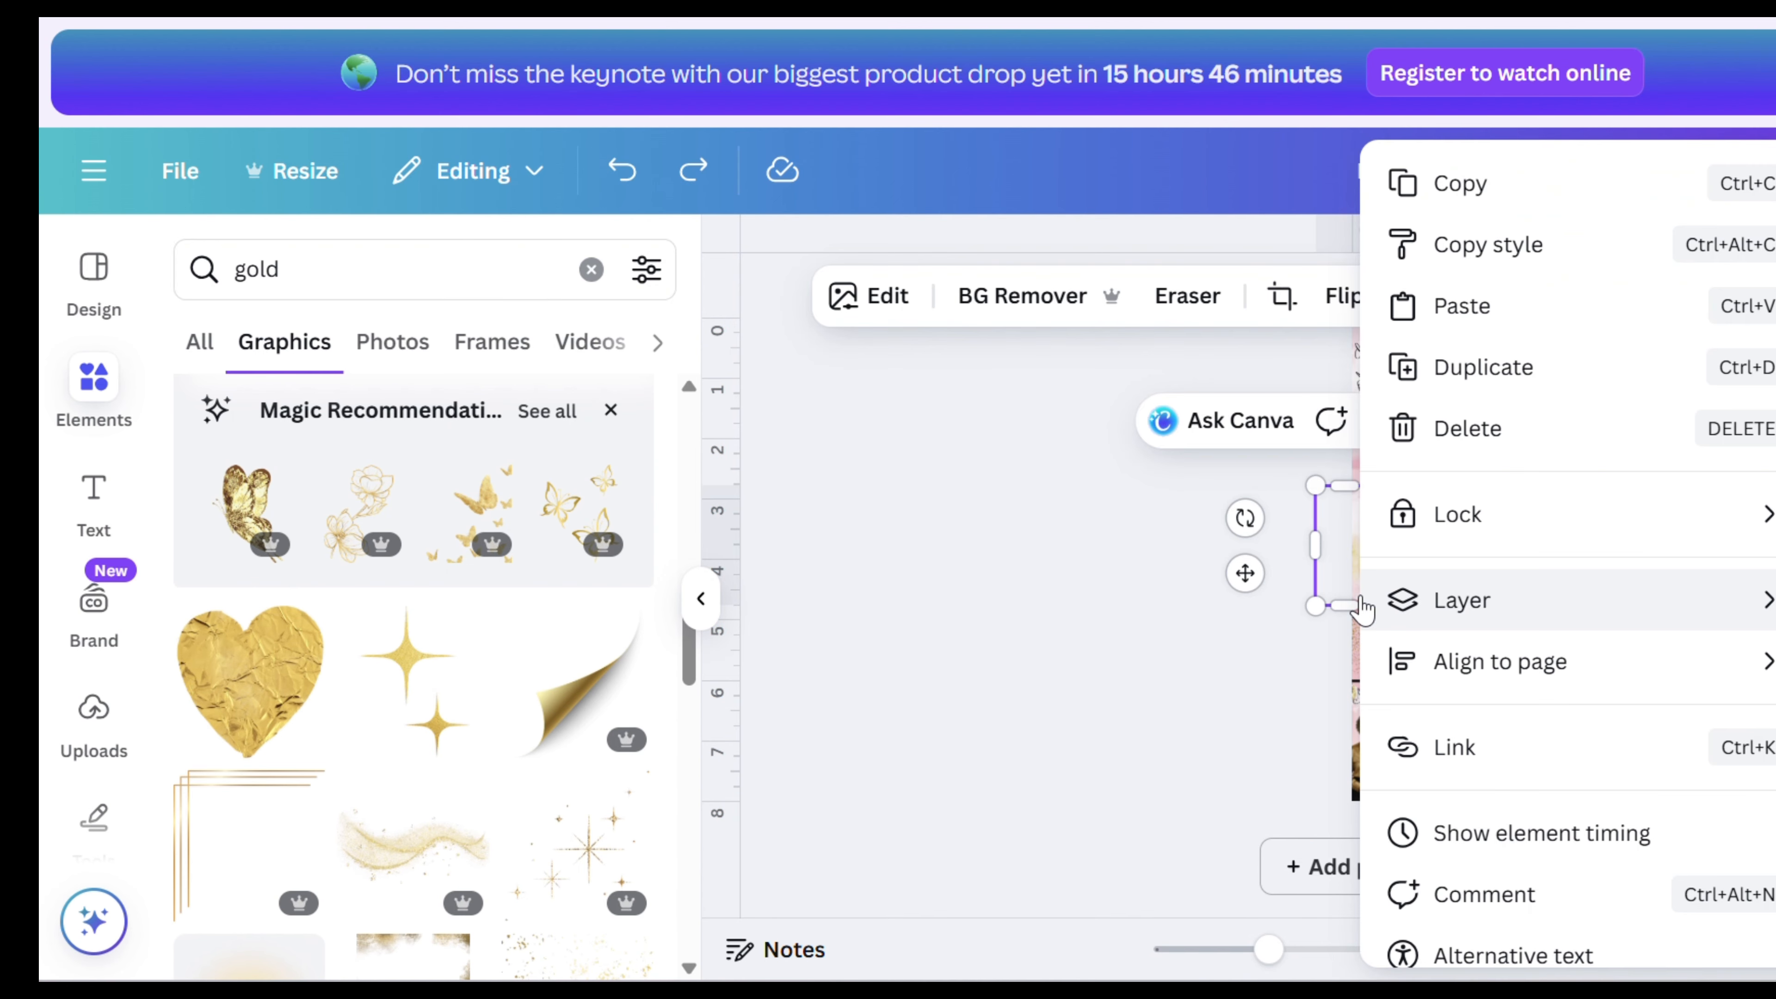
pyautogui.moveTo(1488, 616)
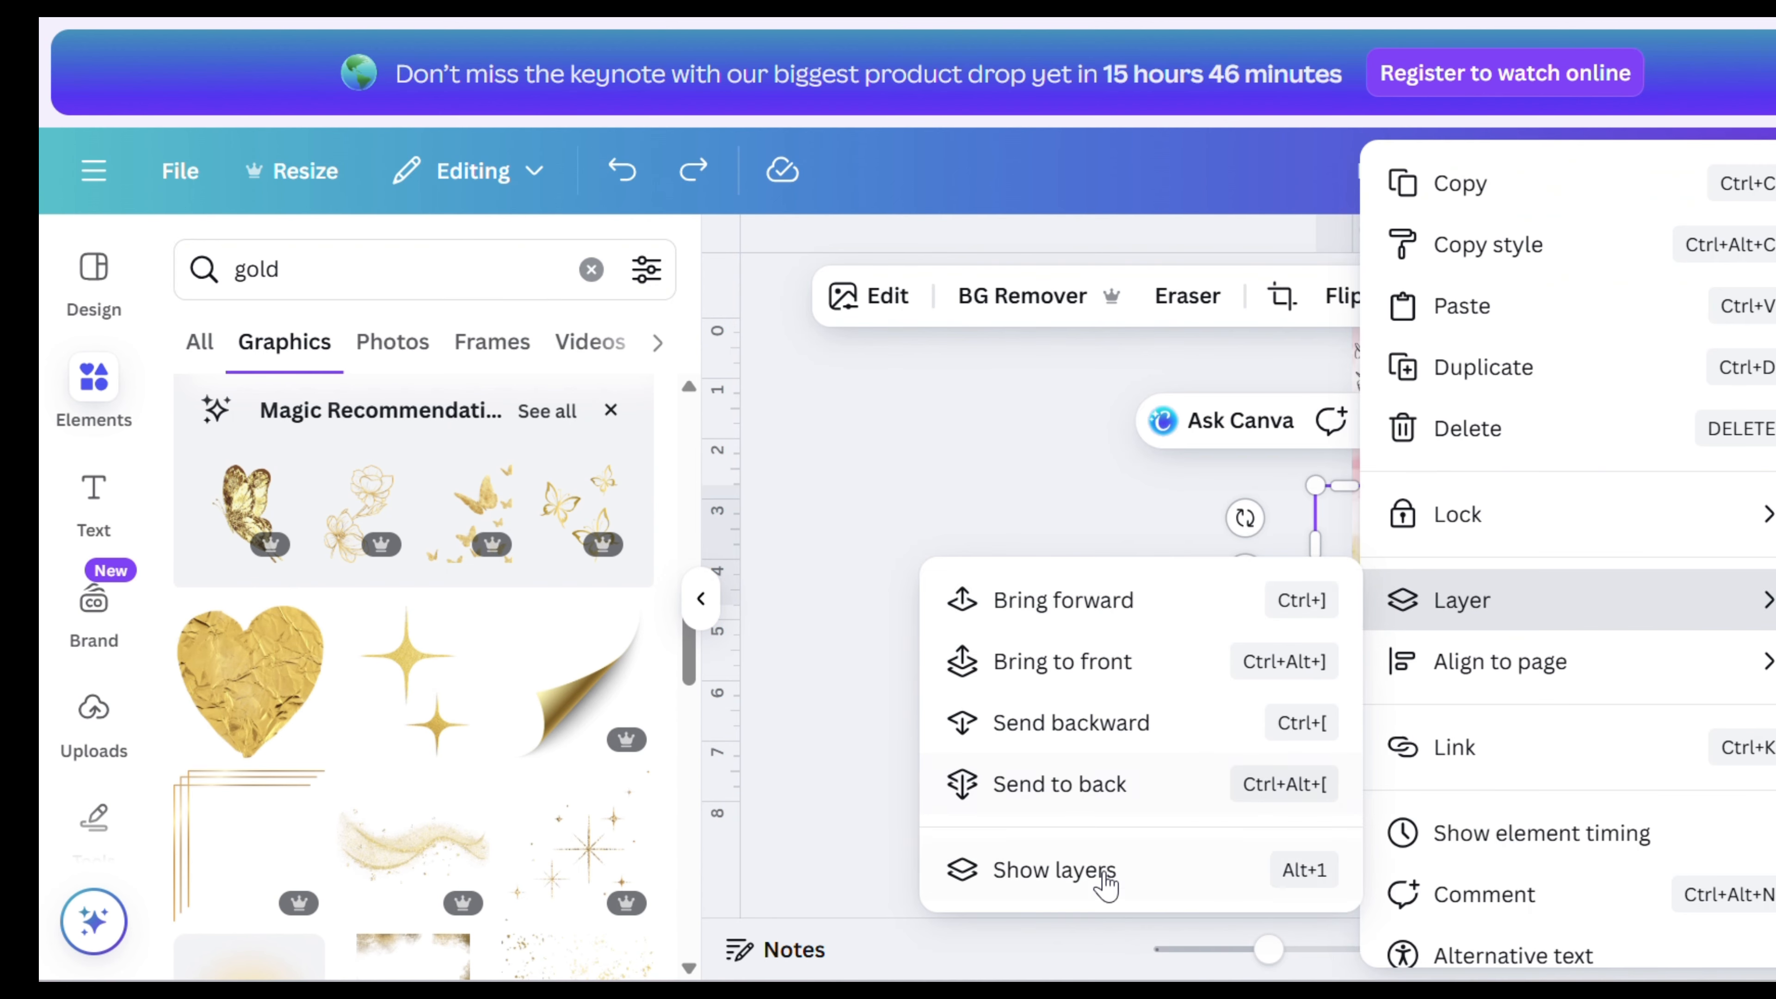
pyautogui.click(1099, 887)
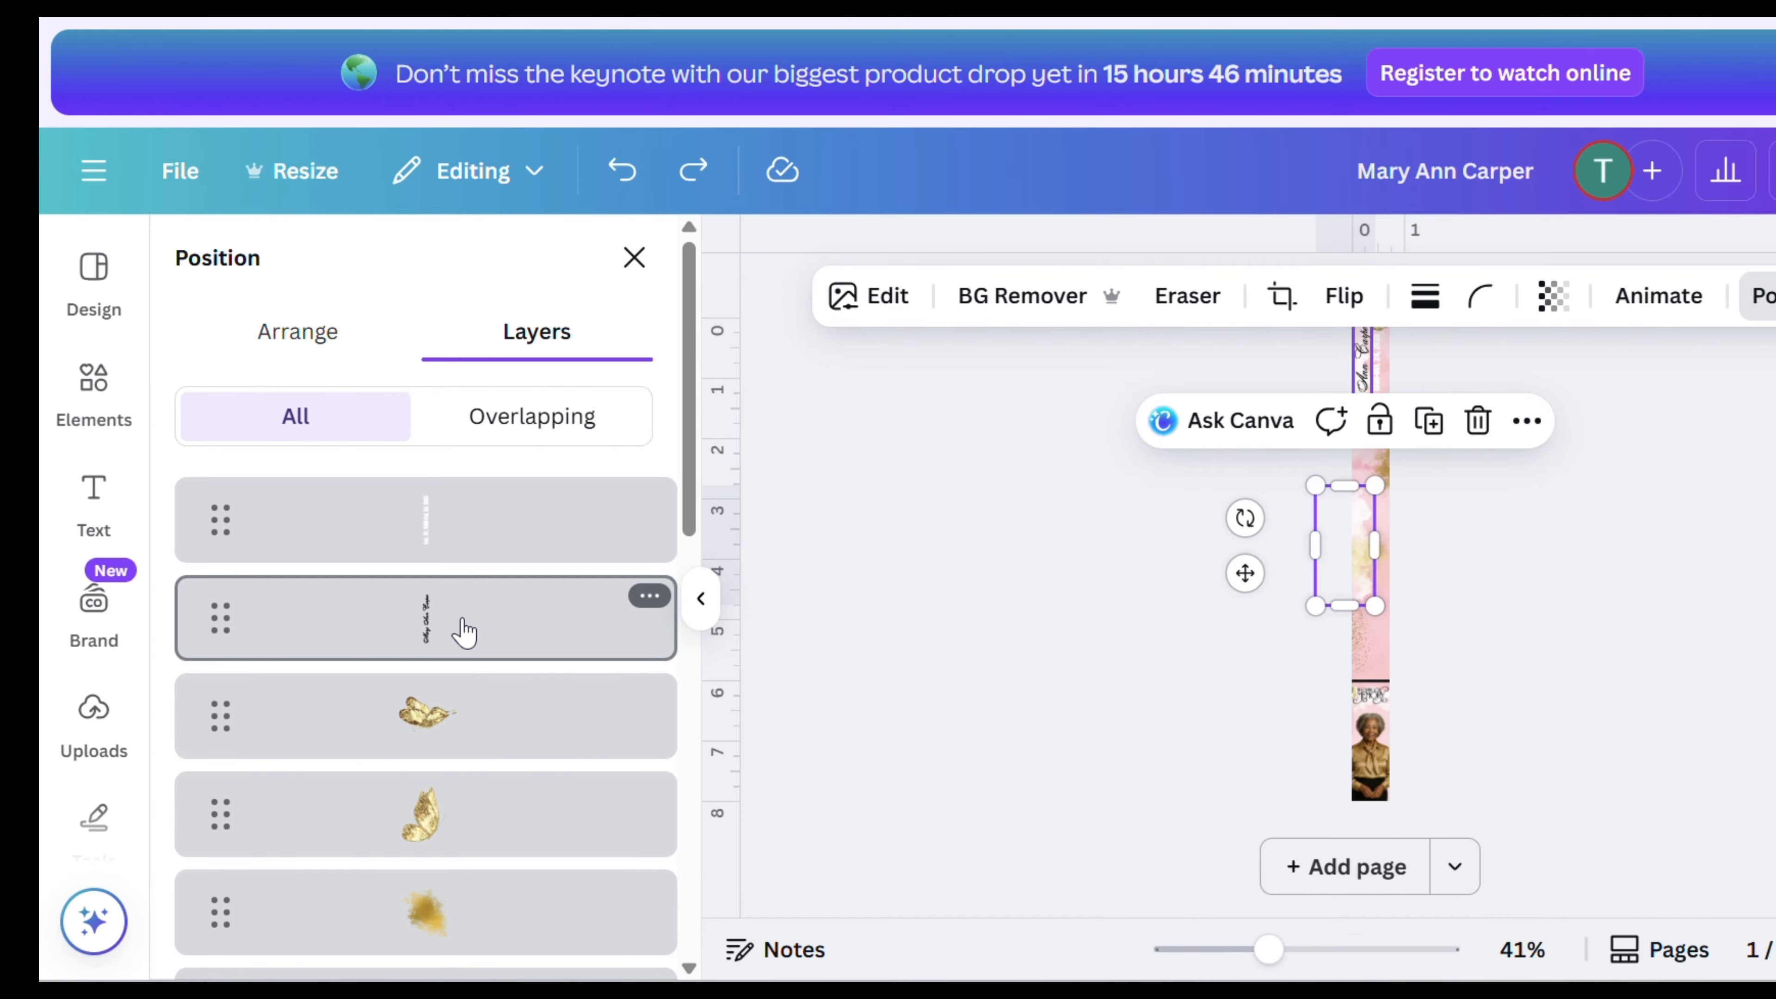
pyautogui.scroll(-5, 464, 626)
pyautogui.click(465, 595)
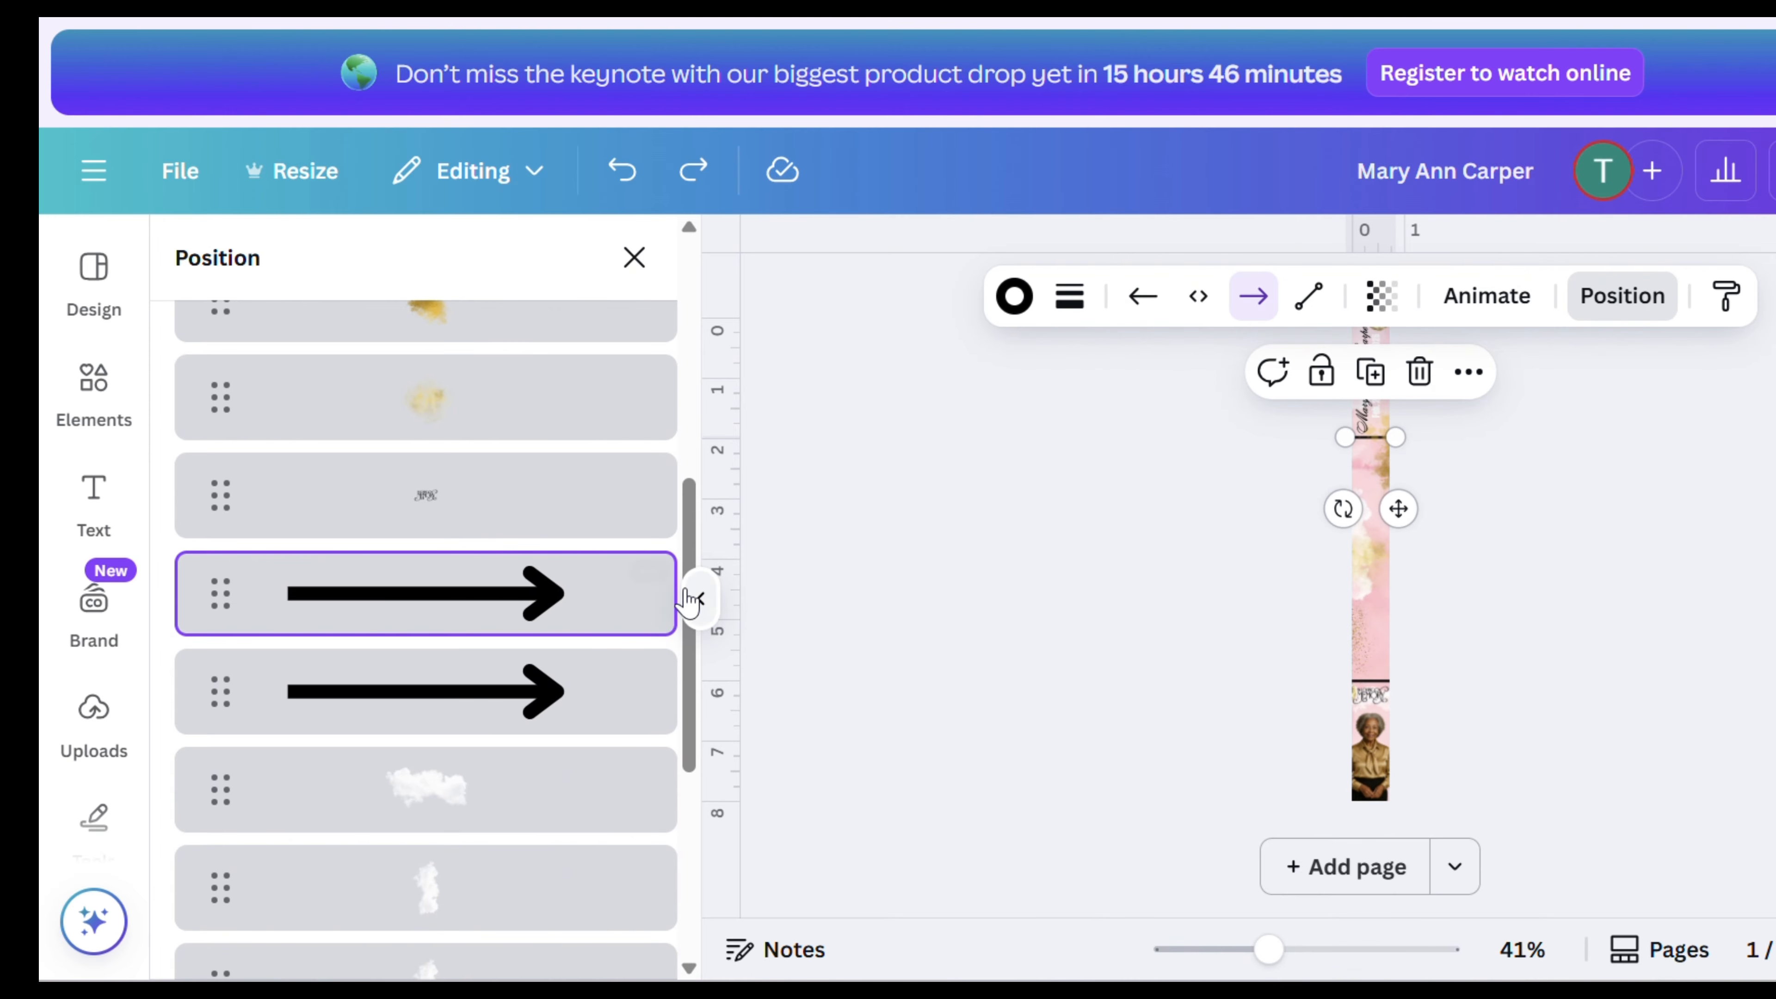
pyautogui.click(649, 572)
pyautogui.click(714, 450)
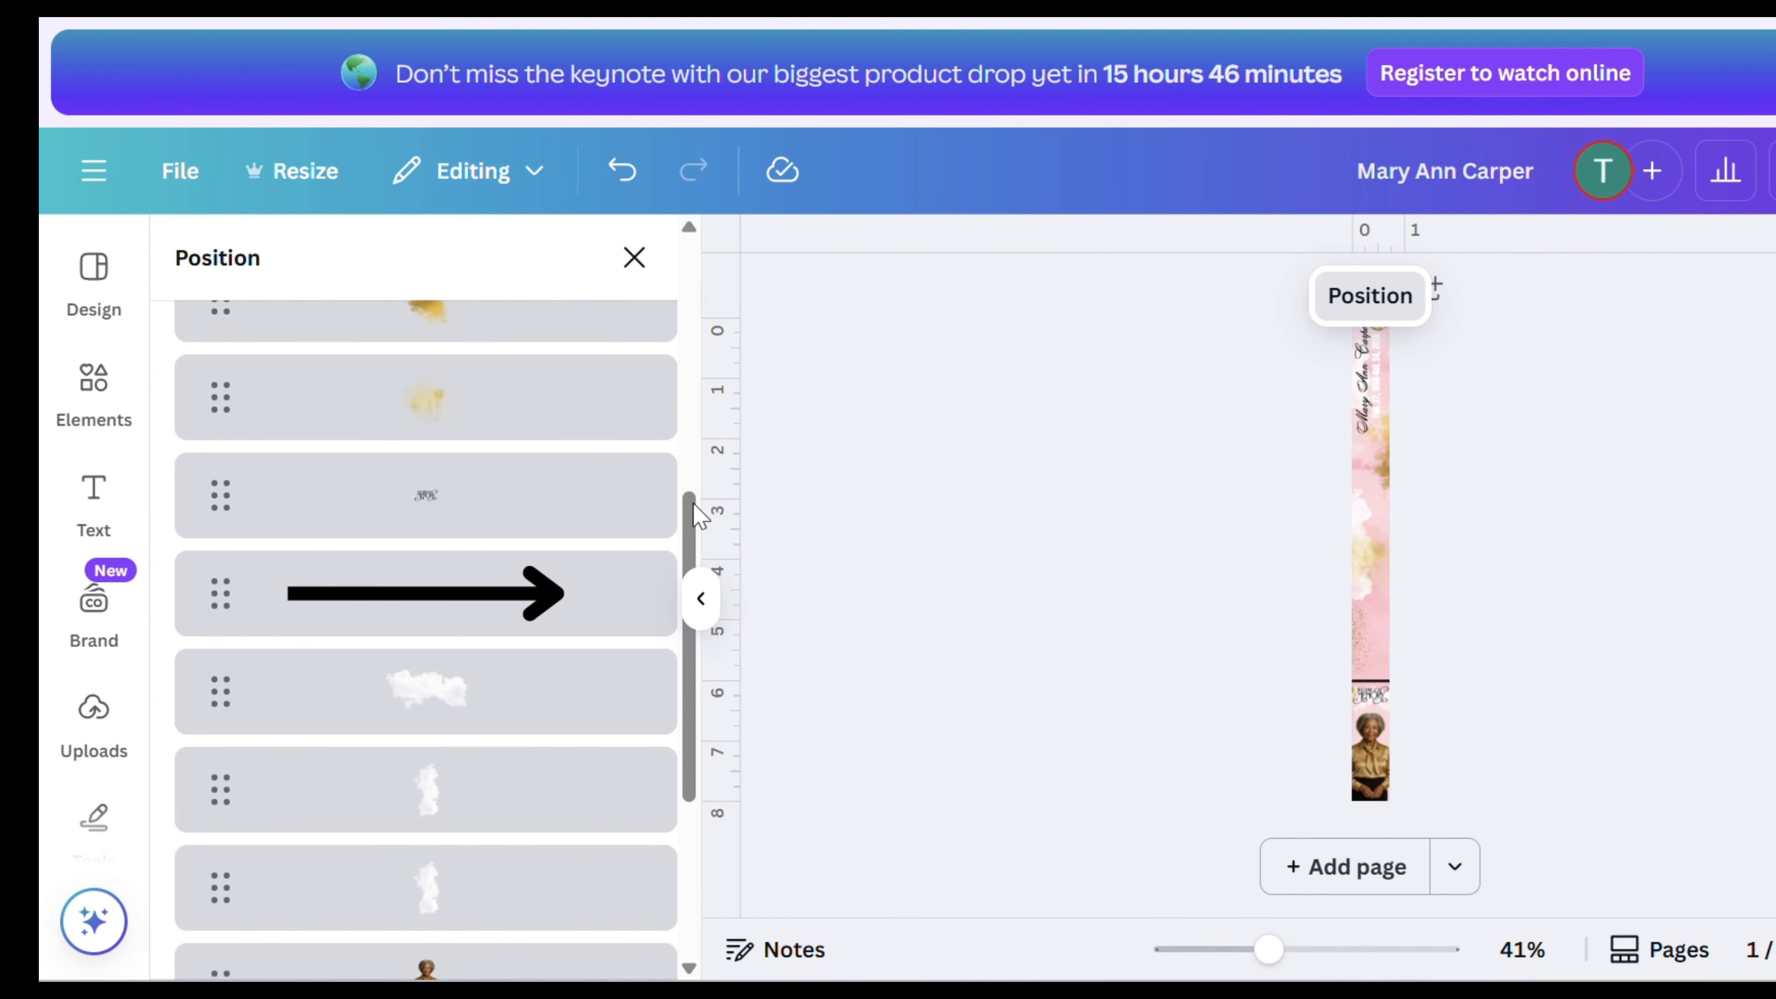
pyautogui.click(650, 585)
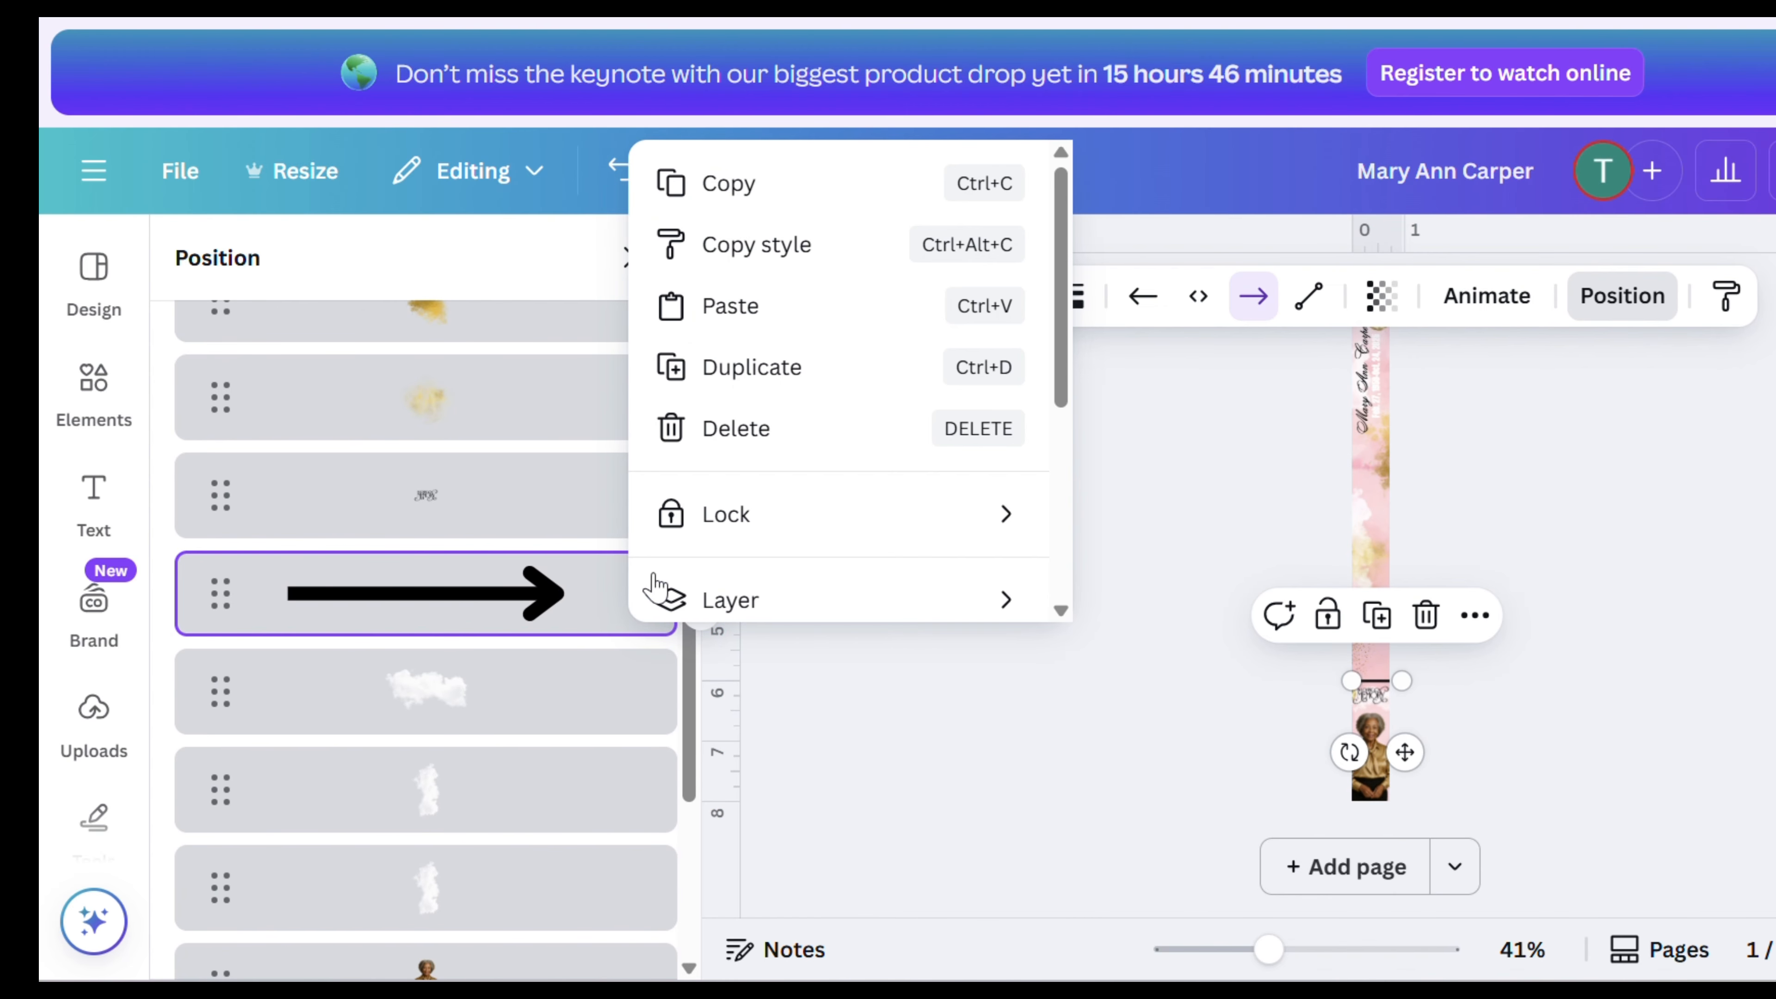
pyautogui.click(725, 446)
pyautogui.scroll(1, 1426, 672)
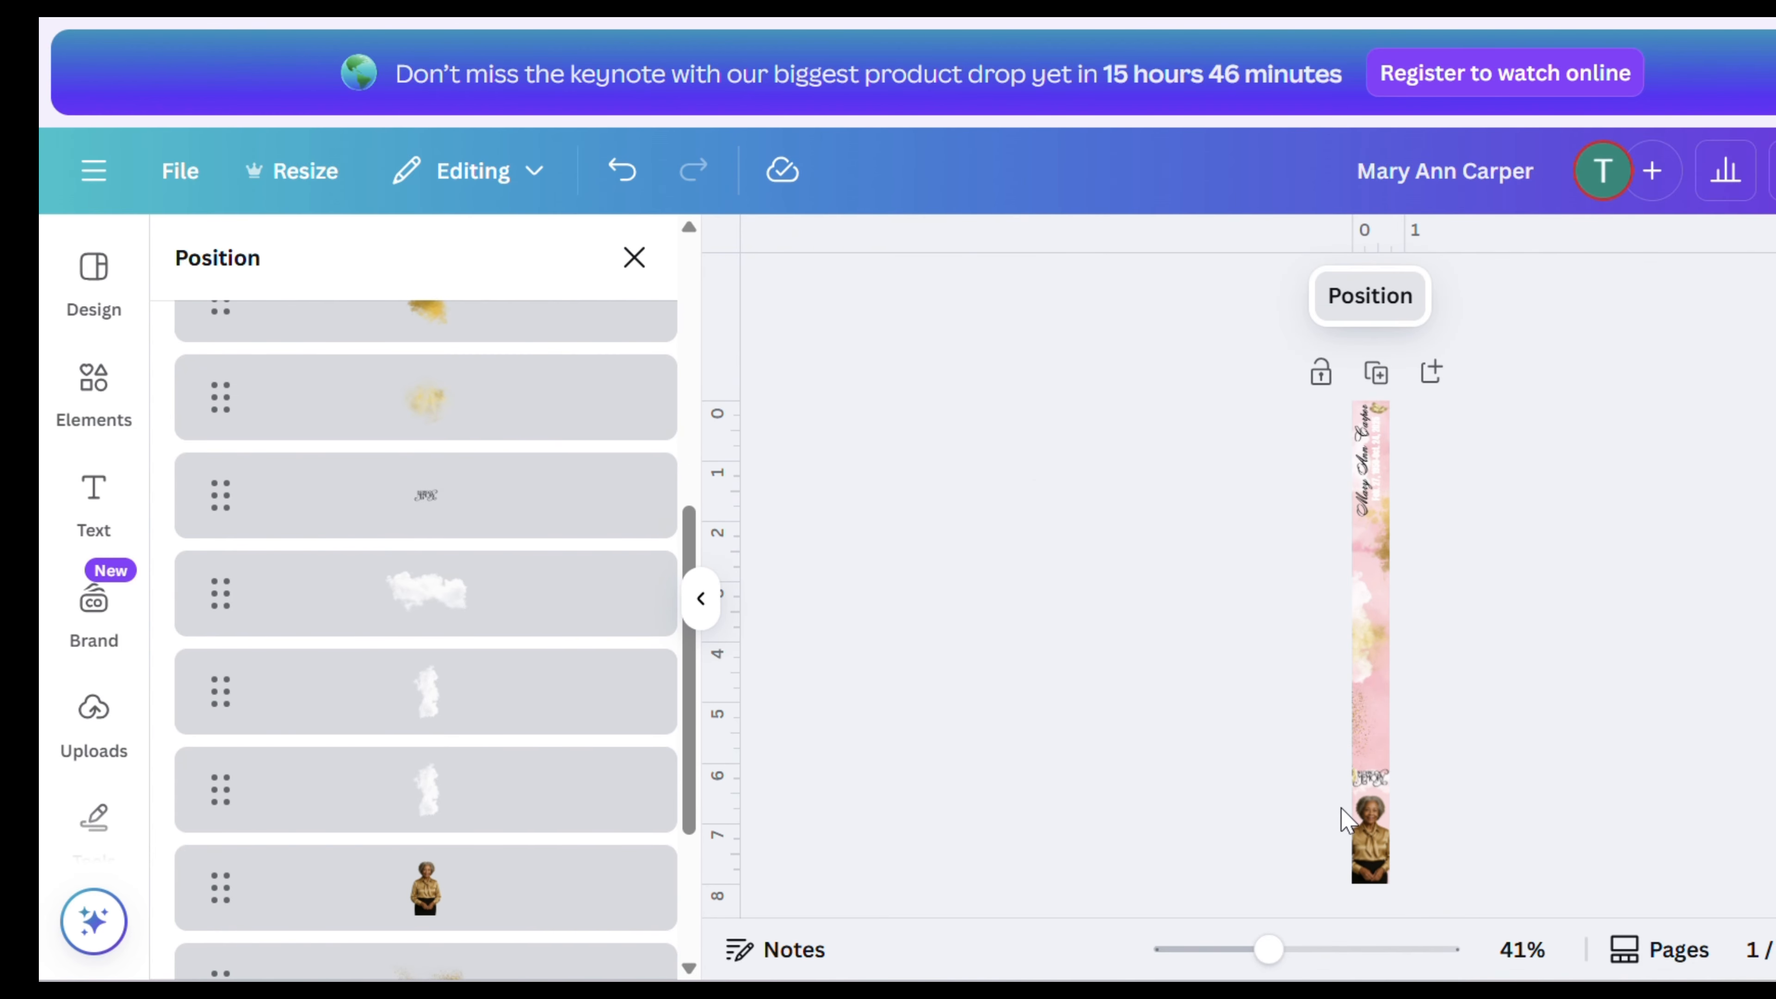